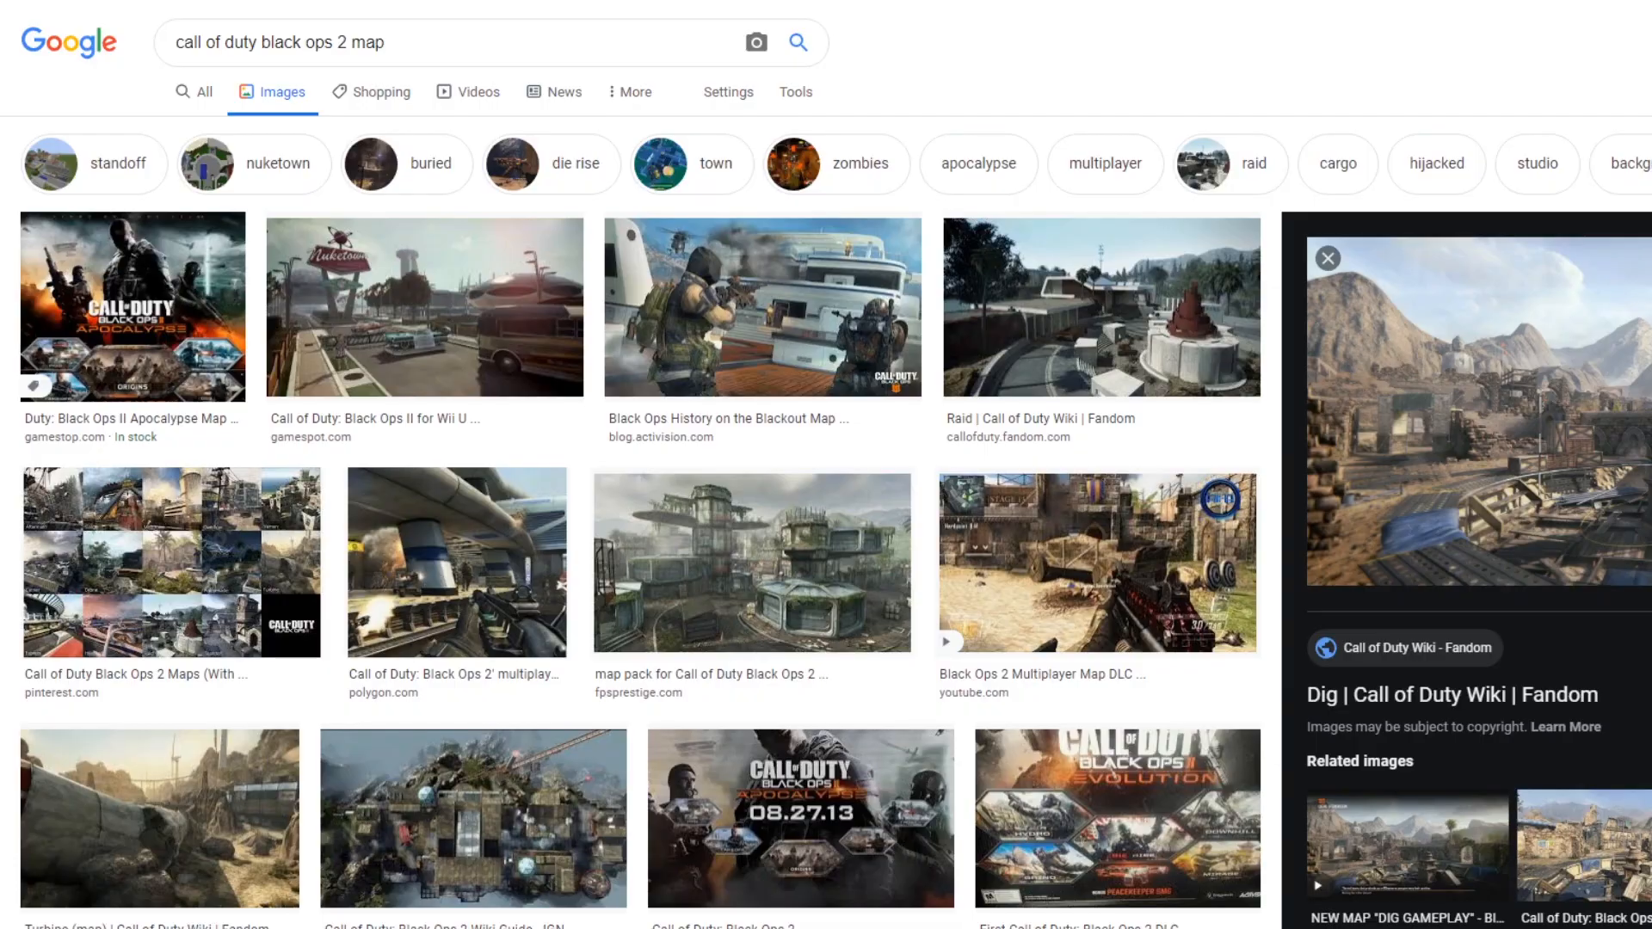
Step: Copy the previewed Dig map image from the search results and paste it into the New Project document in Photopea
left_click(295, 43)
left_click_drag(176, 43, 397, 69)
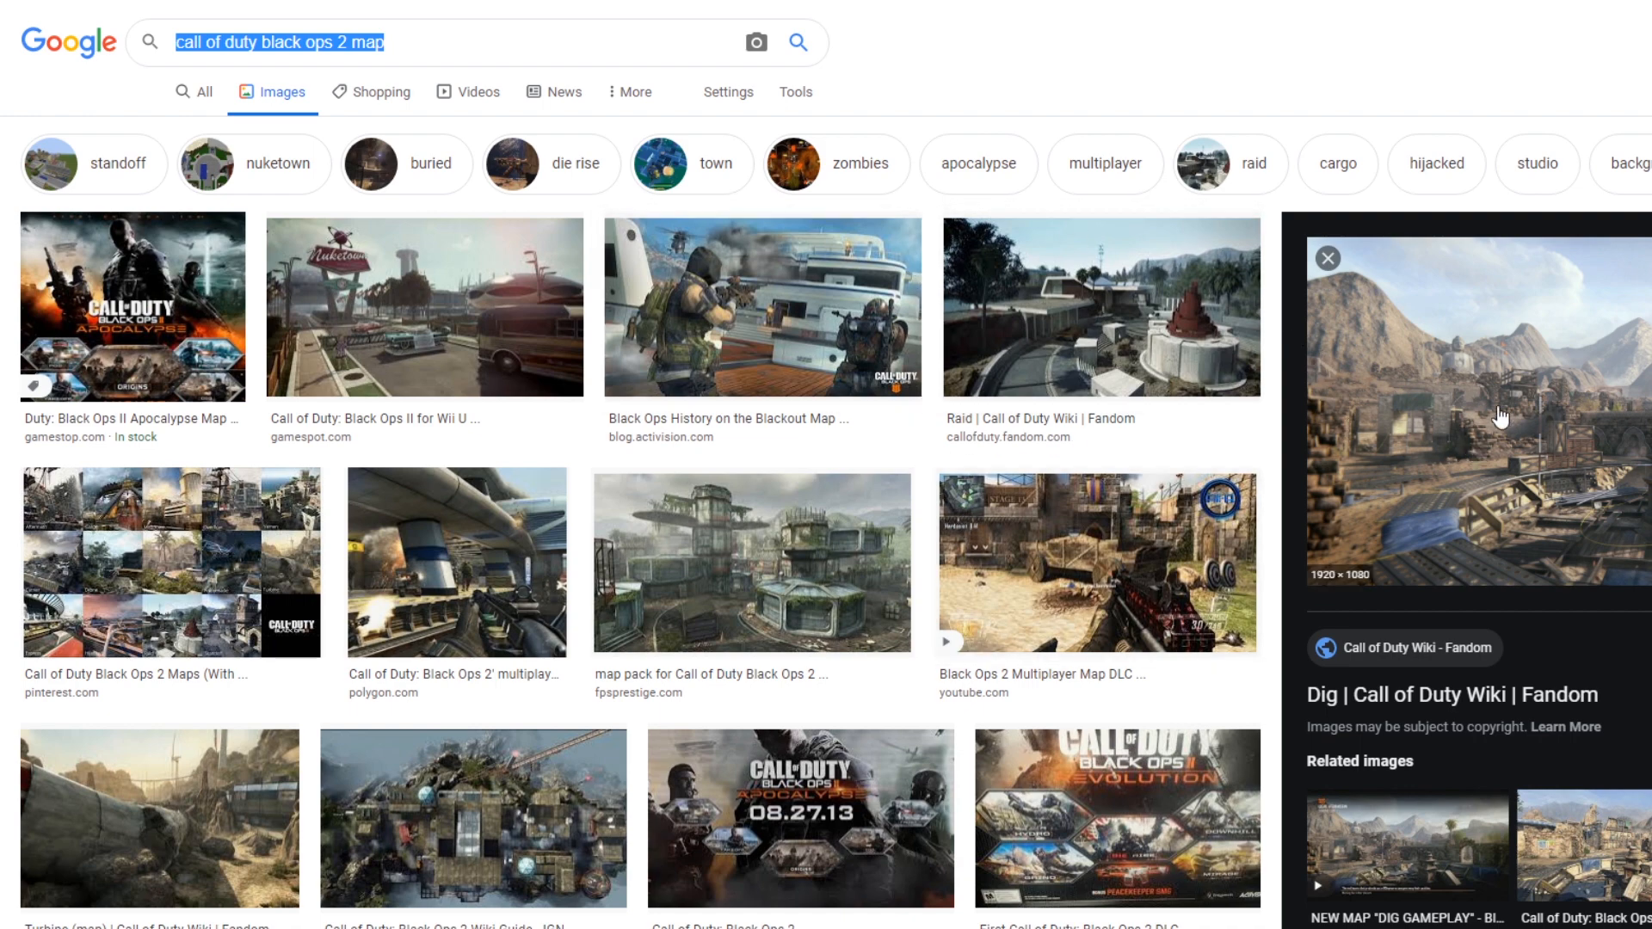
right_click(1532, 377)
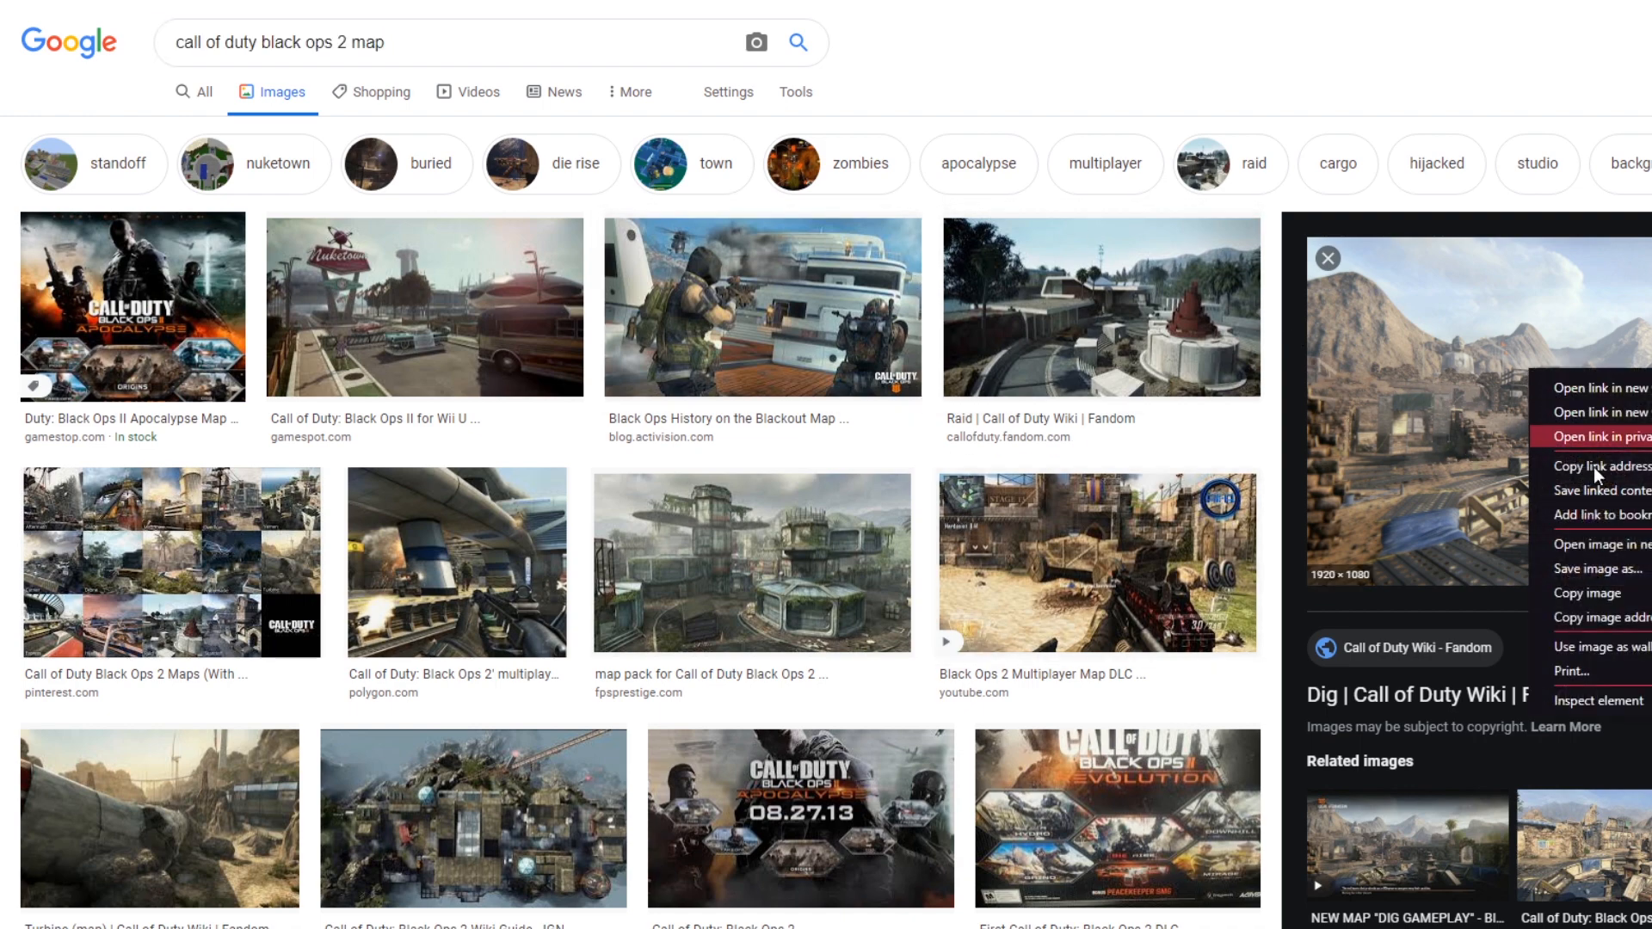
left_click(1610, 593)
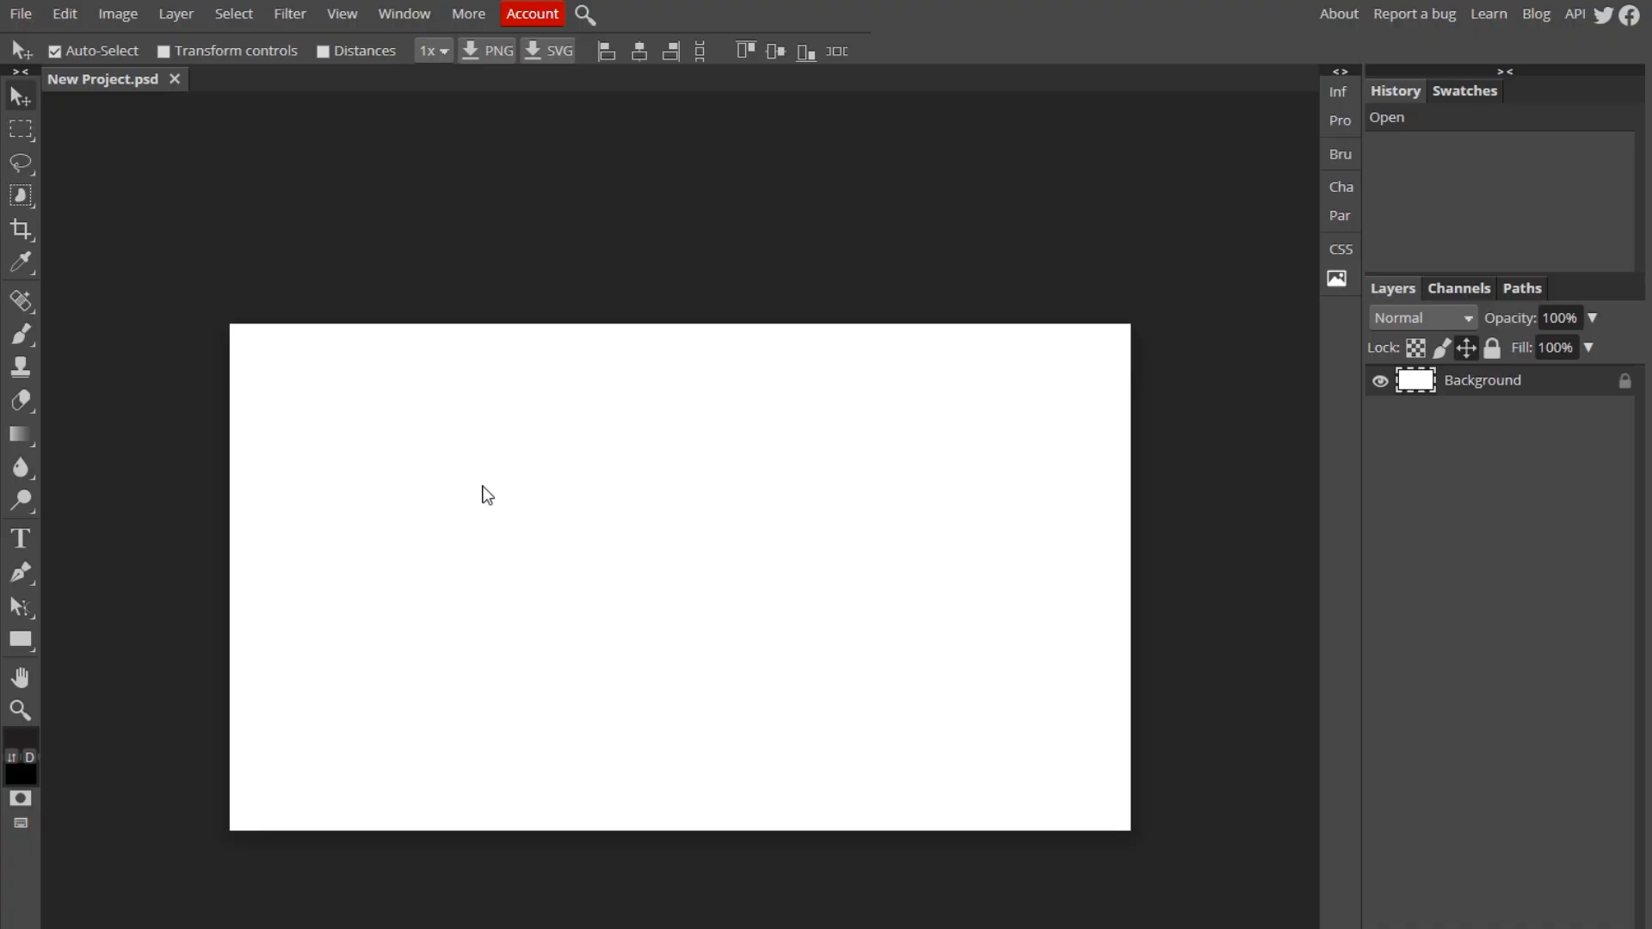
key("ctrl+v")
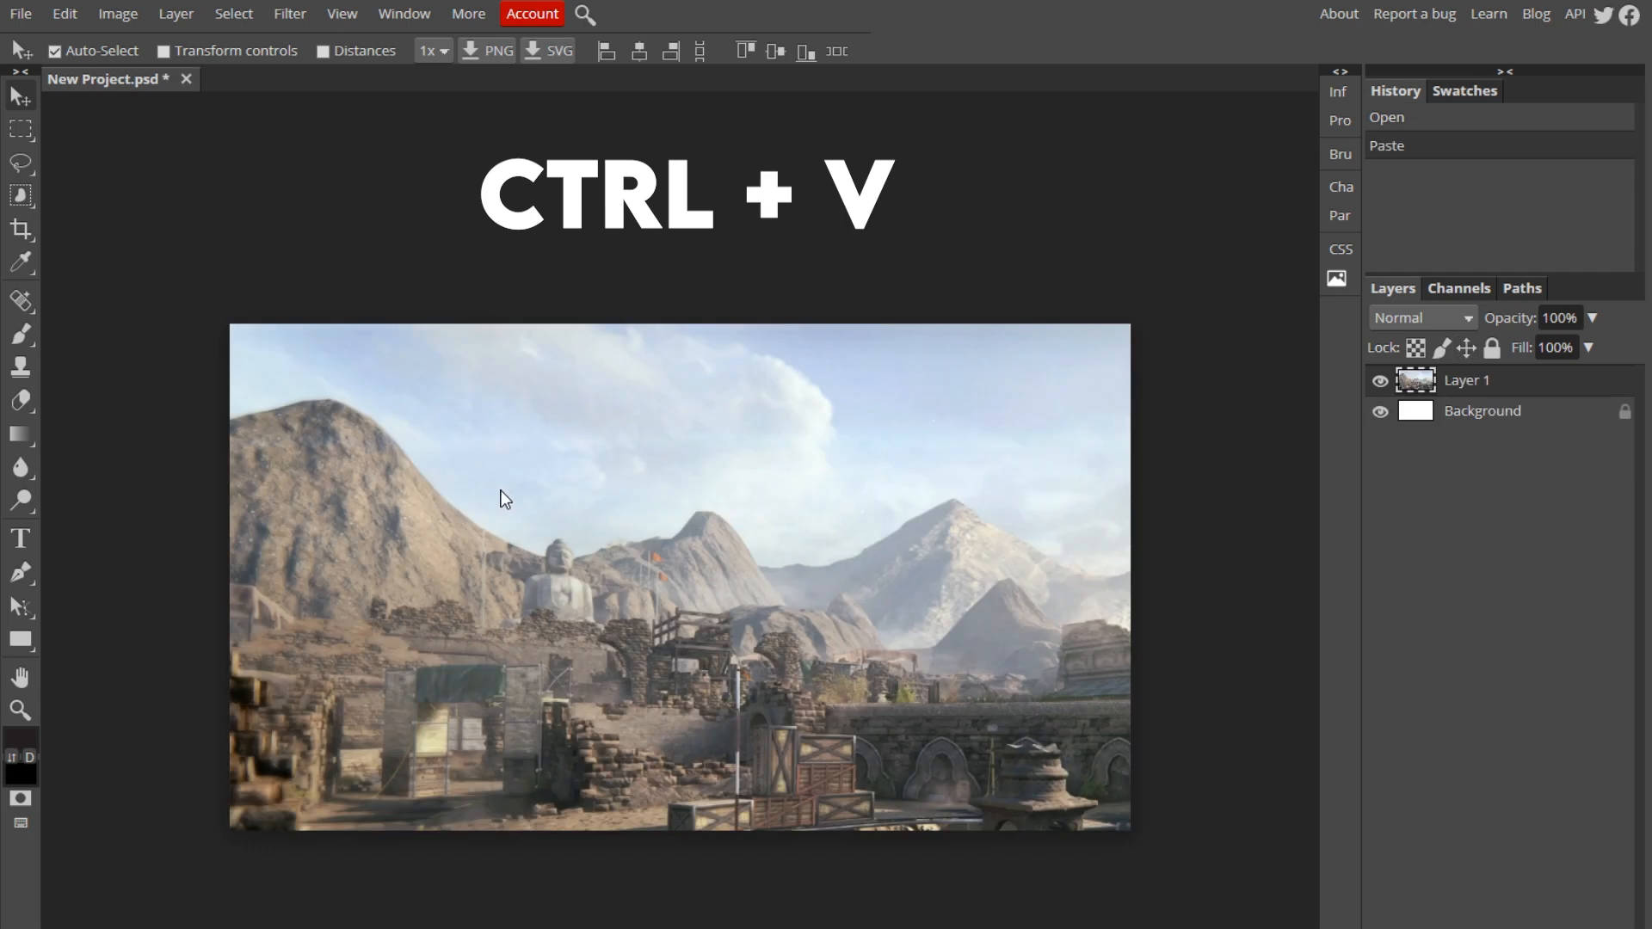
Step: Reposition the pasted map layer and scale it with Free Transform to fit the canvas
left_click_drag(741, 654, 948, 535)
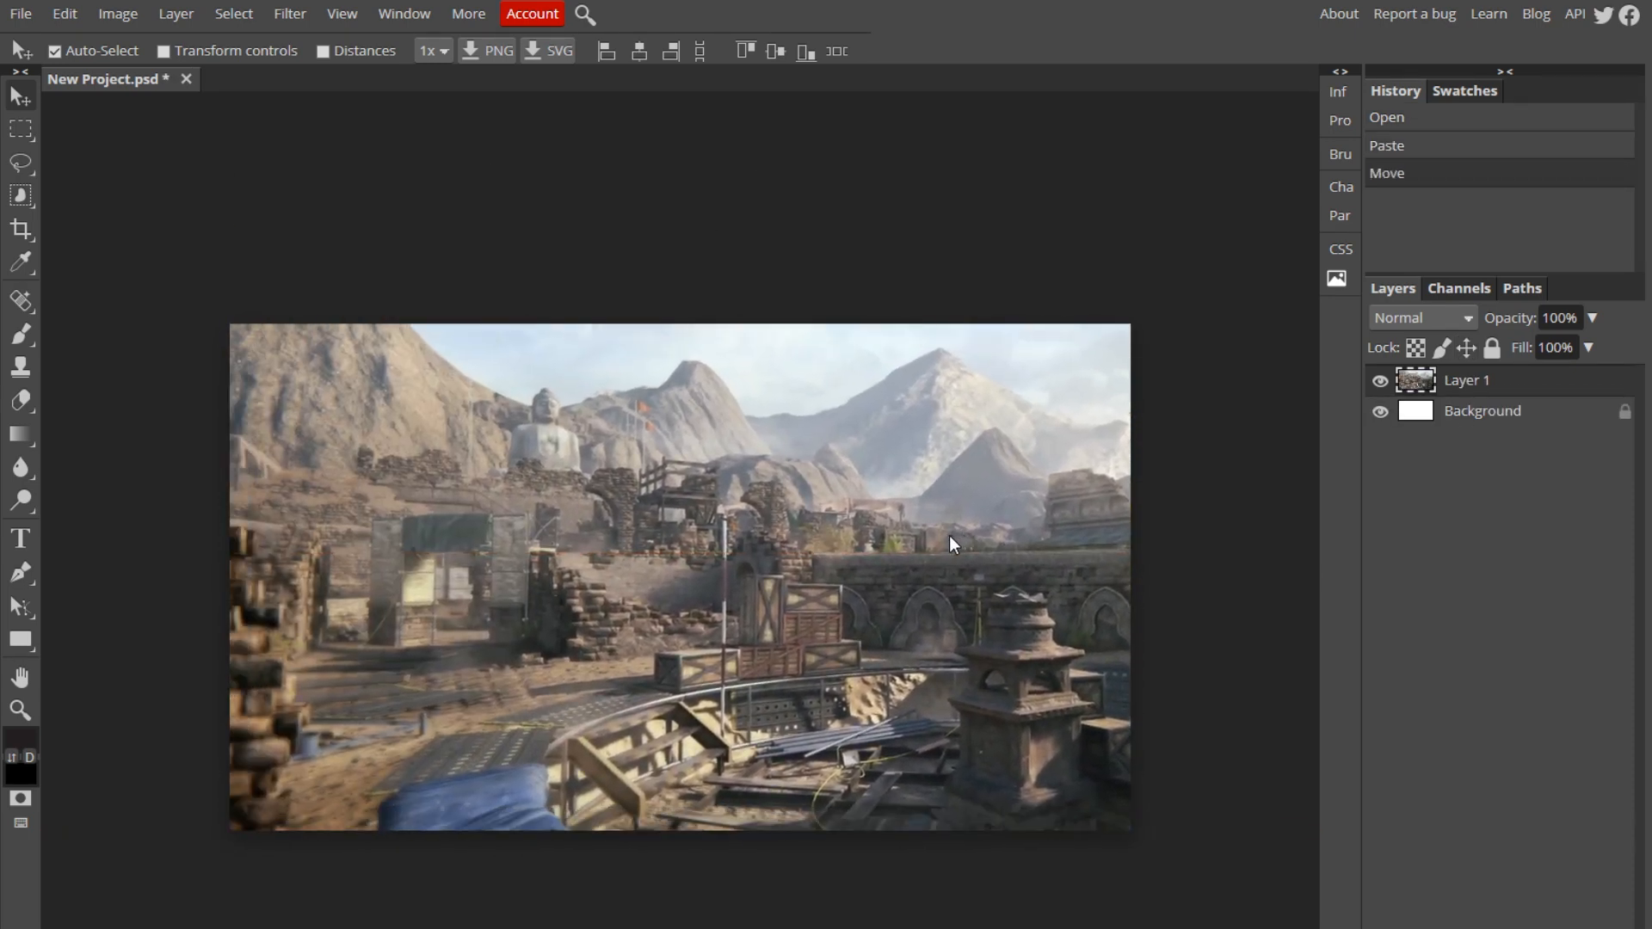
left_click(75, 12)
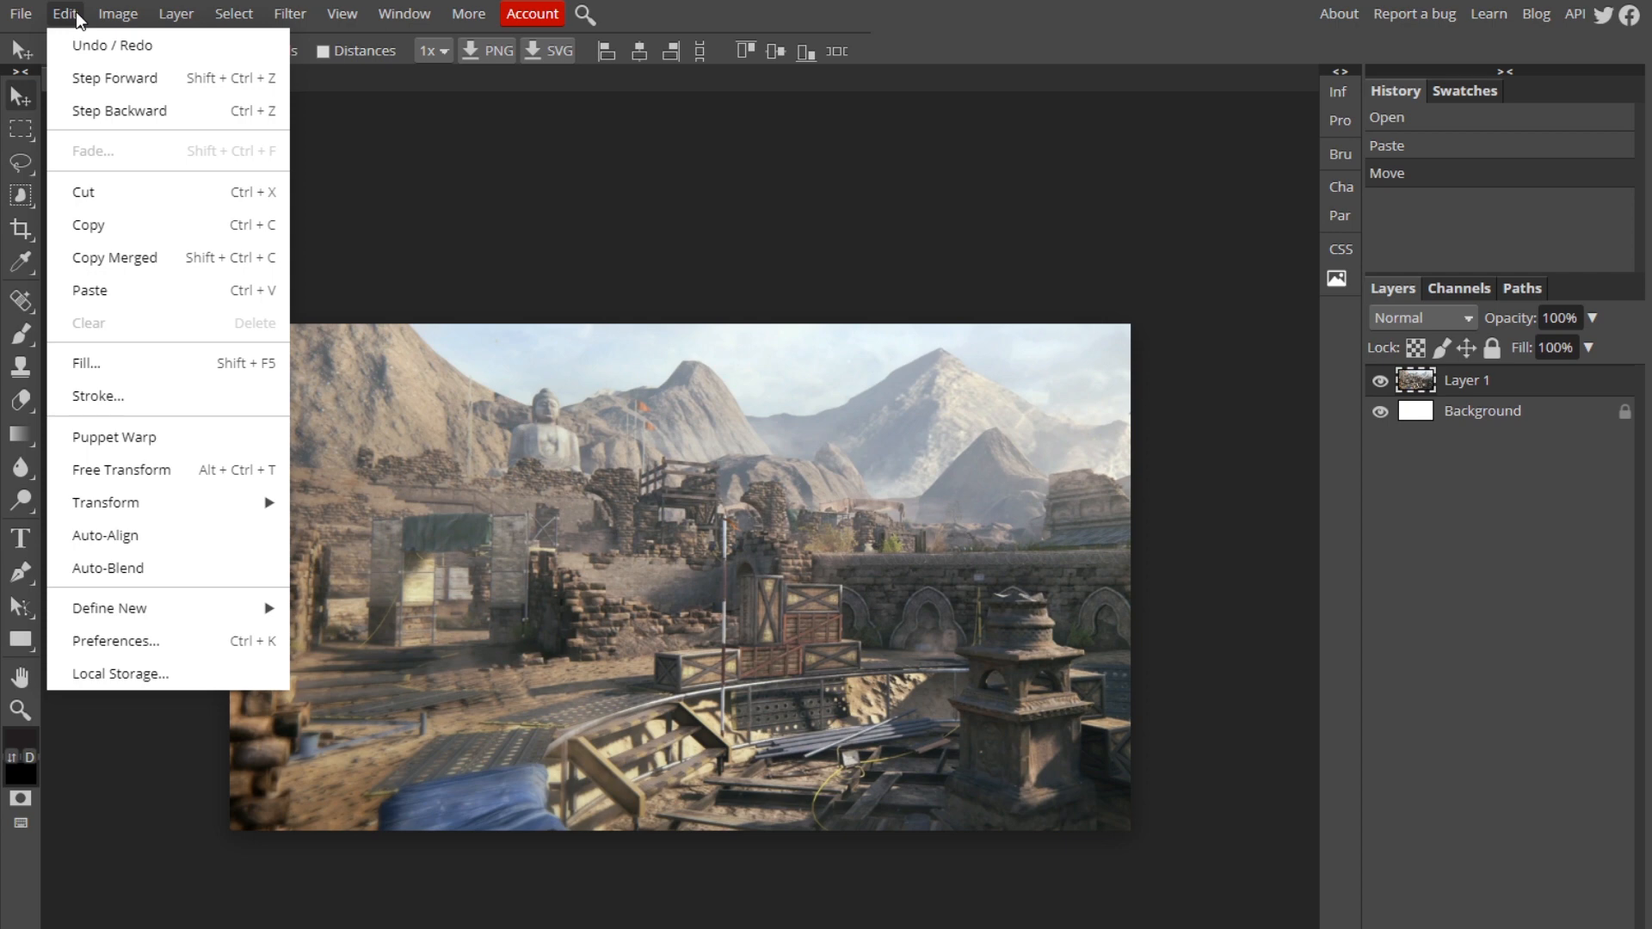
left_click(245, 471)
left_click_drag(213, 190, 443, 403)
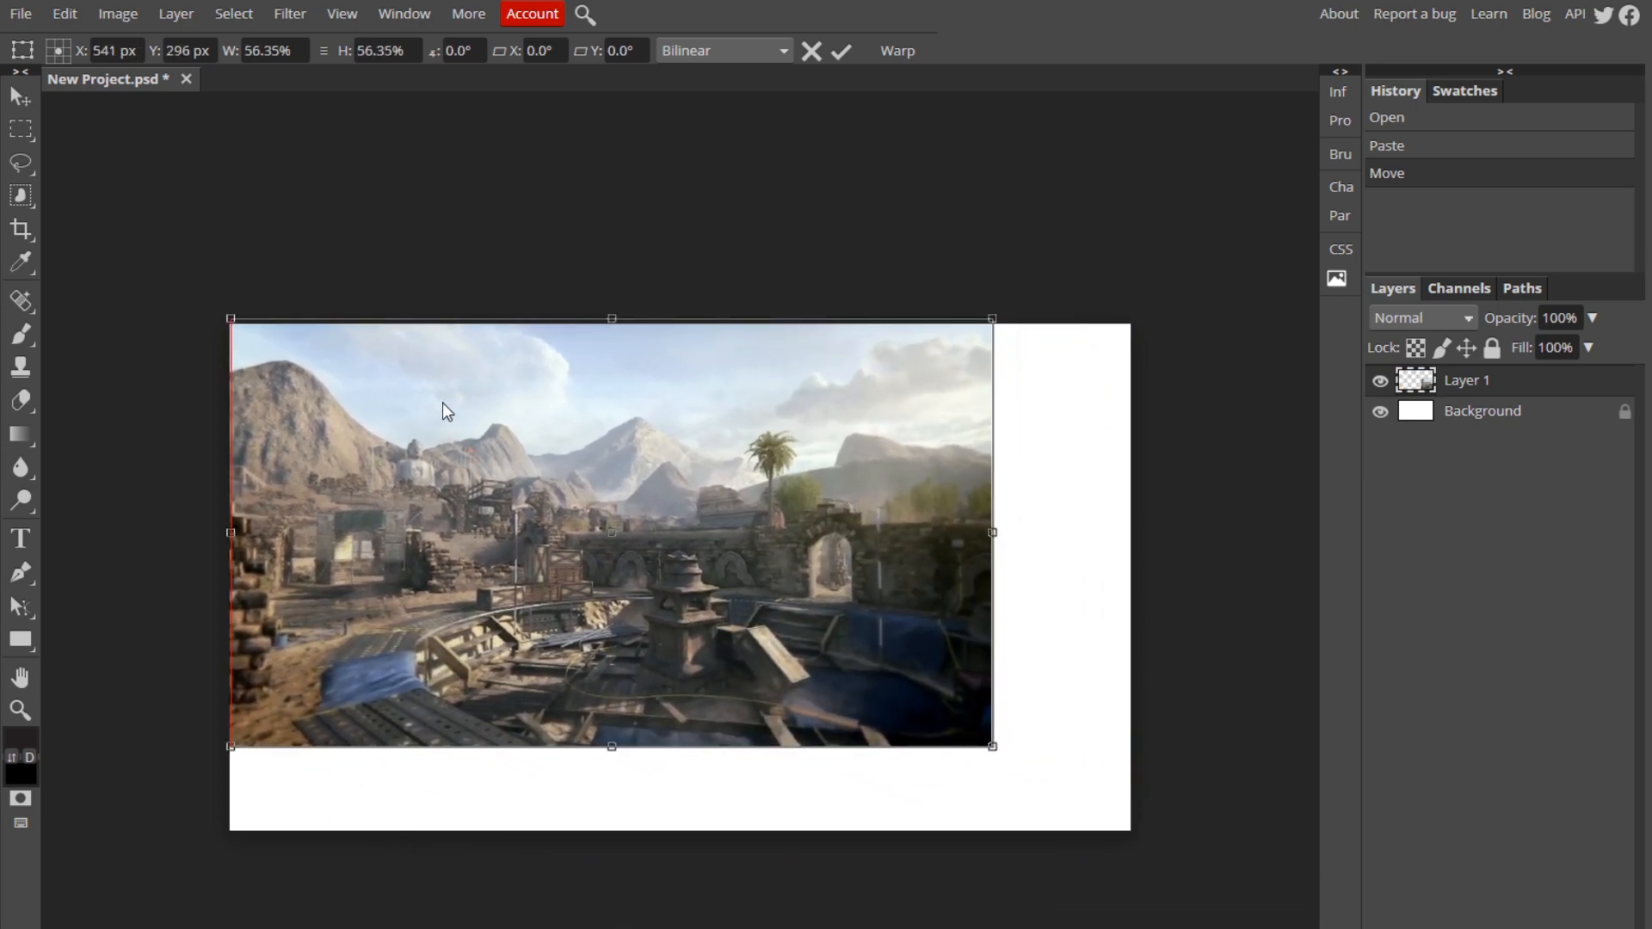
left_click_drag(993, 746, 1131, 831)
mouse_move(760, 495)
left_mouse_down()
mouse_move(747, 506)
mouse_move(767, 492)
left_mouse_up()
left_click(841, 52)
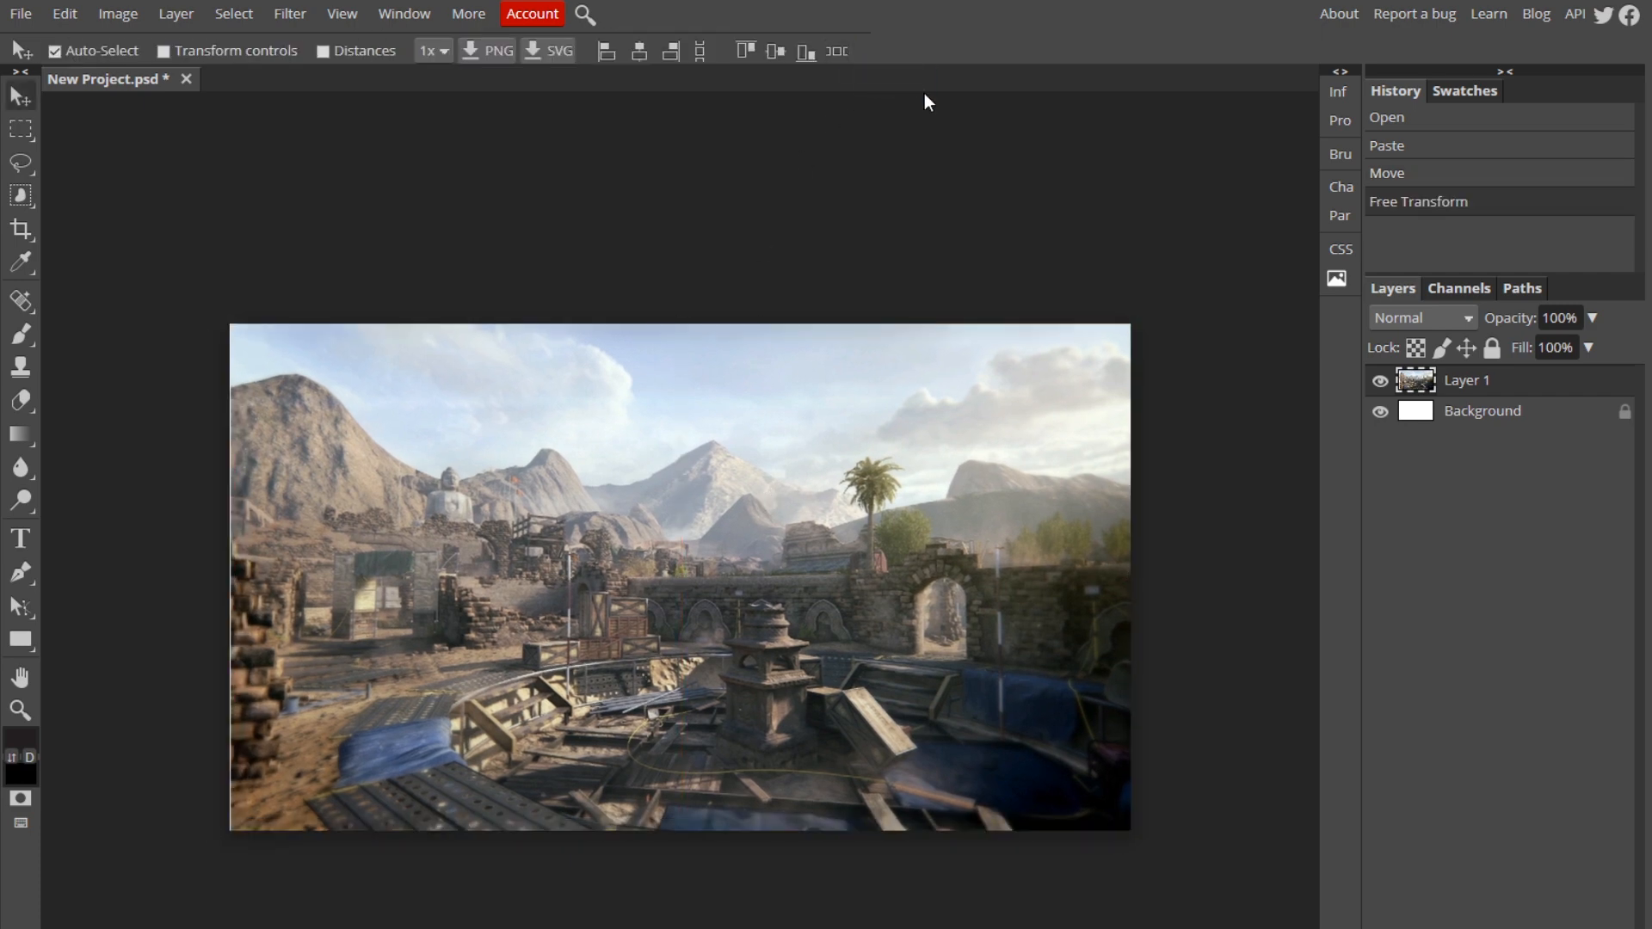
Step: Enlarge the map layer to 100.86% with Free Transform so it covers the canvas edges
left_click(90, 17)
left_click(136, 468)
left_click_drag(230, 324, 224, 320)
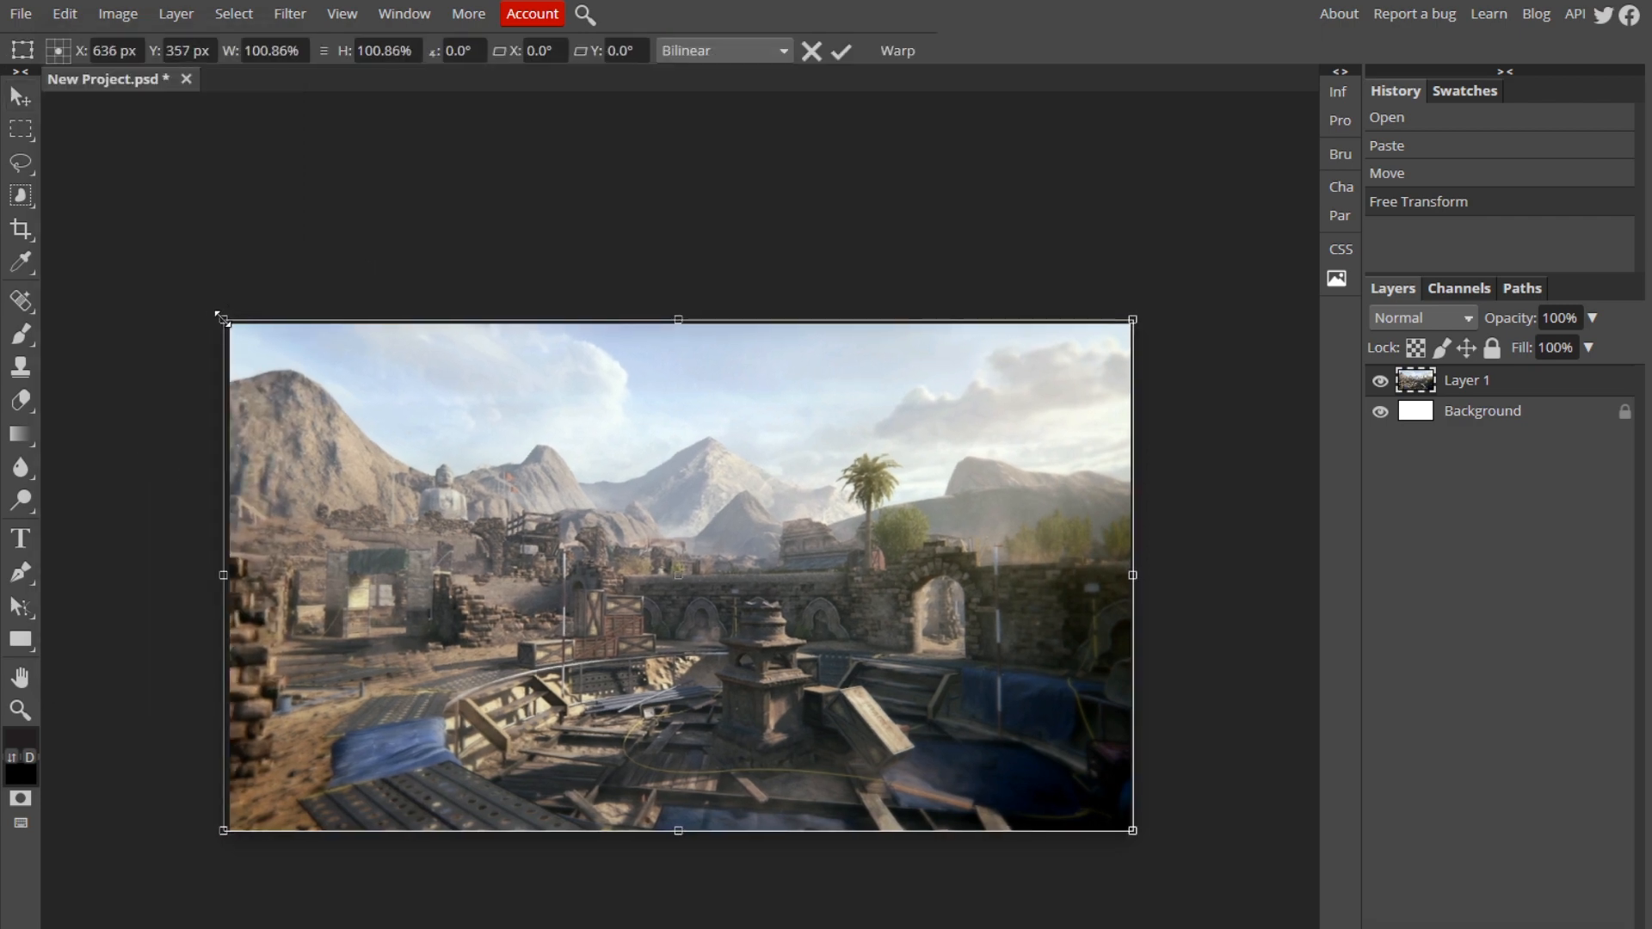
left_click(842, 53)
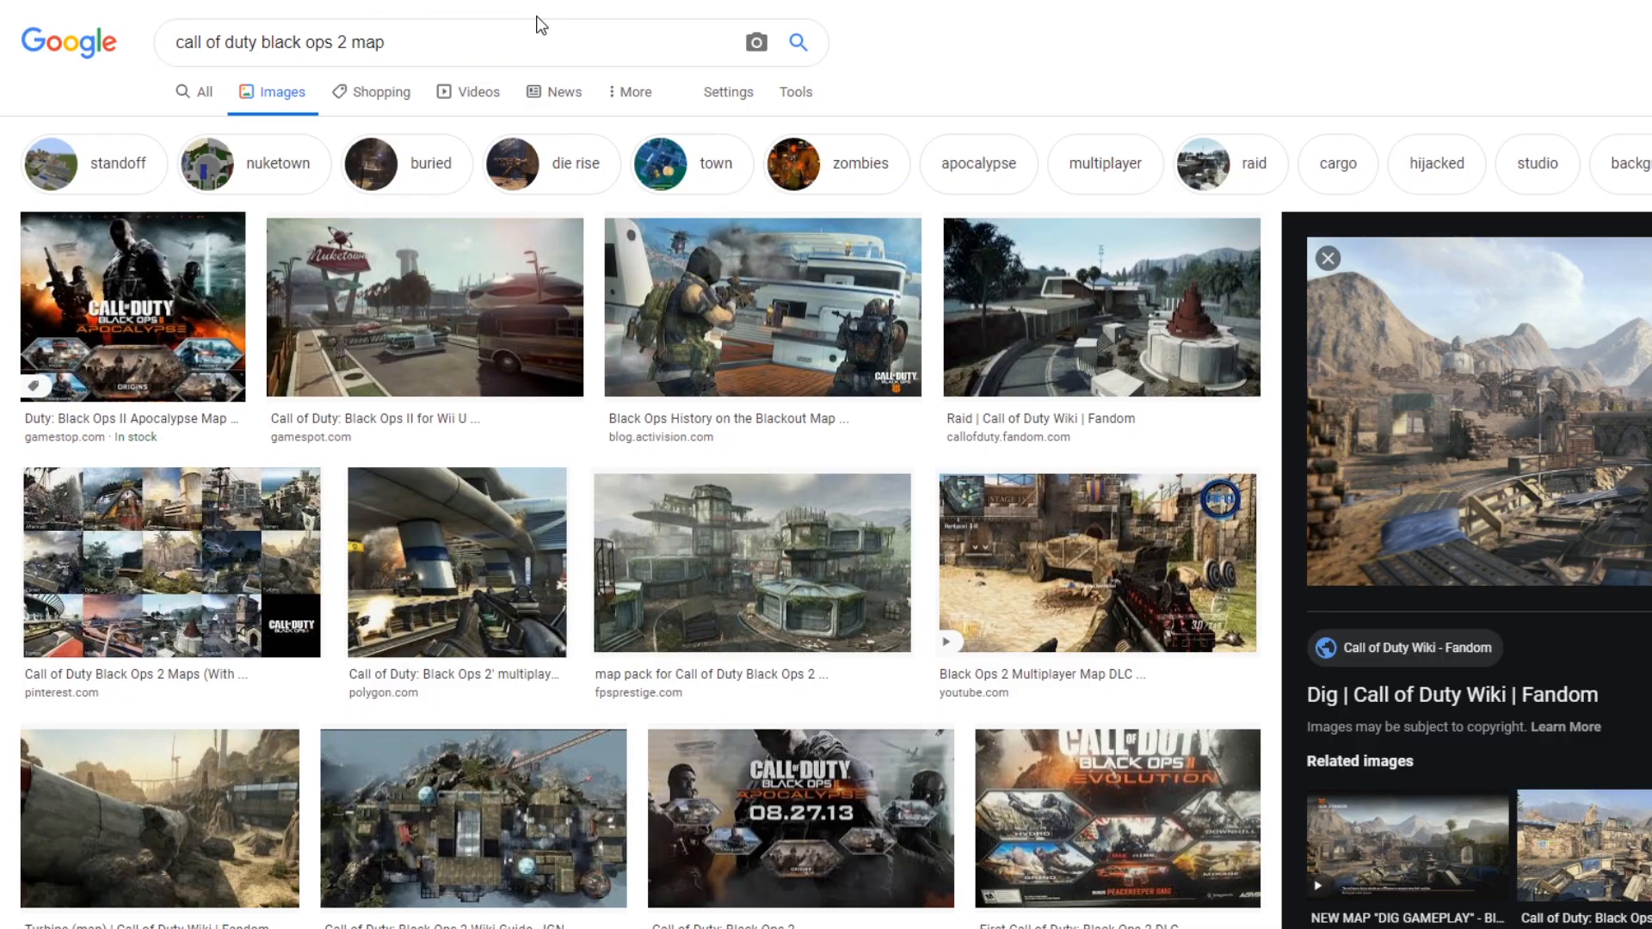
Step: Search Google Images for "black ops 2 gun png" and examine several first-person gun images
triple_click(431, 43)
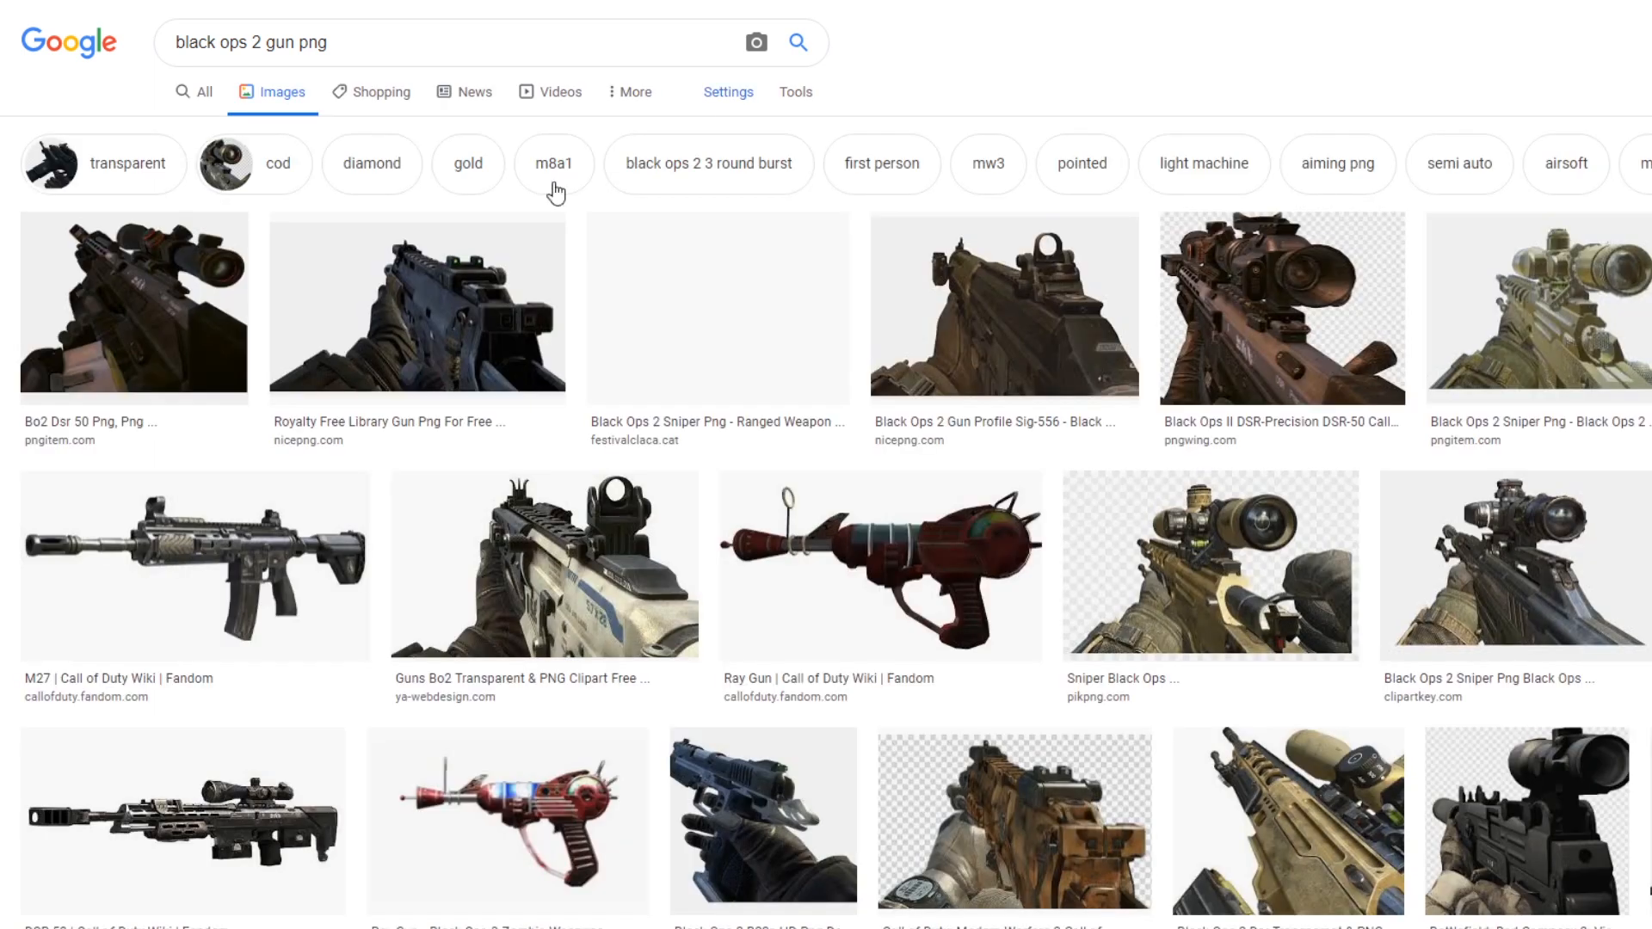
scroll(747, 531, "down", 8)
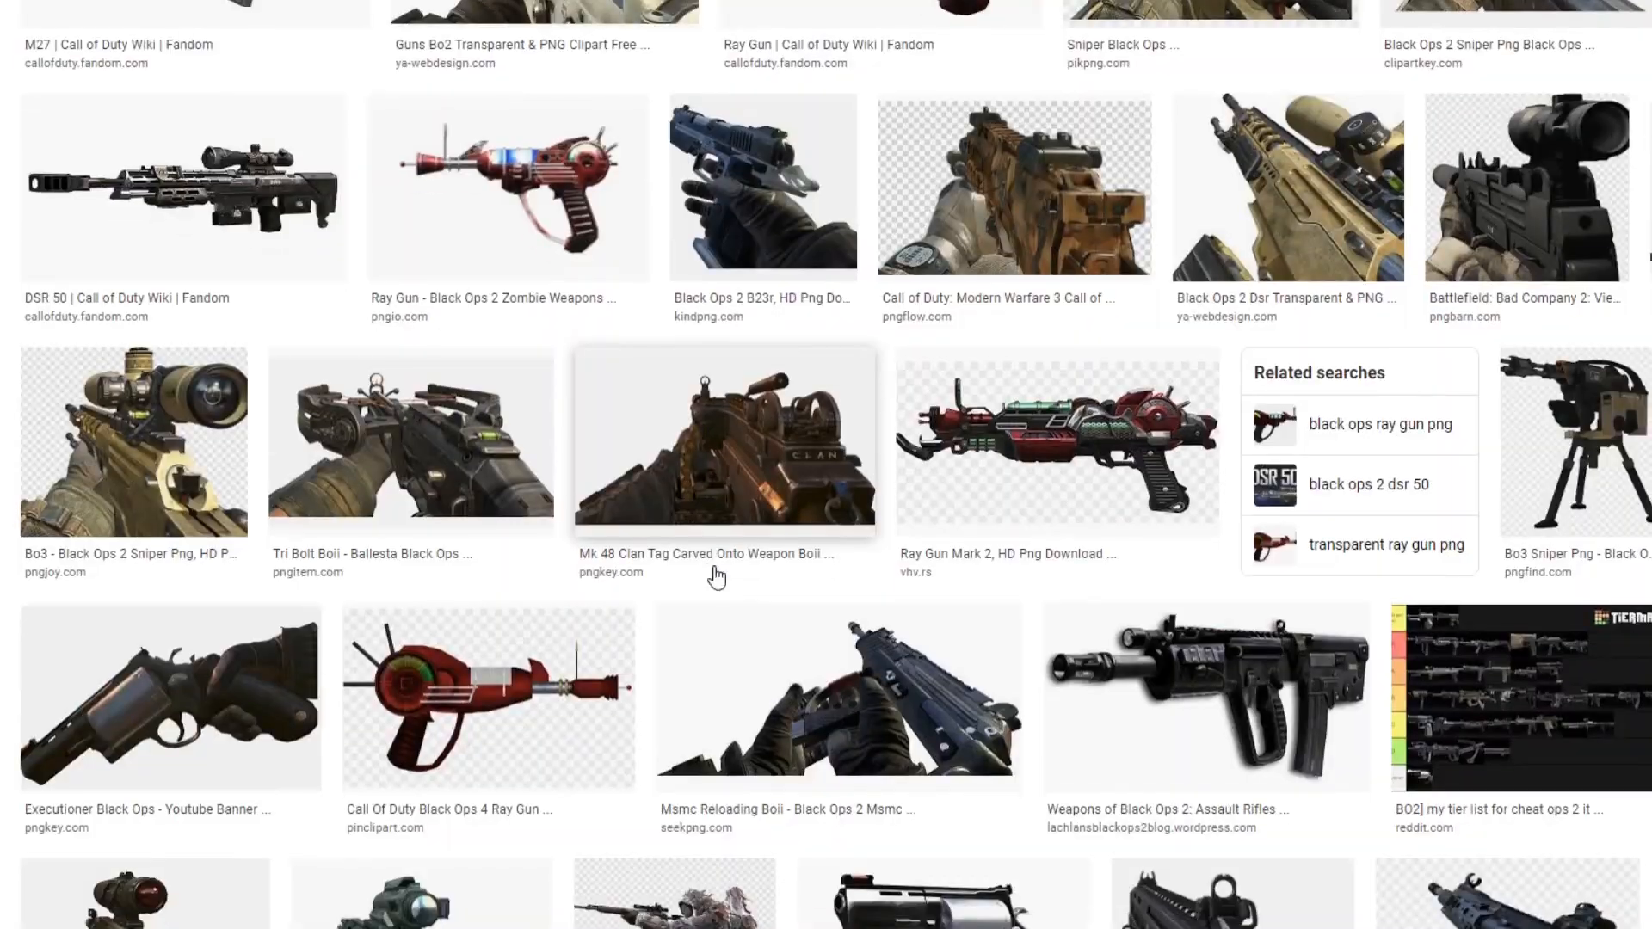
scroll(647, 689, "up", 8)
left_click(318, 377)
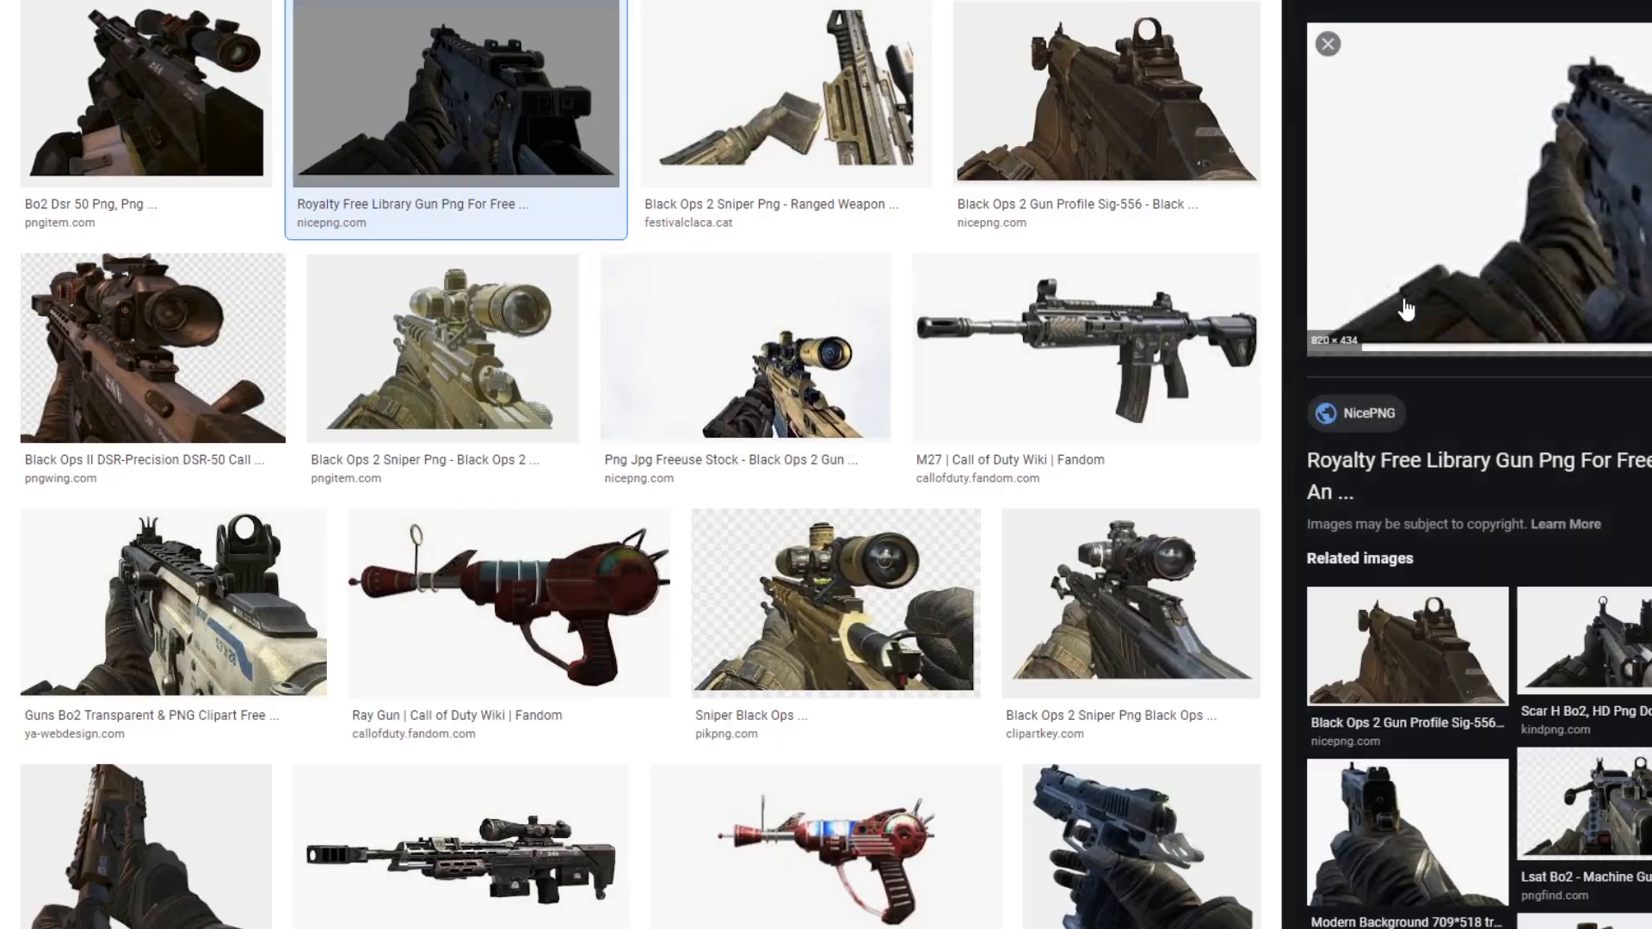
scroll(336, 365, "up", 4)
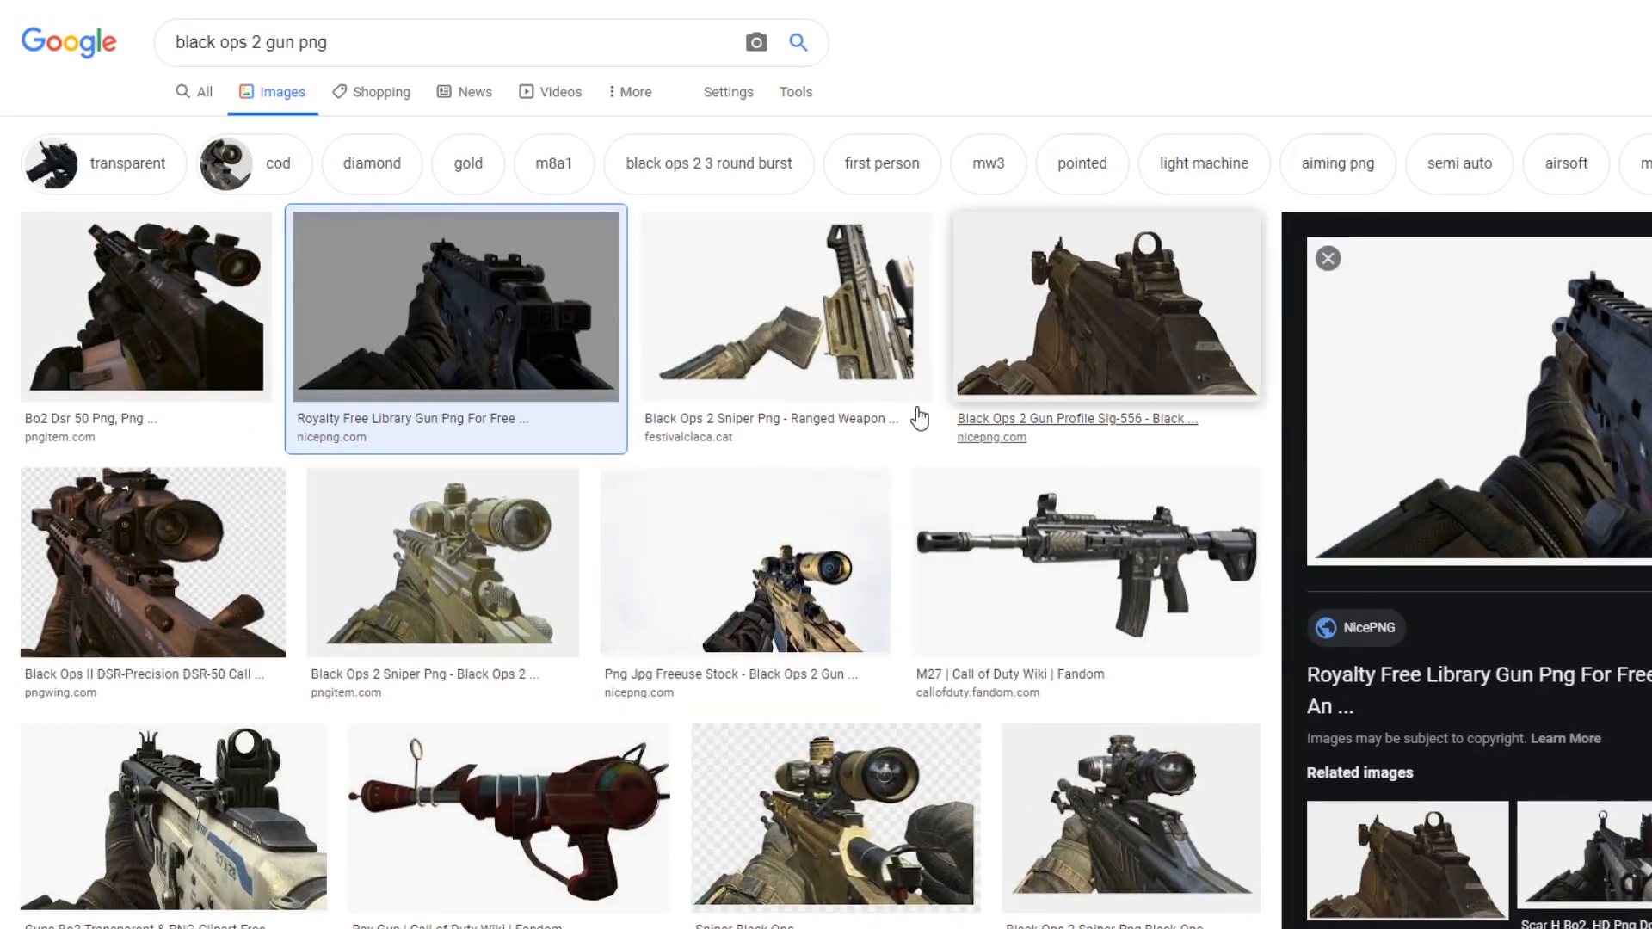
left_click(211, 344)
scroll(669, 204, "up", 1)
scroll(669, 204, "up", 2)
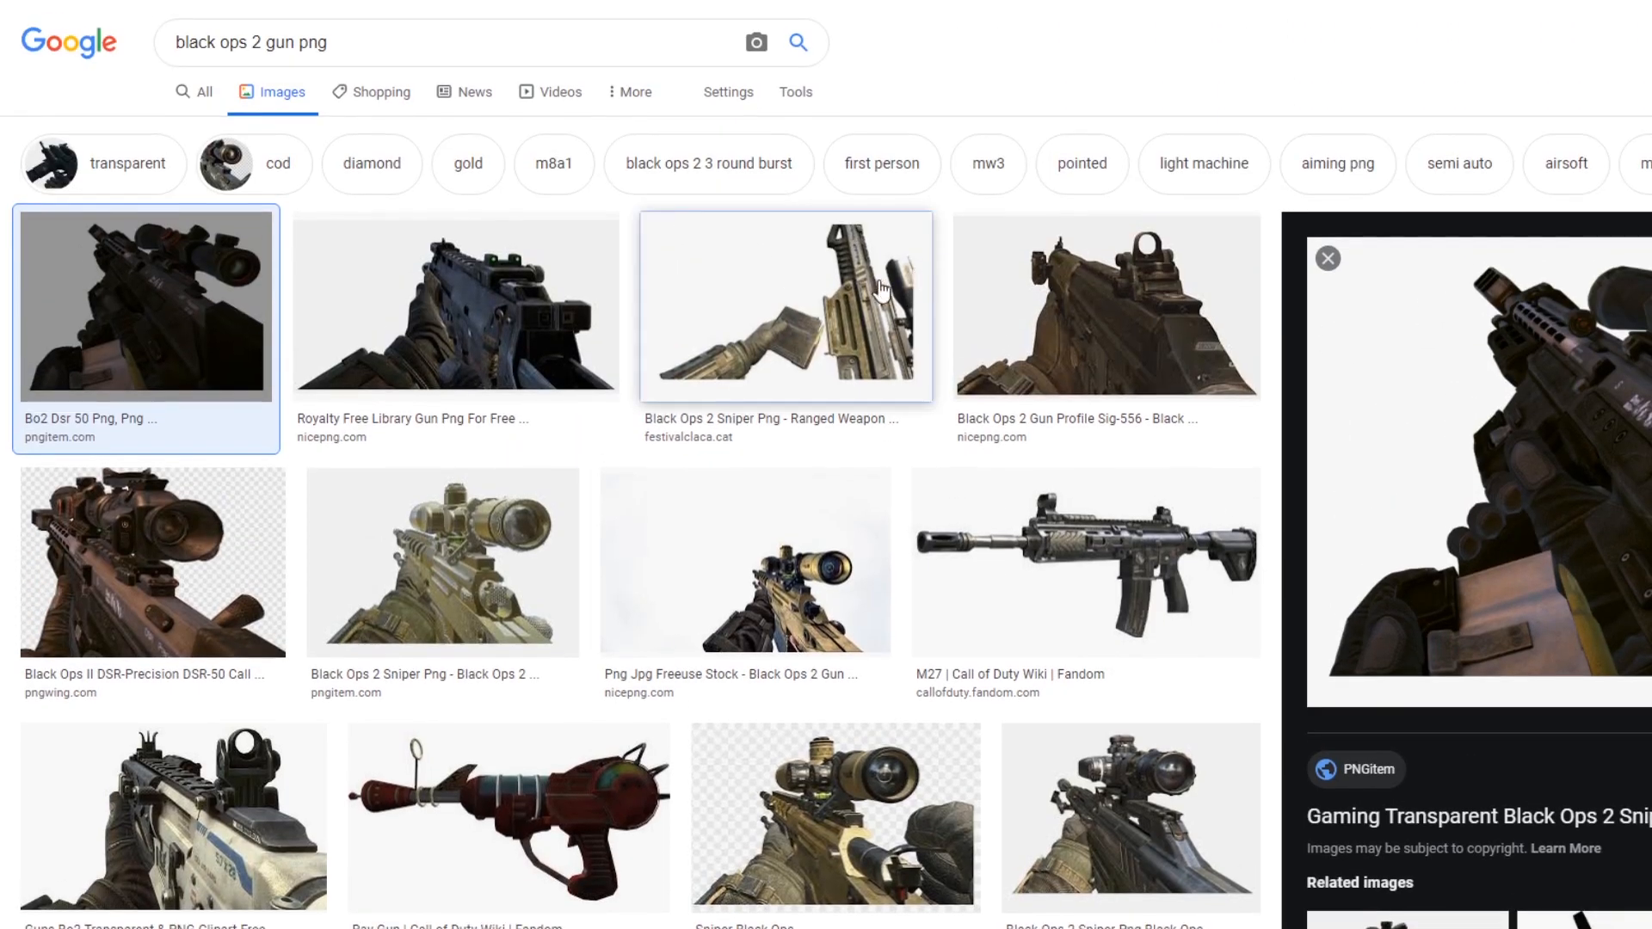
left_click(688, 276)
left_click(1110, 103)
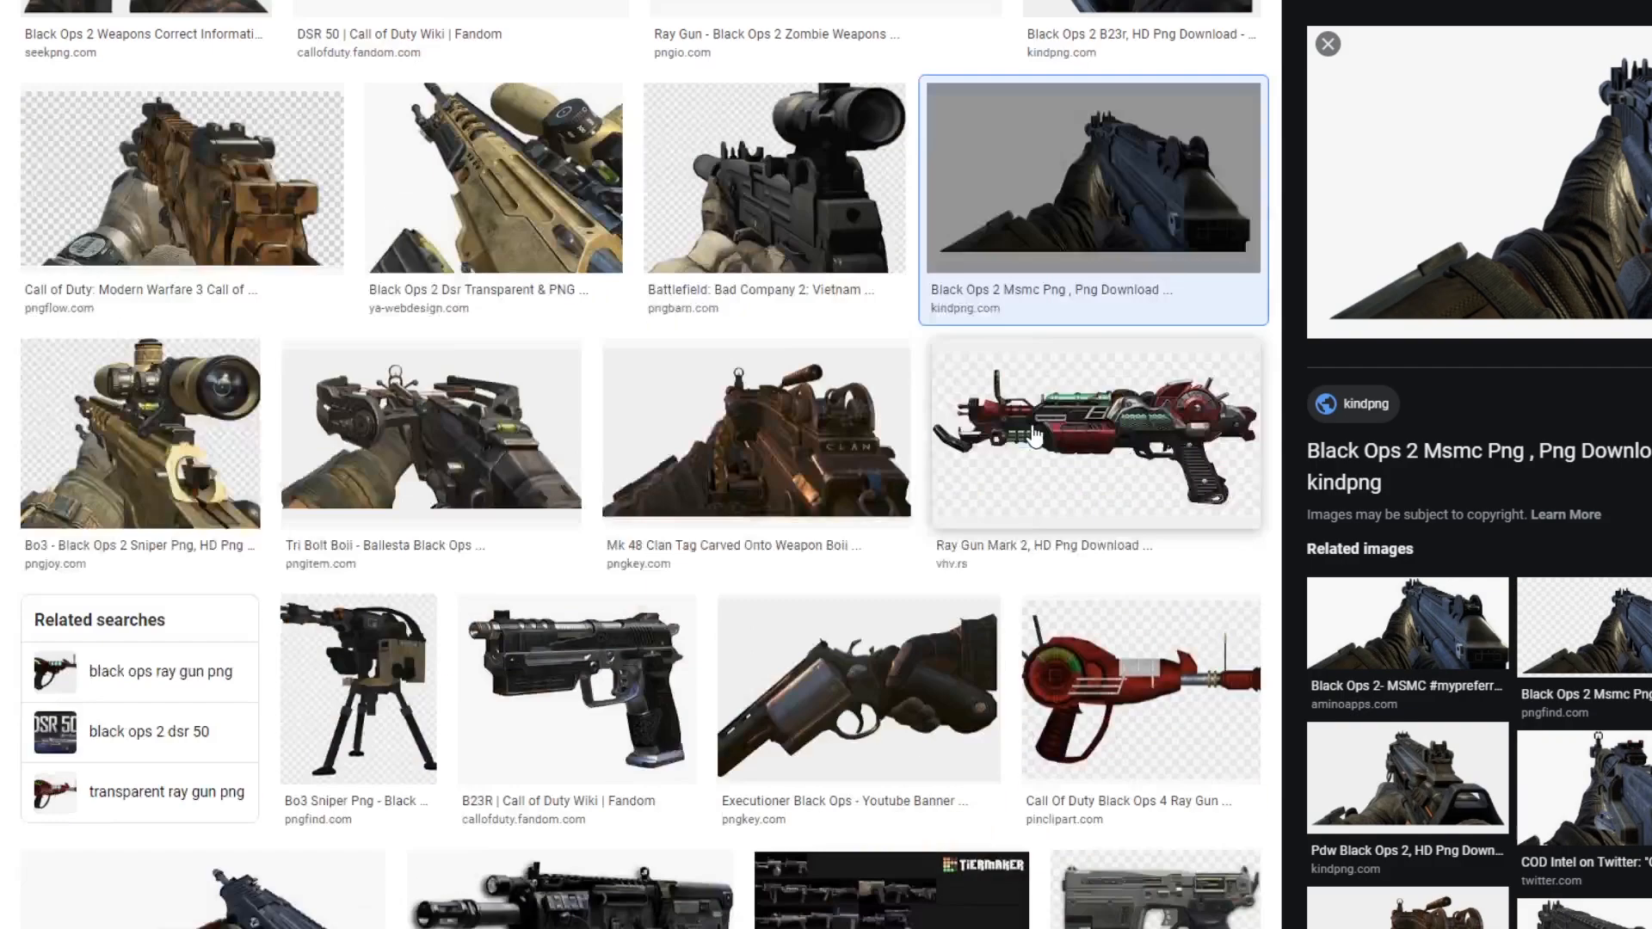
scroll(775, 473, "down", 3)
scroll(517, 473, "up", 12)
scroll(211, 471, "down", 8)
scroll(211, 471, "up", 10)
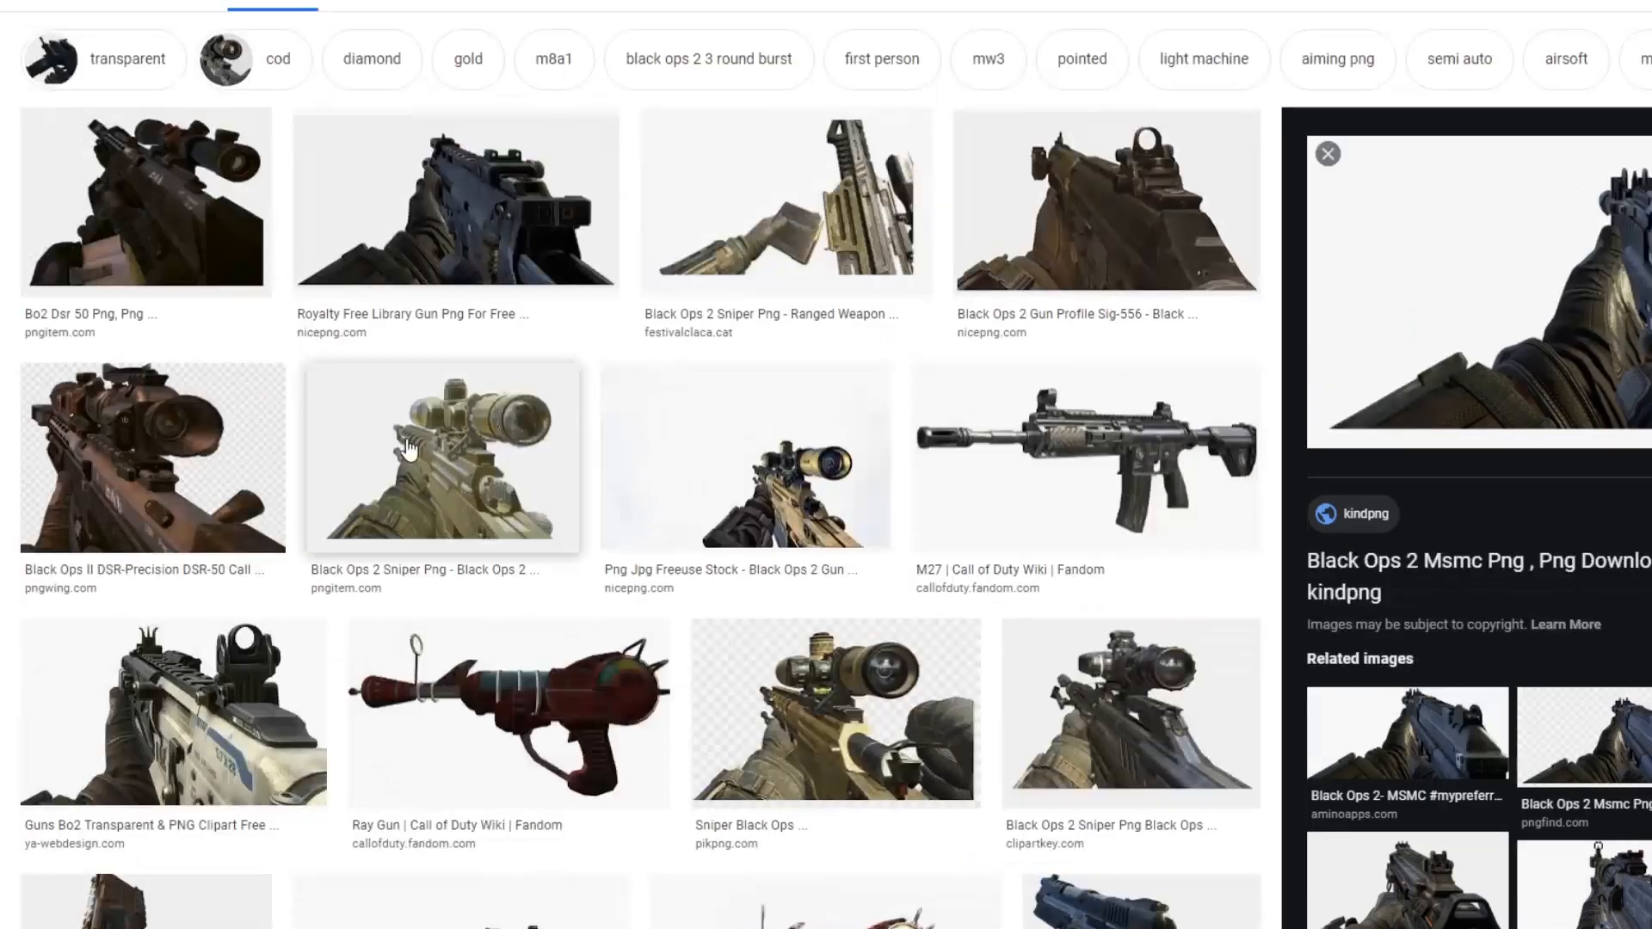
Step: Change the image search to "black ops 2 sniper png"
double_click(279, 42)
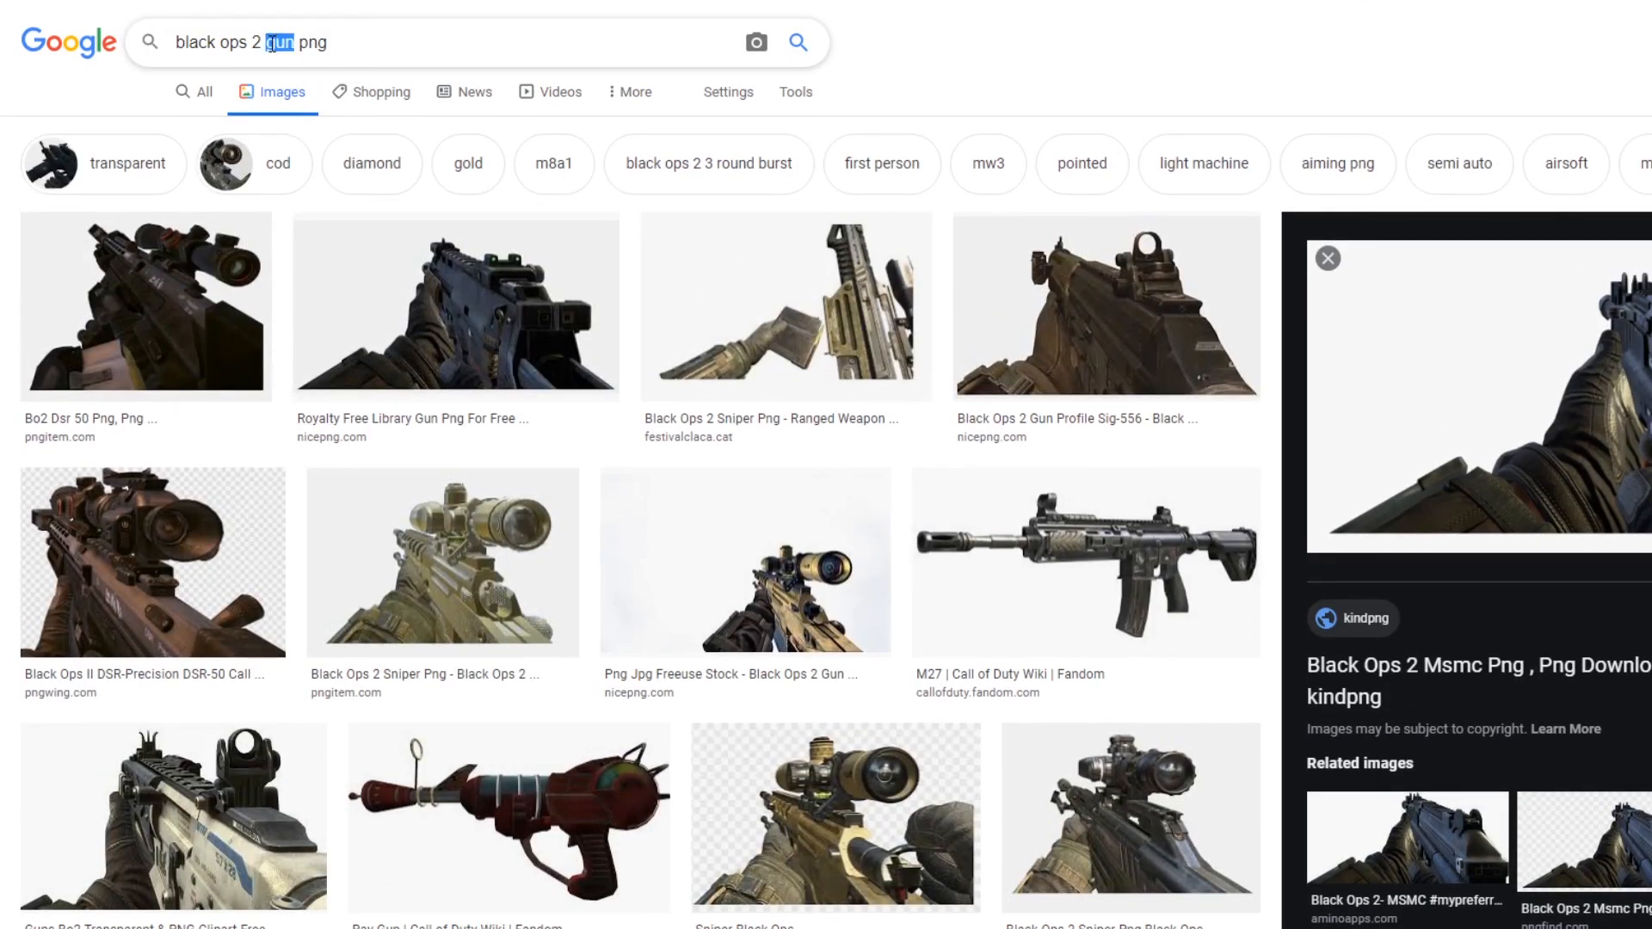
type("sniper")
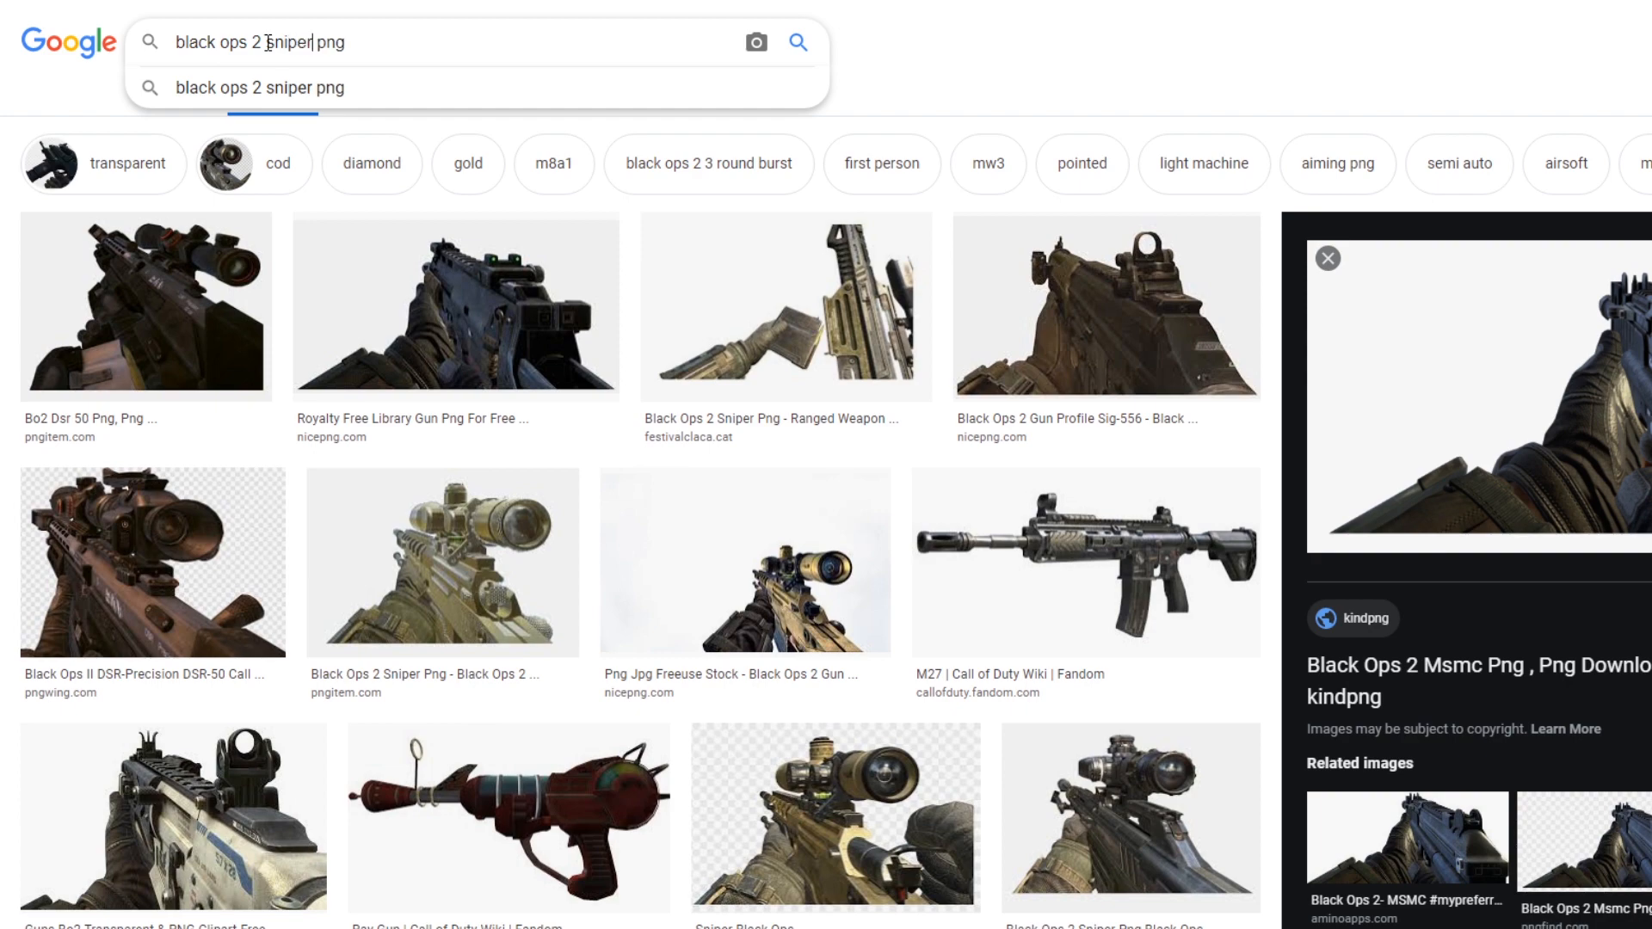
key("Return")
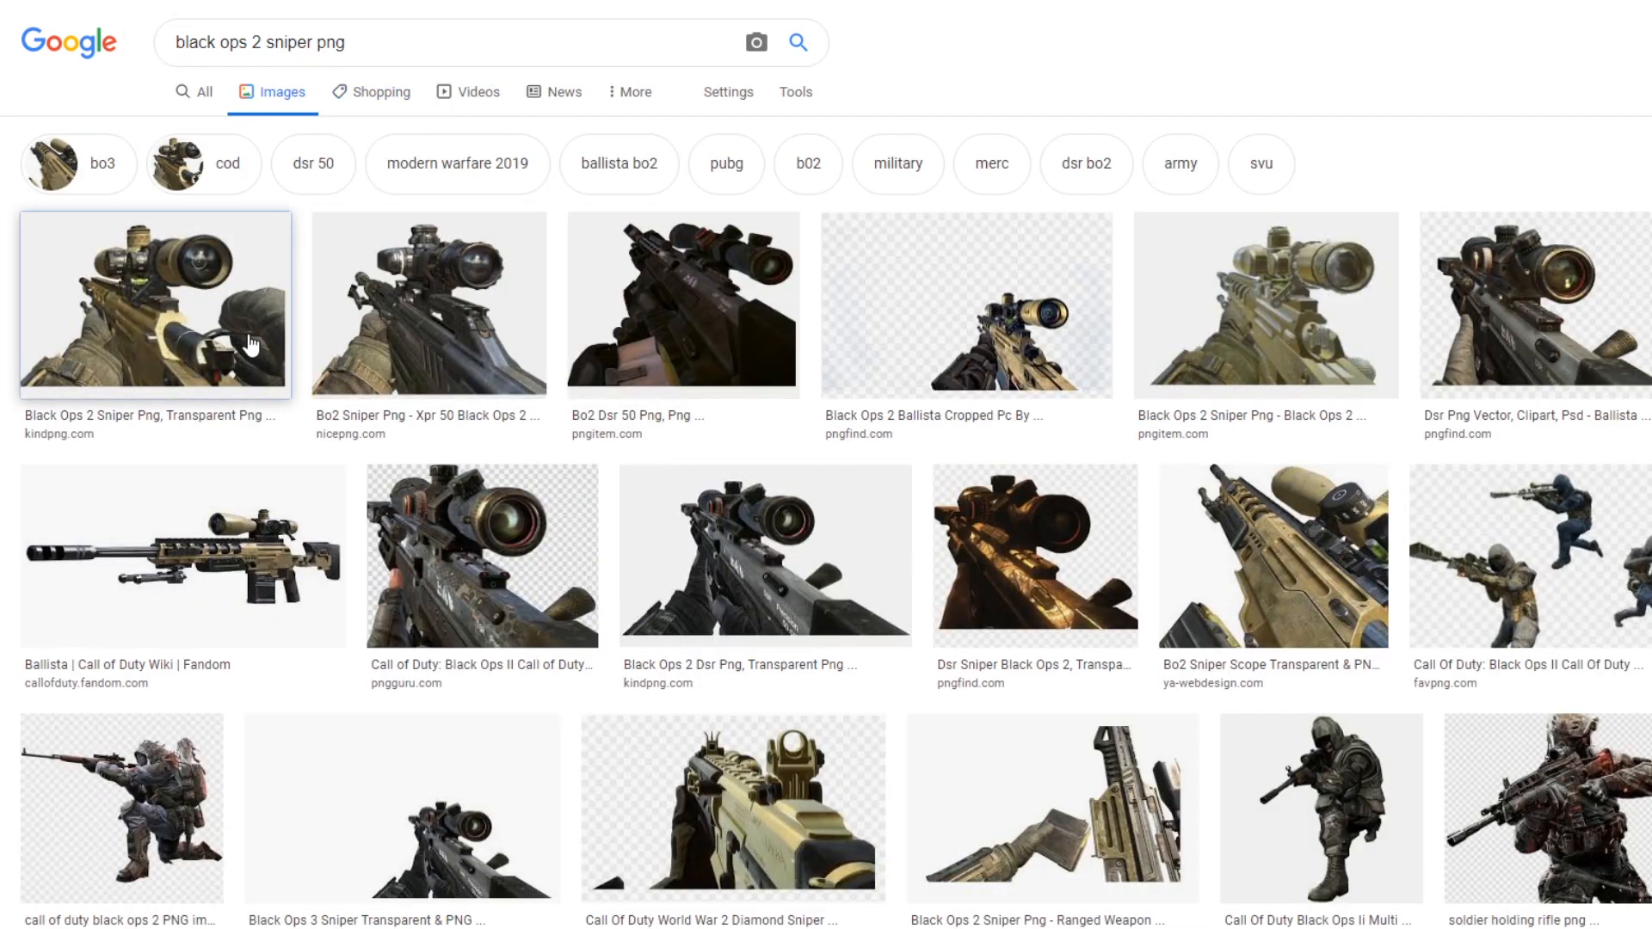
Step: Copy the first sniper image from kindpng, paste it into the Photopea project, and move it toward the canvas centre
left_click(155, 327)
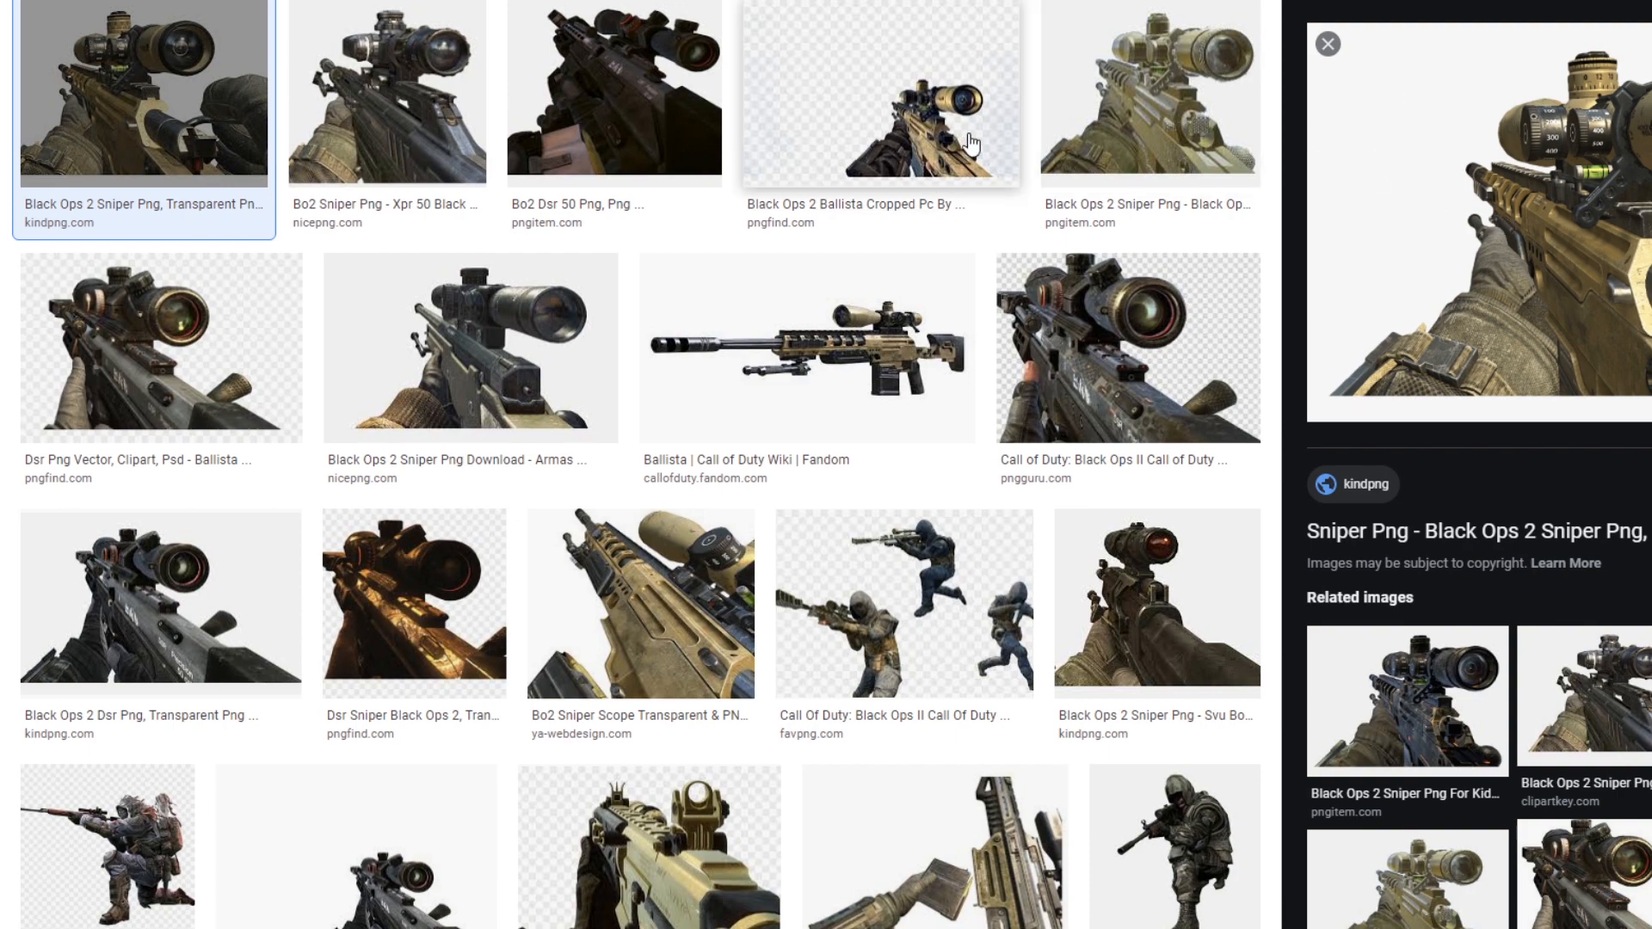
right_click(1611, 208)
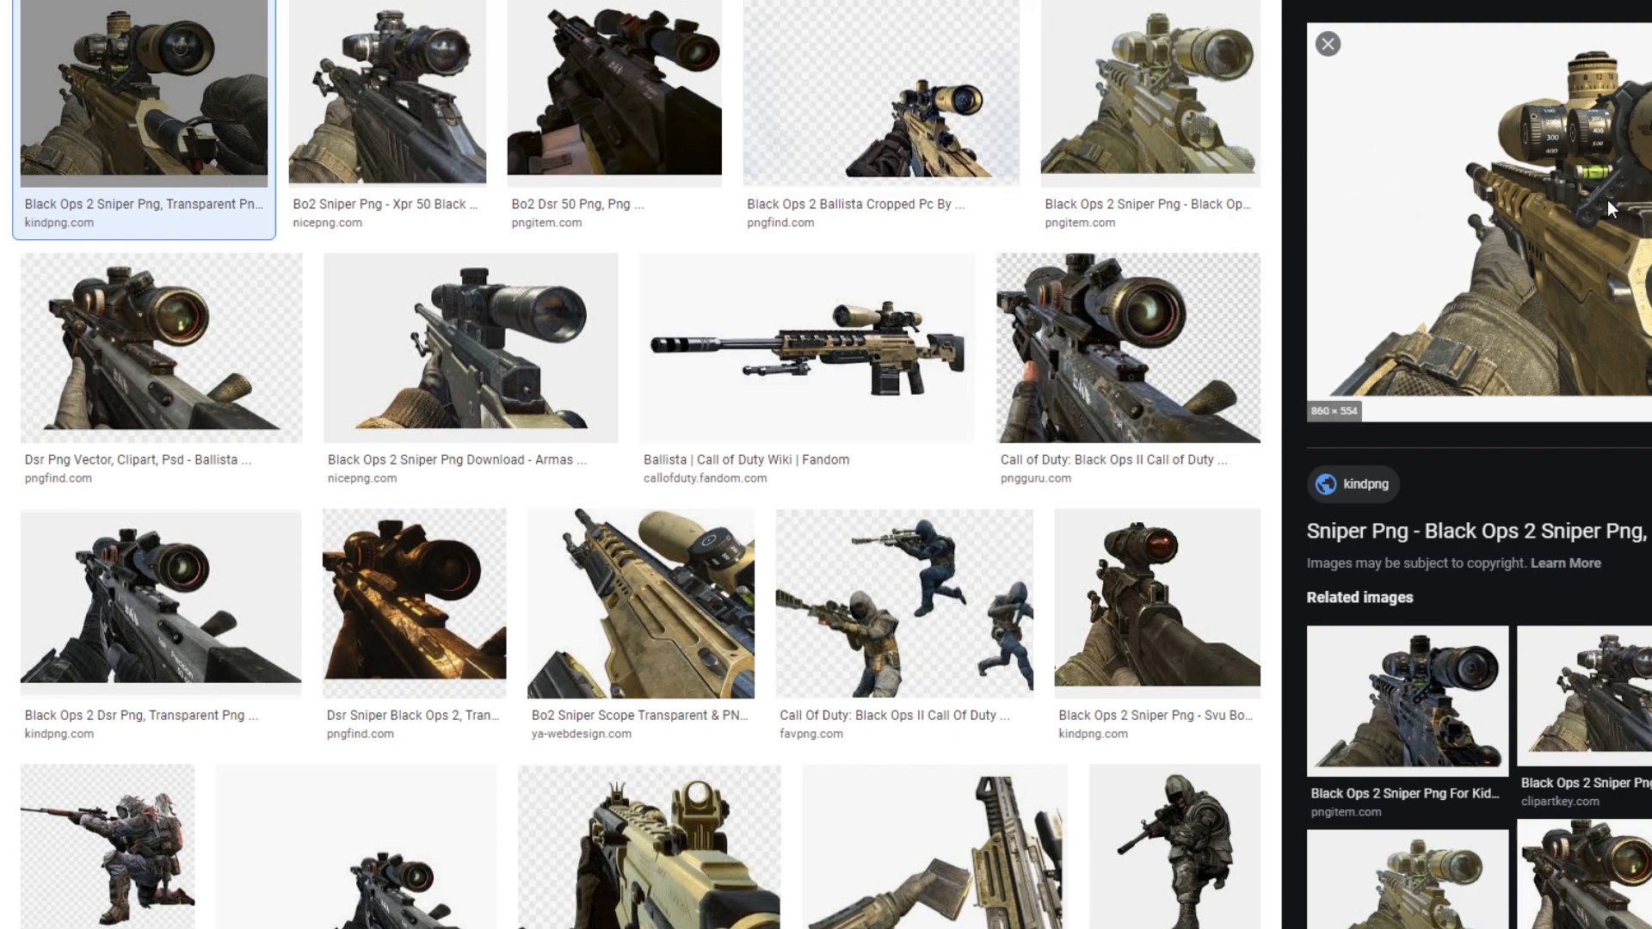
left_click(1635, 448)
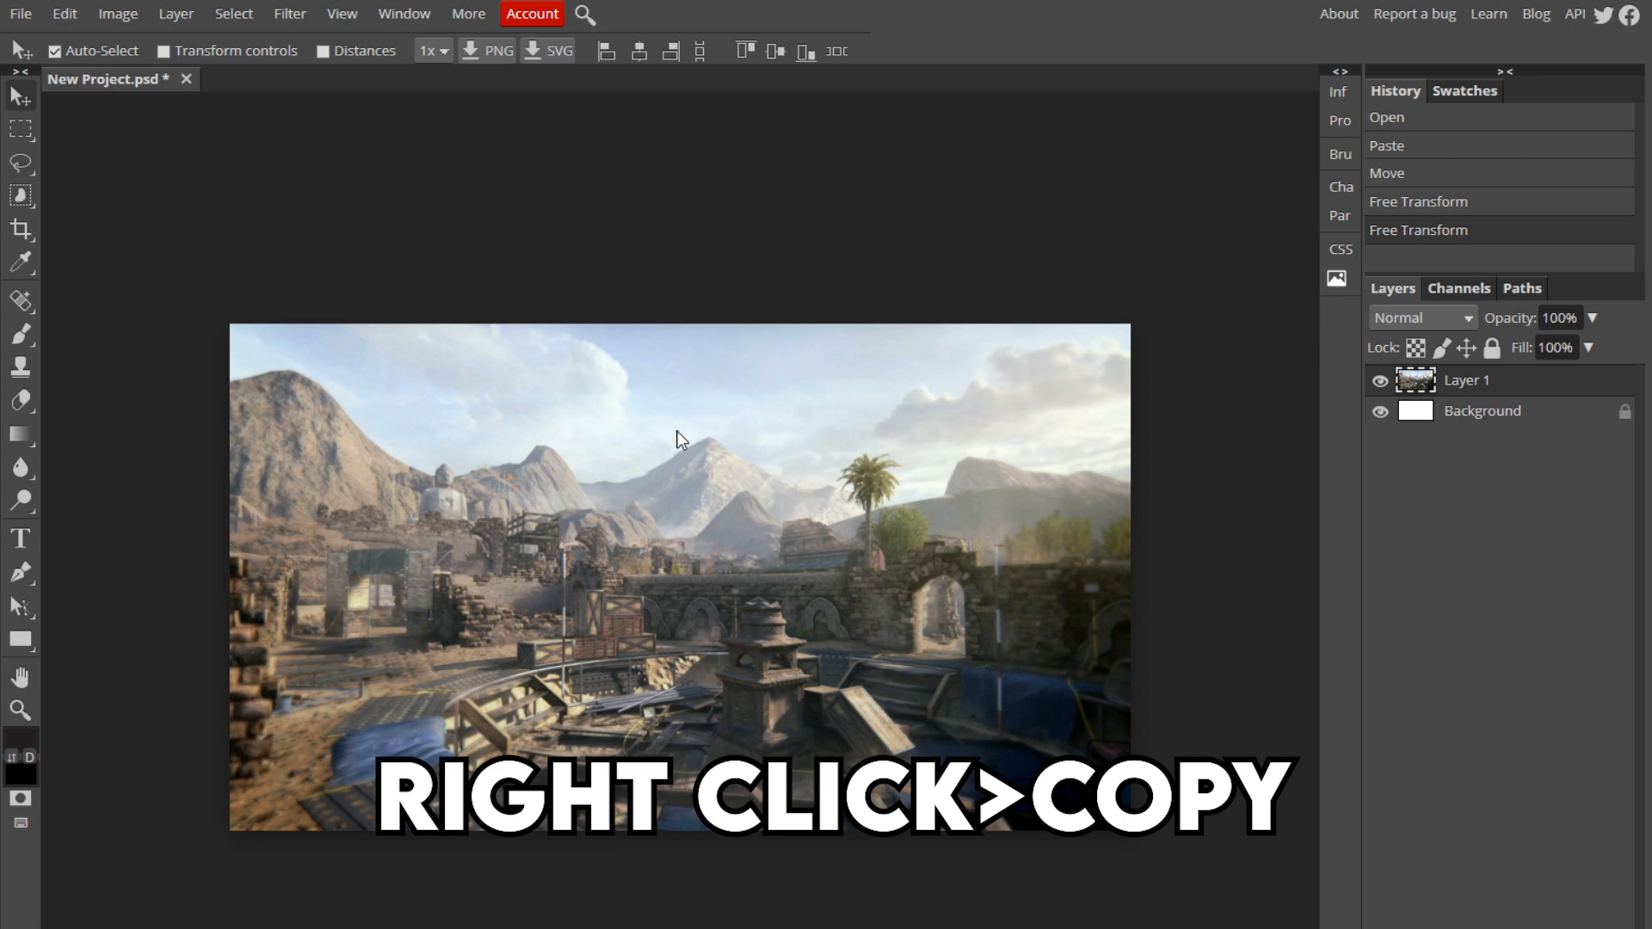
key("ctrl+v")
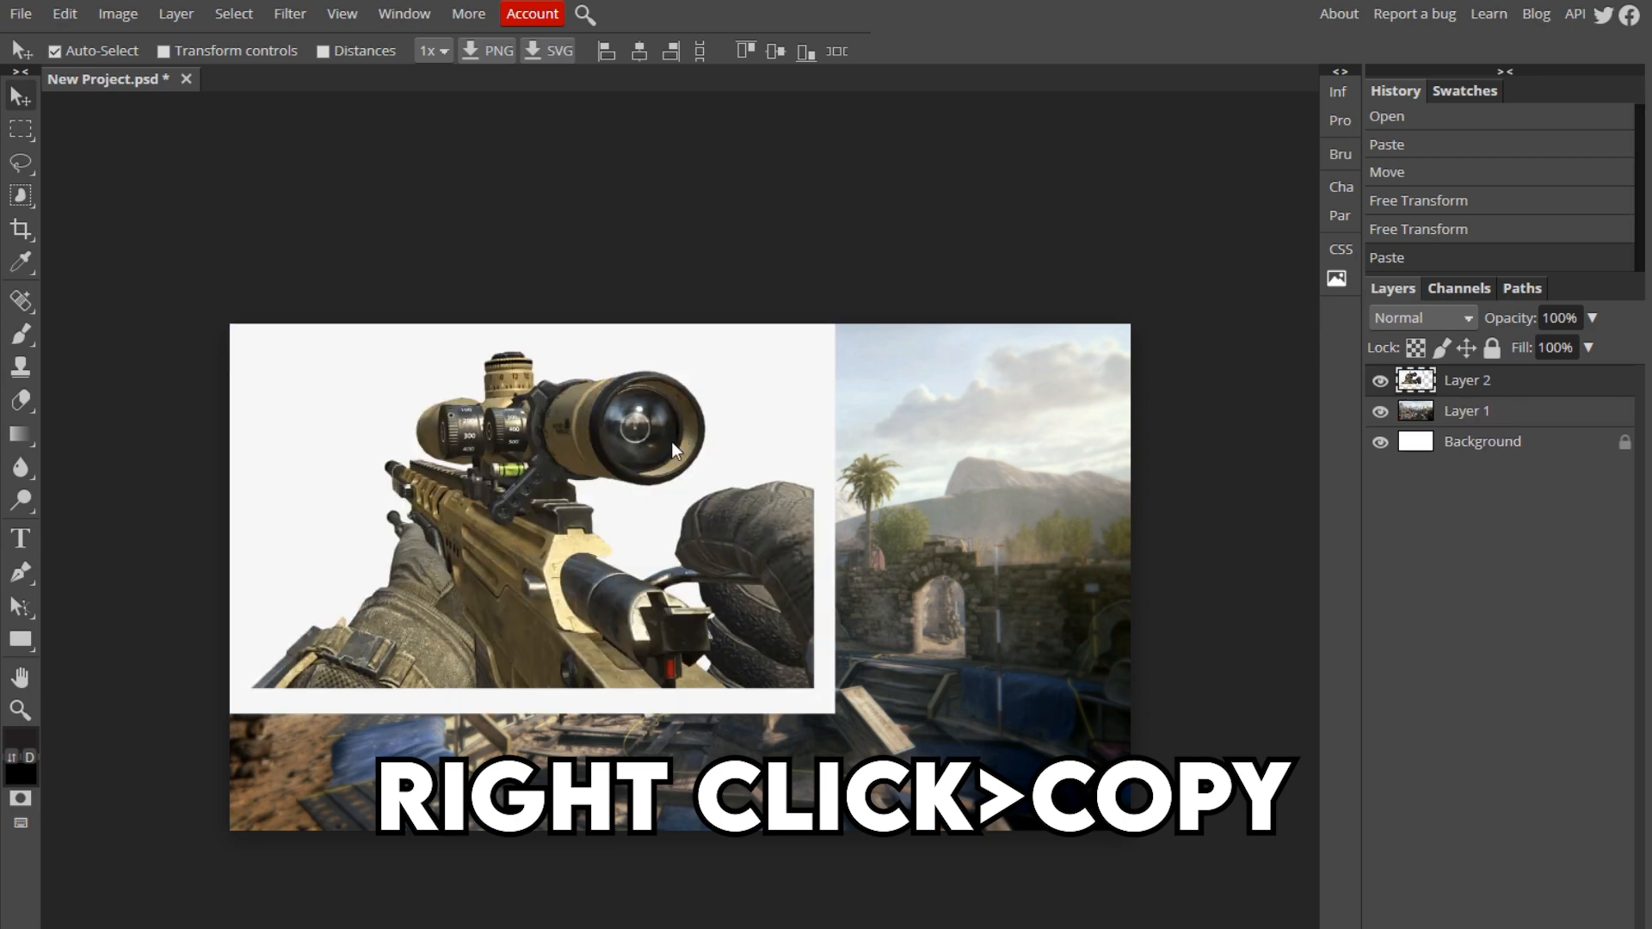
left_click_drag(671, 442, 757, 544)
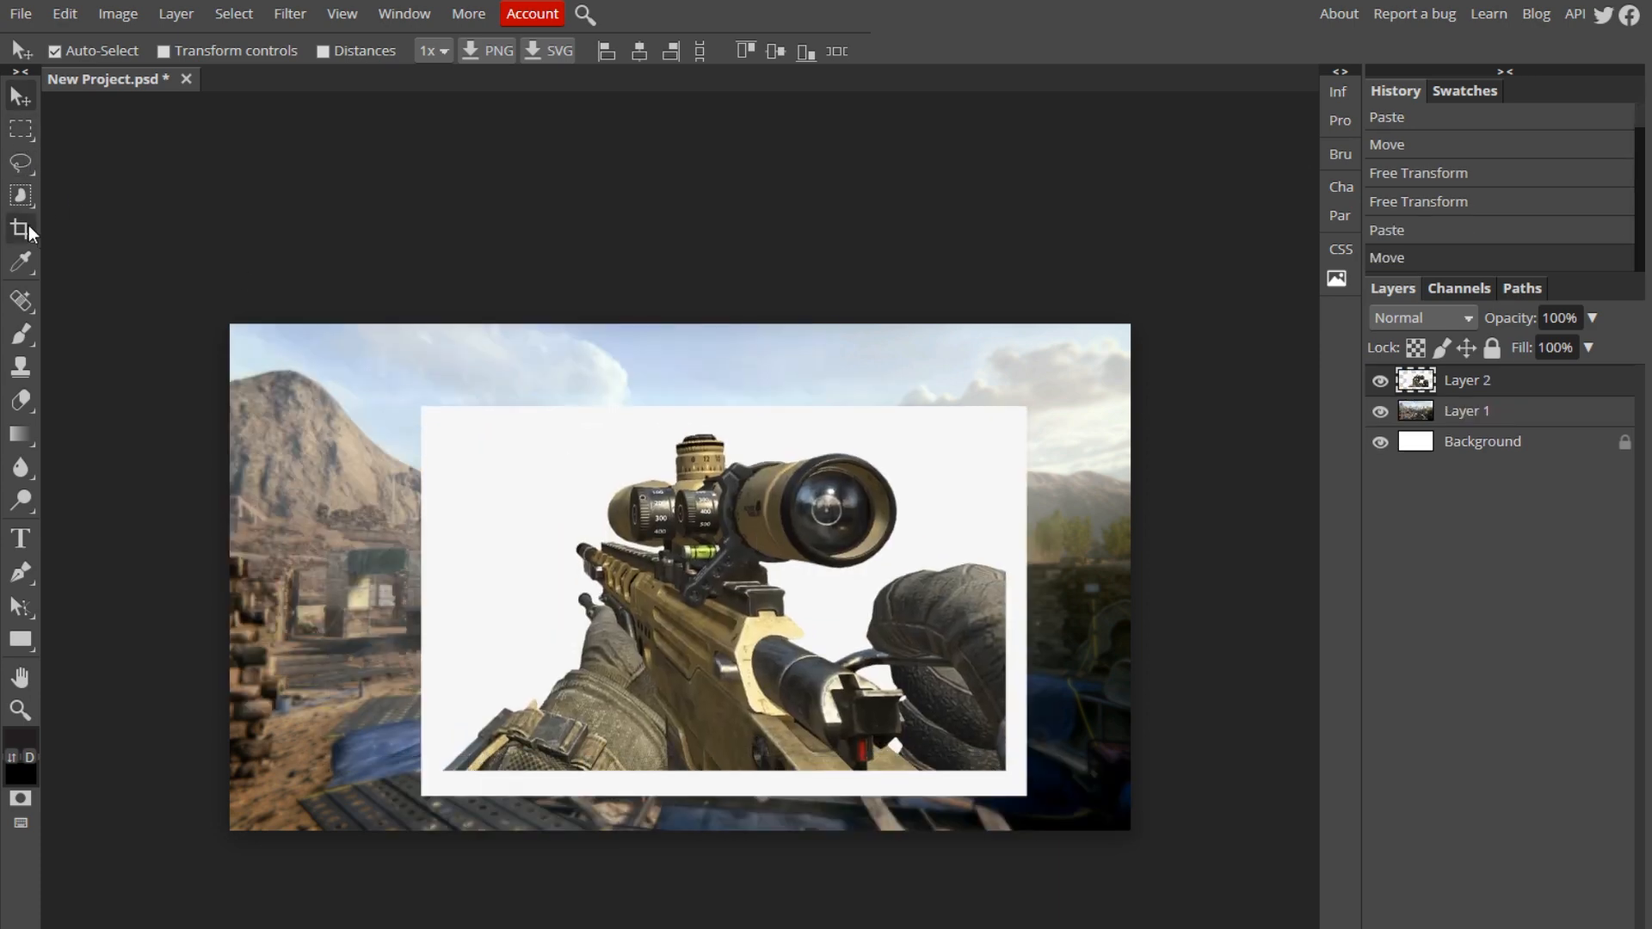
Step: Select the sniper image's white background with the Magic Wand, delete it, and deselect
right_click(24, 199)
left_click(111, 263)
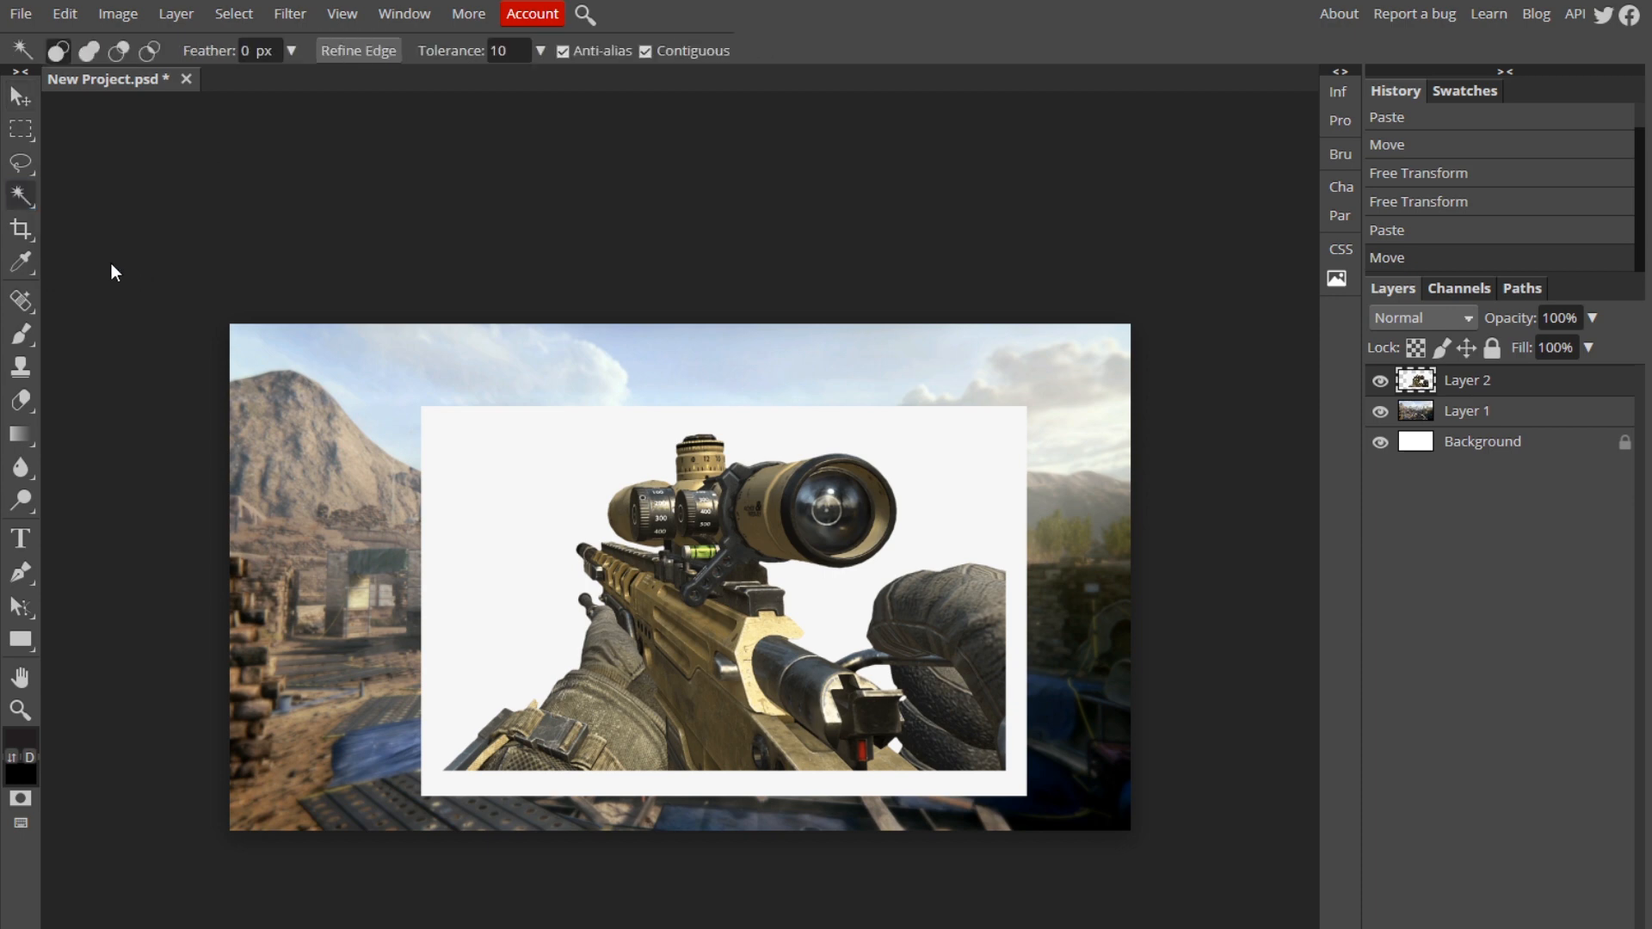
left_click(527, 458)
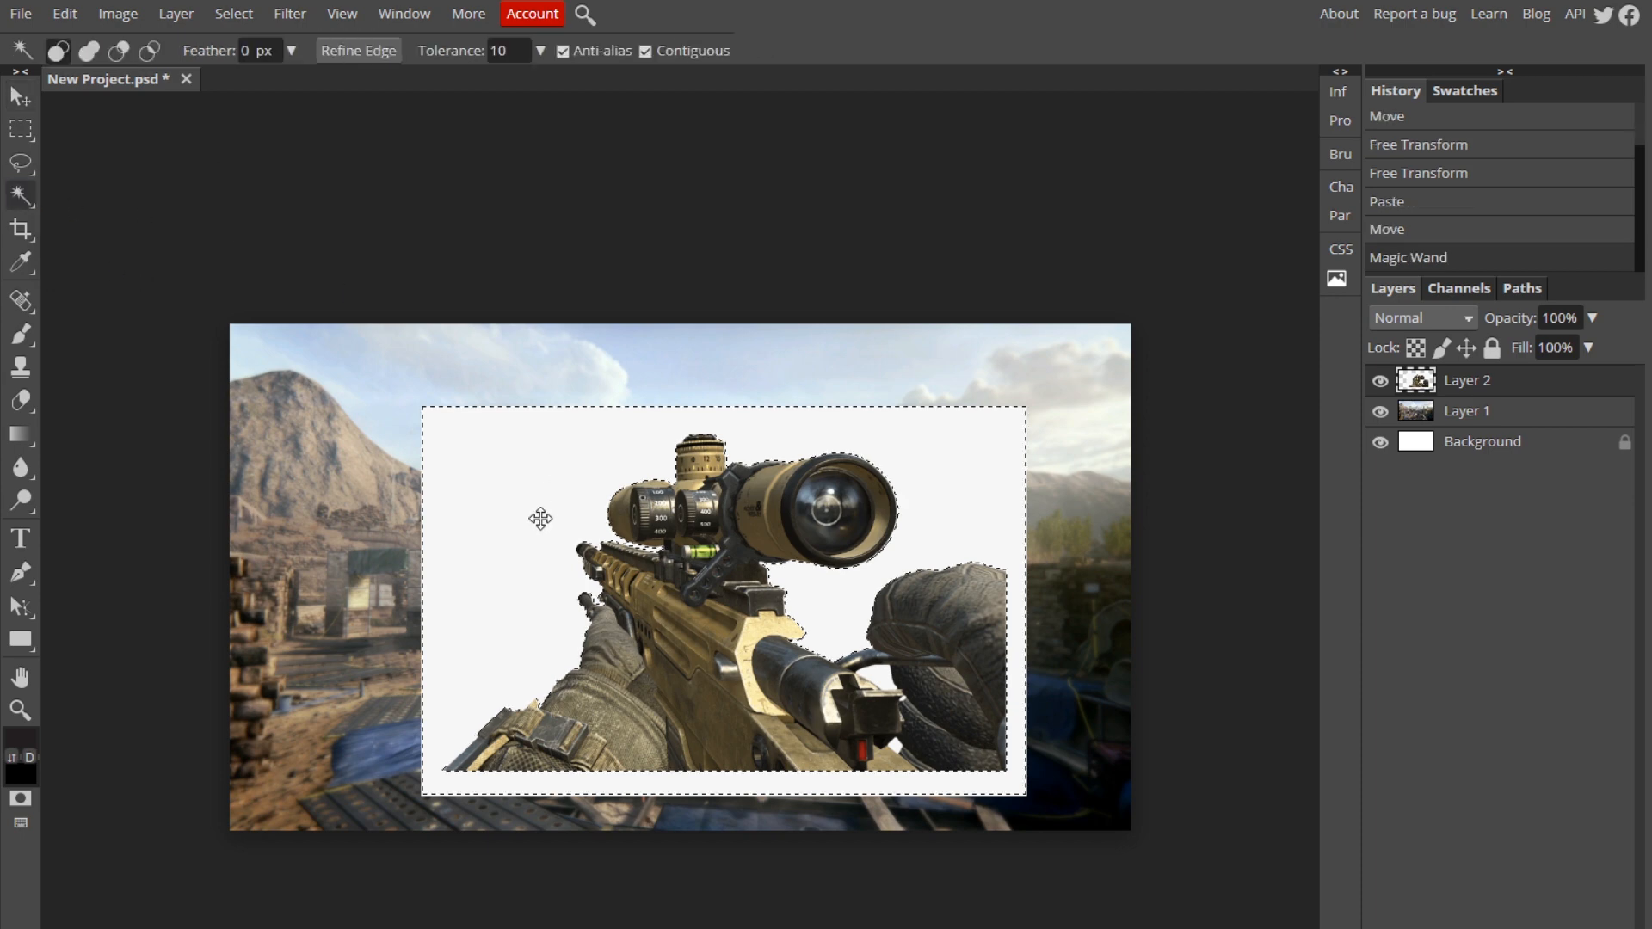
key("Delete")
key("ctrl+d")
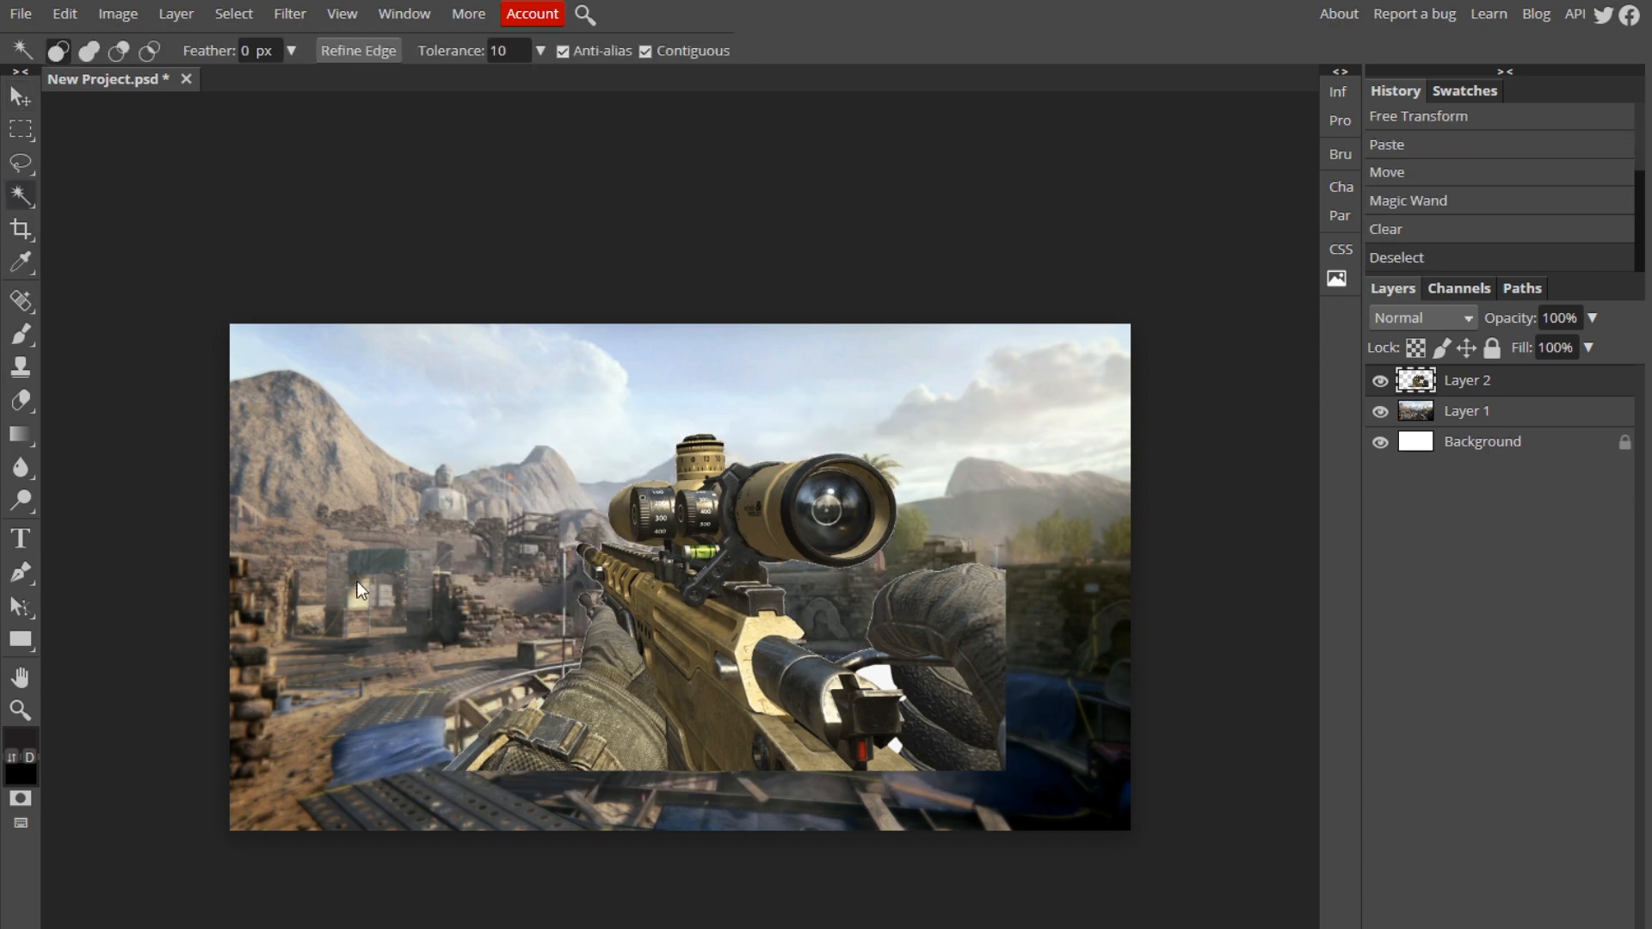
Step: Delete the leftover white patches between the rifle bolt and the glove using the Magic Wand, and clear the selection
left_click(882, 685)
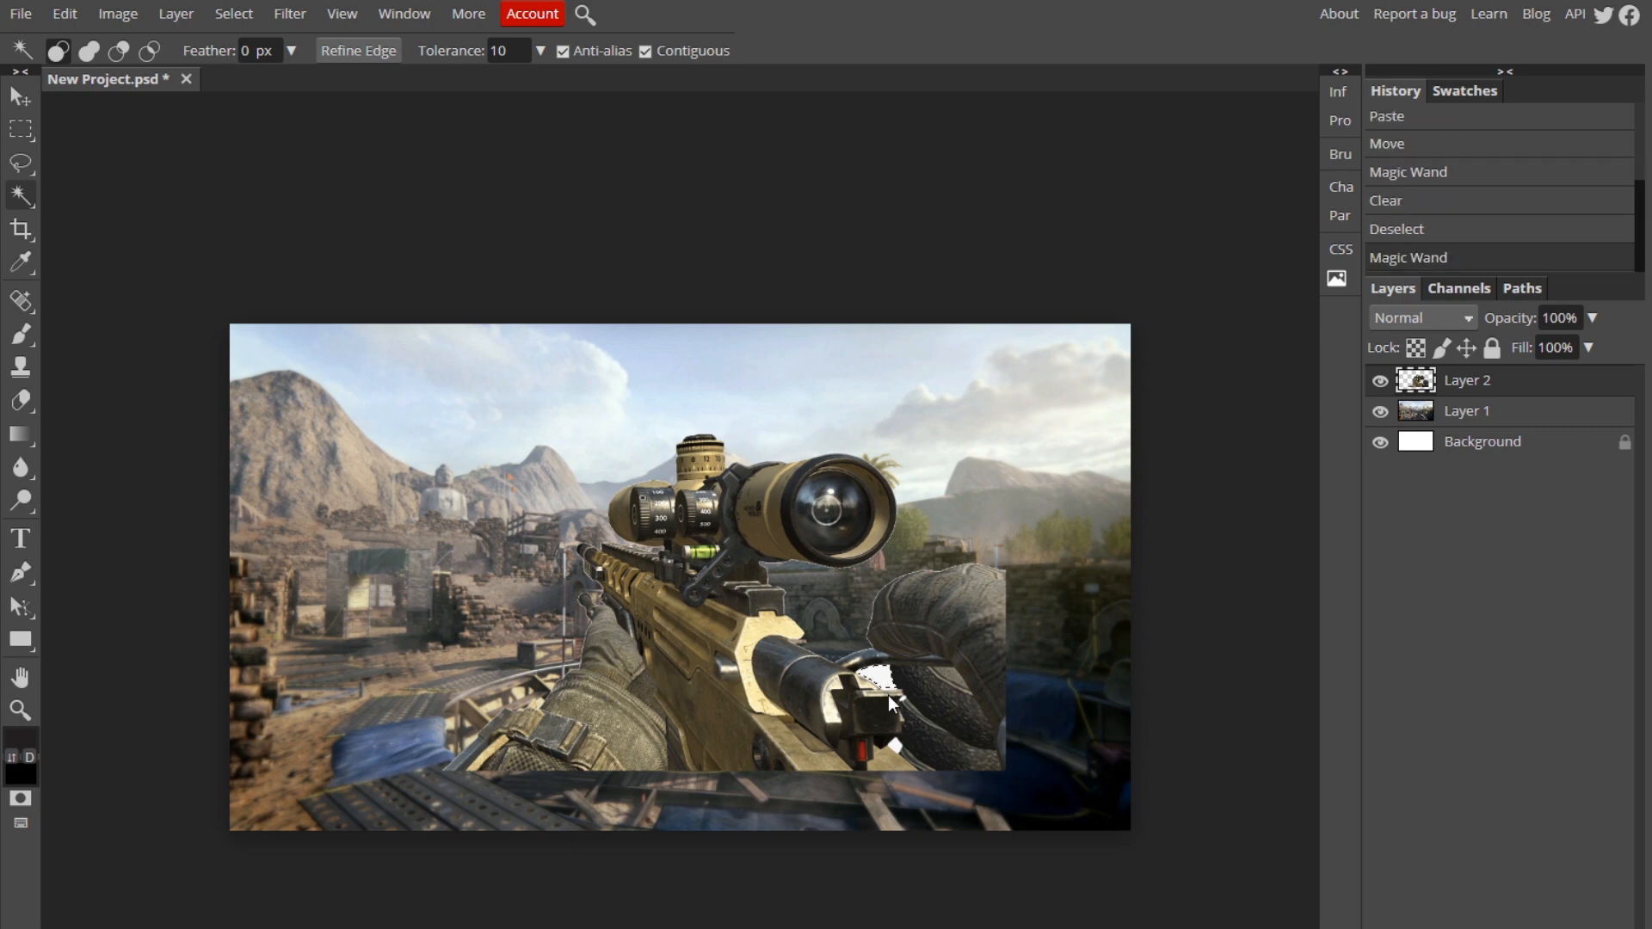
key("Delete")
left_click(897, 742)
key("Delete")
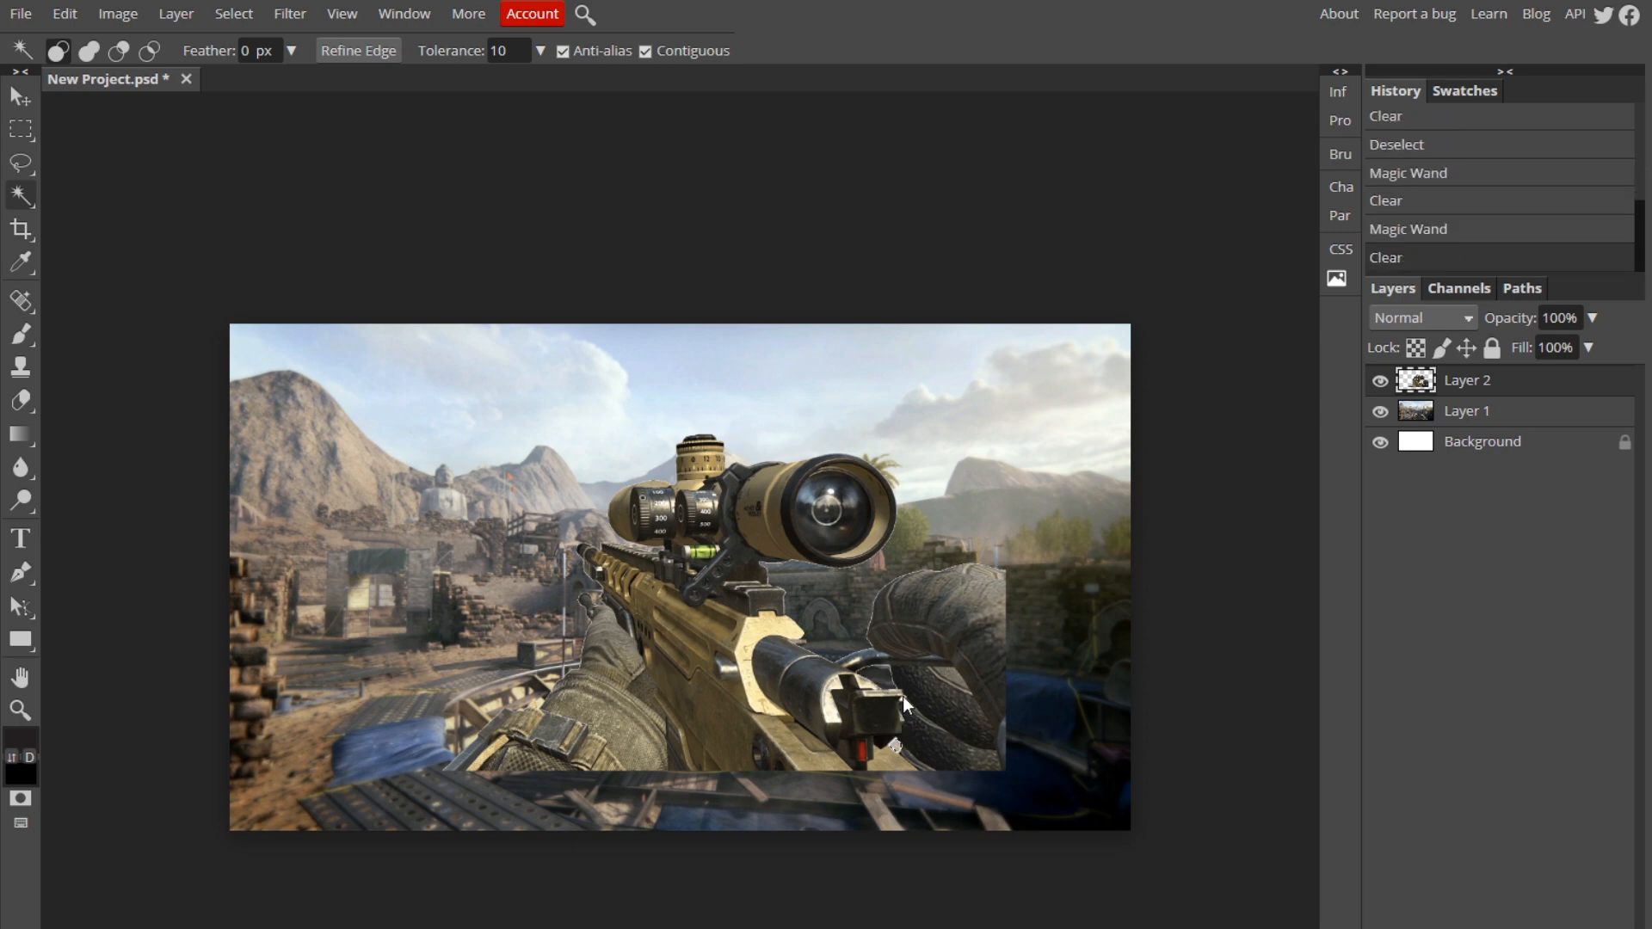
left_click(906, 699)
left_click(905, 700)
key("Delete")
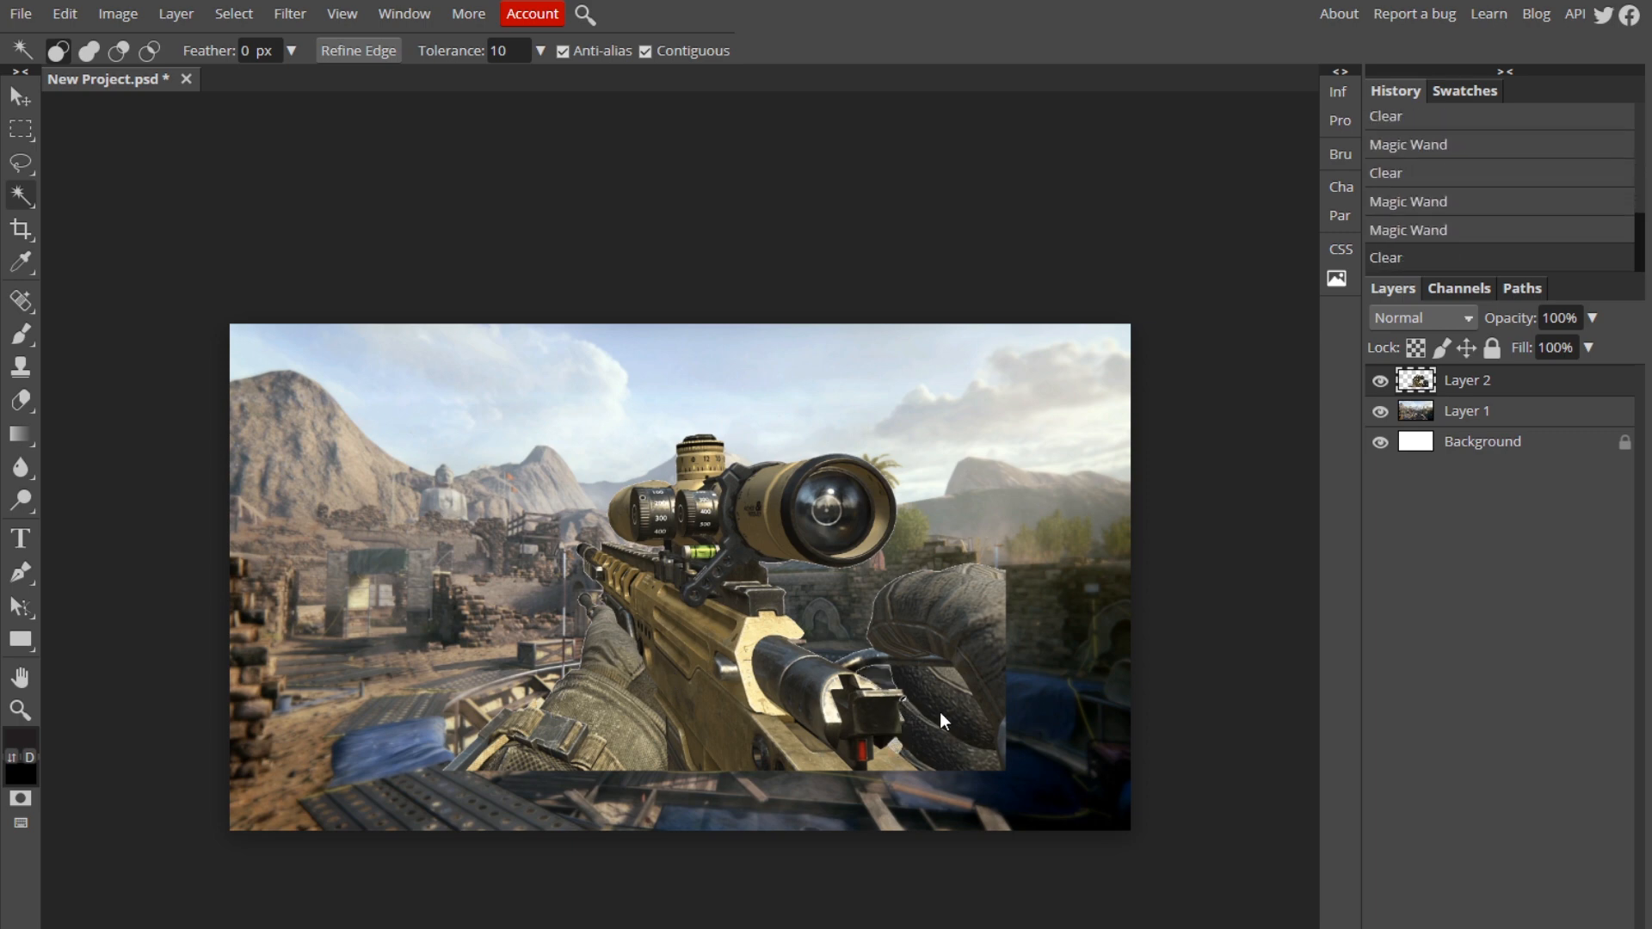
key("ctrl+d")
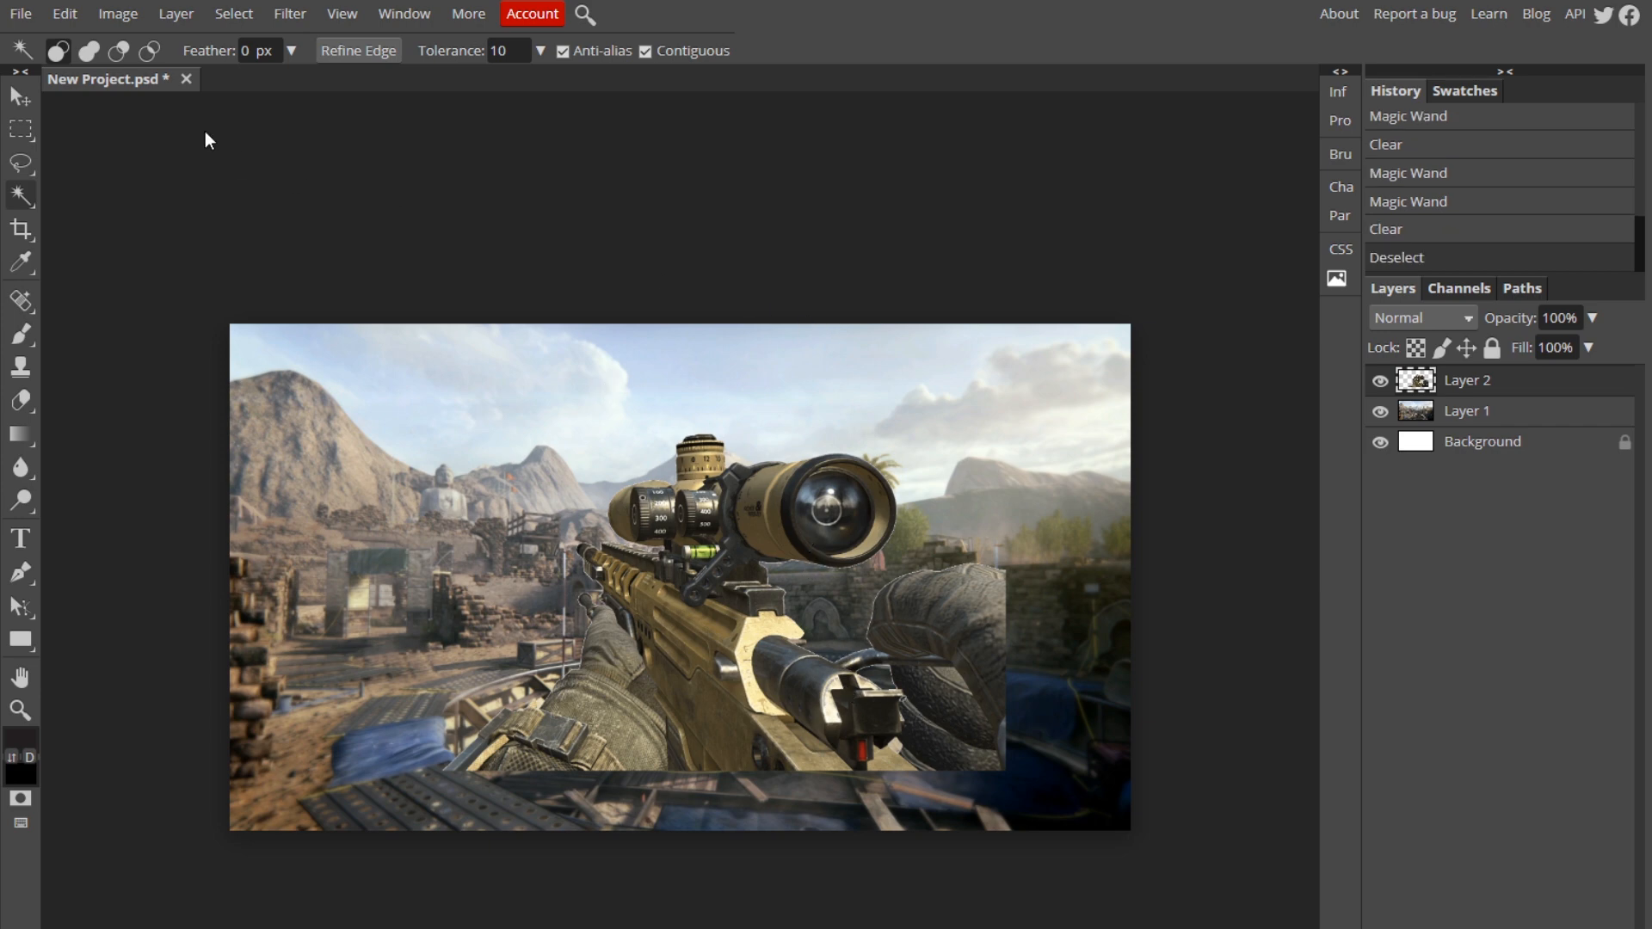
Step: Free-transform the sniper layer: move it to the canvas's lower-right corner, scale it to 124.25%, rotate it 4.9°, and apply
left_click(65, 14)
left_click(153, 465)
left_click_drag(716, 589, 865, 647)
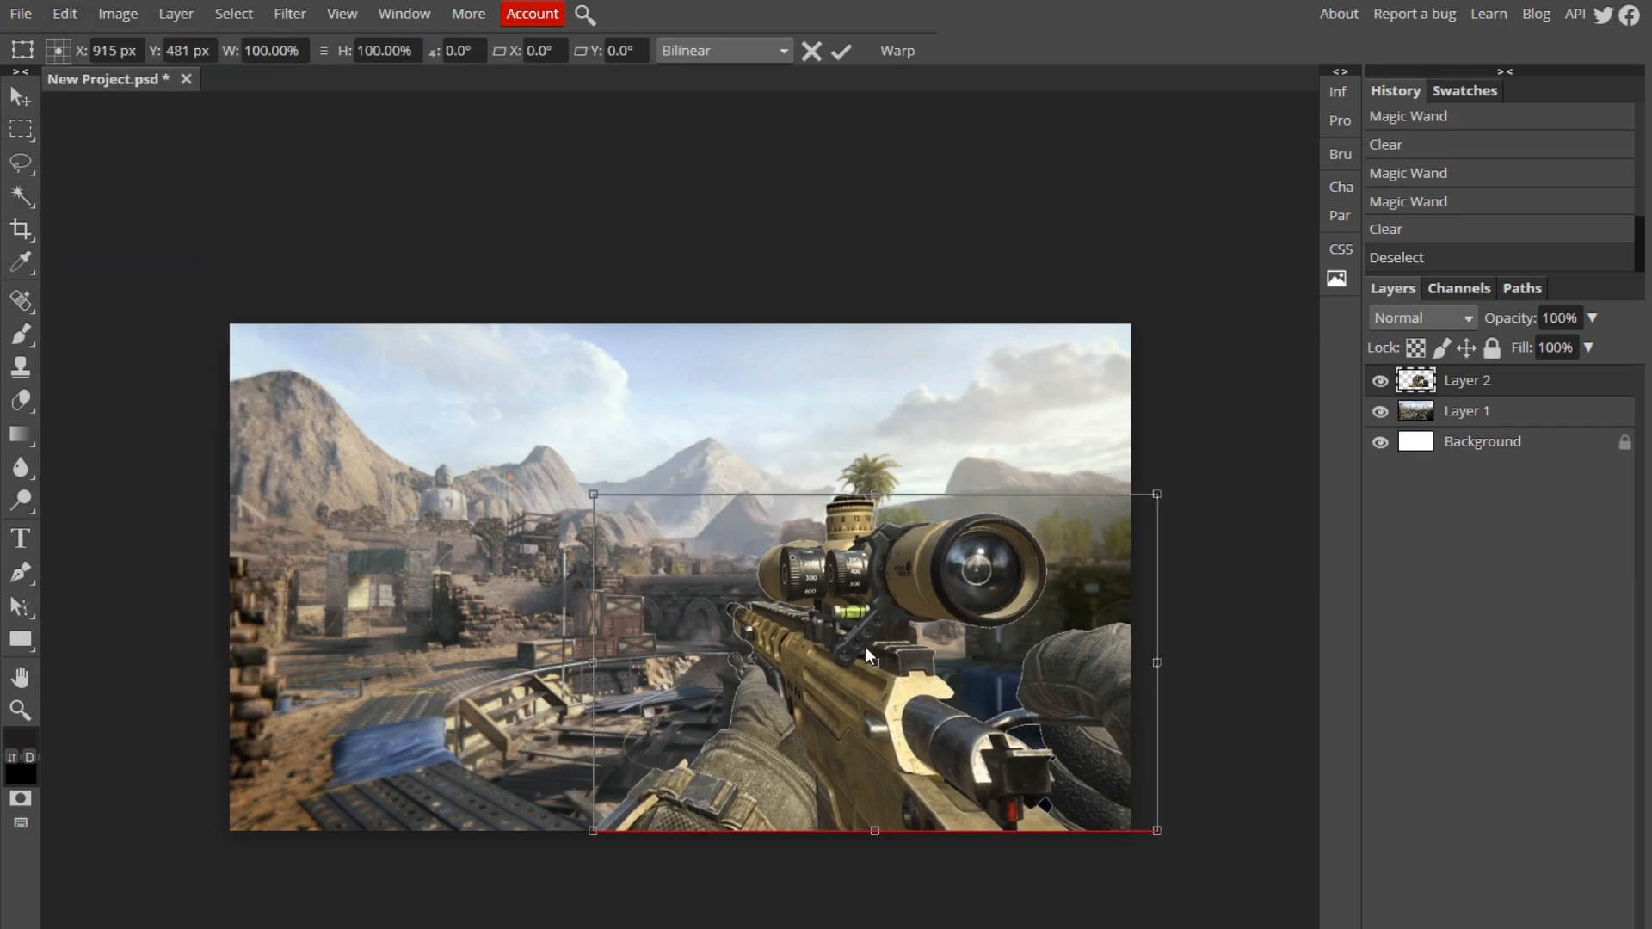
left_click_drag(1159, 493, 1294, 413)
left_click_drag(468, 303, 519, 306)
left_click_drag(552, 381, 574, 379)
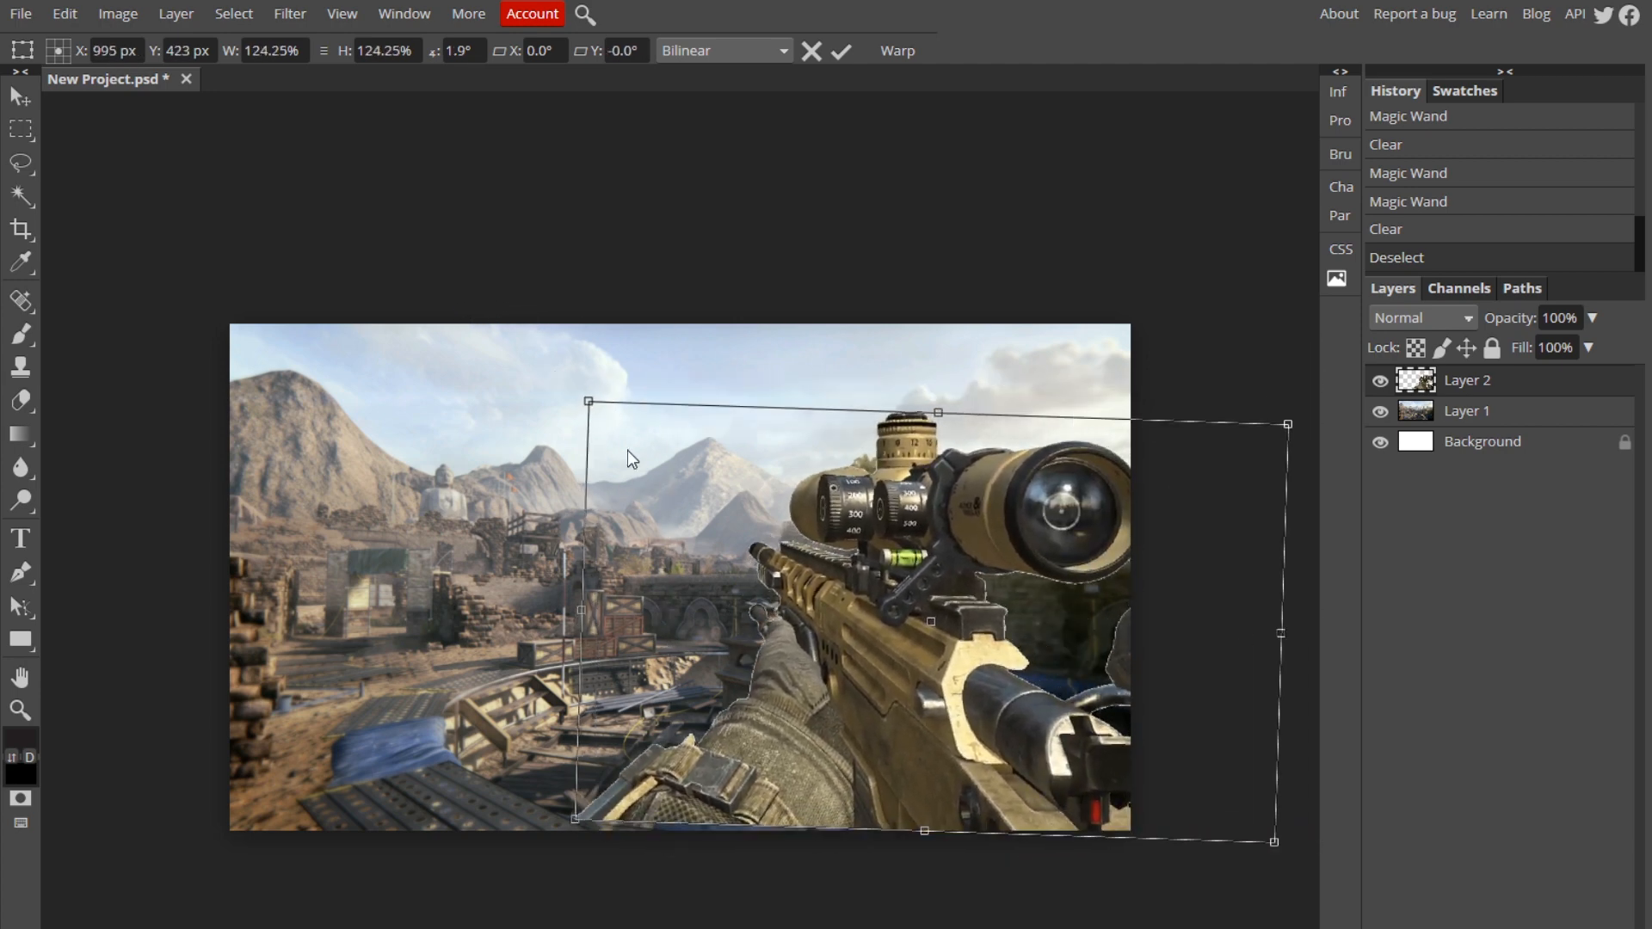
left_click_drag(623, 457, 616, 478)
left_click_drag(634, 370, 648, 356)
left_click_drag(705, 462, 714, 474)
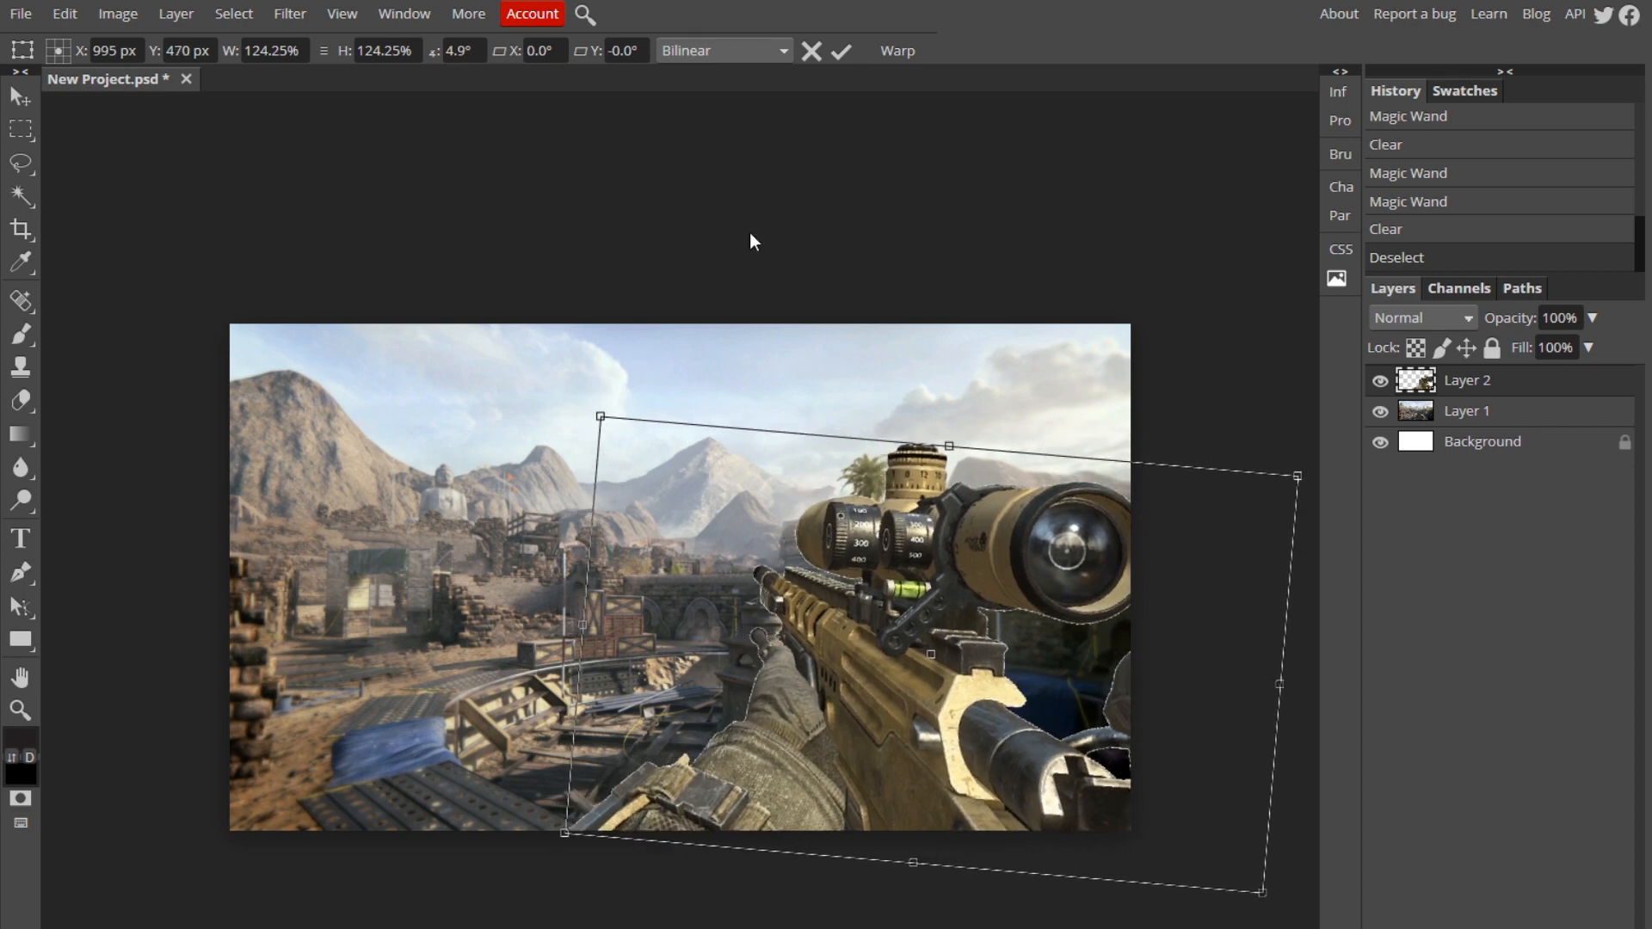
left_click(841, 54)
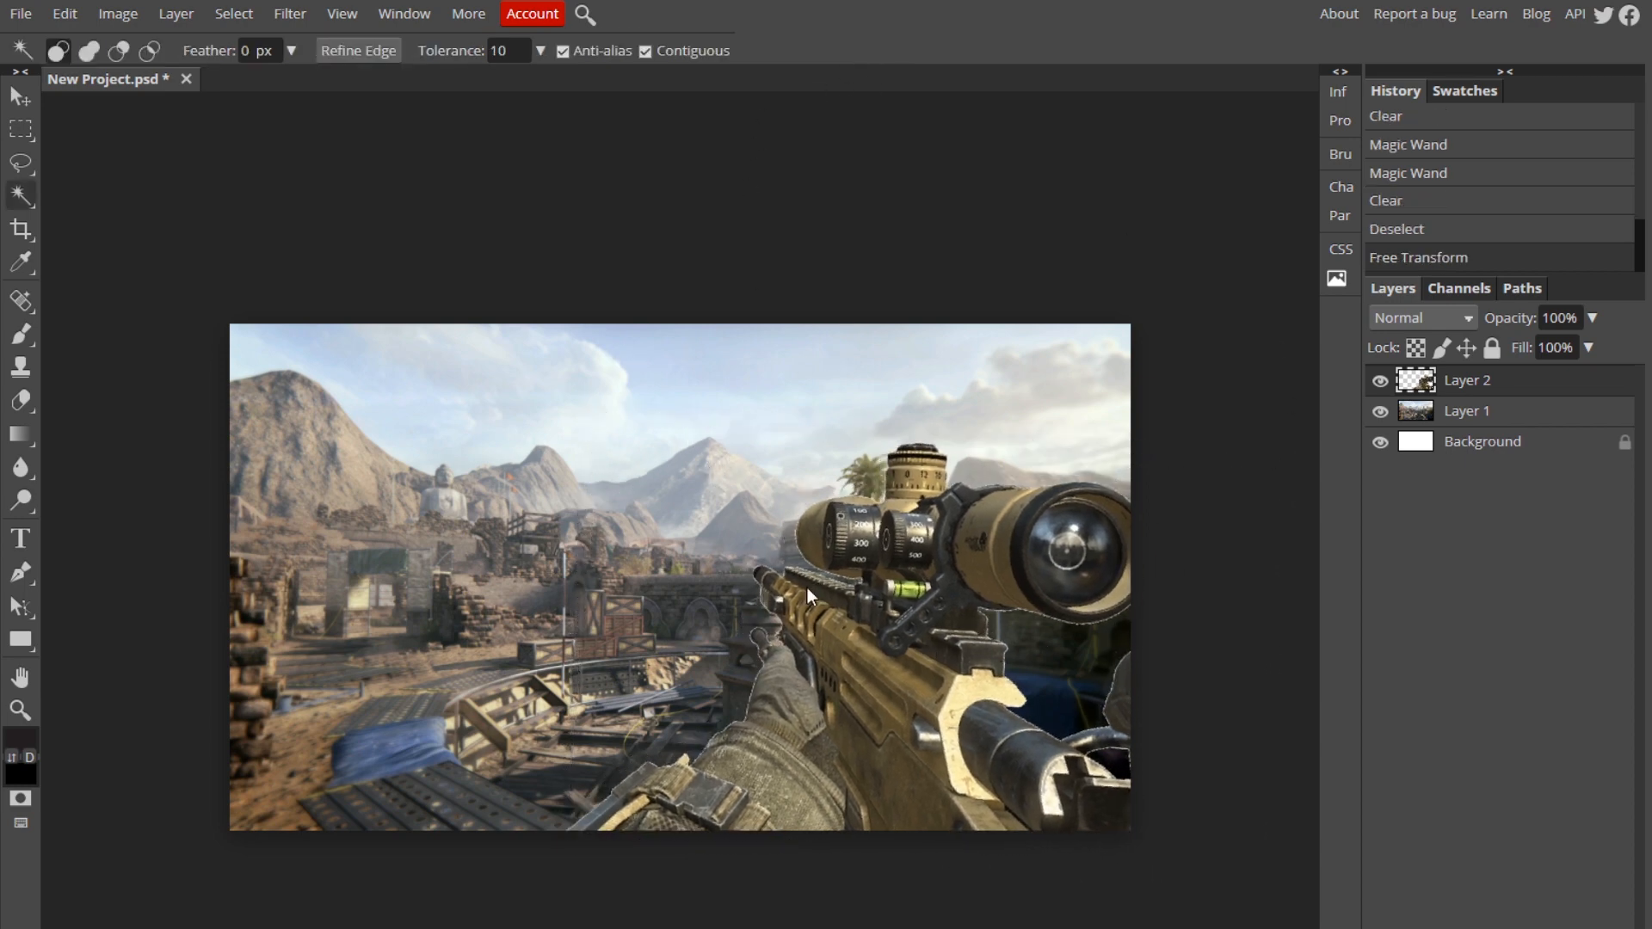
Step: Clear the stray Magic Wand selection and shift the sniper layer slightly to the right with the Move tool
left_click(797, 549)
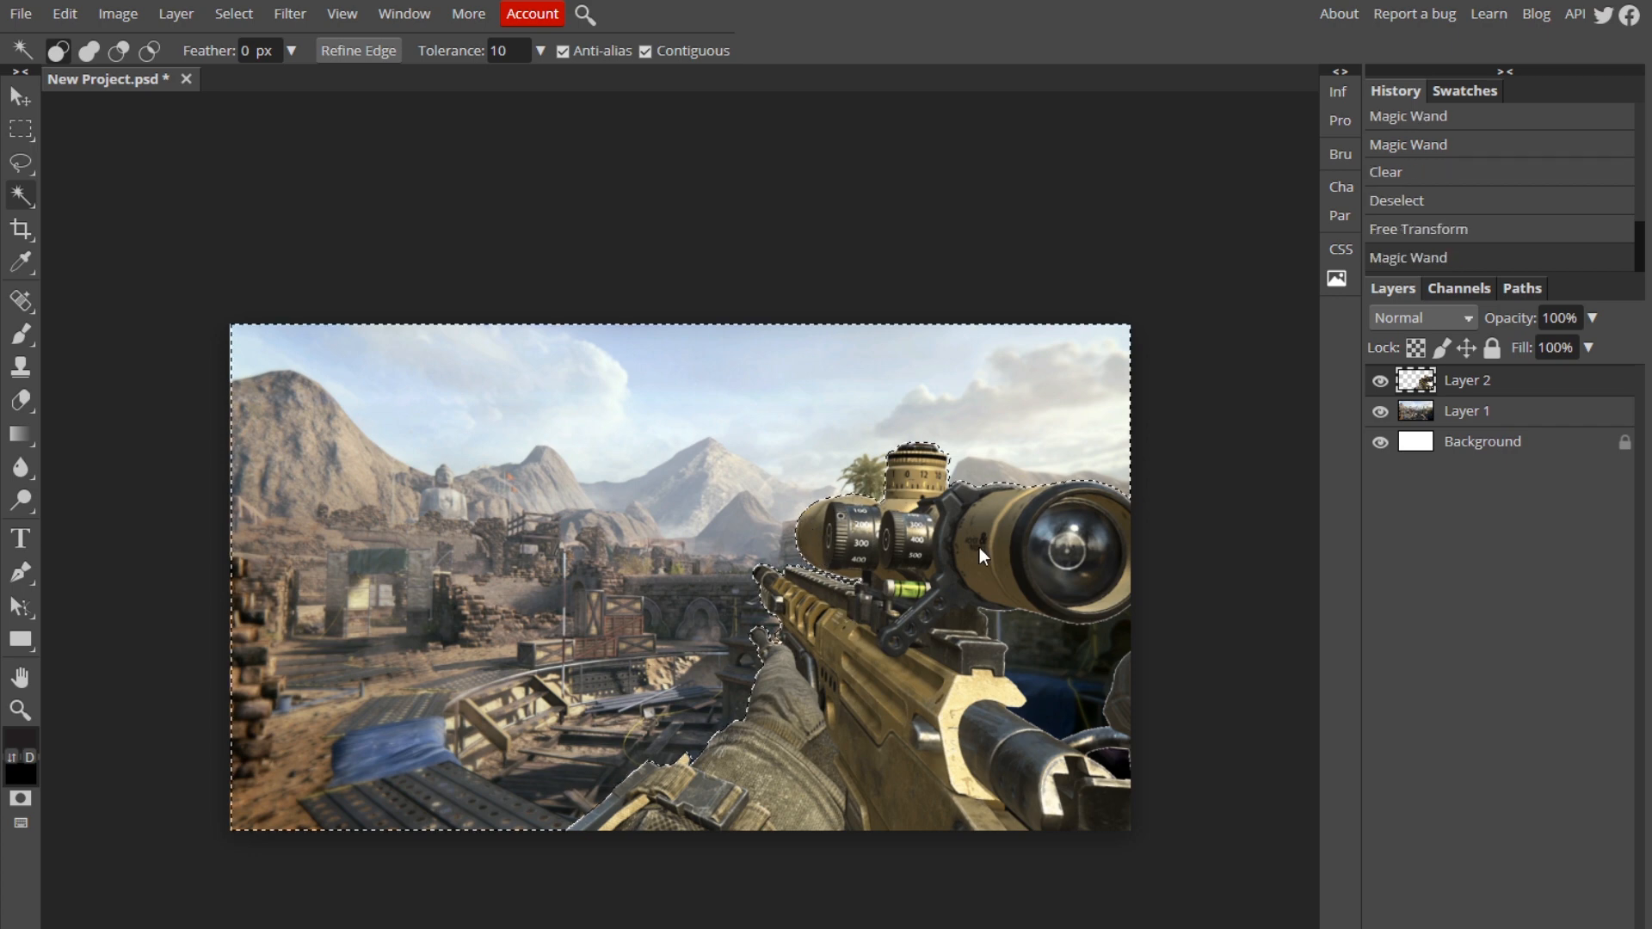
left_click(21, 96)
left_click(432, 213)
key("ctrl+d")
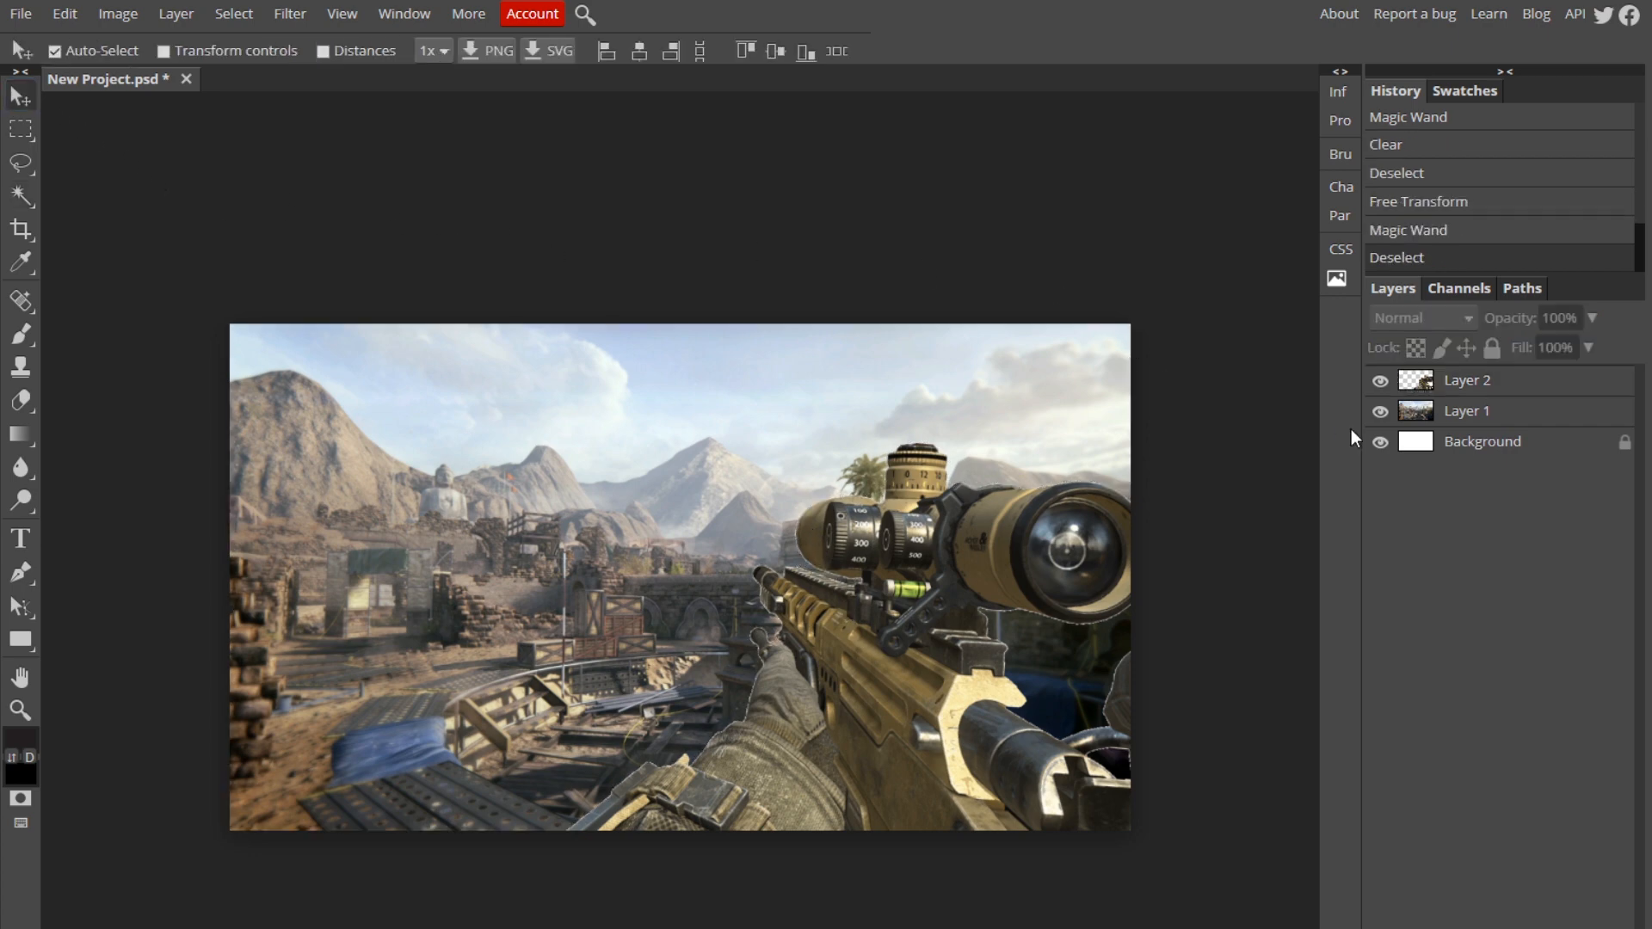
left_click(1557, 387)
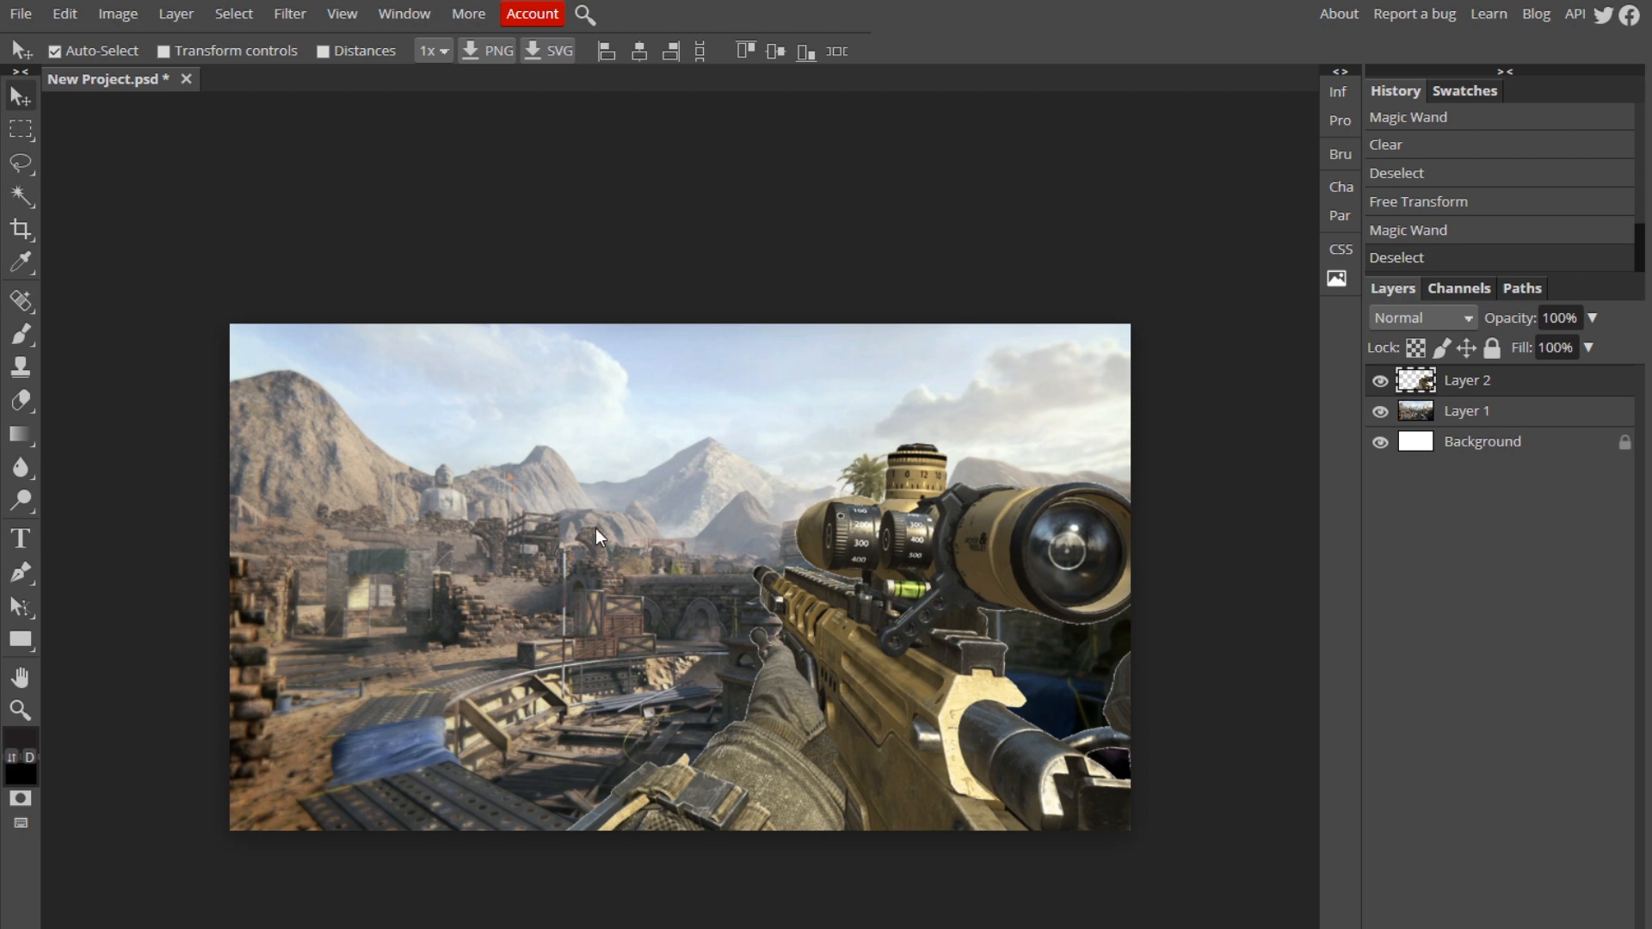
left_click_drag(901, 674, 921, 673)
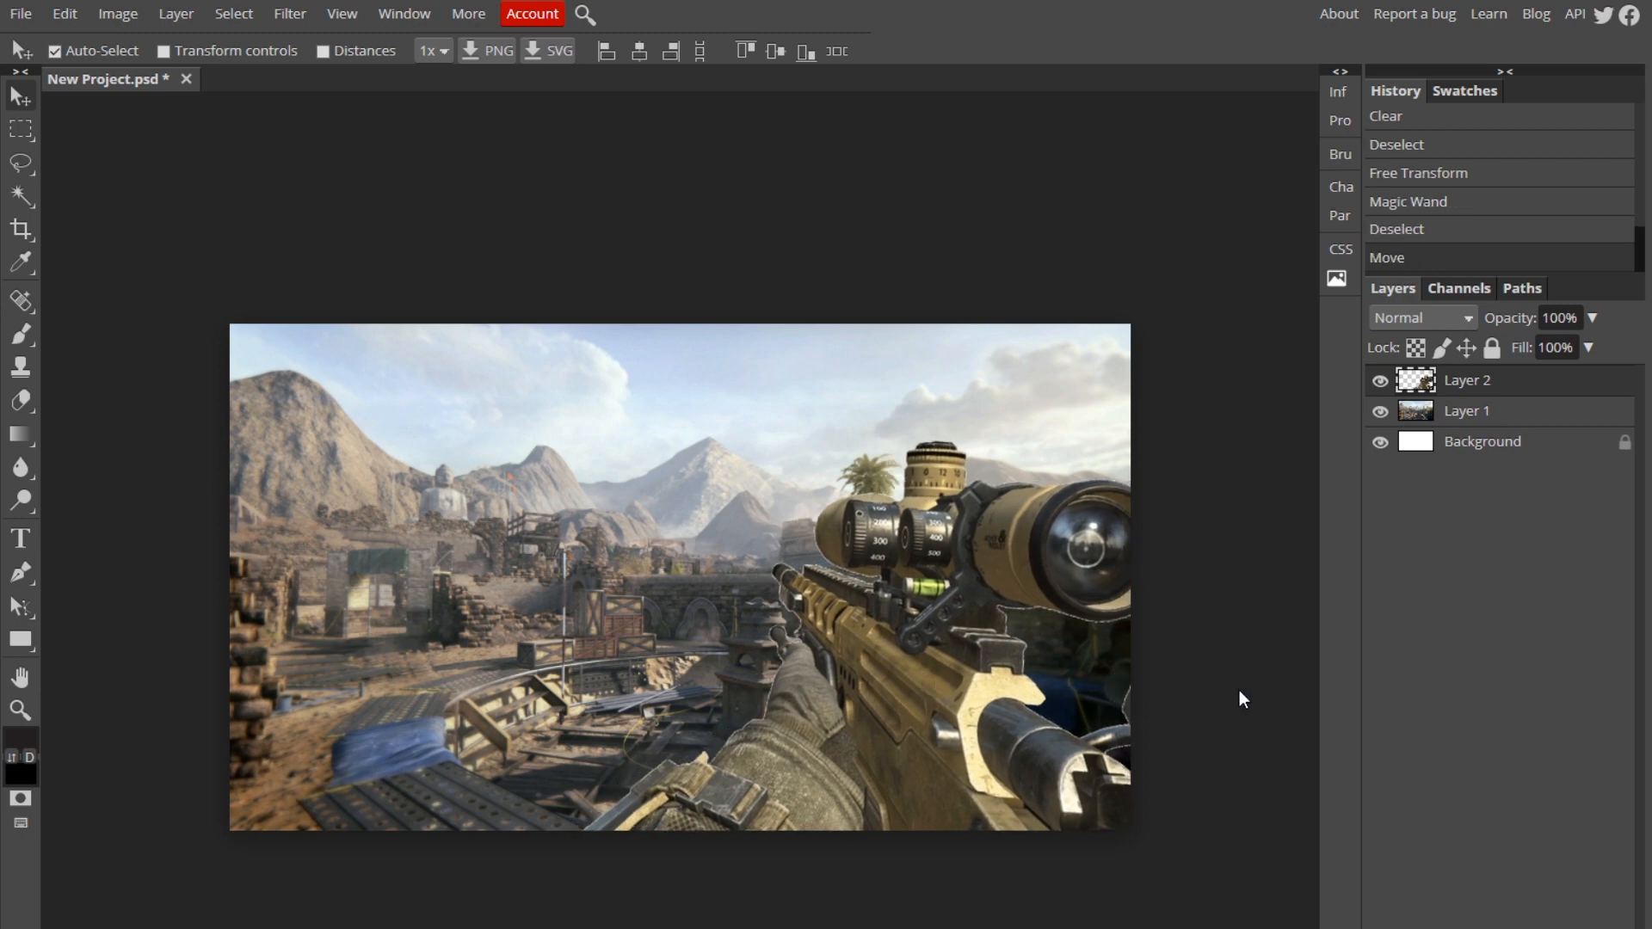
Step: Apply a Gaussian Blur with a 3.6 px radius to the map background on Layer 1
left_click(1502, 421)
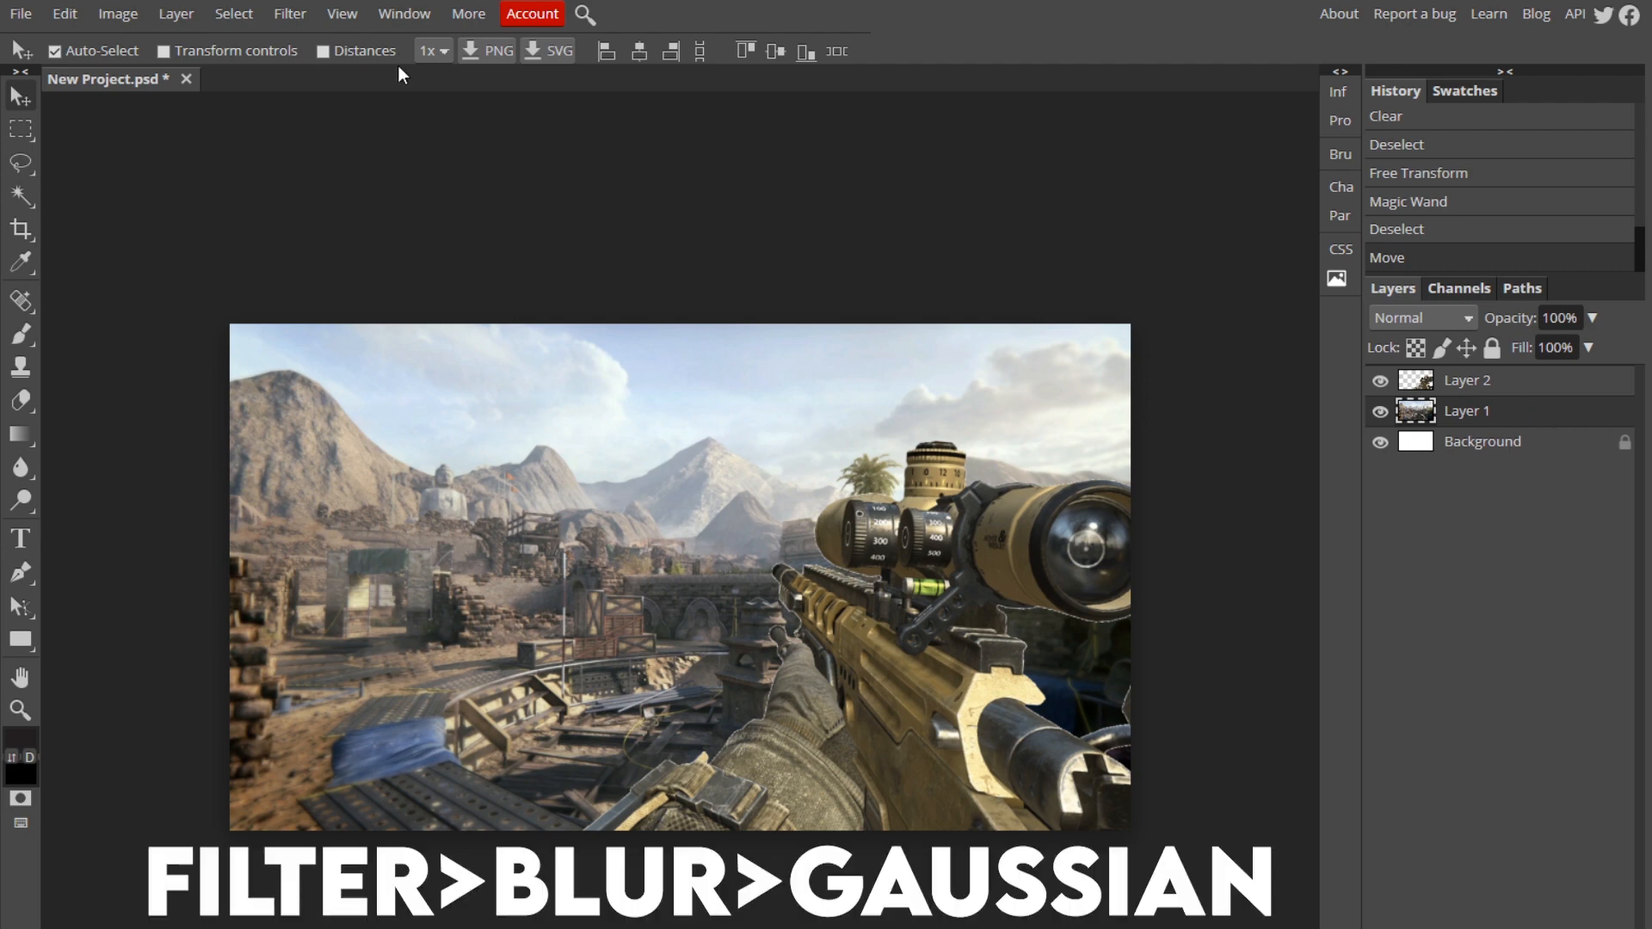
left_click(289, 8)
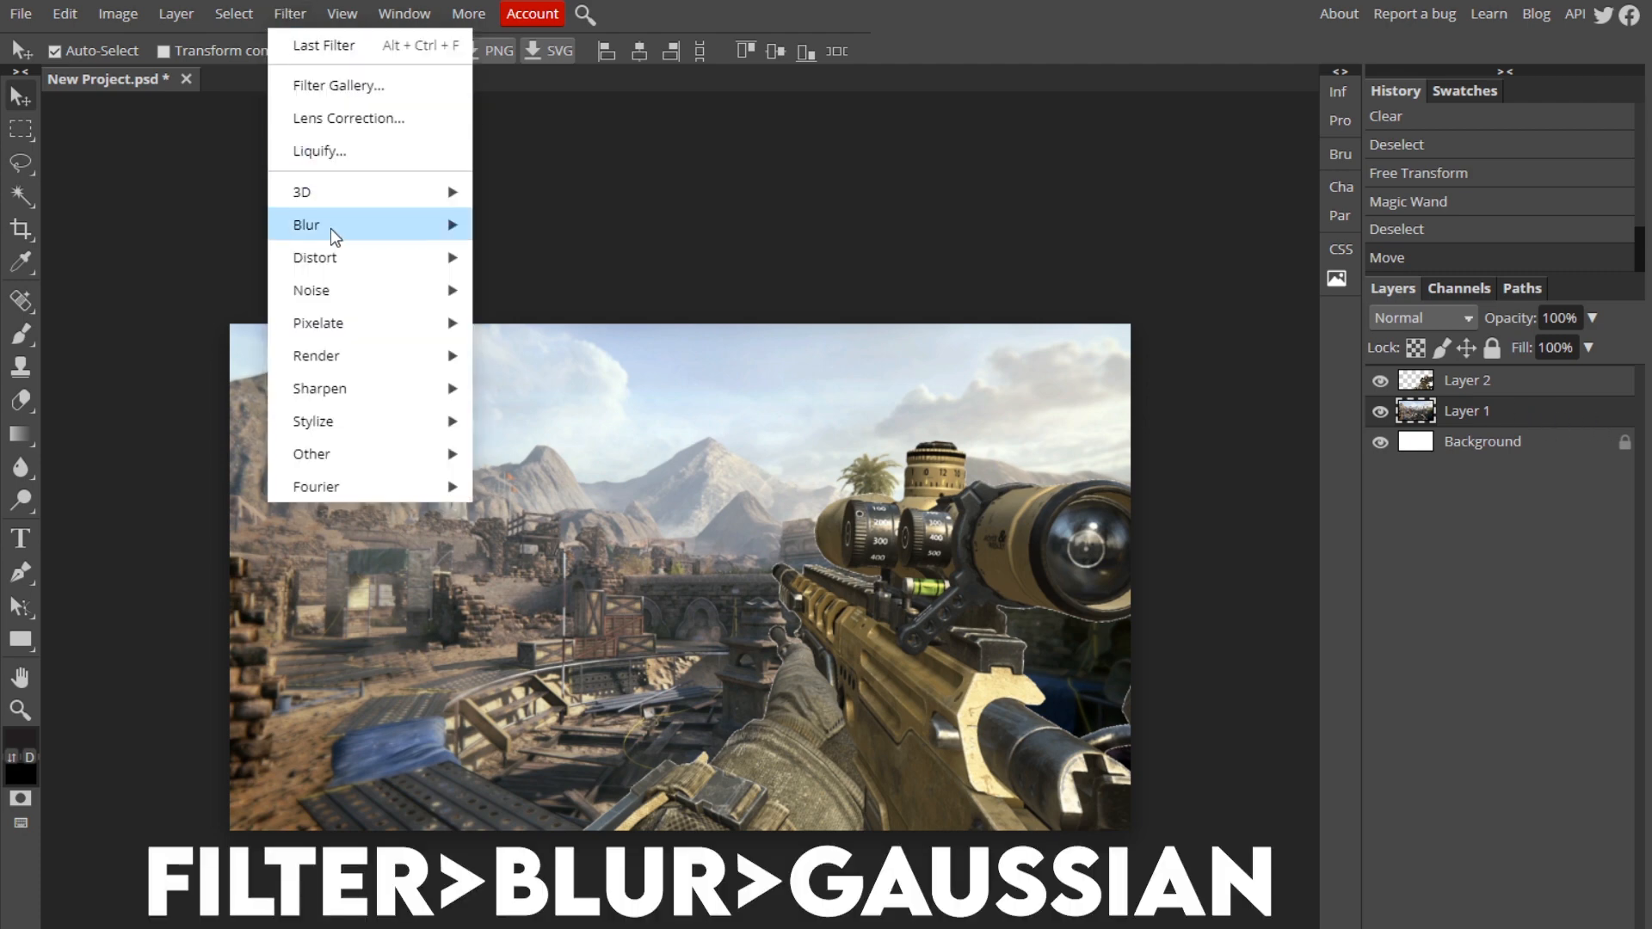
mouse_move(442, 222)
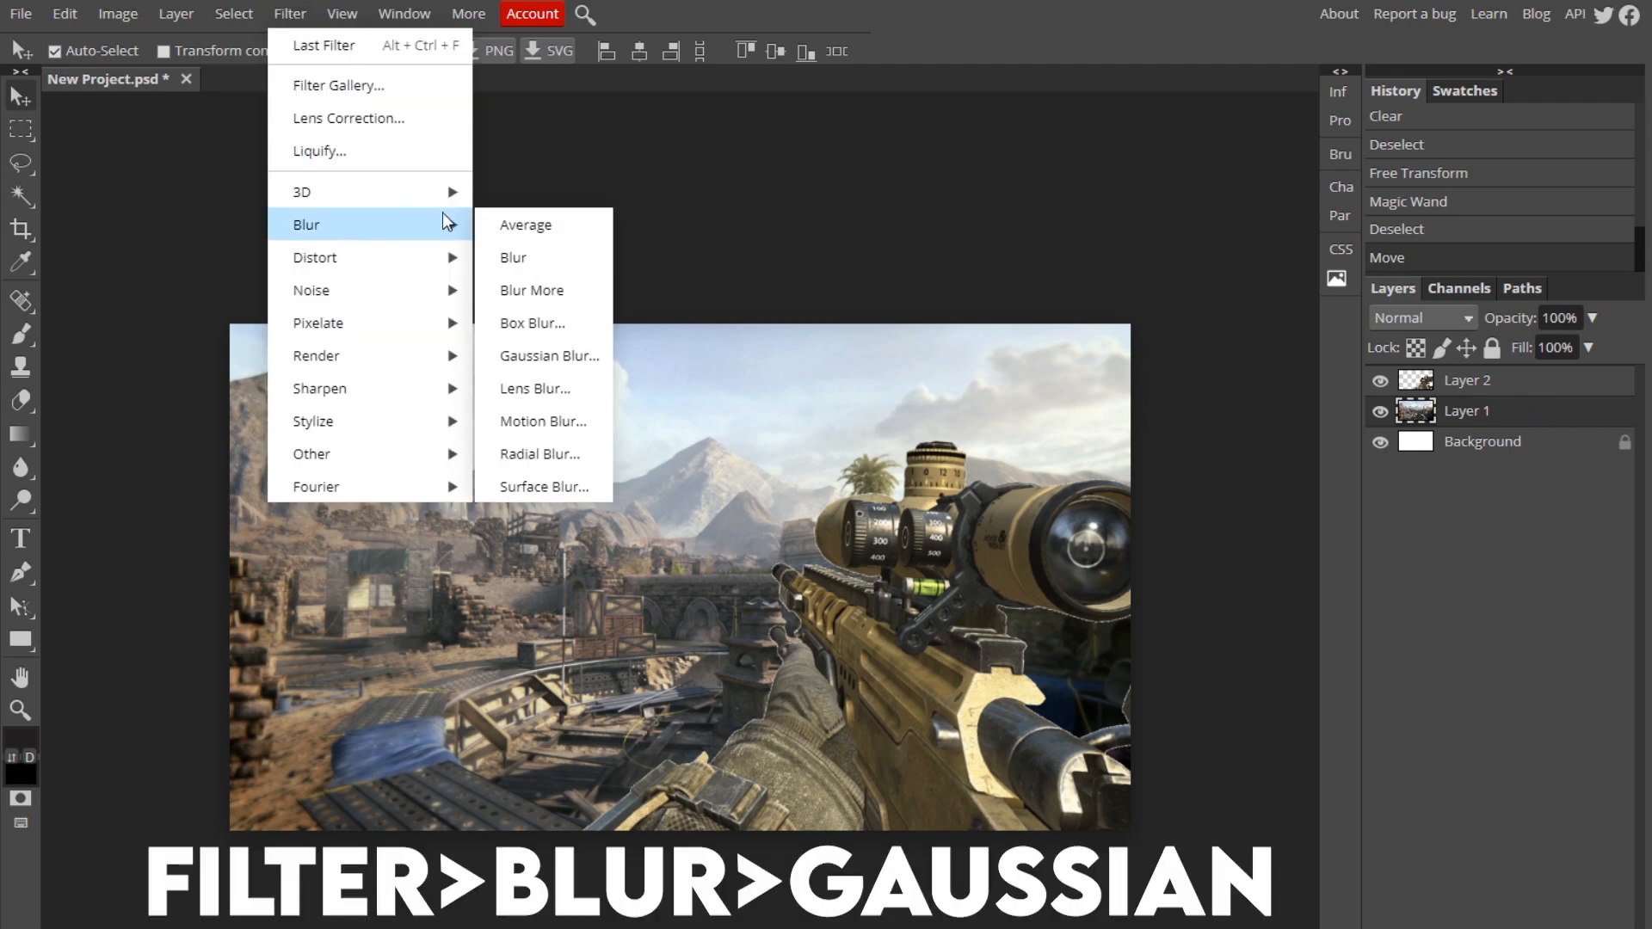
left_click(550, 356)
left_click_drag(362, 245, 259, 232)
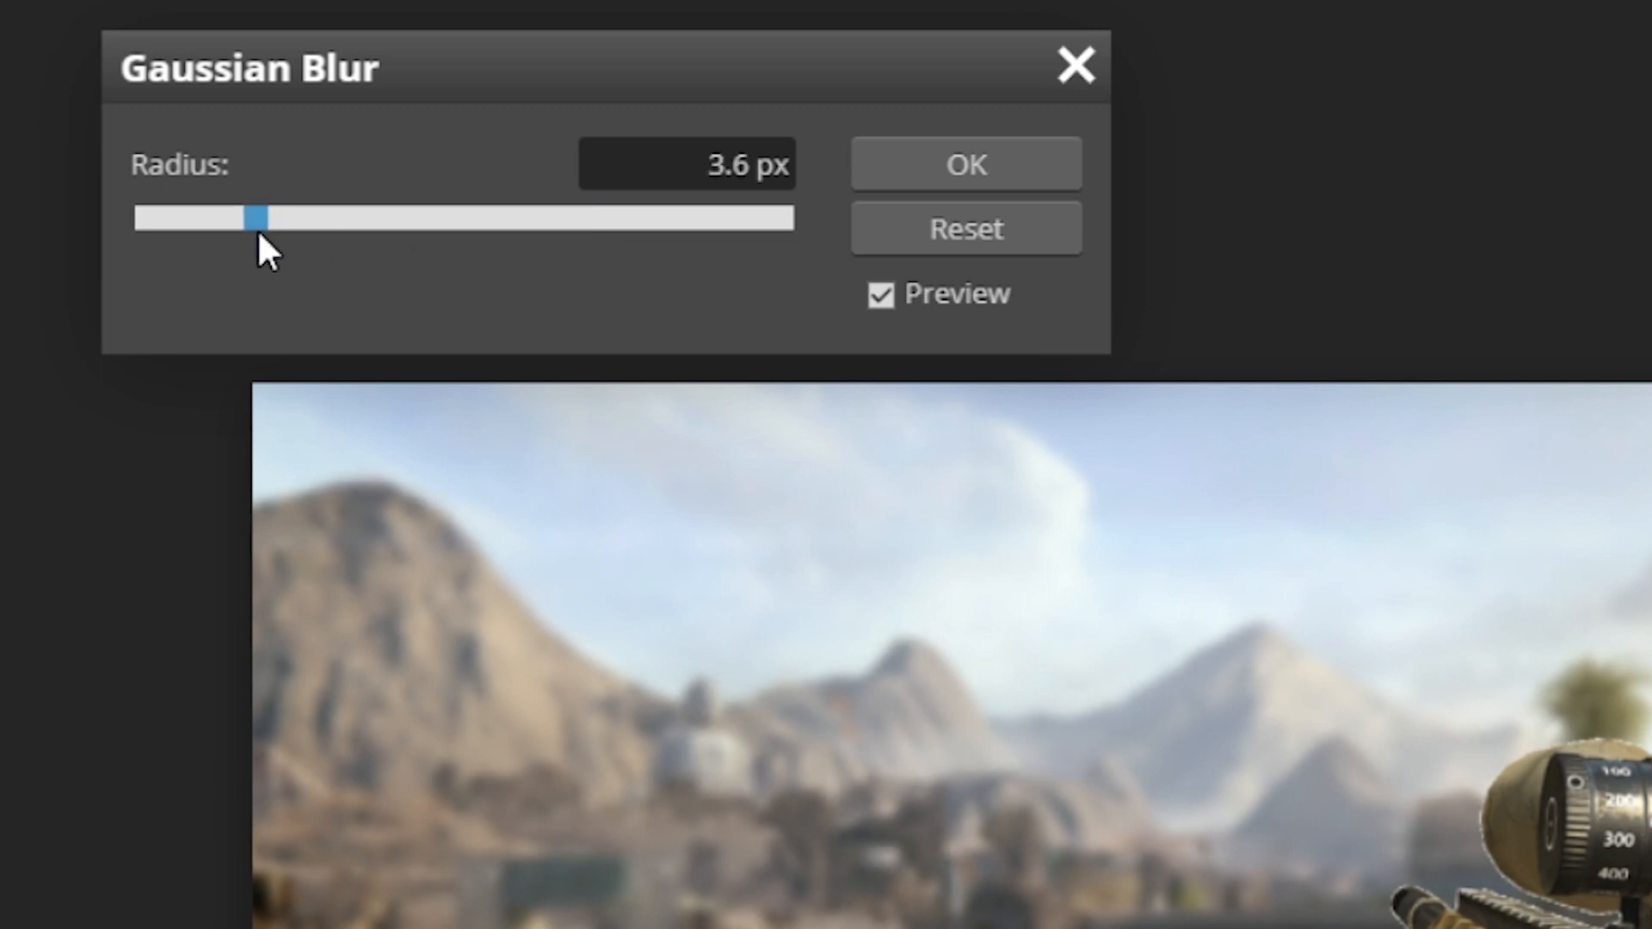
left_click(943, 177)
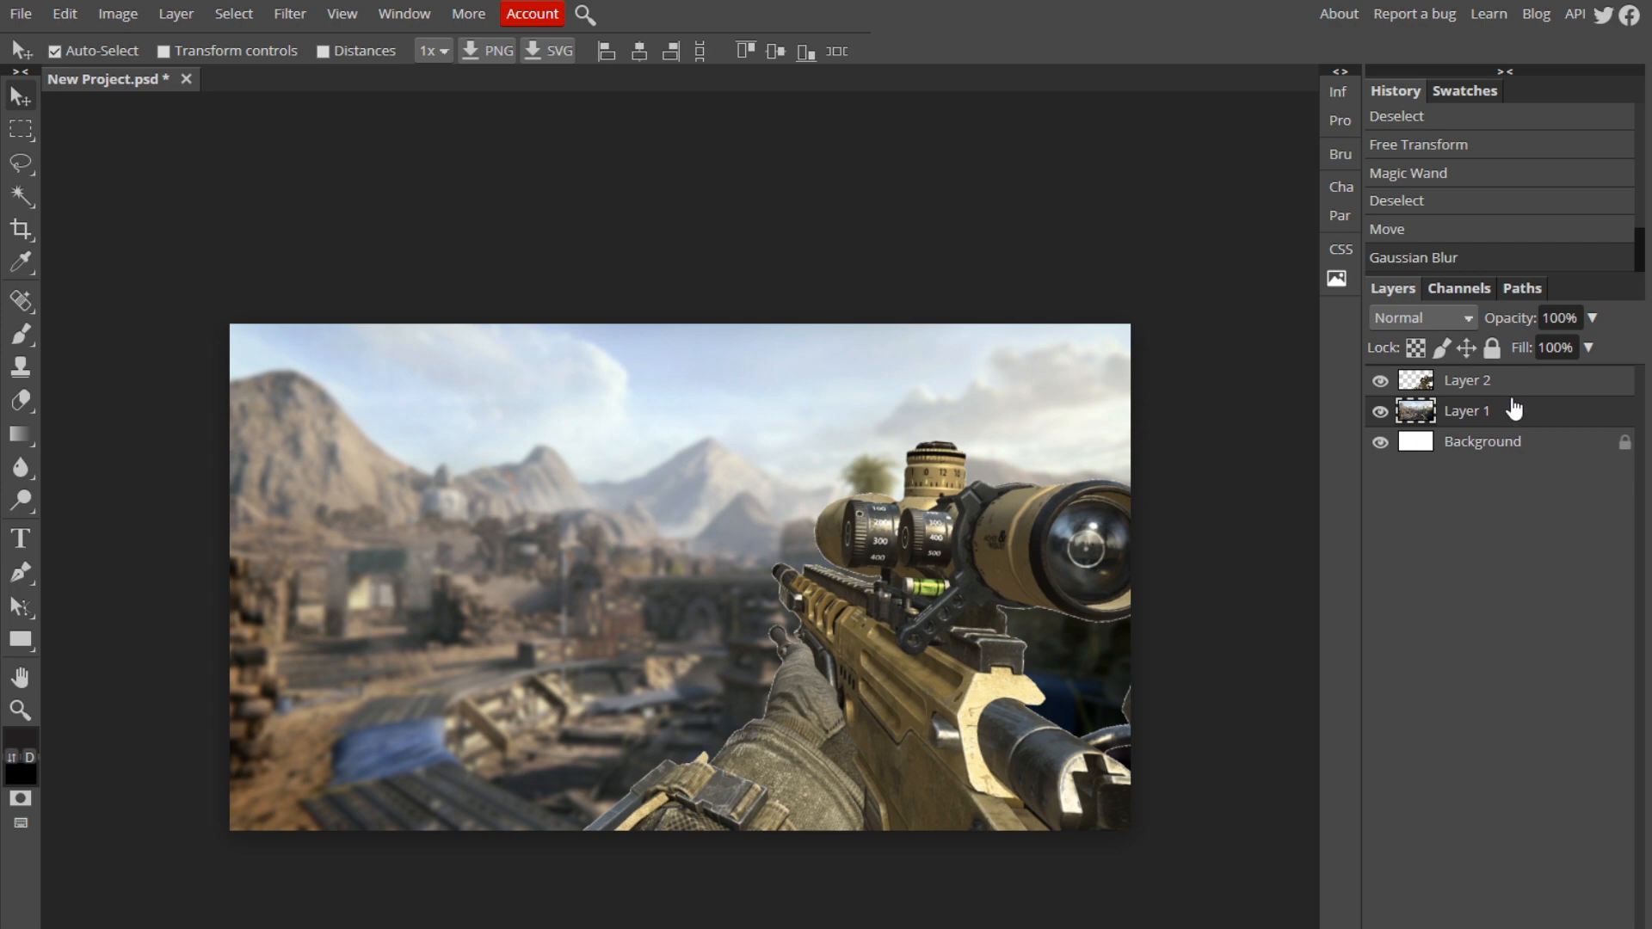
left_click(1577, 388)
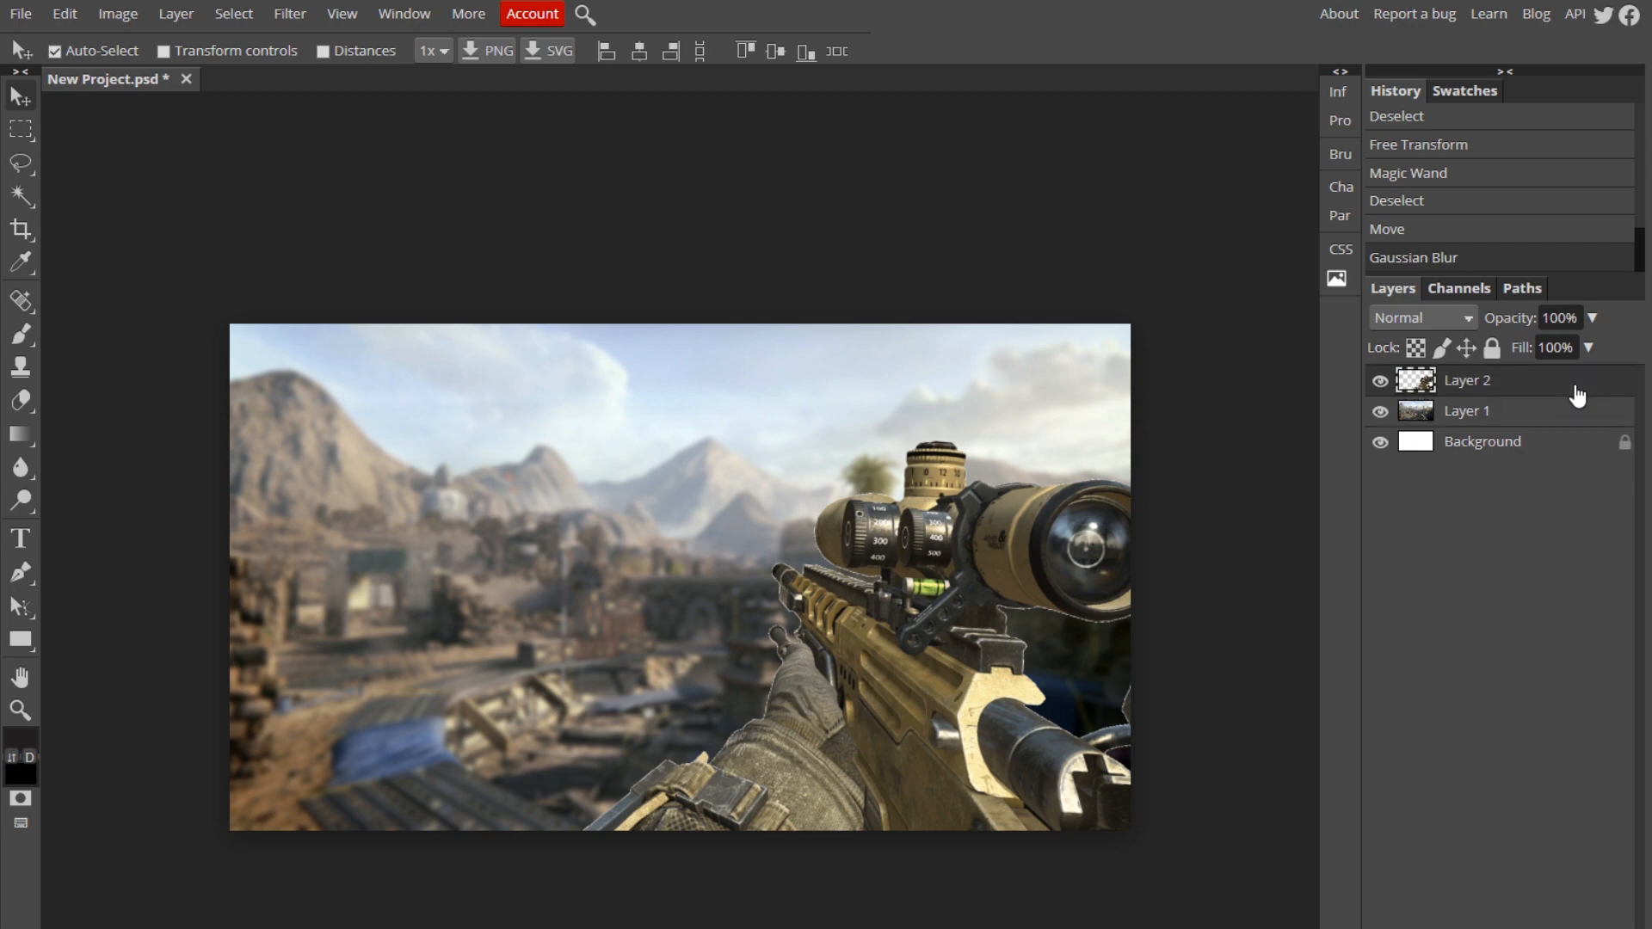
double_click(1577, 394)
left_click_drag(565, 176, 1363, 109)
mouse_move(1144, 112)
left_mouse_down()
mouse_move(1212, 71)
mouse_move(1227, 82)
left_mouse_up()
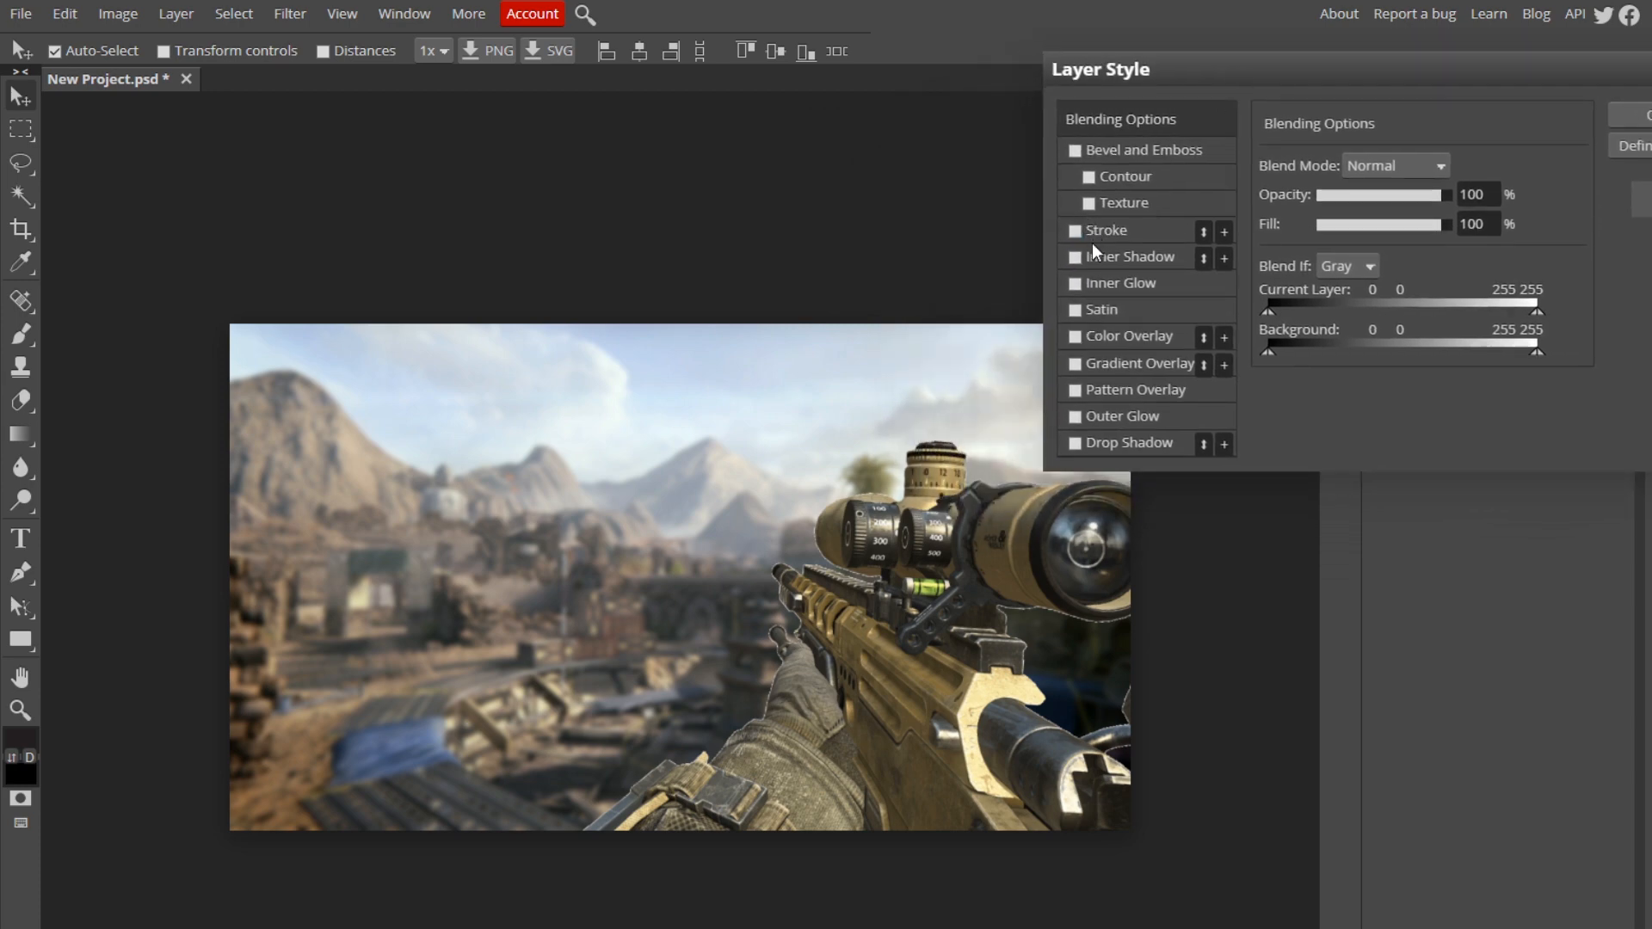
left_click(1077, 421)
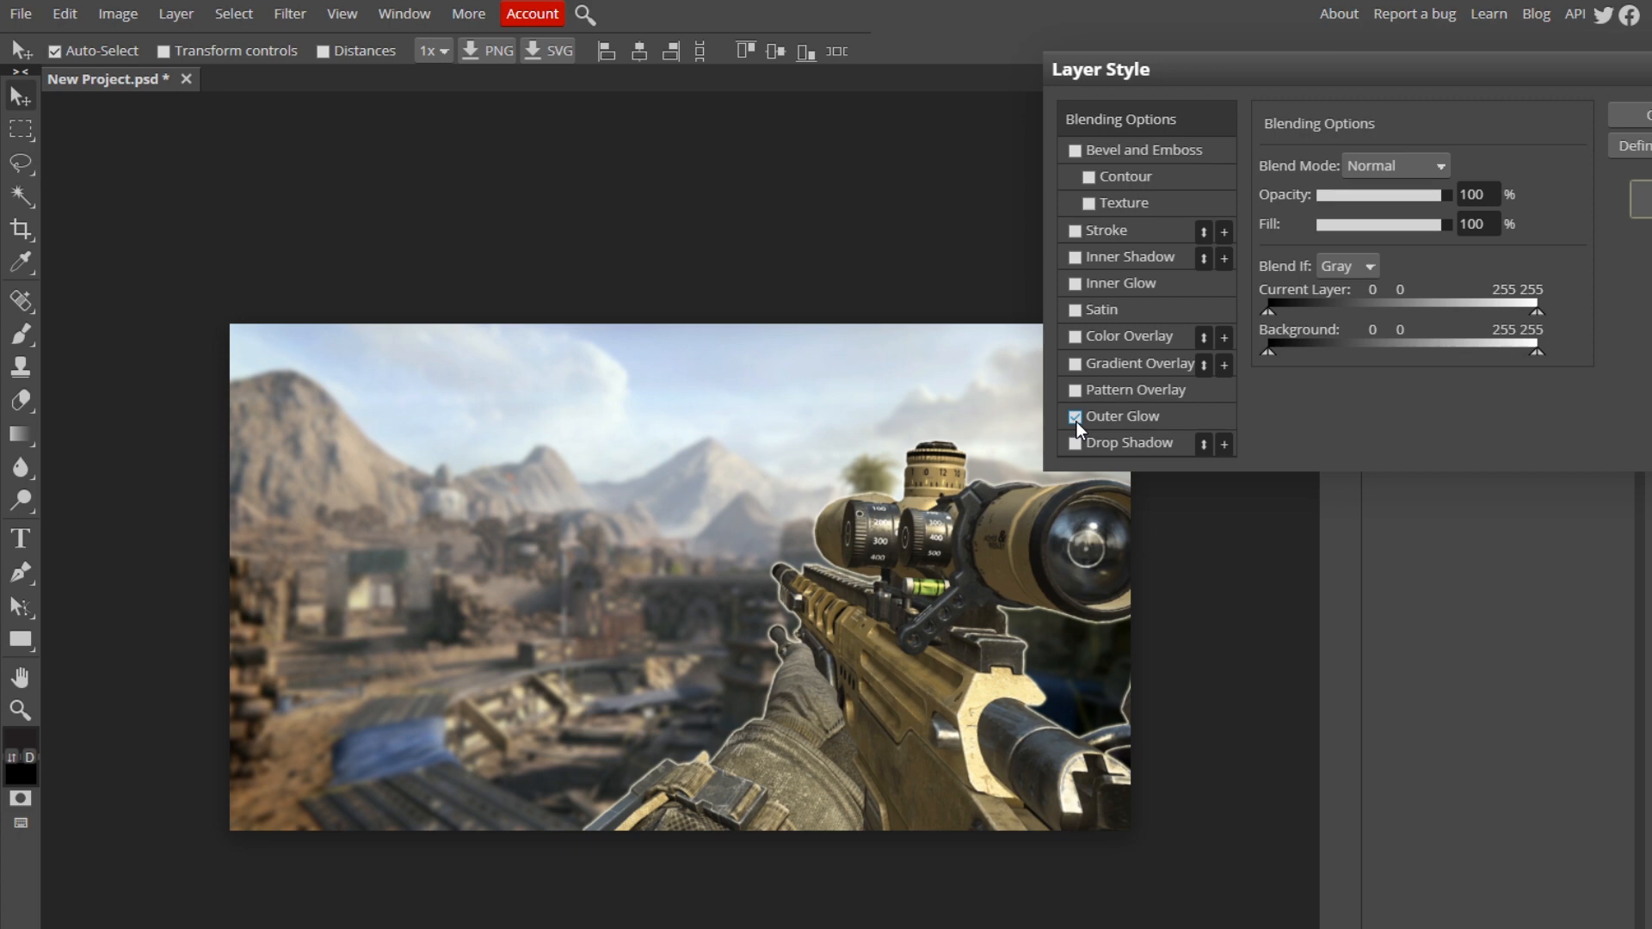
left_click(1076, 422)
left_click(1635, 115)
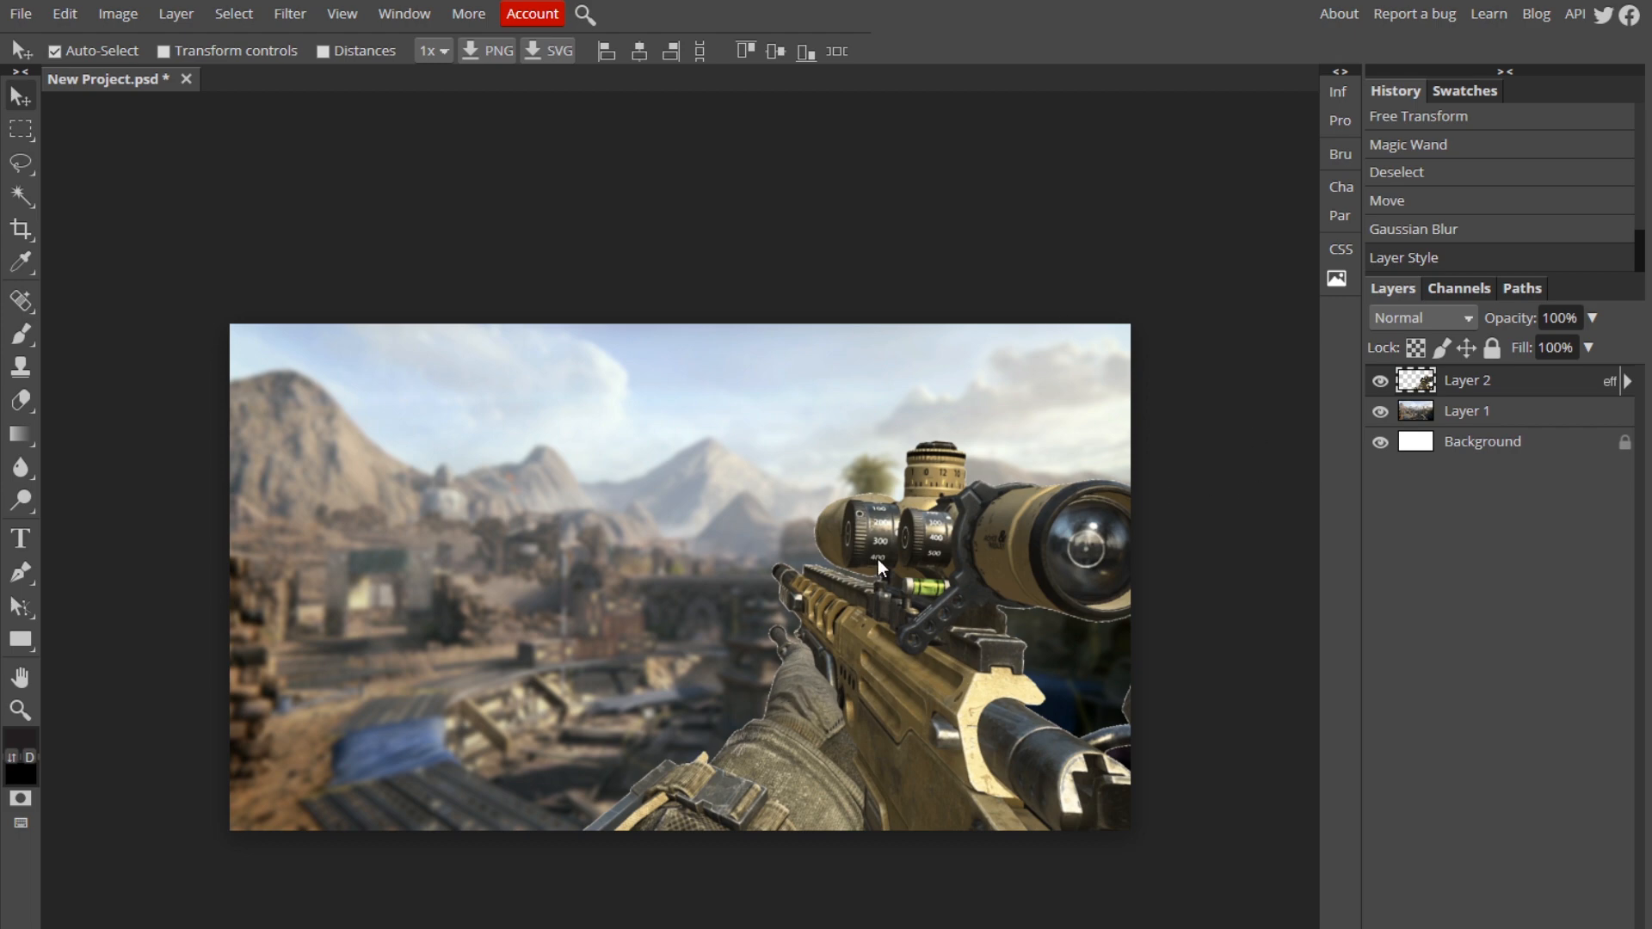
Step: Open the layer style of the map background on Layer 1 and enable a Gradient Overlay
double_click(1531, 418)
left_click(1076, 364)
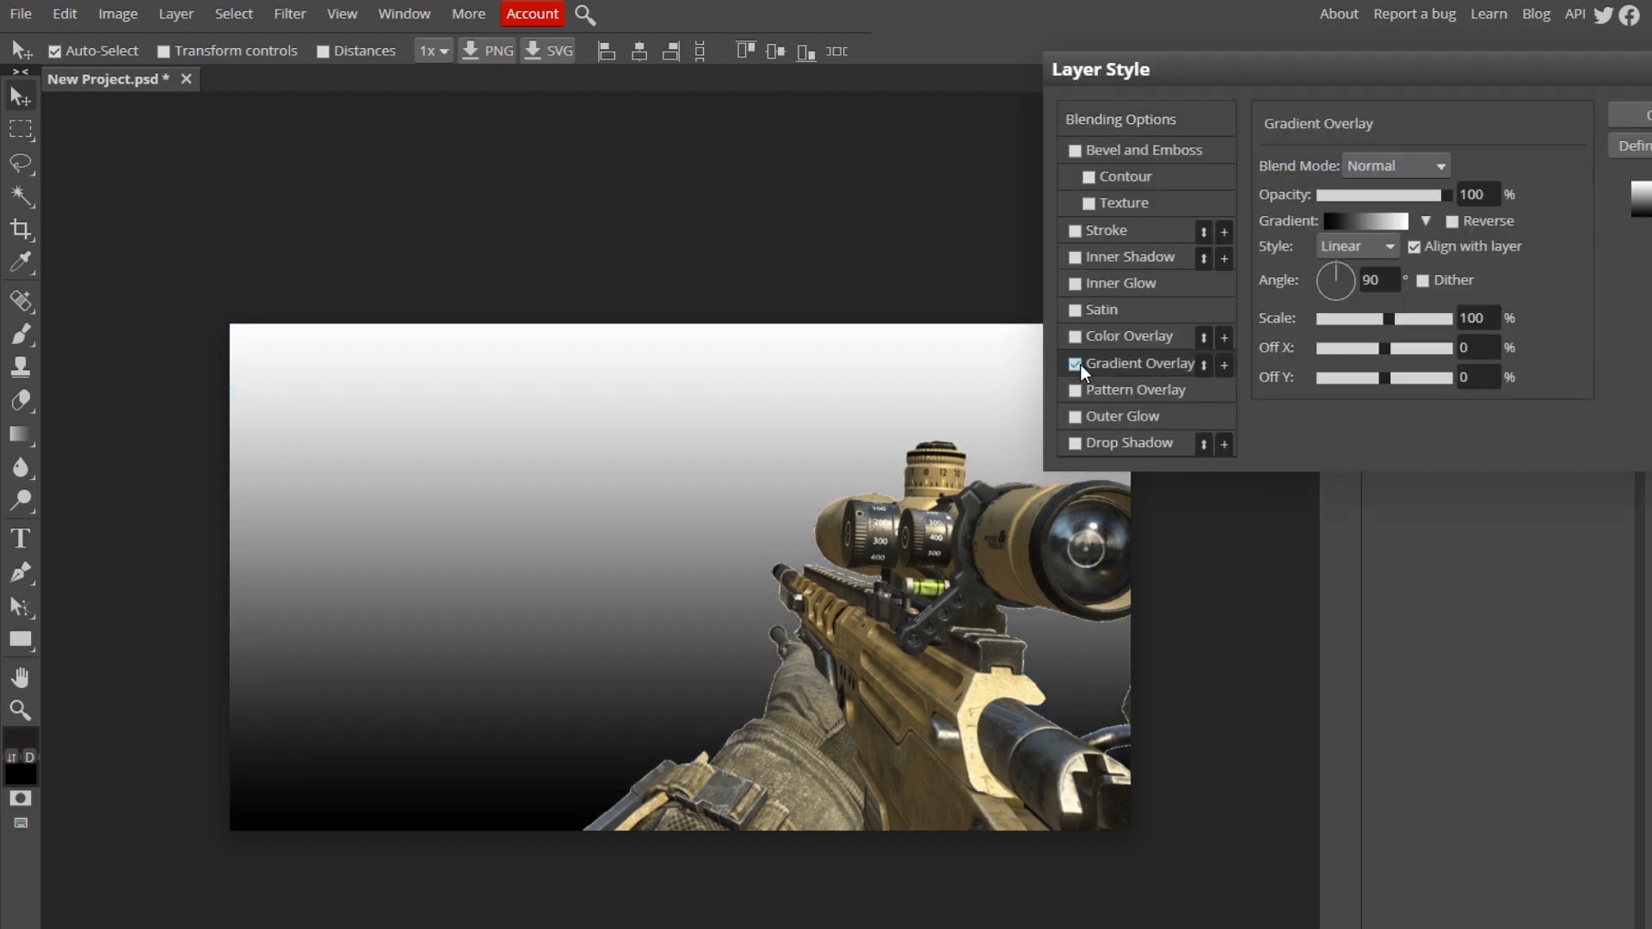
left_click_drag(1375, 74, 965, 41)
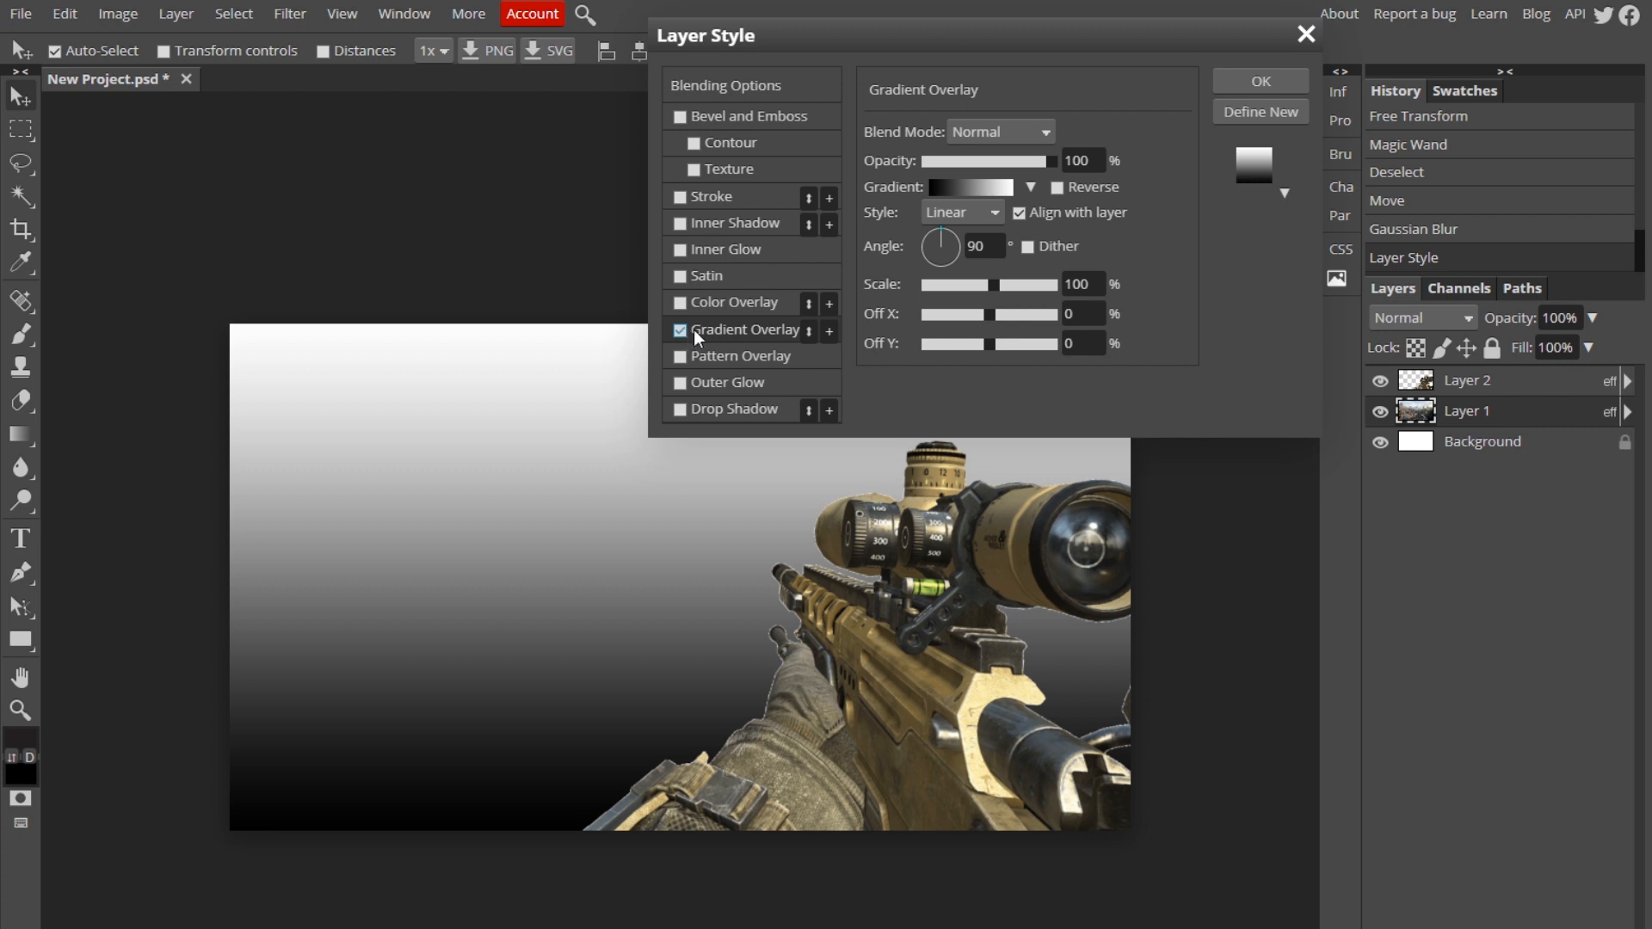
Step: Edit the overlay's gradient and change its black starting colour stop at 0% to bright red
left_click(969, 185)
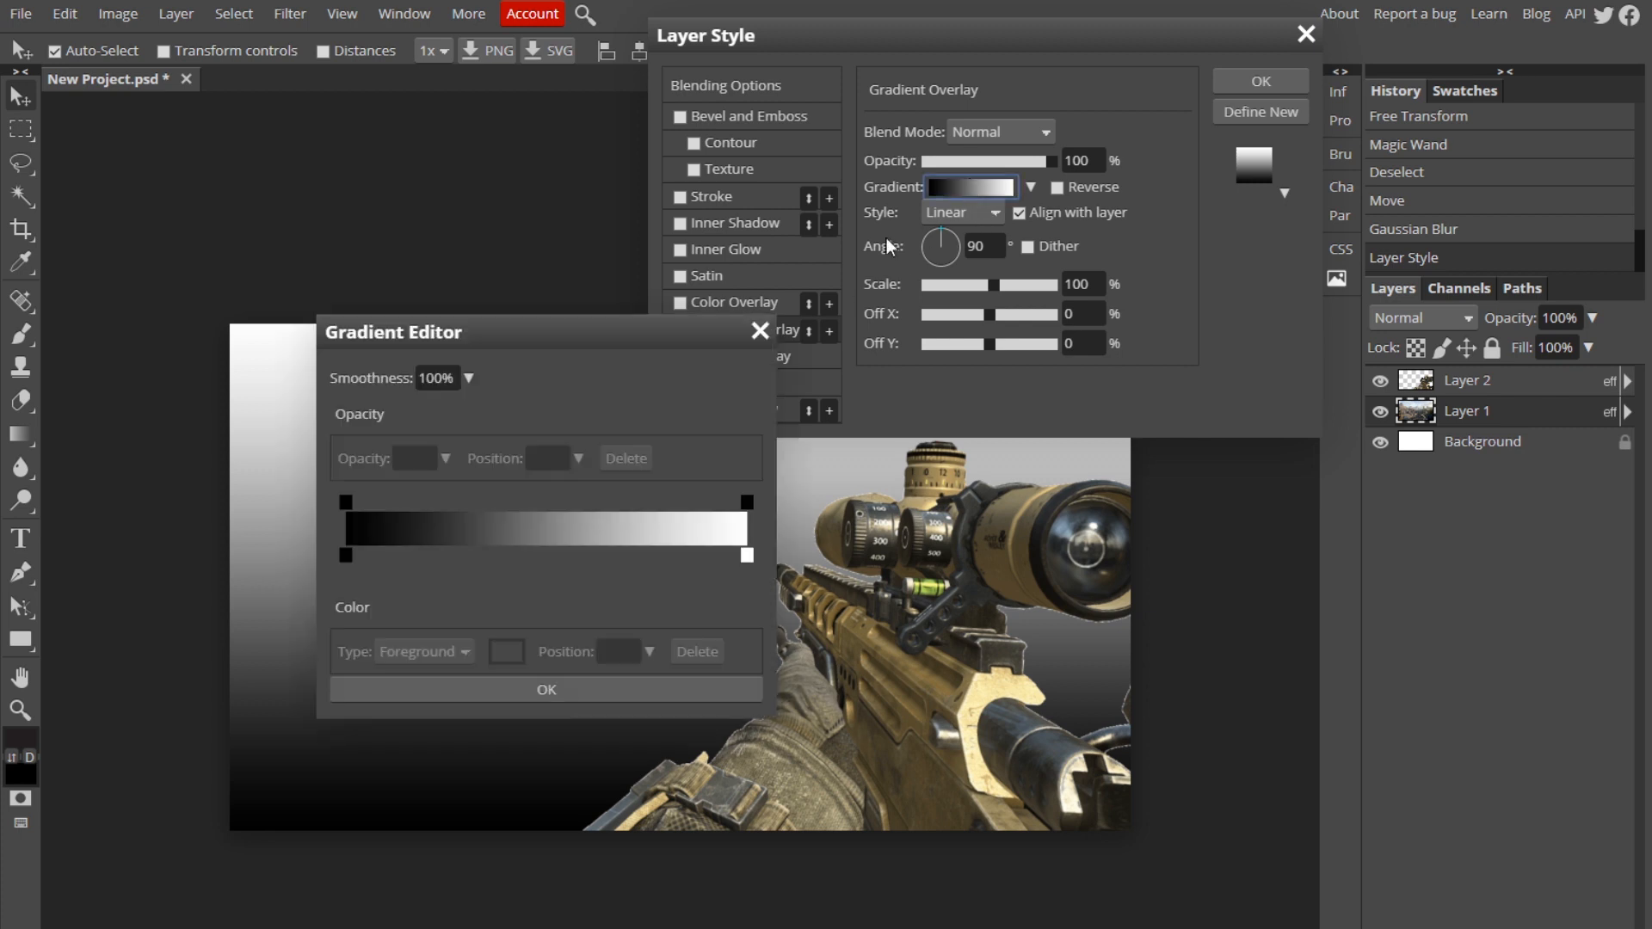
double_click(345, 556)
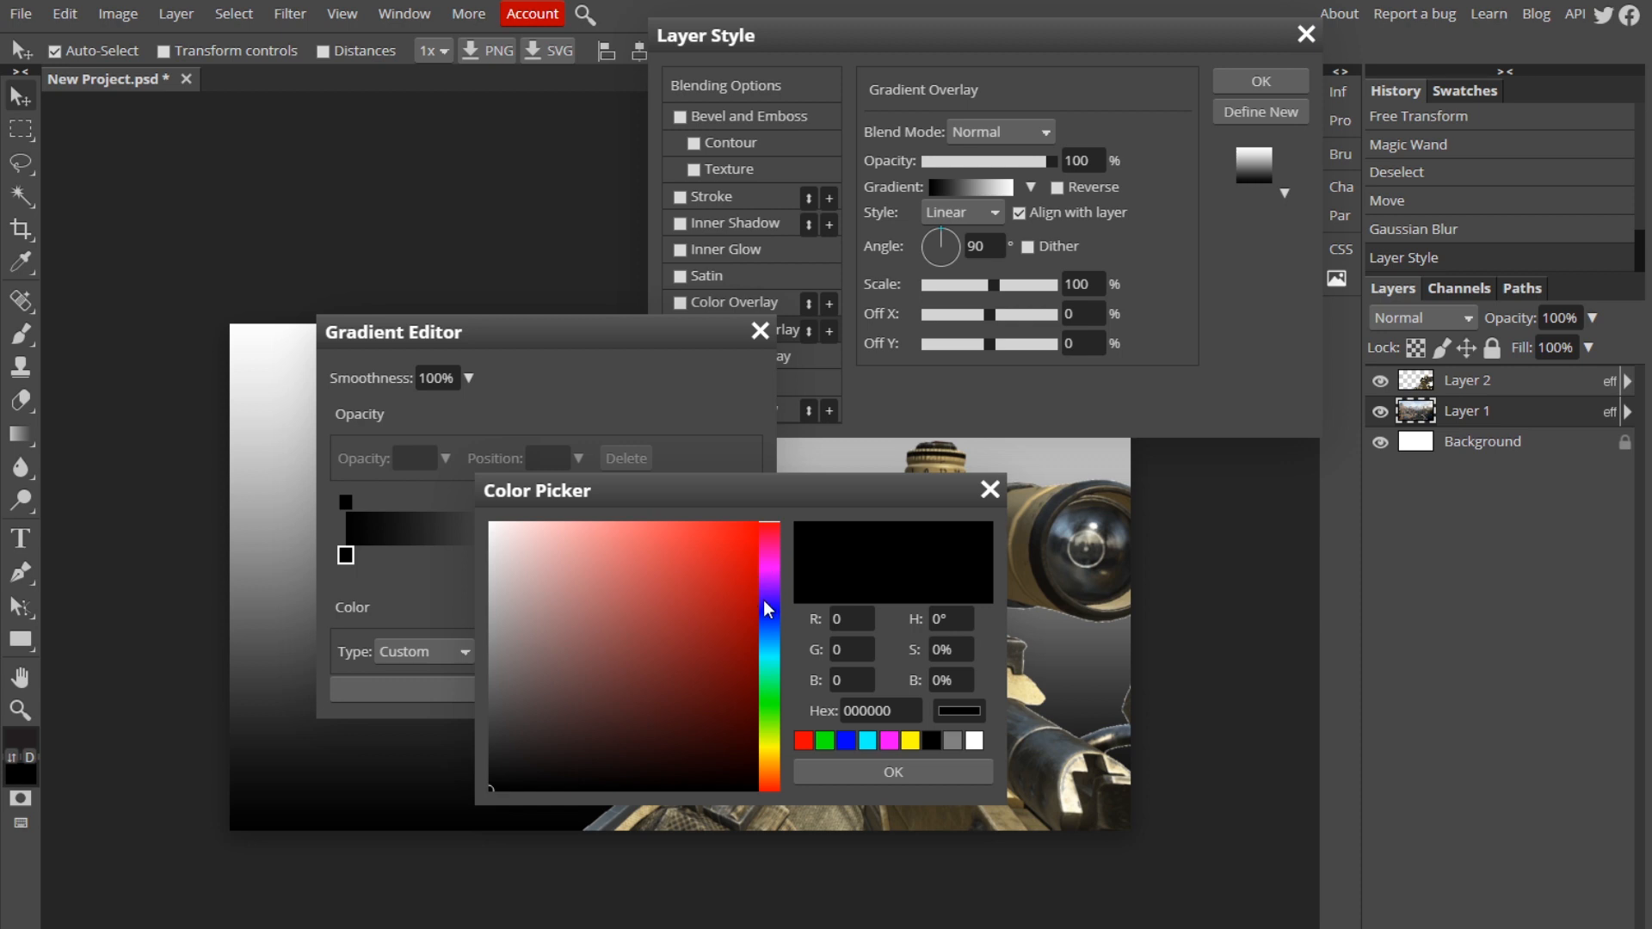
mouse_move(771, 552)
left_mouse_down()
mouse_move(776, 586)
mouse_move(757, 537)
left_mouse_up()
left_click(887, 777)
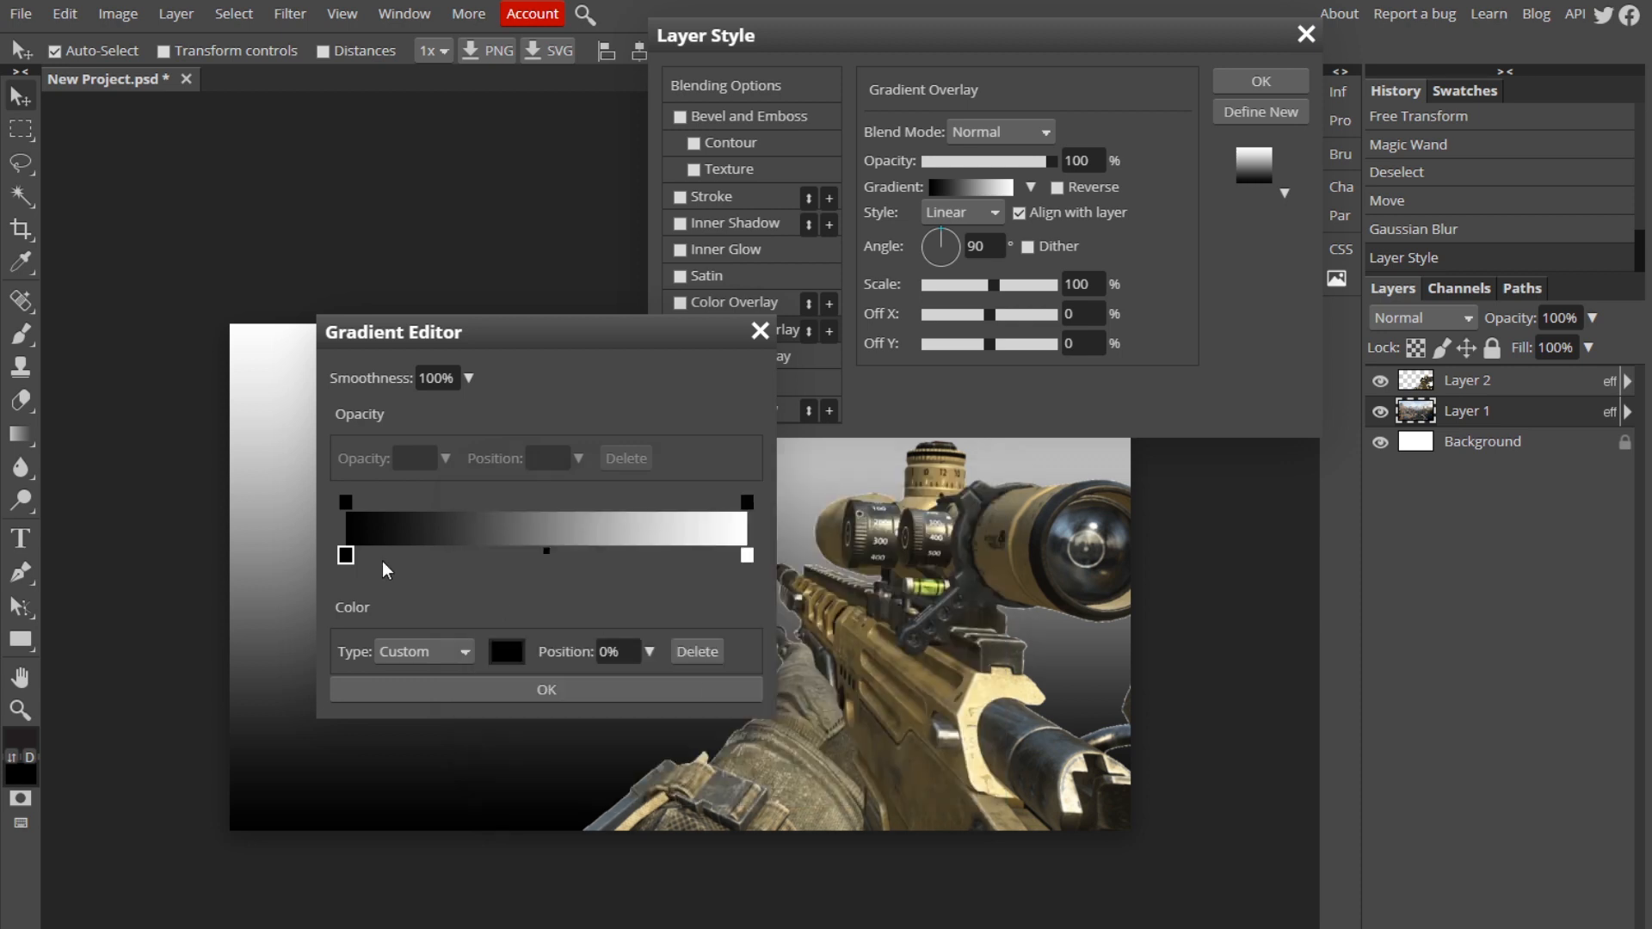
left_click(519, 657)
left_click_drag(732, 538, 754, 526)
left_click(883, 772)
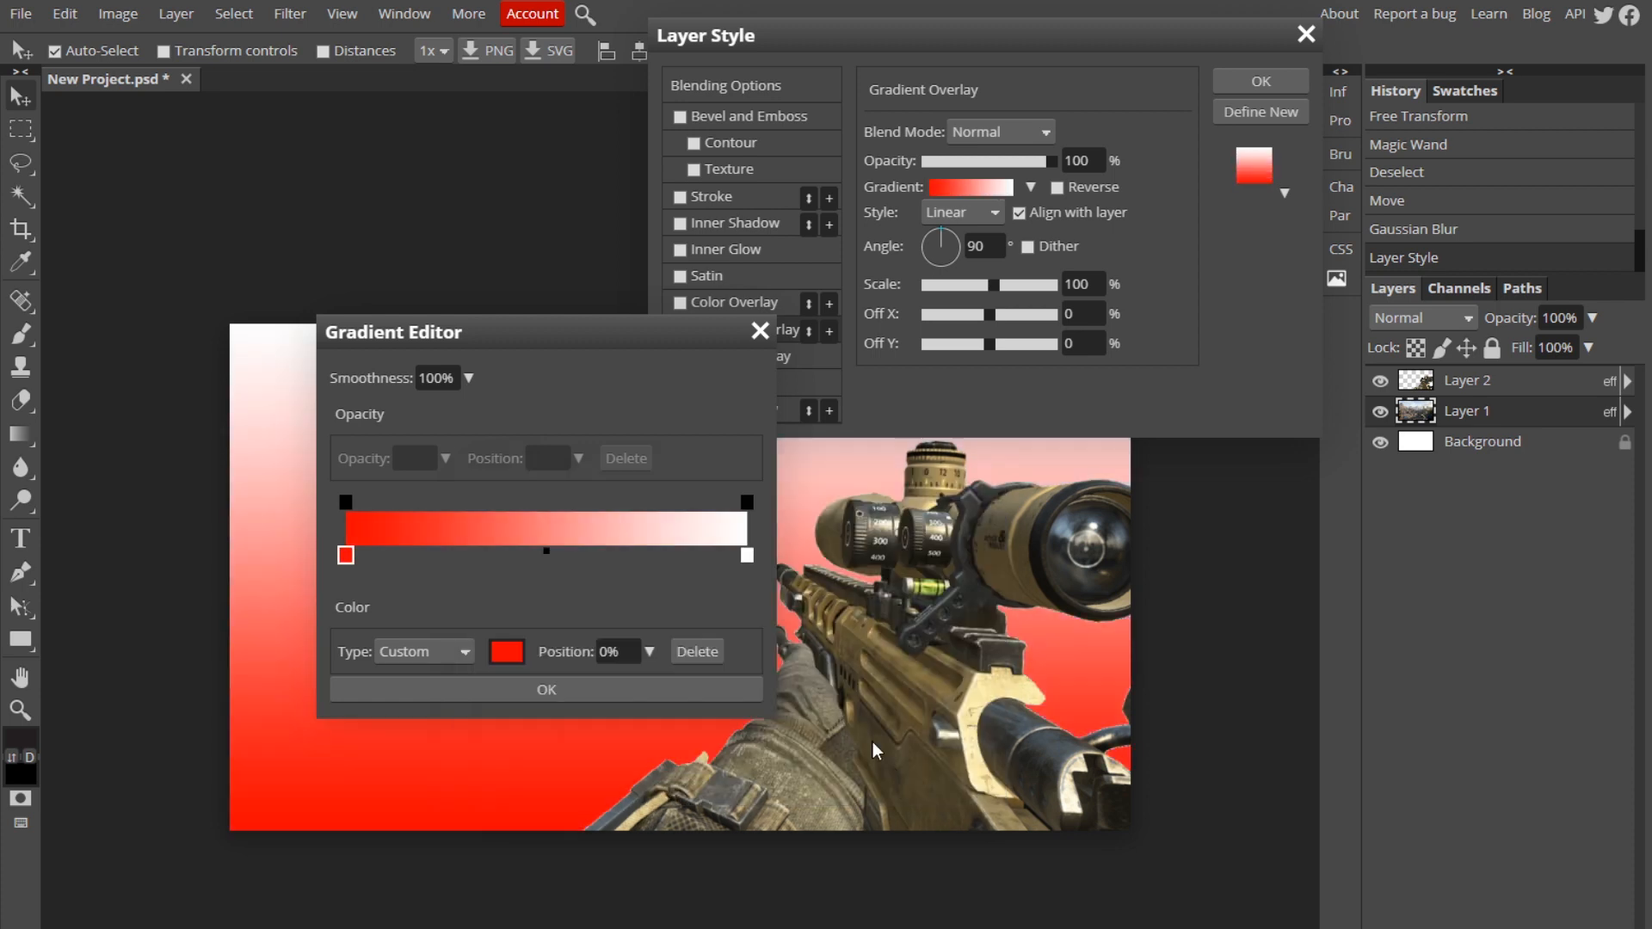
Step: Change the gradient's white end colour stop at 100% to orange and accept the edited gradient
double_click(748, 557)
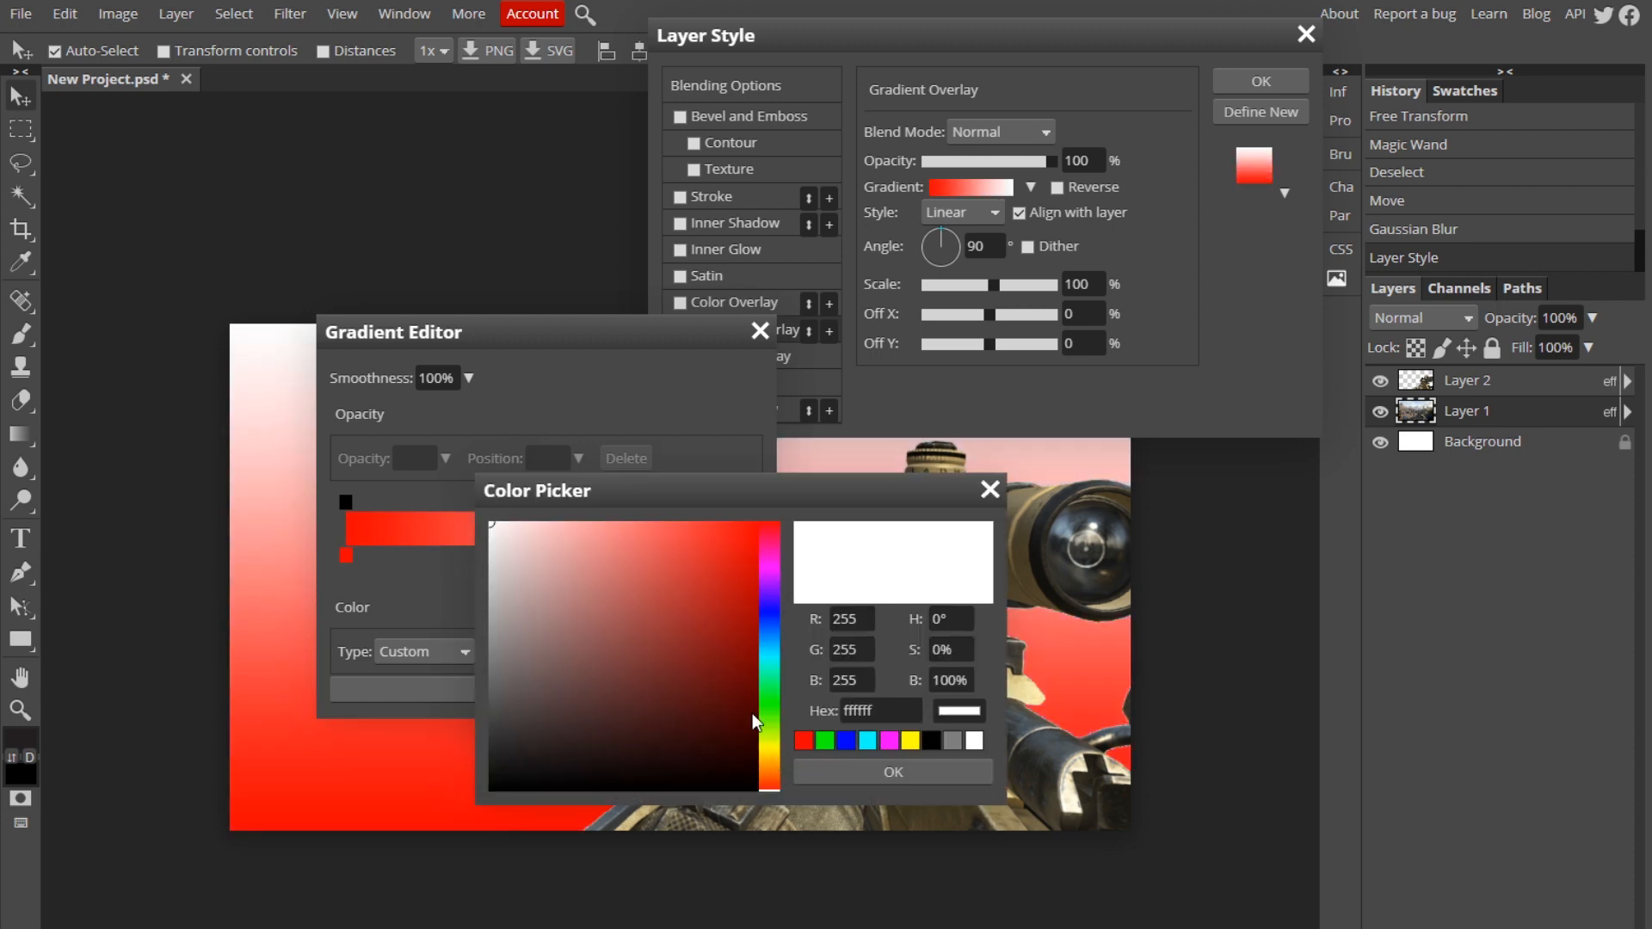
left_click_drag(770, 761, 770, 774)
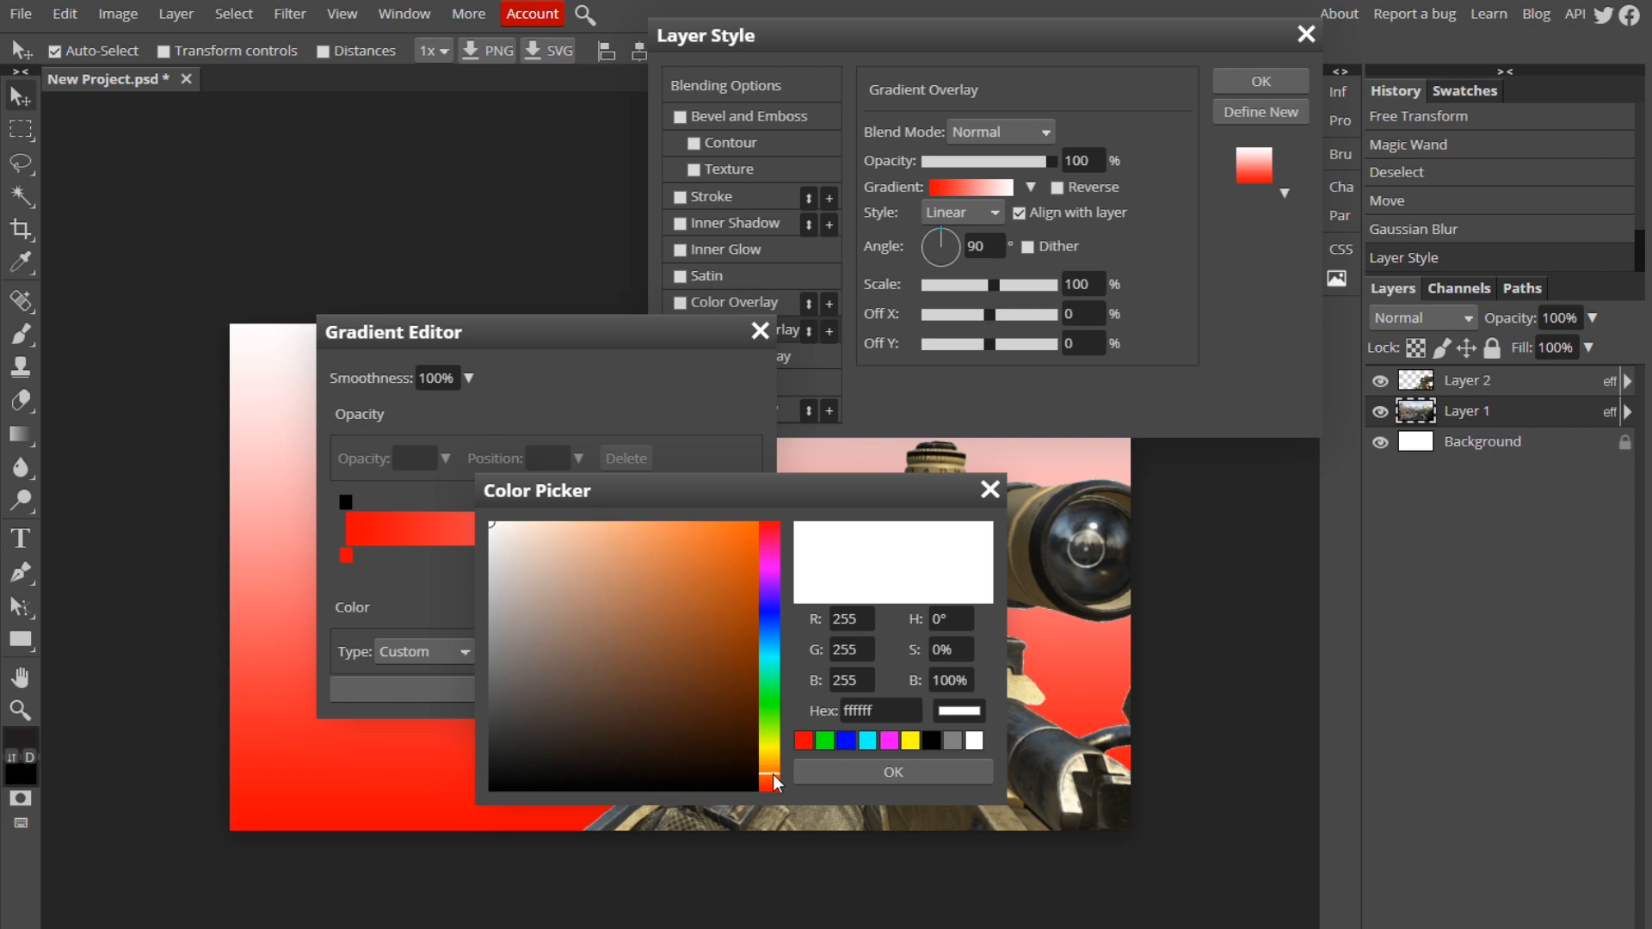
left_click(732, 541)
left_click_drag(913, 456, 917, 453)
left_click_drag(770, 779, 770, 772)
left_click(852, 772)
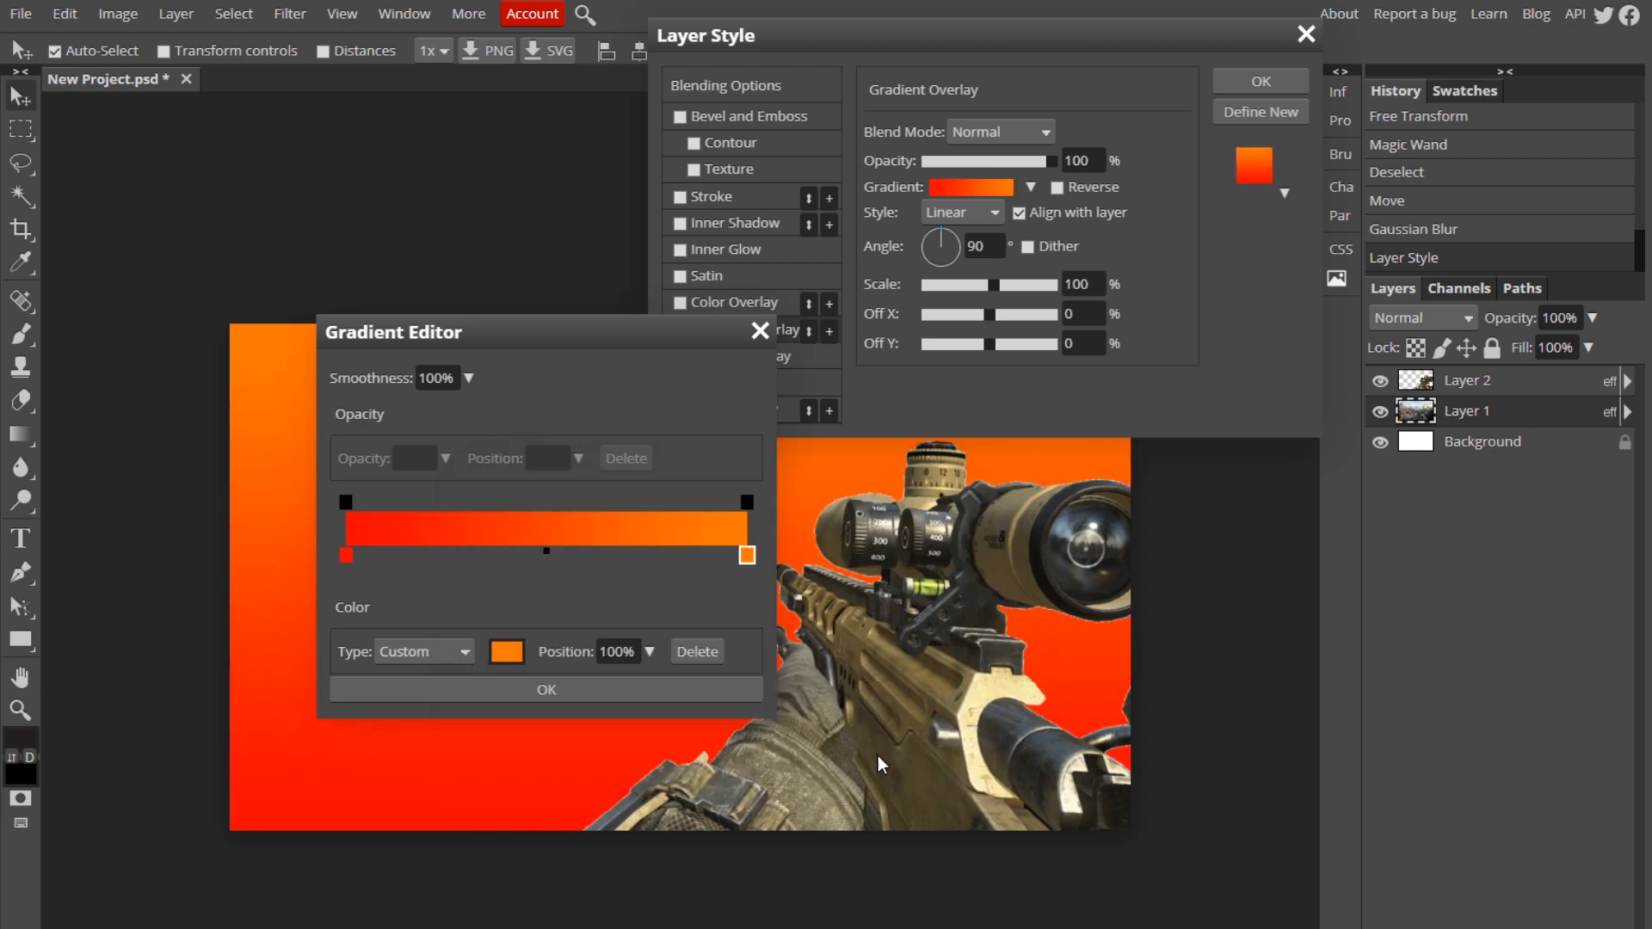
left_click(651, 699)
Step: Set the Gradient Overlay to Multiply blending with 71% opacity and about 40% scale, and apply the layer style
left_click_drag(938, 39, 1512, 87)
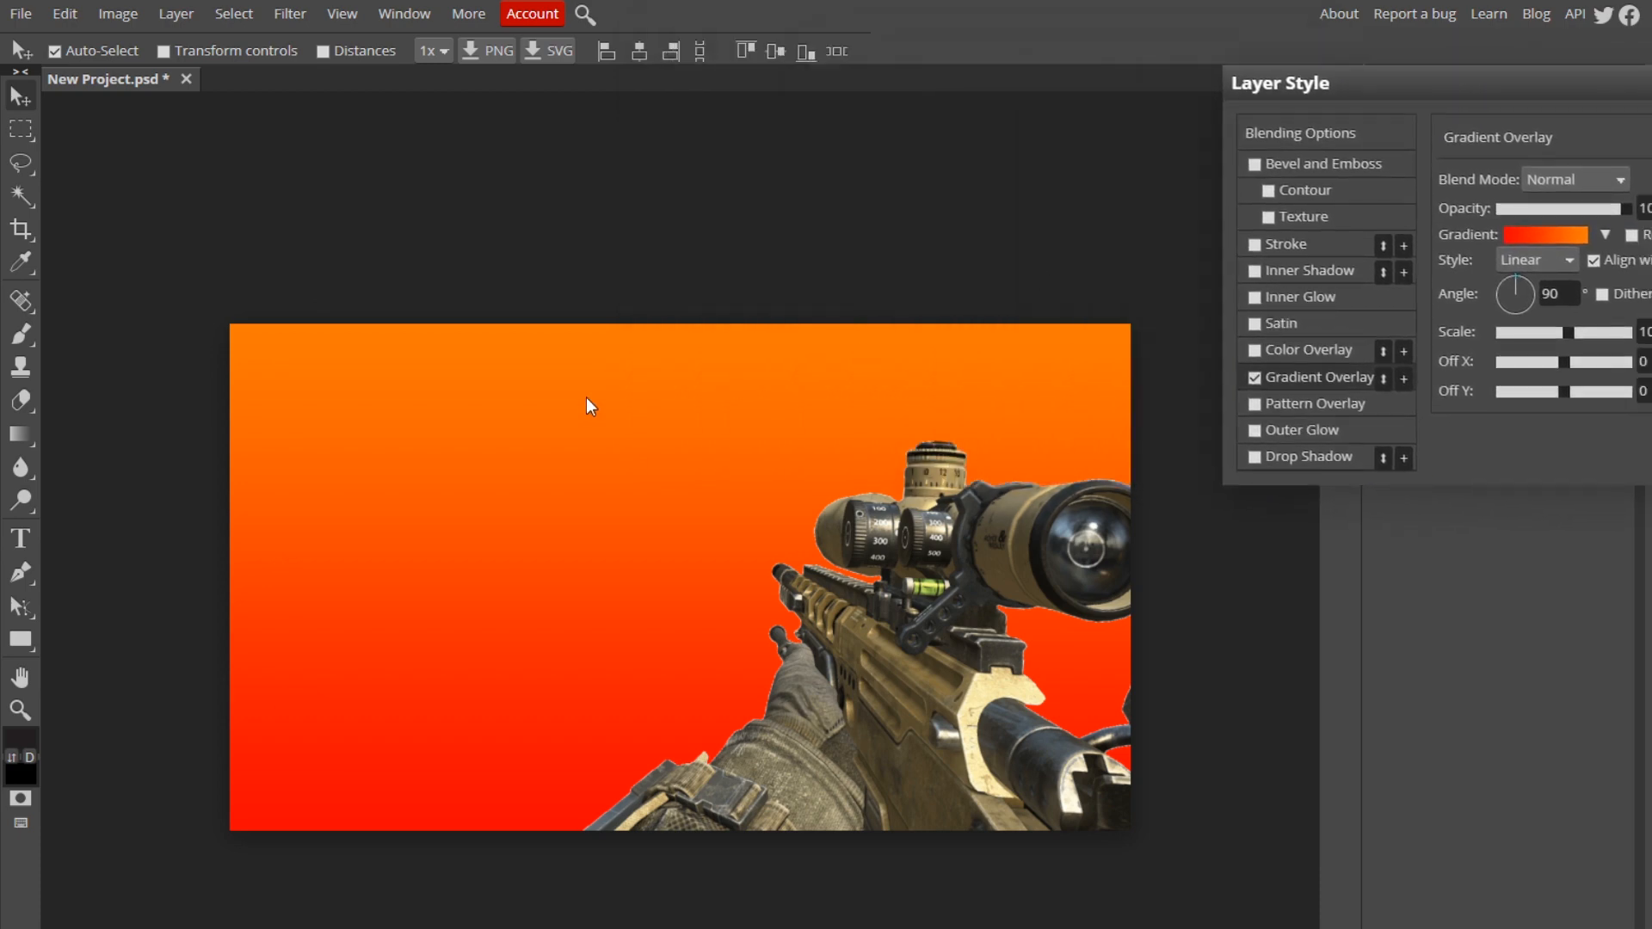
left_click(1541, 179)
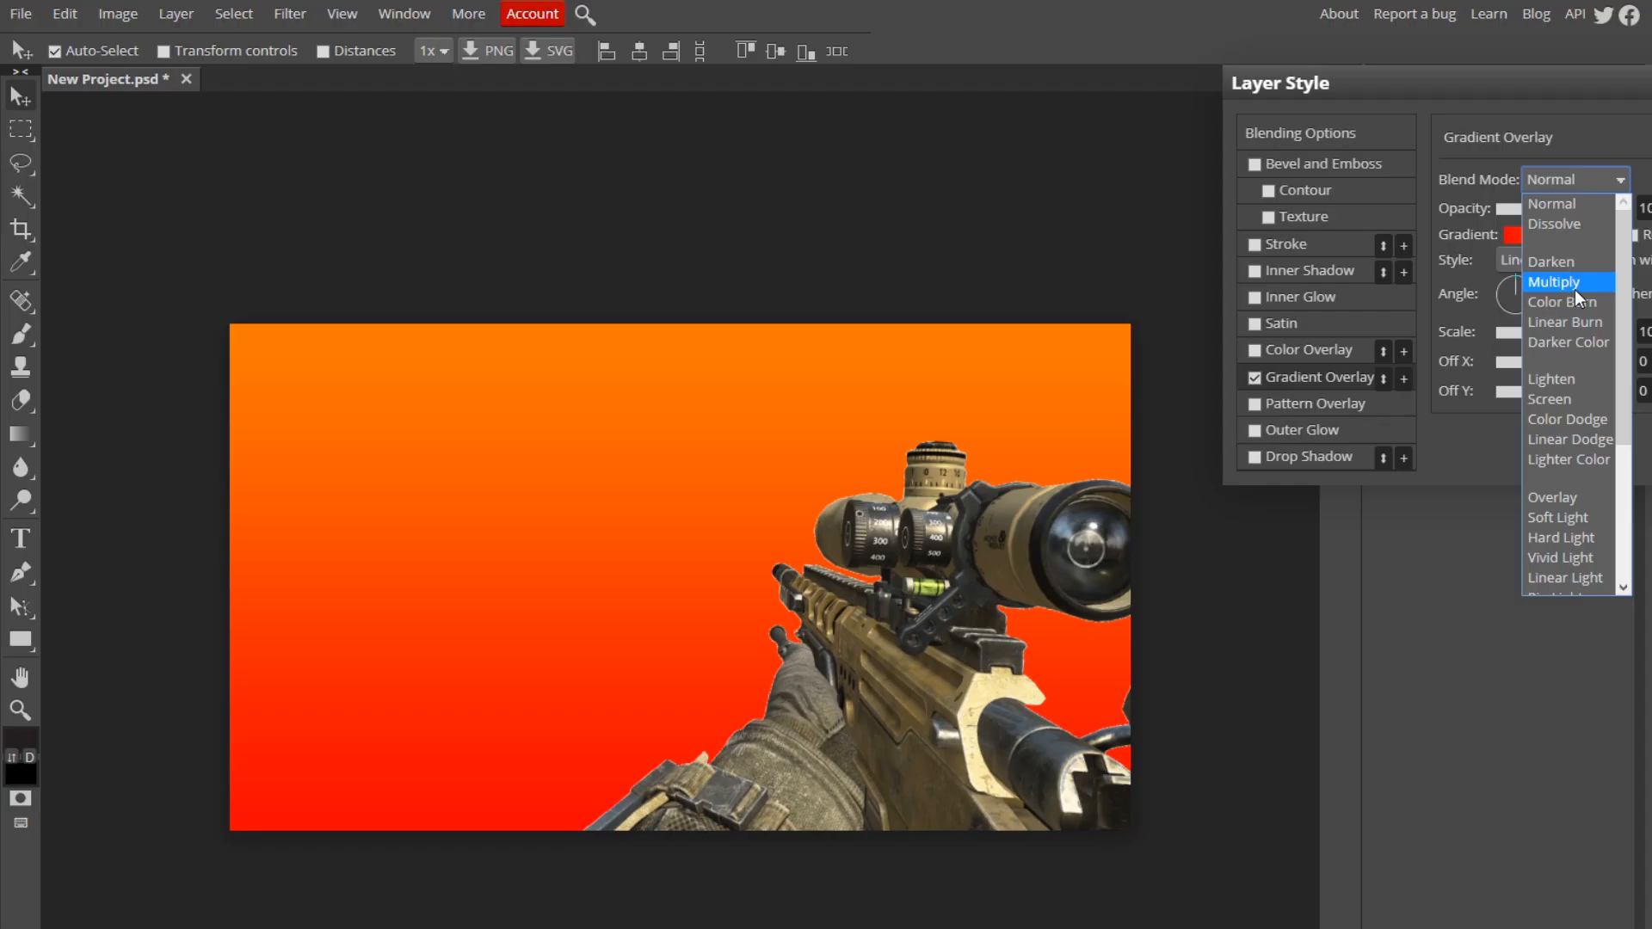
left_click(1575, 290)
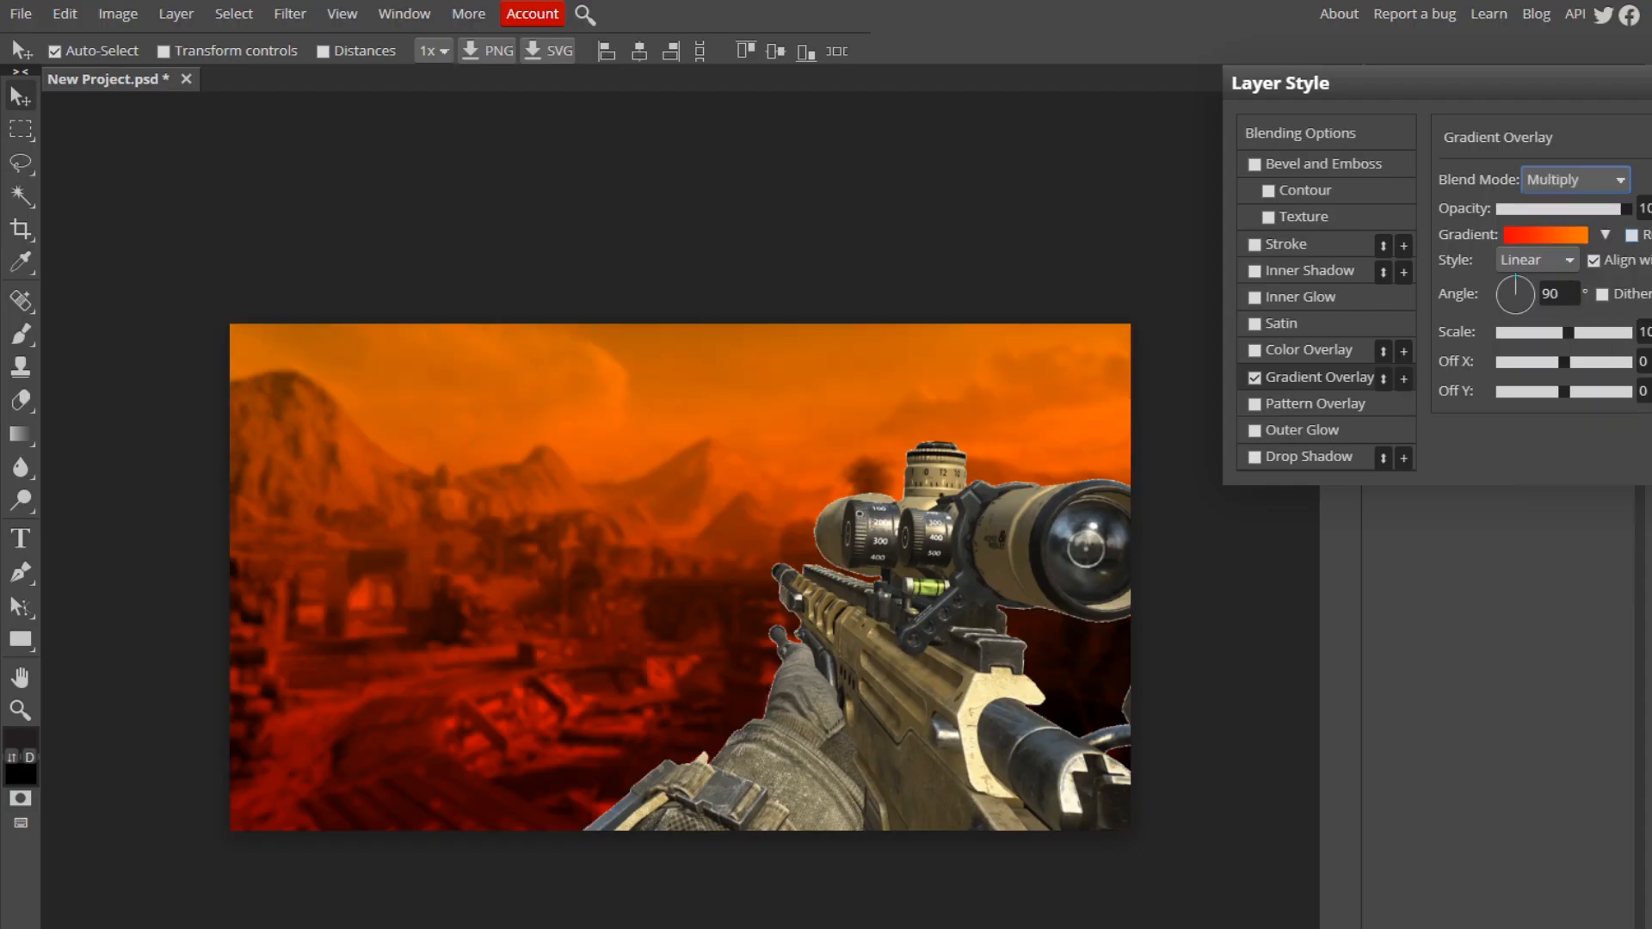
mouse_move(1623, 209)
left_mouse_down()
mouse_move(1485, 209)
mouse_move(1635, 208)
mouse_move(1592, 209)
left_mouse_up()
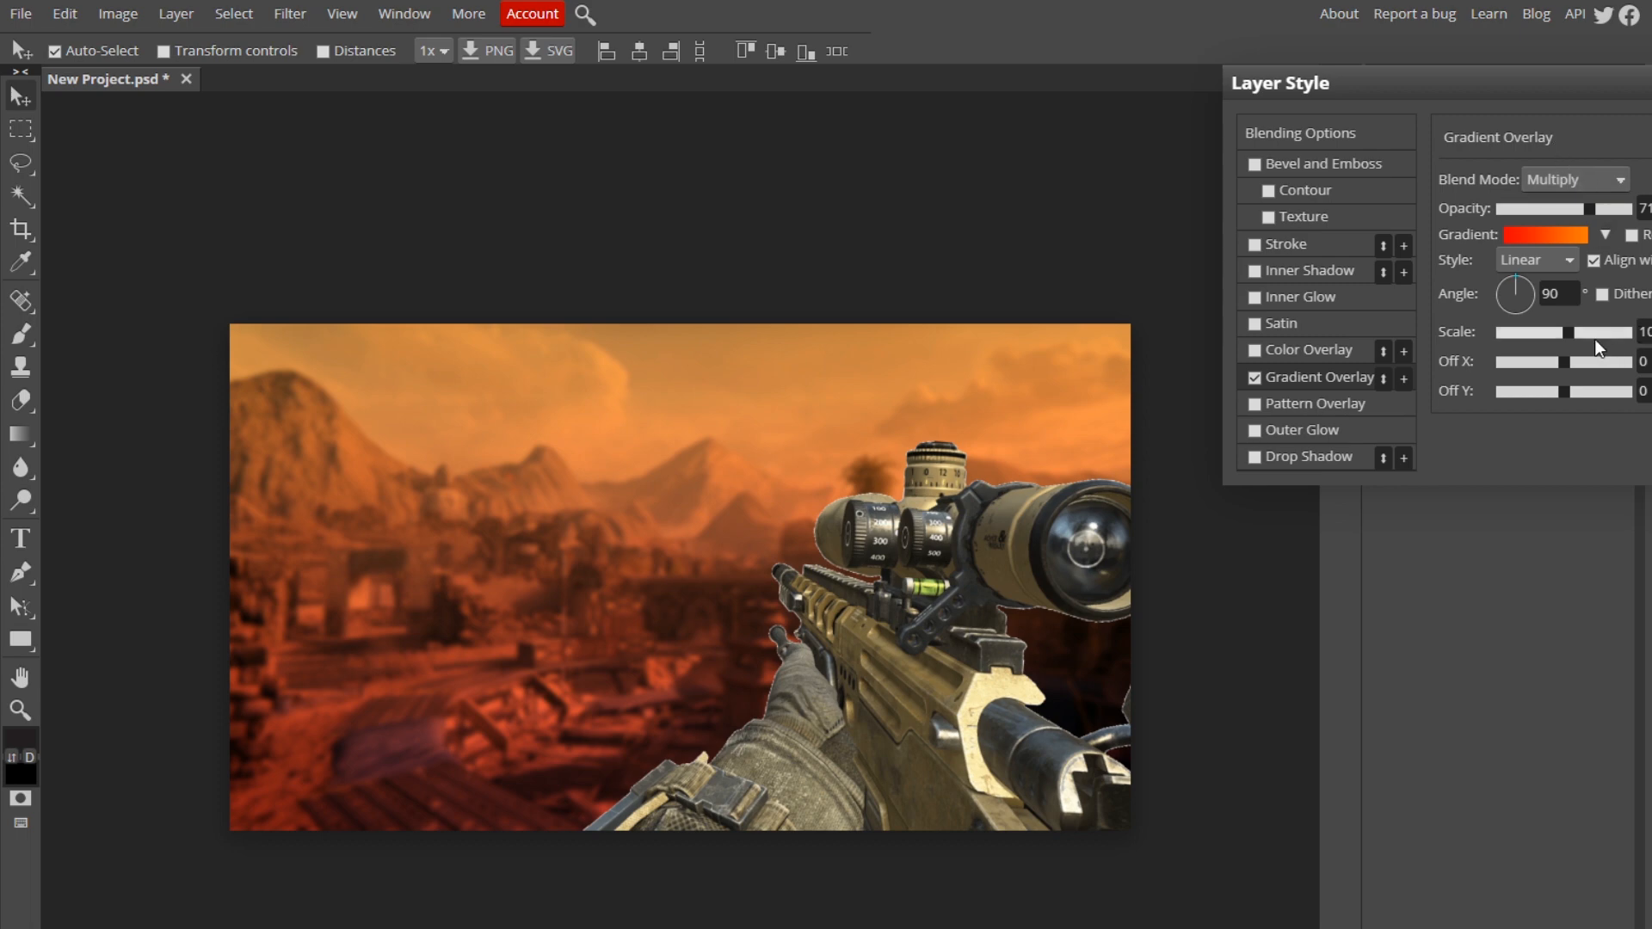
left_click_drag(1593, 335, 1597, 332)
left_click_drag(1556, 333, 1549, 332)
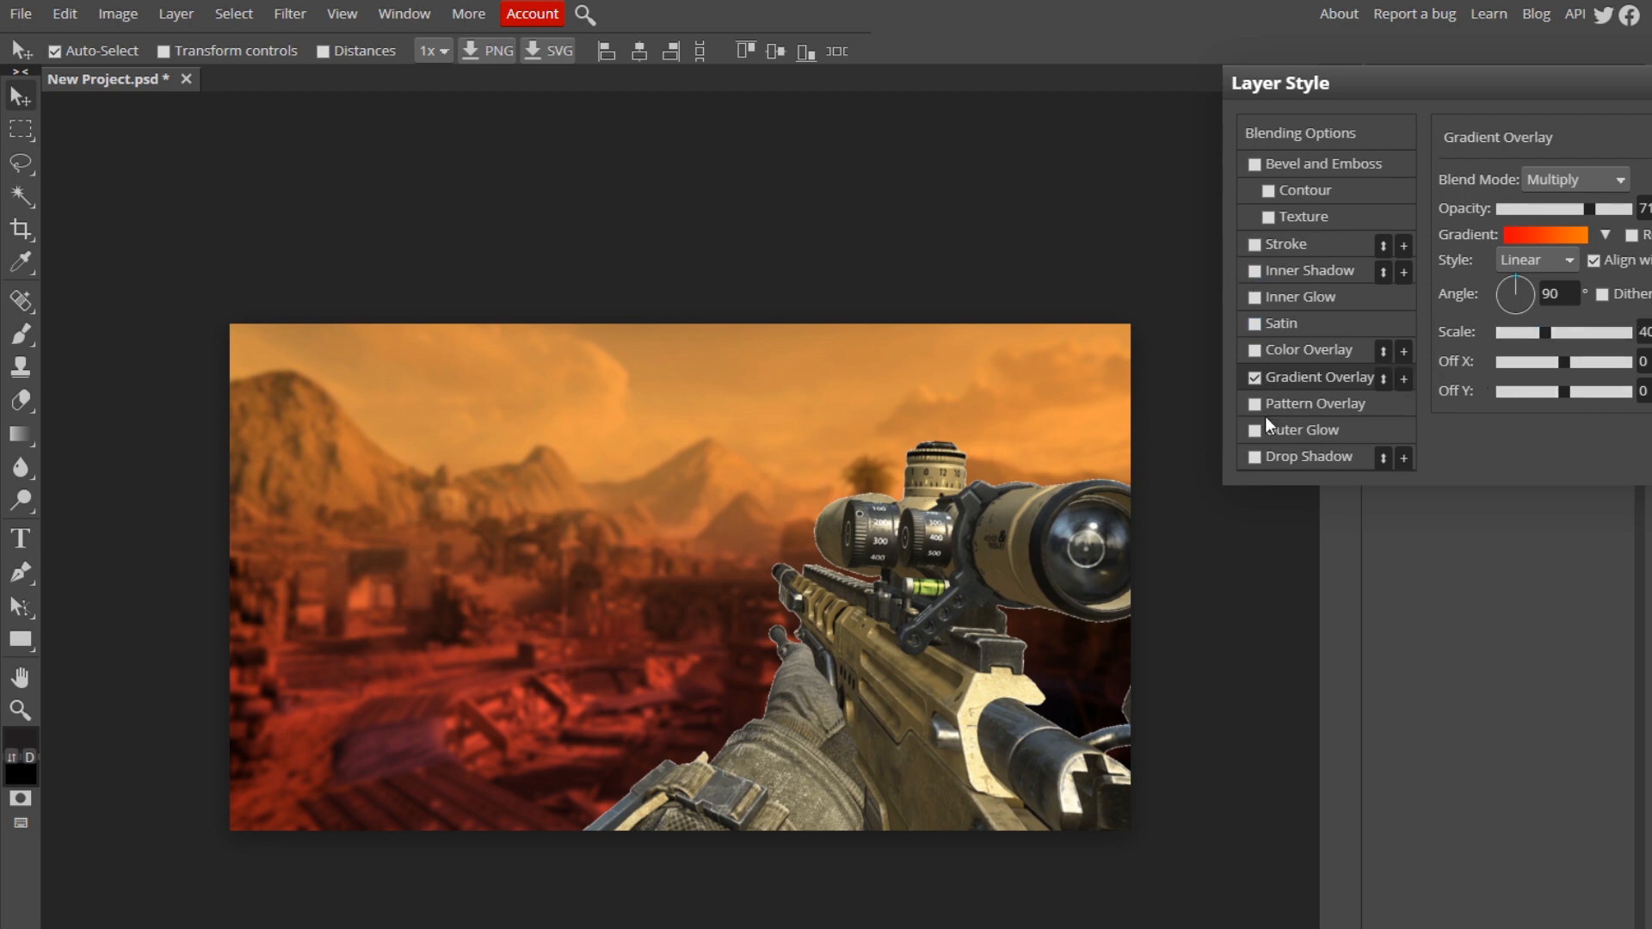
key("Return")
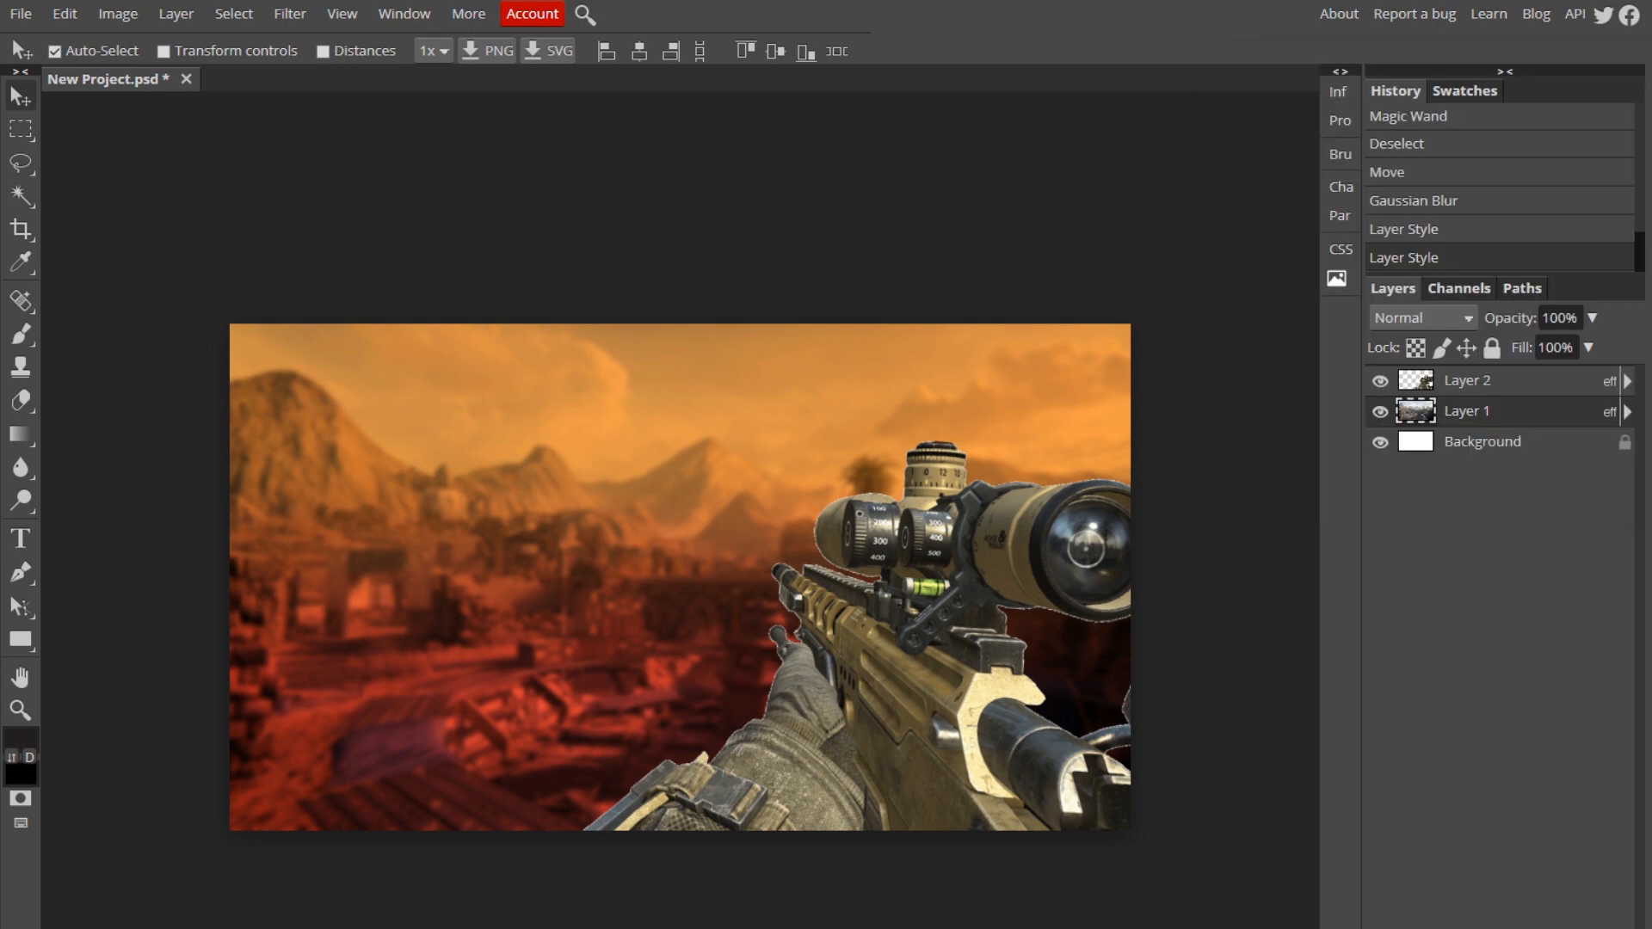
Step: Open the layer style of the cut-out rifle on Layer 2
double_click(1577, 384)
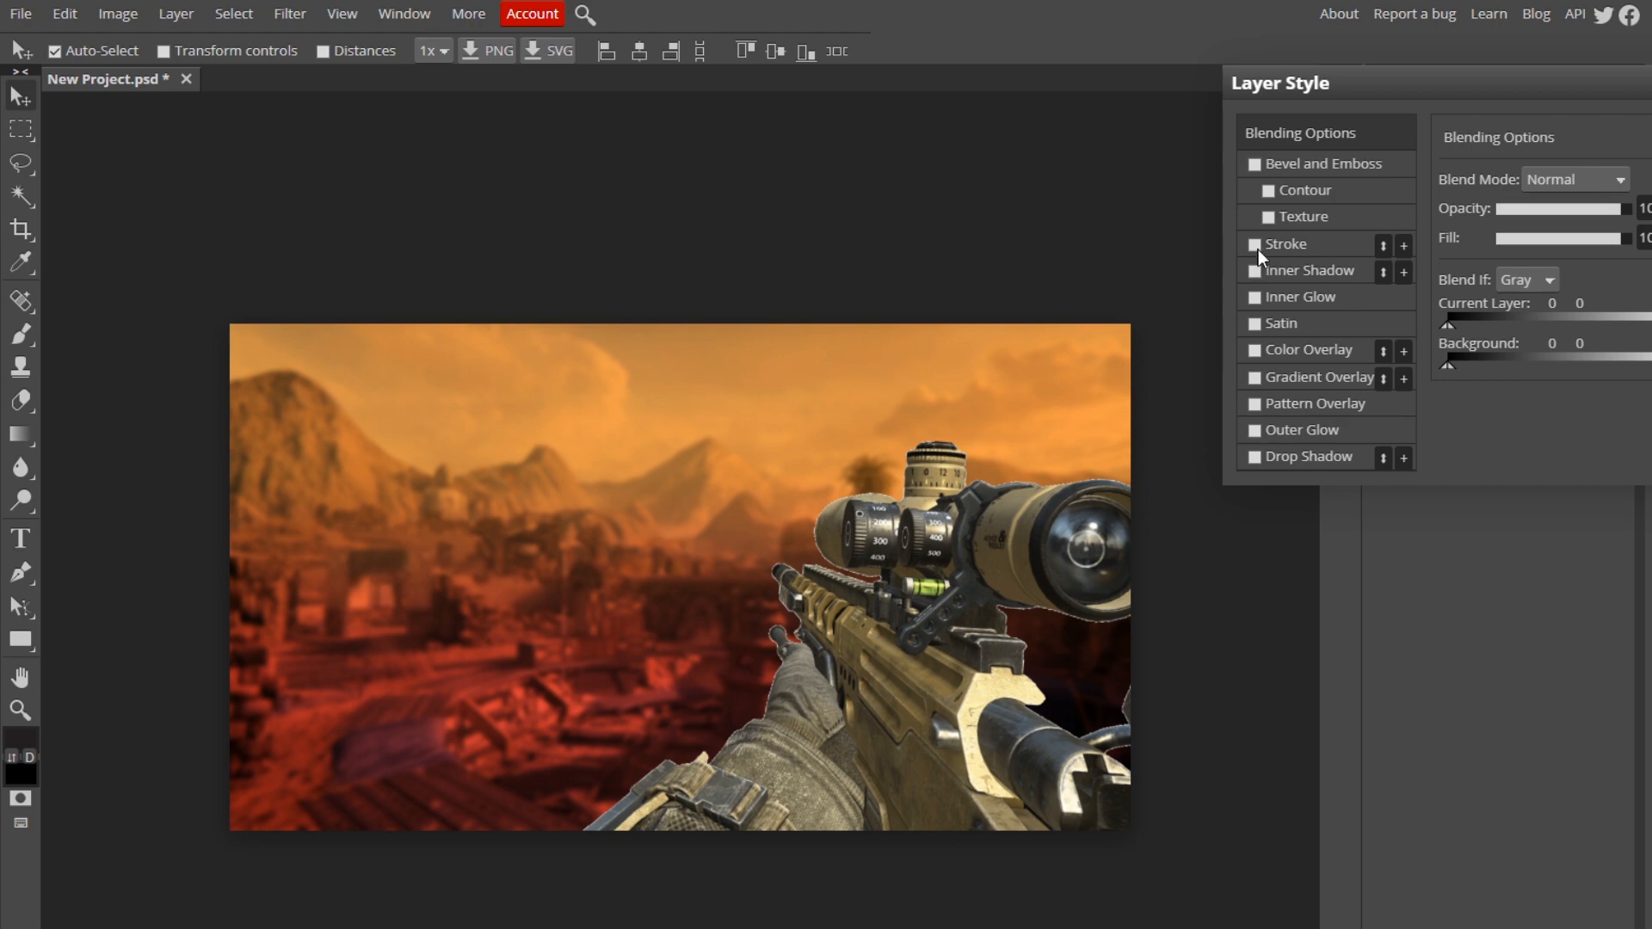
left_click(1264, 429)
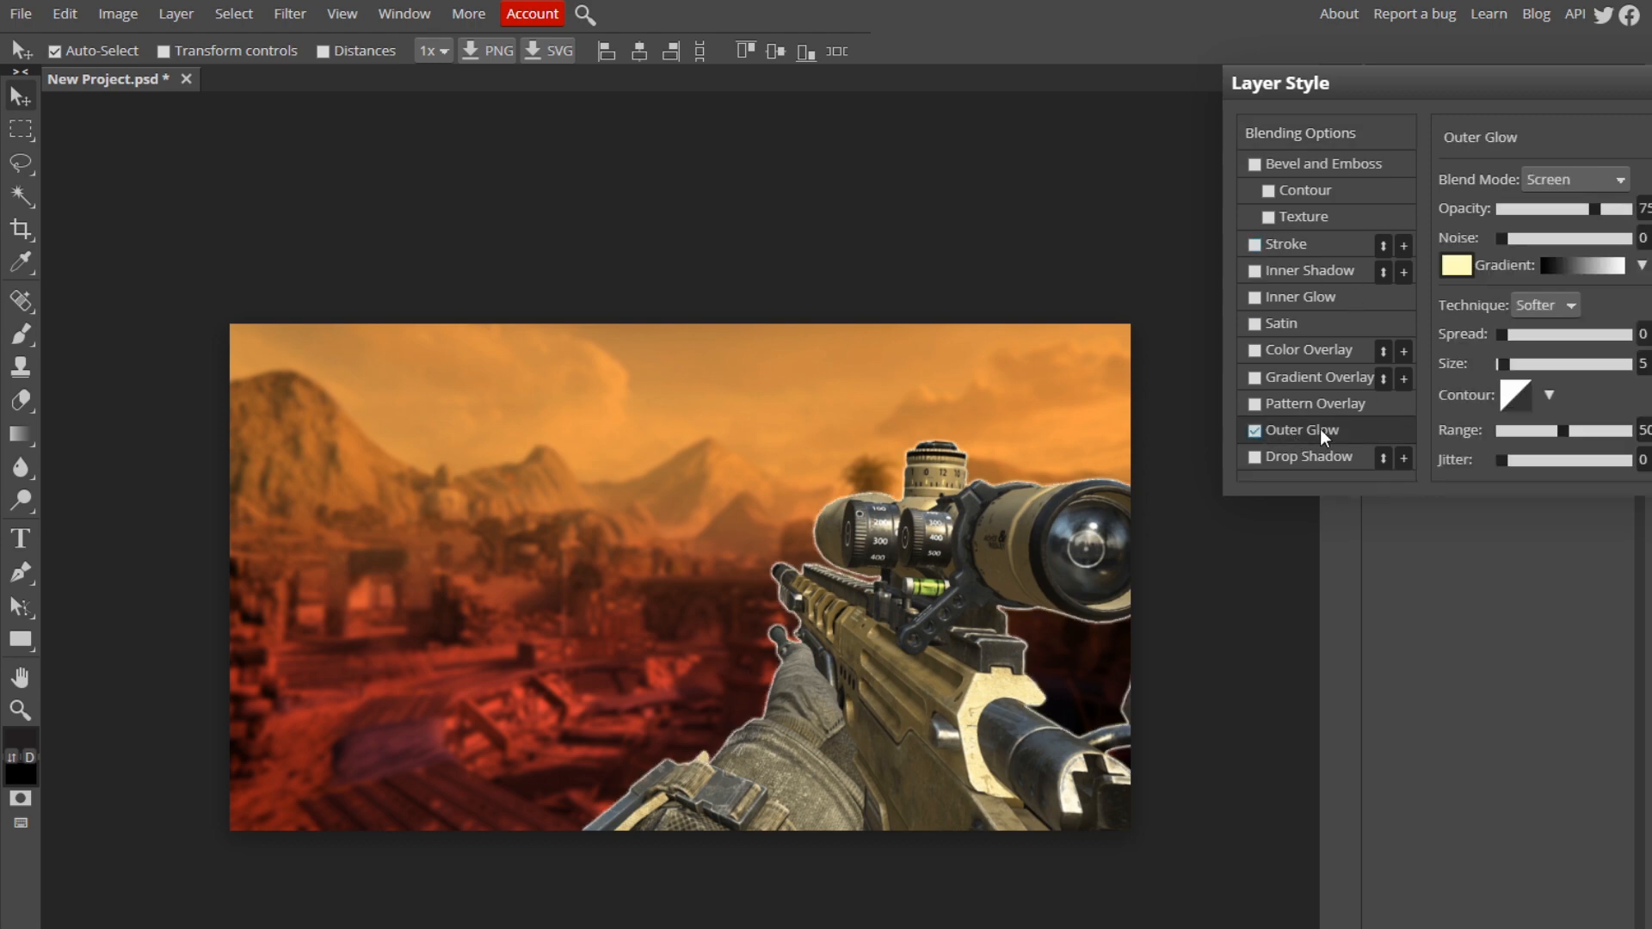
left_click(1457, 265)
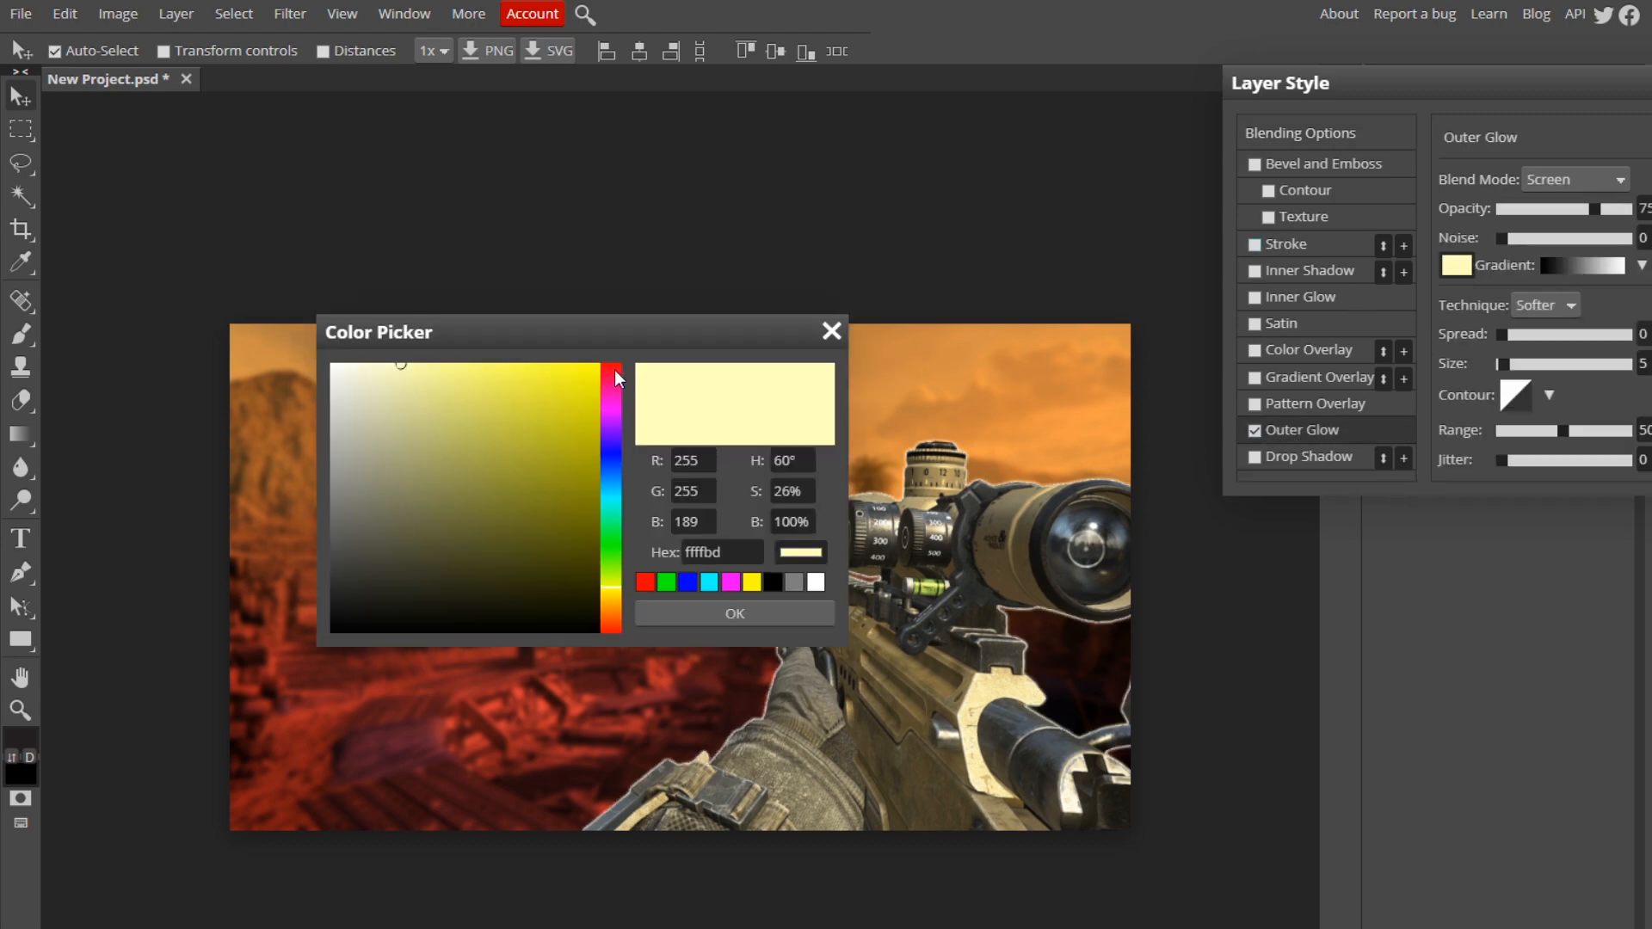
mouse_move(616, 370)
left_mouse_down()
mouse_move(579, 344)
mouse_move(784, 295)
left_mouse_up()
left_click_drag(699, 329, 1525, 446)
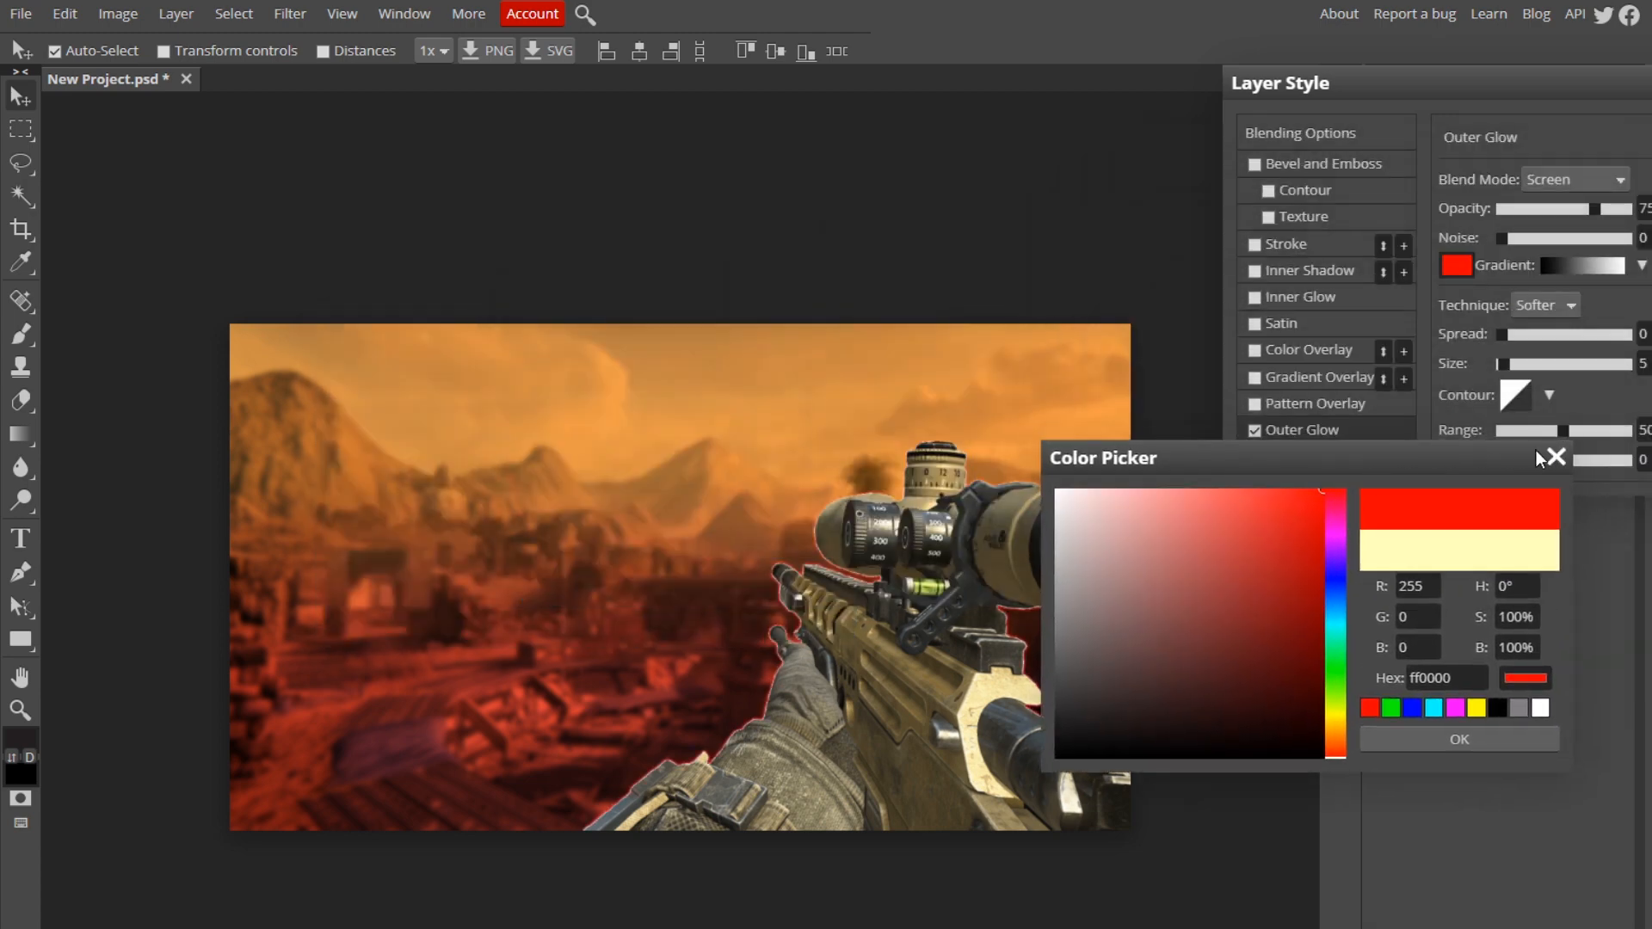
left_click(1554, 457)
left_click(1253, 430)
Step: Enable an Inner Glow on the rifle and set its colour to pure red (ff0000)
left_click(1269, 298)
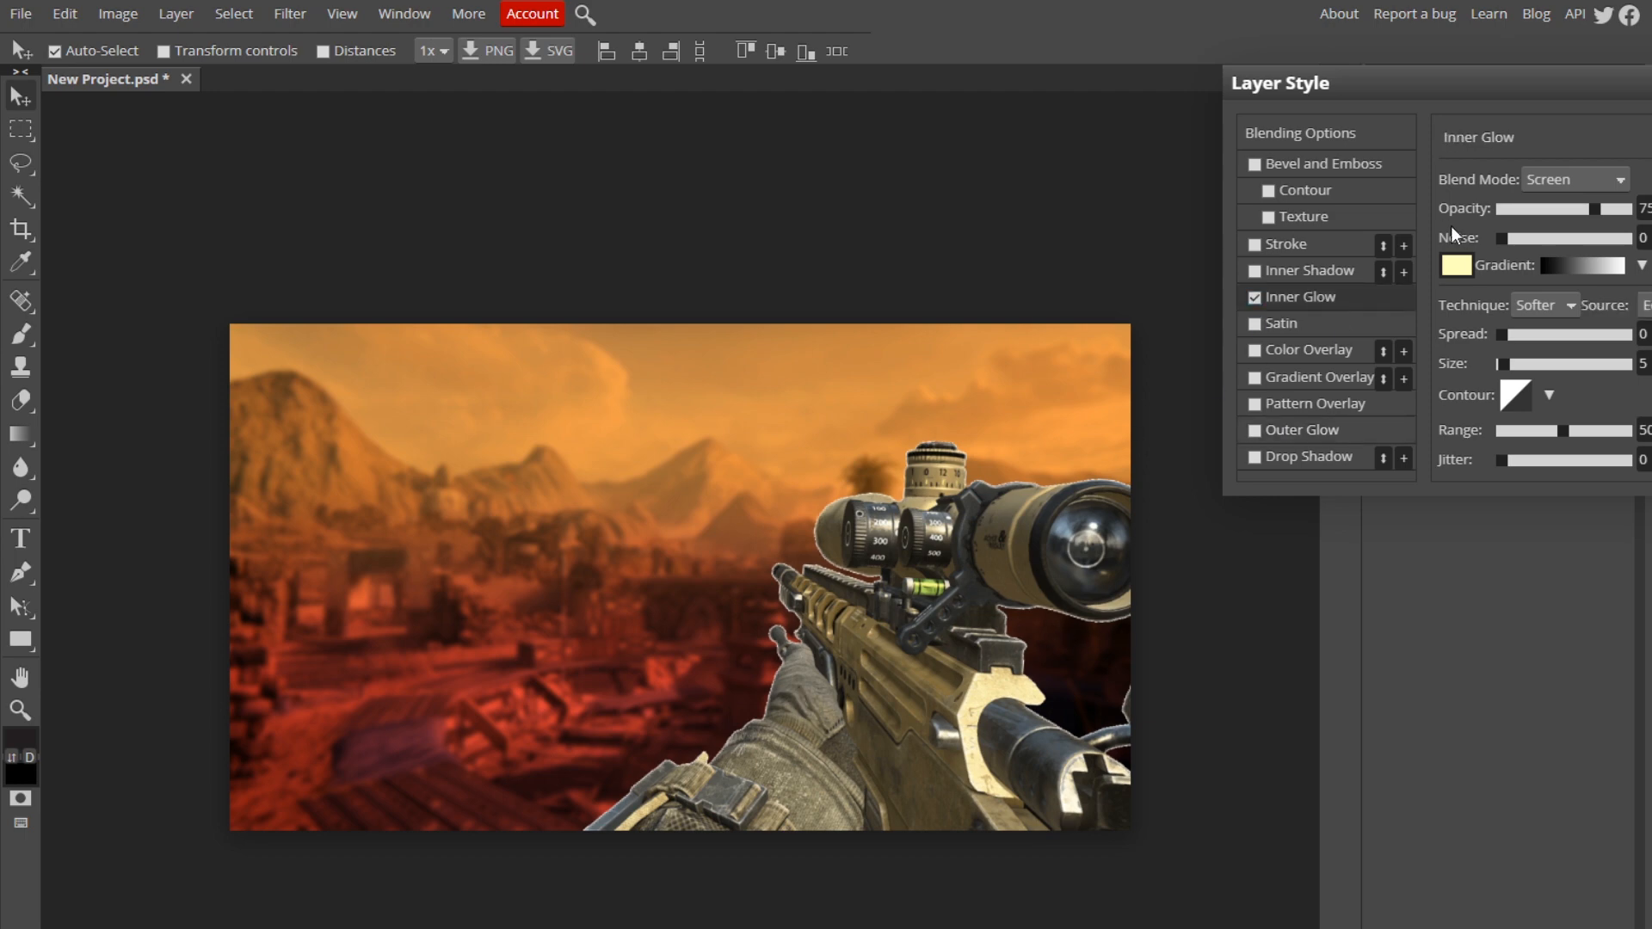
left_click(1457, 265)
left_click_drag(1339, 516, 1411, 483)
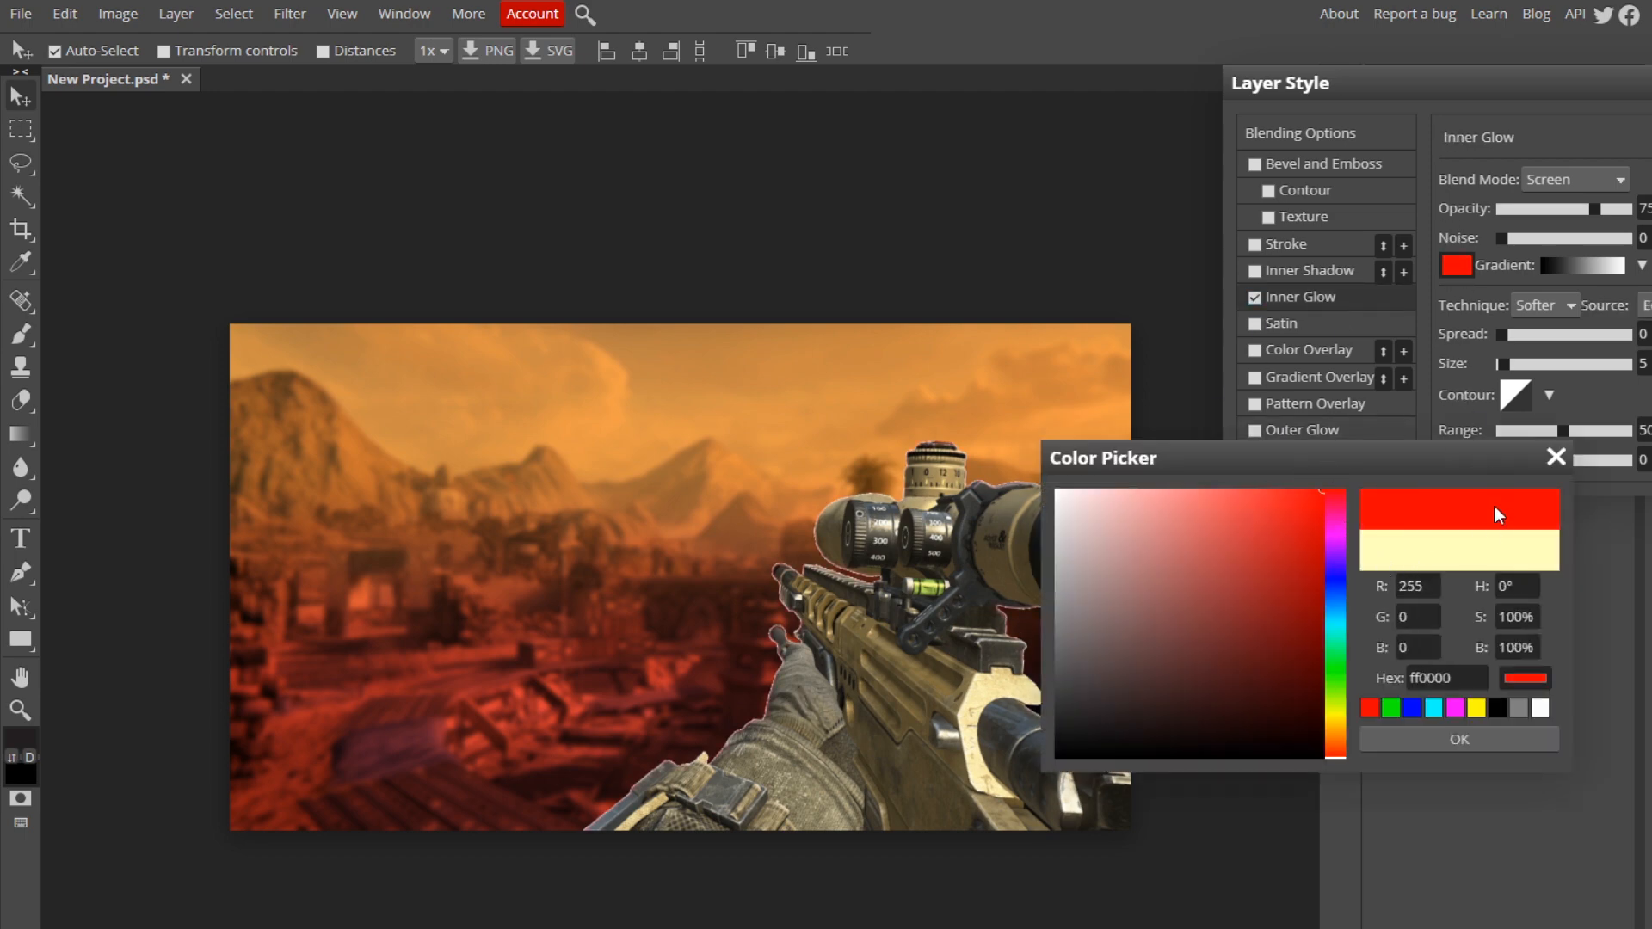
left_click(1428, 746)
Step: Set the Inner Glow to Normal blending with 100% opacity, a spread of 5 and a size of 15
left_click(1575, 179)
left_click(1594, 207)
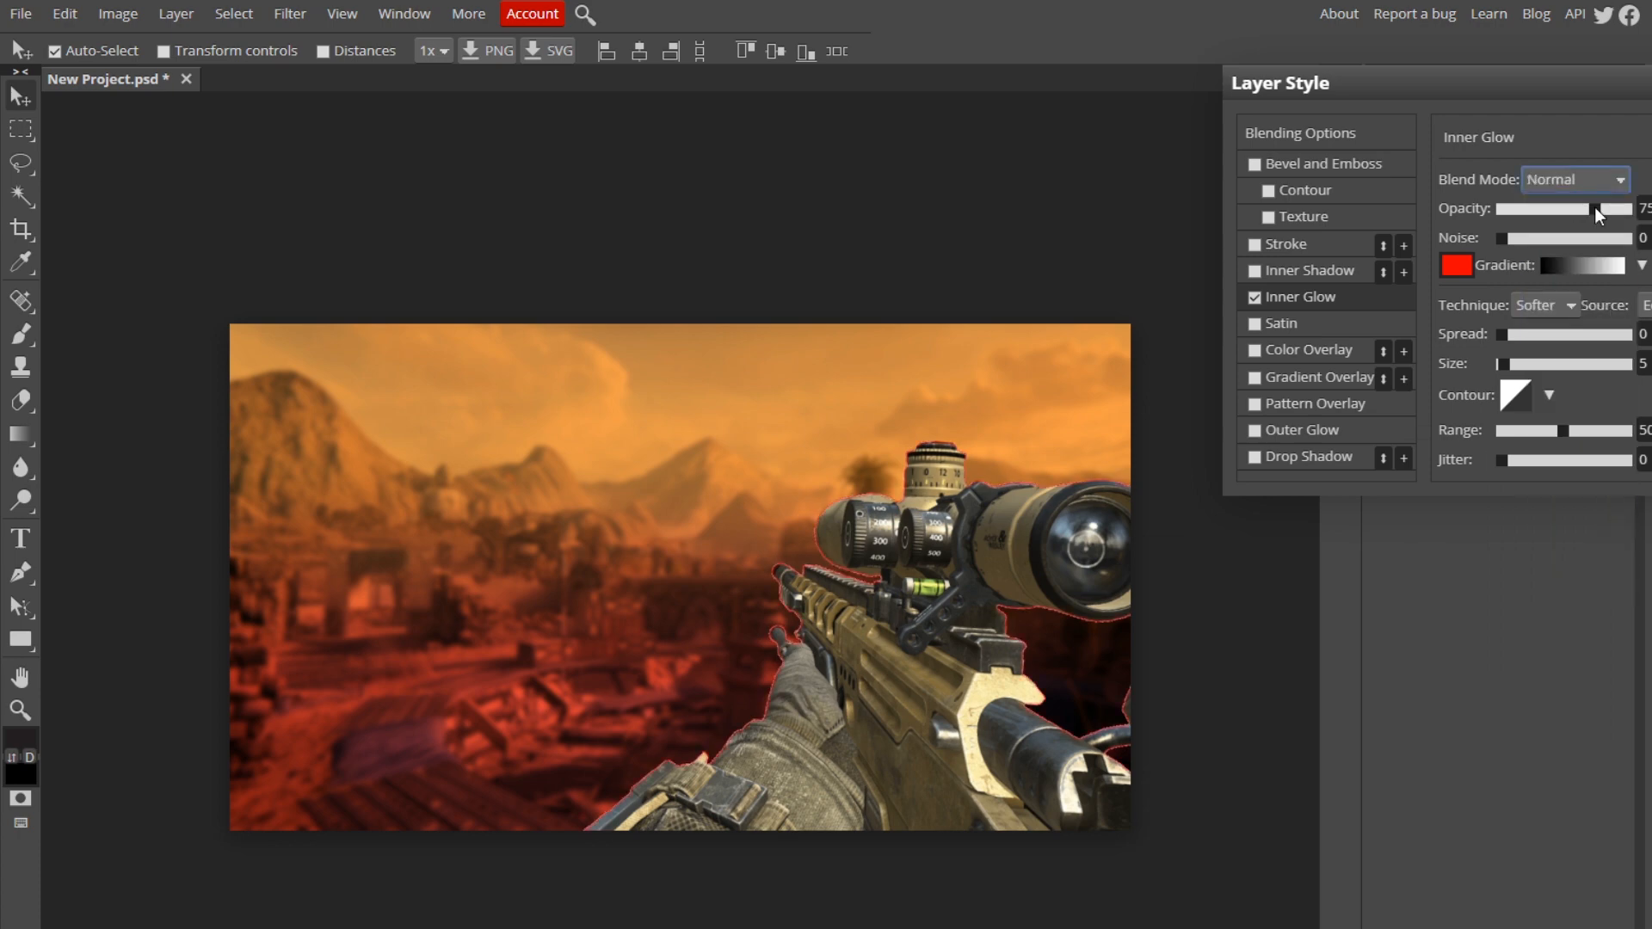
left_click(1555, 182)
left_click(1558, 182)
left_click_drag(1597, 209, 1651, 212)
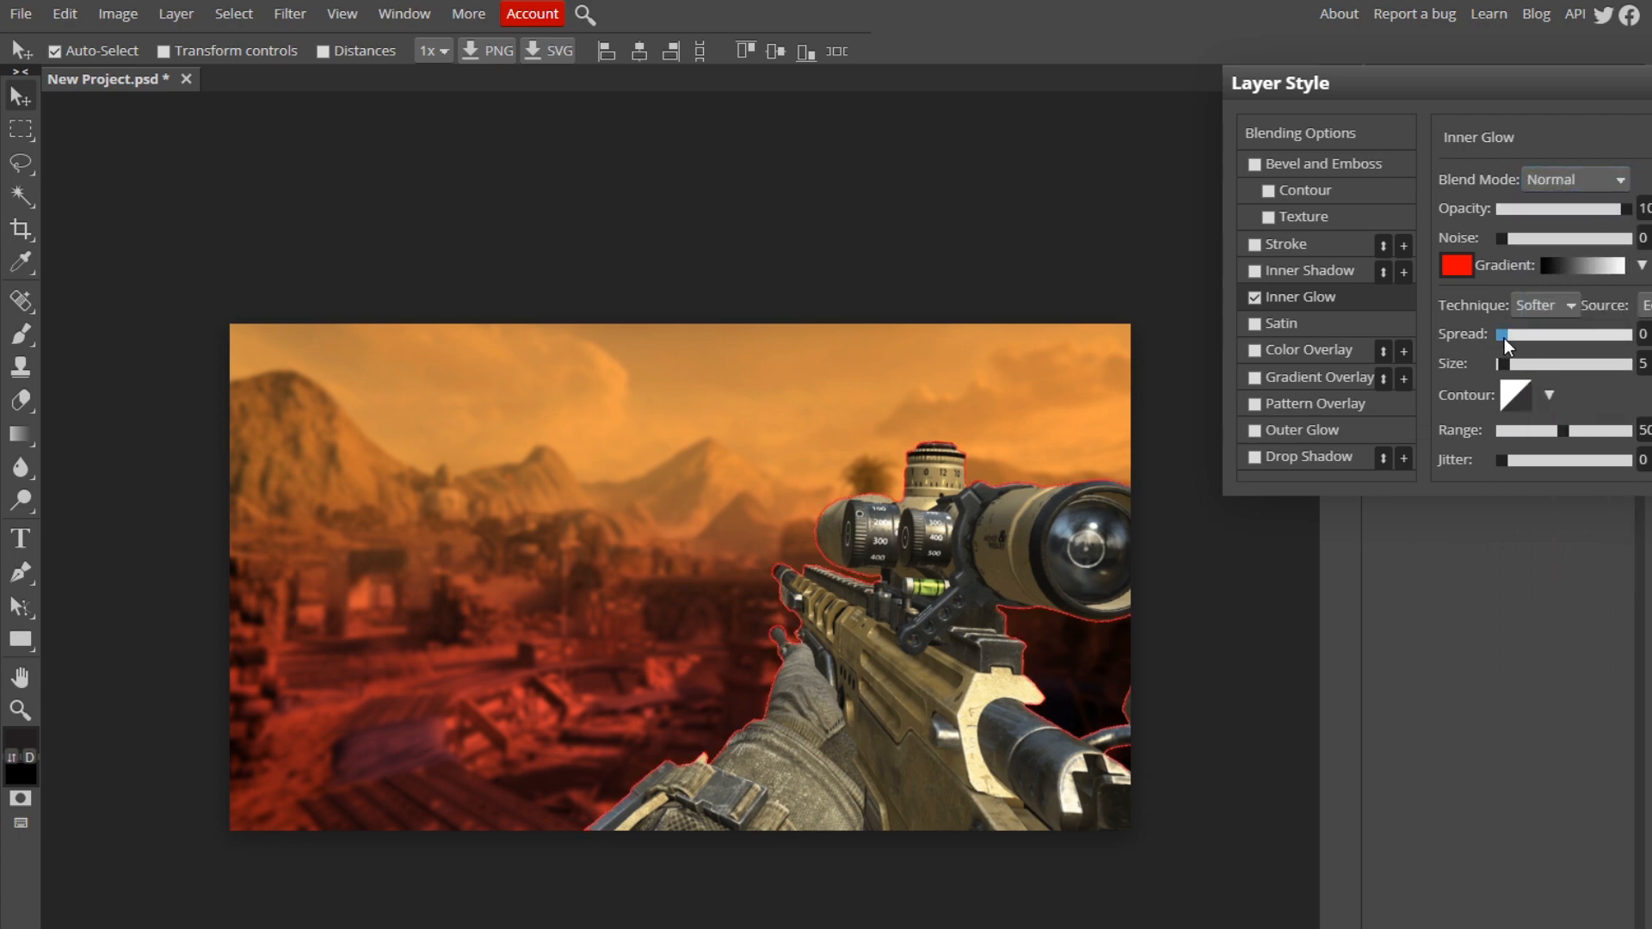
left_click_drag(1504, 338, 1512, 369)
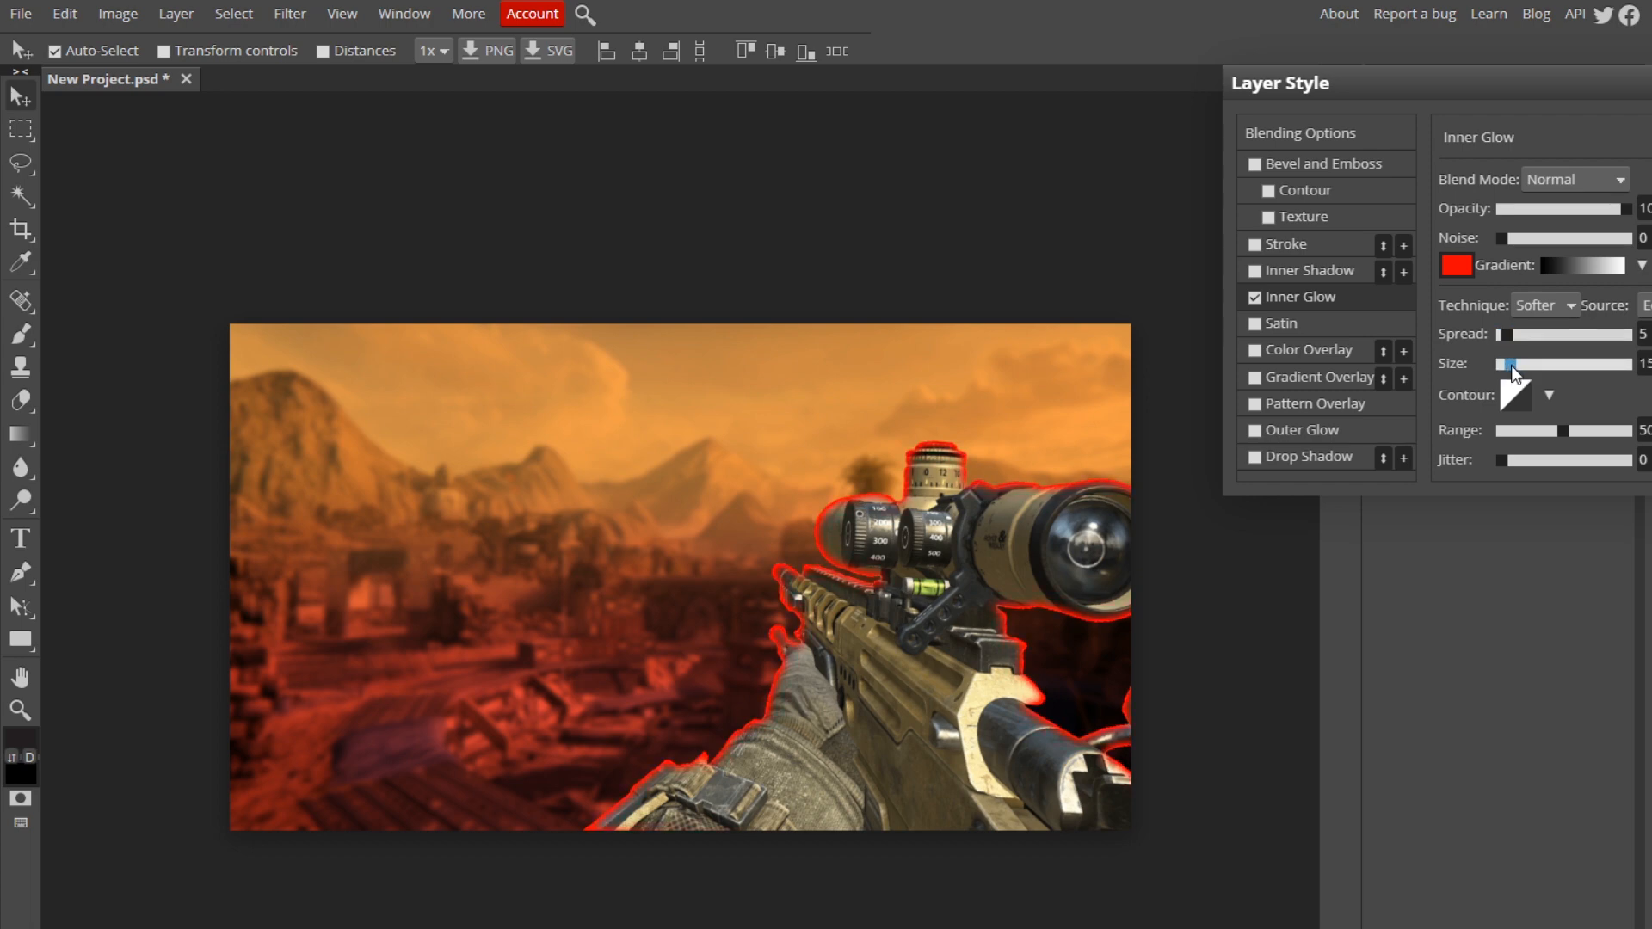
Step: Accept red again as the Inner Glow colour and set its blend mode to Multiply
left_click(1456, 265)
left_click_drag(1346, 699, 1344, 799)
left_click(1455, 739)
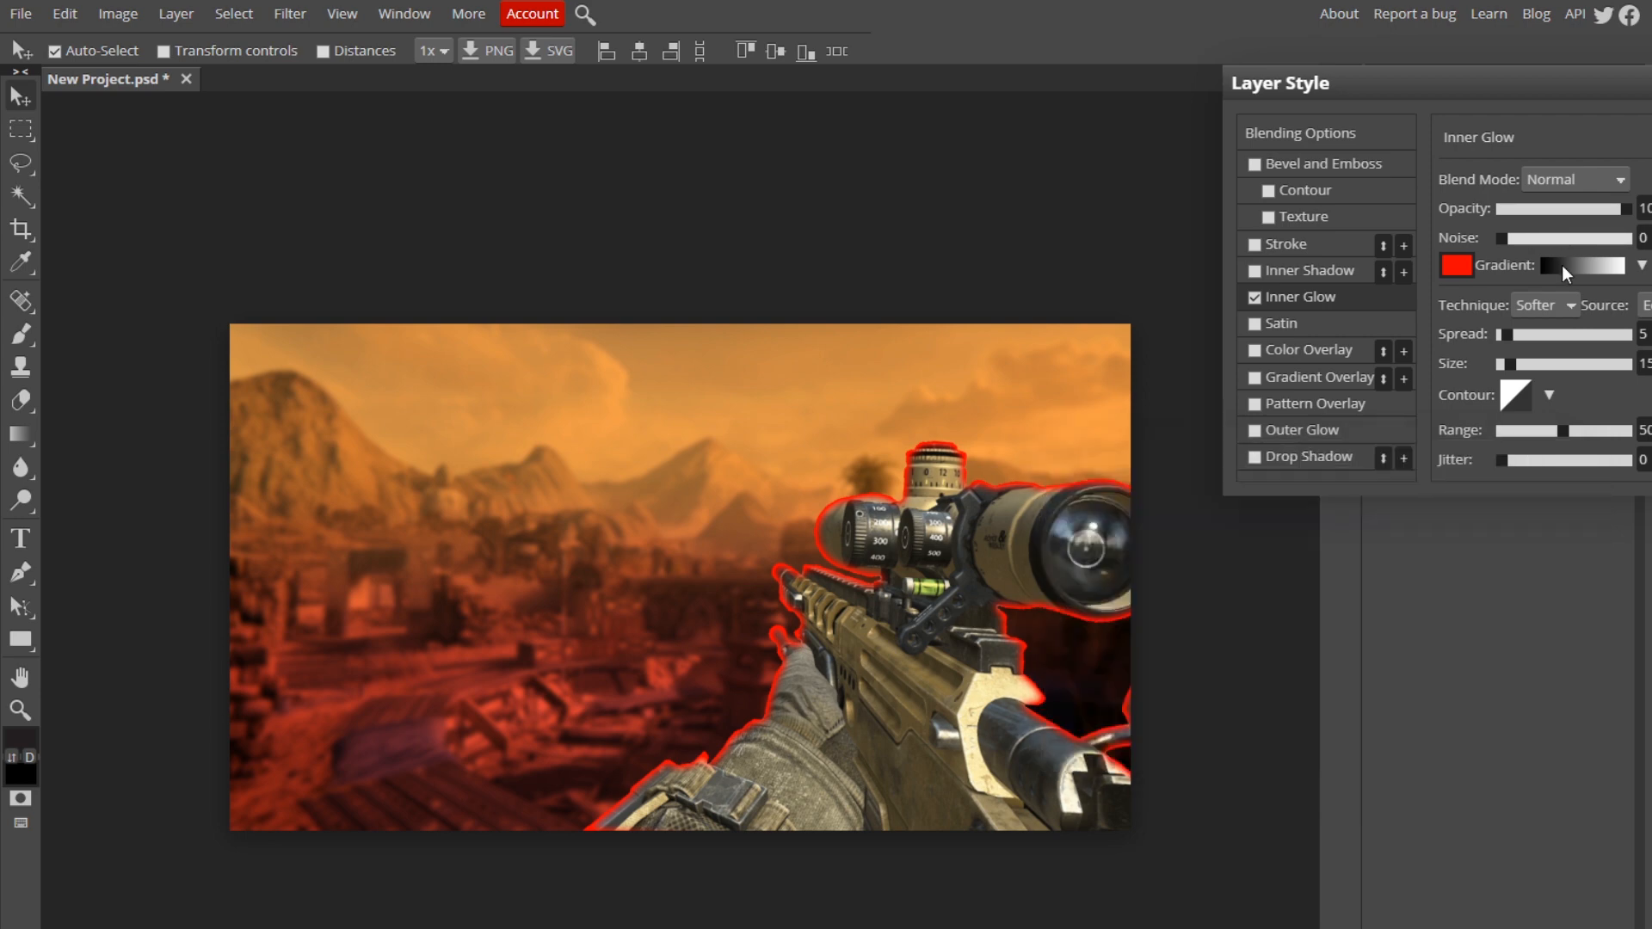
left_click(1551, 183)
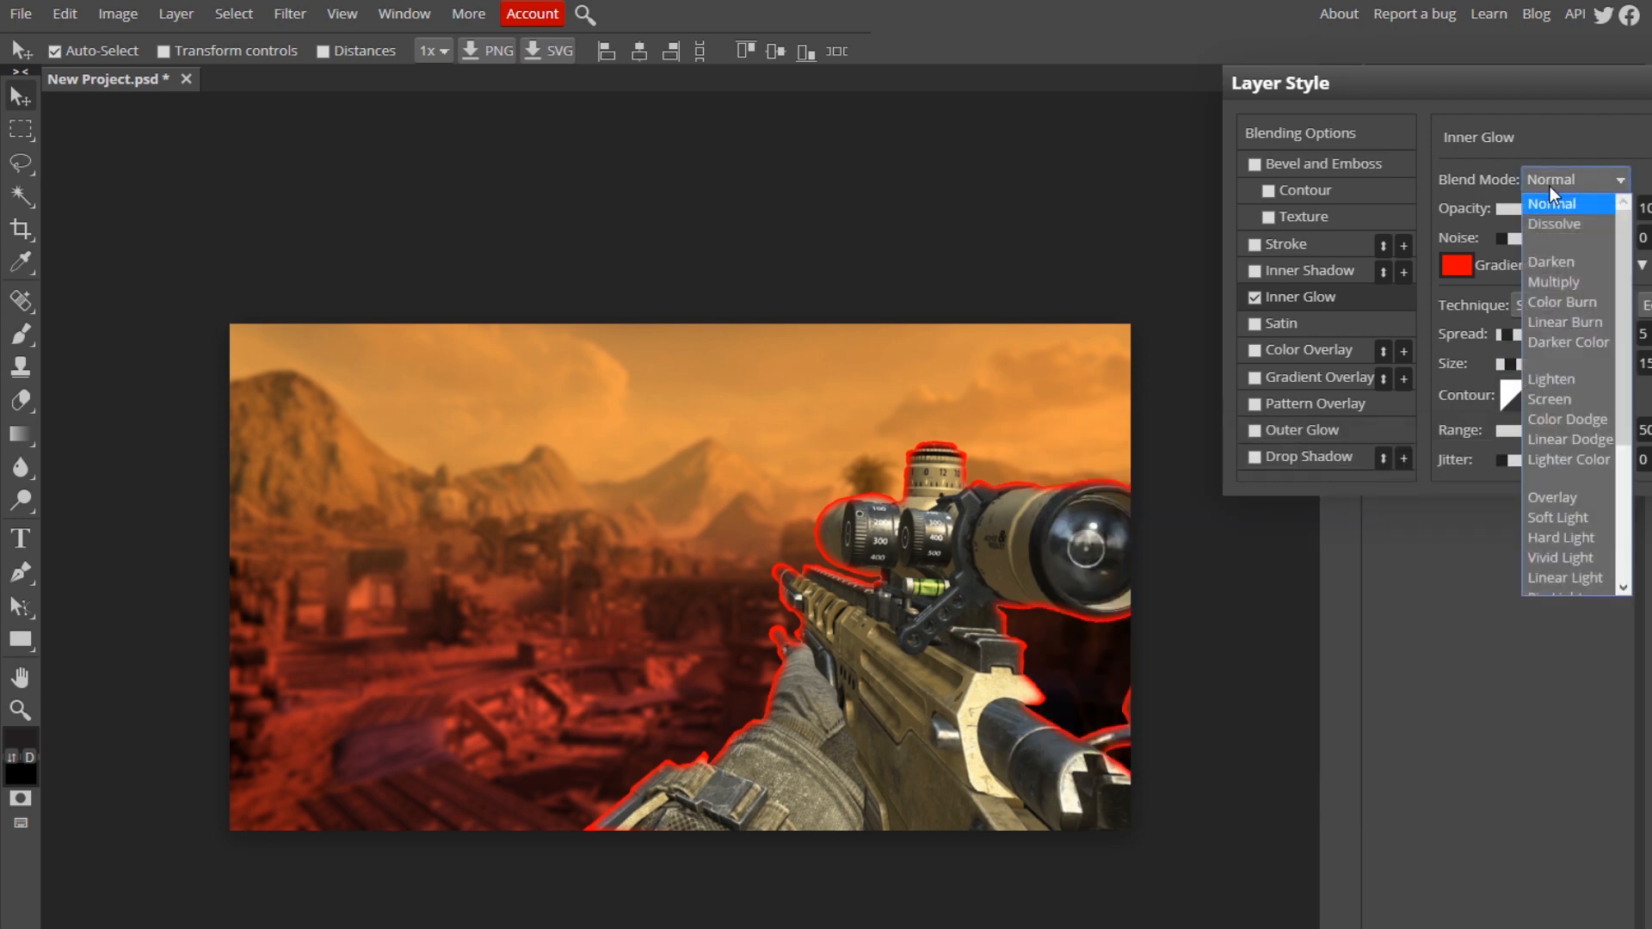
key("Escape")
left_click(1572, 281)
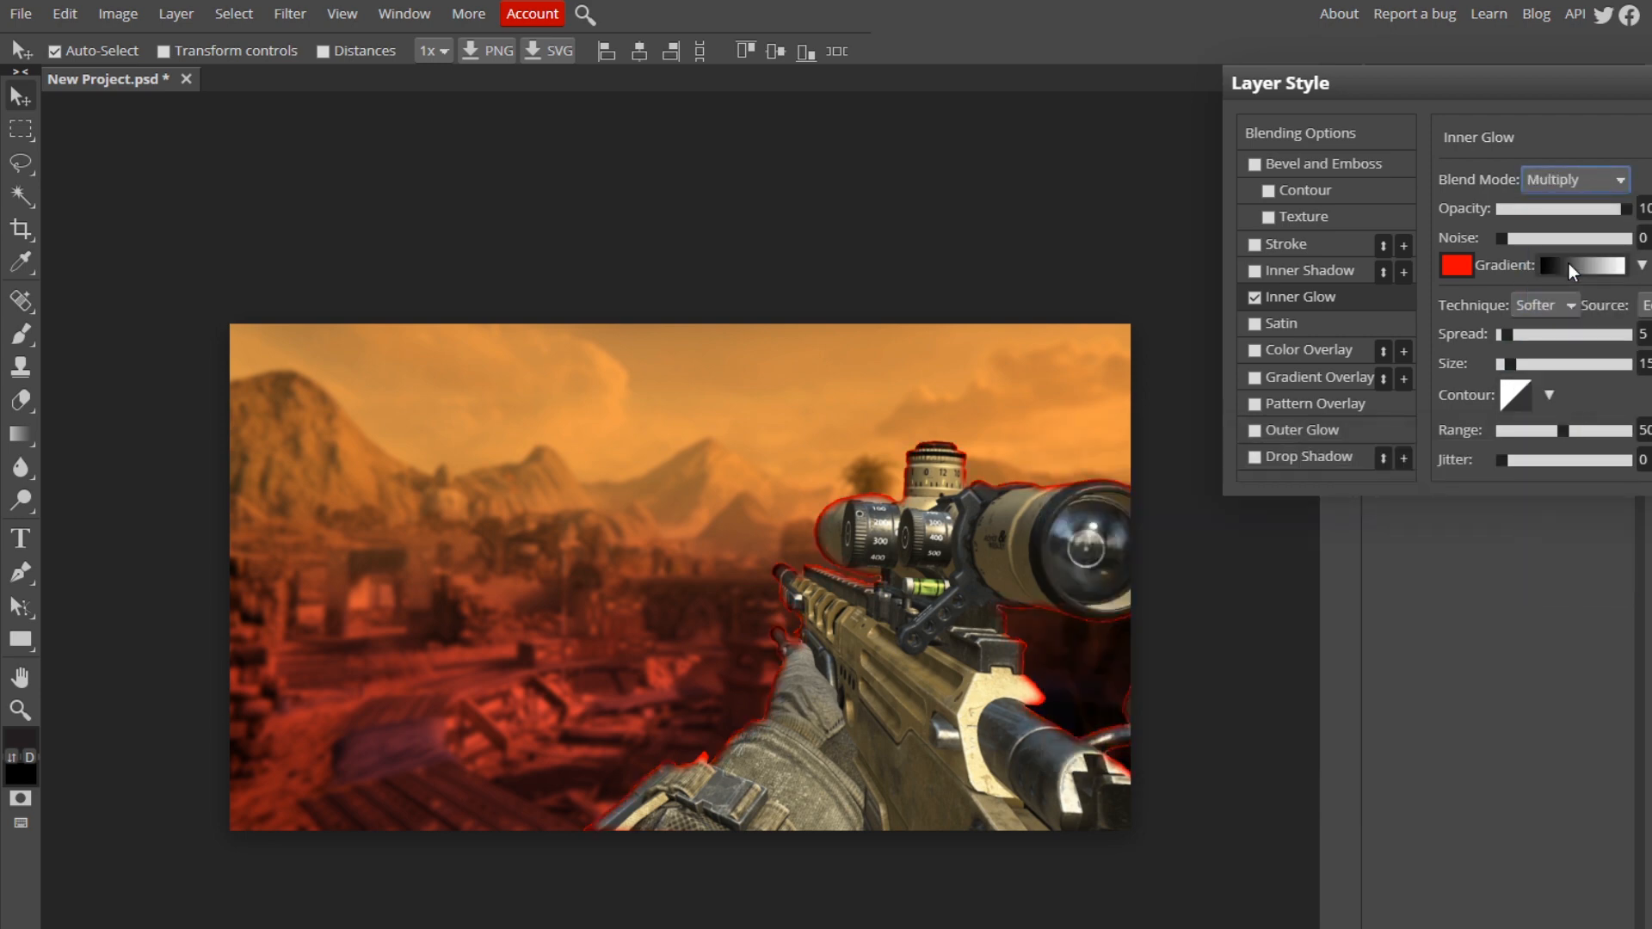
Step: Try Screen and Color Dodge blending for the Inner Glow and return it to Multiply
left_click(1580, 179)
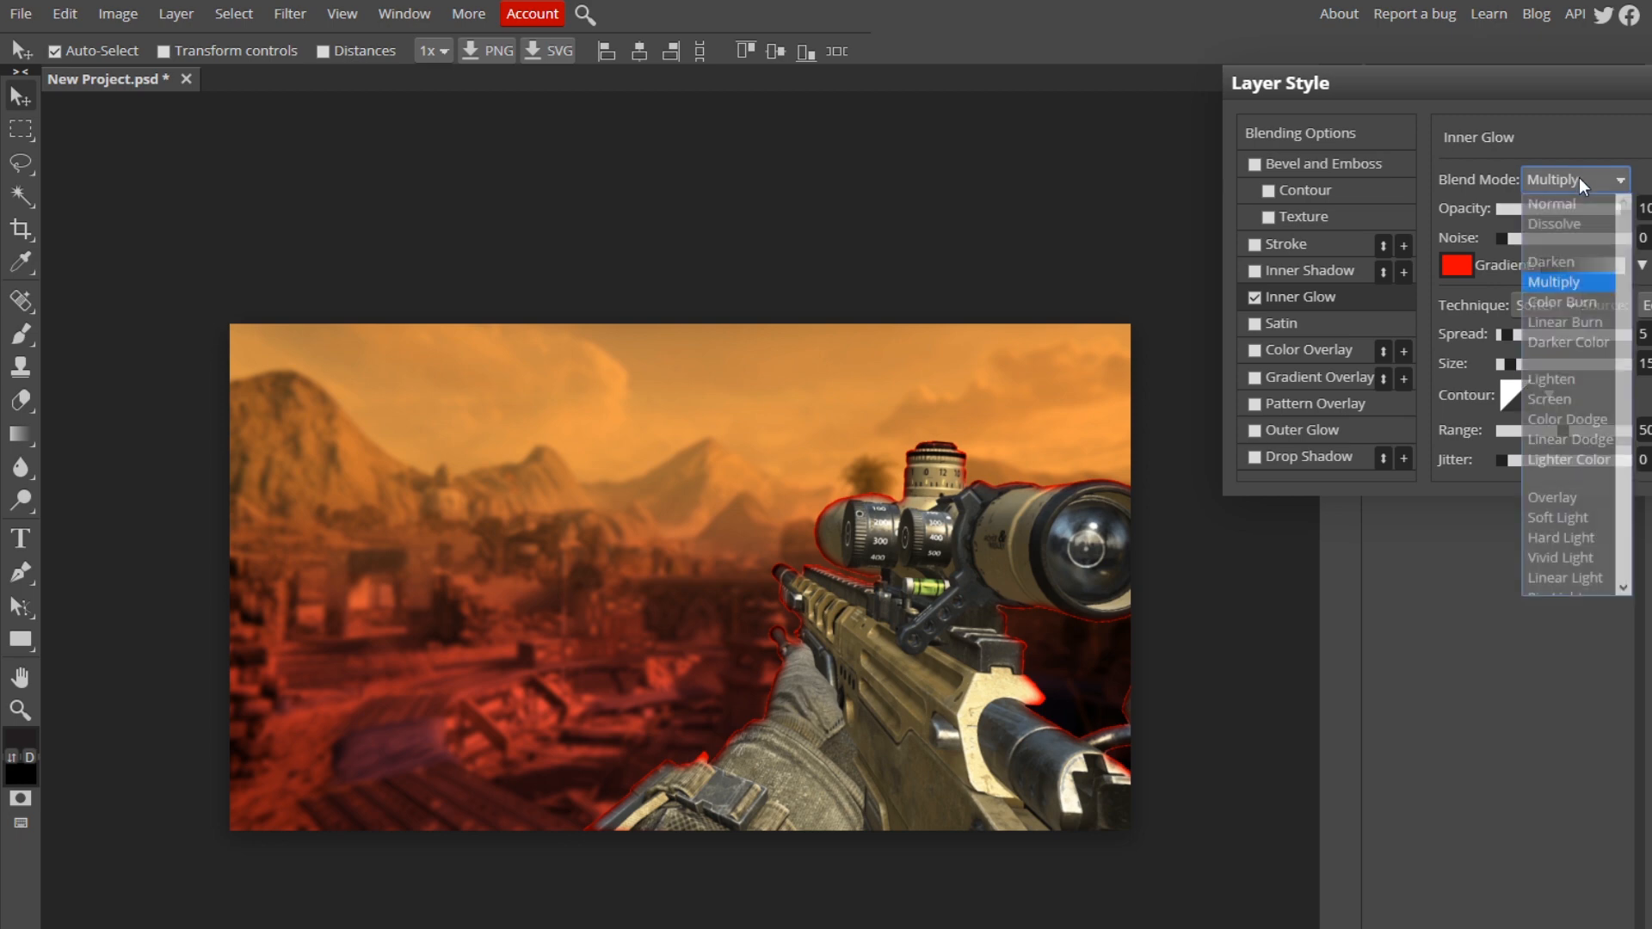
key("Escape")
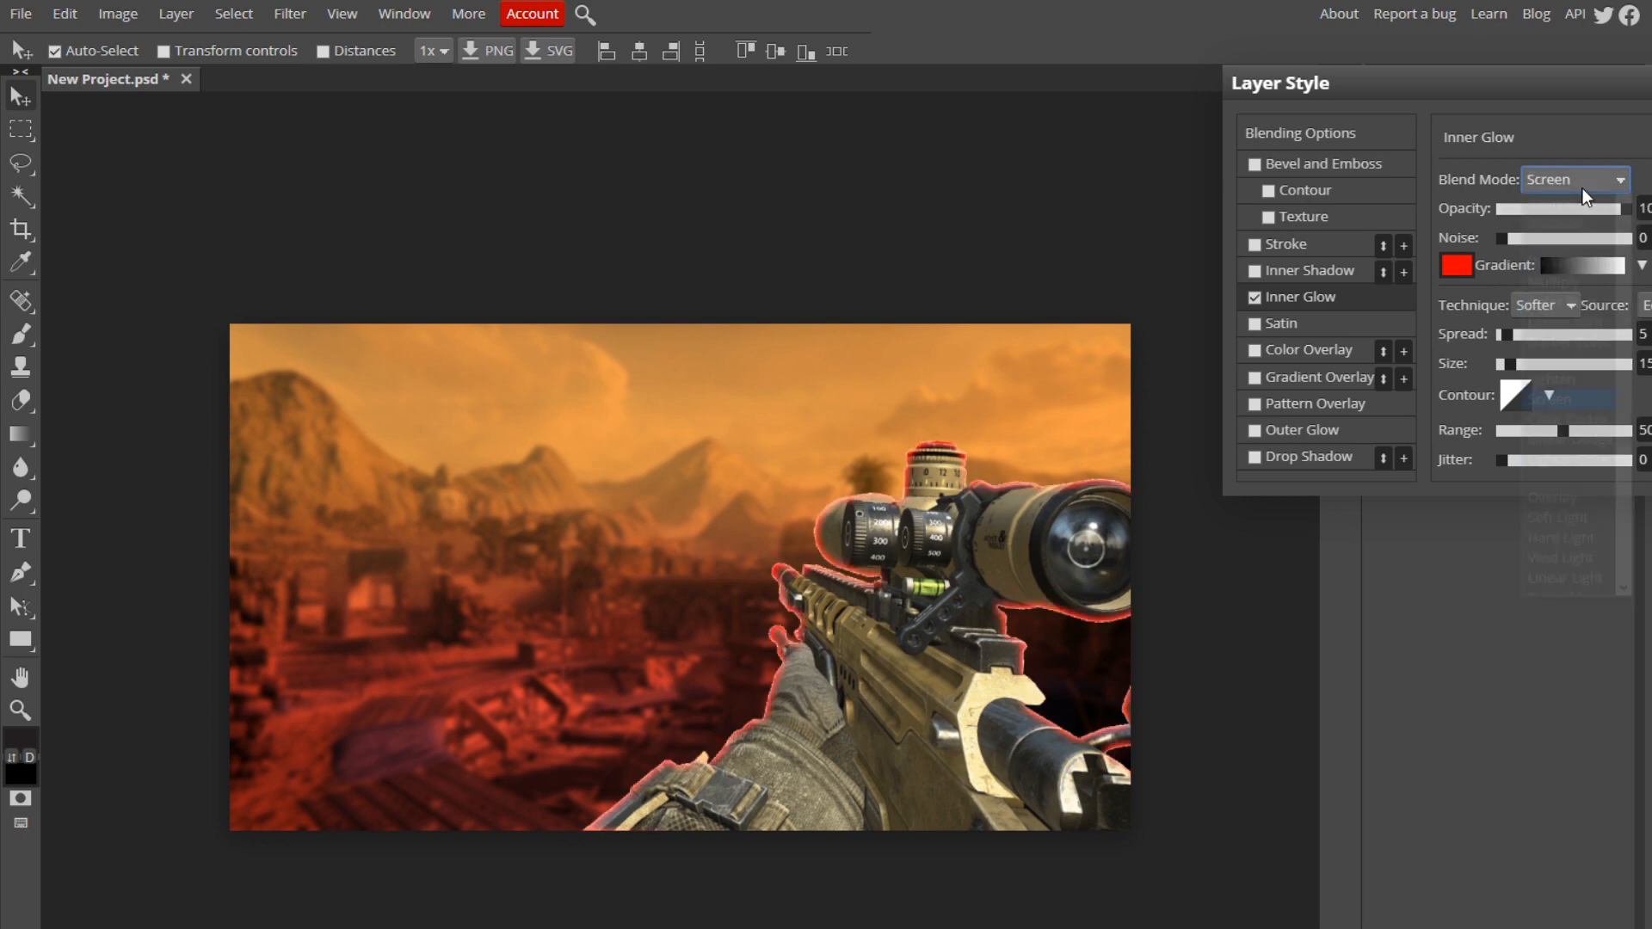
left_click(1575, 179)
left_click(1594, 422)
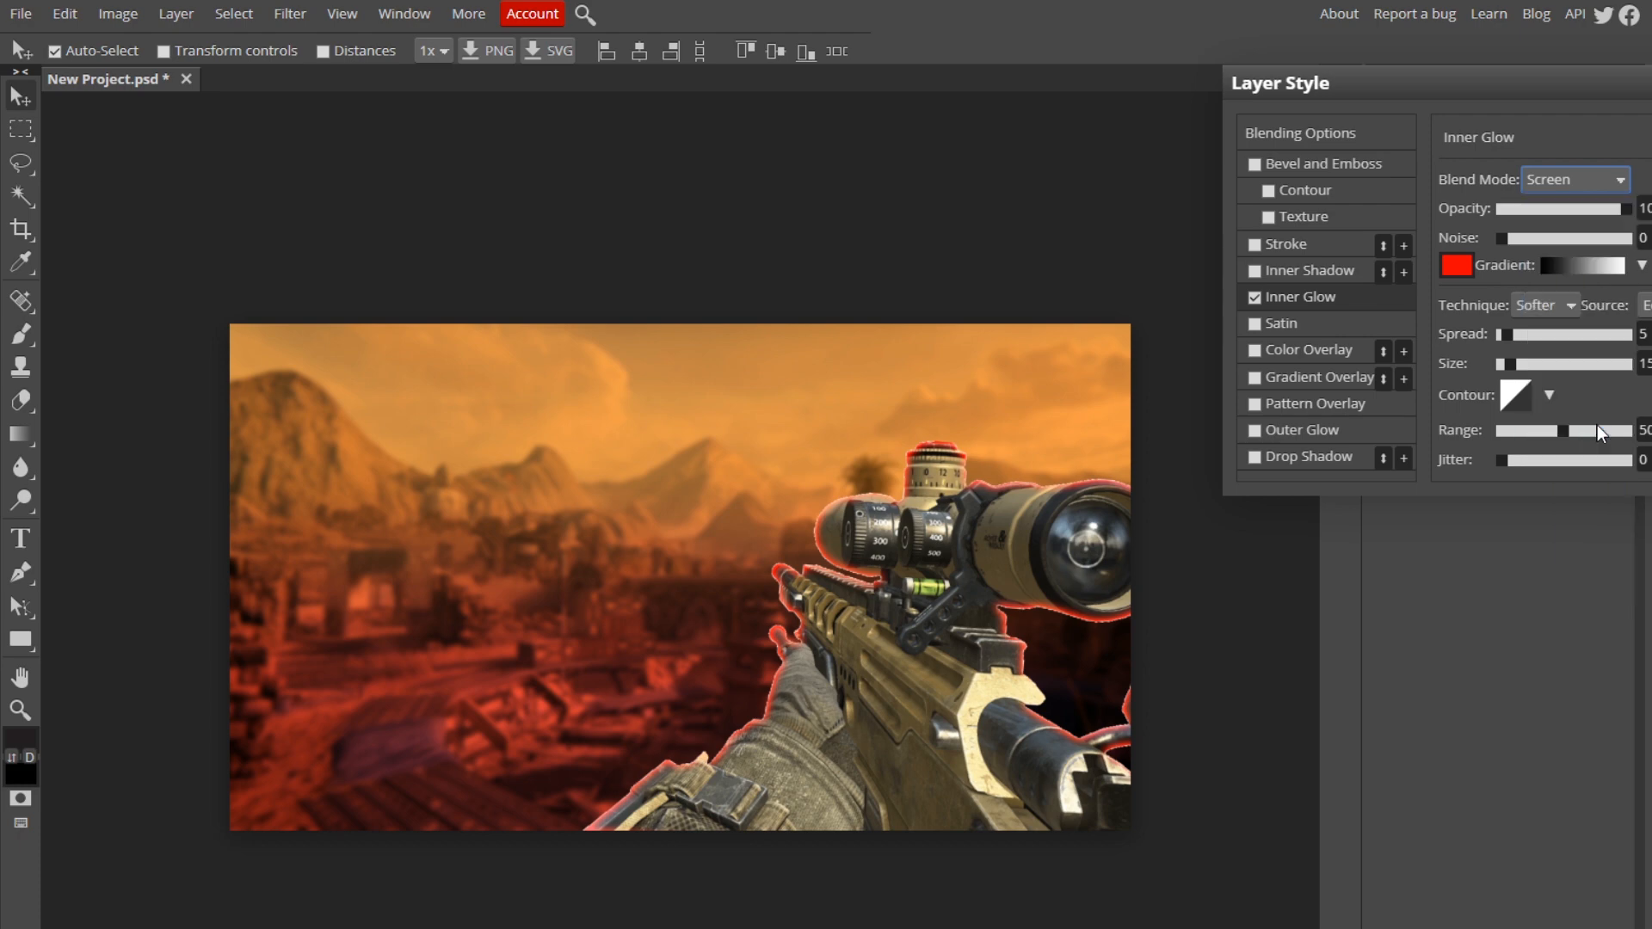
left_click(1573, 179)
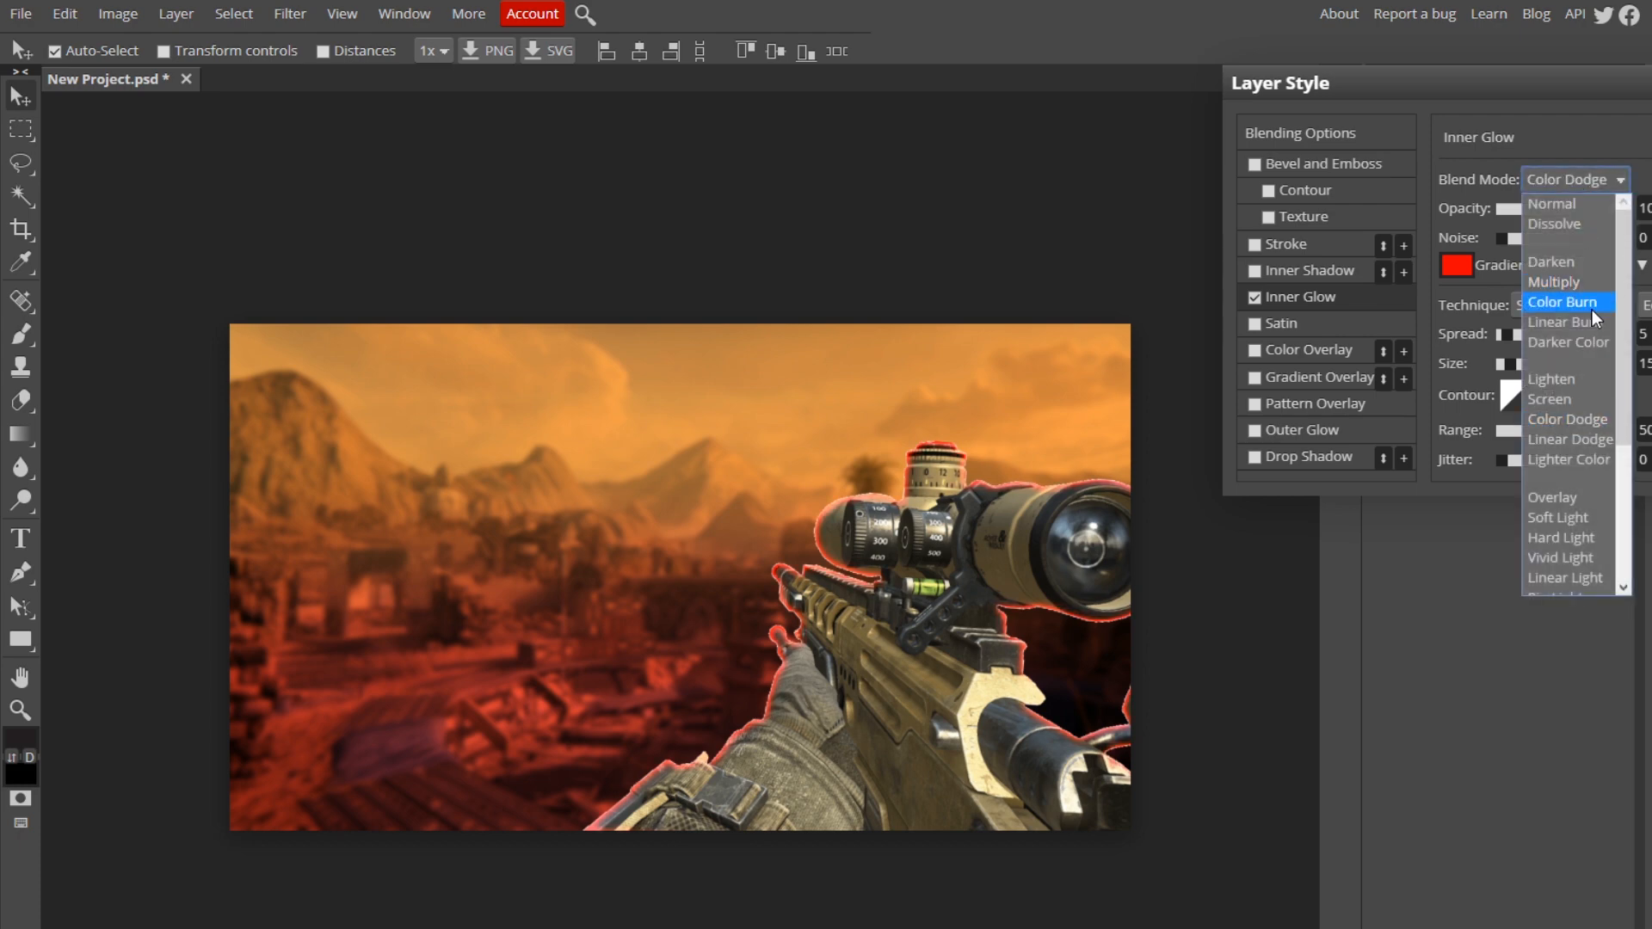
left_click(1593, 317)
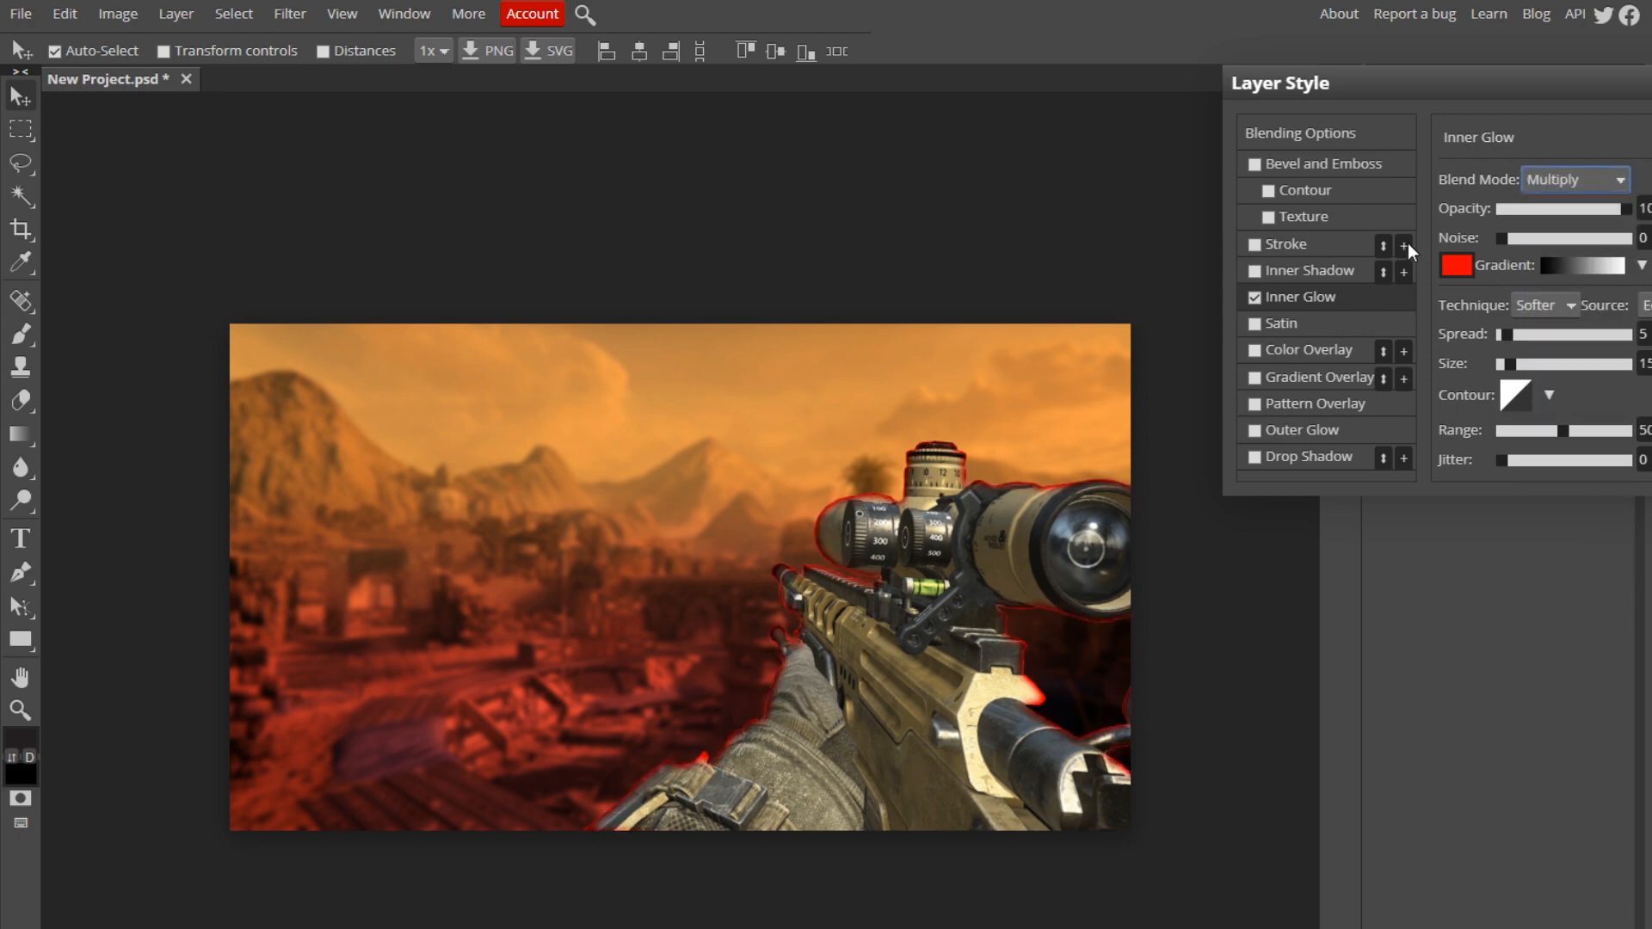
Step: Set the Inner Glow's spread to 10 and its size to 8
left_click(1514, 335)
left_click(1524, 363)
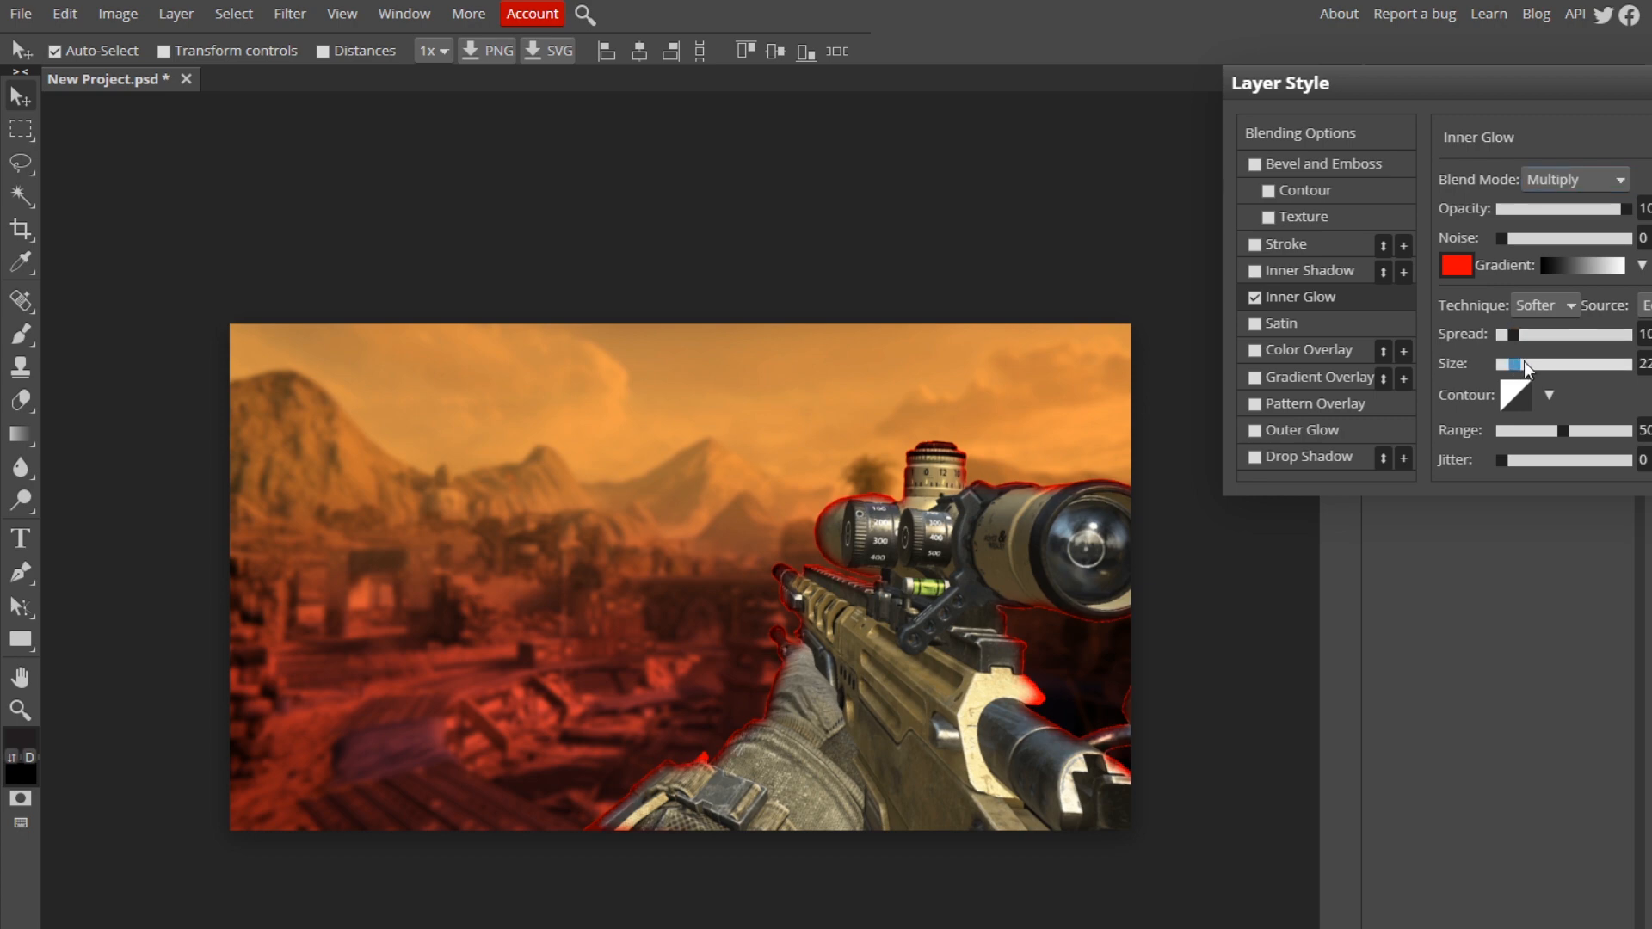
left_click_drag(1525, 365, 1510, 368)
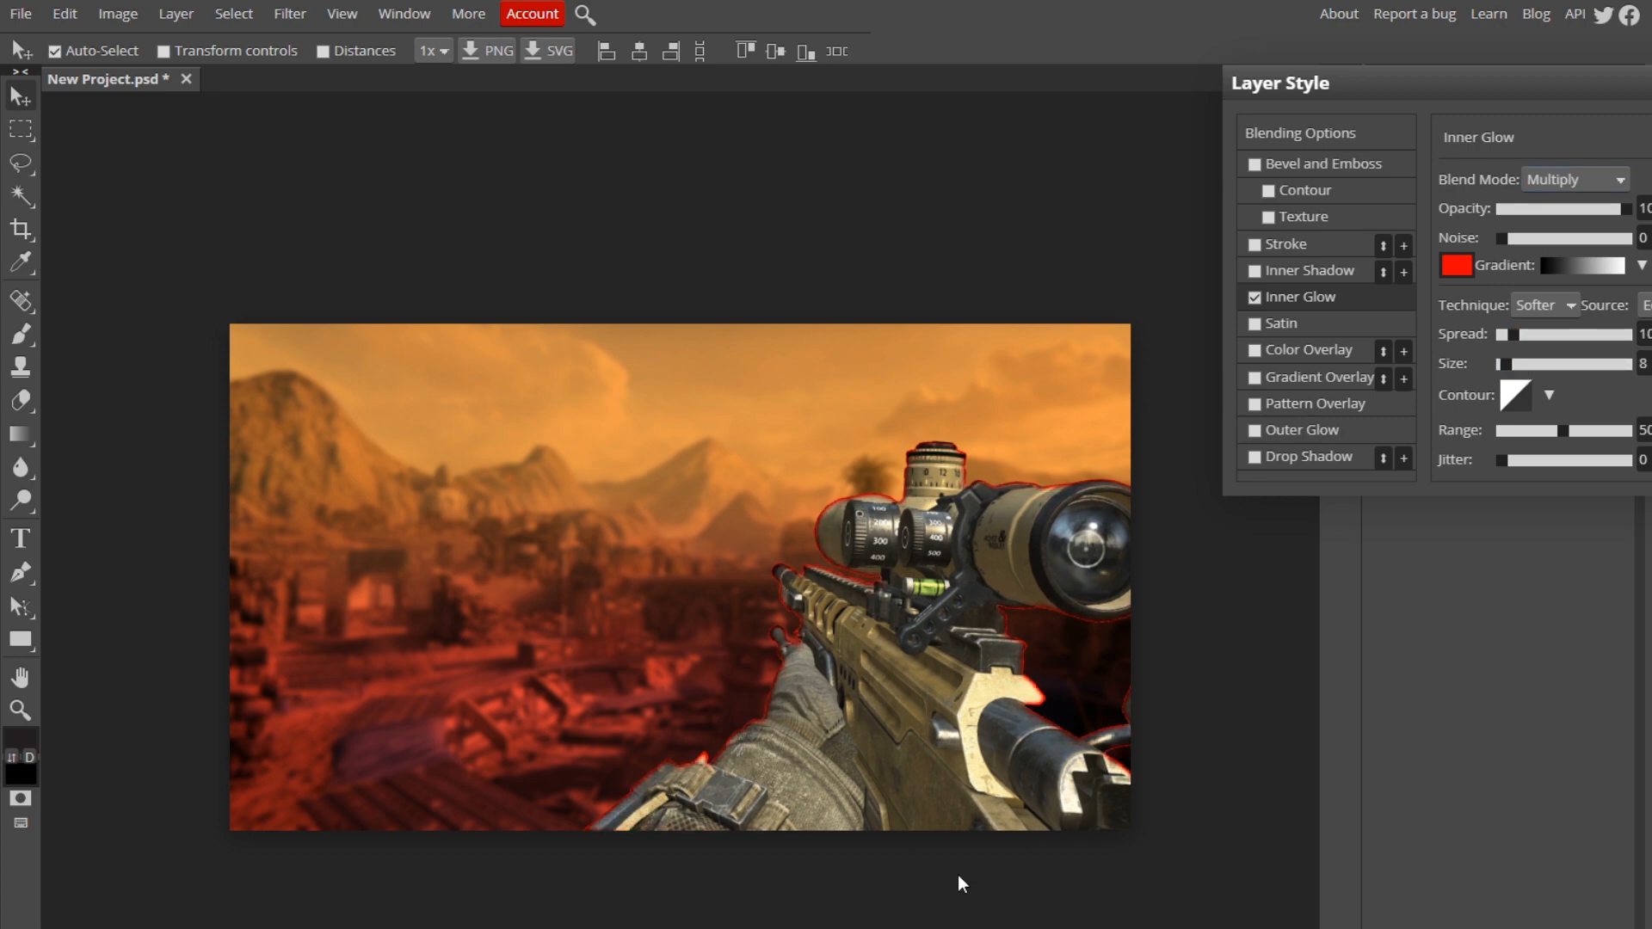
Step: Enable the red-to-orange Gradient Overlay on the rifle and set its opacity to 64%
left_click(1256, 378)
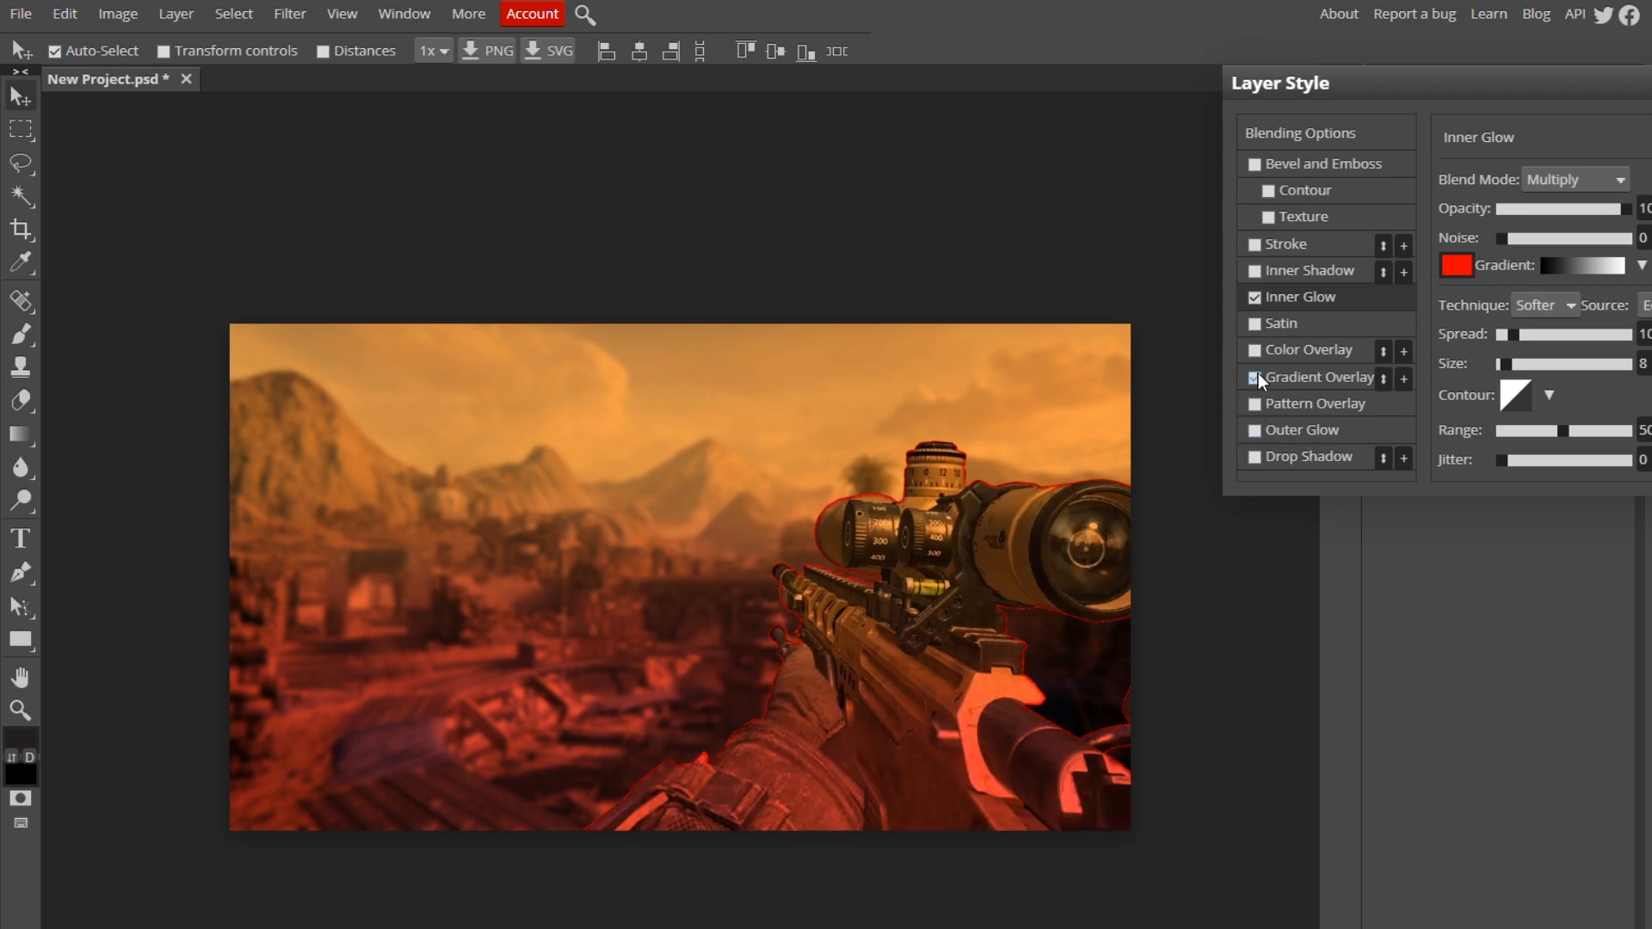
left_click(1310, 377)
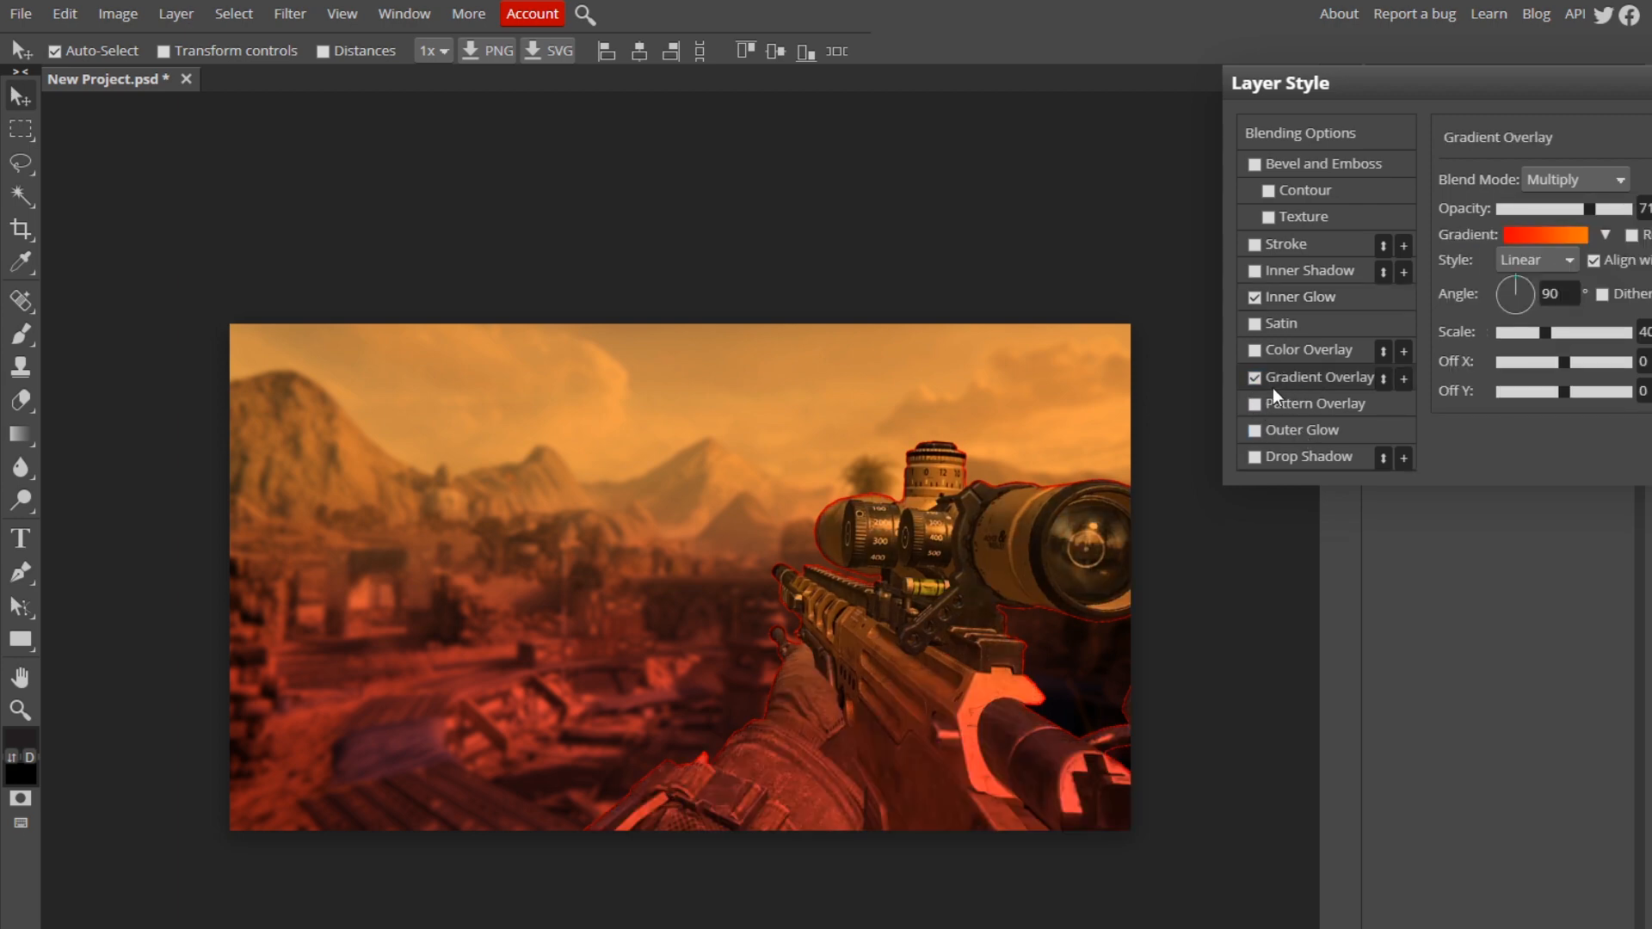
mouse_move(1566, 205)
left_mouse_down()
mouse_move(1519, 204)
mouse_move(1627, 207)
mouse_move(1588, 212)
left_mouse_up()
Step: Try Normal, Darken and Multiply blending for the rifle's Gradient Overlay and settle on Color Burn
left_click(1575, 180)
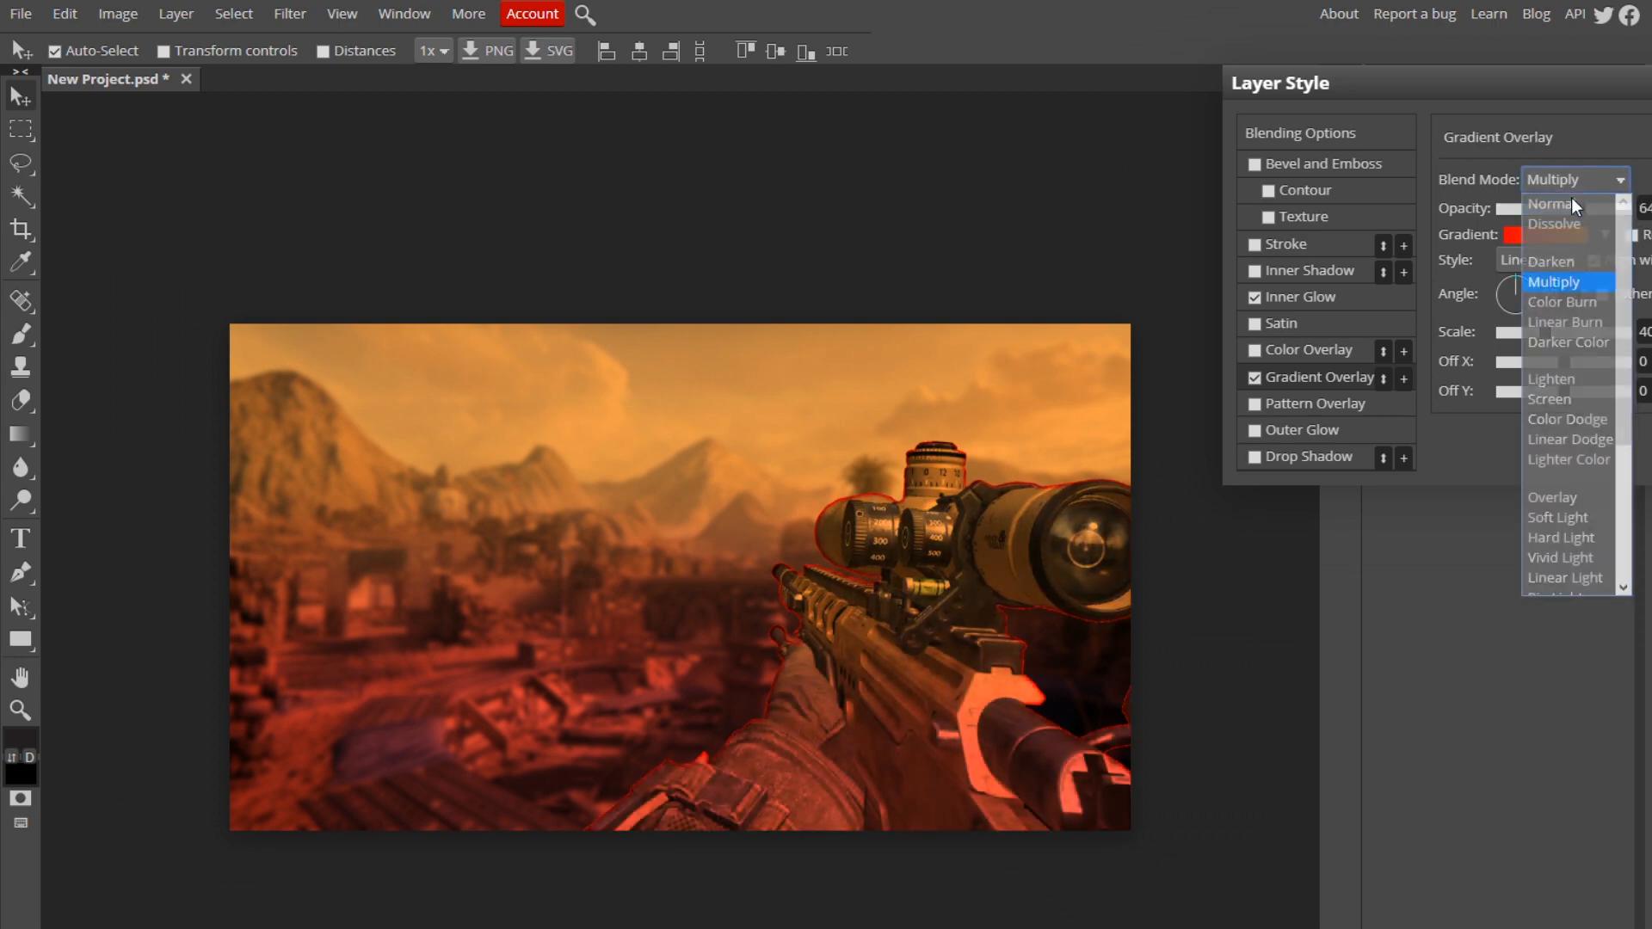
left_click(1571, 199)
left_click(1578, 179)
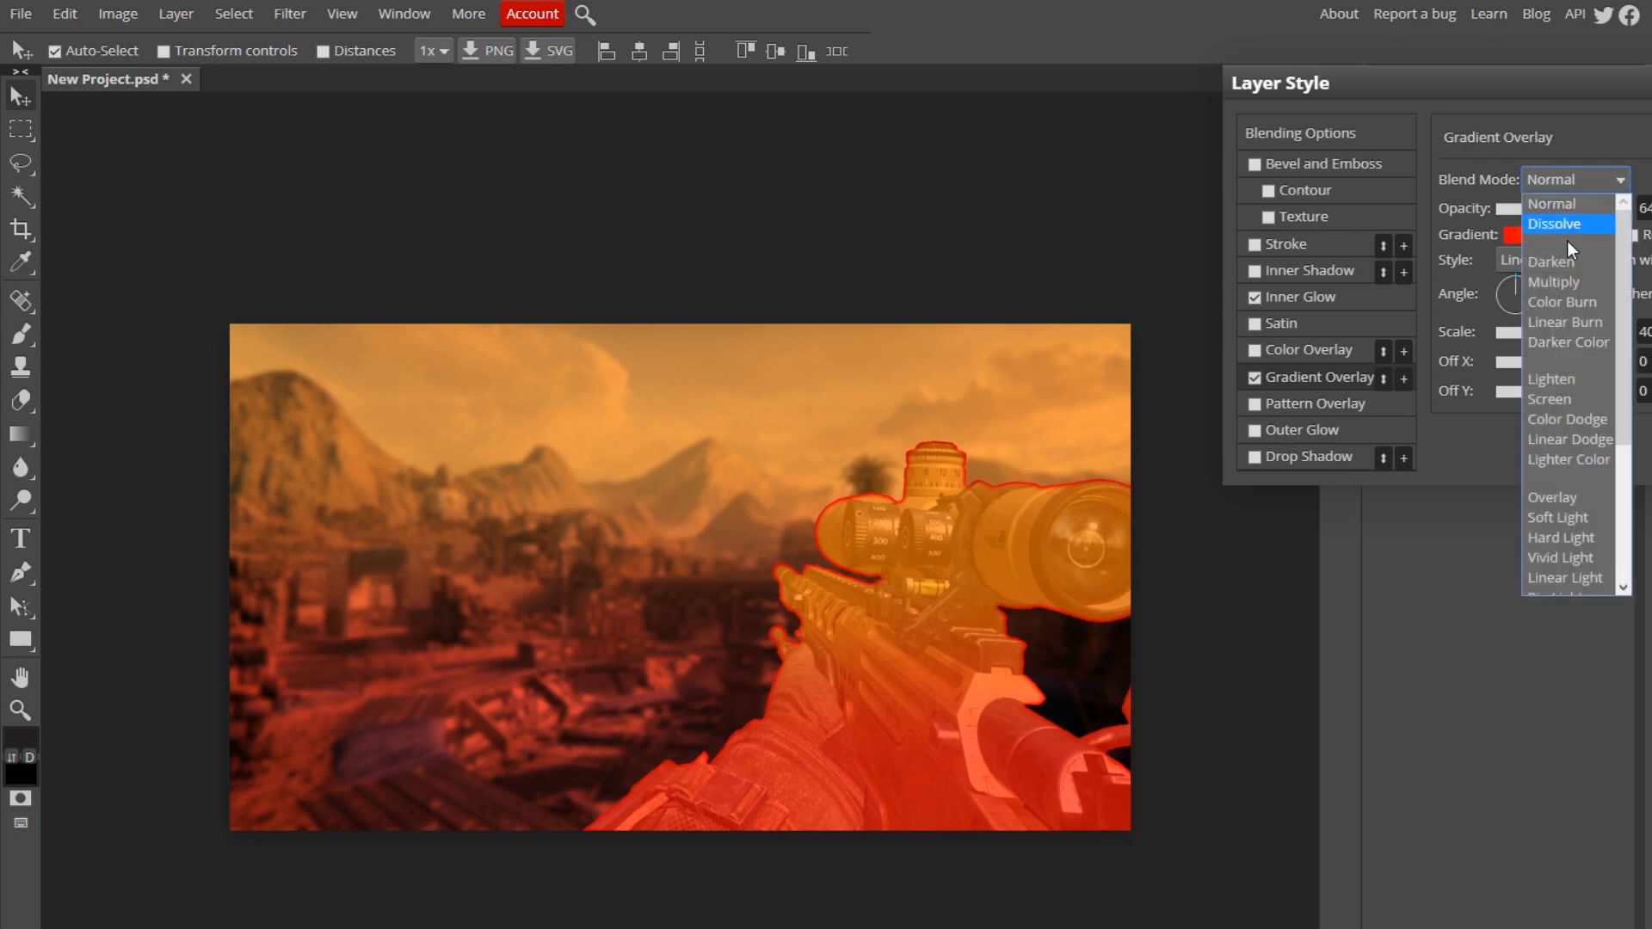
left_click(1563, 260)
left_click(1562, 179)
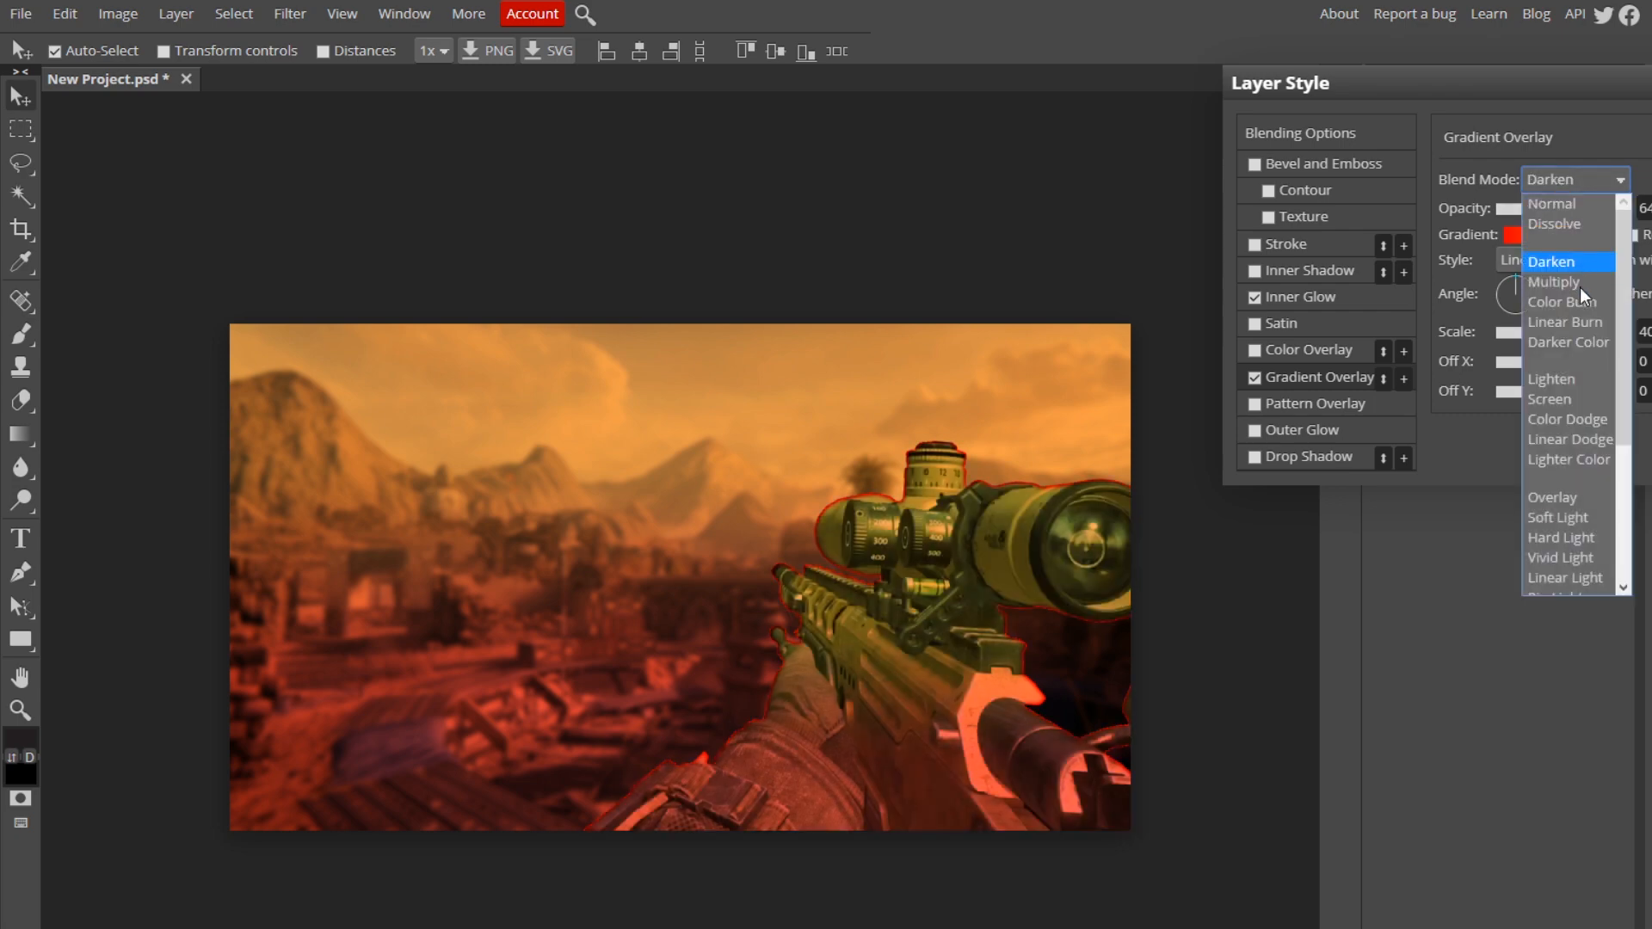
left_click(1580, 284)
left_click(1565, 181)
left_click(1588, 301)
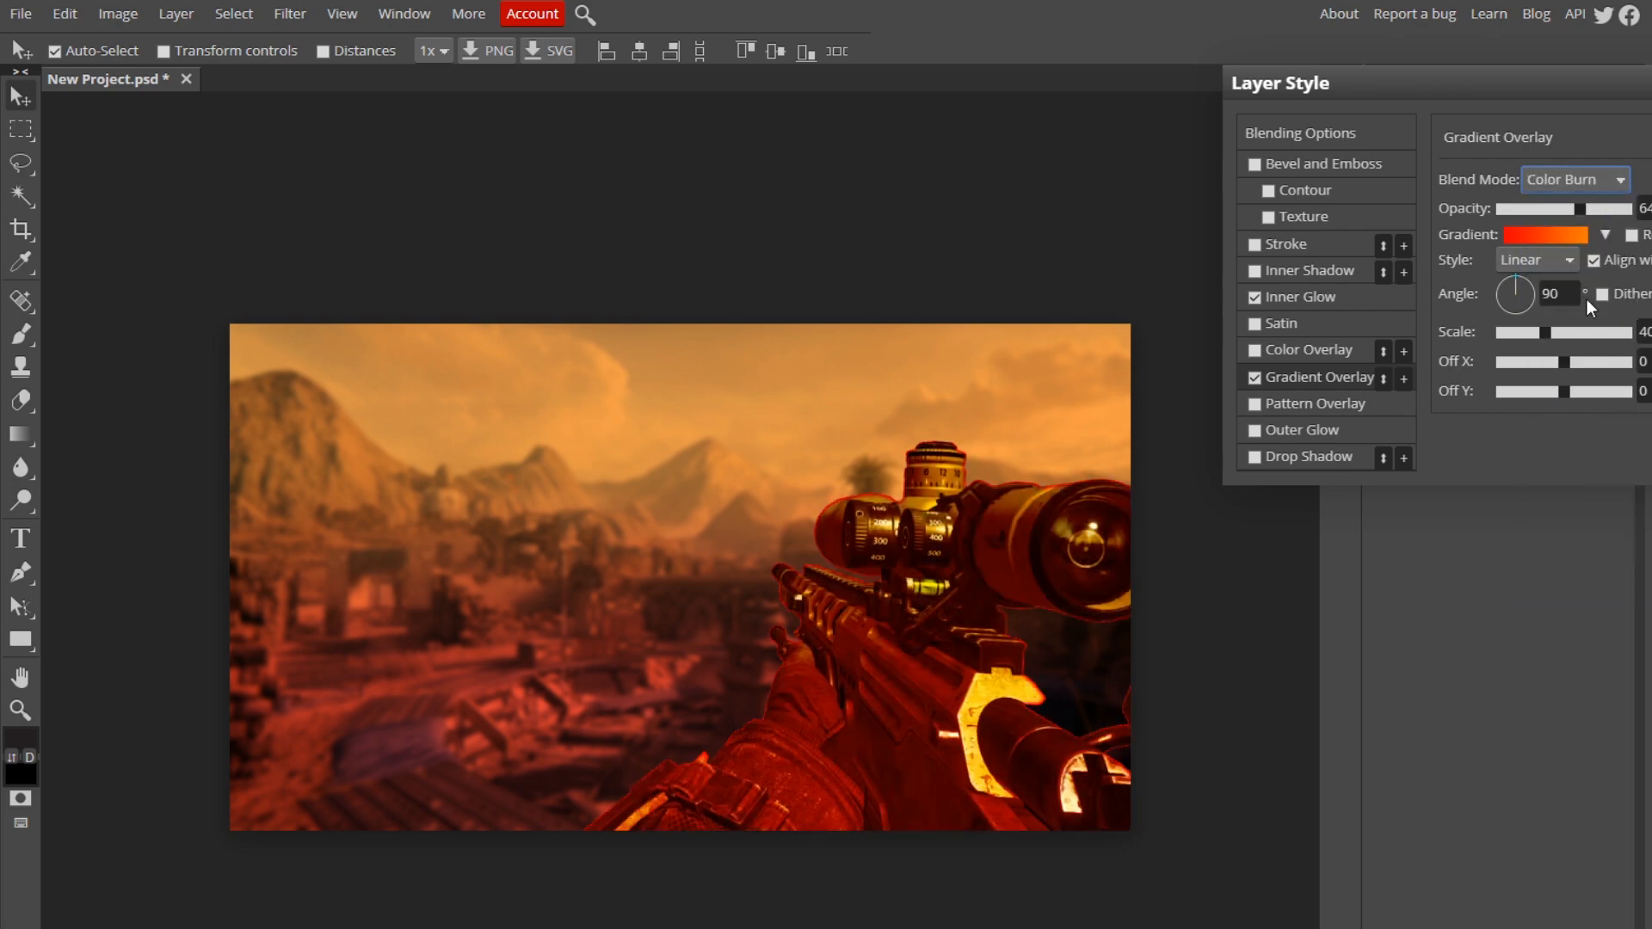
Step: Lower the Gradient Overlay's opacity to 26% and its scale to about 10%
left_click_drag(1579, 209, 1535, 207)
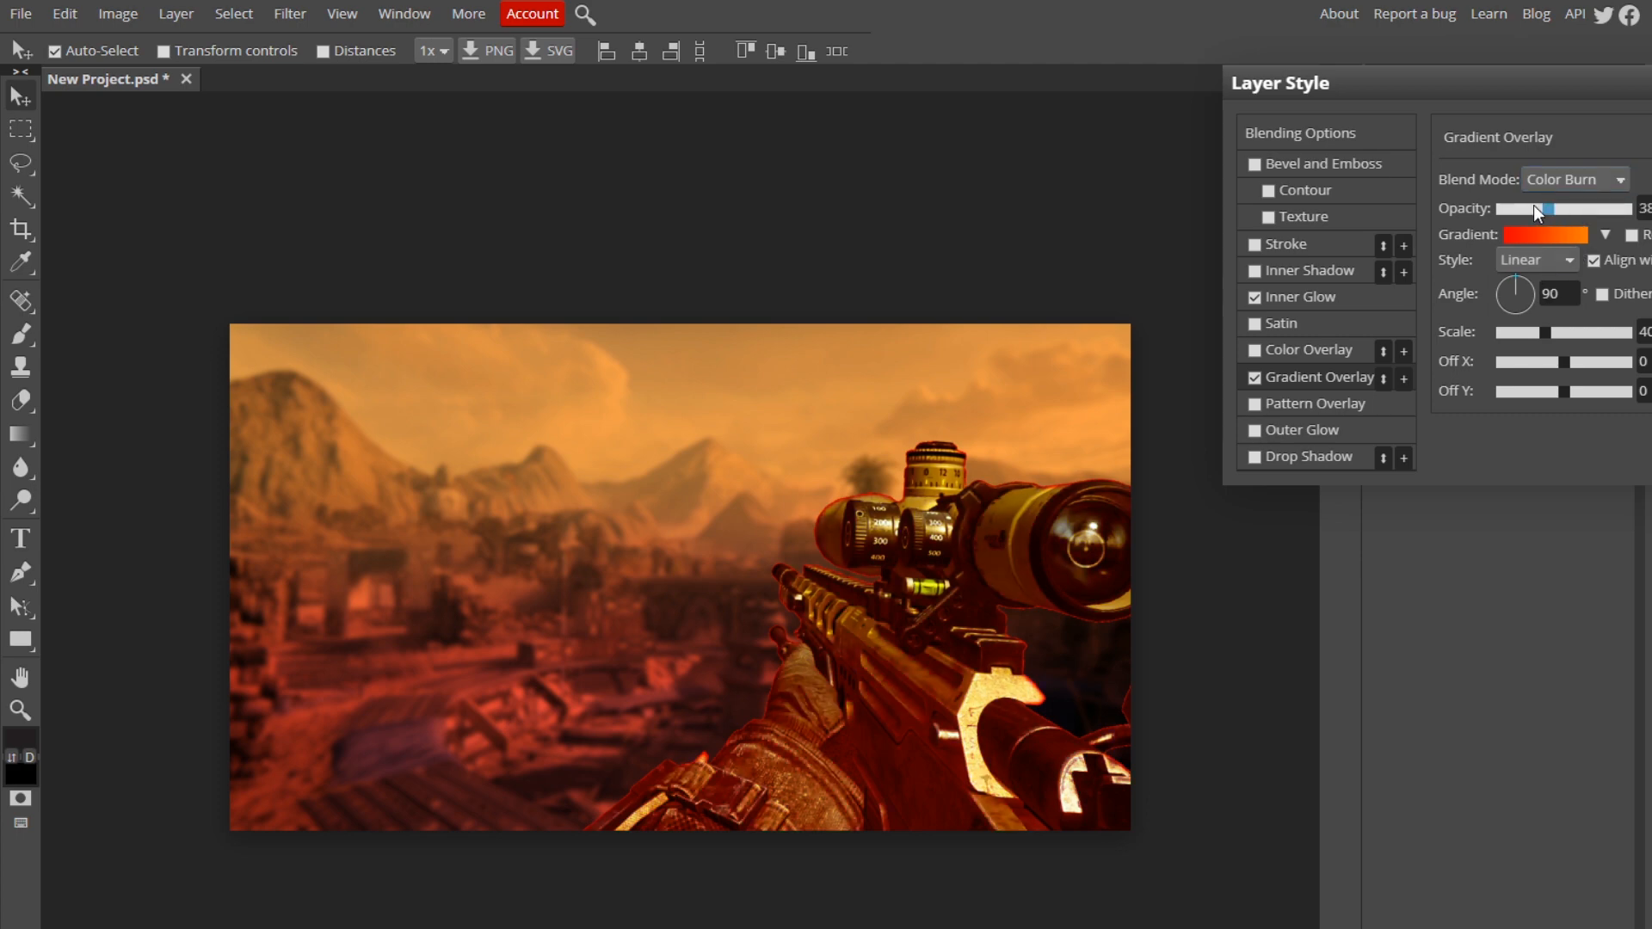
left_click_drag(1541, 331, 1523, 329)
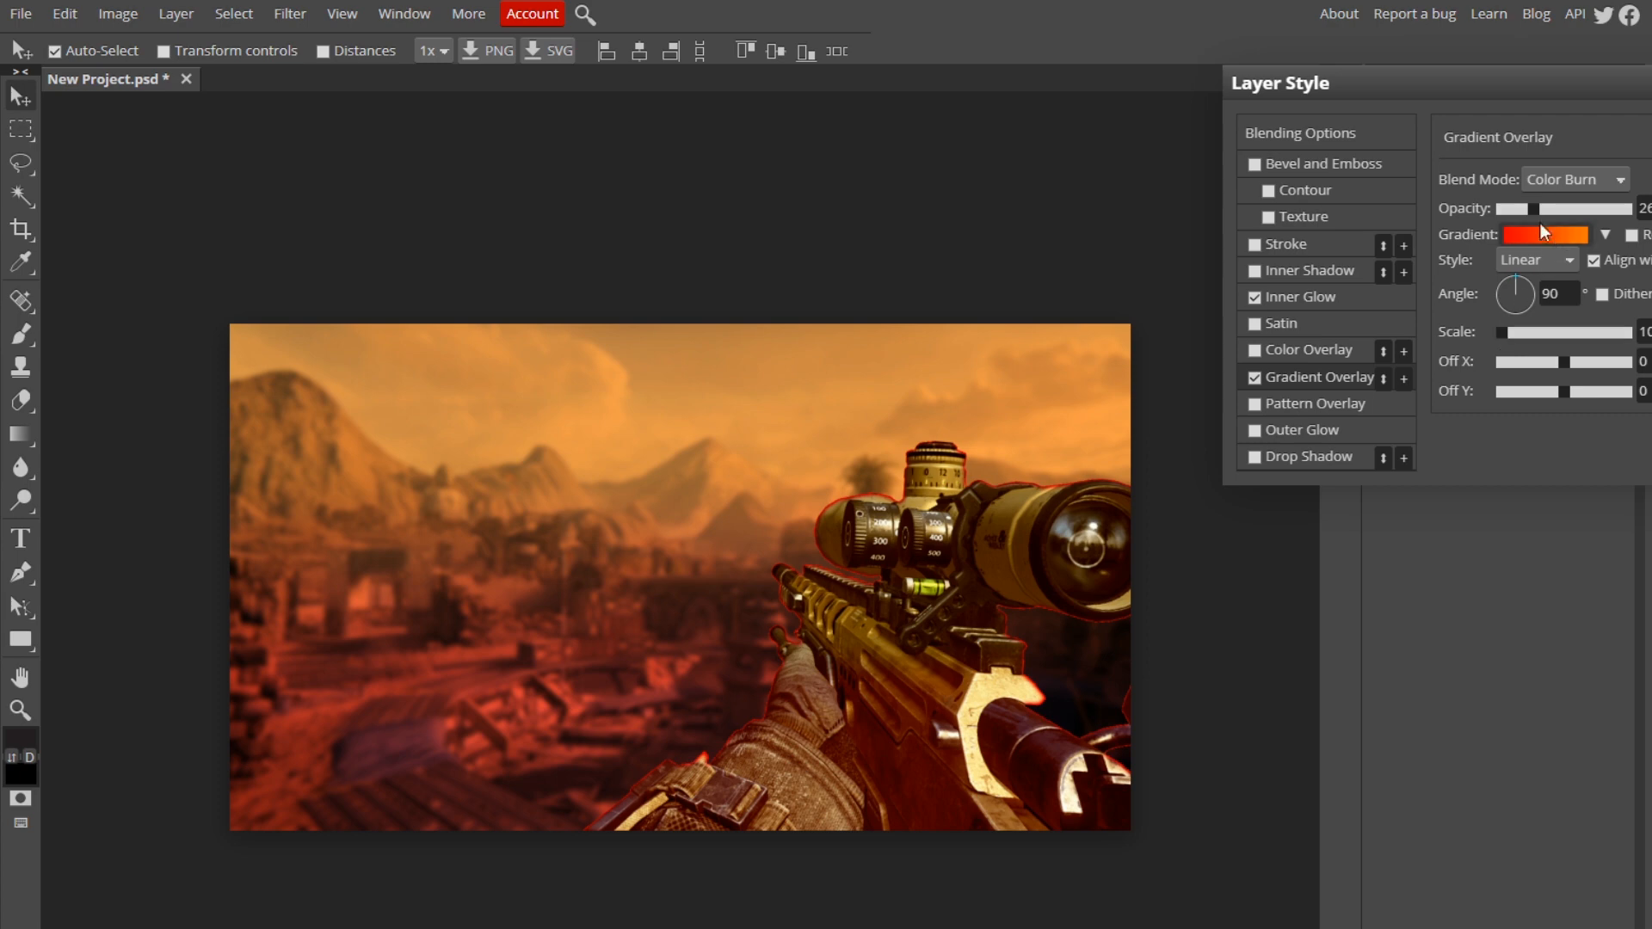
mouse_move(1534, 209)
left_mouse_down()
mouse_move(1519, 207)
mouse_move(1537, 203)
left_mouse_up()
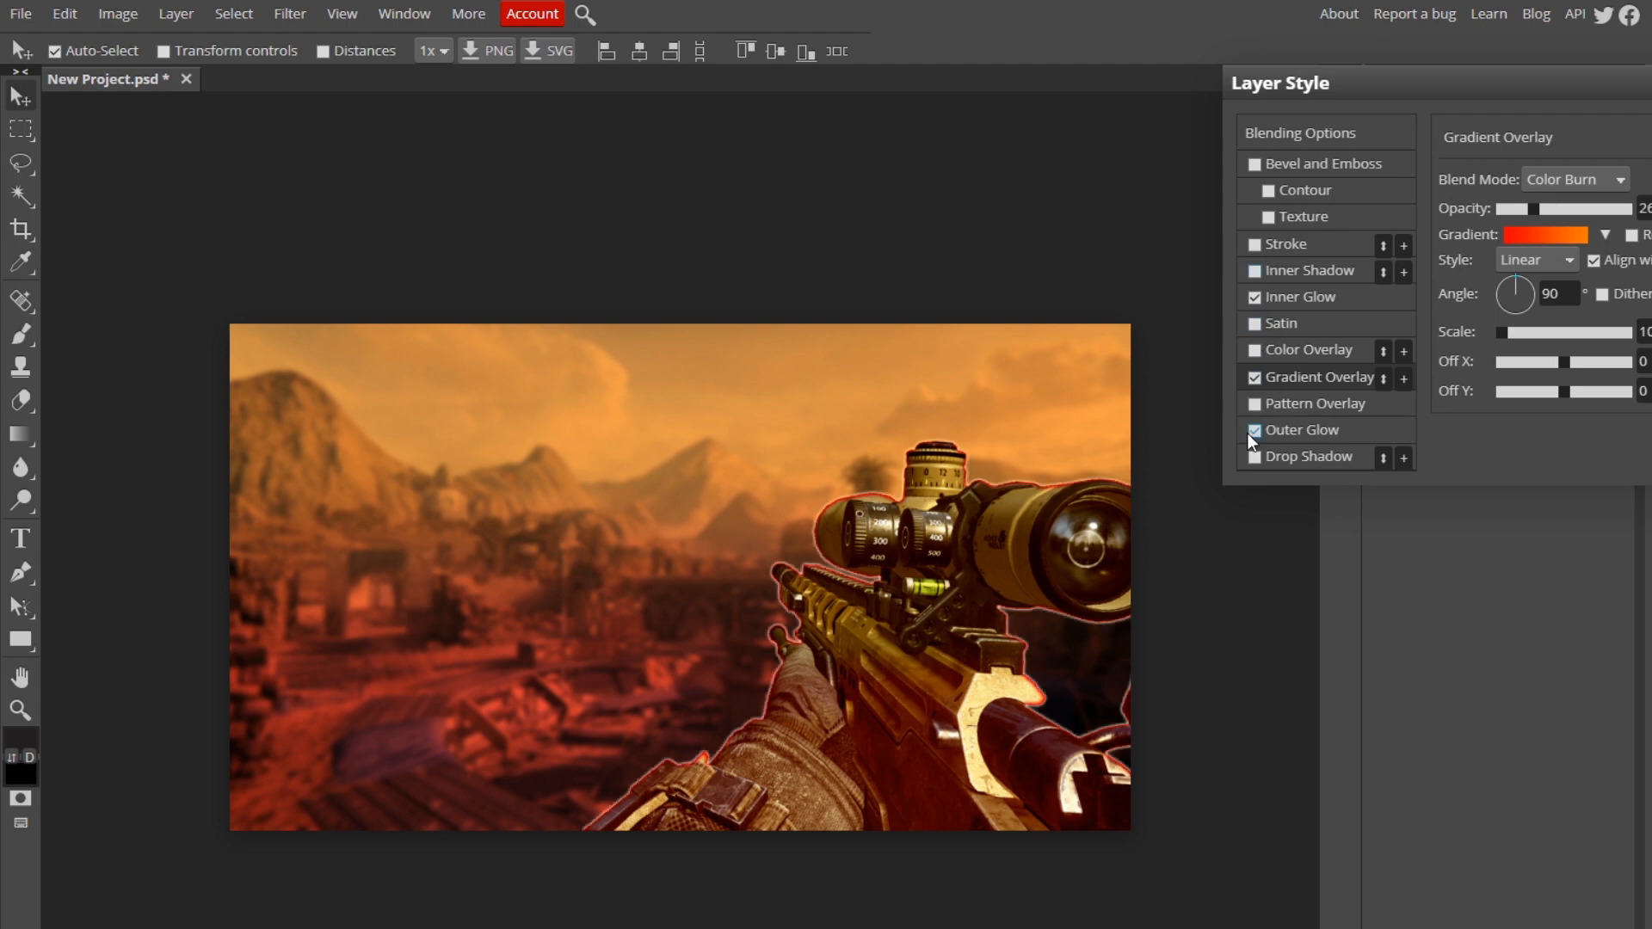
Step: Enable an Outer Glow on the rifle and set its colour to pure red (ff0000)
left_click(1300, 430)
left_click(1458, 266)
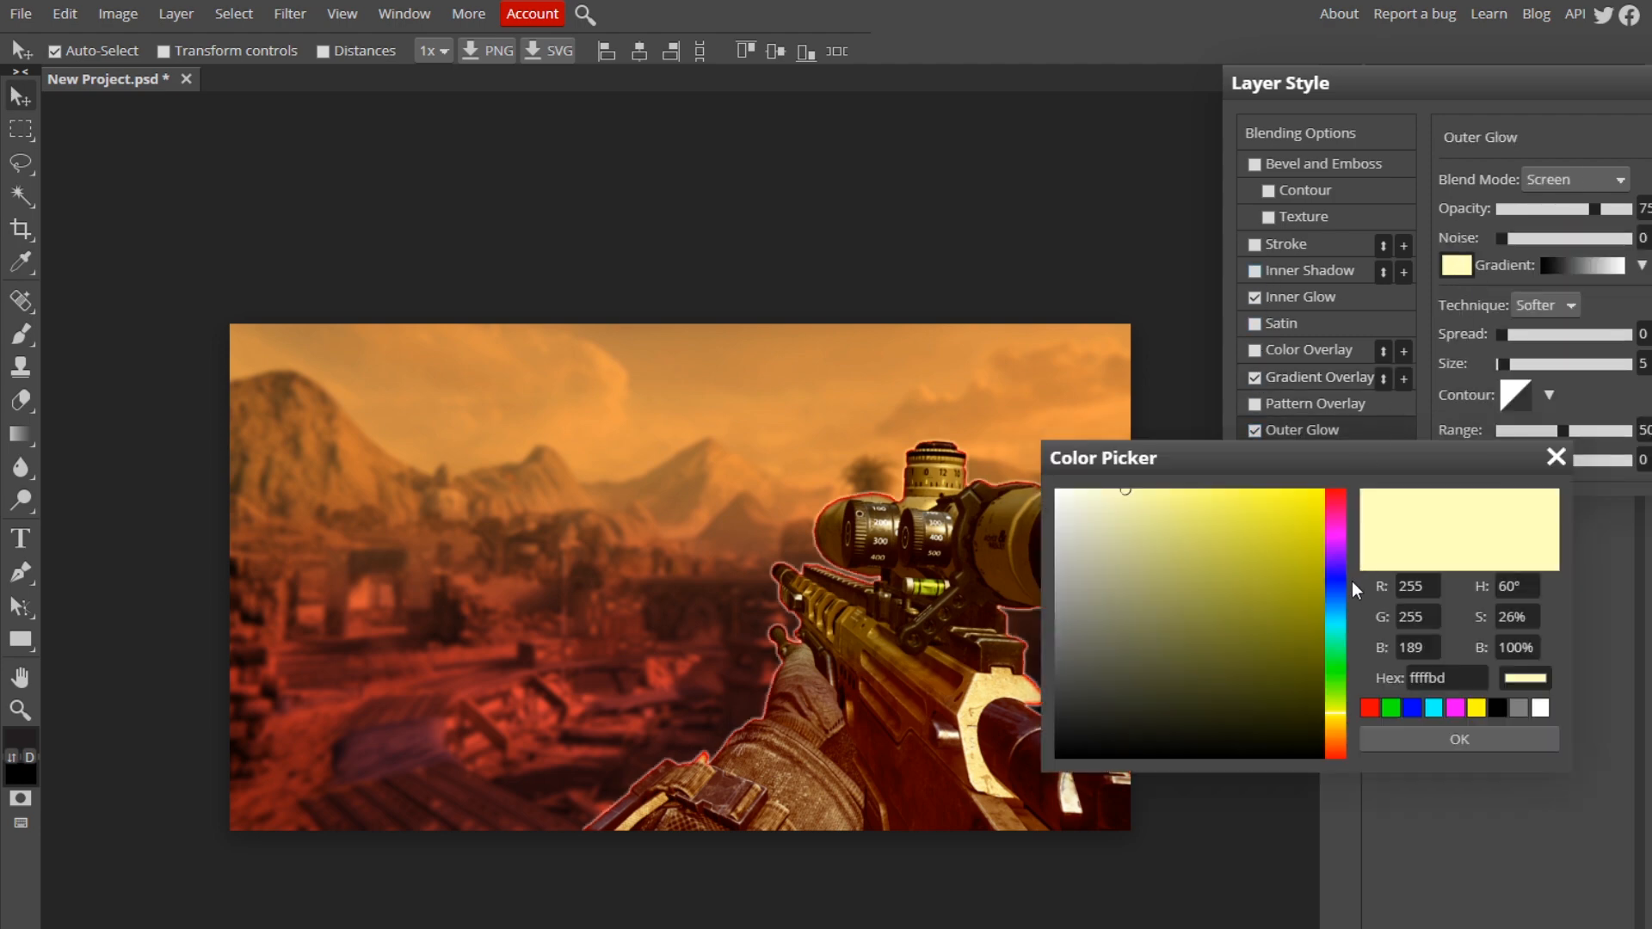
mouse_move(1337, 526)
left_mouse_down()
mouse_move(1310, 483)
mouse_move(1477, 428)
left_mouse_up()
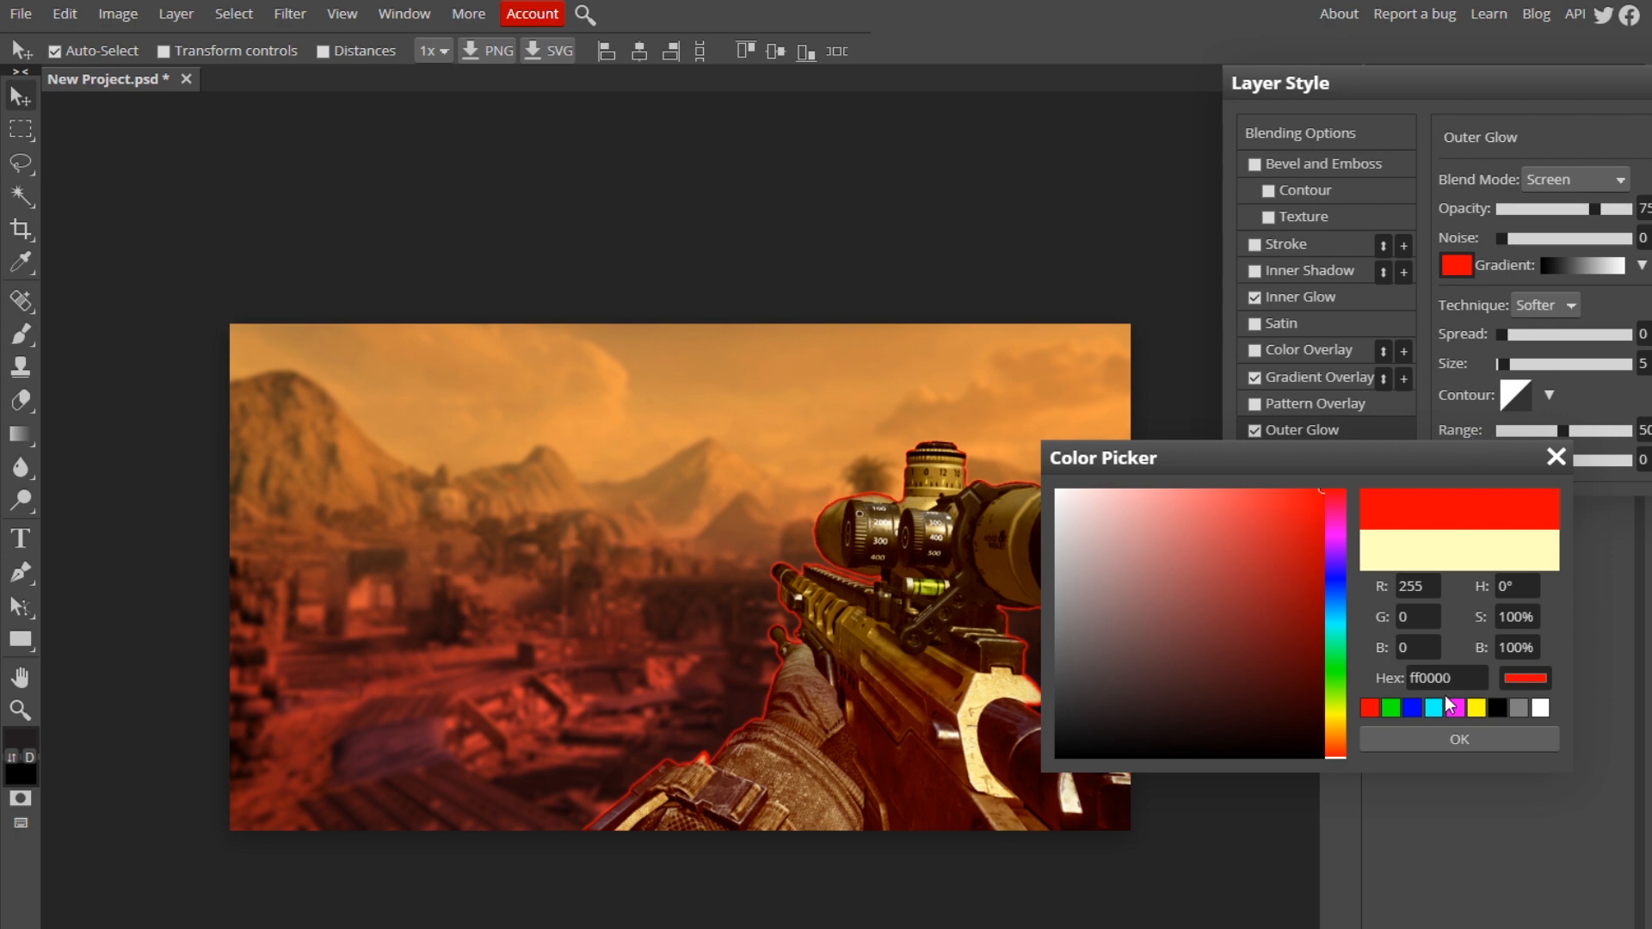
left_click(1460, 739)
Step: Set the Outer Glow to Normal blending, 100% opacity, spread 8 and size 5, and compare the rifle with and without it
left_click(1585, 182)
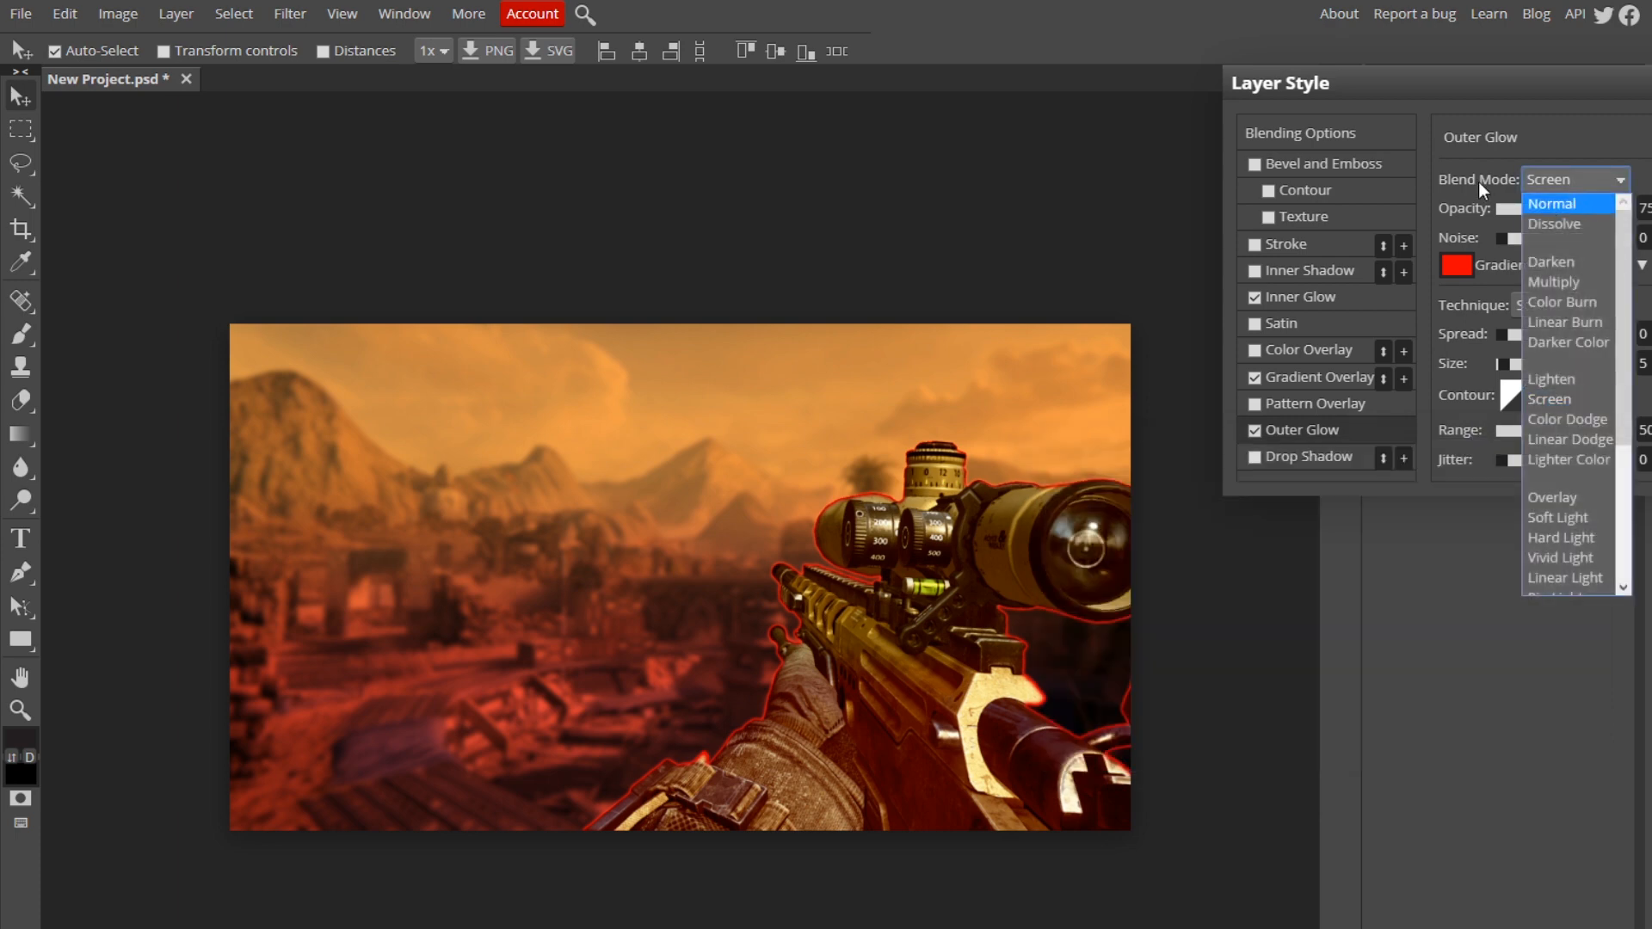
left_click(1606, 205)
left_click(1629, 214)
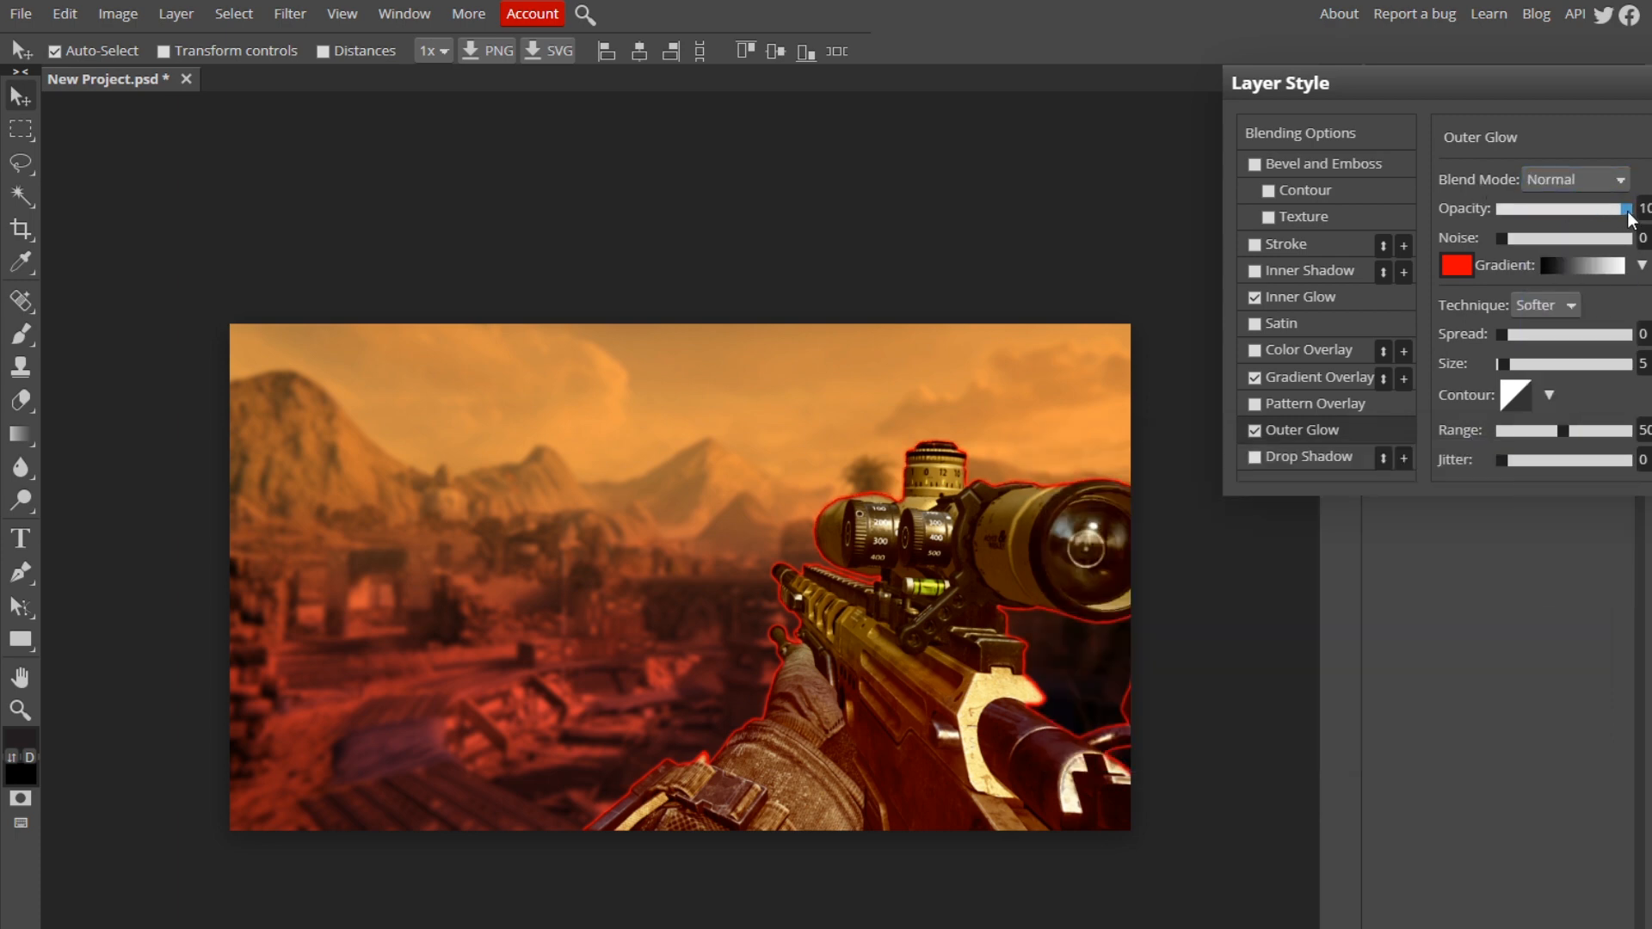
left_click(1514, 339)
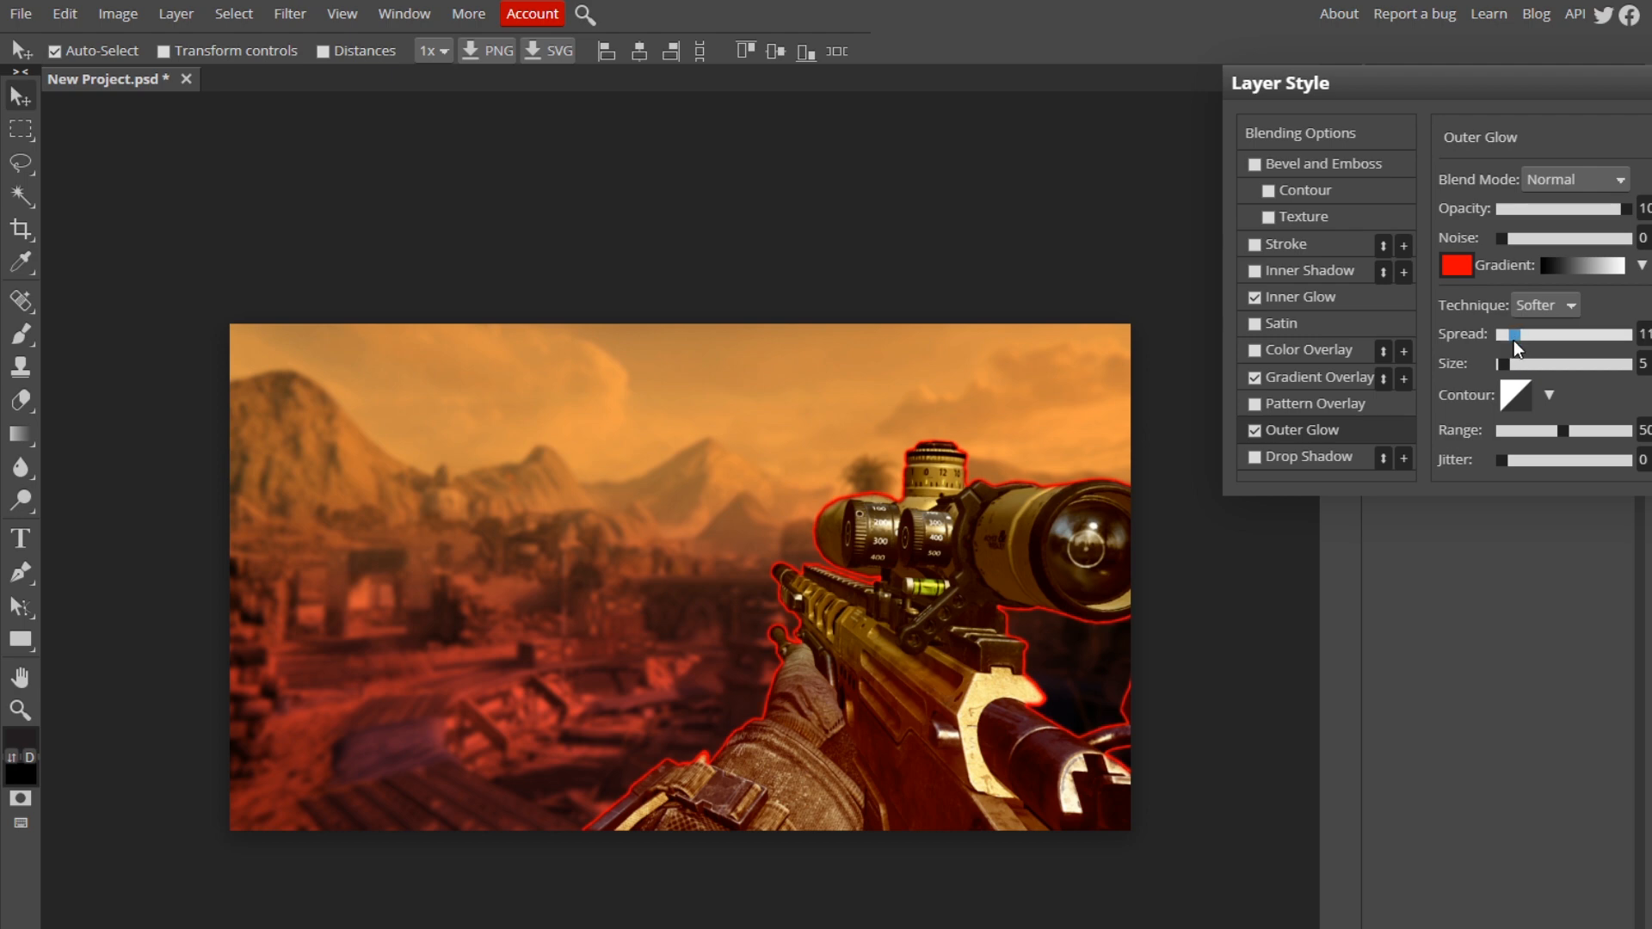
left_click_drag(1522, 365, 1506, 370)
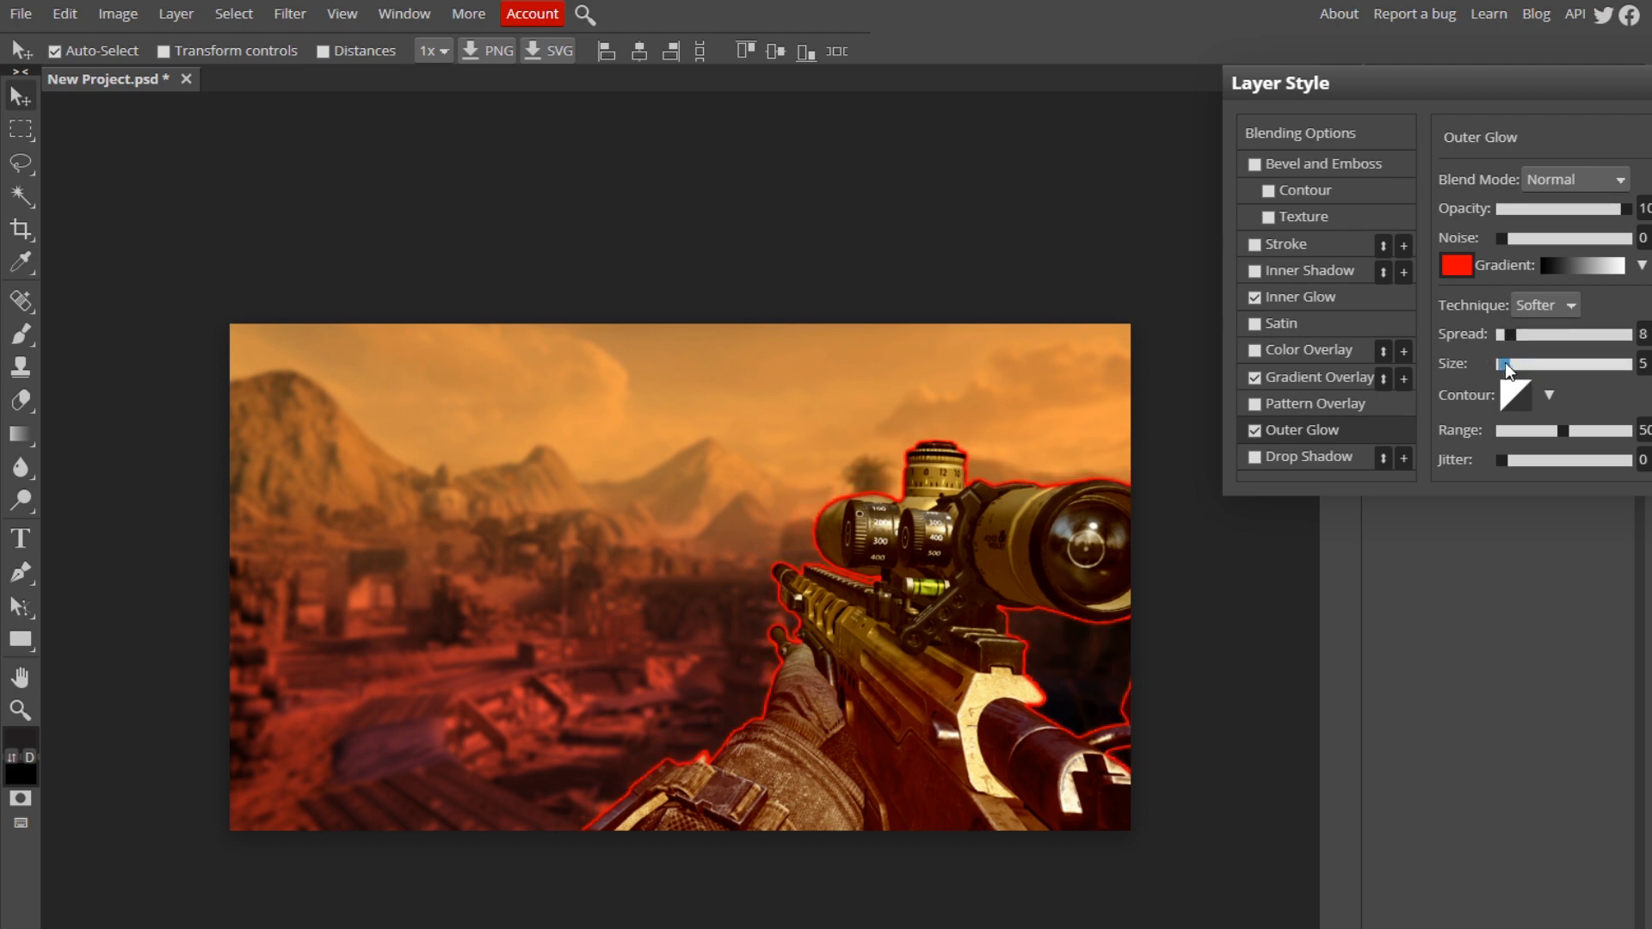
left_click(1255, 432)
left_click(1255, 431)
Step: Reduce the opacity of the rifle's Gradient Overlay to 17%
left_click(1284, 380)
left_click(1515, 209)
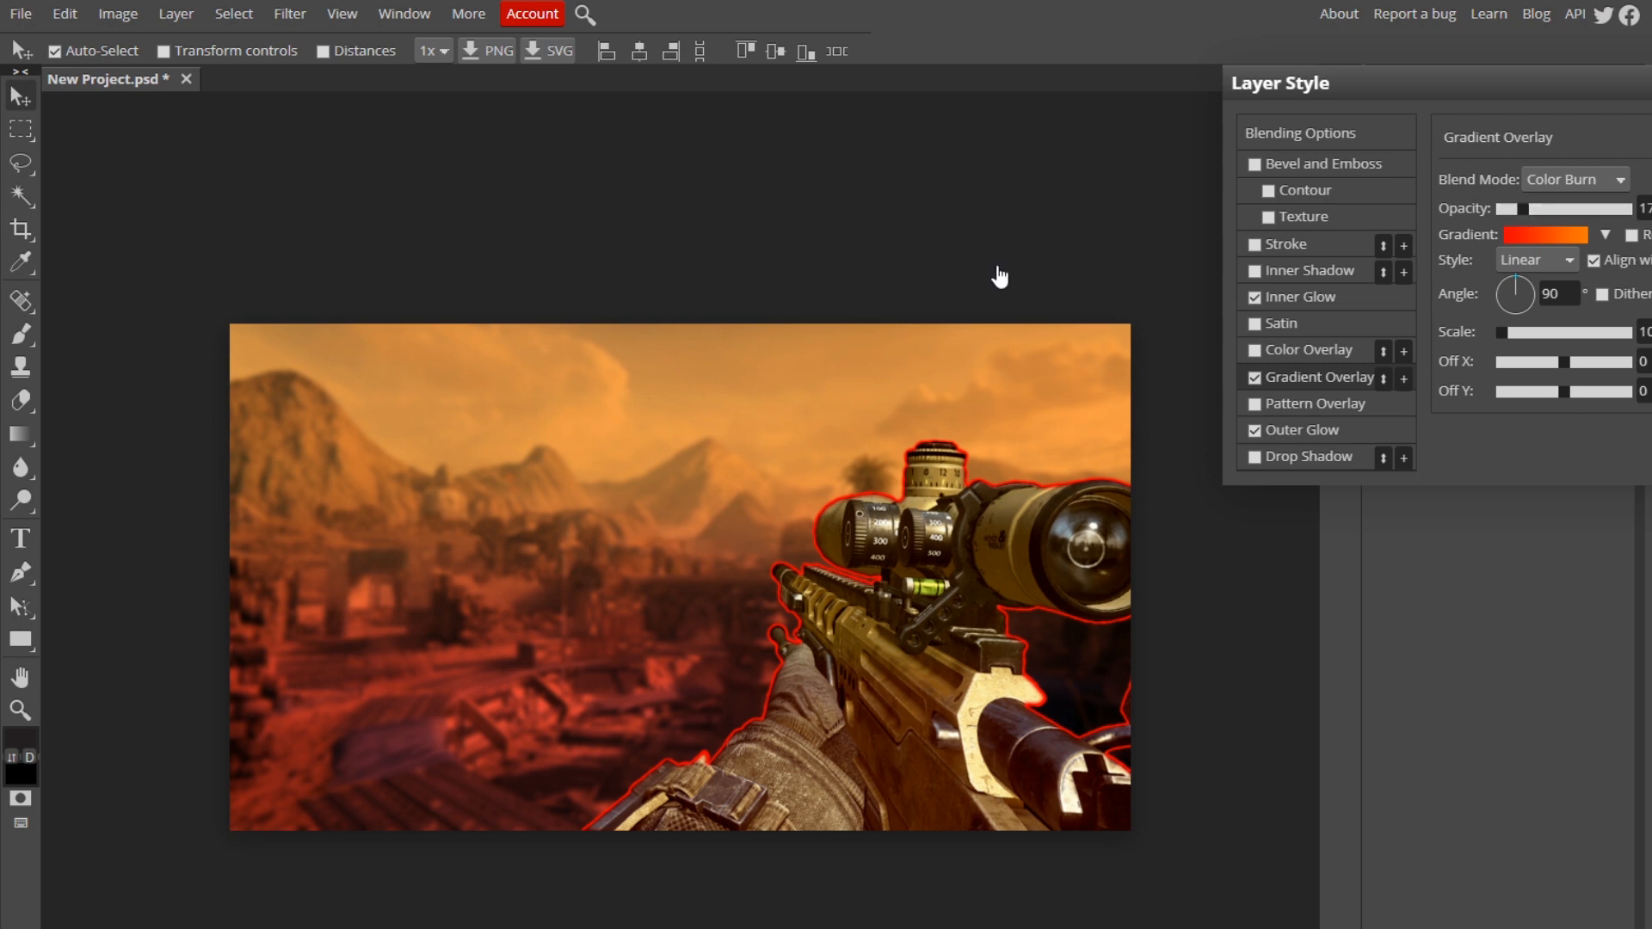
Step: Apply the rifle's layer style, and adjust the rifle's Brightness/Contrast to brightness 35 and contrast 26
key("Return")
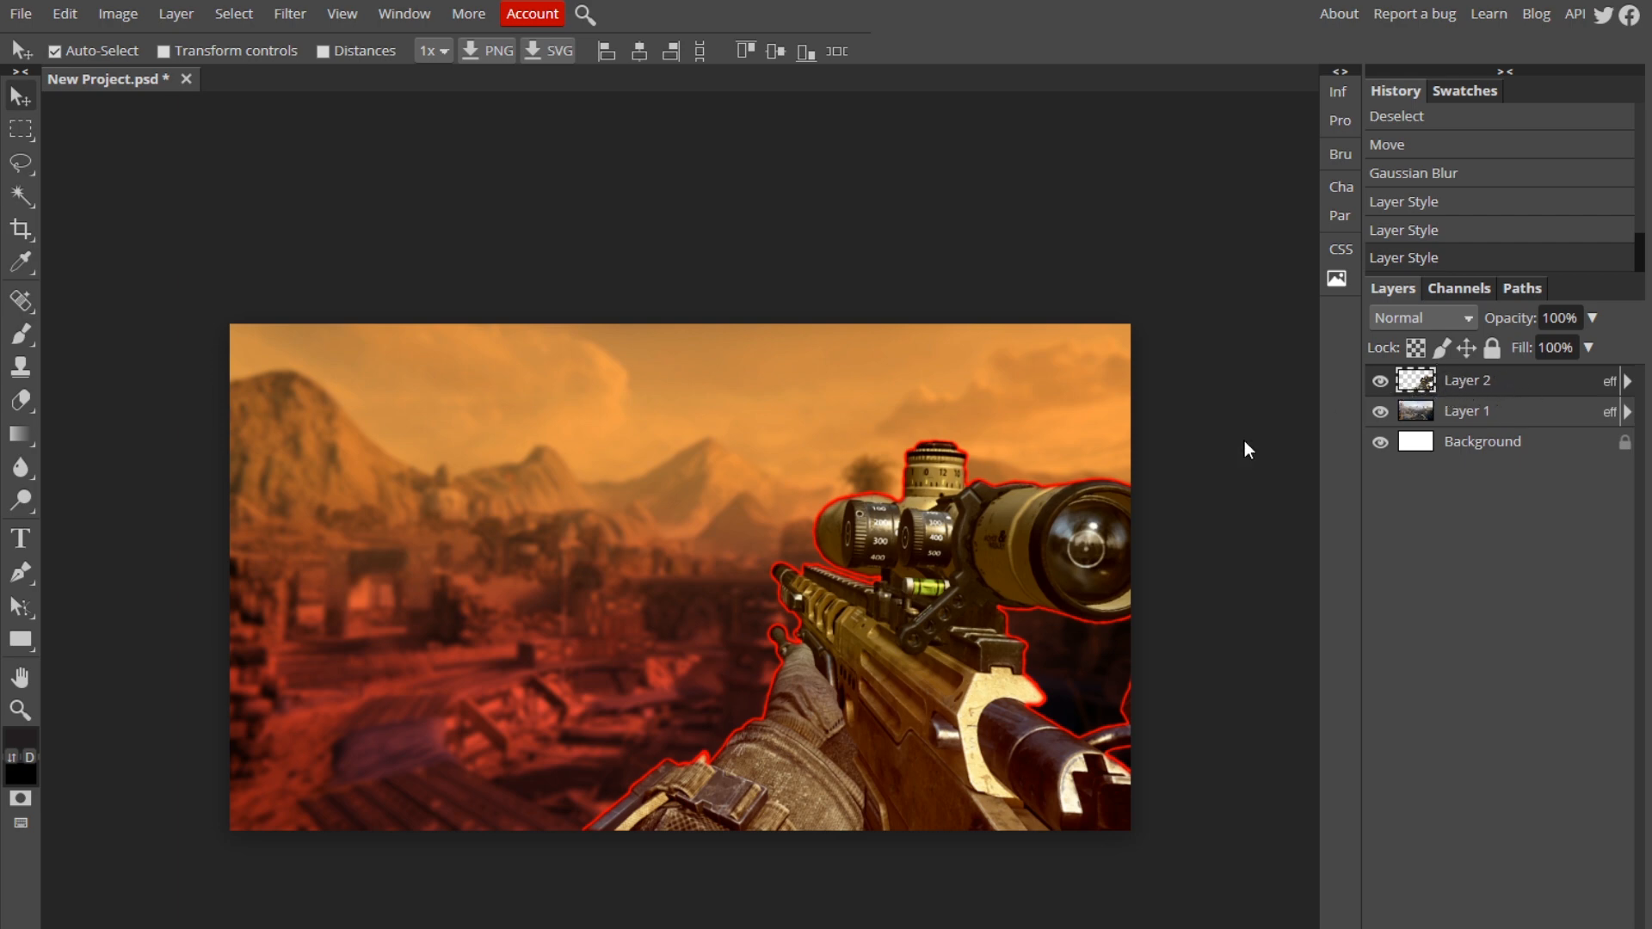
left_click(291, 14)
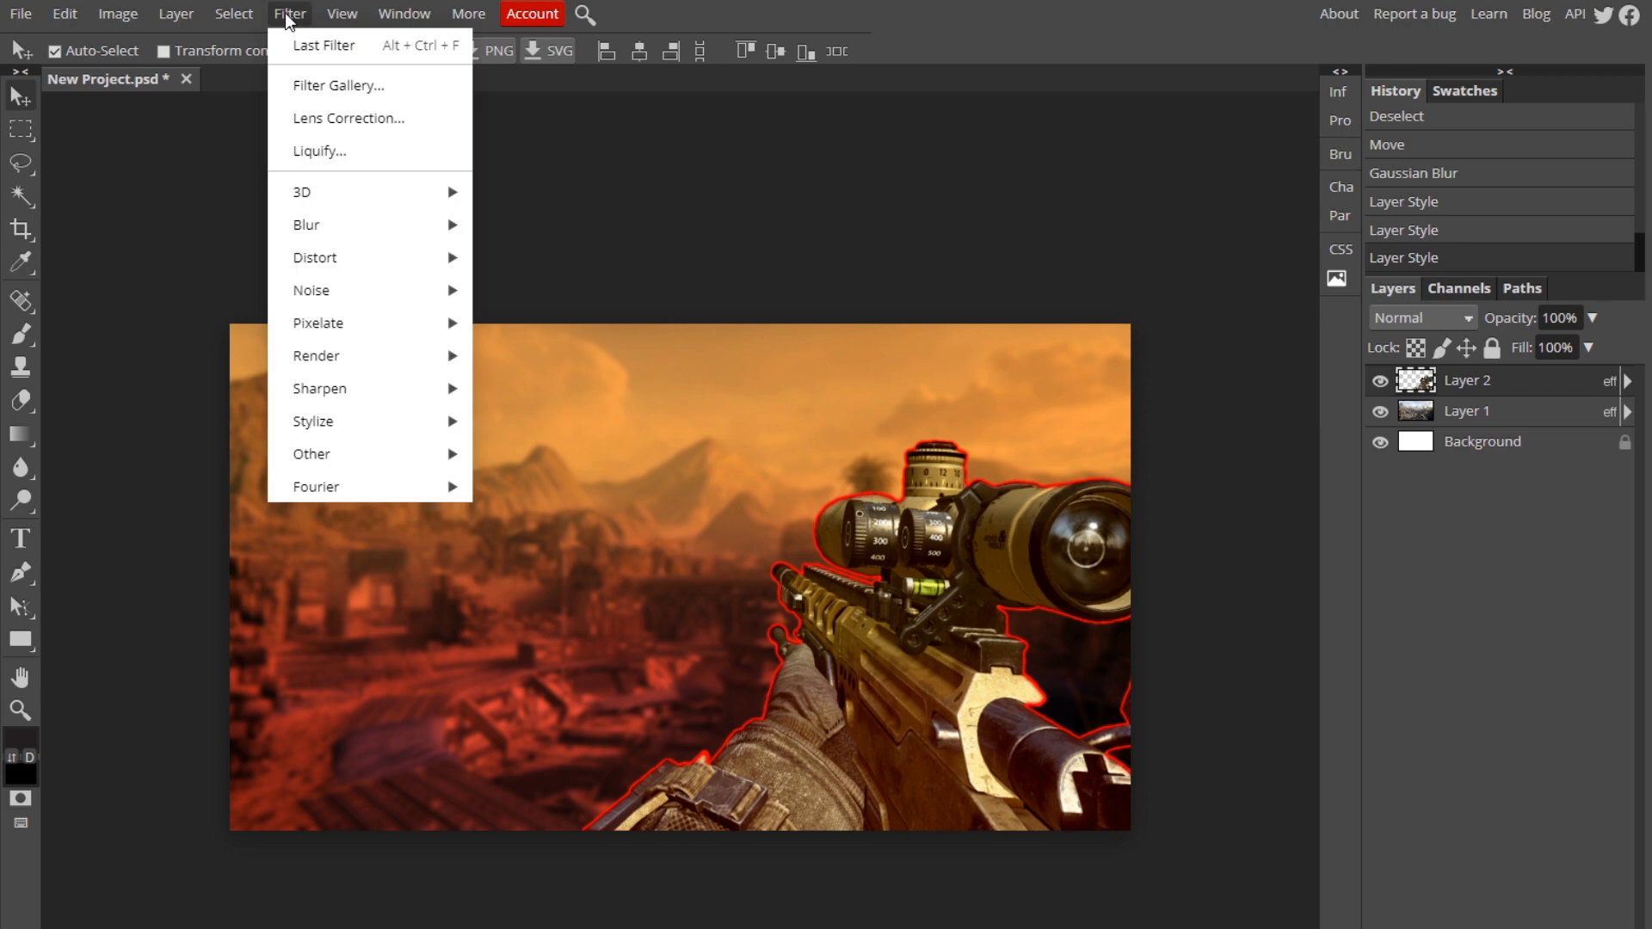
mouse_move(118, 14)
mouse_move(253, 43)
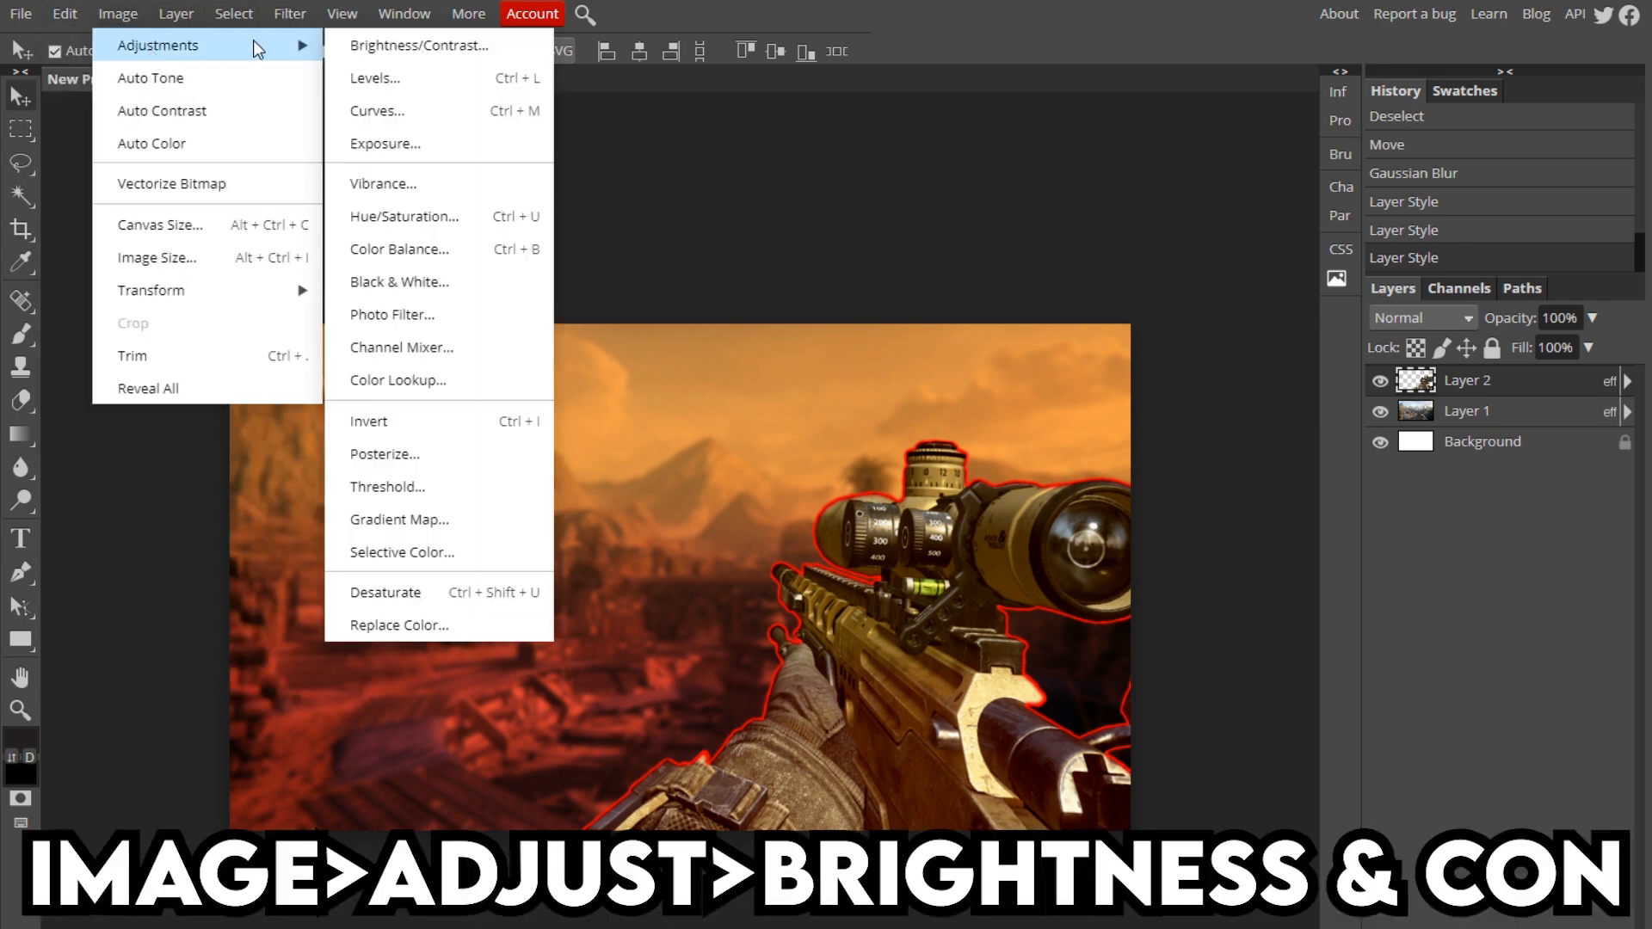
left_click(350, 43)
left_click_drag(330, 245, 363, 243)
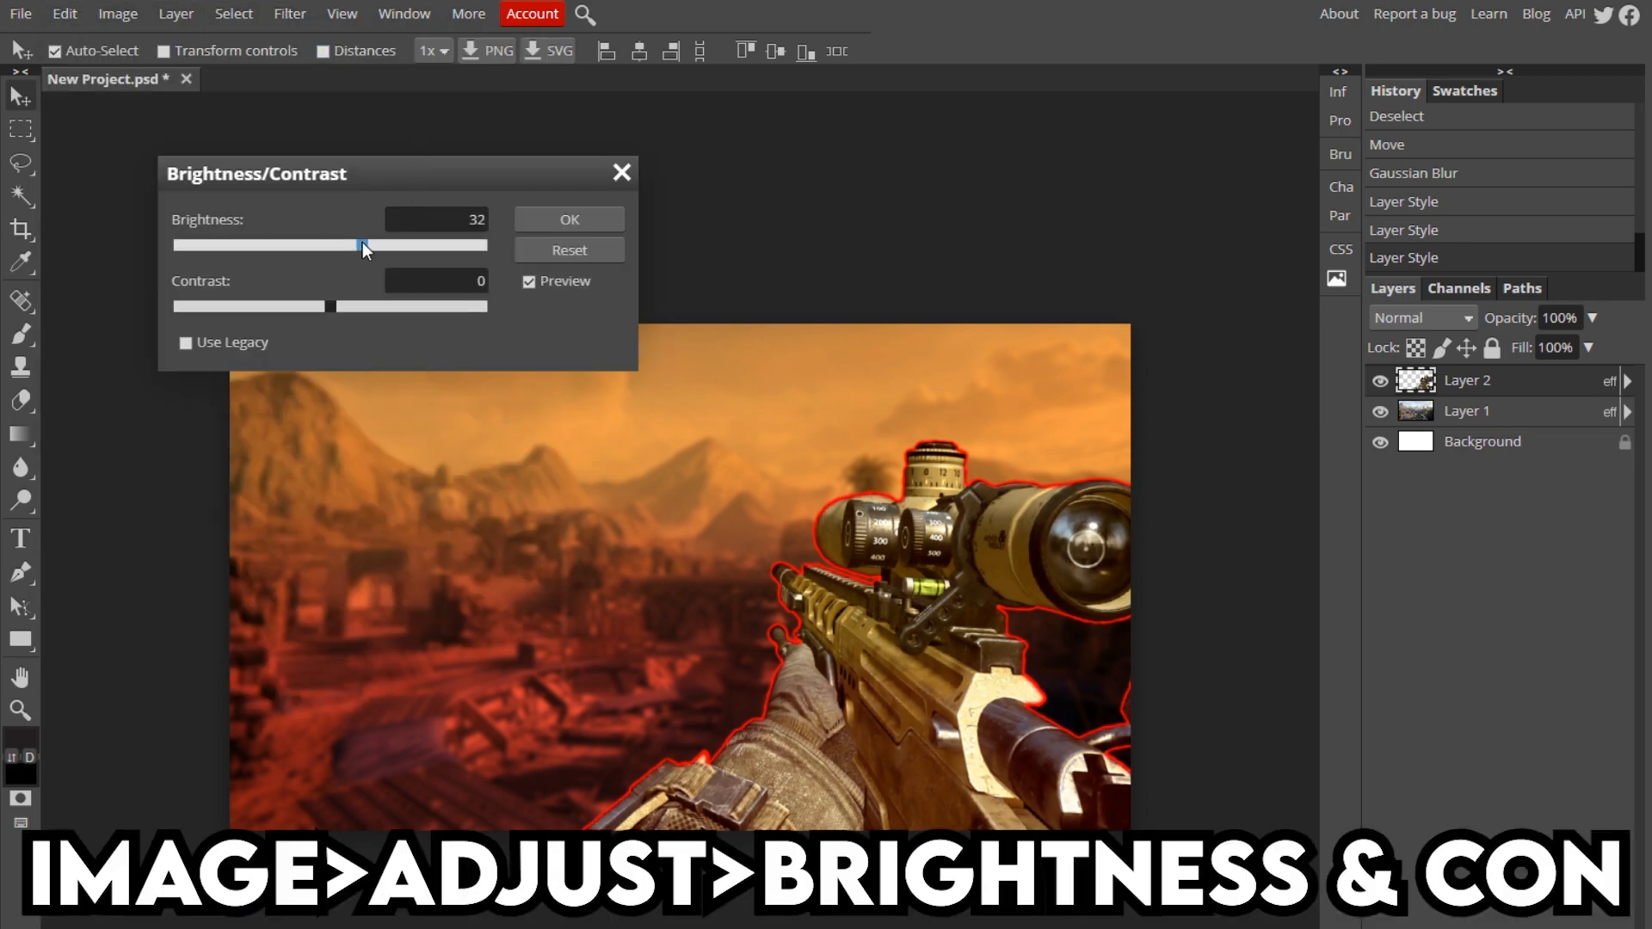
mouse_move(344, 311)
left_mouse_down()
mouse_move(370, 312)
mouse_move(246, 327)
mouse_move(369, 329)
left_mouse_up()
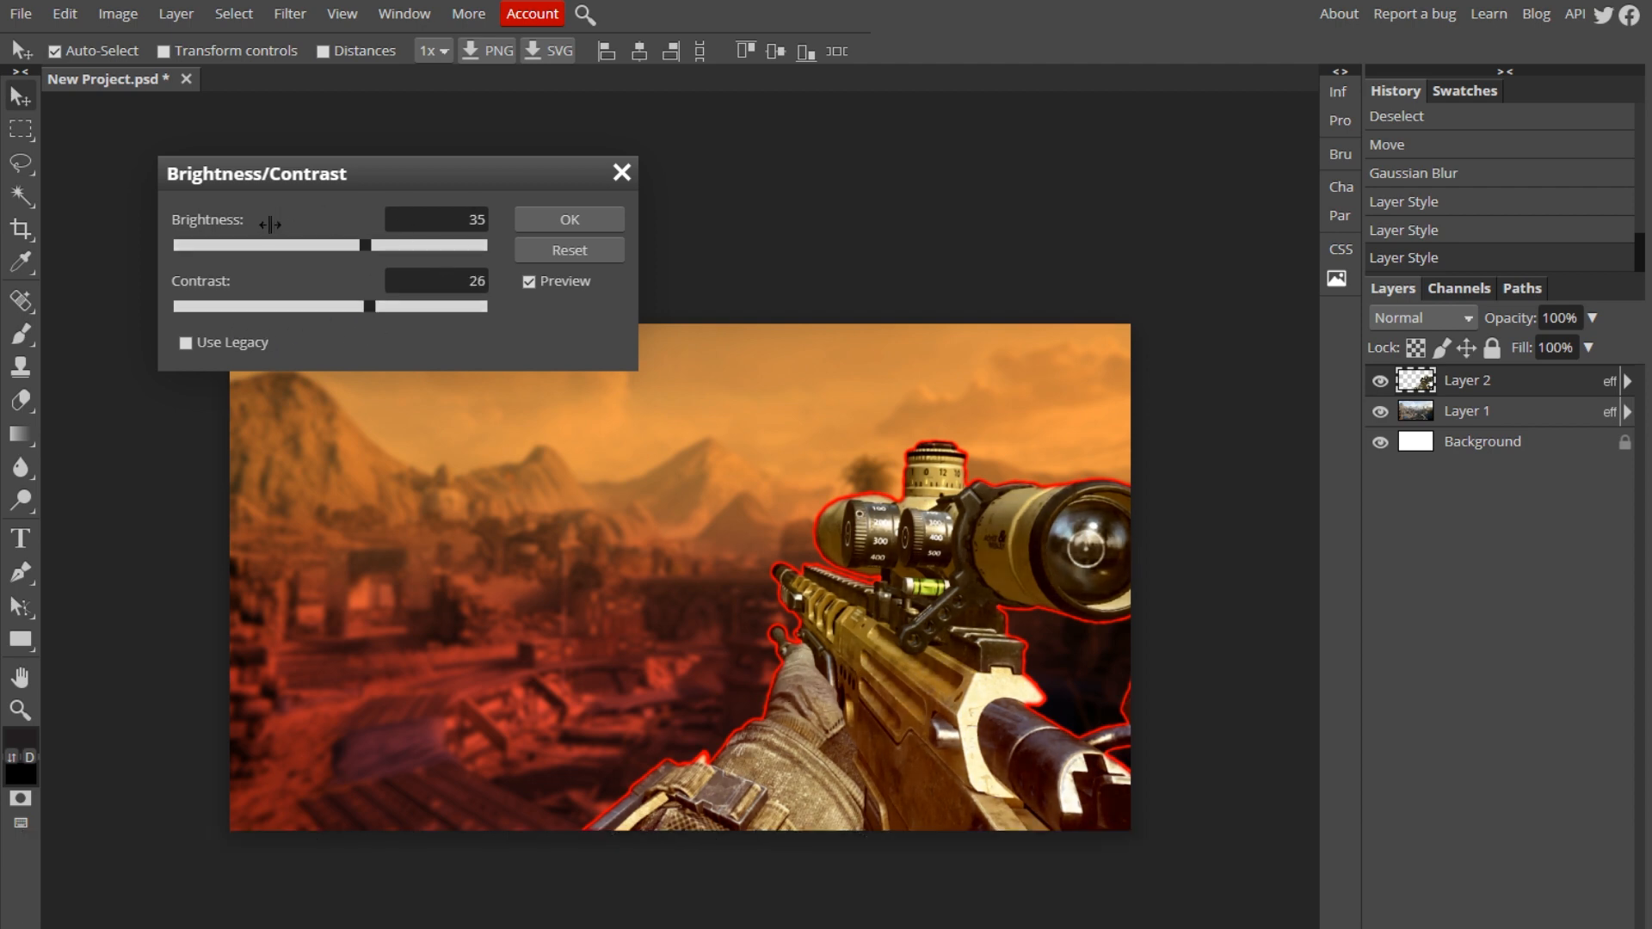
left_click(582, 230)
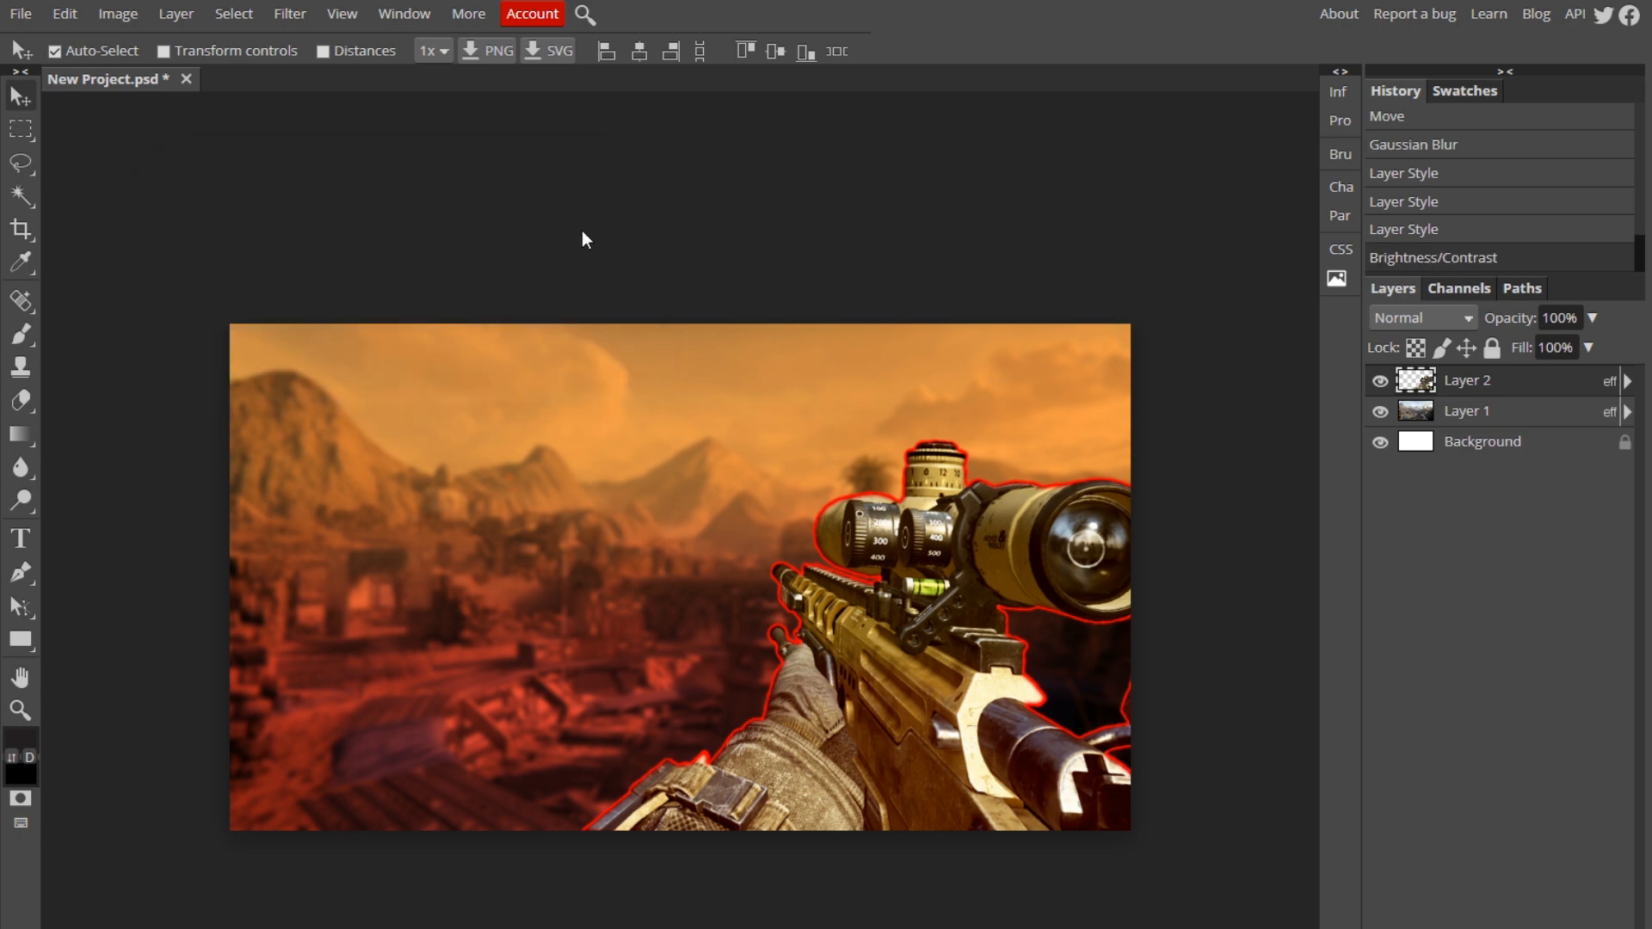
Step: Apply a Vibrance adjustment to the rifle with vibrance about 6 and saturation 26
left_click(118, 14)
mouse_move(164, 50)
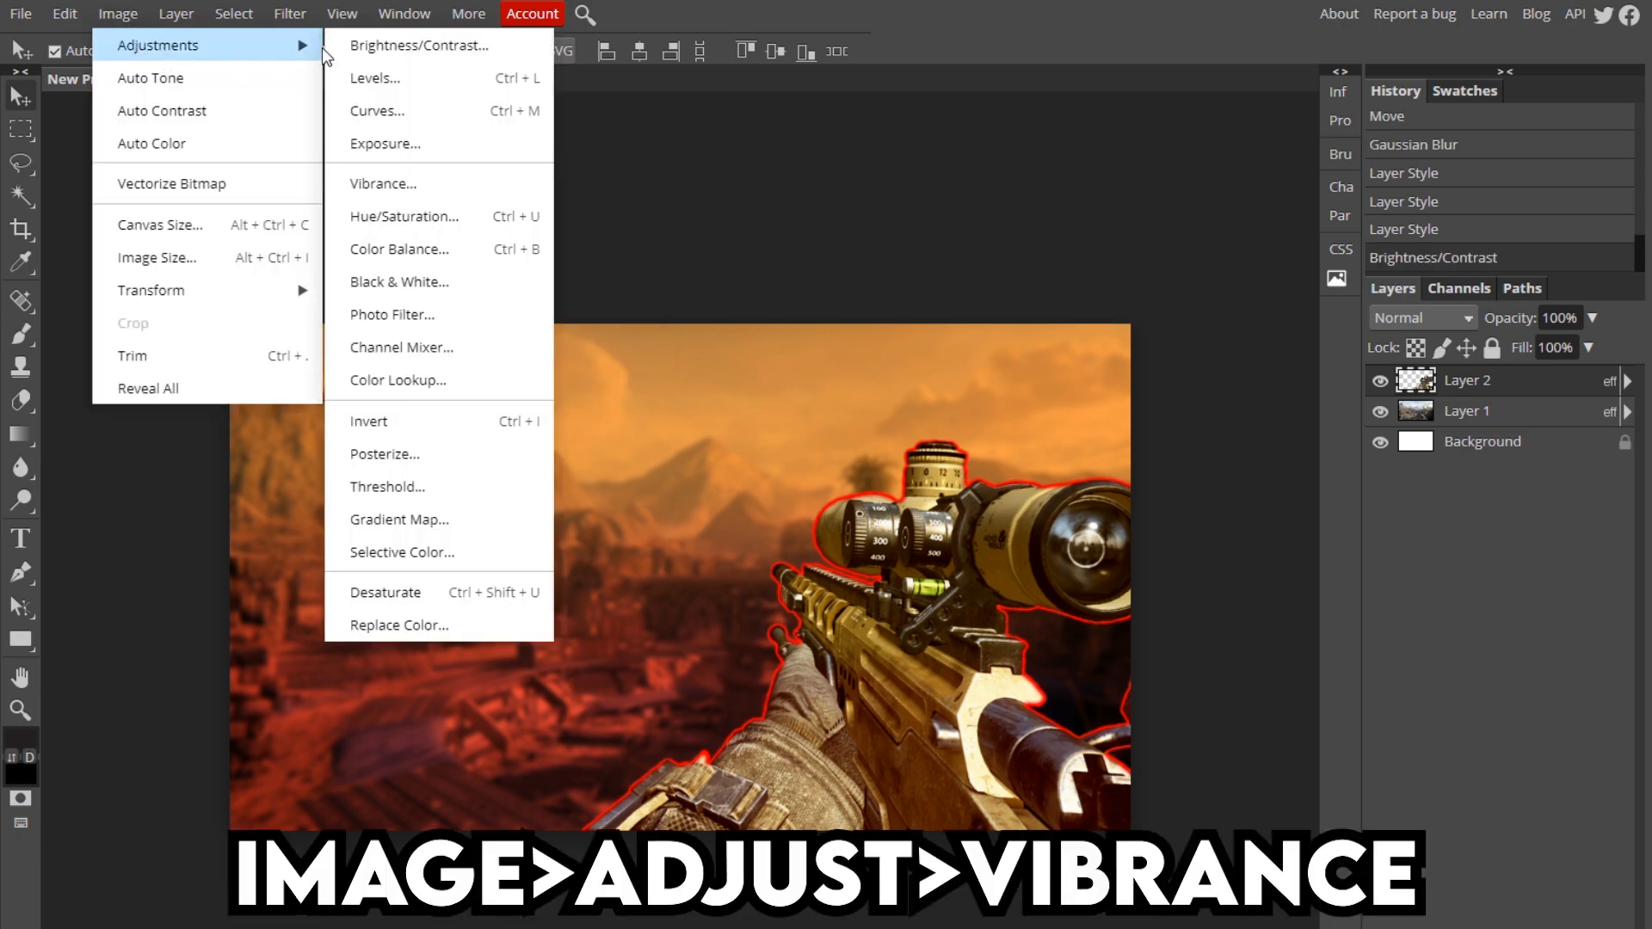
left_click(417, 183)
left_click_drag(332, 245, 356, 245)
left_click_drag(330, 306, 340, 255)
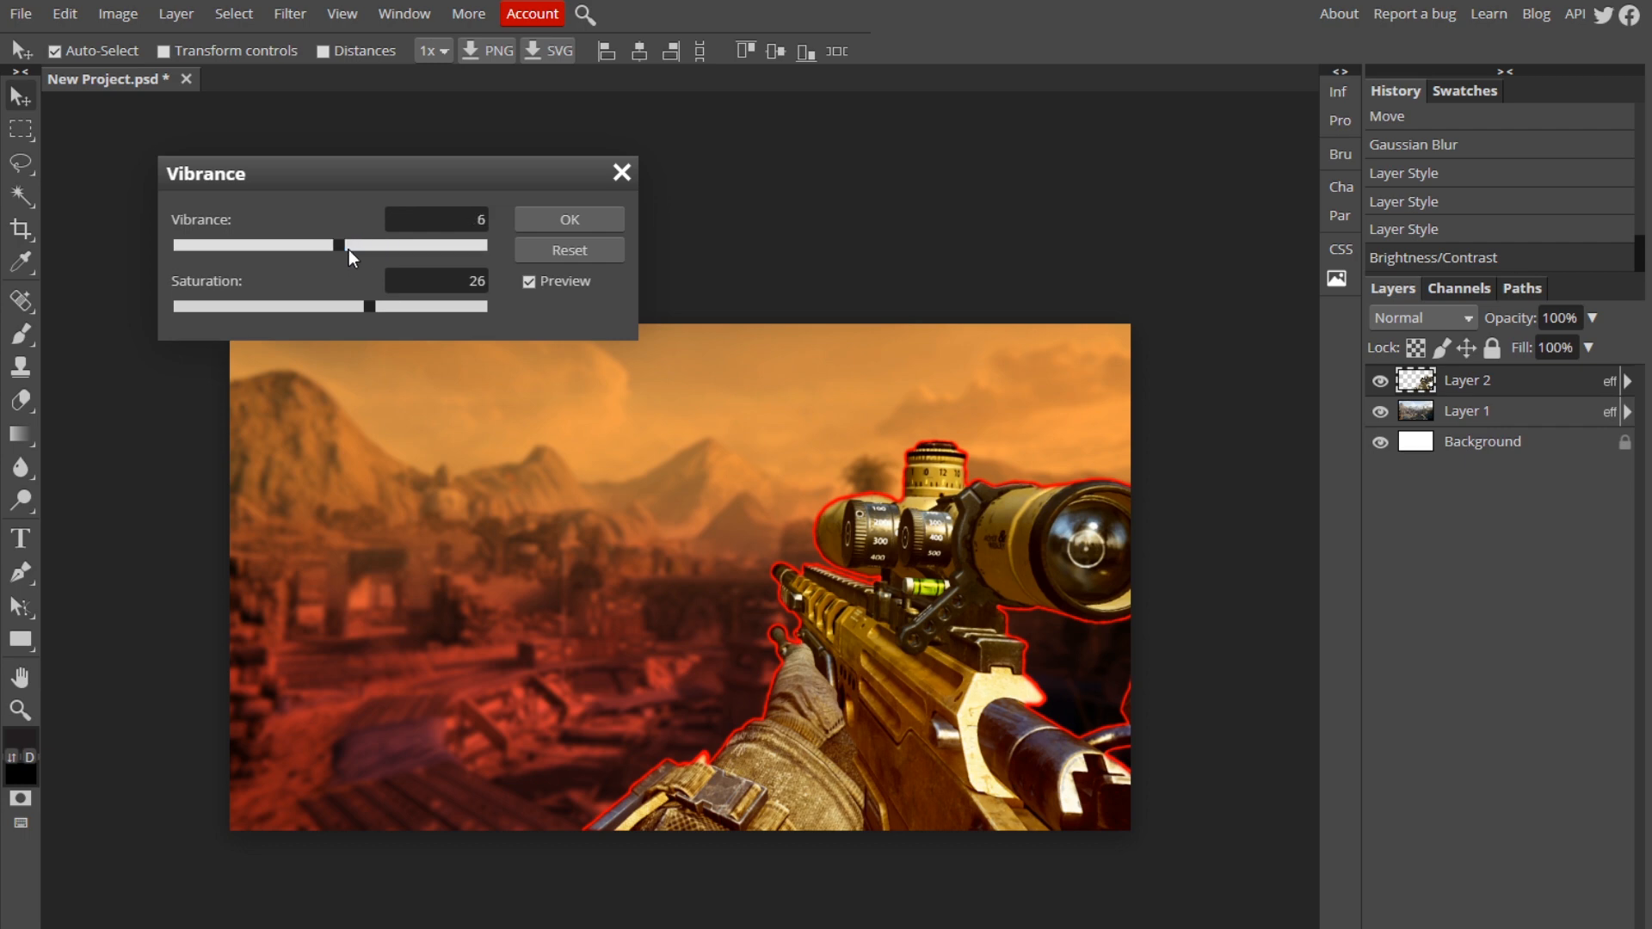
left_click(594, 222)
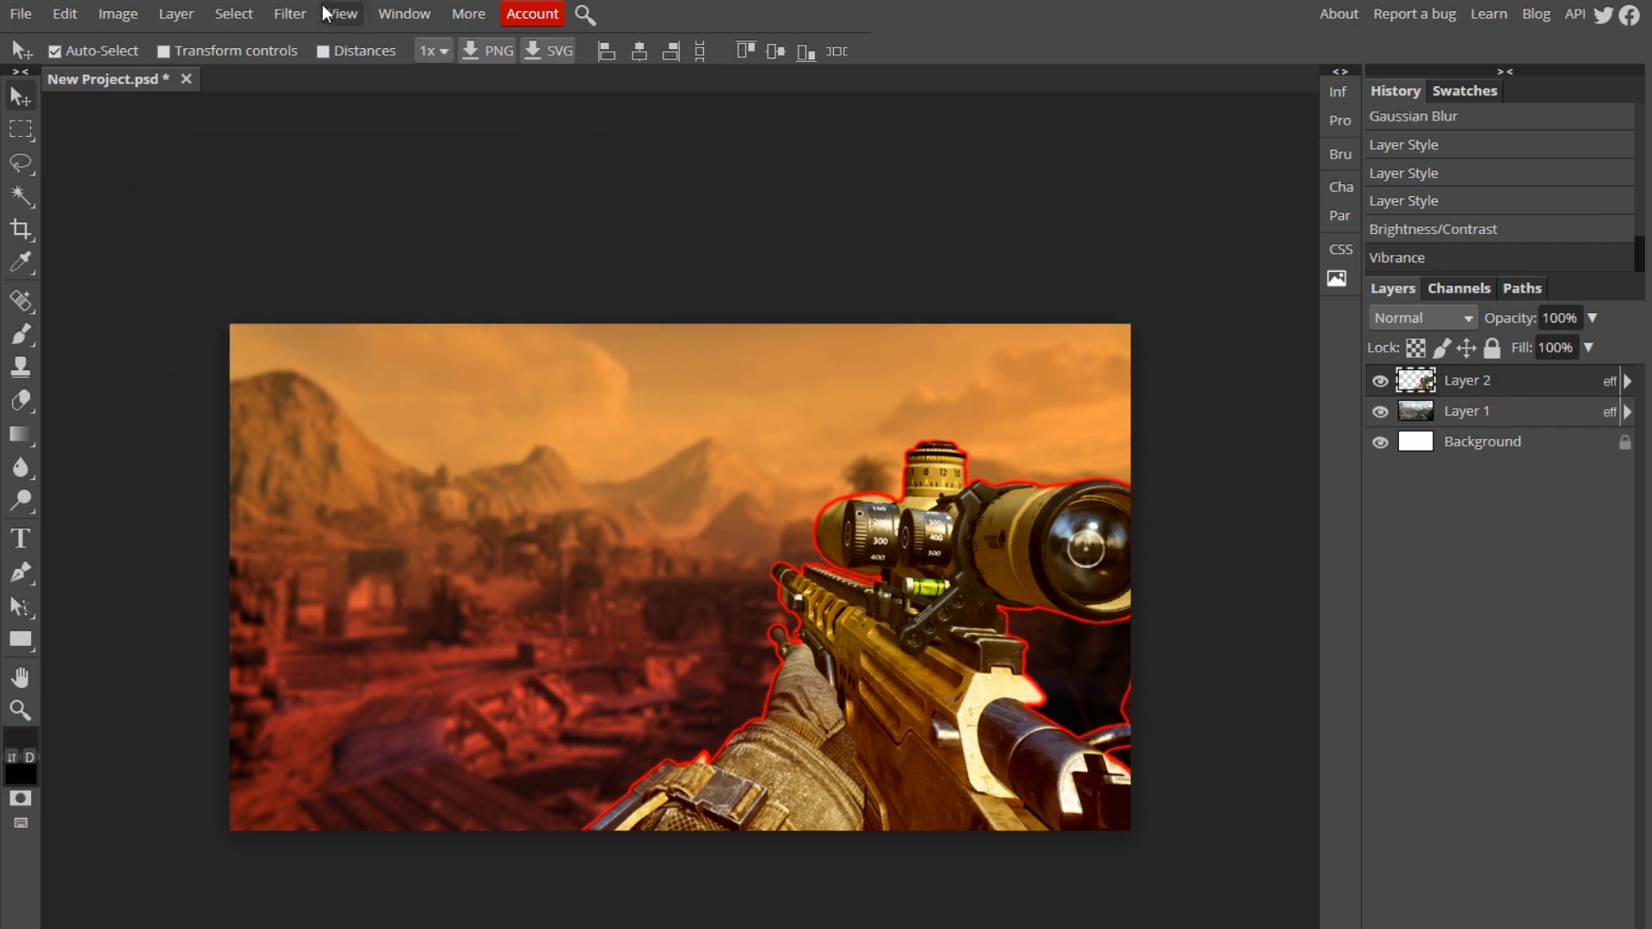
Step: Sharpen the rifle layer once with the Sharpen filter
left_click(290, 14)
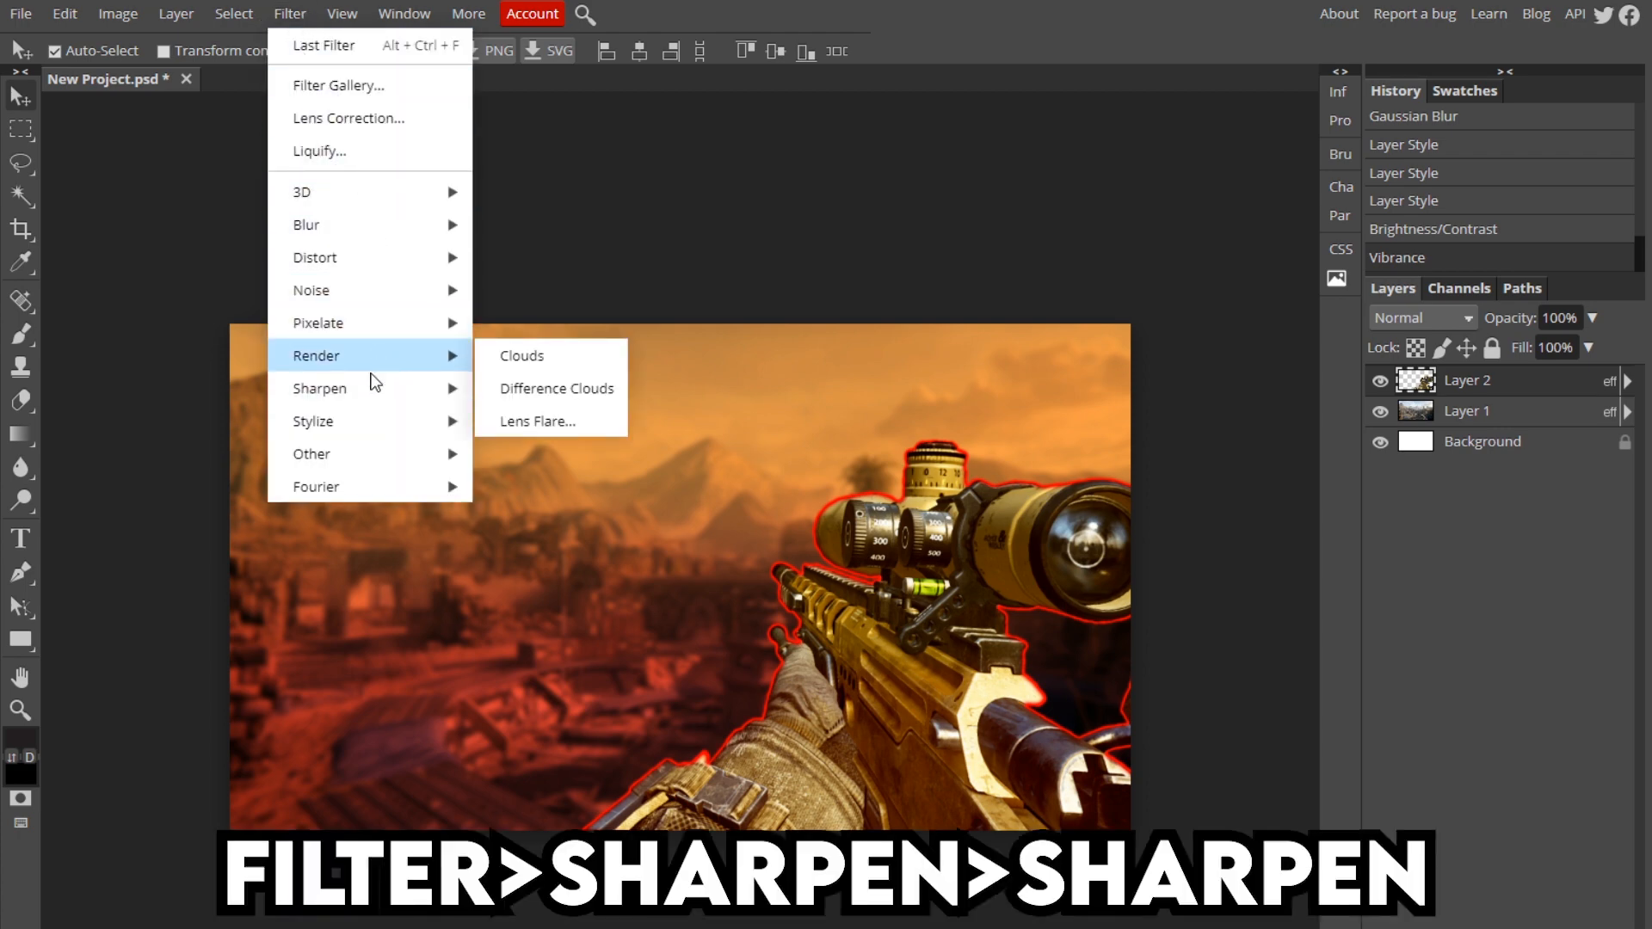
mouse_move(399, 390)
left_click(512, 395)
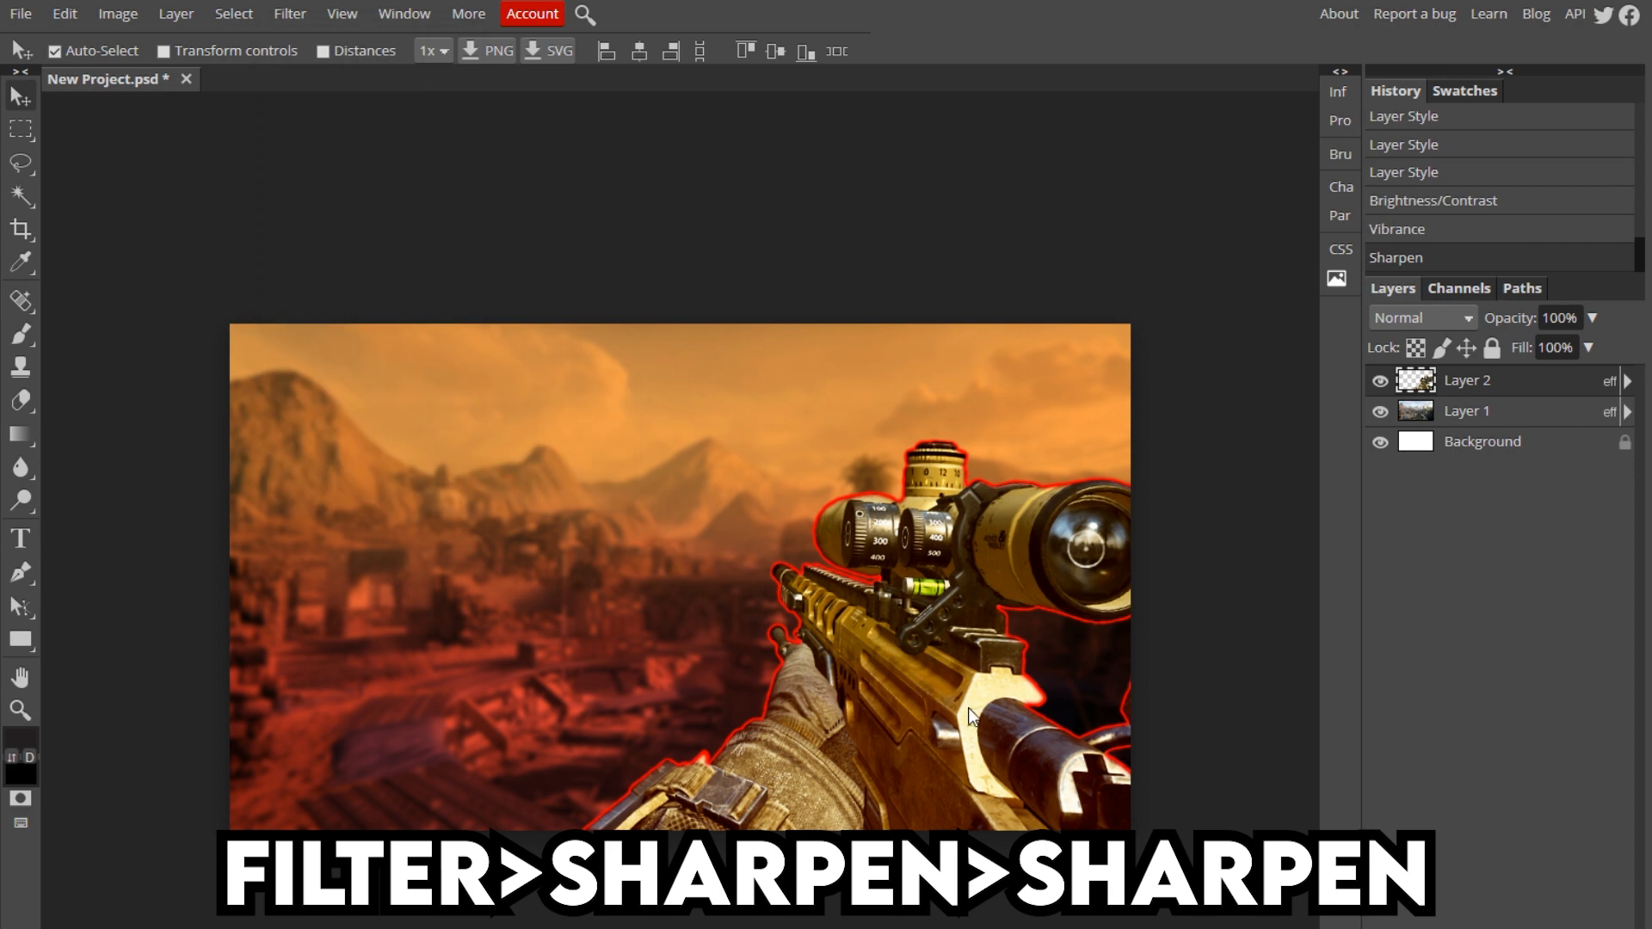
Step: Look through the "smoke png" results in Google Images for a transparent smoke picture to add to the composition
key("t")
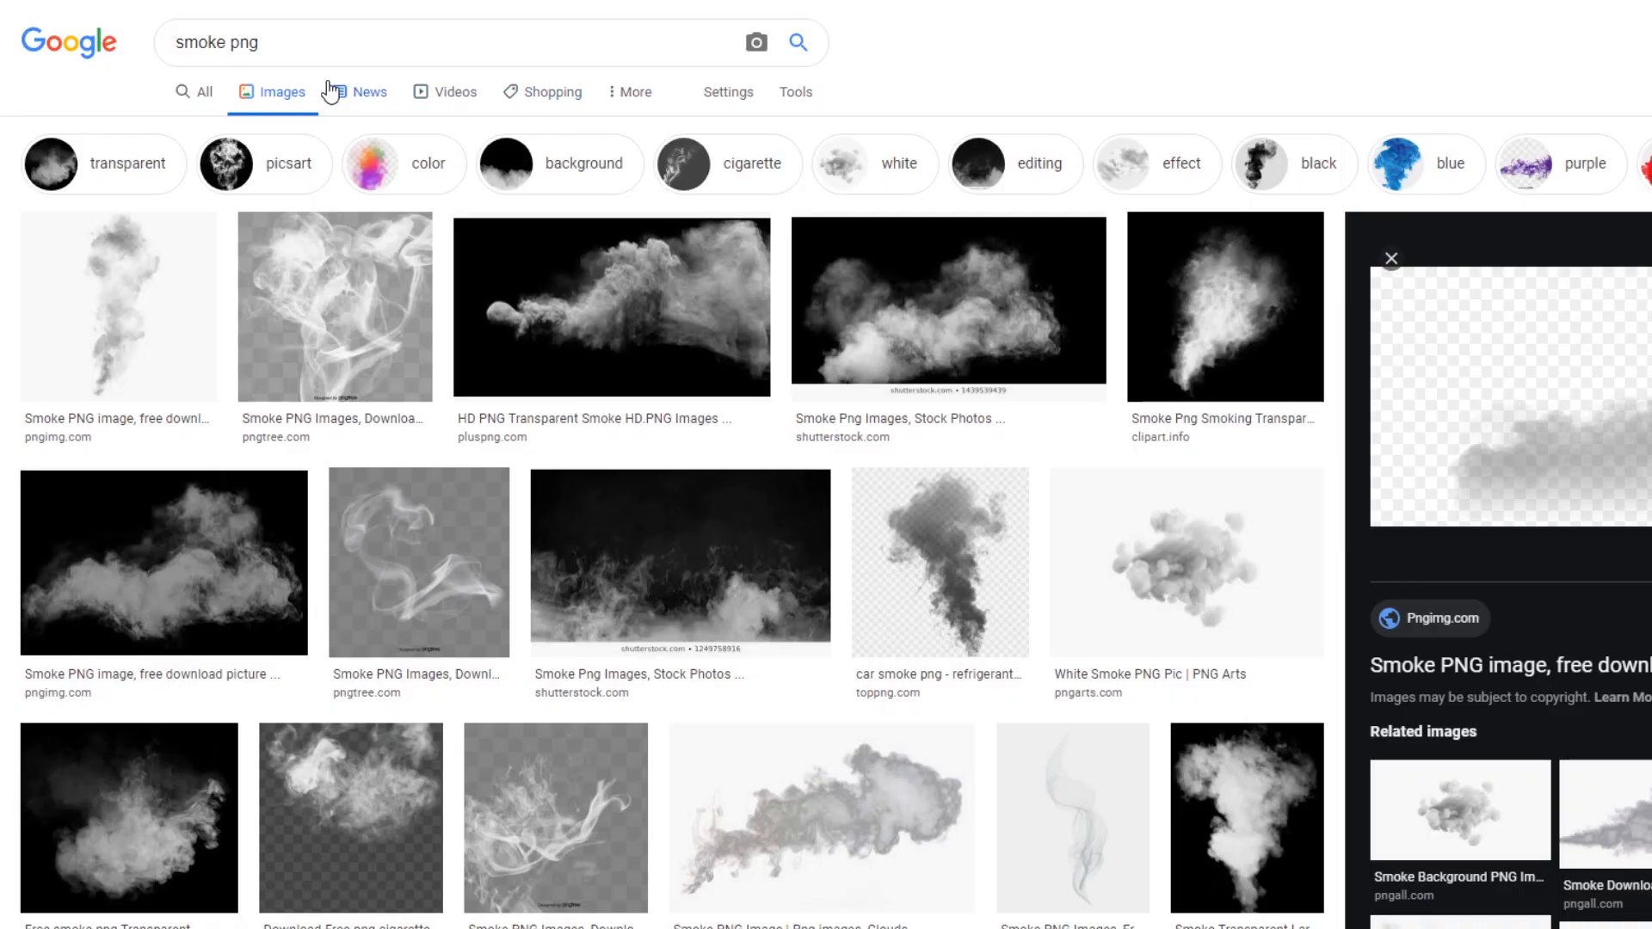
left_click(234, 48)
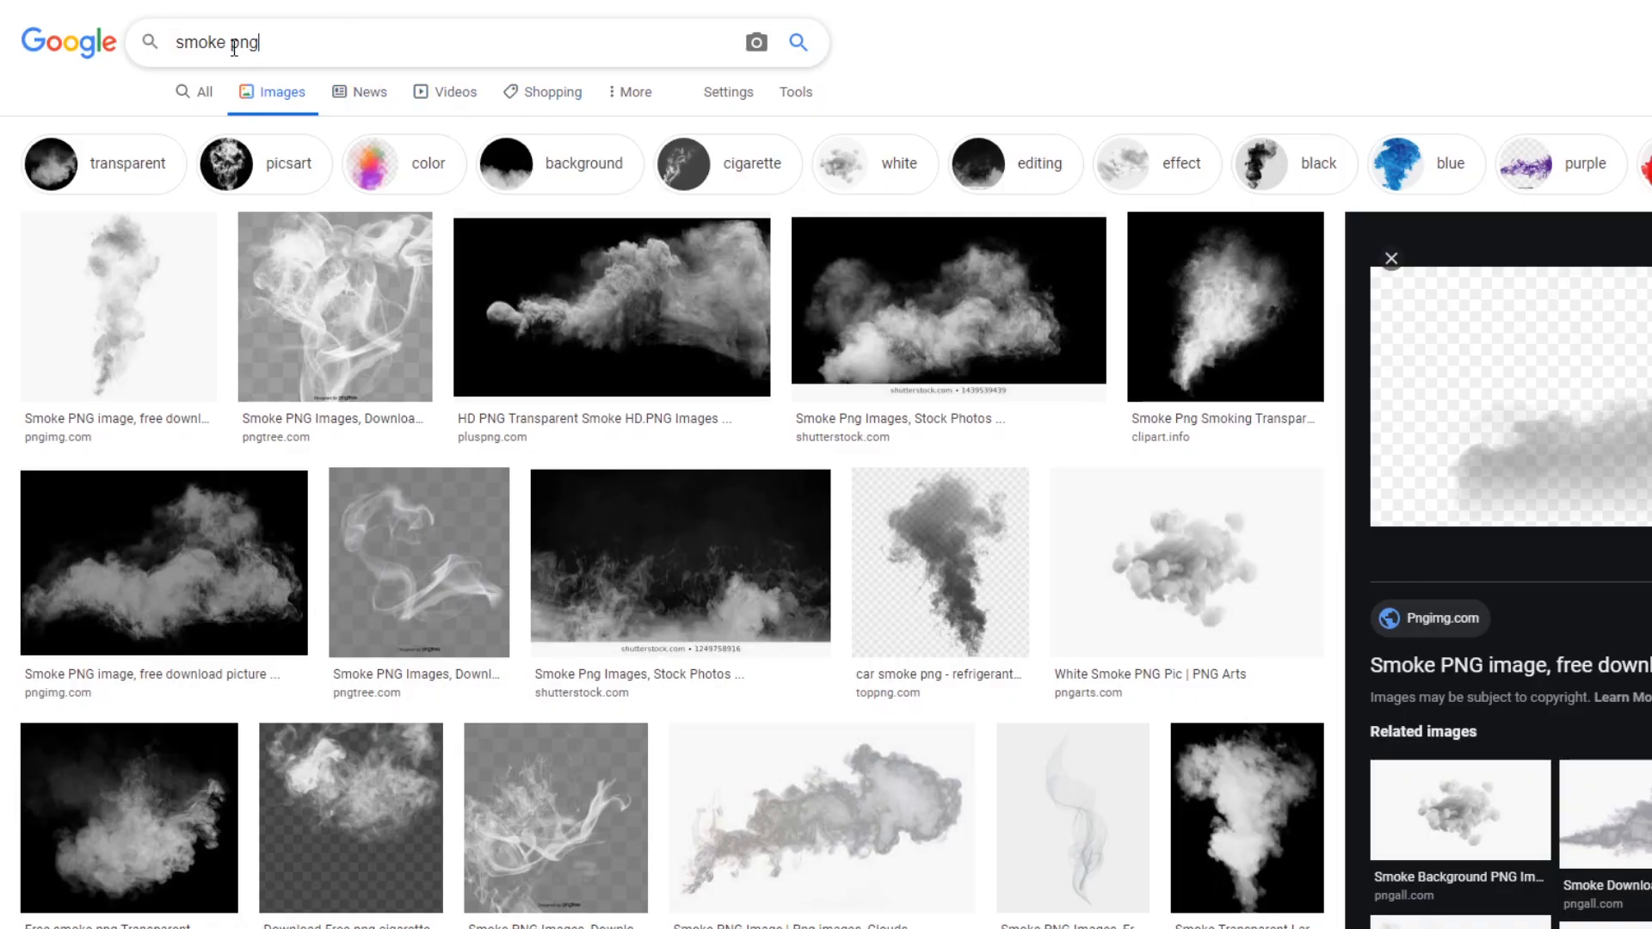
triple_click(234, 48)
scroll(661, 723, "down", 8)
scroll(671, 727, "up", 6)
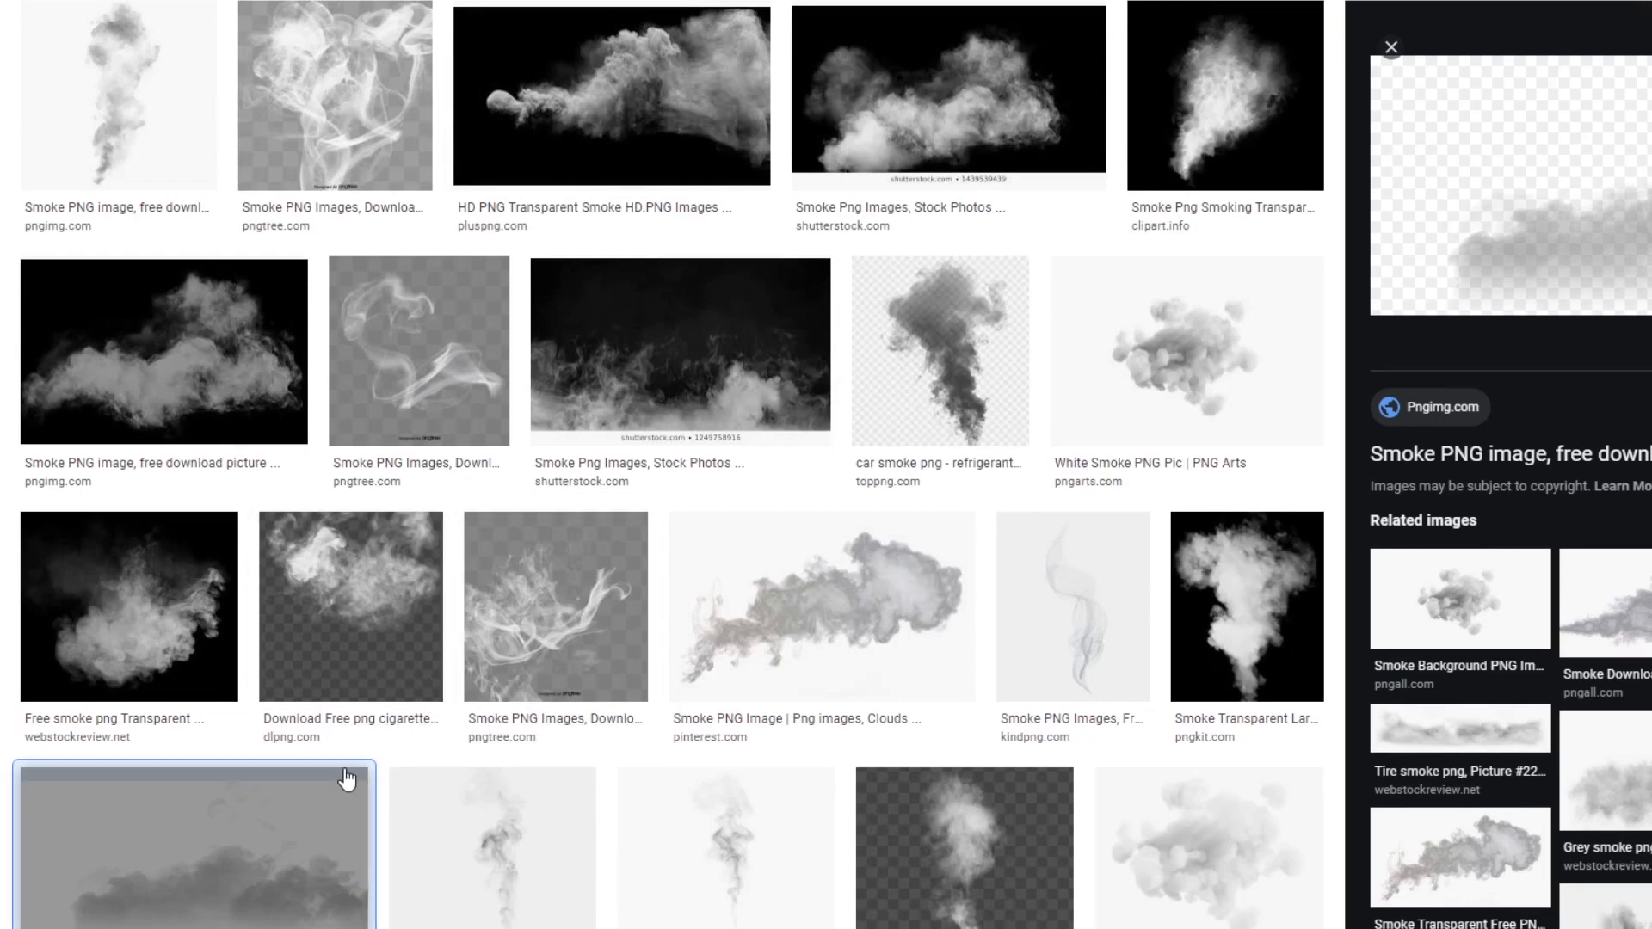
left_click(509, 797)
left_click(190, 841)
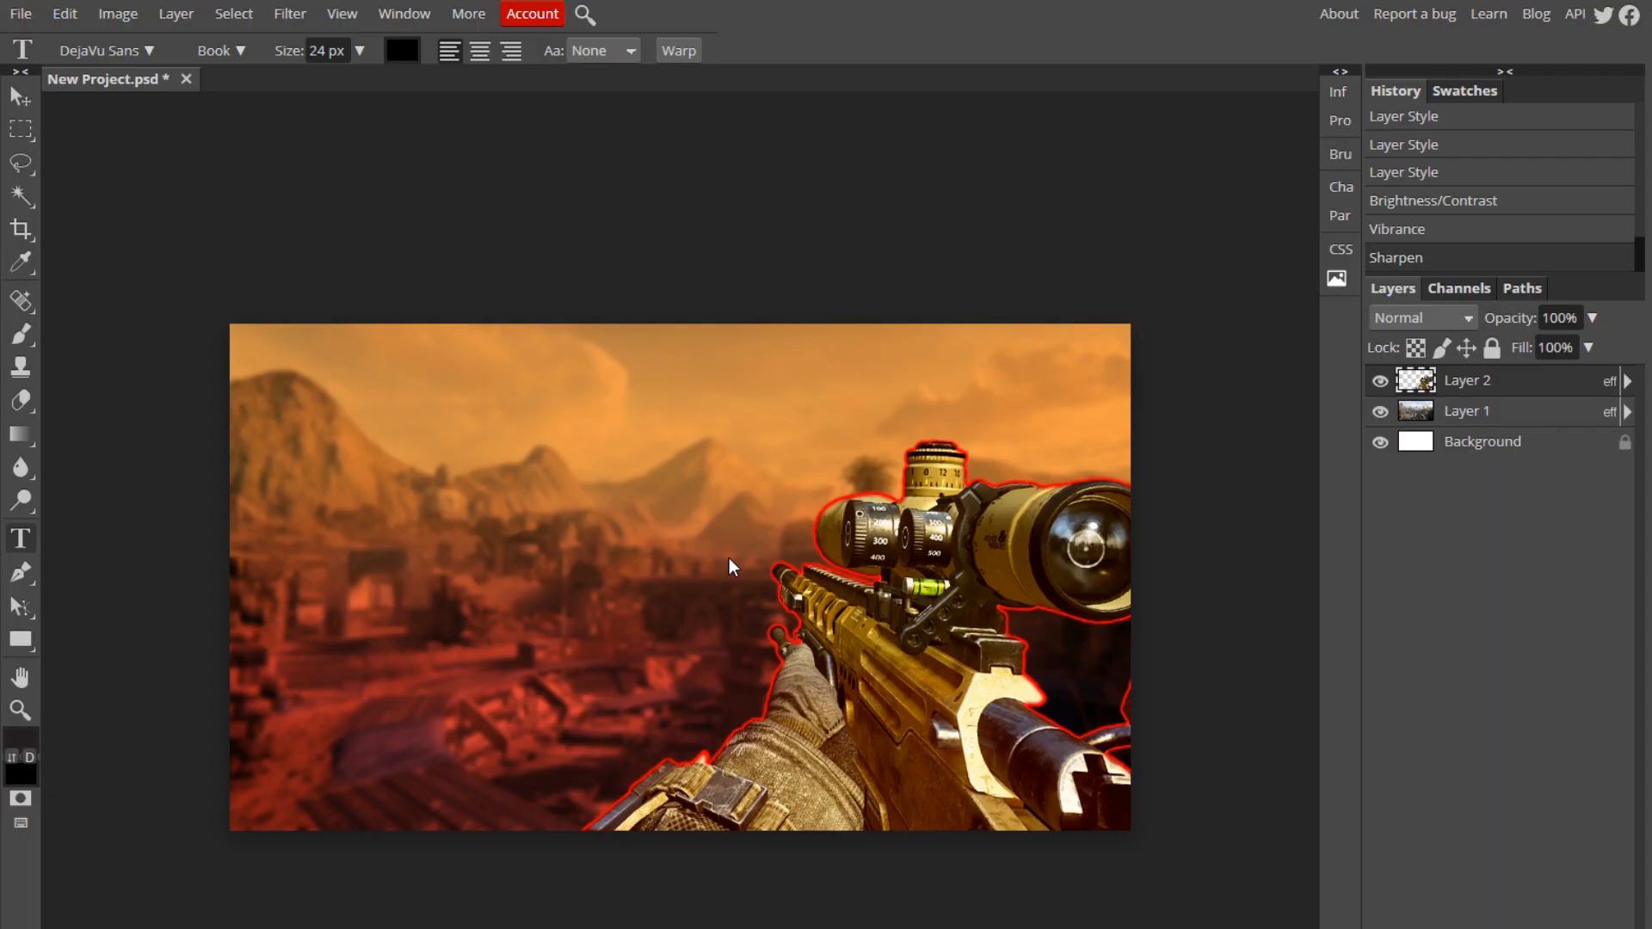
left_click(727, 557)
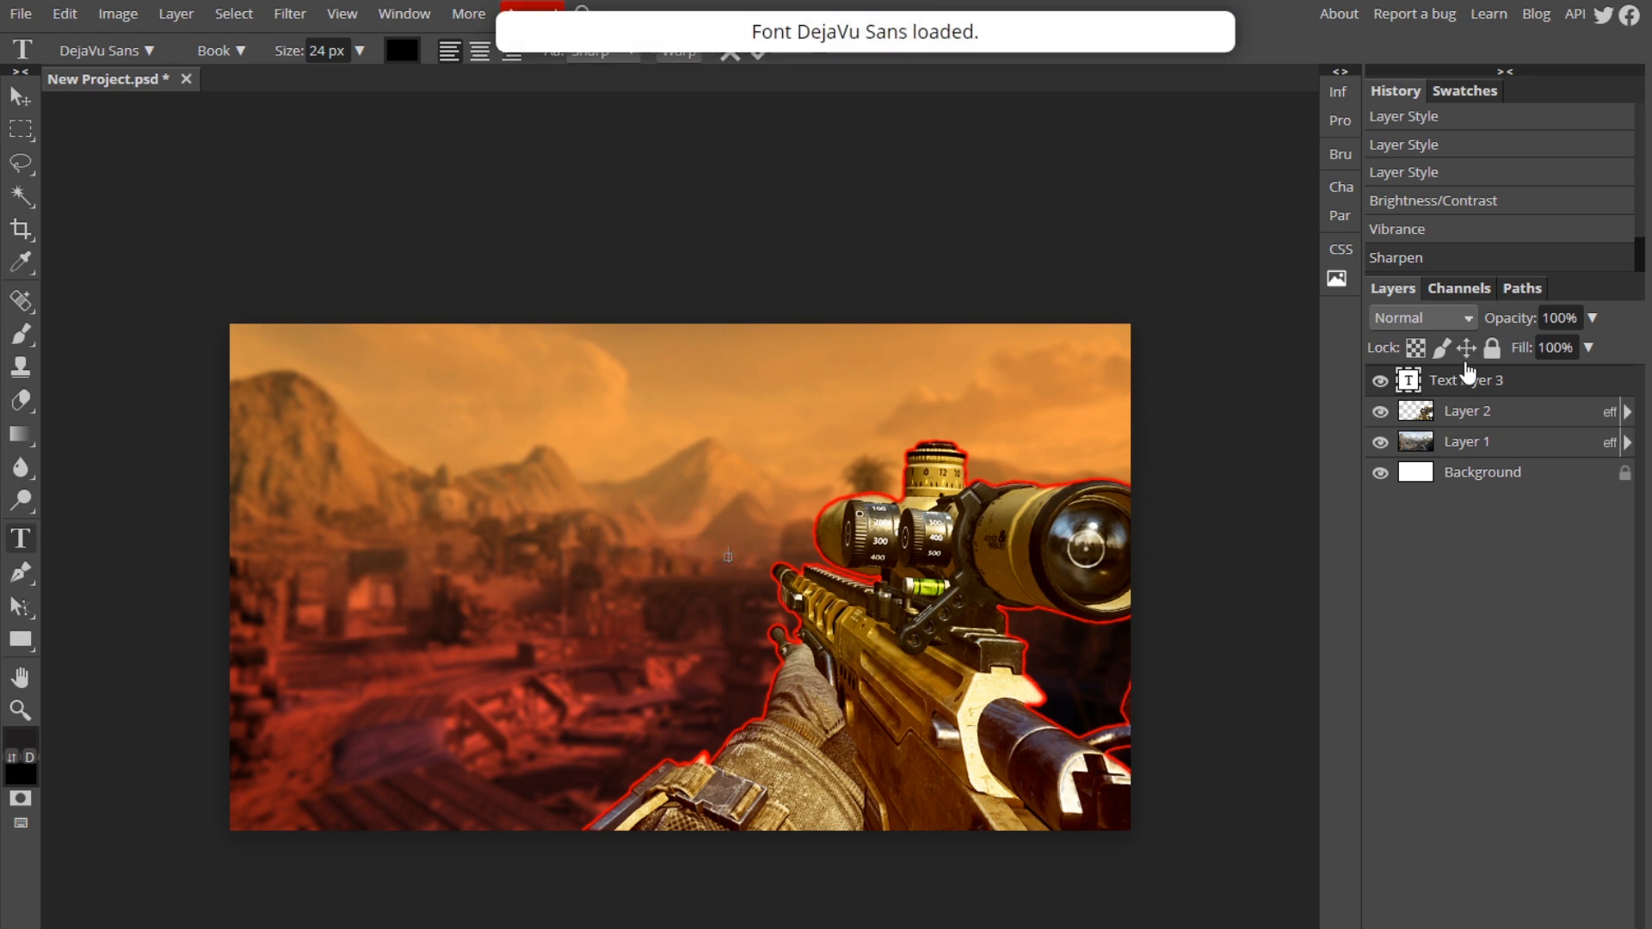
key("Delete")
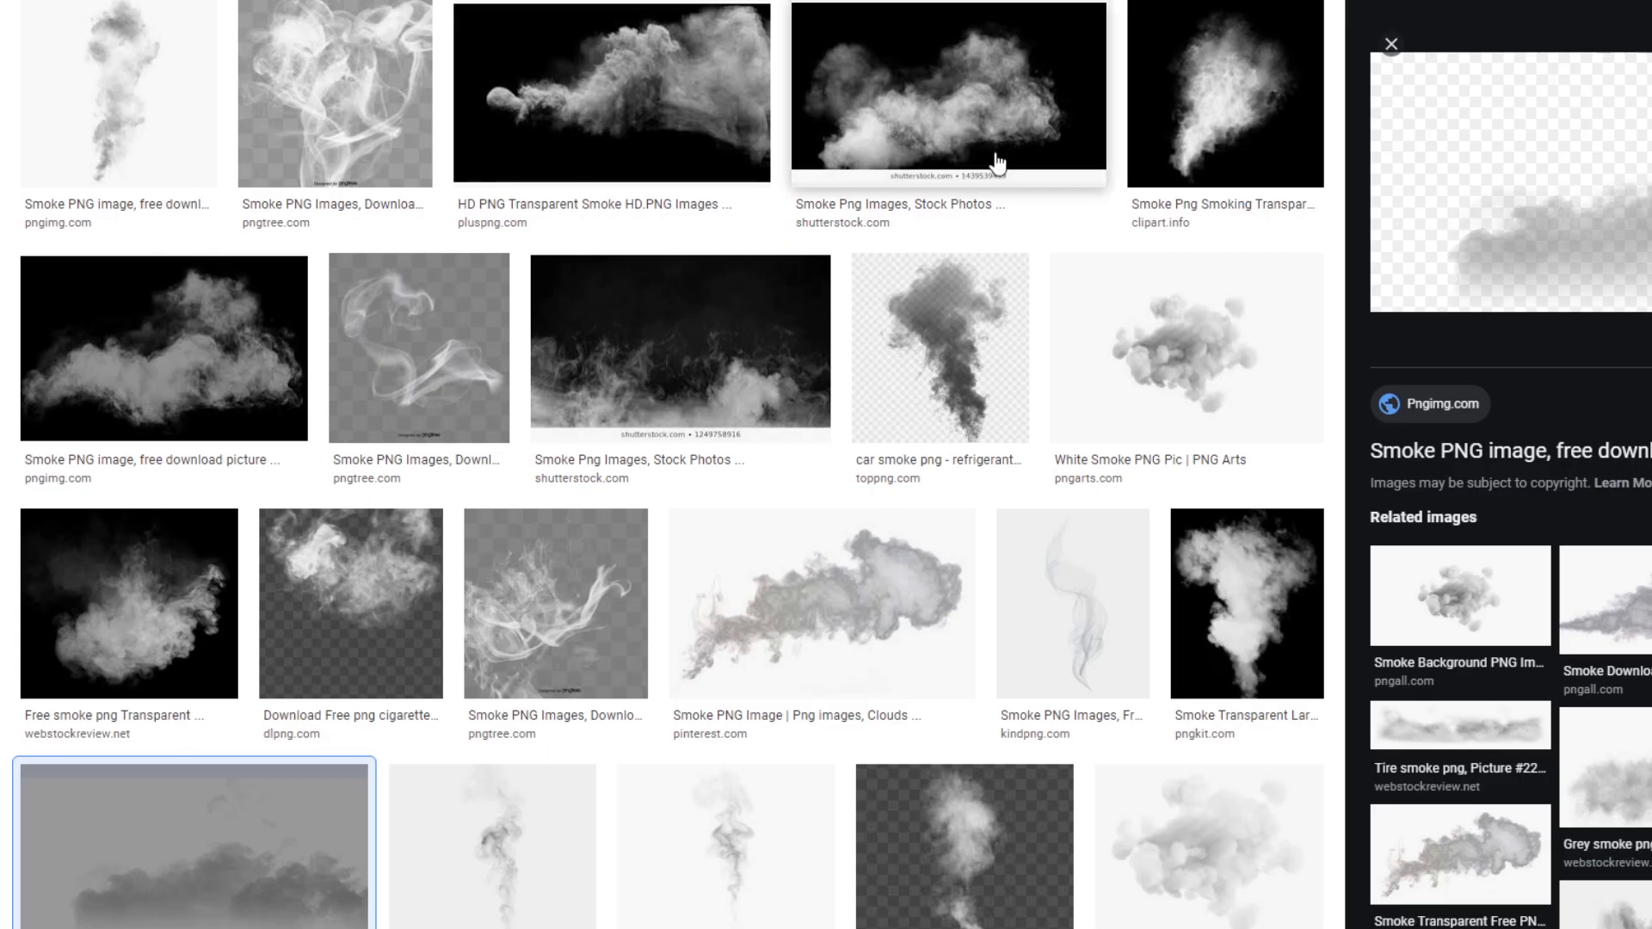
Step: Copy the previewed grey smoke image from Google Images and return to Photopea with the Move tool active
right_click(1449, 143)
left_click(1568, 378)
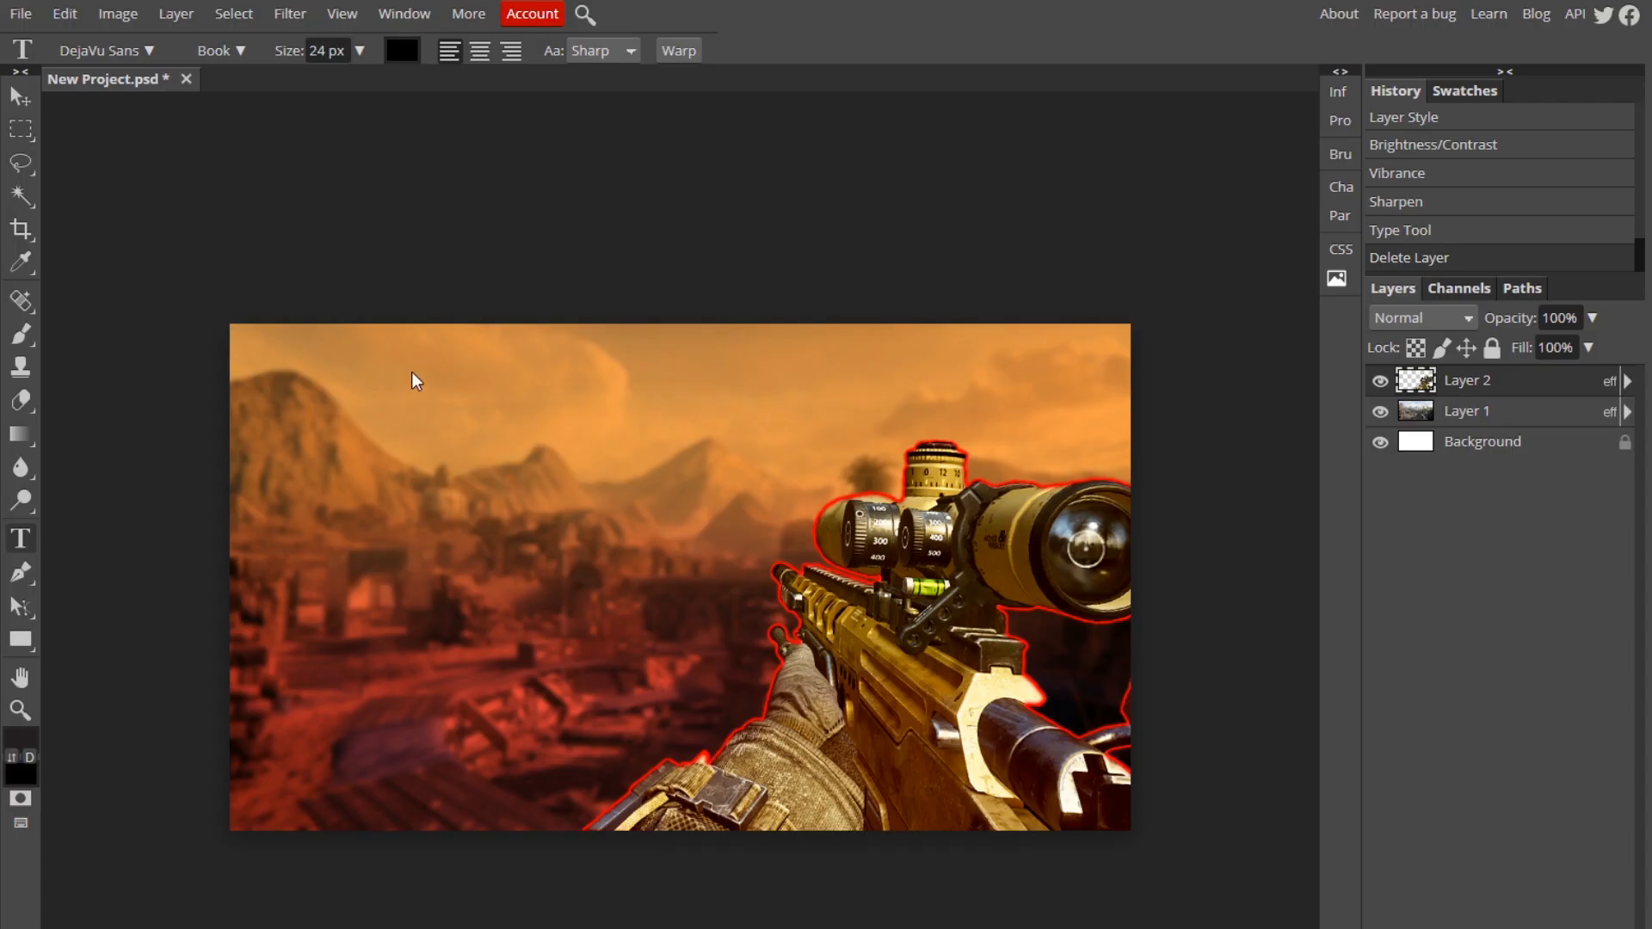
left_click(412, 372)
left_click(21, 96)
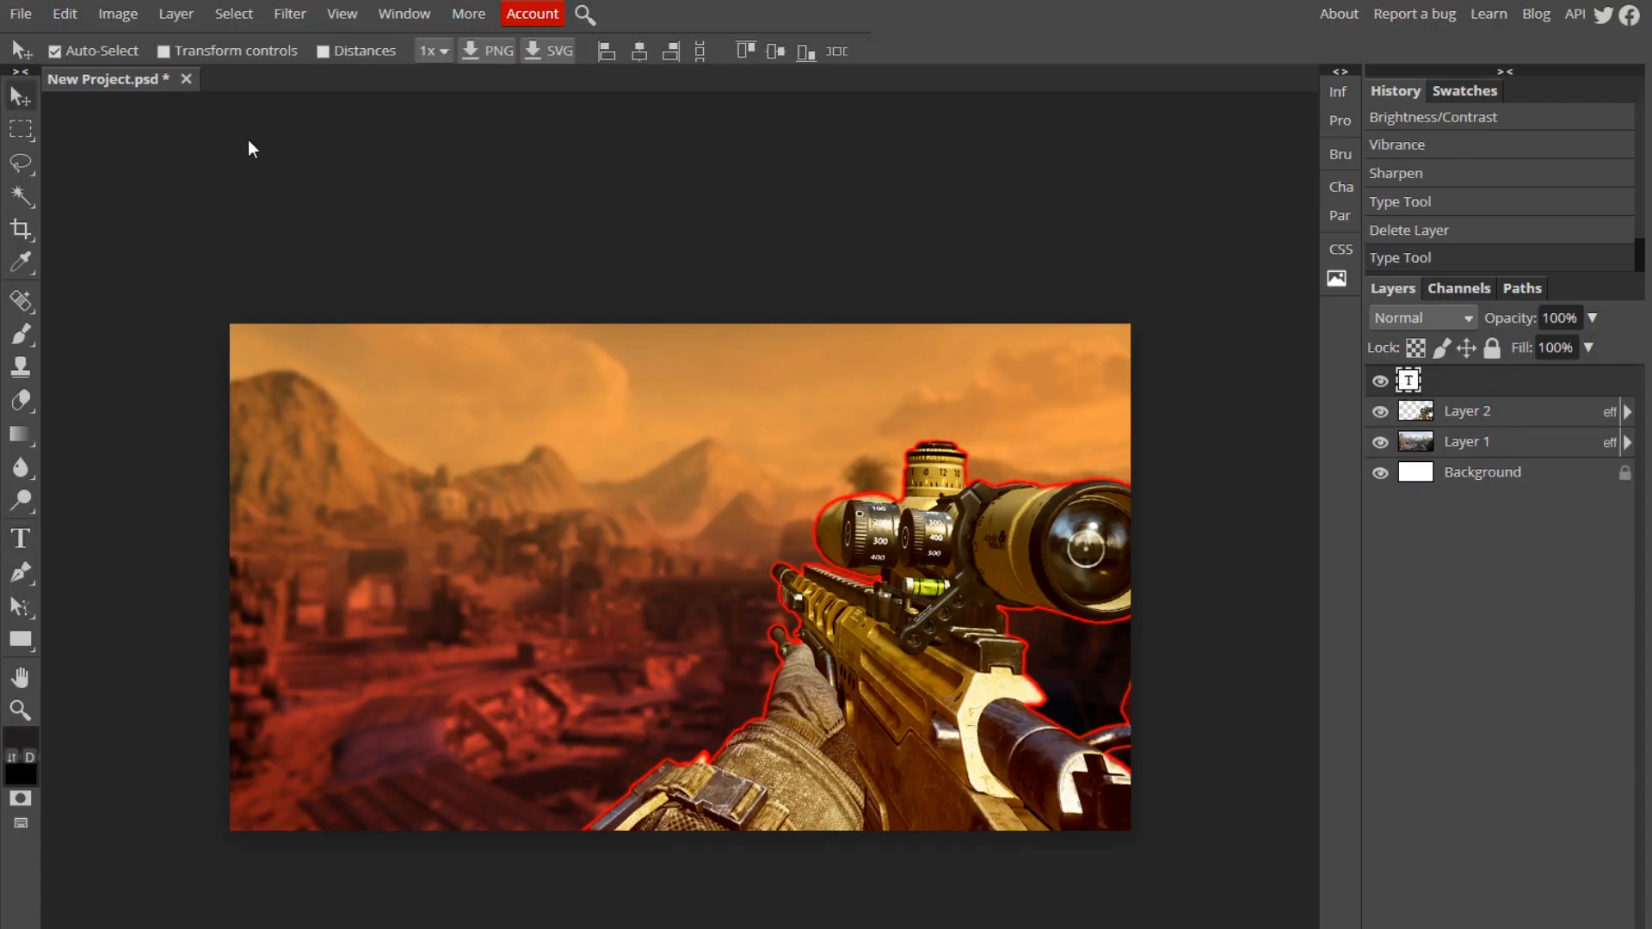
Step: Paste the smoke as a layer between the rifle and the map background, and move it towards the lower part of the scene
left_click(580, 528)
left_click_drag(577, 759, 514, 732)
key("ctrl+z")
left_click_drag(526, 810, 456, 797)
key("ctrl+z")
left_click_drag(1100, 711, 1017, 715)
key("ctrl+z")
left_click_drag(575, 785, 519, 826)
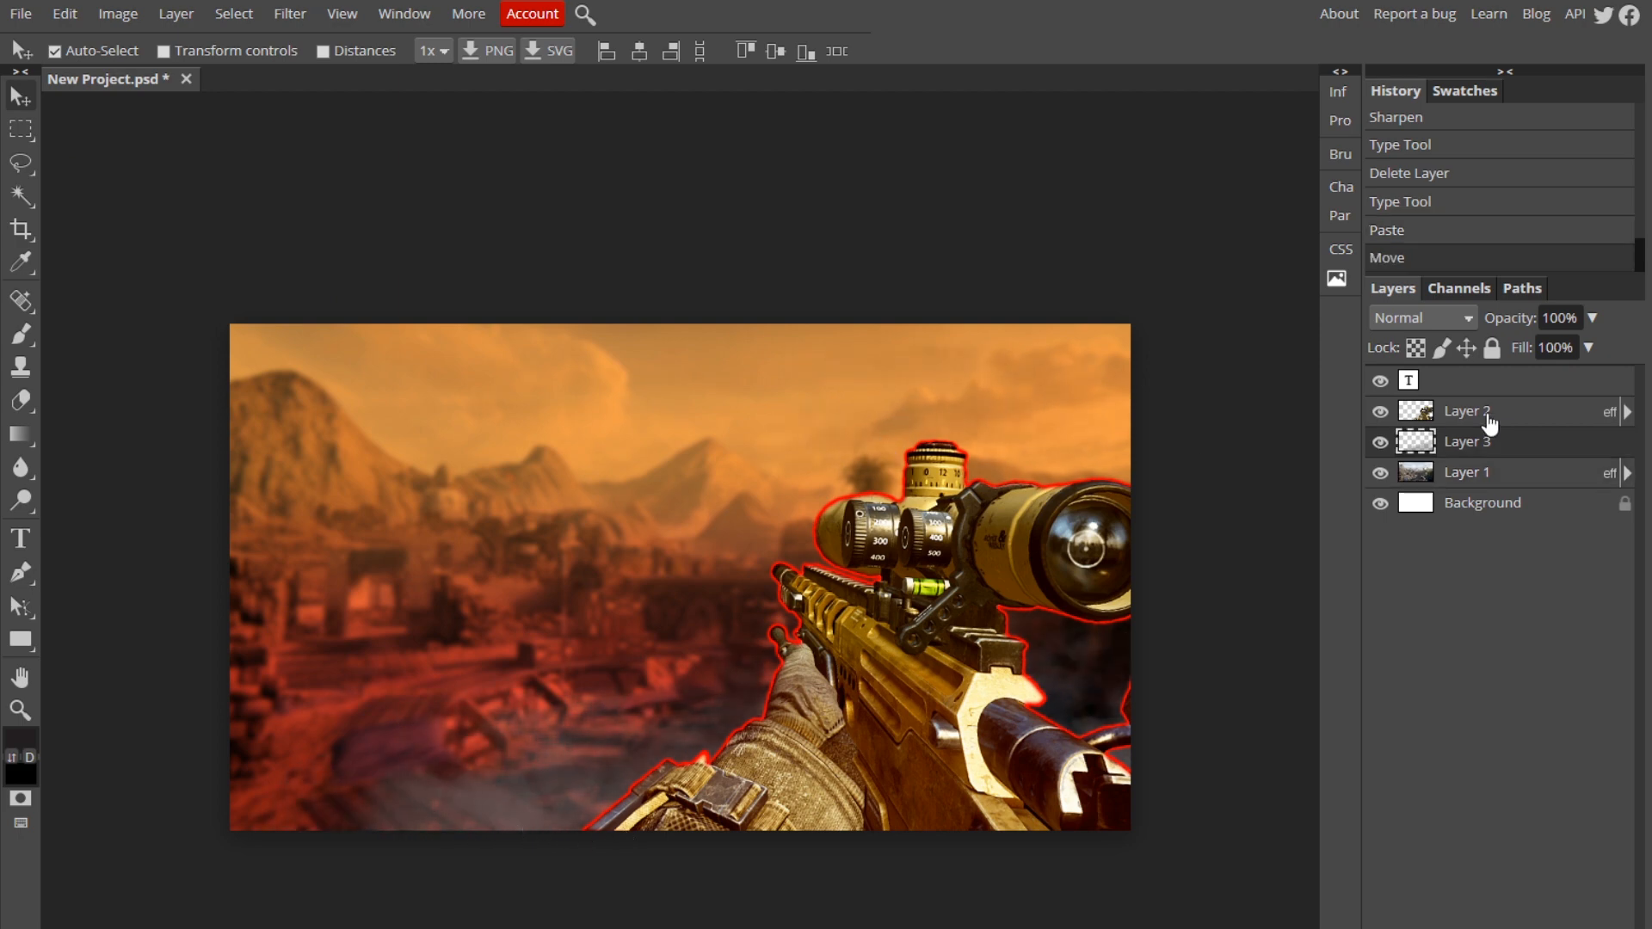
Step: Free-transform the smoke layer, rotating it about 1.5° and shifting it to about X 937 px, Y 485 px
left_click(65, 14)
left_click(151, 470)
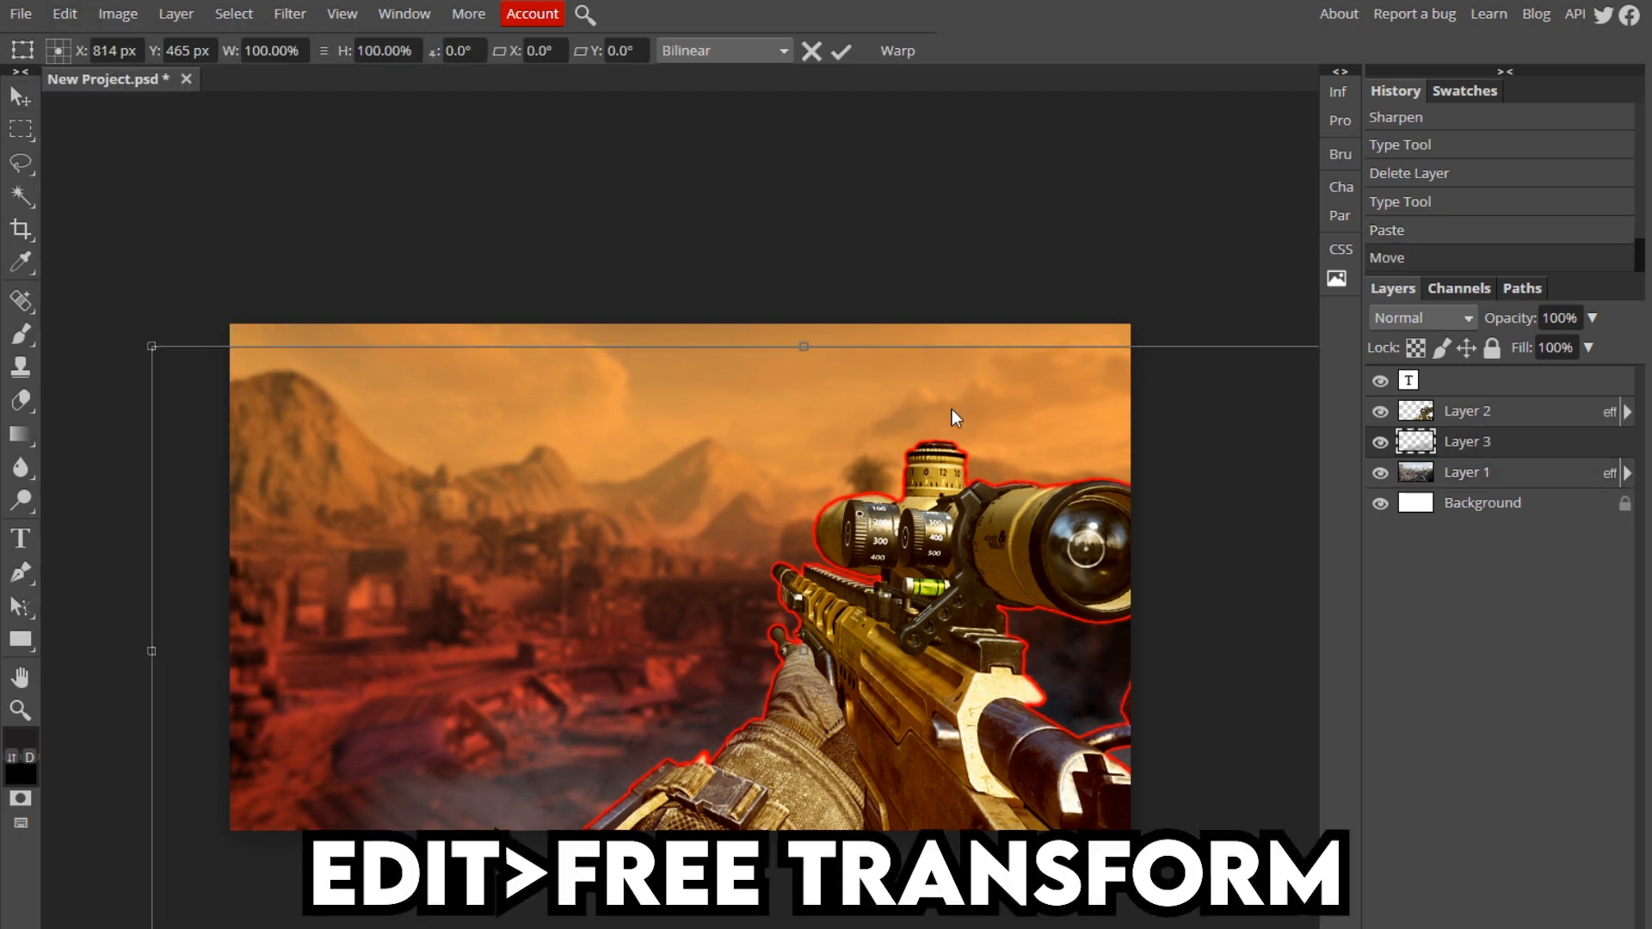
left_click_drag(900, 406, 1074, 421)
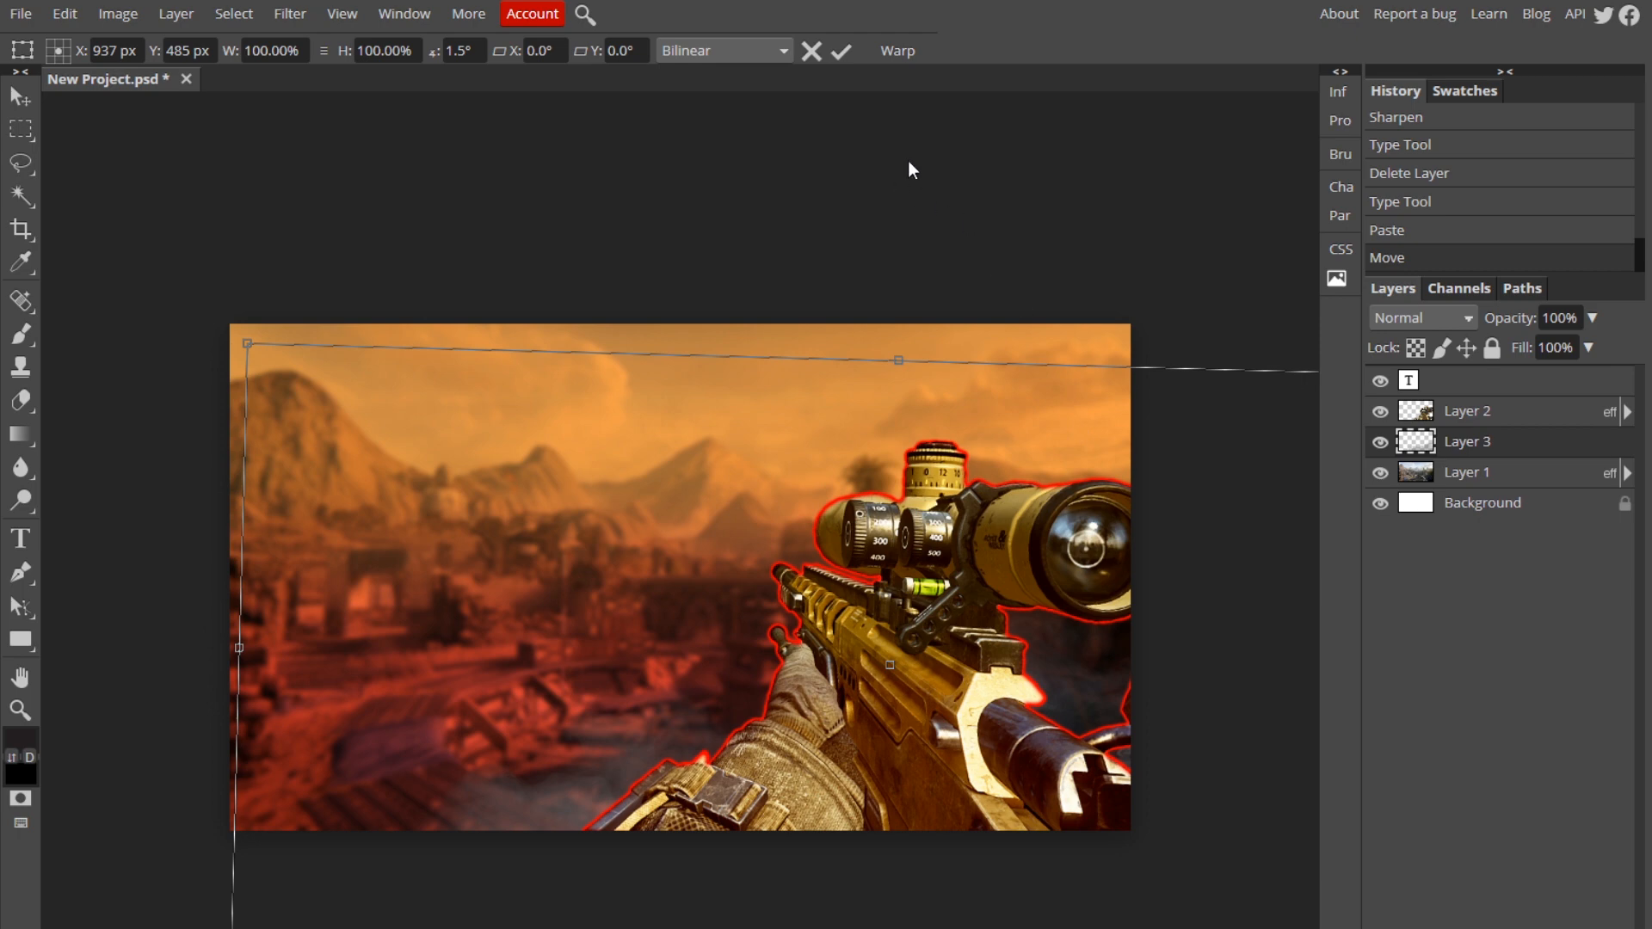
left_click(842, 51)
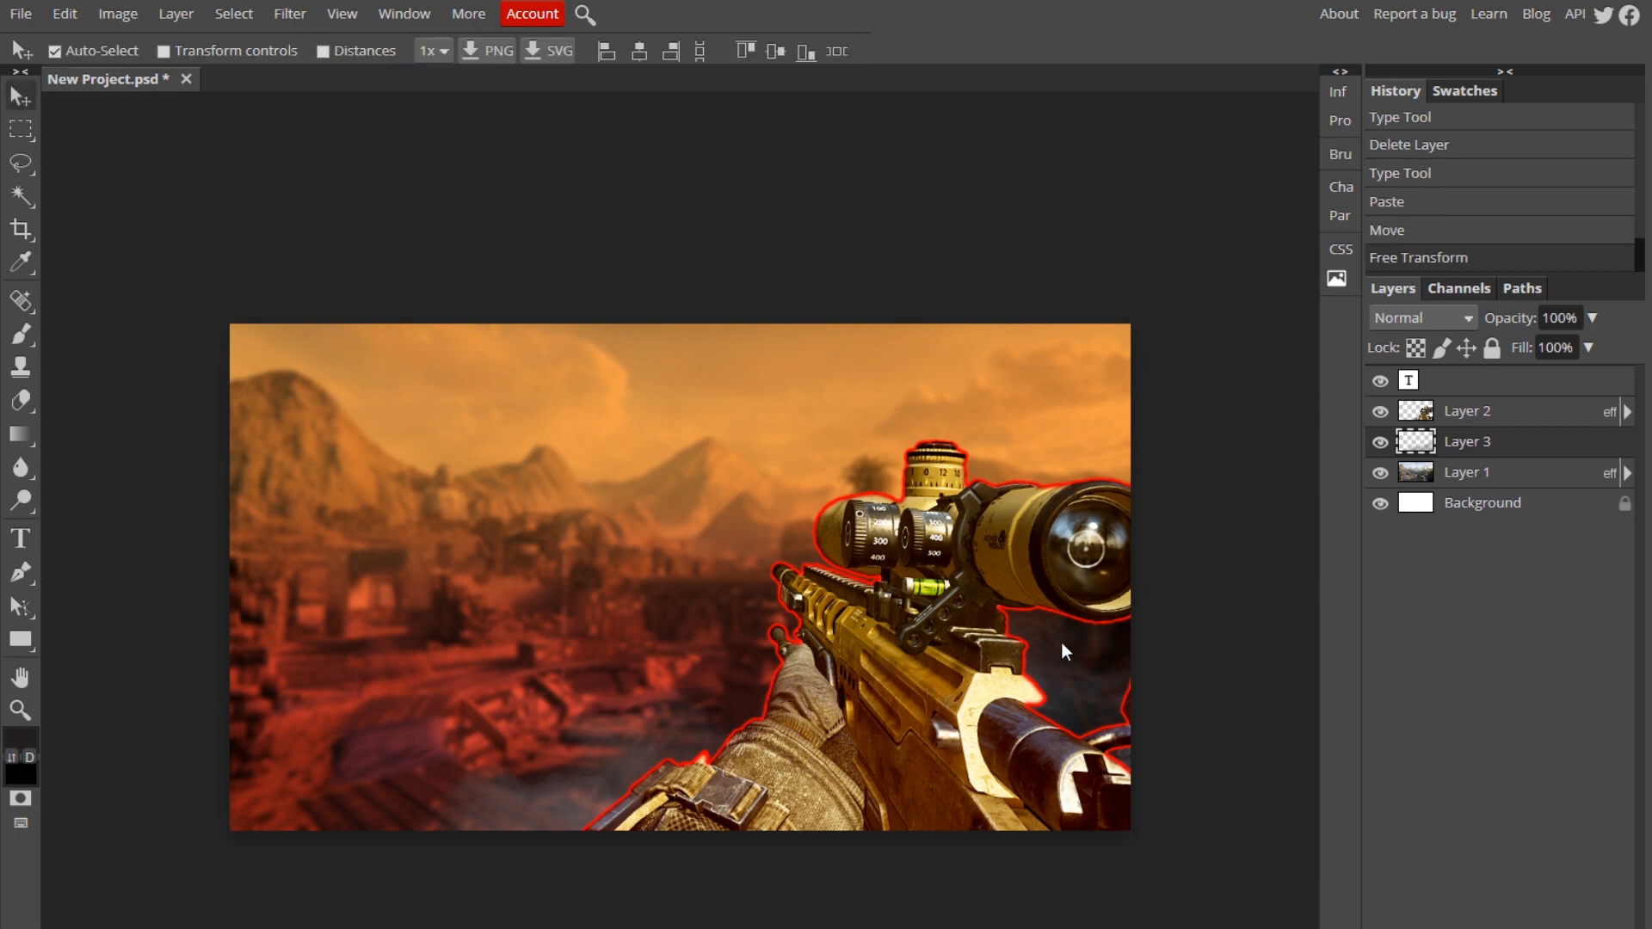
Step: Open the smoke layer's styles and preview Gradient Overlay, Inner Glow and Stroke on it, leaving each one disabled
double_click(1577, 444)
left_click(1254, 378)
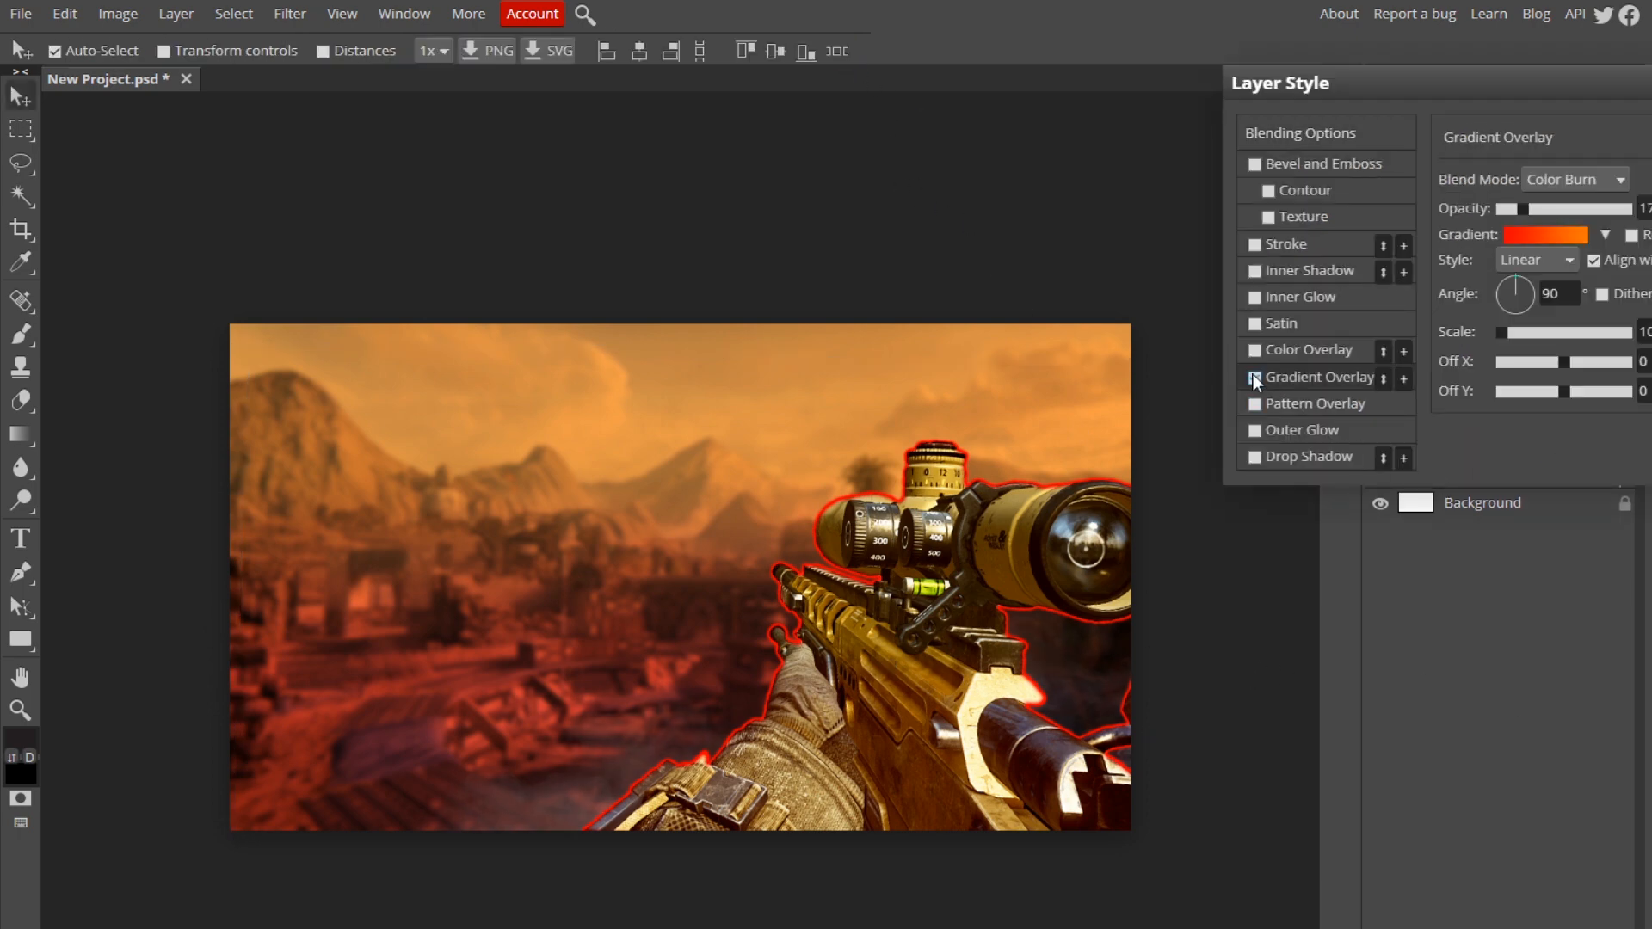
left_click(1255, 379)
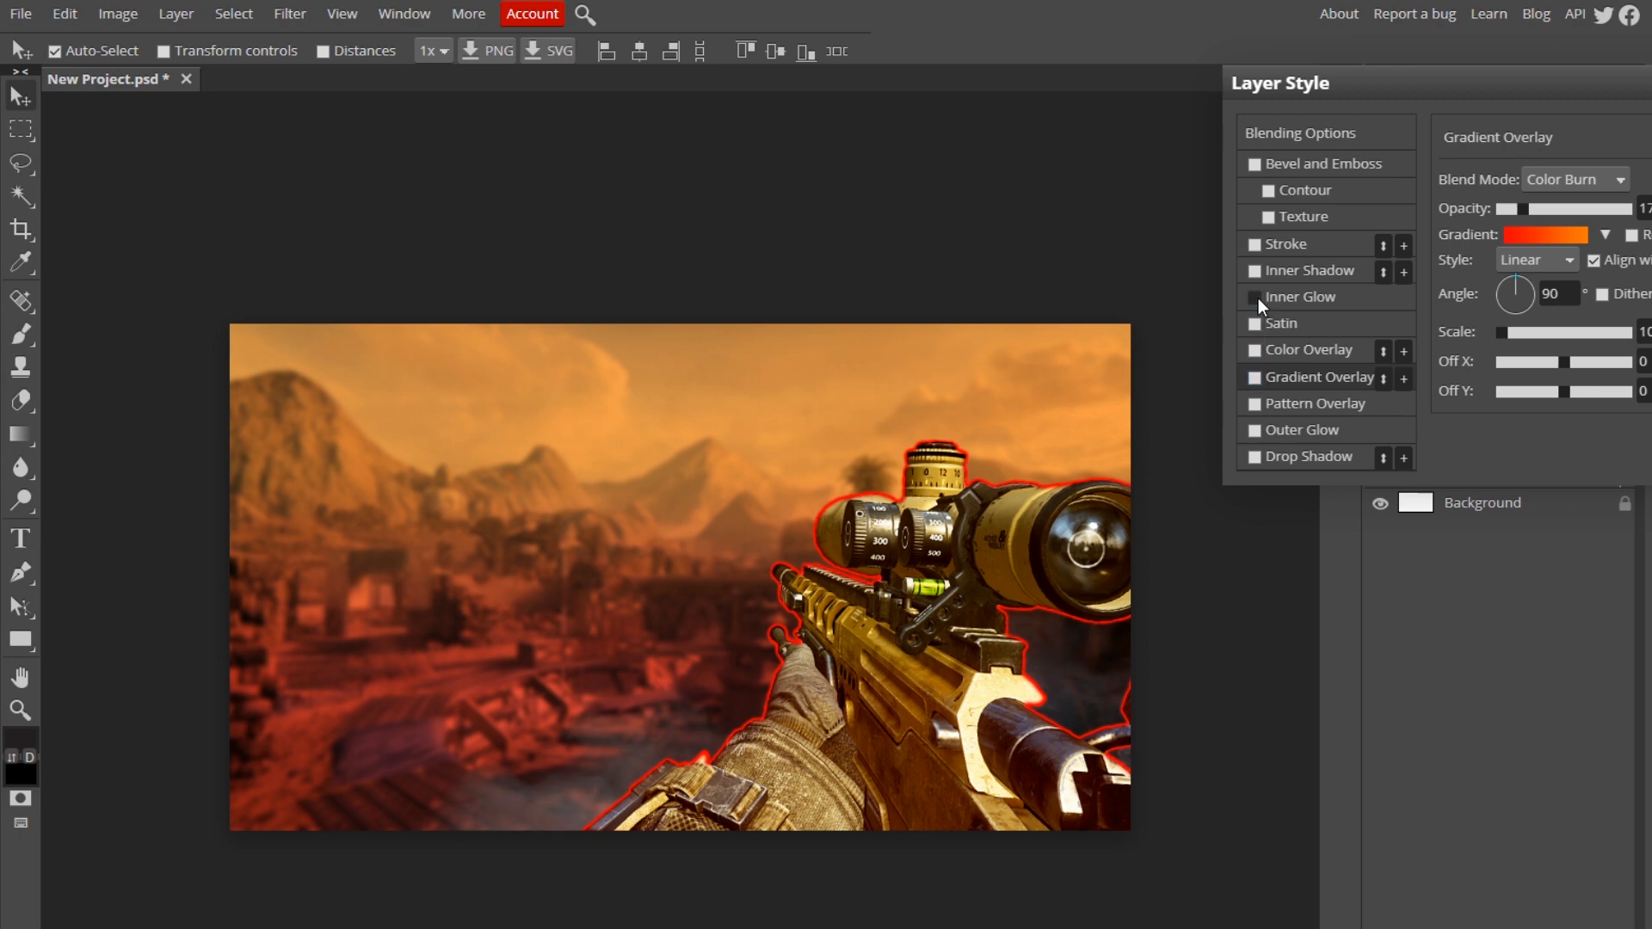
left_click(1255, 297)
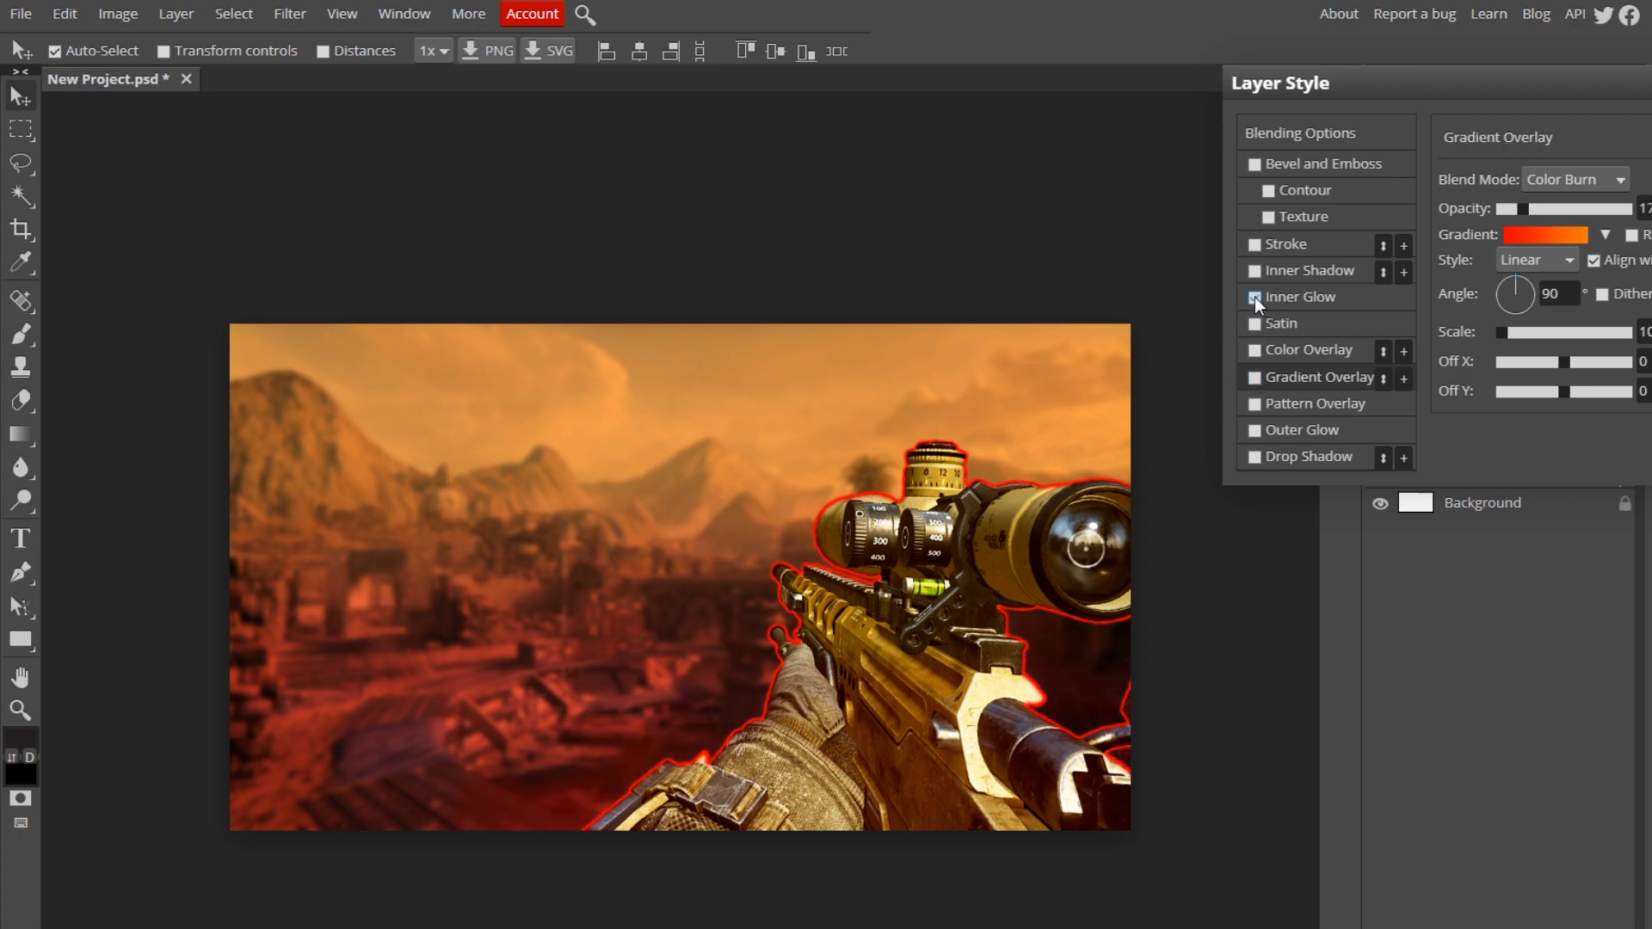
left_click(1255, 297)
left_click(1255, 245)
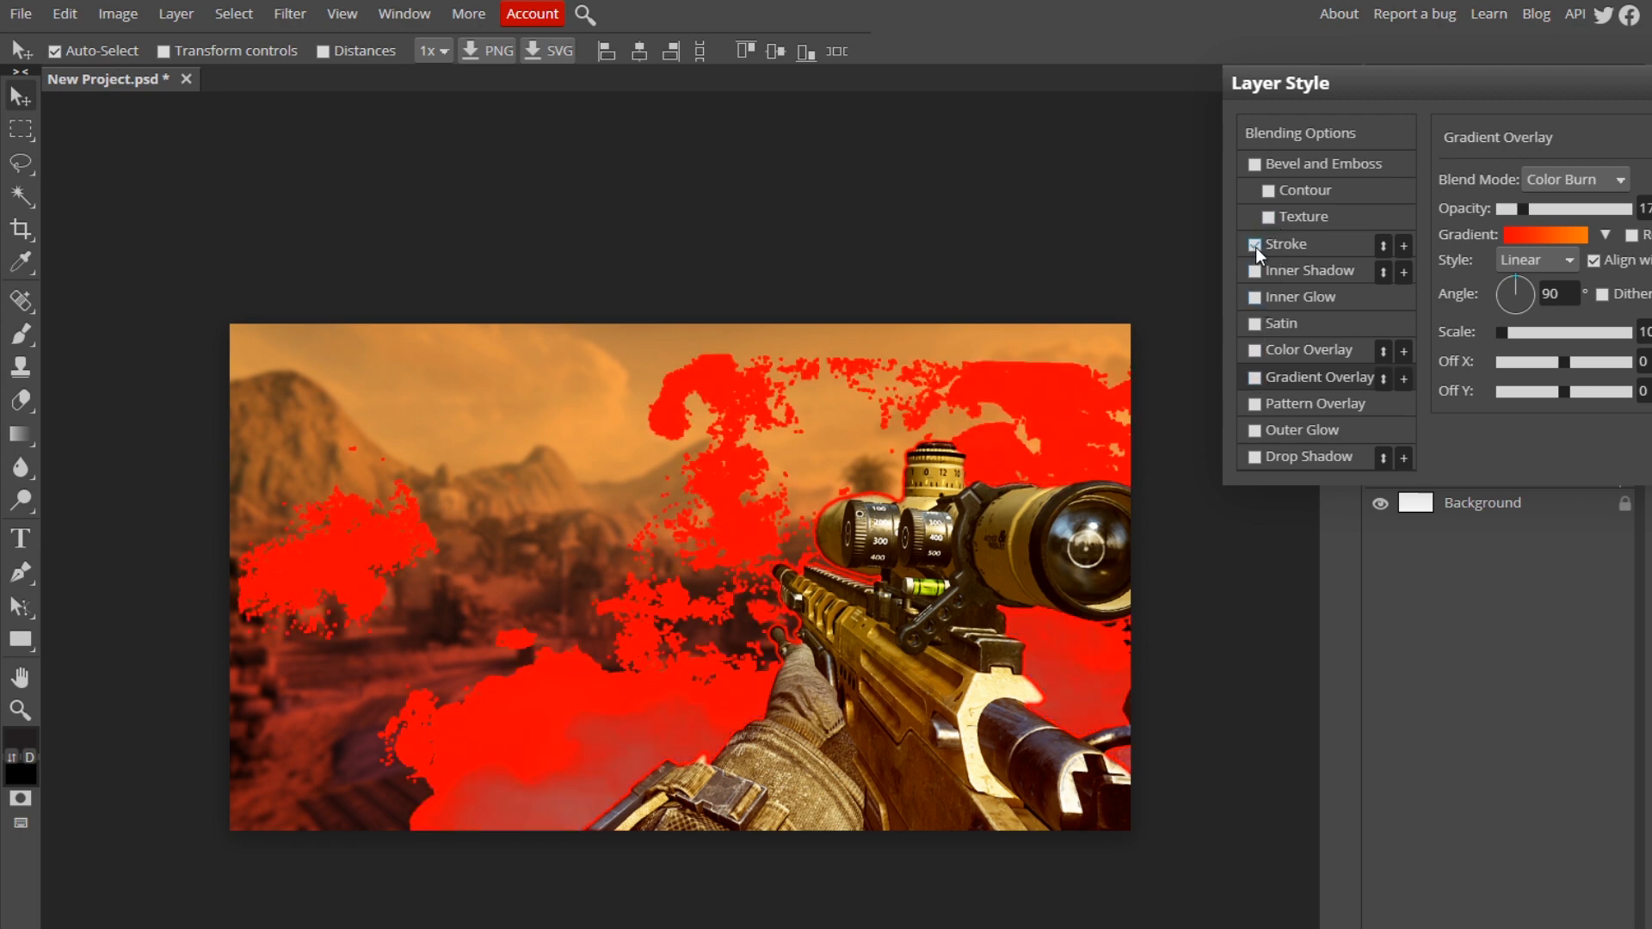
left_click(1255, 245)
Step: Tint the smoke layer with a red Color Overlay in Normal blend mode and apply the style
left_click(1259, 438)
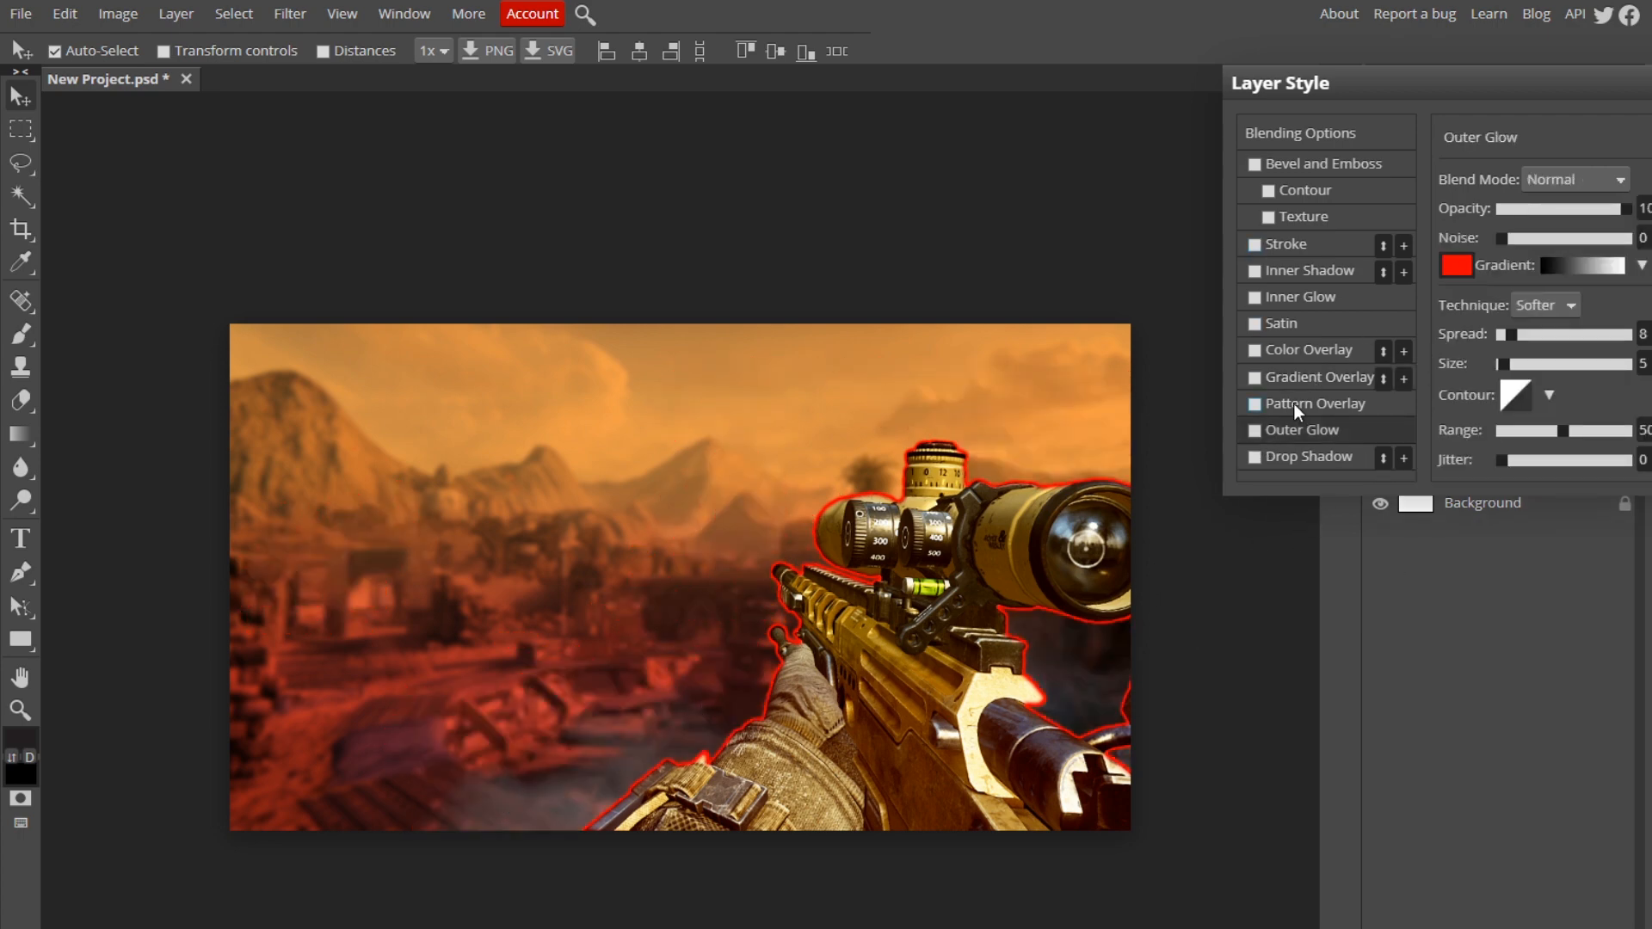
left_click(1295, 349)
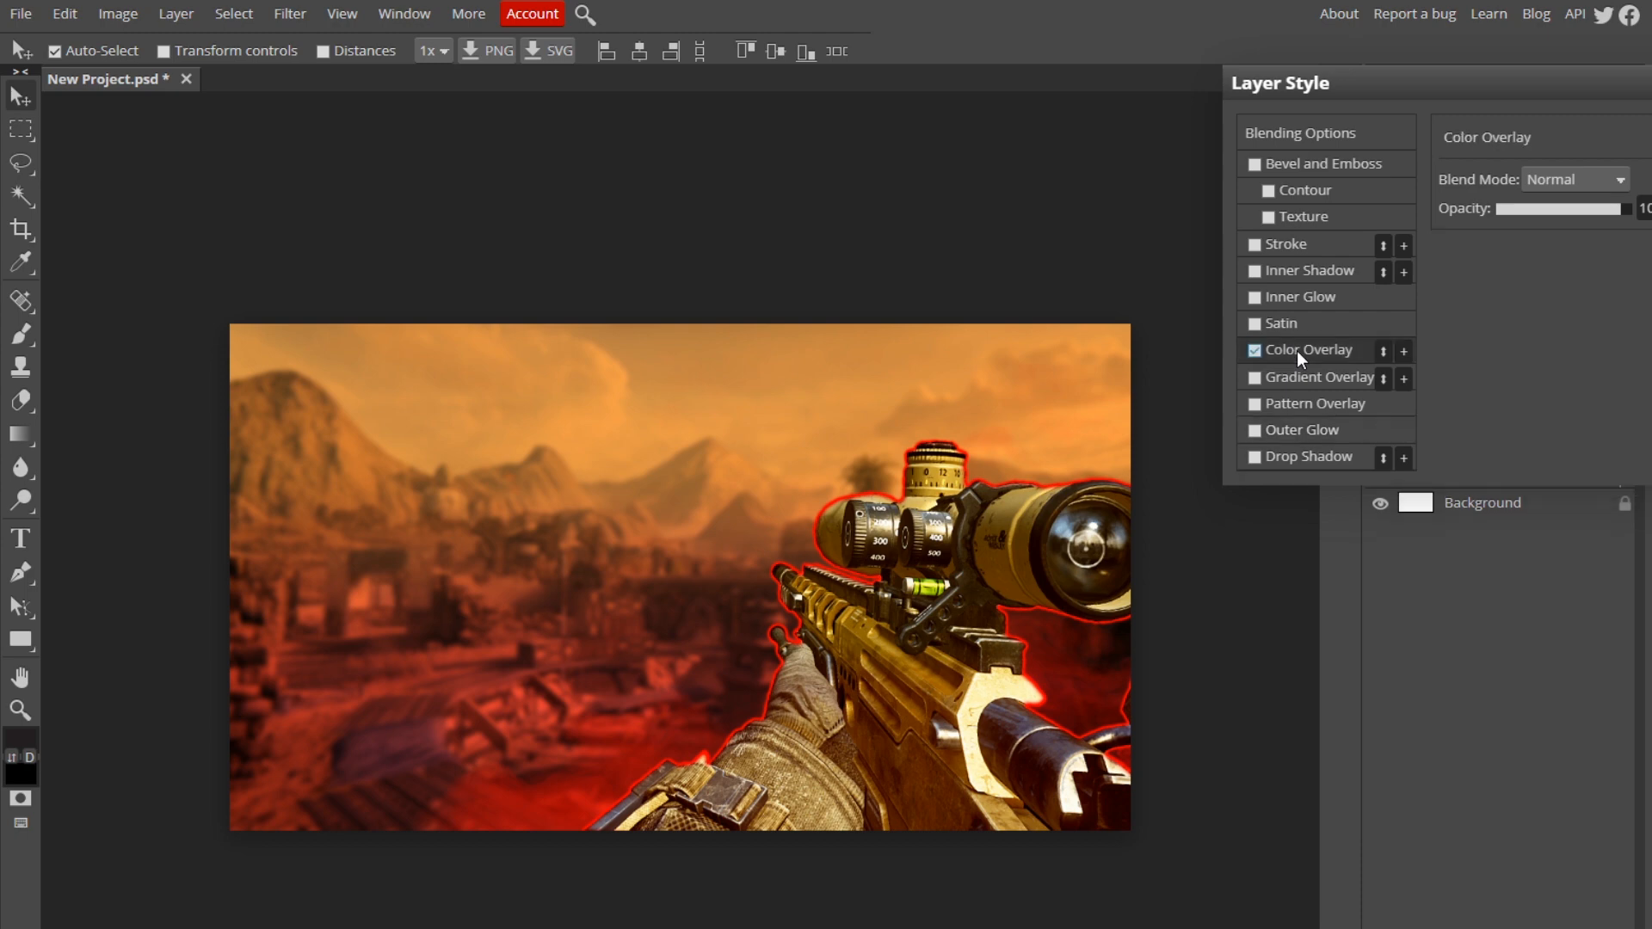
key("Return")
Step: Add the text "CRAZY" in 150 px DejaVu Sans over the mountains and sky beside the rifle
left_click(22, 538)
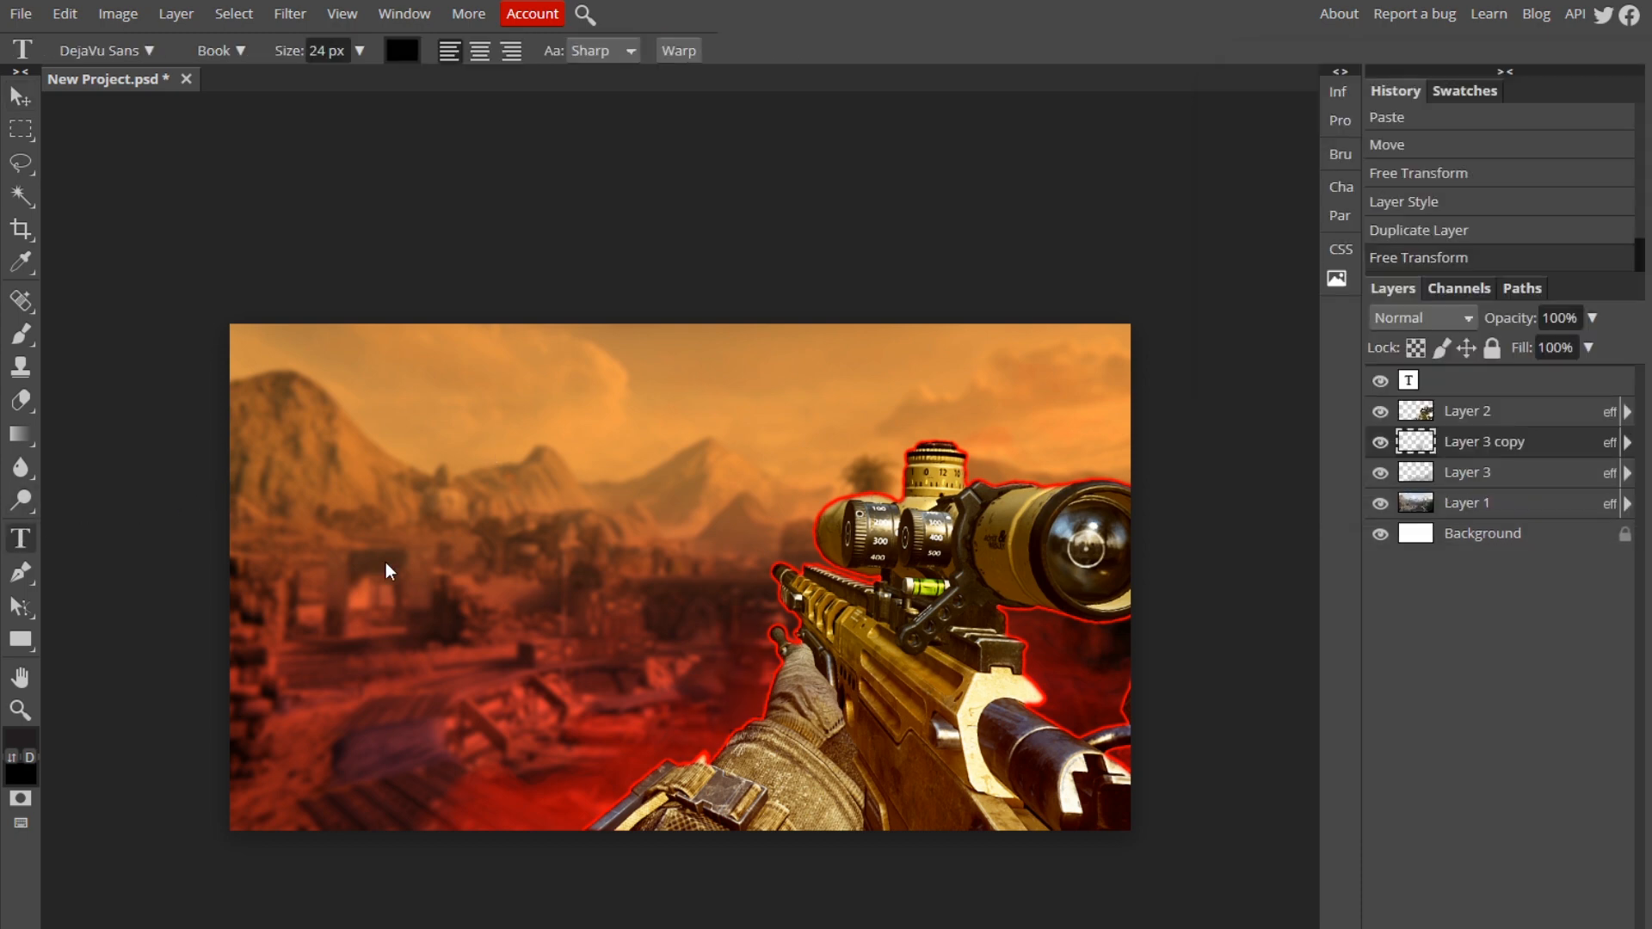
left_click(397, 508)
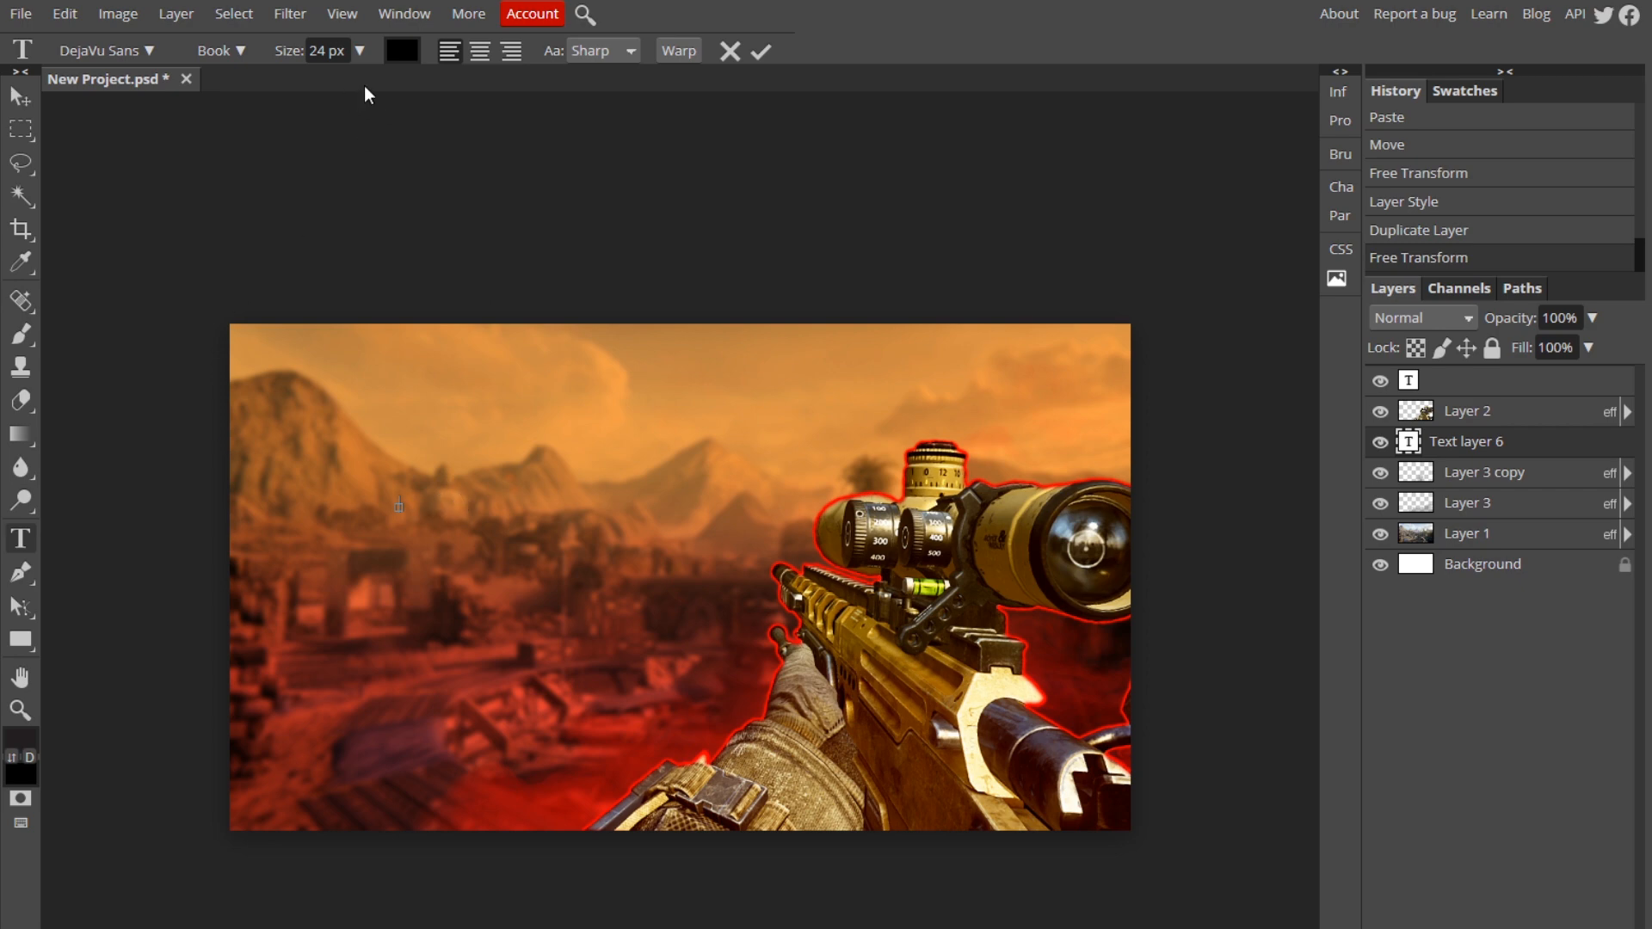
left_click(360, 52)
left_click_drag(343, 84, 381, 86)
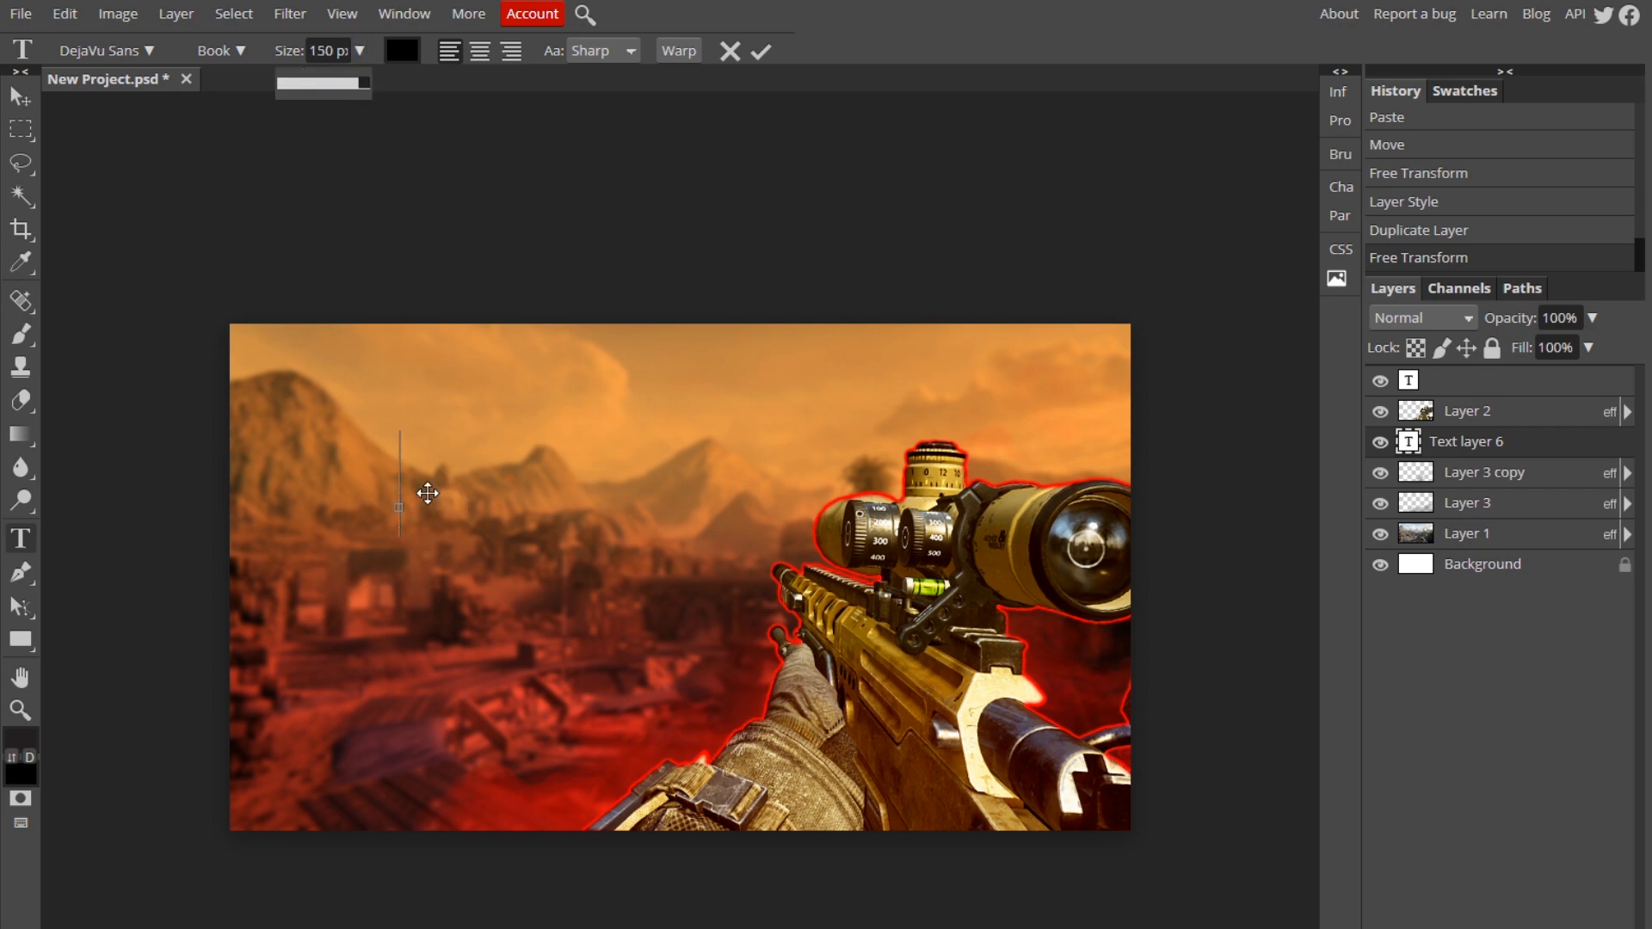
left_click(730, 52)
left_click(308, 503)
type("CRAZ")
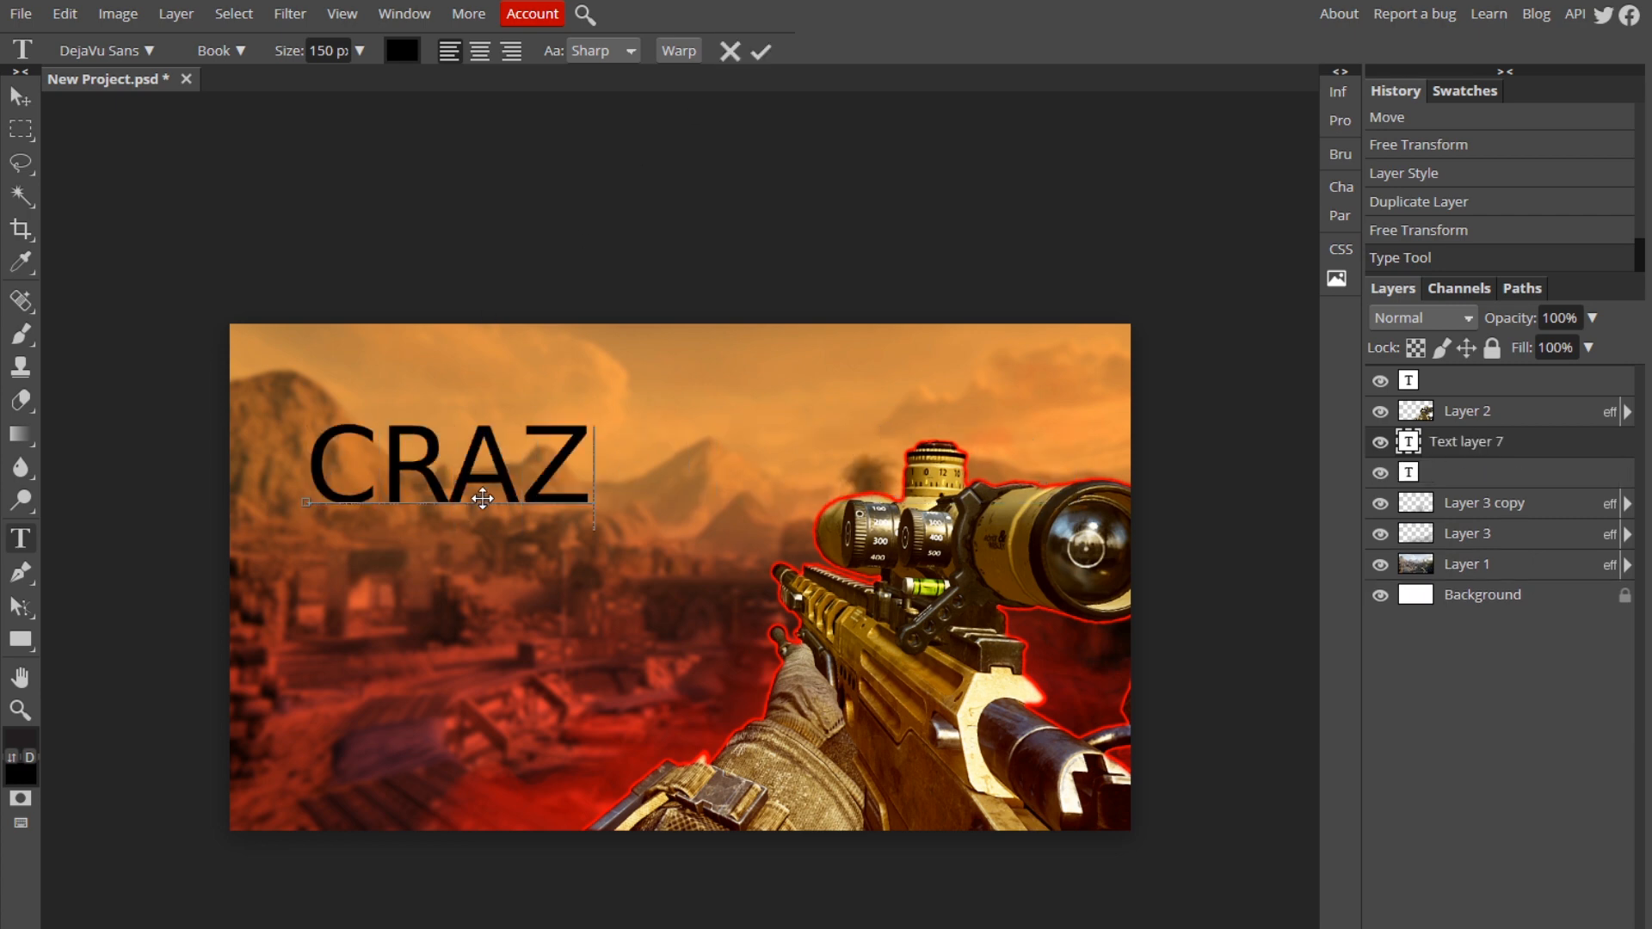
type("Y")
Step: Change the font of the whole "CRAZY" text to Bowlby One
key("ctrl+a")
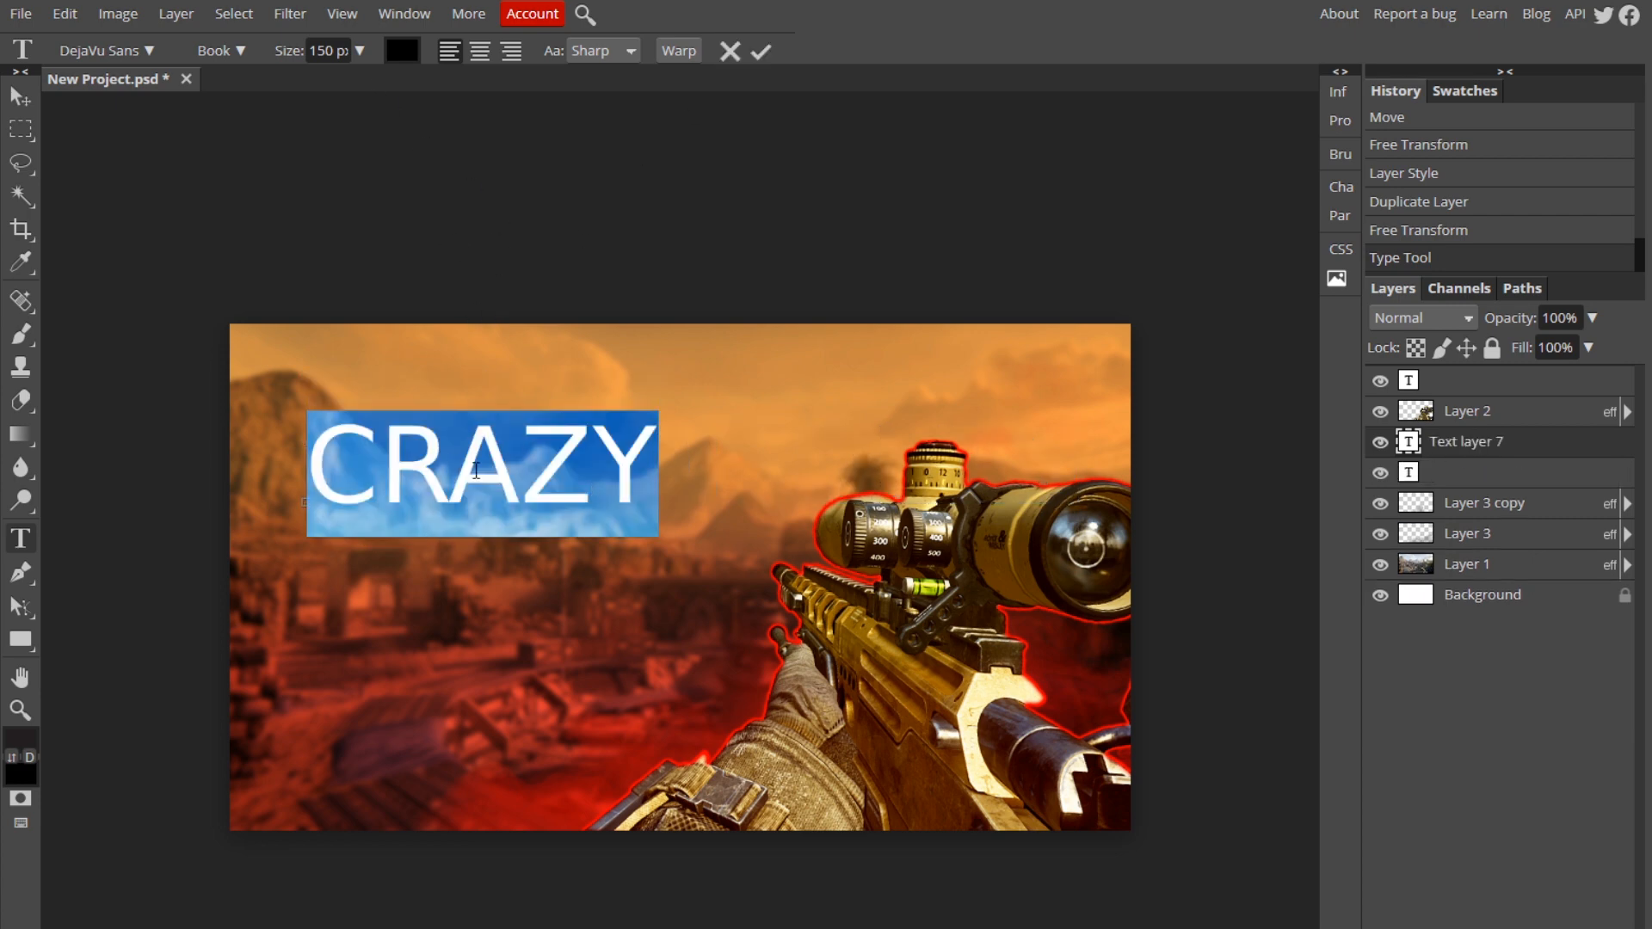
left_click(514, 476)
key("ctrl+a")
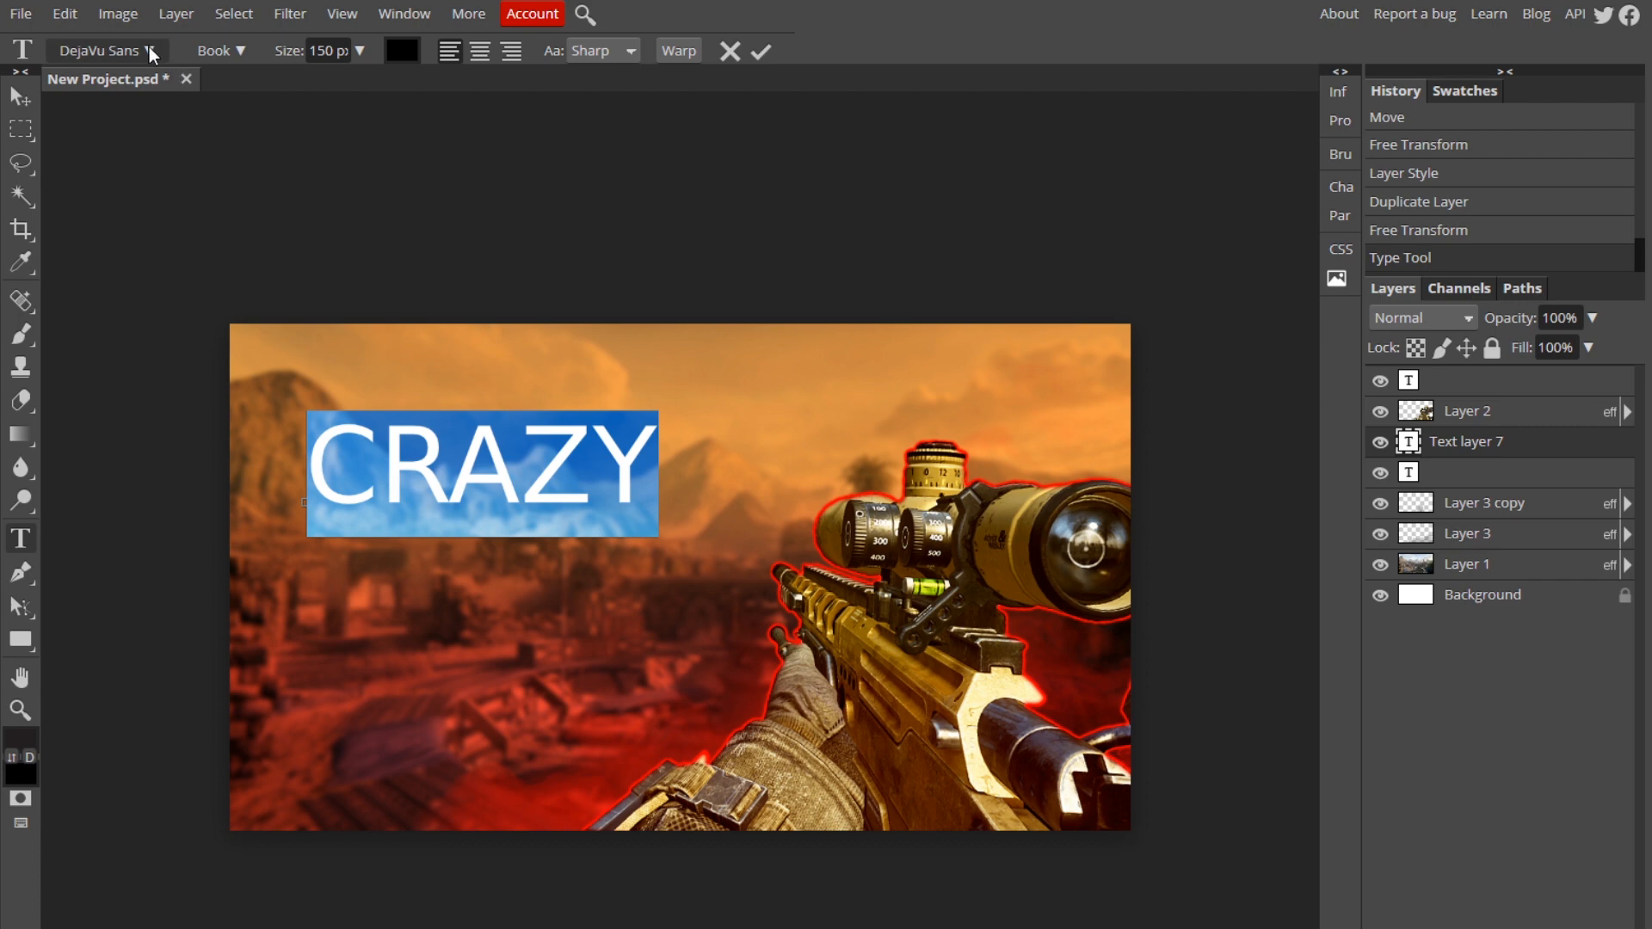
left_click(148, 49)
scroll(193, 327, "up", 15)
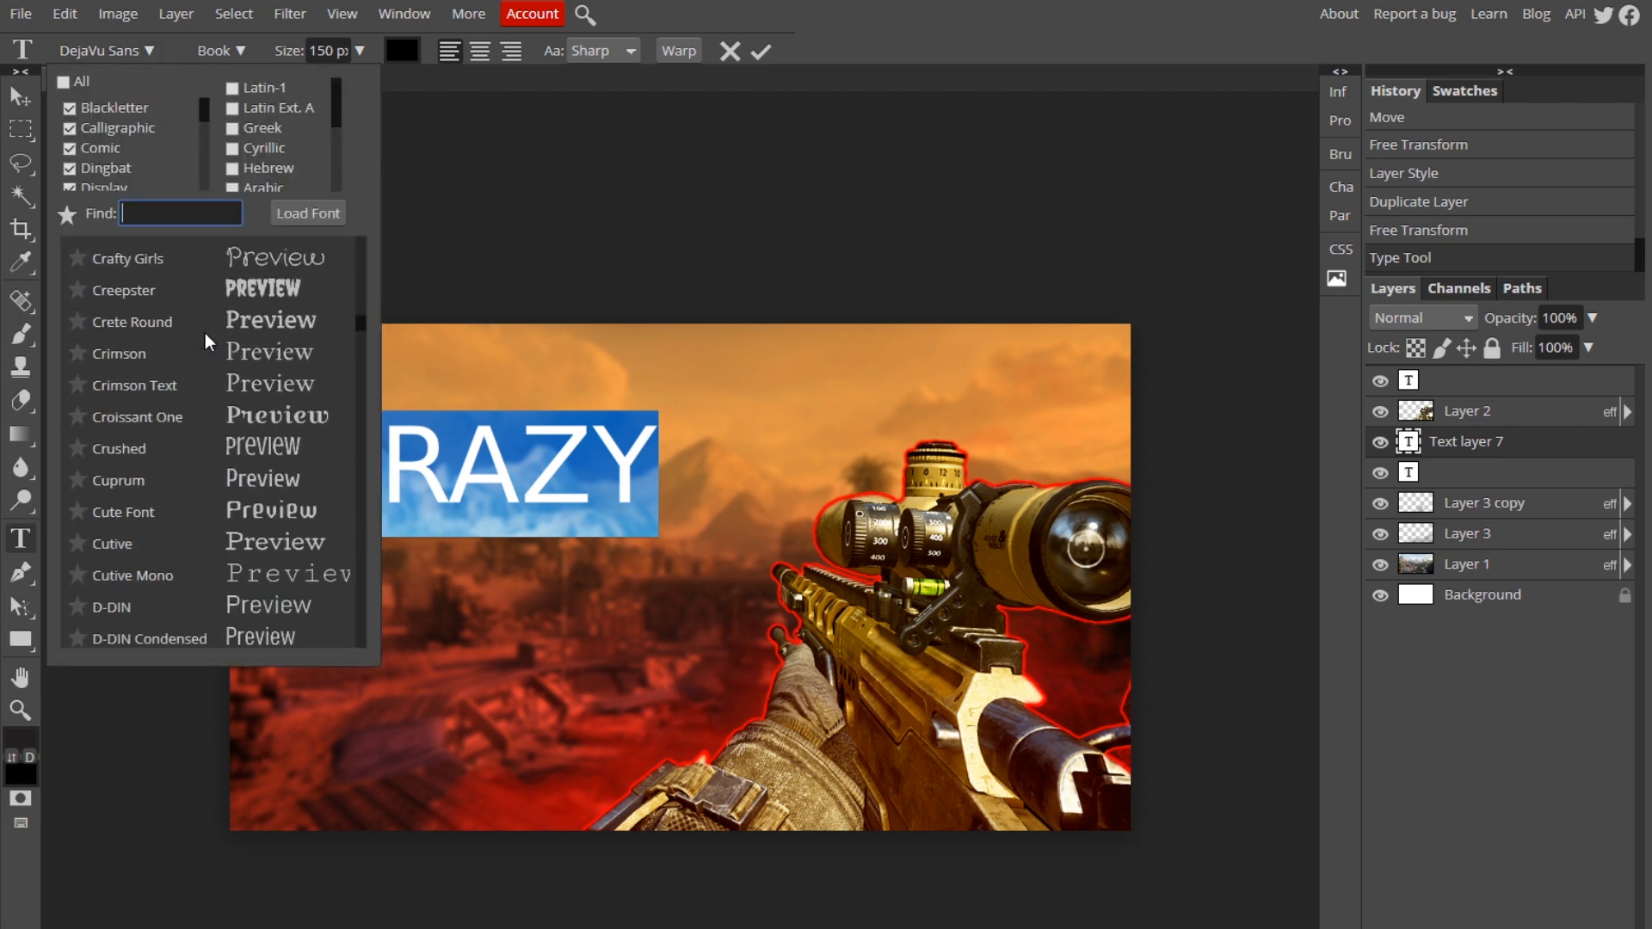
left_click(239, 477)
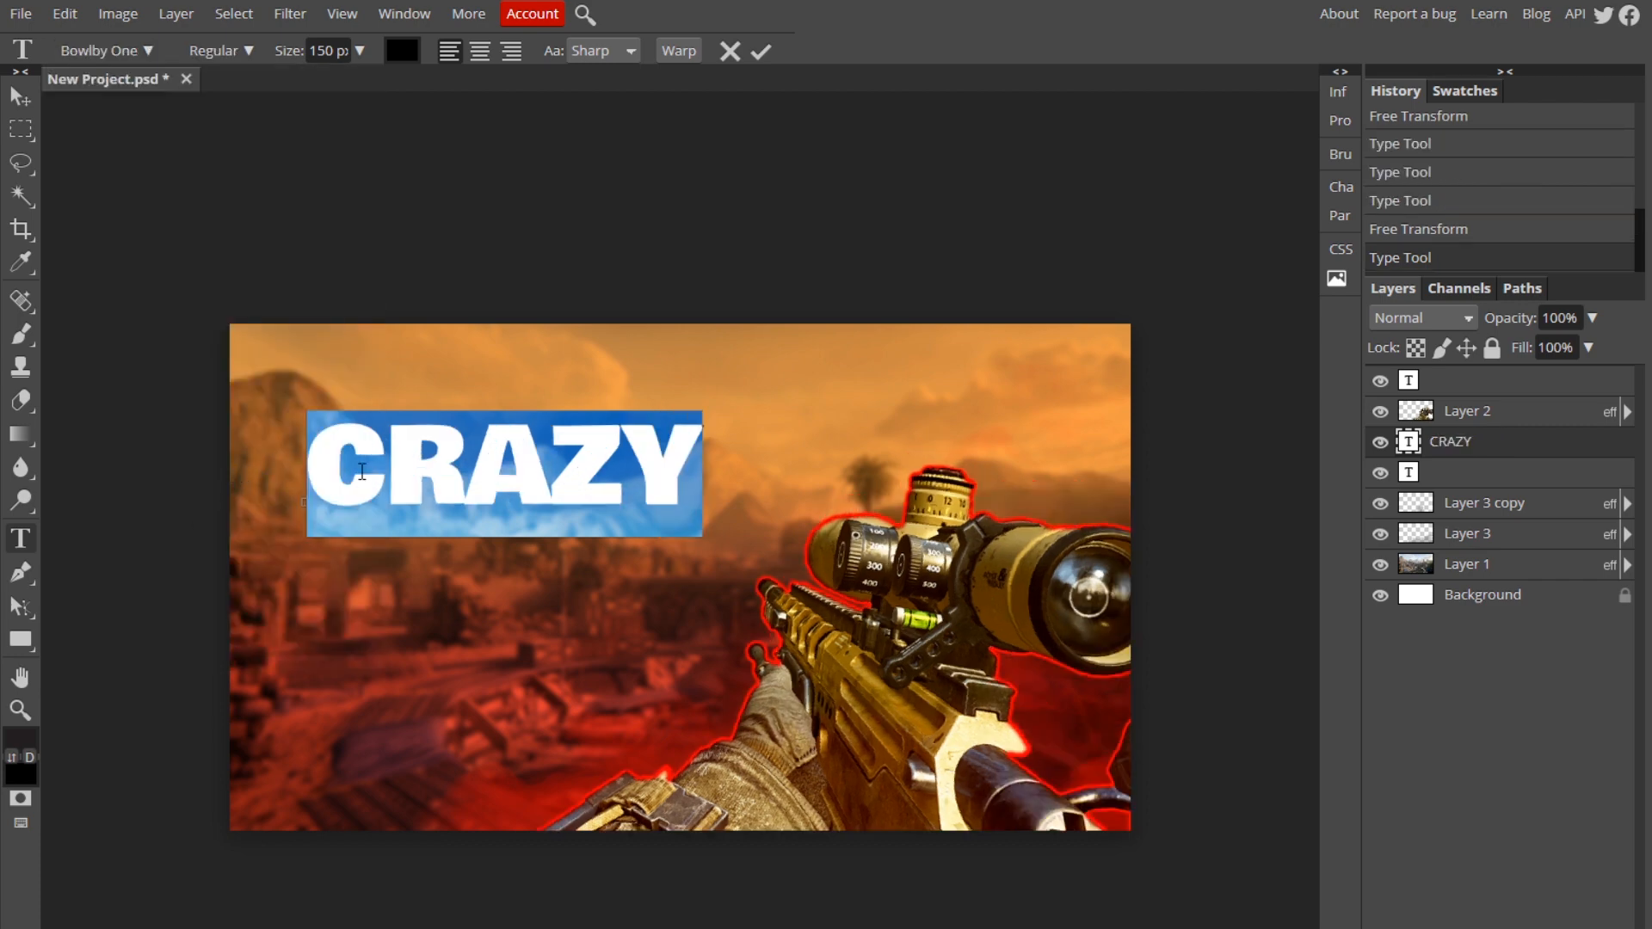
Step: Set the size of the "CRAZY" text to 200 px
left_click(110, 60)
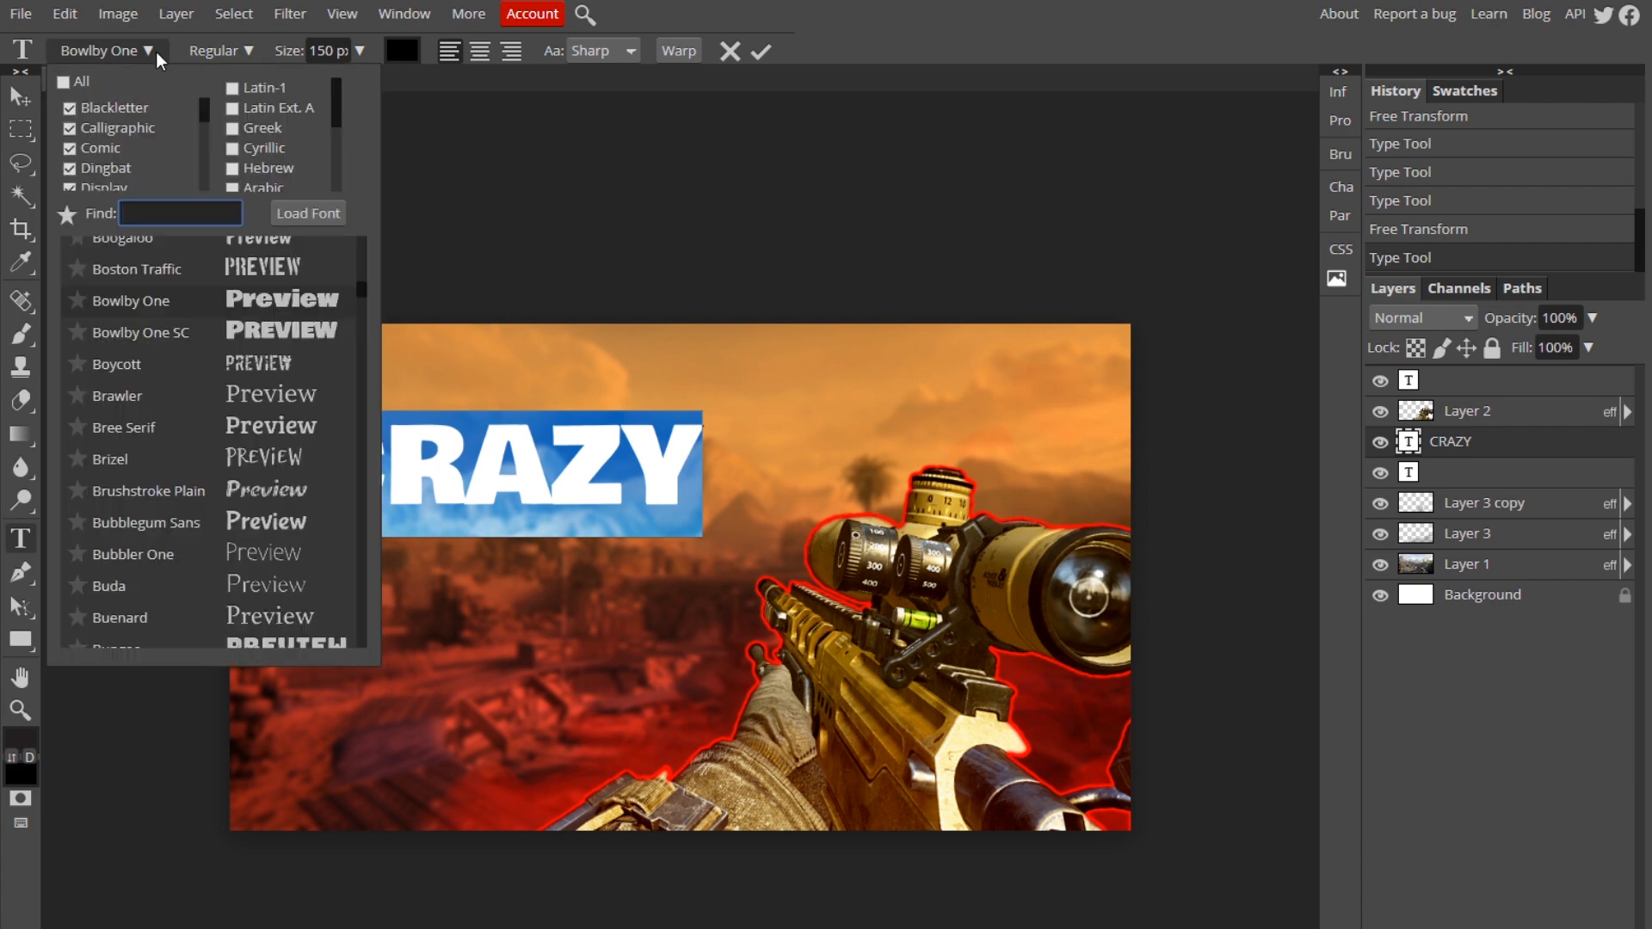
left_click(514, 469)
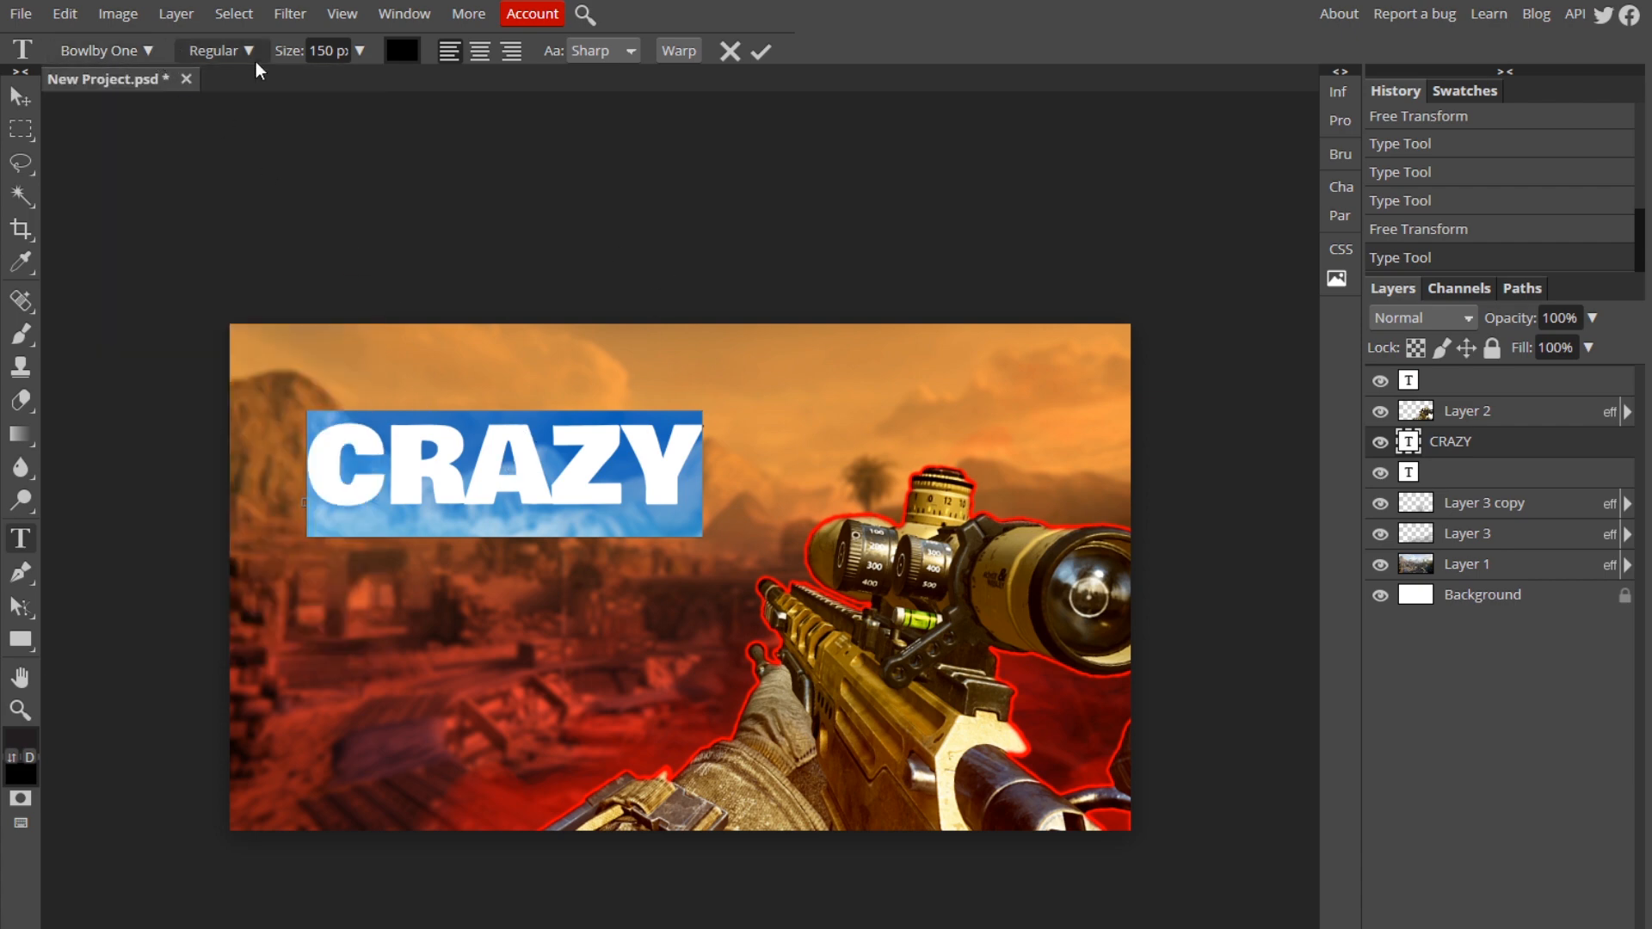
left_click(361, 50)
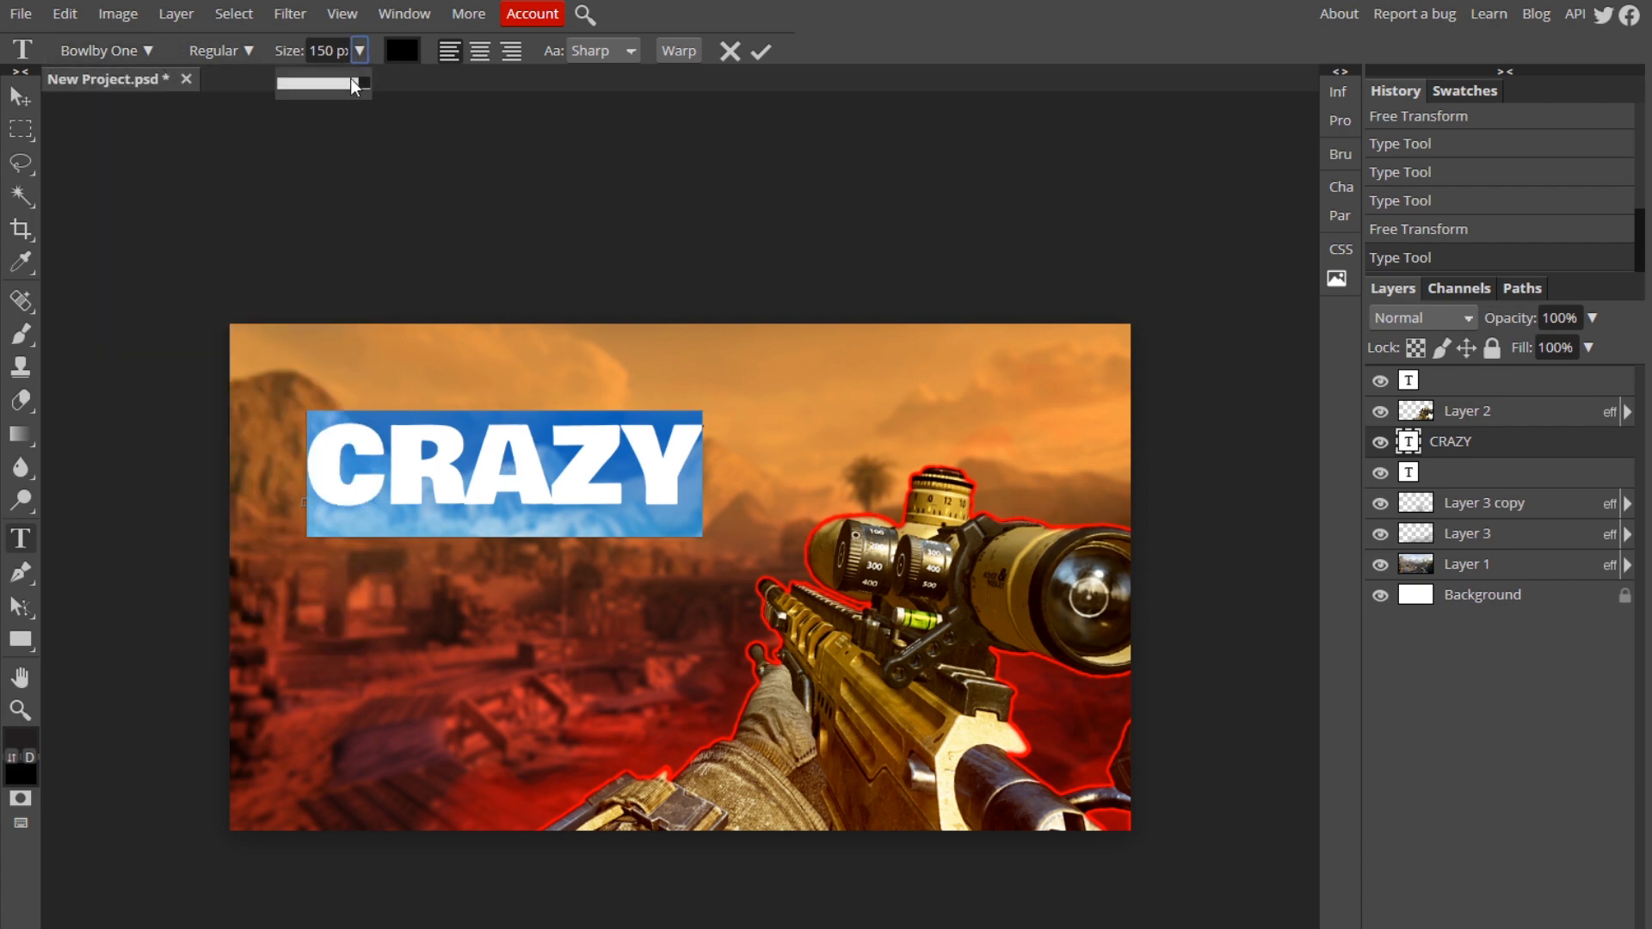
left_click_drag(329, 52, 301, 45)
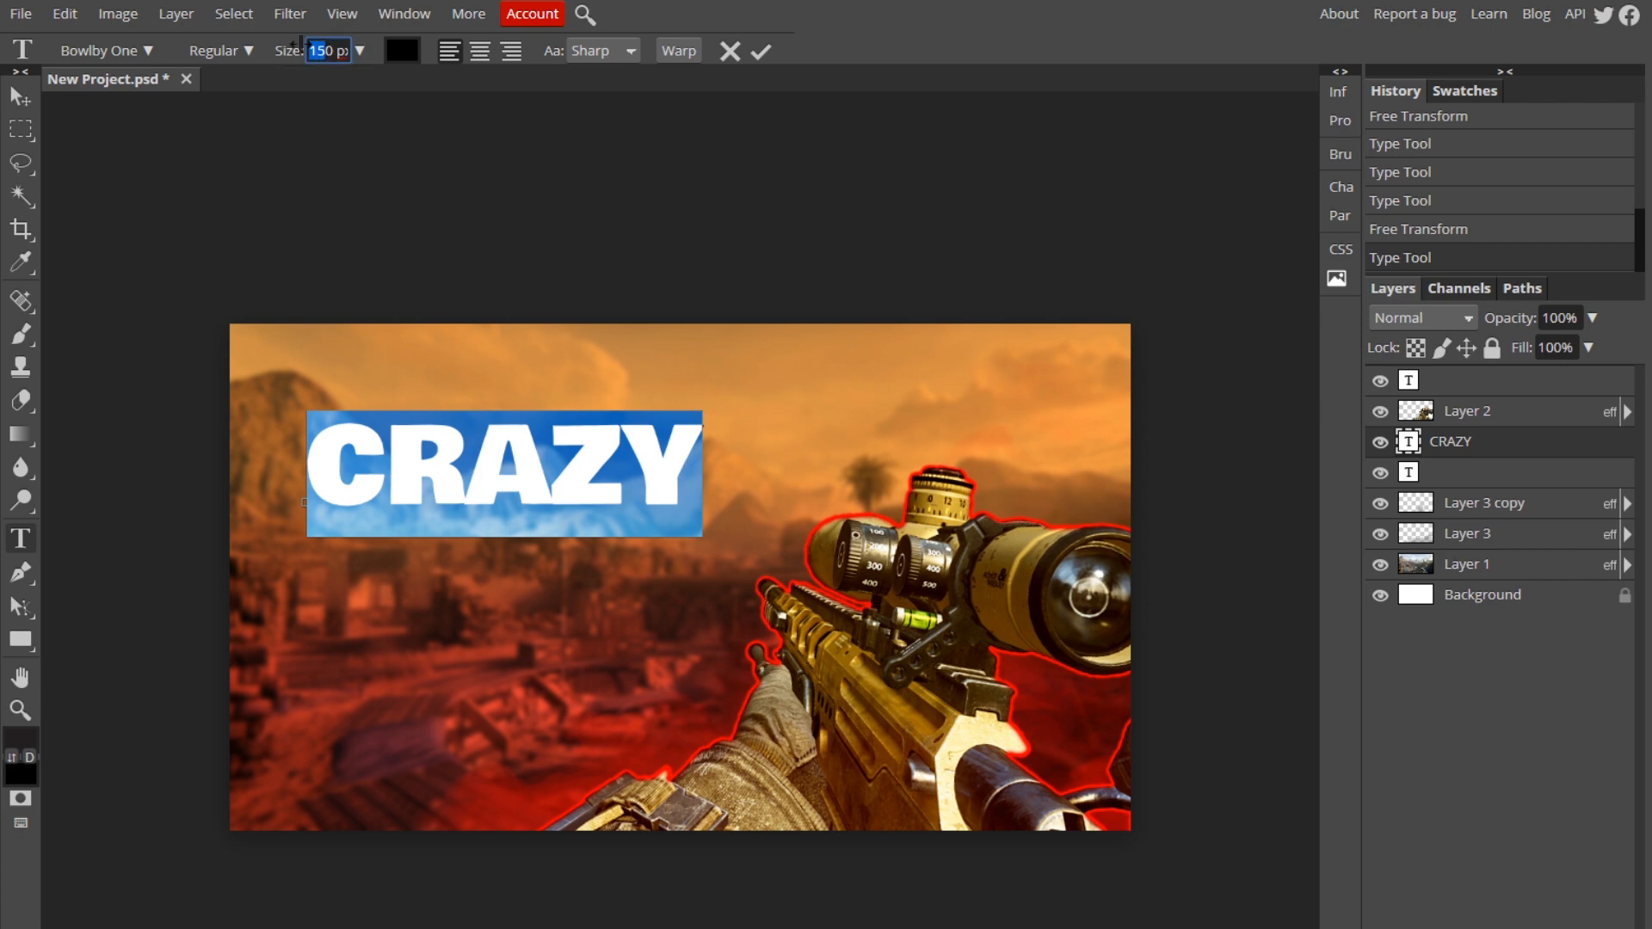
type("200")
left_click(761, 52)
left_click_drag(313, 464, 933, 503)
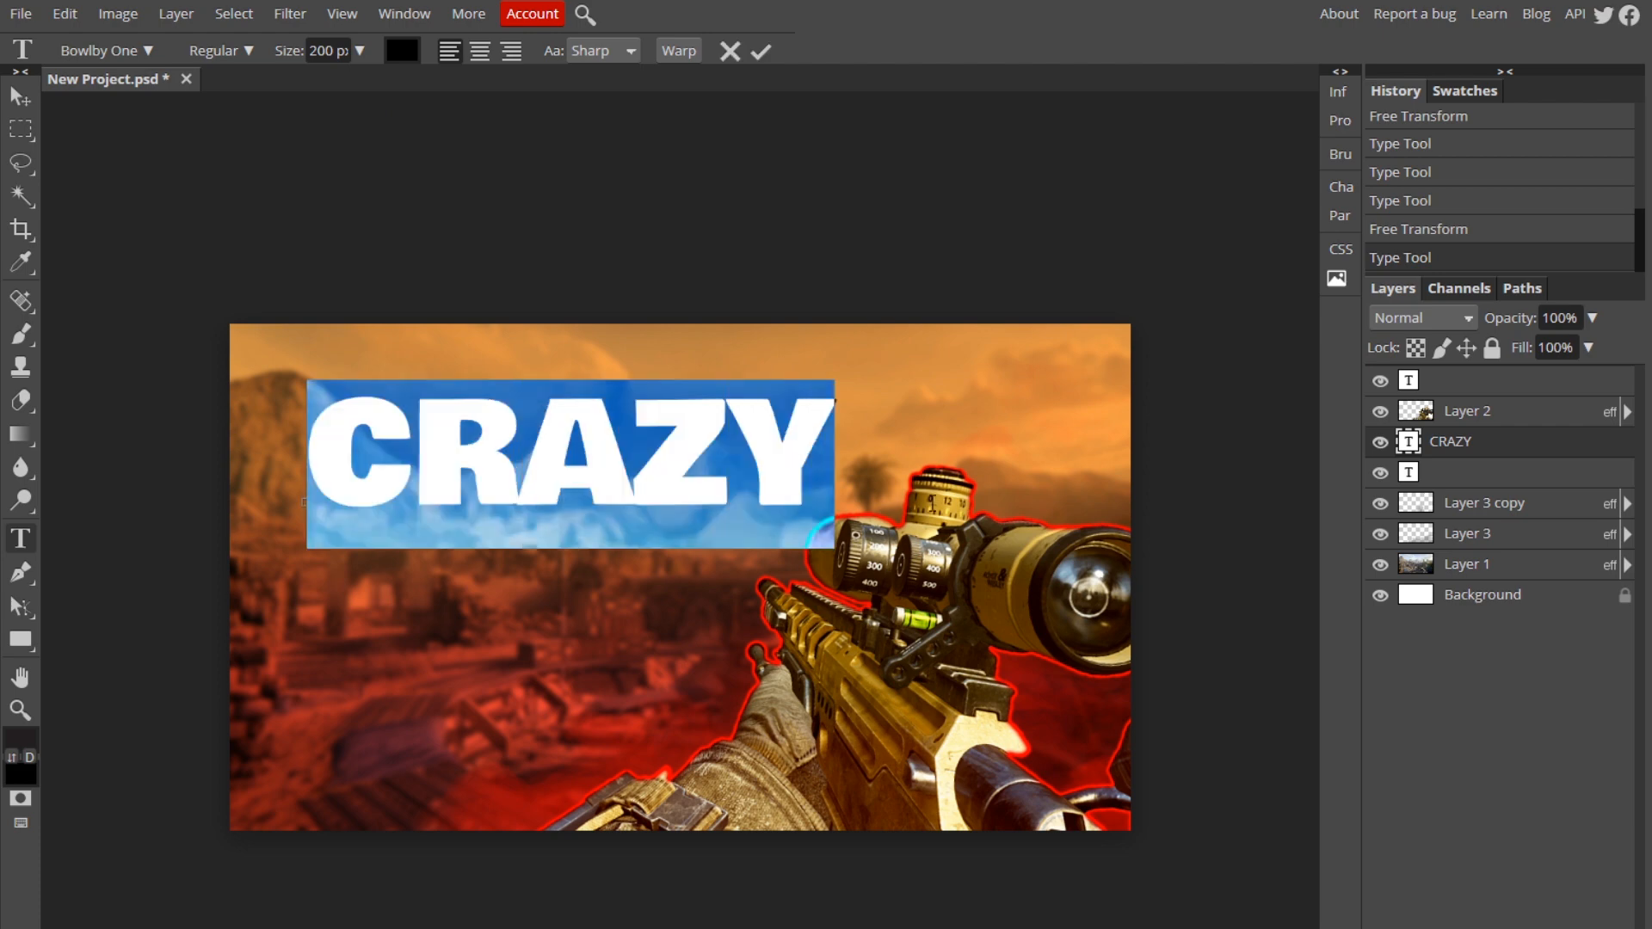
Step: Free-transform the "CRAZY" text to about 109.59% width and 120.89% height, rotated -4.5°, at about X 424 px, Y 162 px
left_click(65, 13)
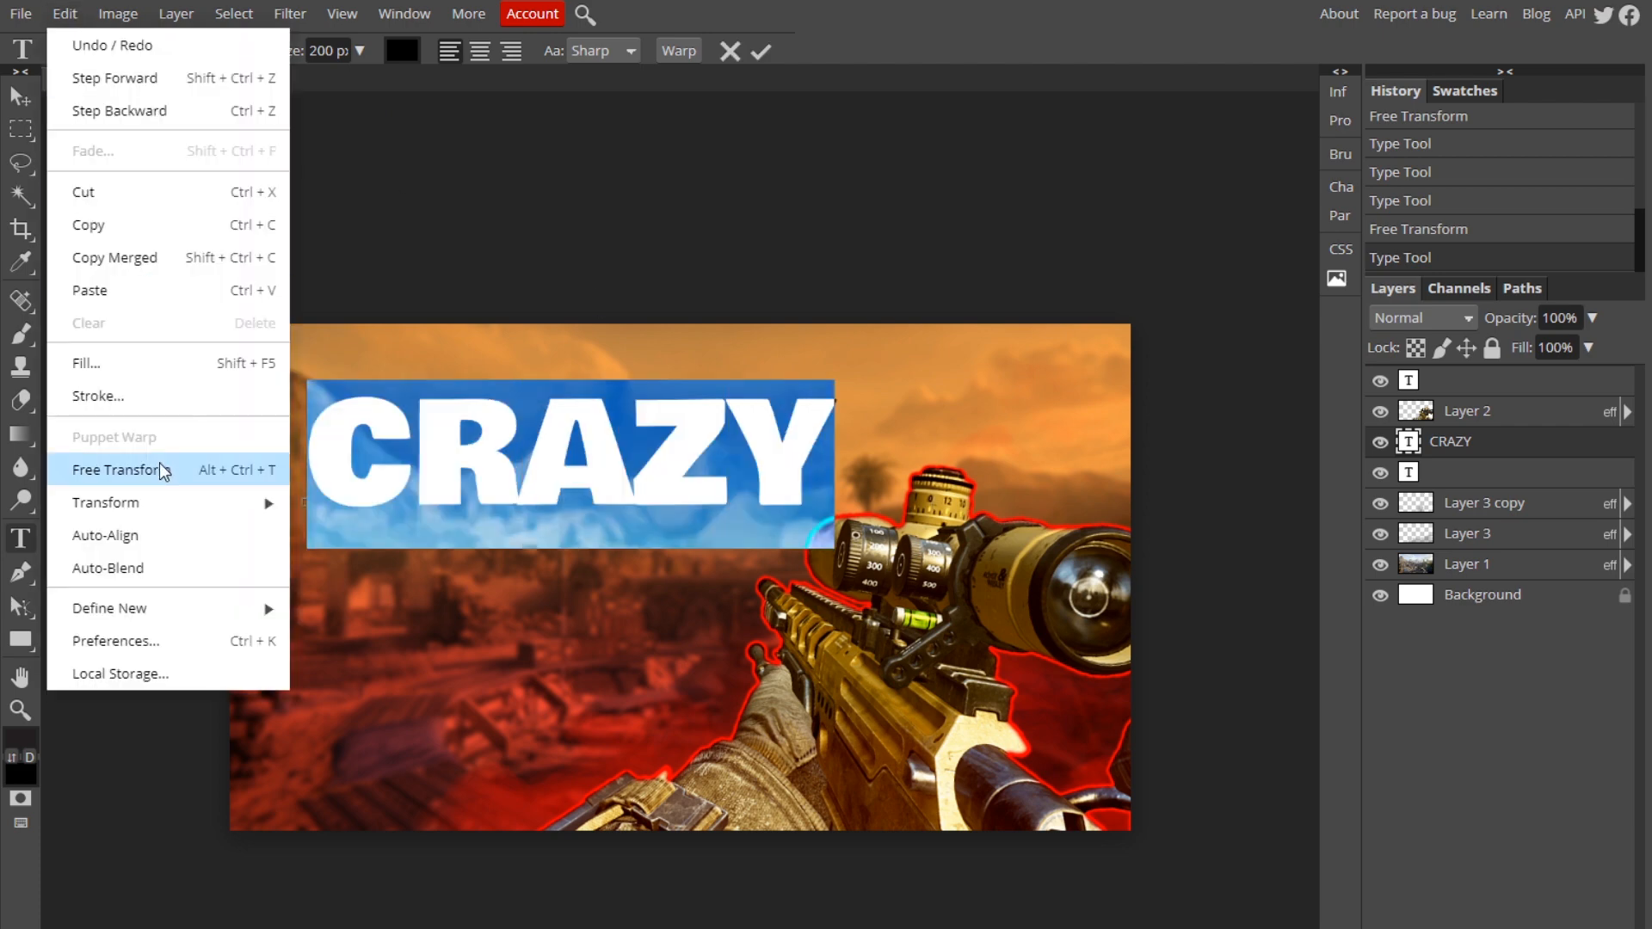
left_click(130, 470)
left_click_drag(597, 460, 551, 430)
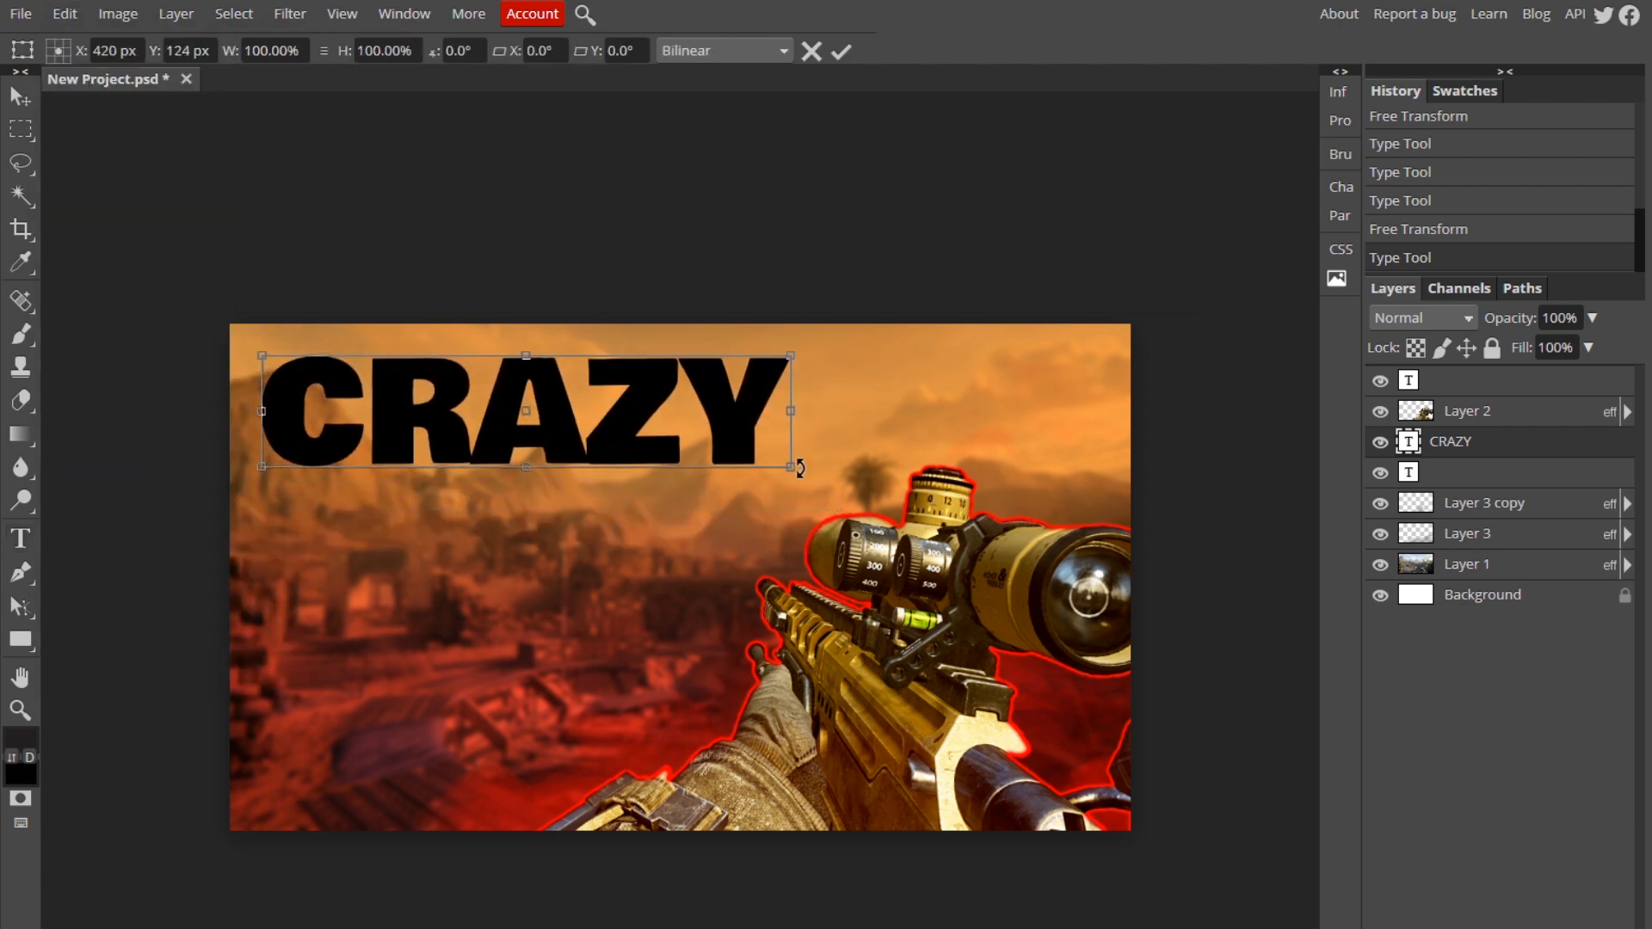
left_click_drag(789, 465, 844, 490)
key("shift+Left")
key("shift+Left")
mouse_move(836, 347)
left_mouse_down()
mouse_move(827, 334)
mouse_move(777, 412)
mouse_move(838, 338)
left_mouse_up()
left_click_drag(763, 412, 763, 402)
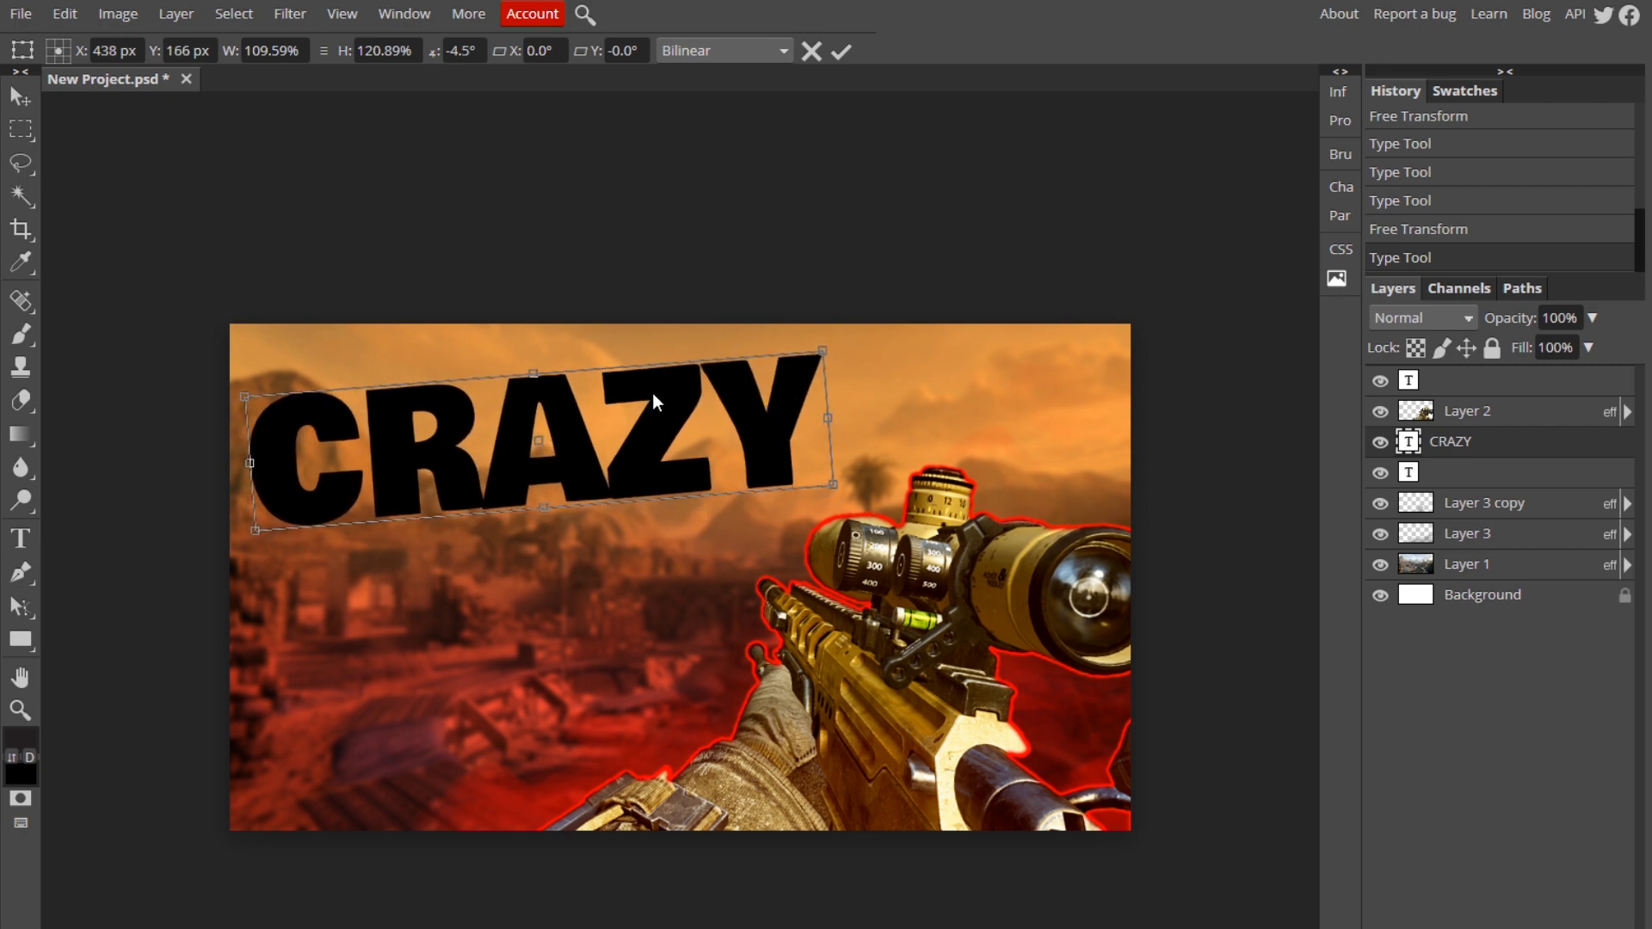
left_click_drag(653, 393, 643, 390)
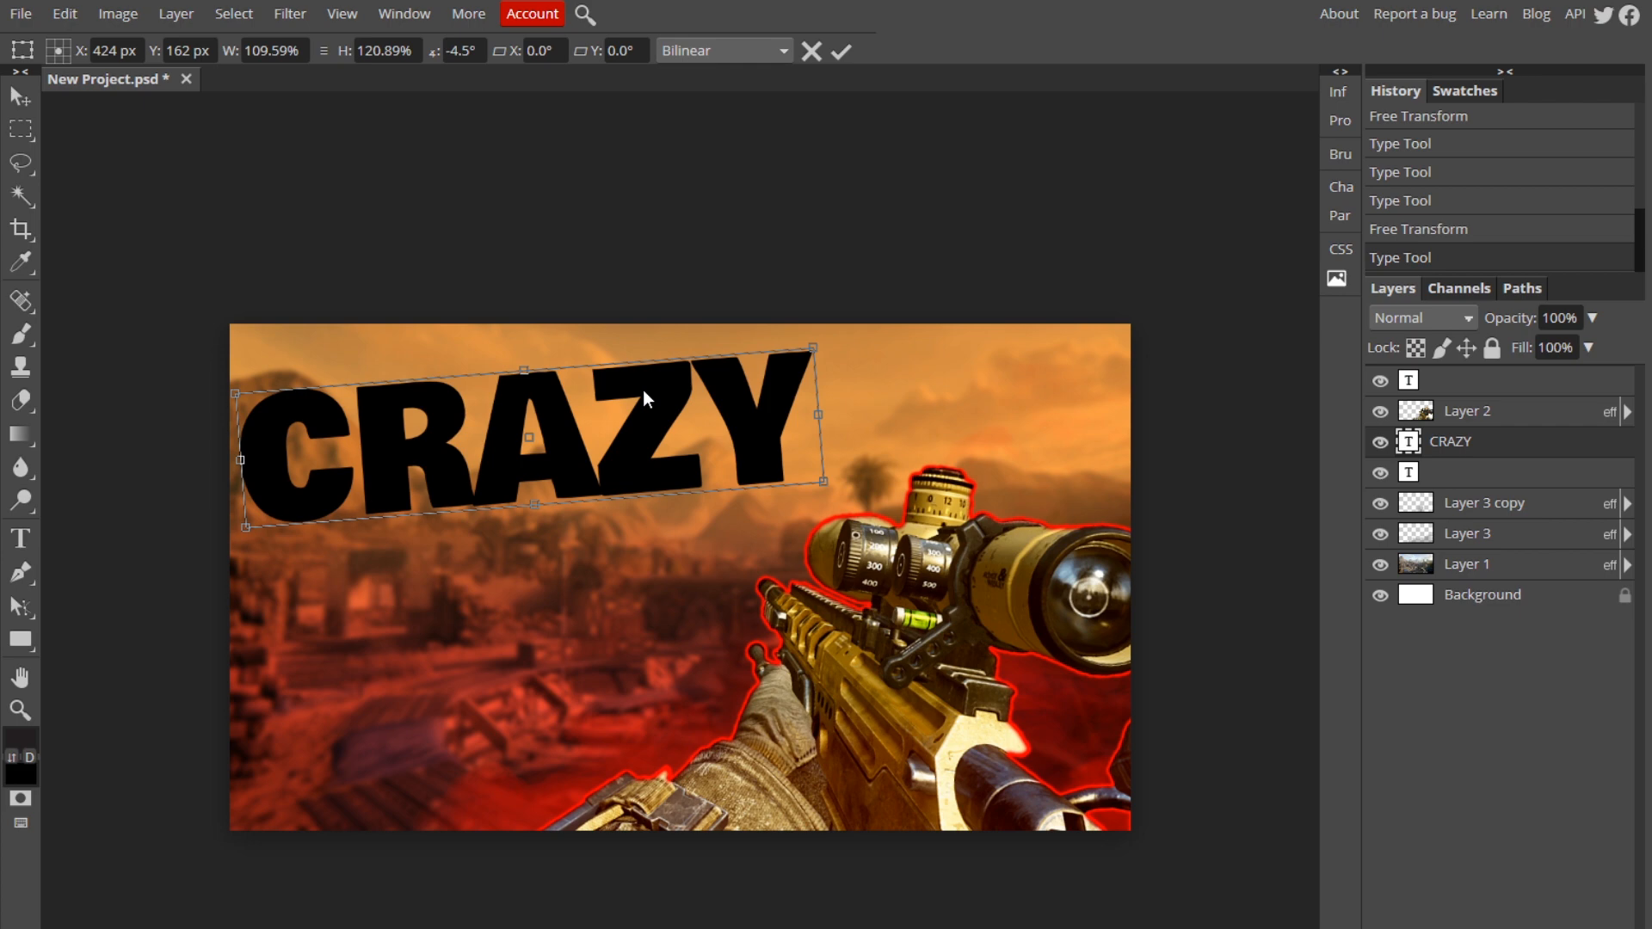
left_click(842, 52)
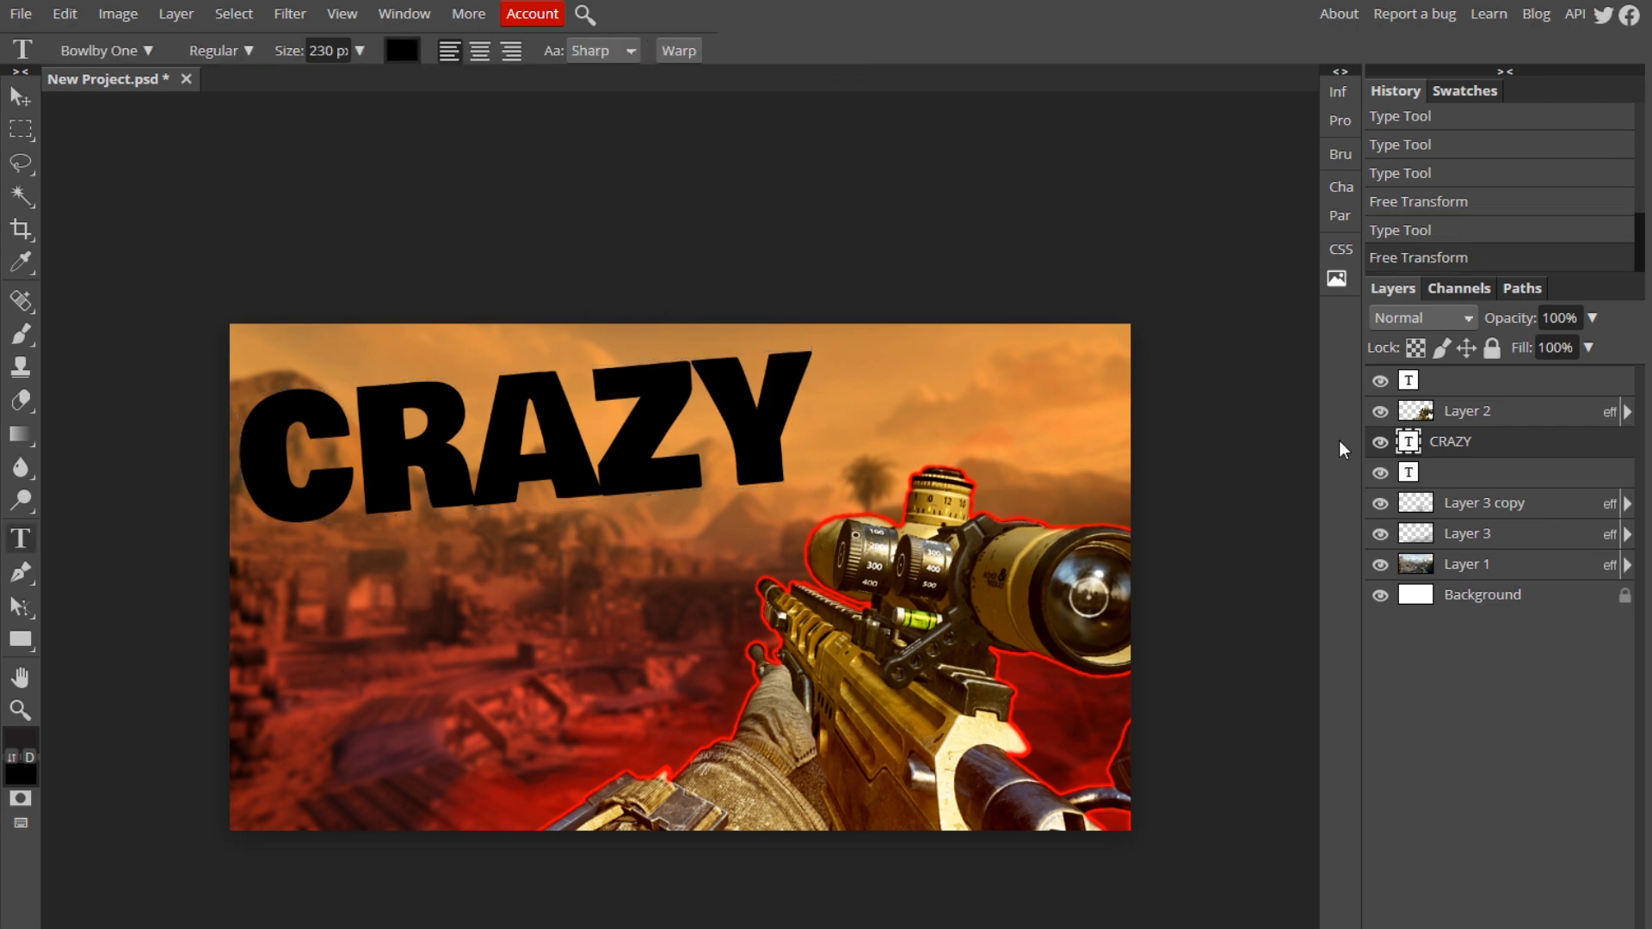
Step: Duplicate the "CRAZY" text layer and place the copy directly beneath the original word
right_click(1490, 441)
left_click(1412, 534)
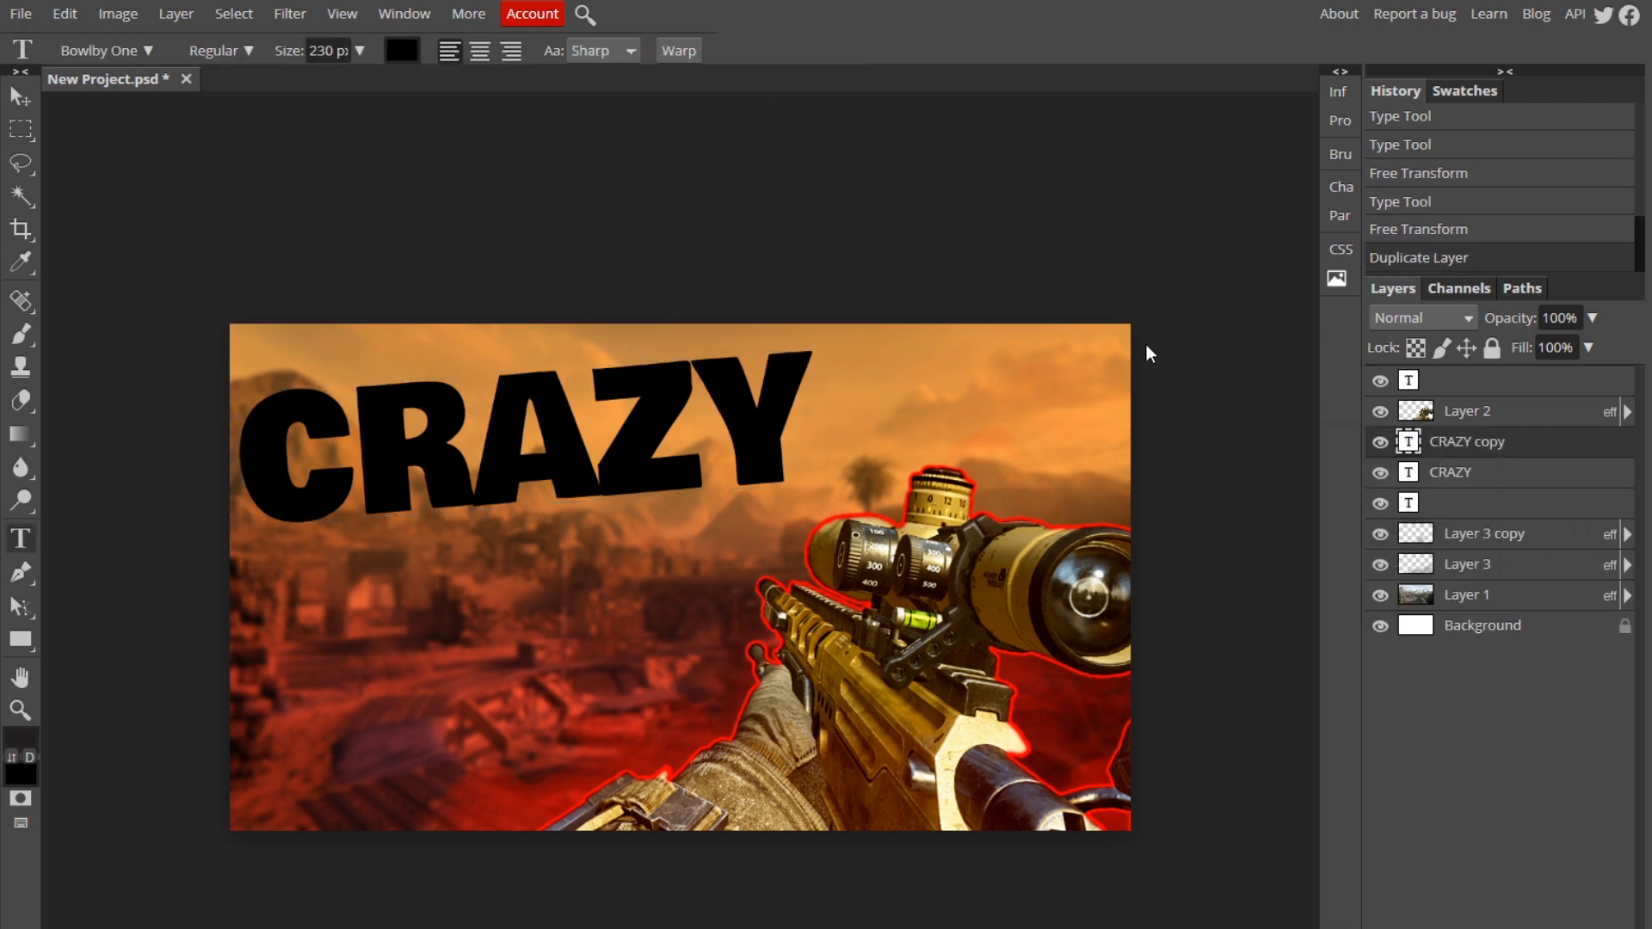
left_click(21, 97)
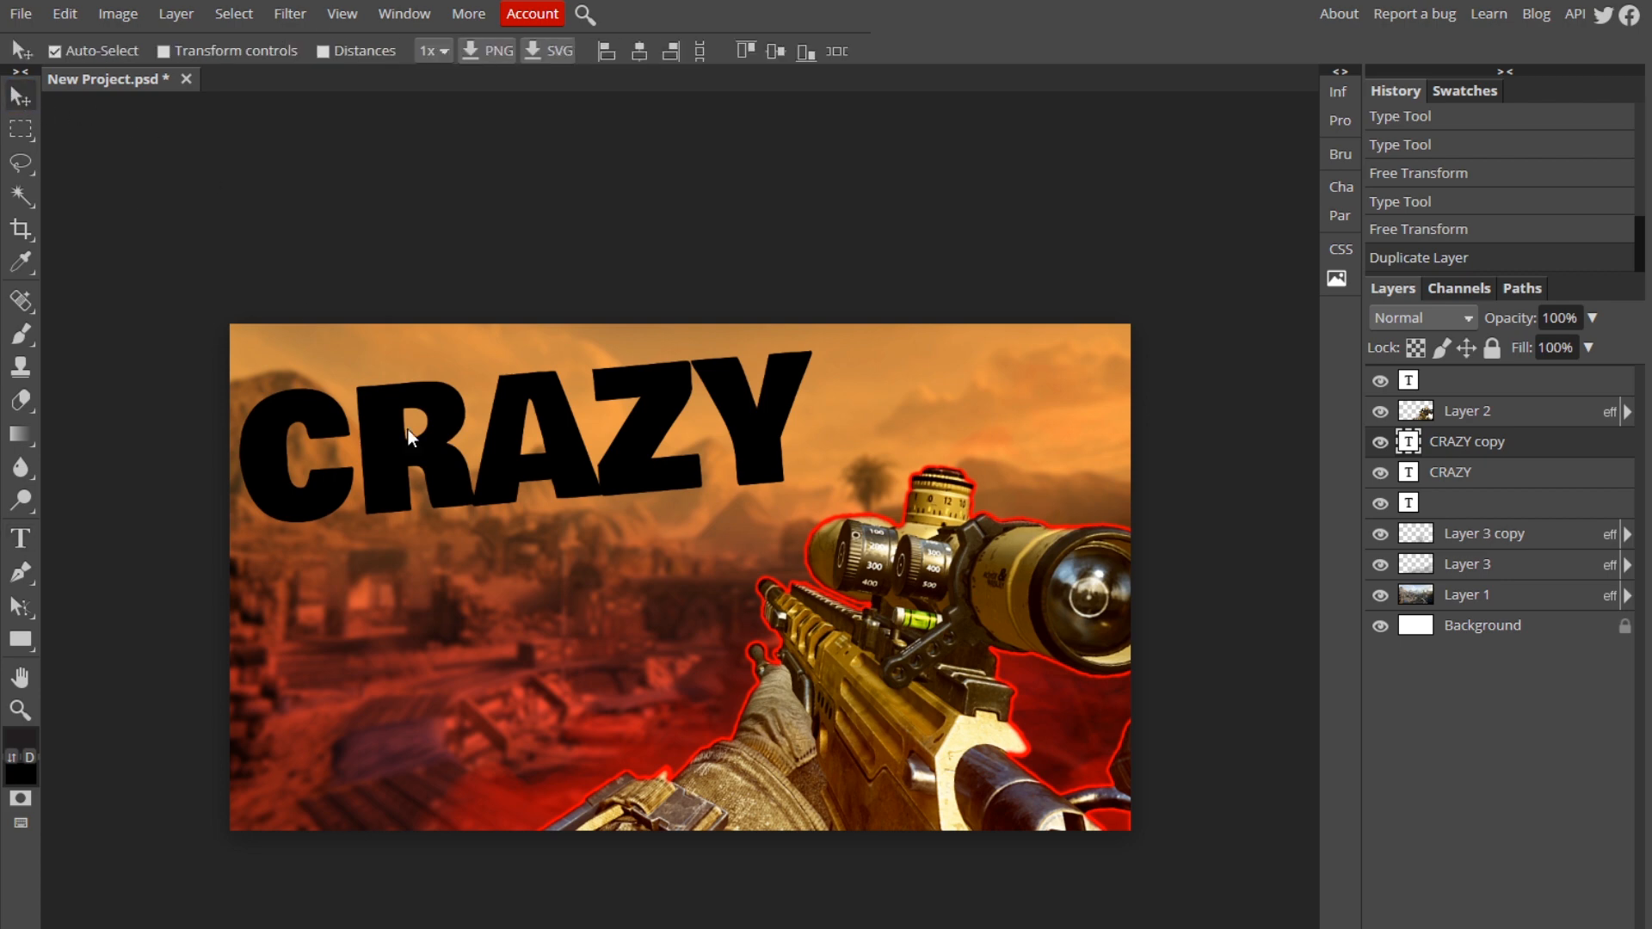
left_click_drag(406, 429, 430, 580)
Step: Replace the text of the duplicated layer with "SHOT!"
left_click(19, 539)
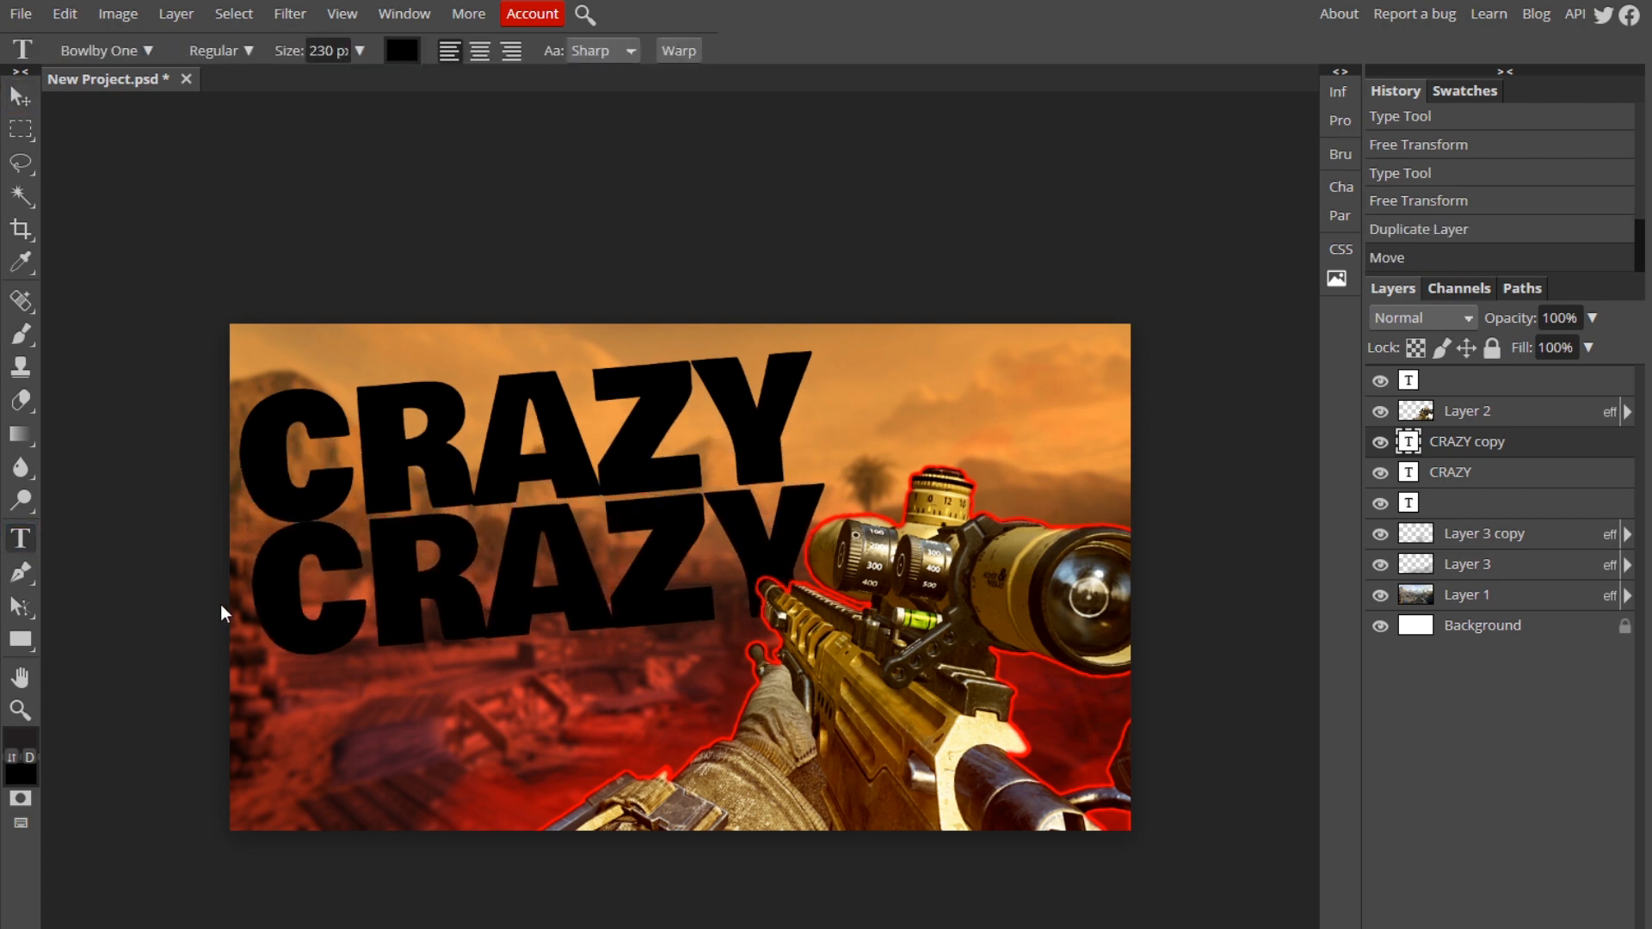
left_click_drag(263, 587, 1000, 548)
type("SHO")
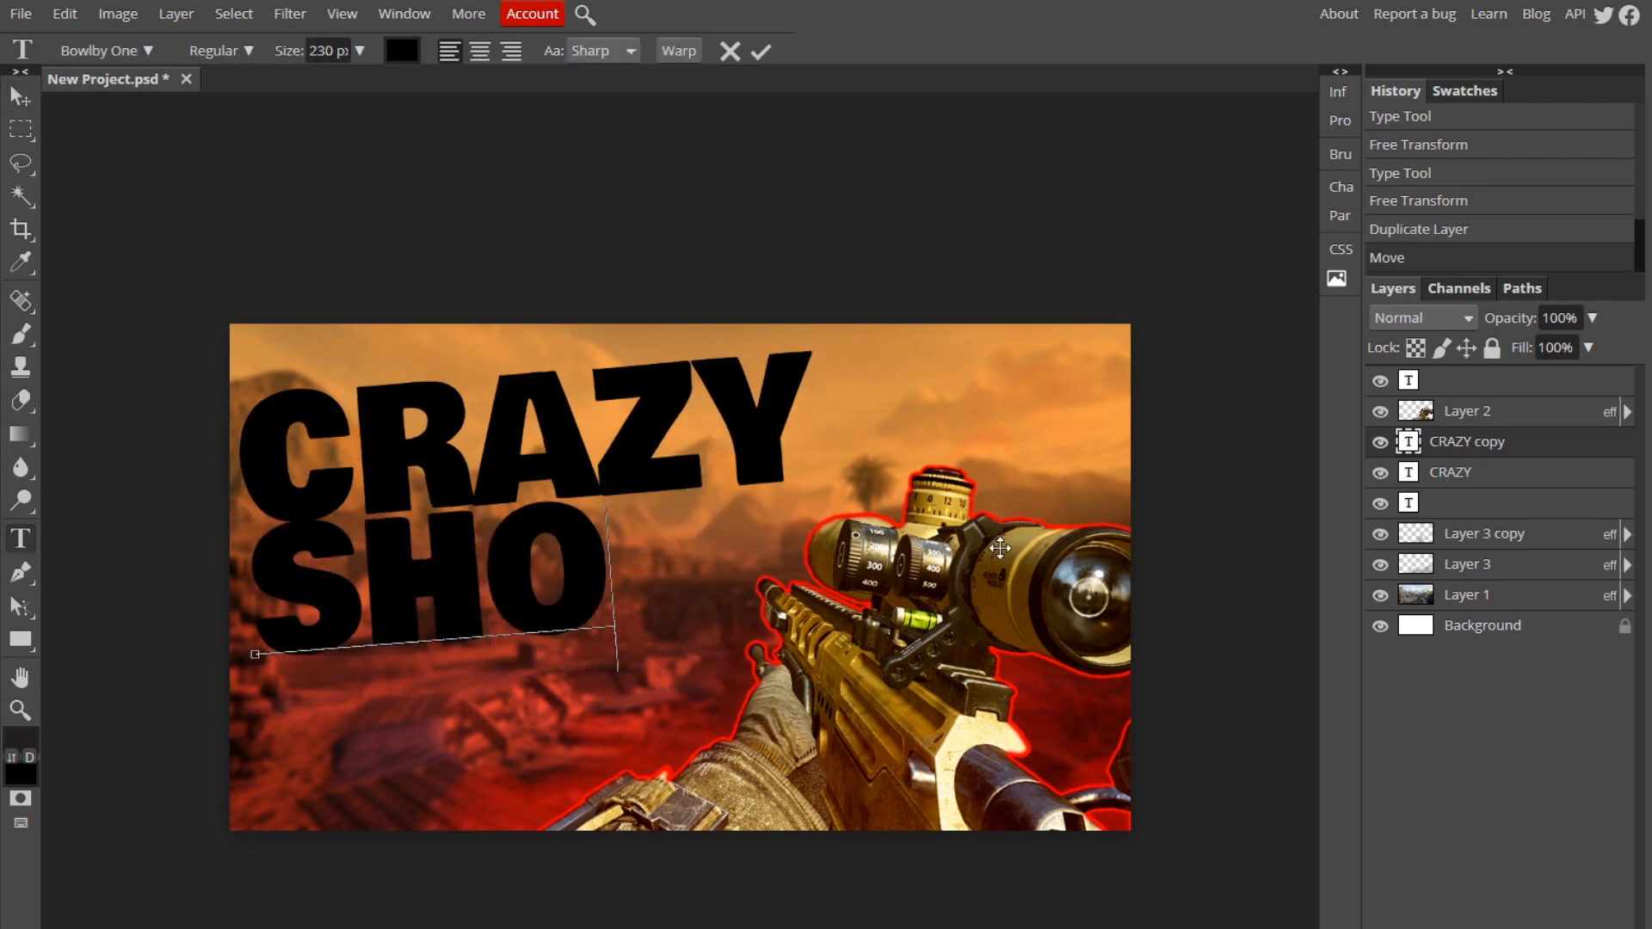
type("T!")
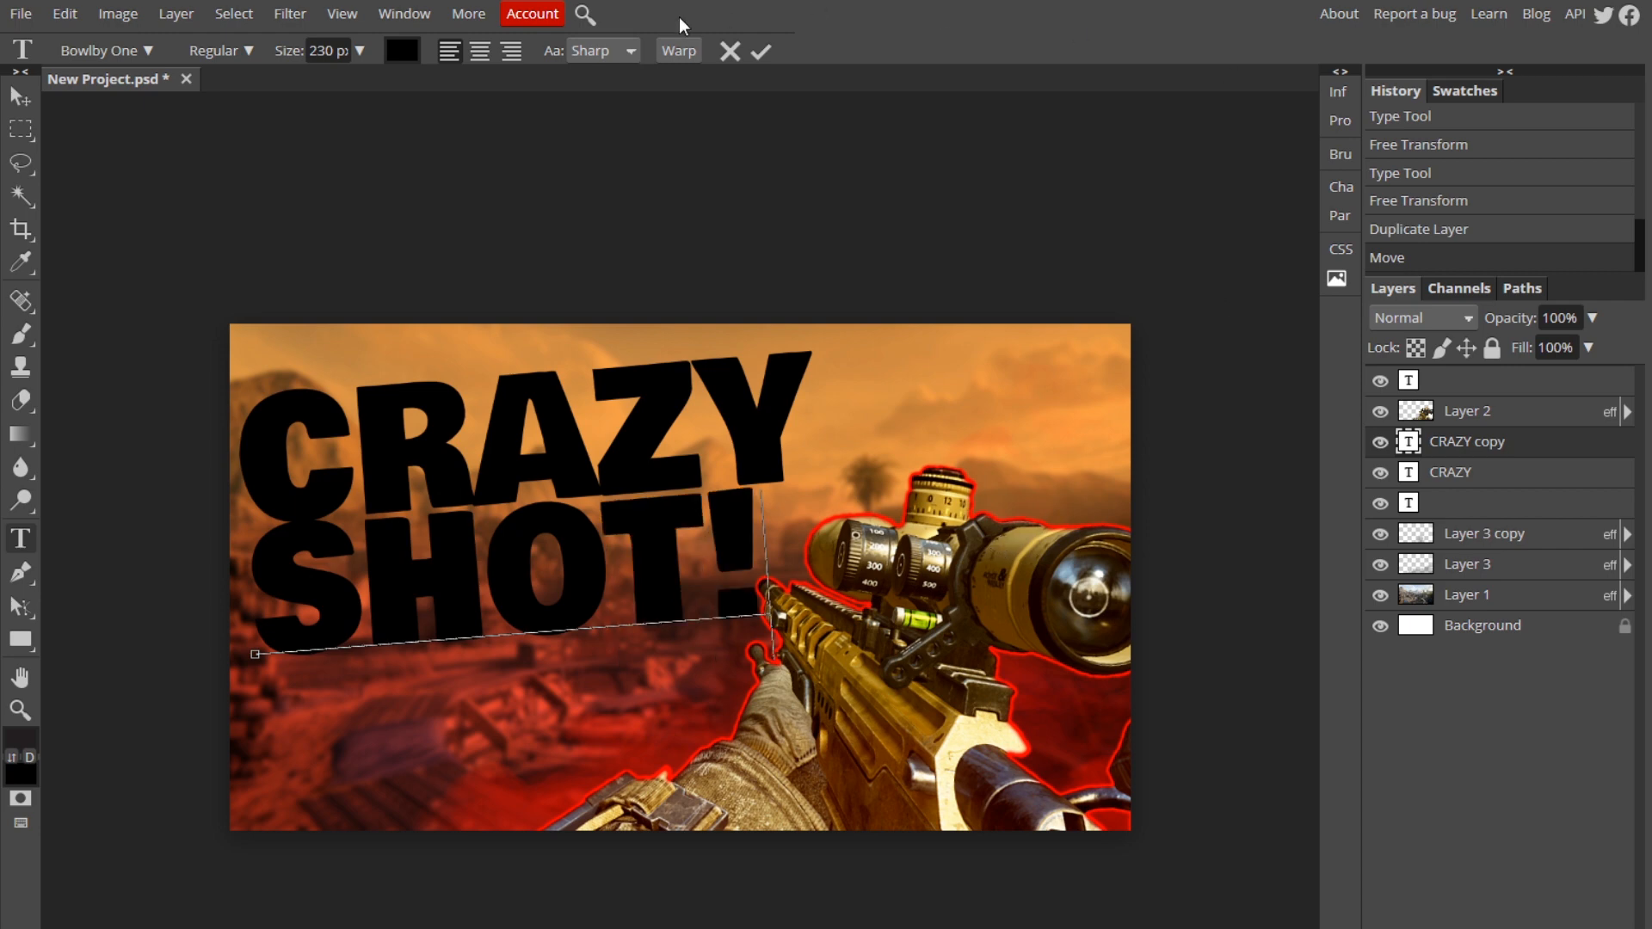
left_click(764, 53)
Step: Reposition both words so "CRAZY" meets the image's left edge and "SHOT!" sits closely beneath it, slightly indented
left_click(19, 97)
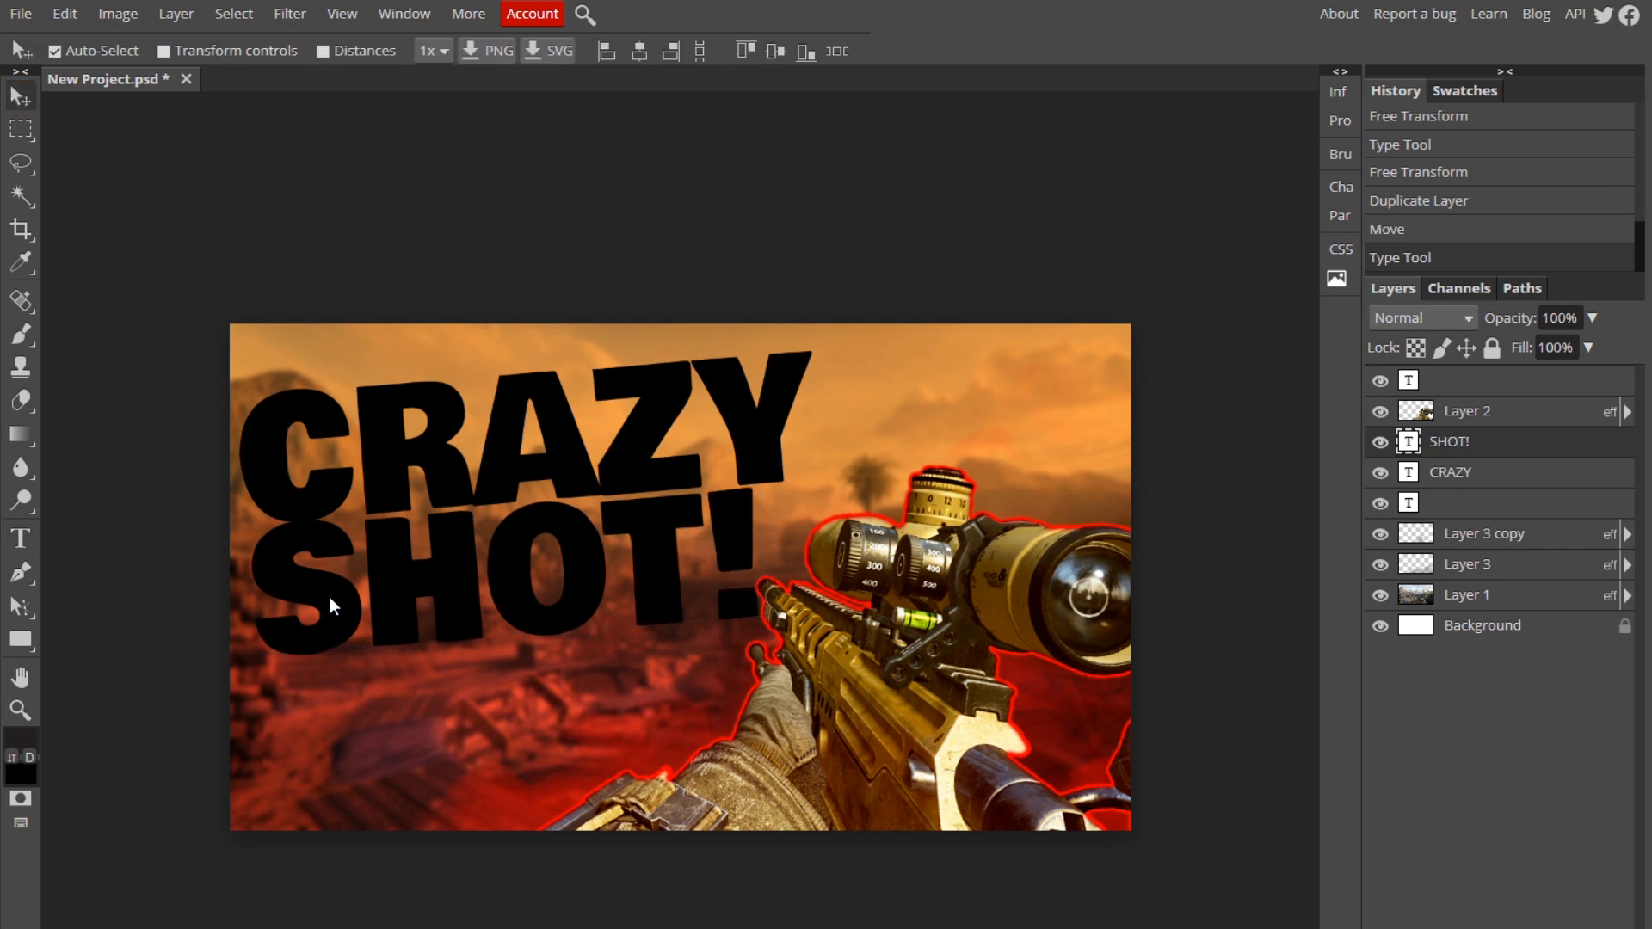
left_click_drag(329, 597, 303, 586)
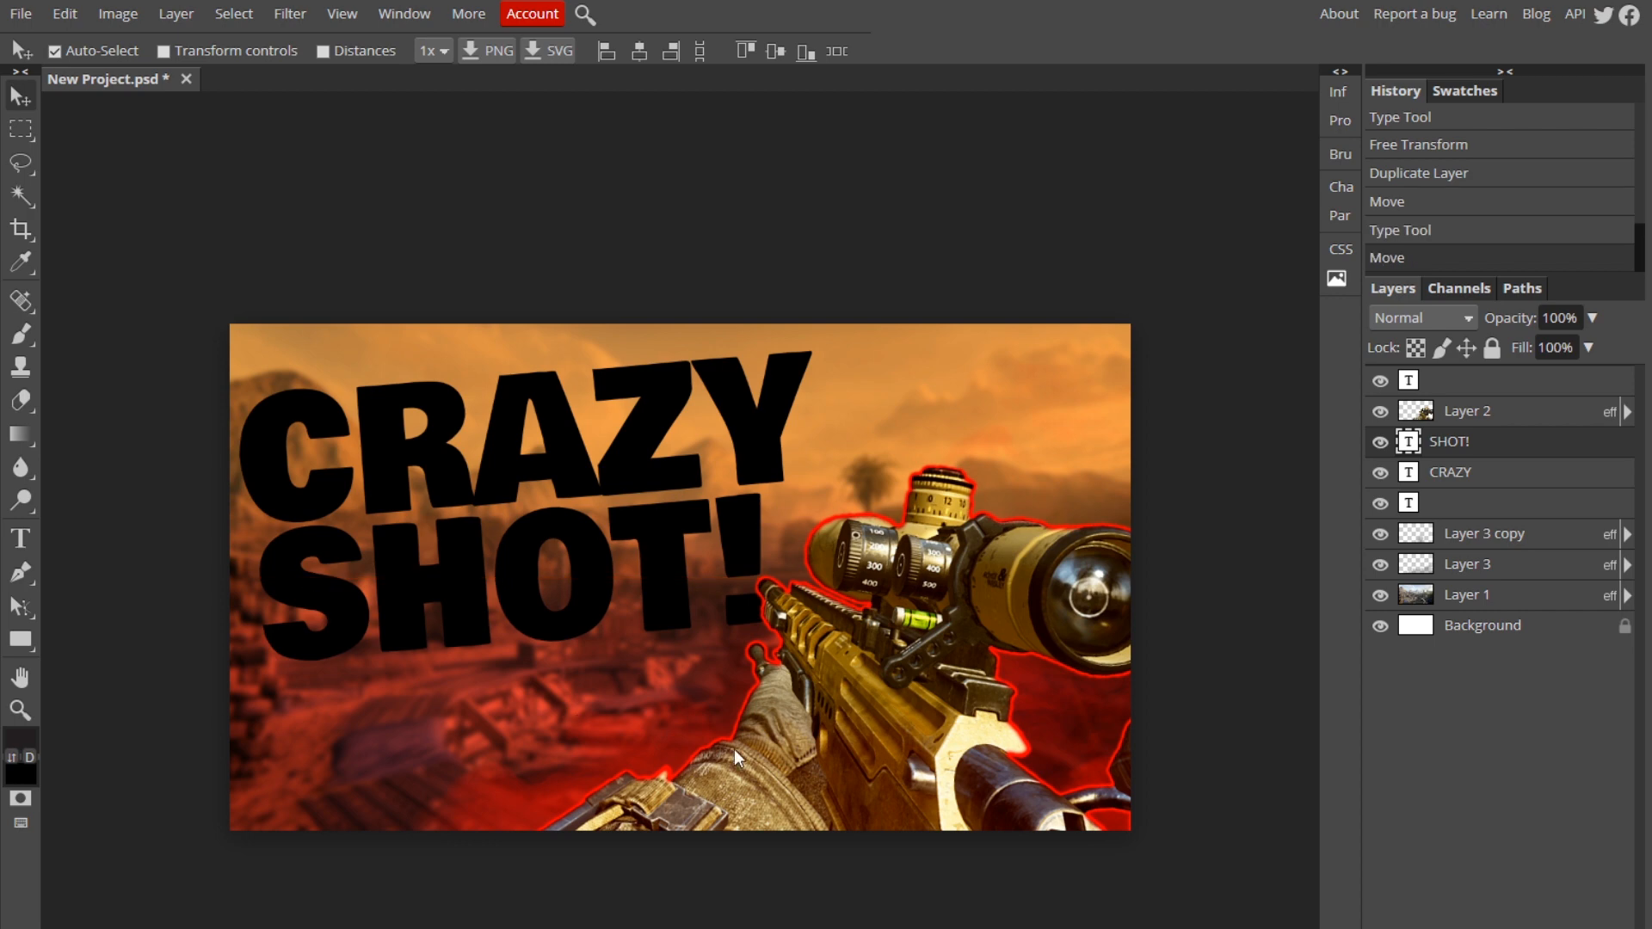
left_click_drag(540, 444, 548, 439)
mouse_move(542, 531)
left_mouse_down()
mouse_move(527, 522)
mouse_move(544, 518)
left_mouse_up()
double_click(544, 519)
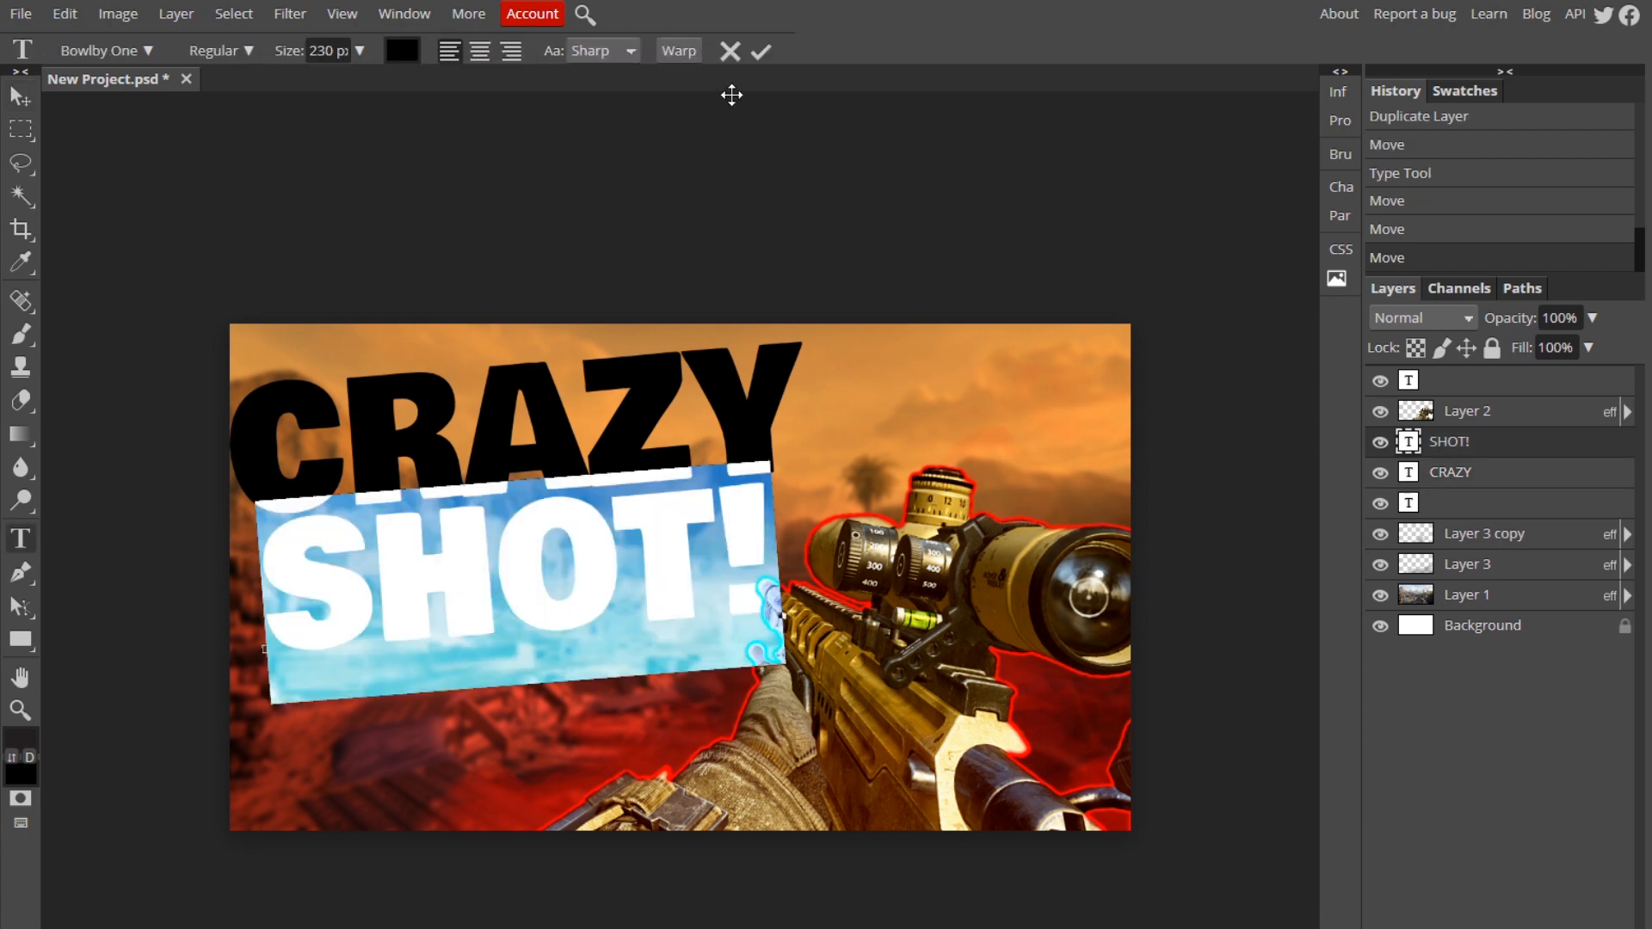
left_click(762, 53)
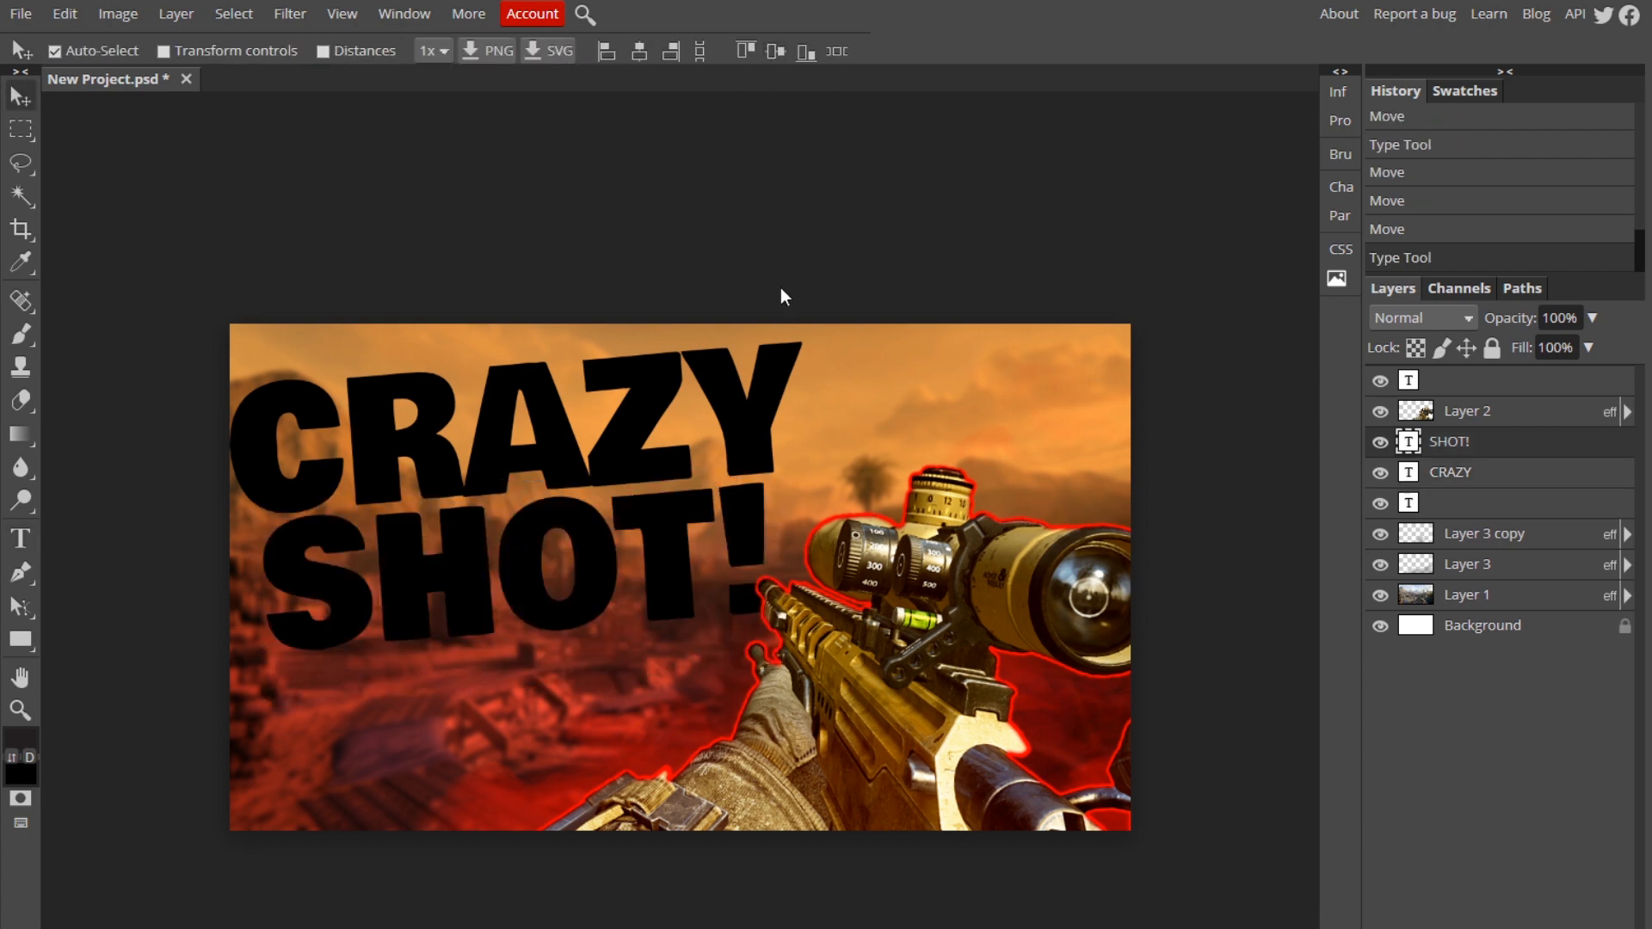
Step: Enable a Gradient Overlay on the "CRAZY" text layer and set its blend mode to Normal
double_click(1568, 481)
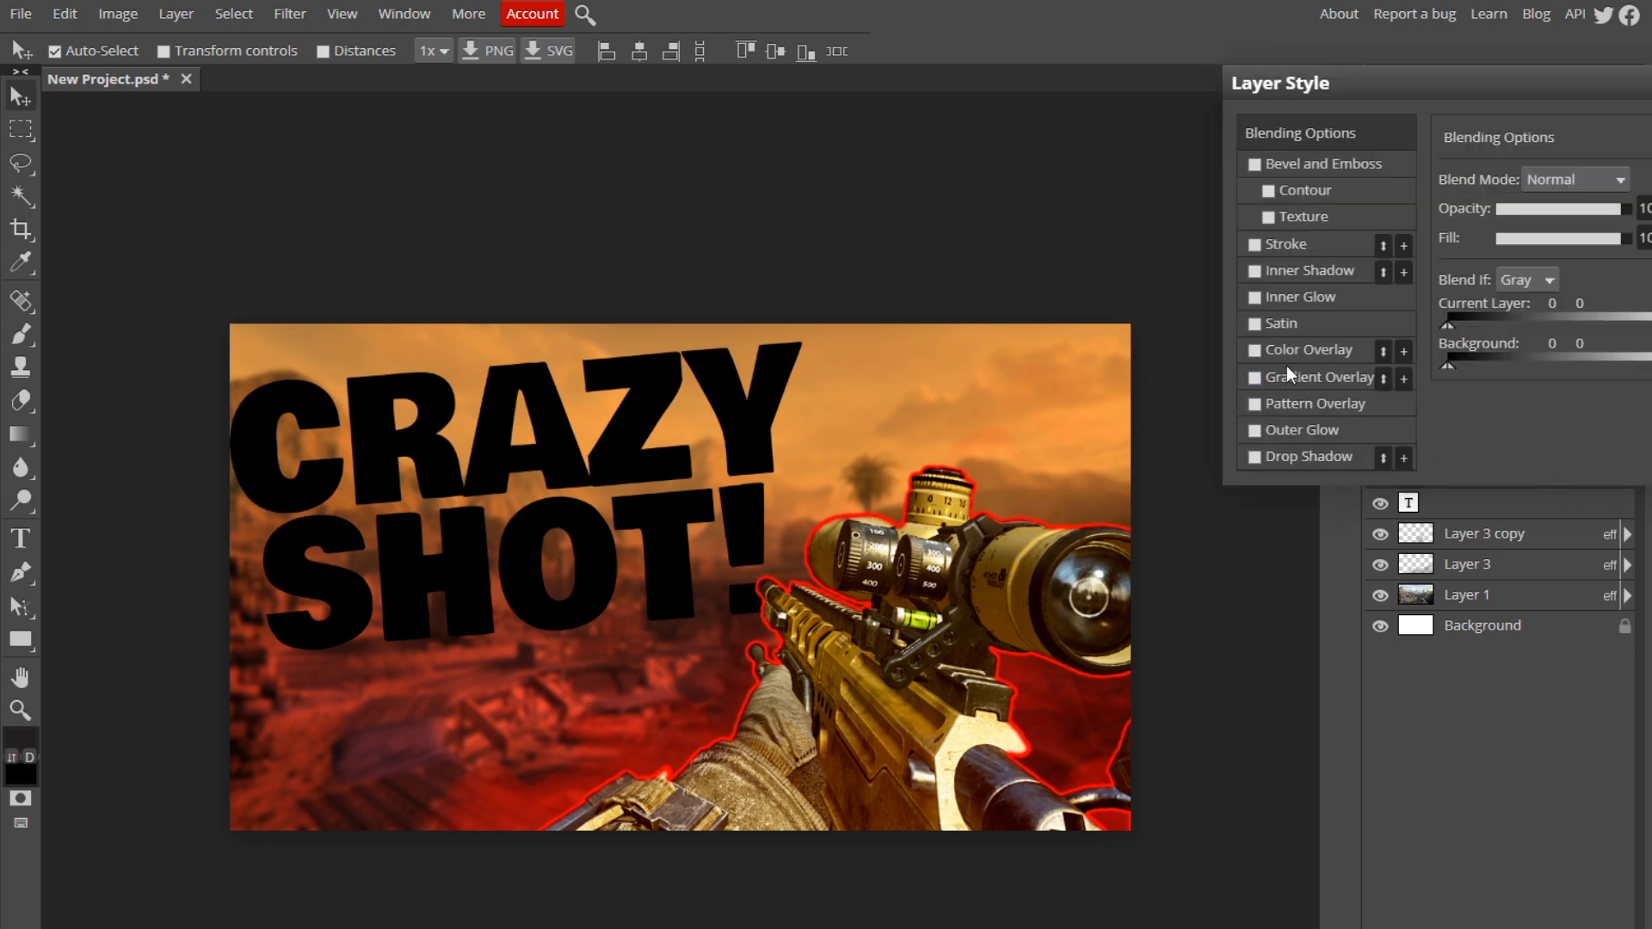
left_click(1272, 383)
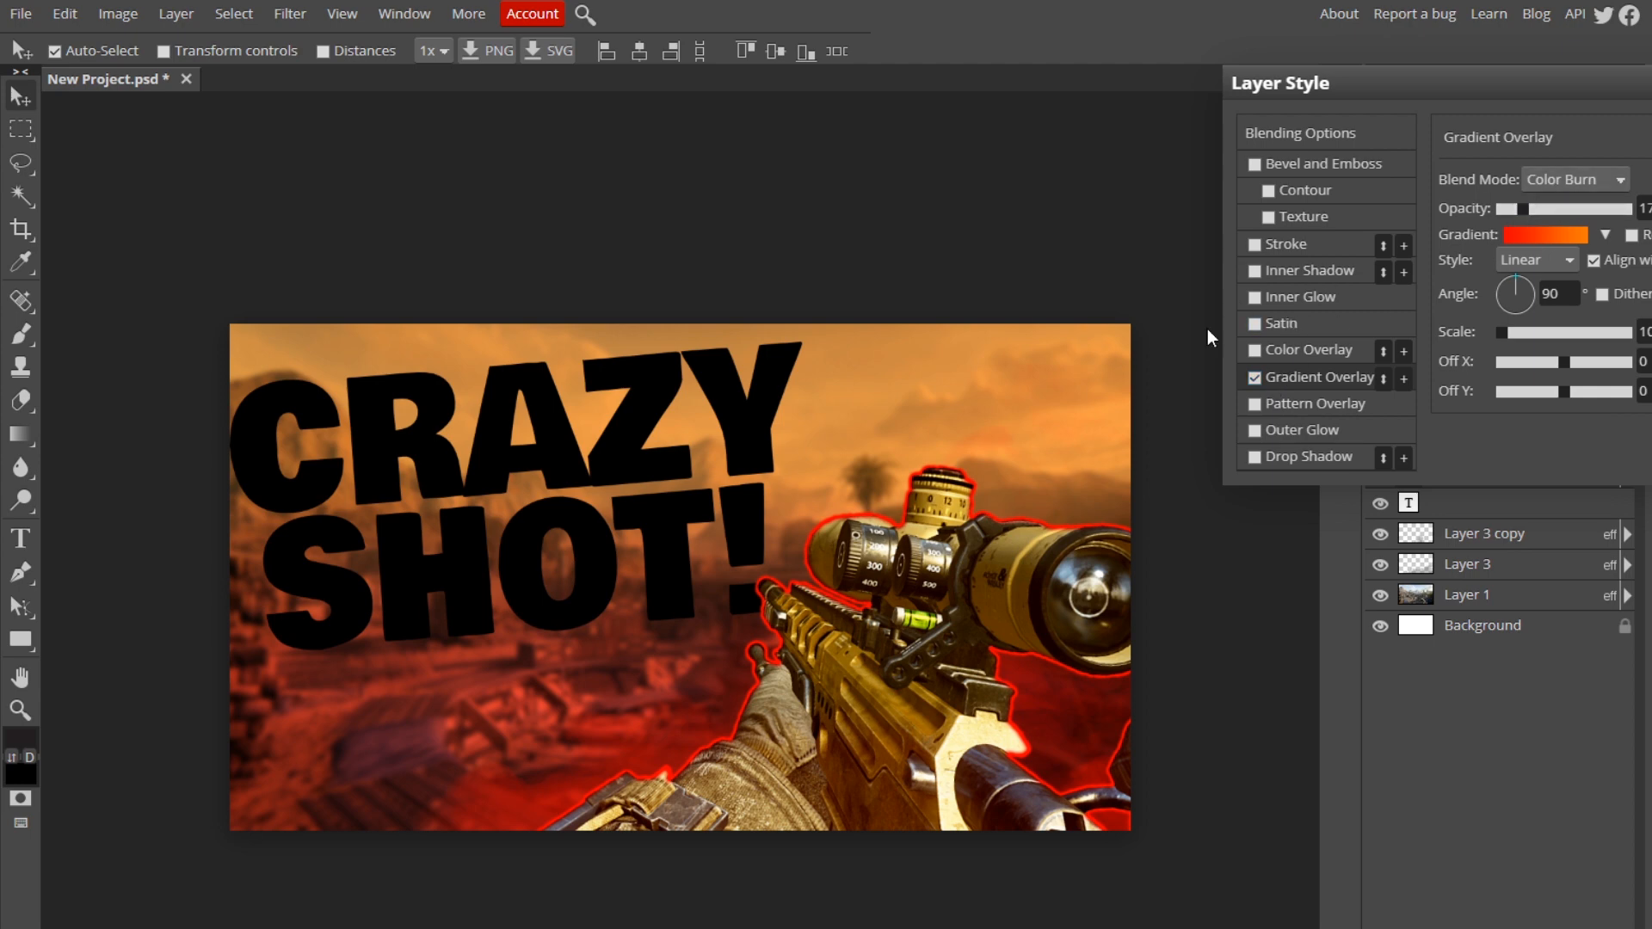
left_click(1544, 179)
left_click(1551, 203)
left_click(1549, 235)
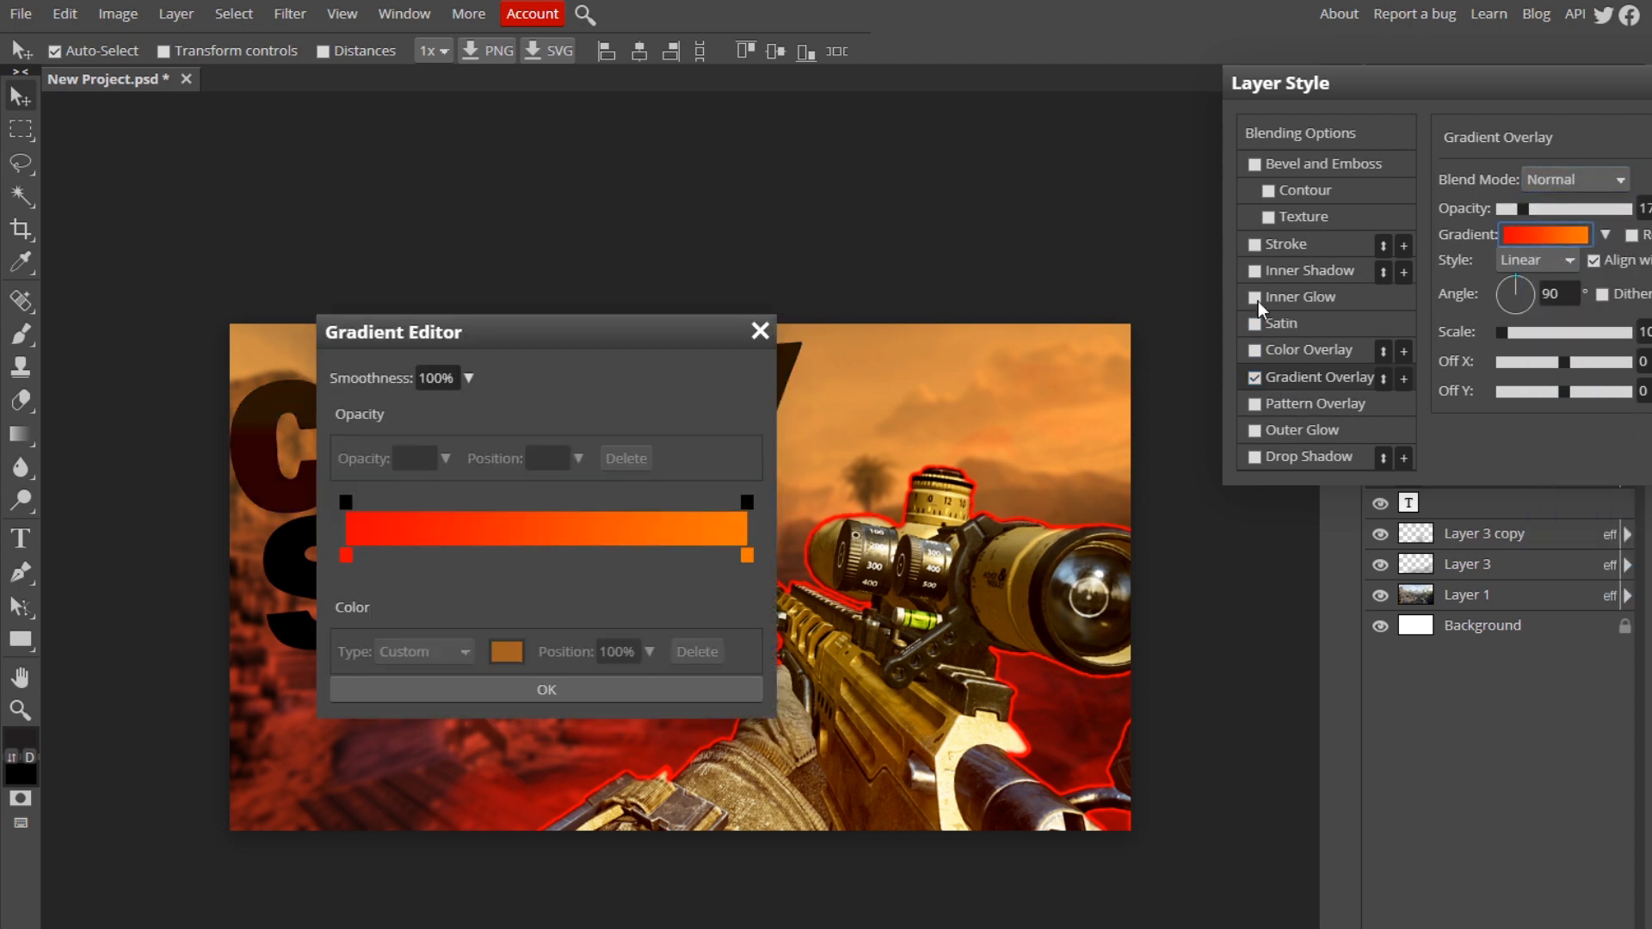
left_click(761, 332)
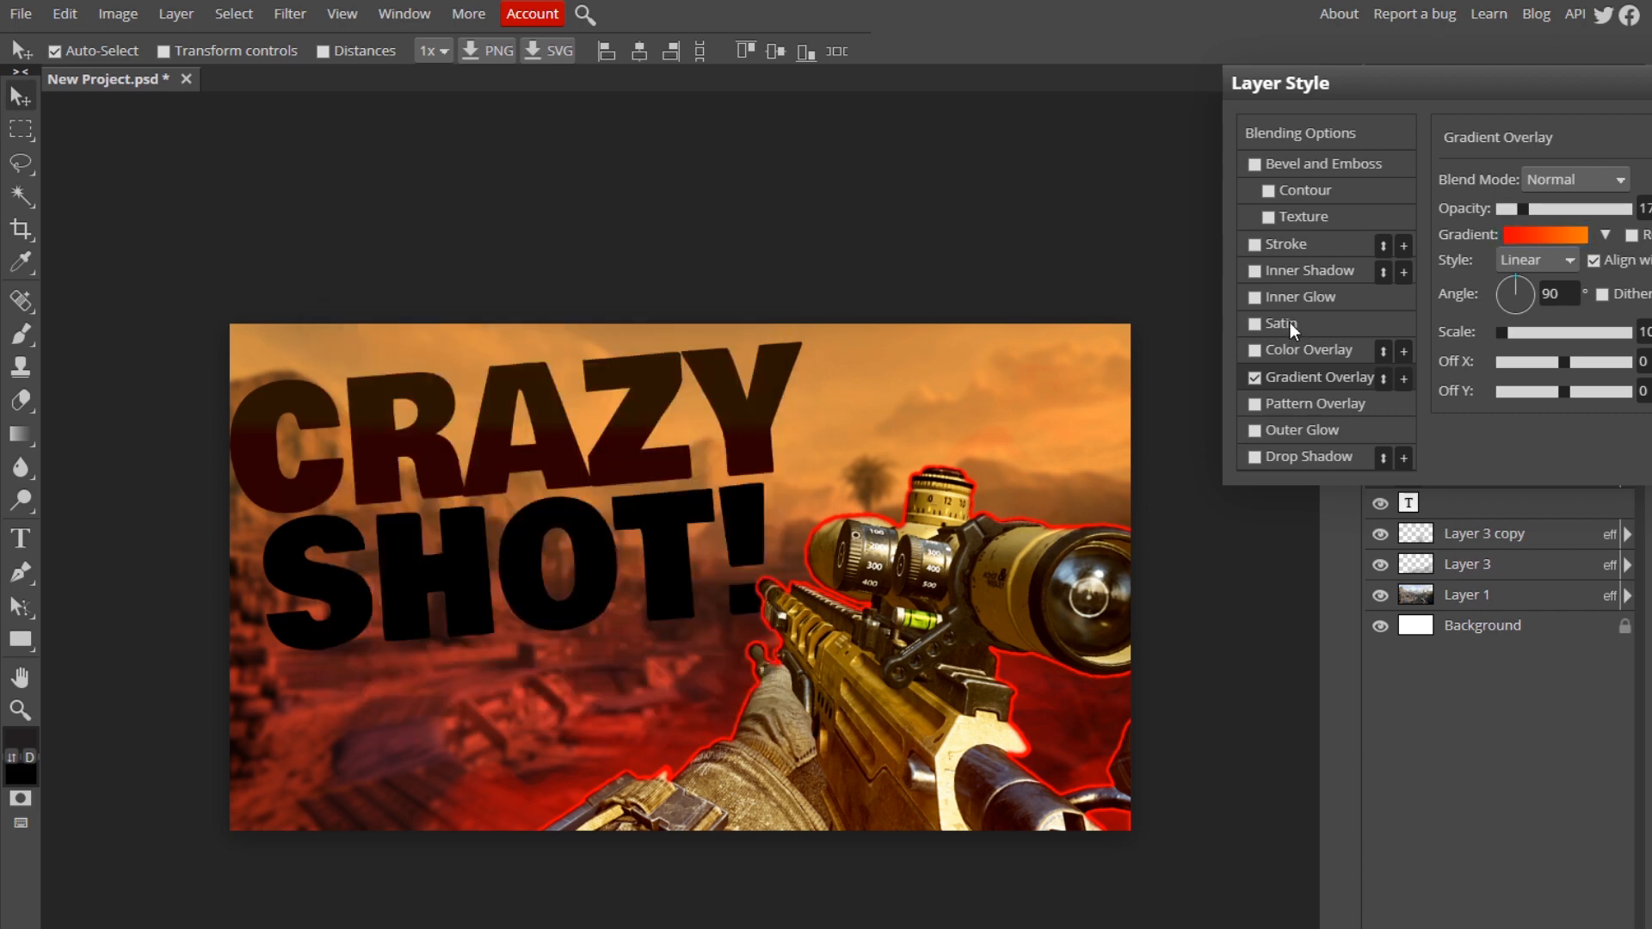
Step: Recolor the overlay's gradient to run from black (000000) at 0% to white (ffffff) at 100%
left_click(1545, 235)
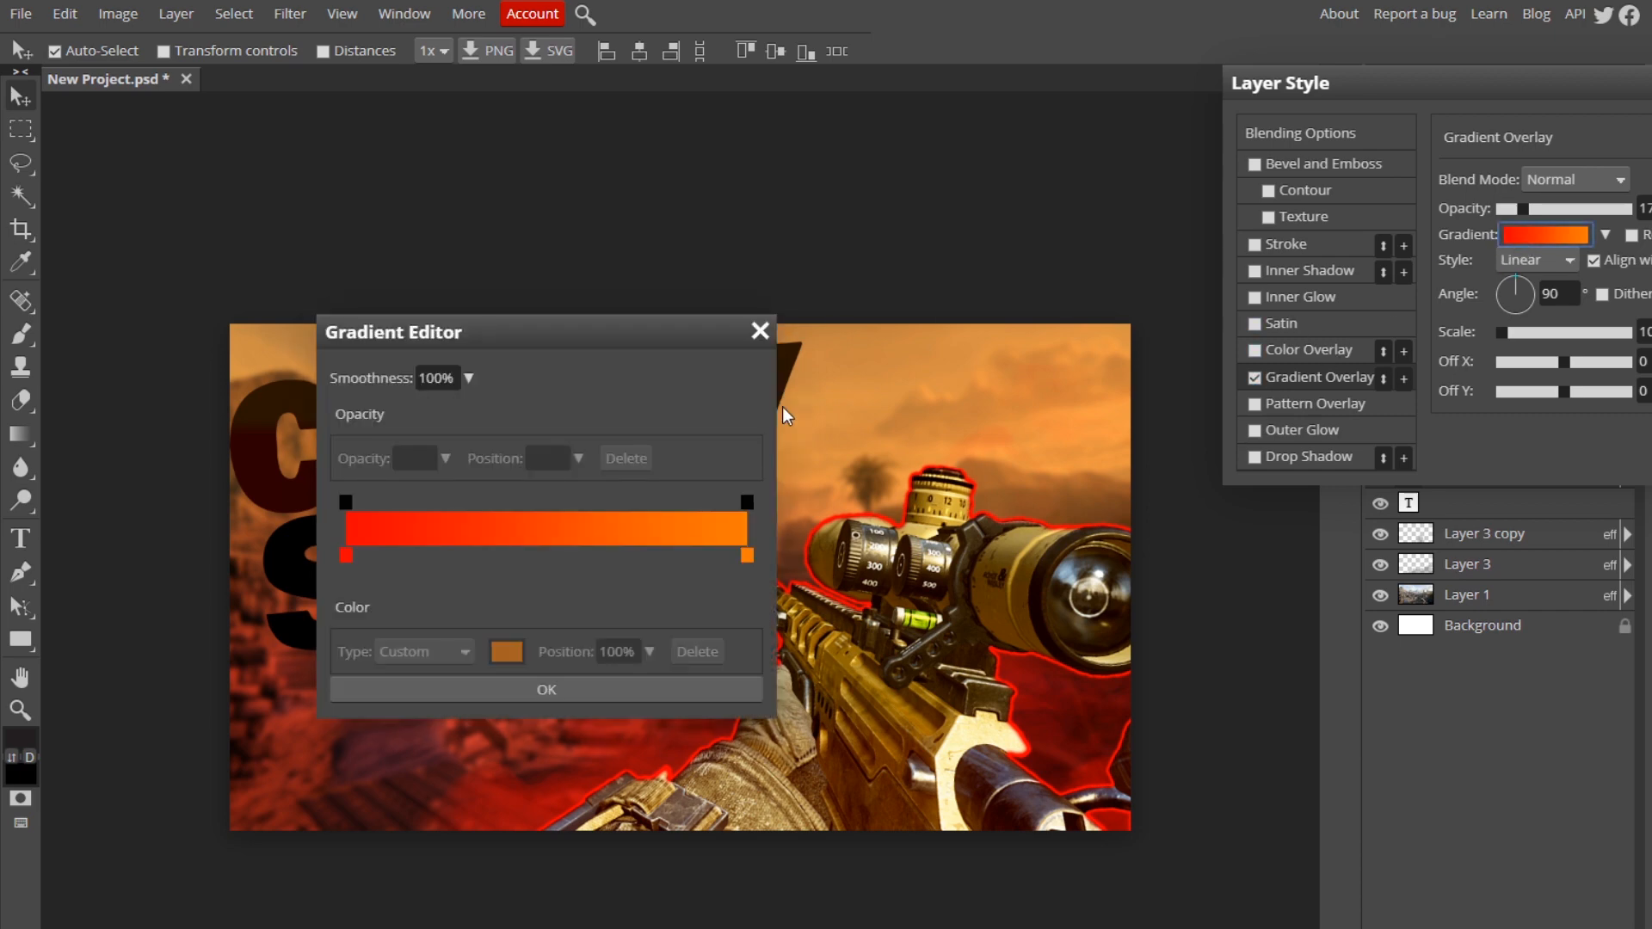
double_click(347, 555)
left_click(1541, 708)
left_click(1498, 708)
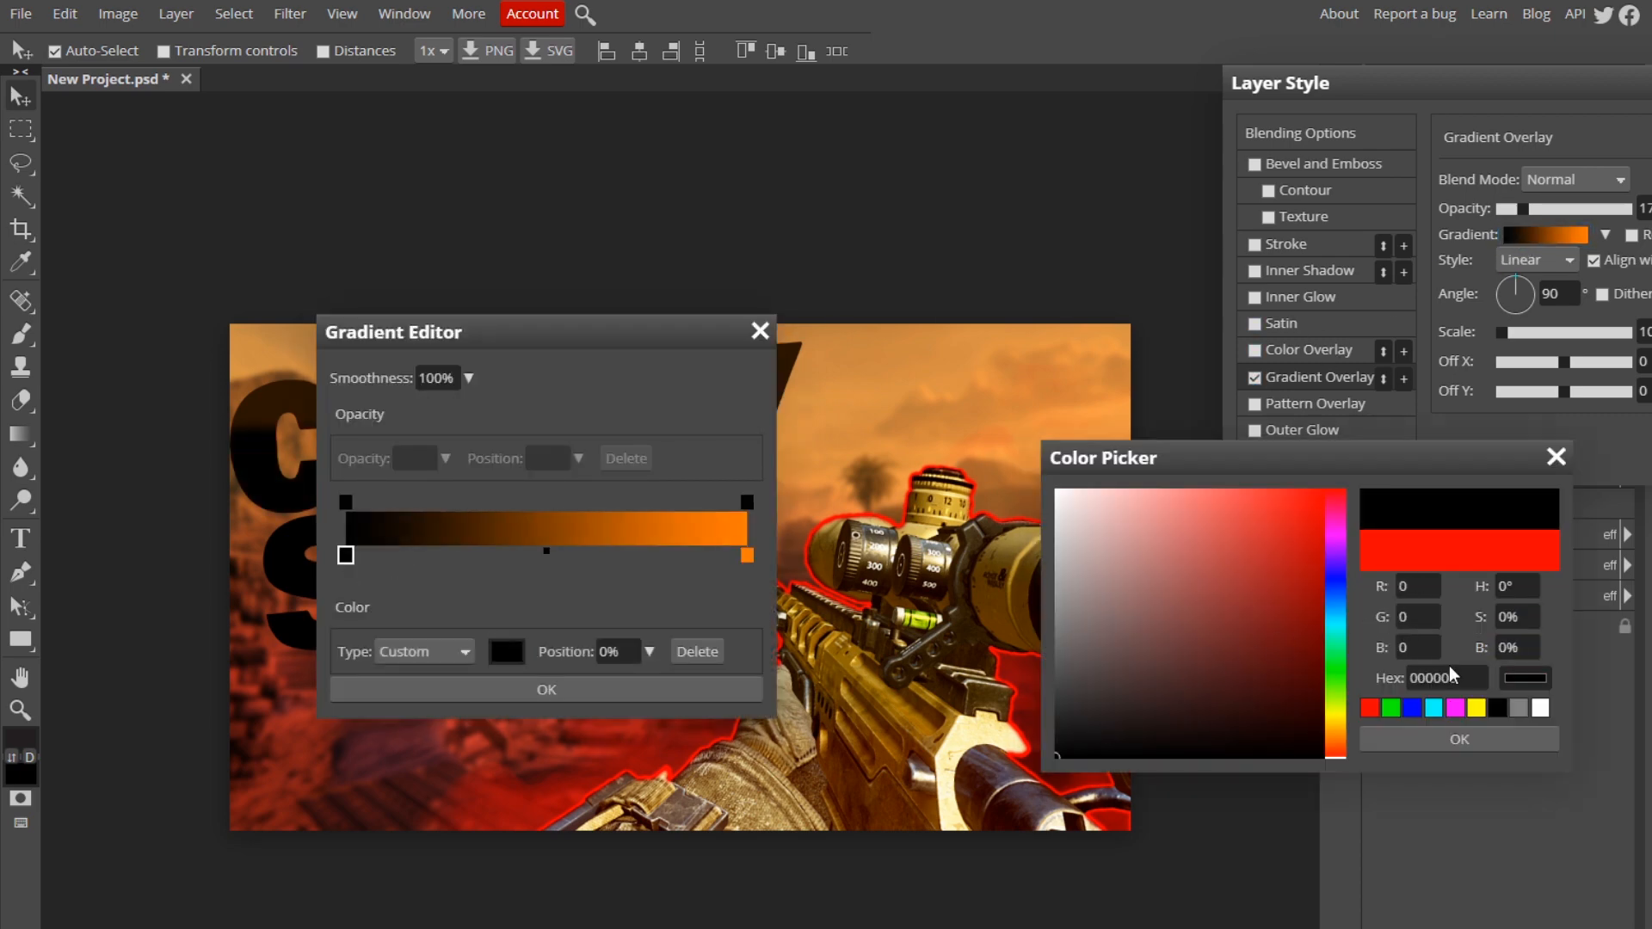
left_click(1459, 739)
double_click(747, 555)
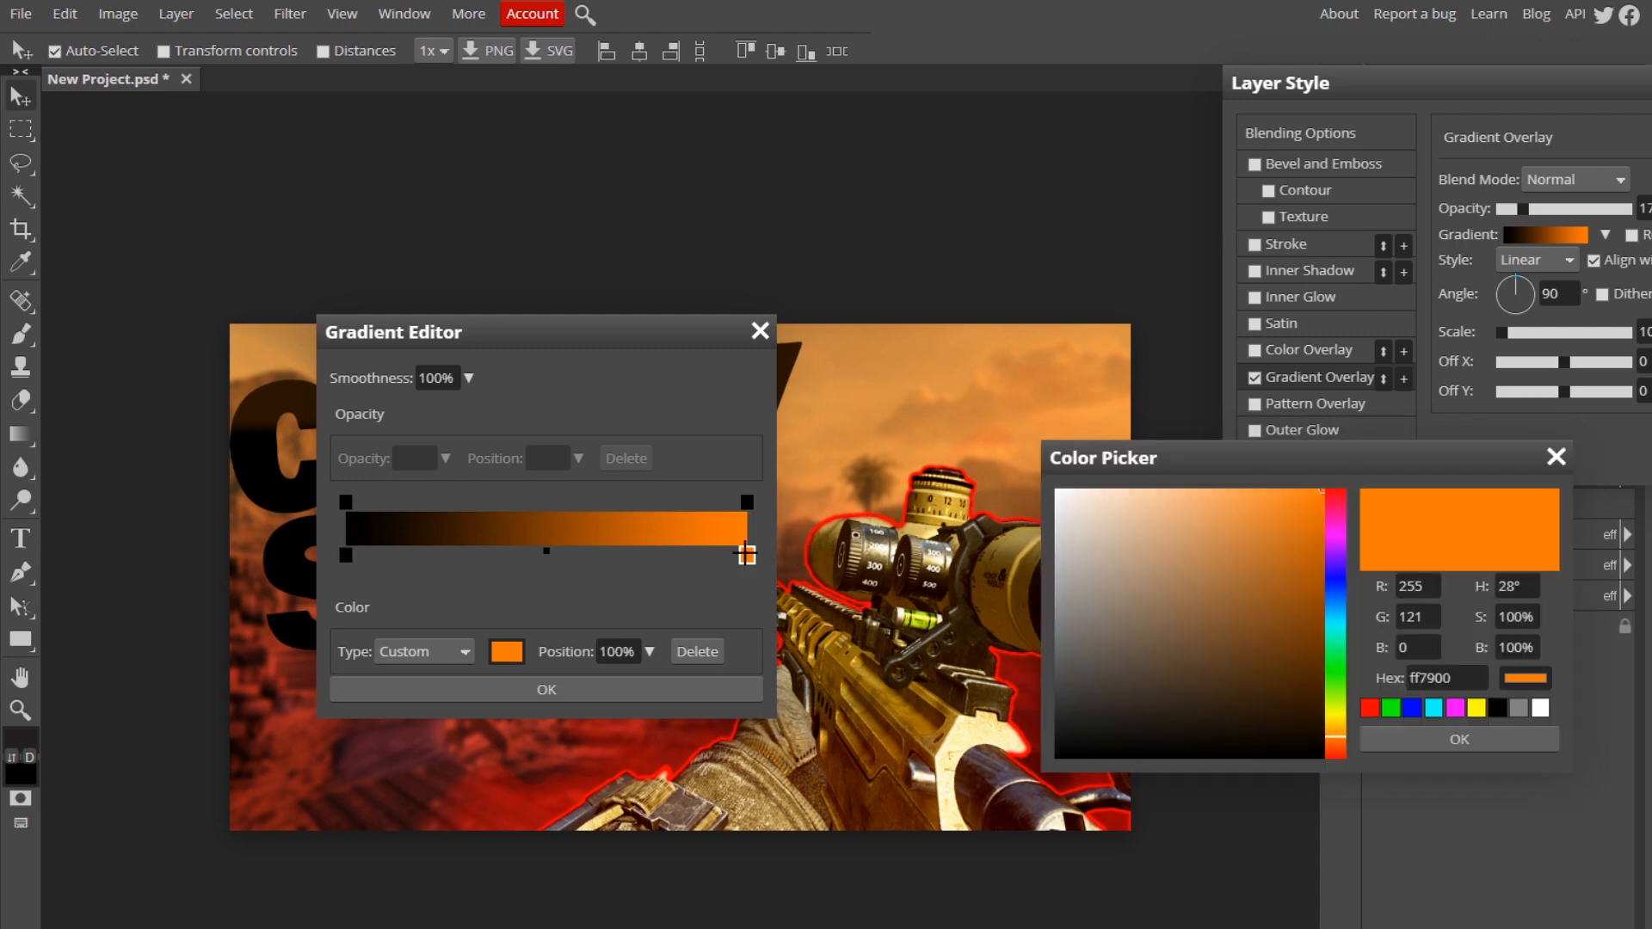
left_click(1125, 561)
left_click_drag(1097, 531, 1055, 487)
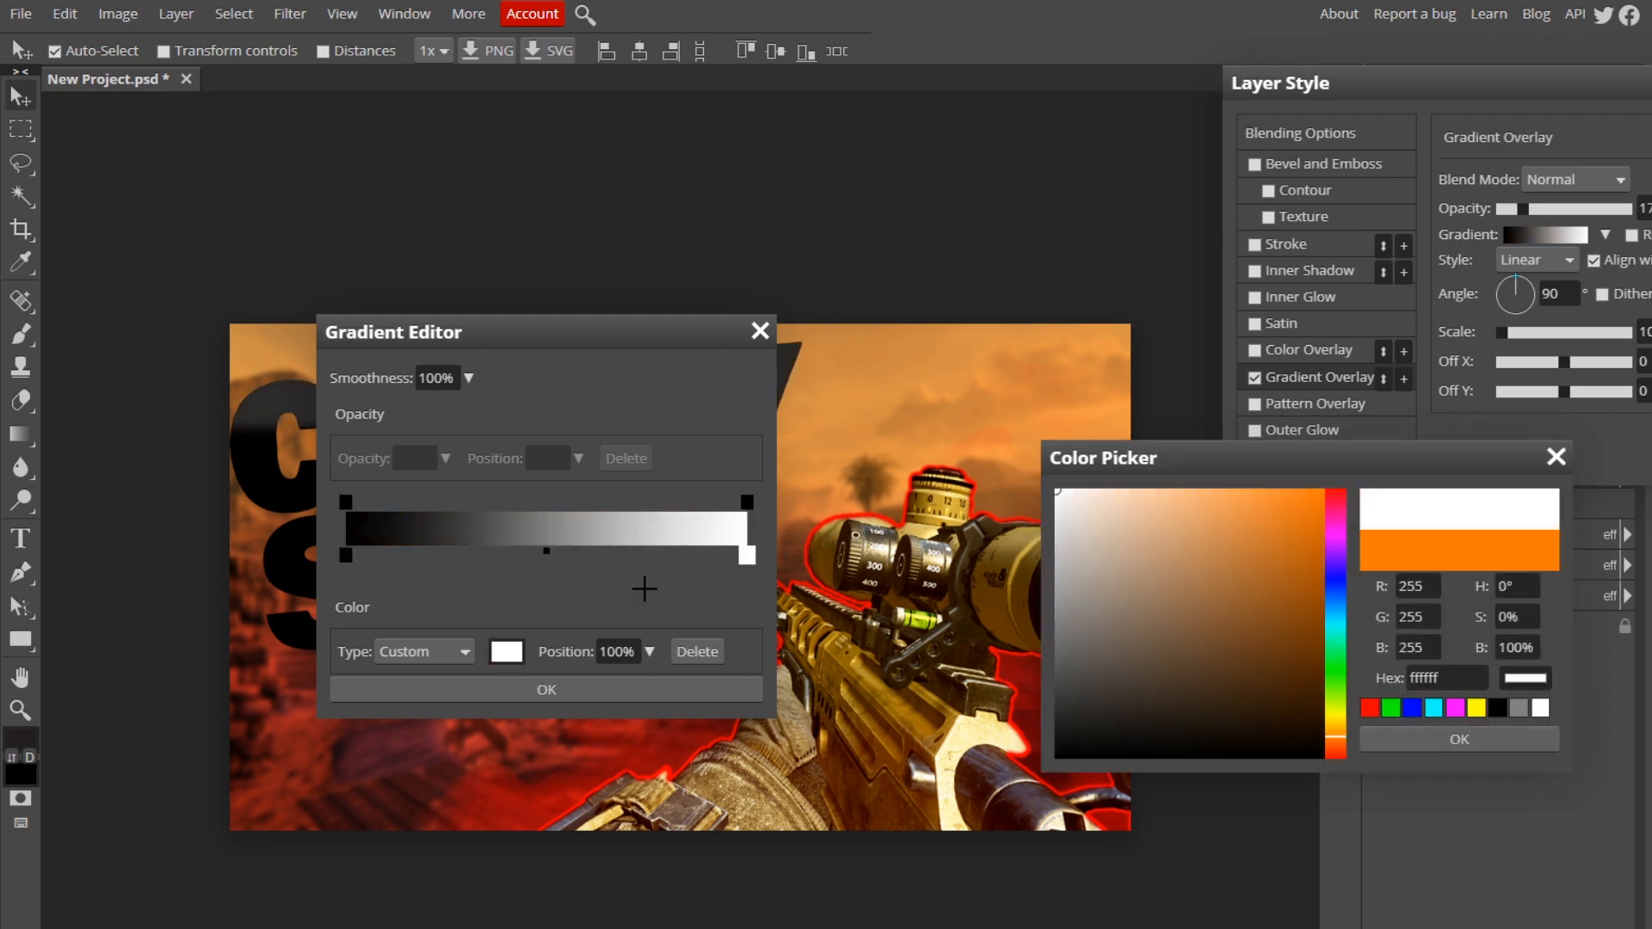
left_click(1435, 737)
left_click(547, 689)
Step: Raise the Gradient Overlay's opacity to its maximum and enlarge its scale until the fade spans the letters softly
left_click_drag(1523, 208, 1632, 215)
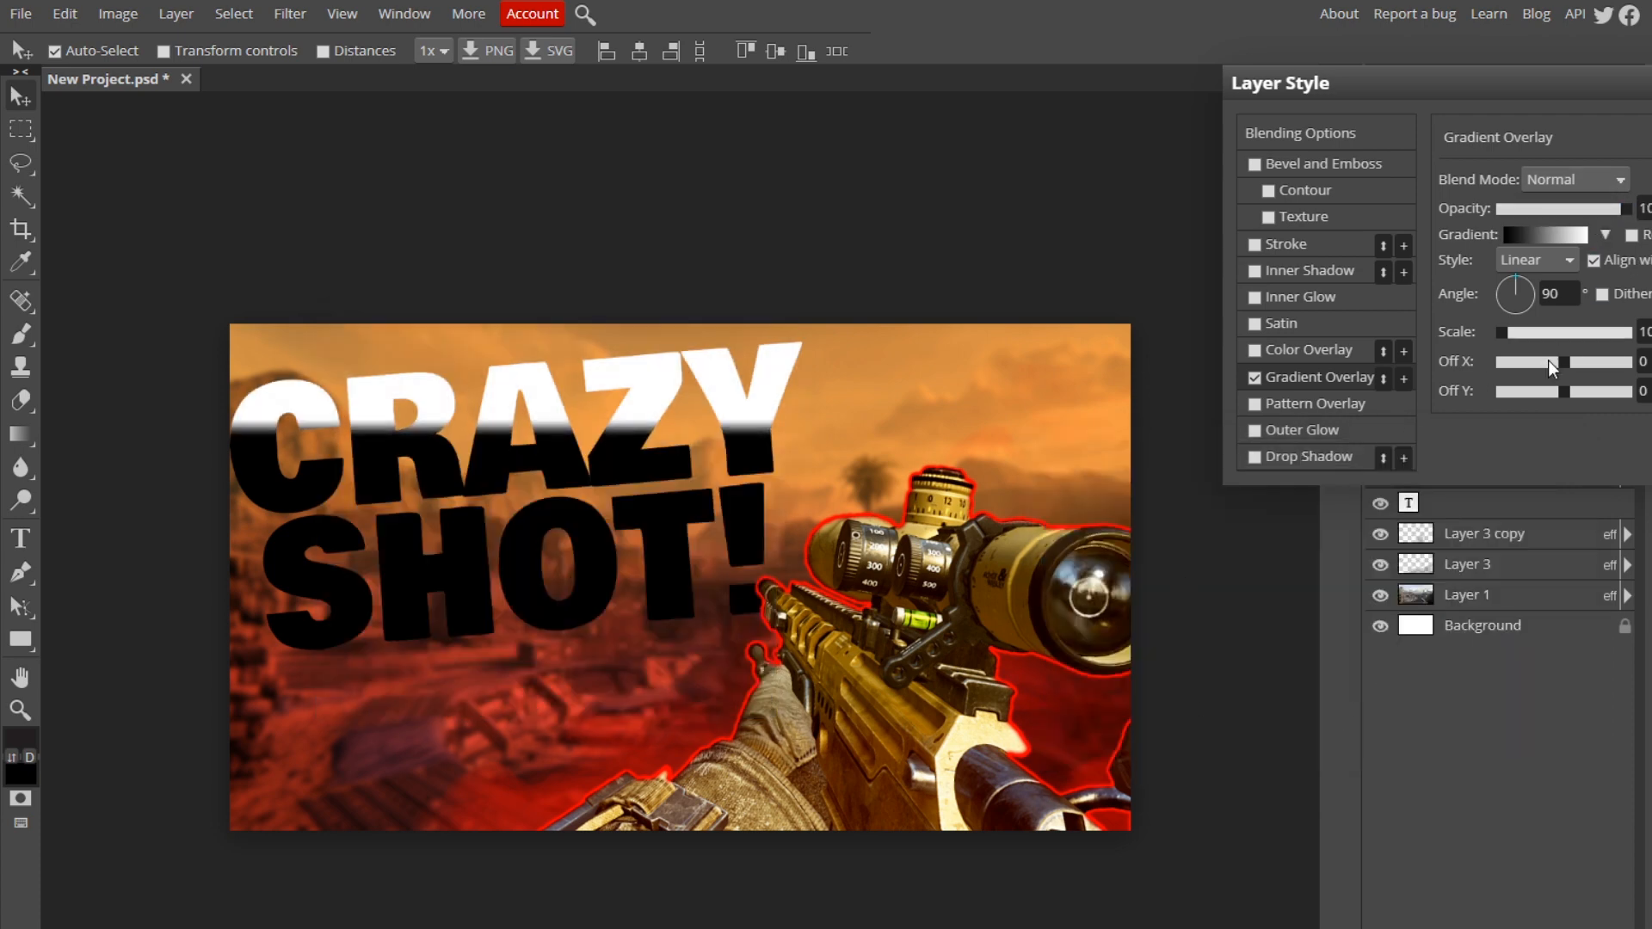
left_click_drag(1515, 337, 1575, 329)
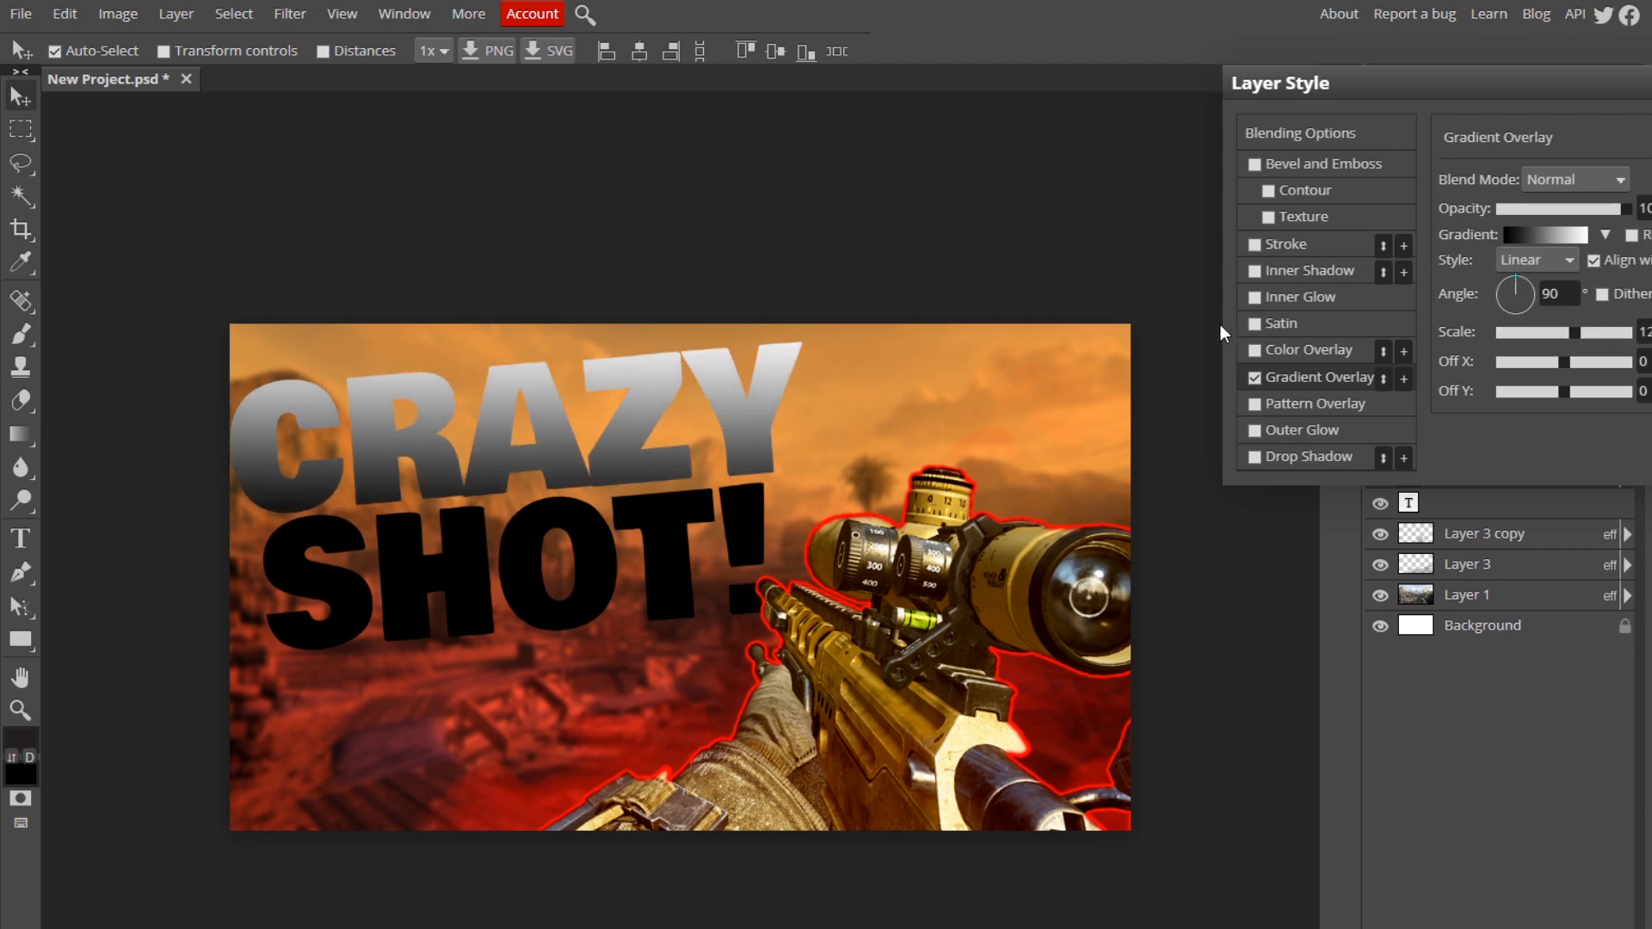
Step: Add an Inner Glow to the "CRAZY" text, coloured white (ffffff) with blend mode Normal
left_click(1255, 297)
left_click(1296, 303)
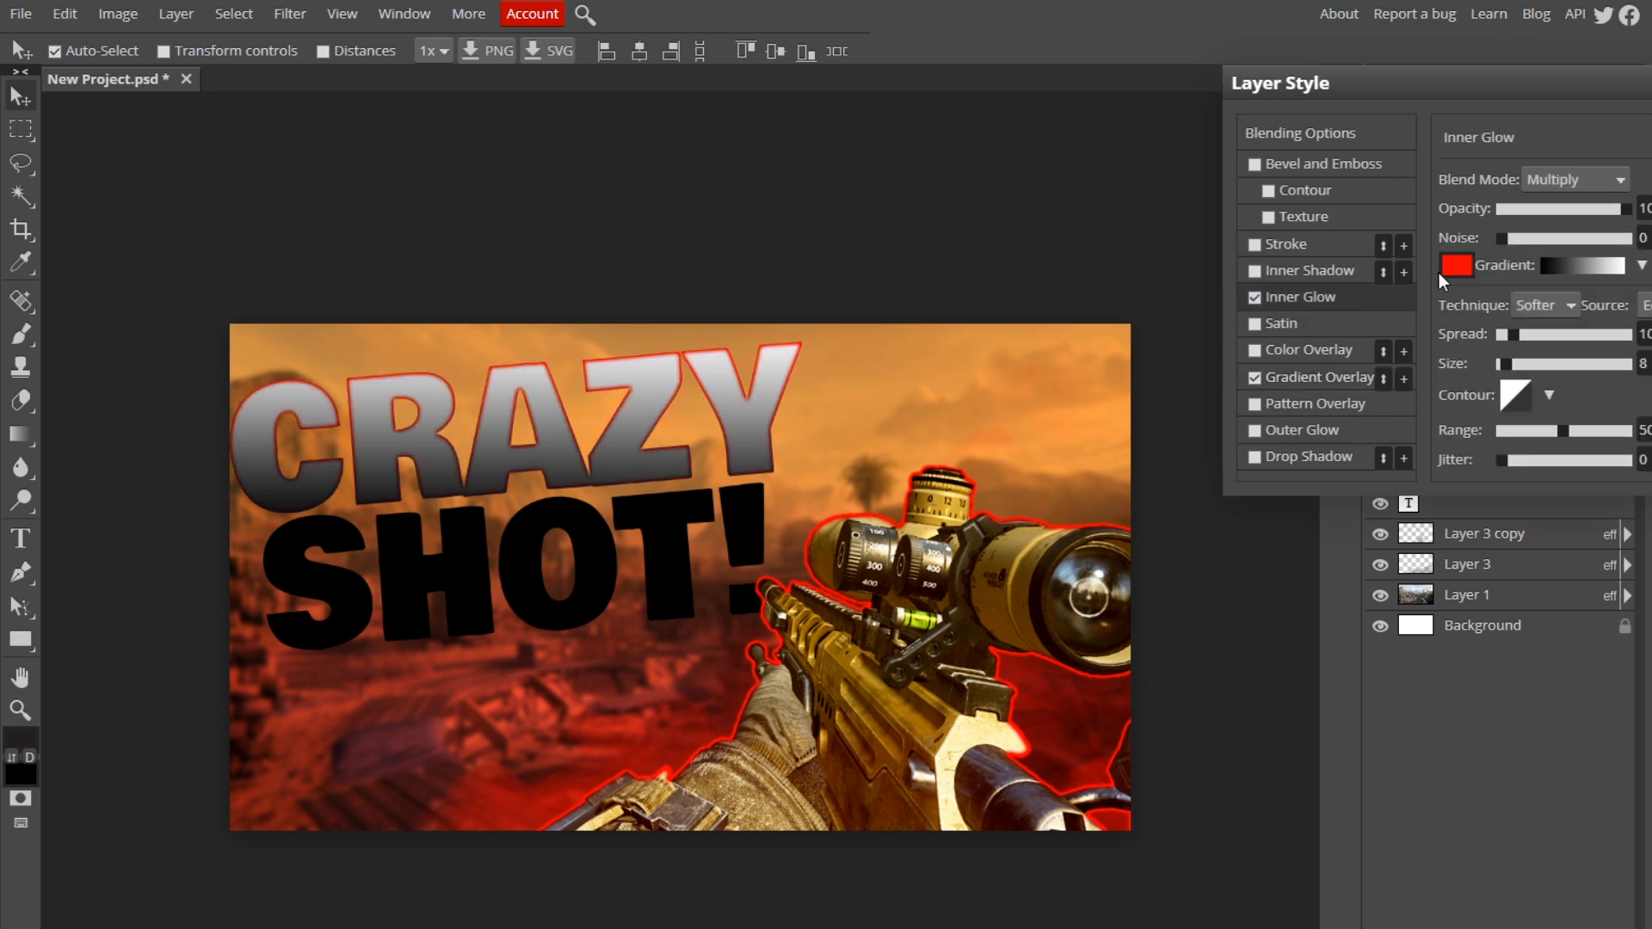
left_click(1463, 278)
left_click_drag(1256, 547, 800, 284)
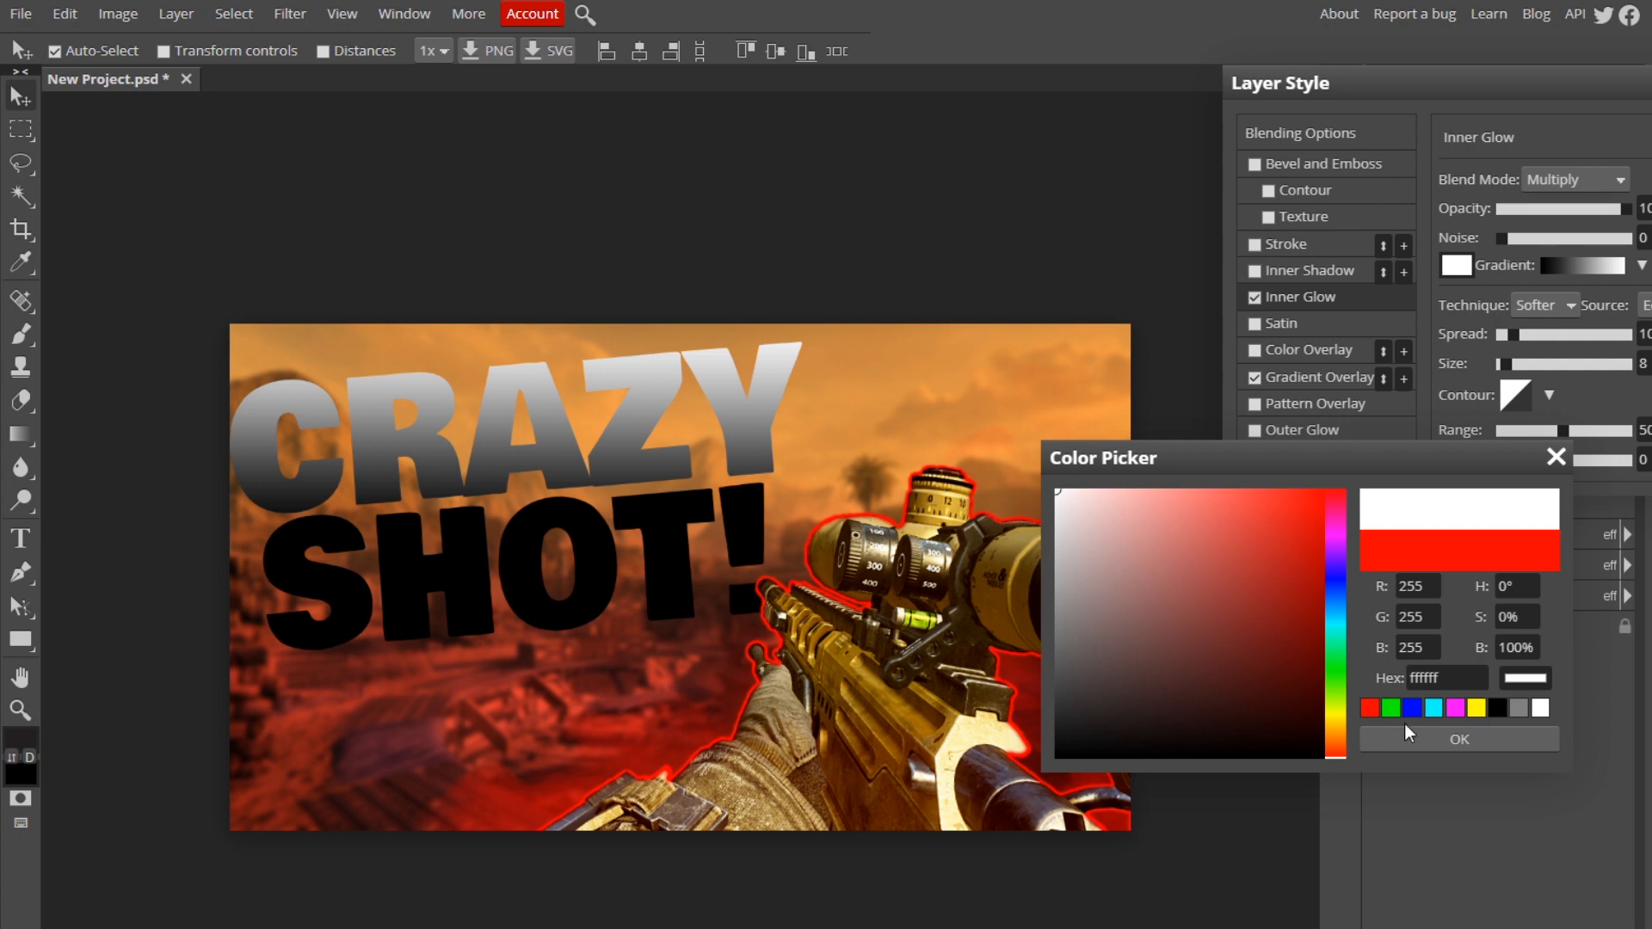
left_click(1442, 745)
left_click(1560, 178)
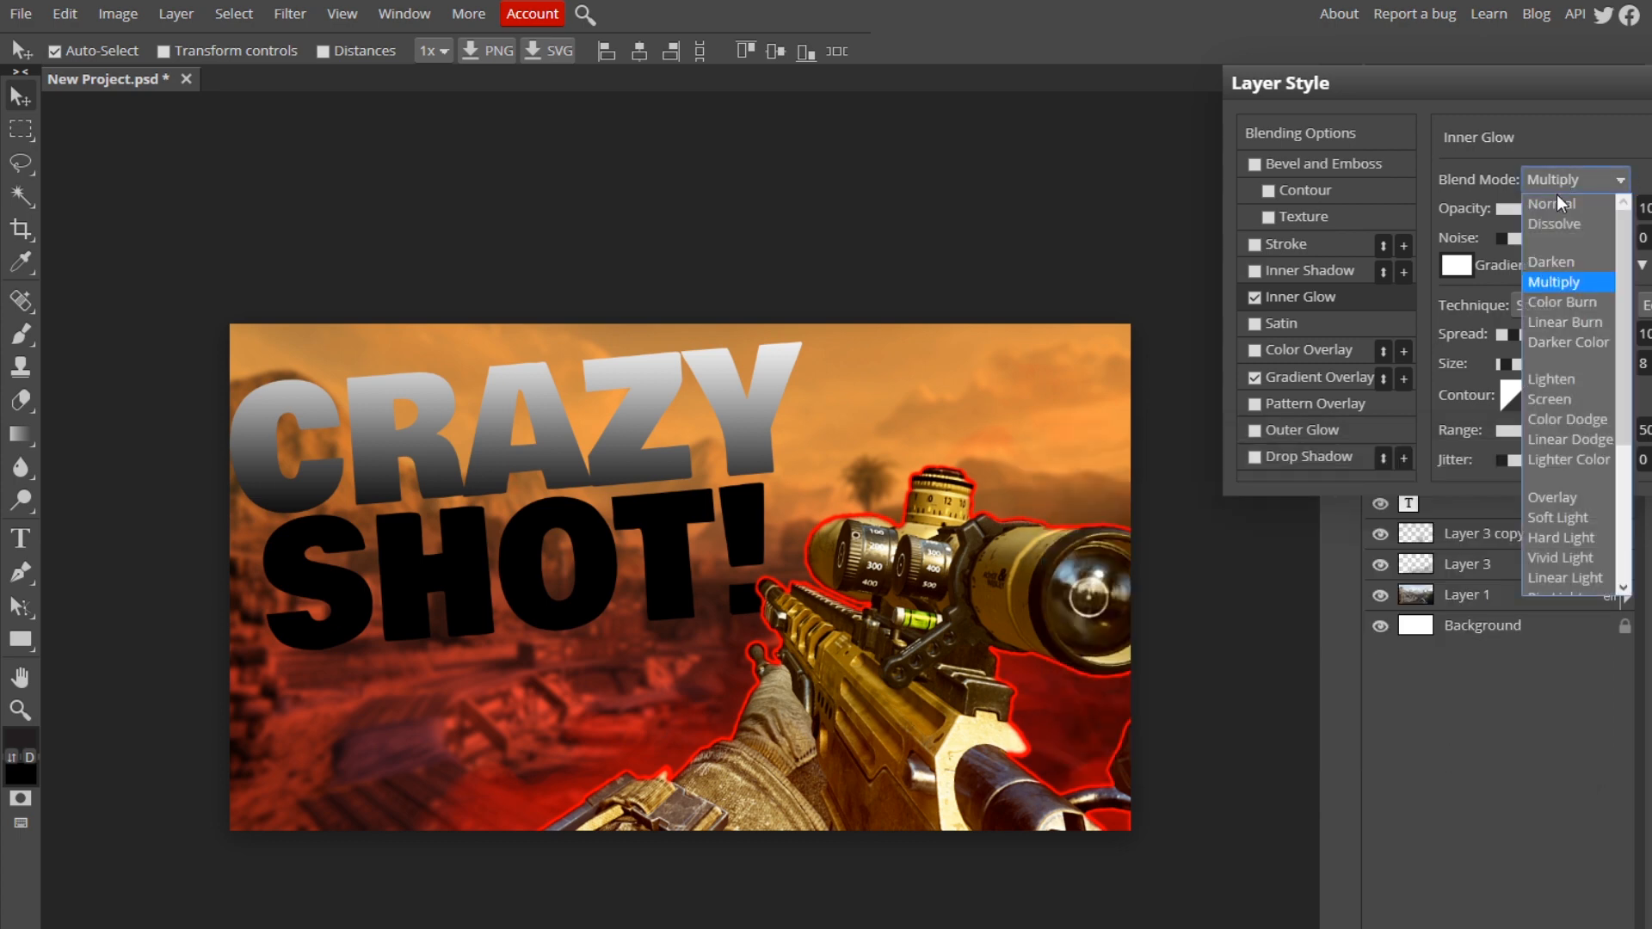
left_click(1557, 203)
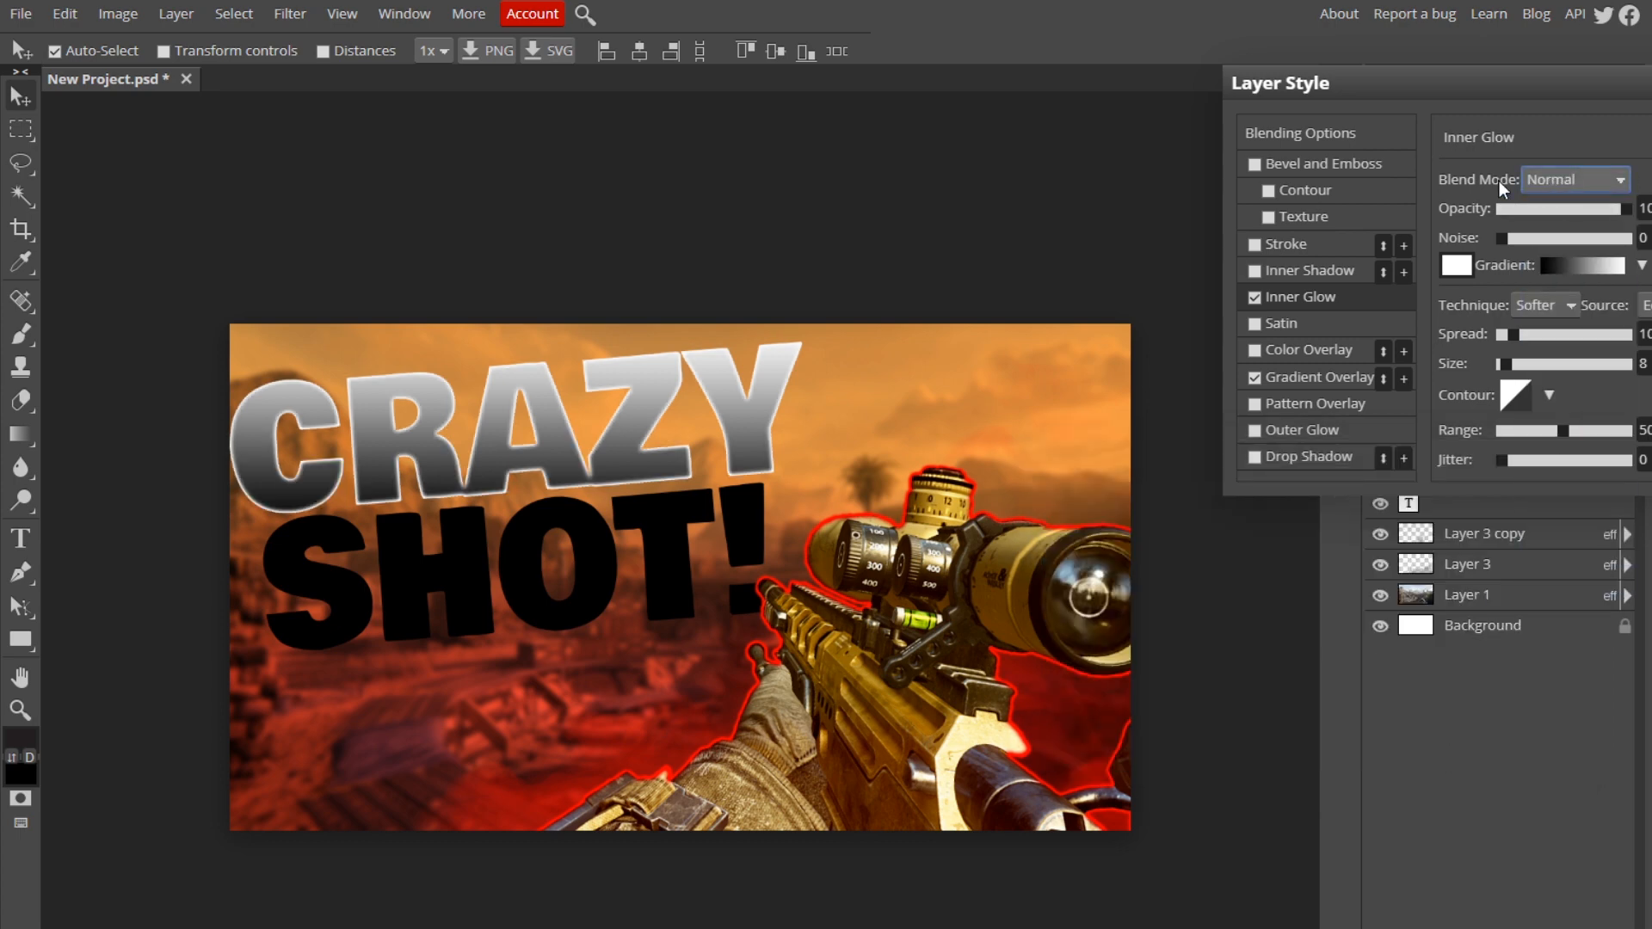
Step: Set the Inner Glow's spread to 24, size to 53 and noise to 10
left_click(1519, 334)
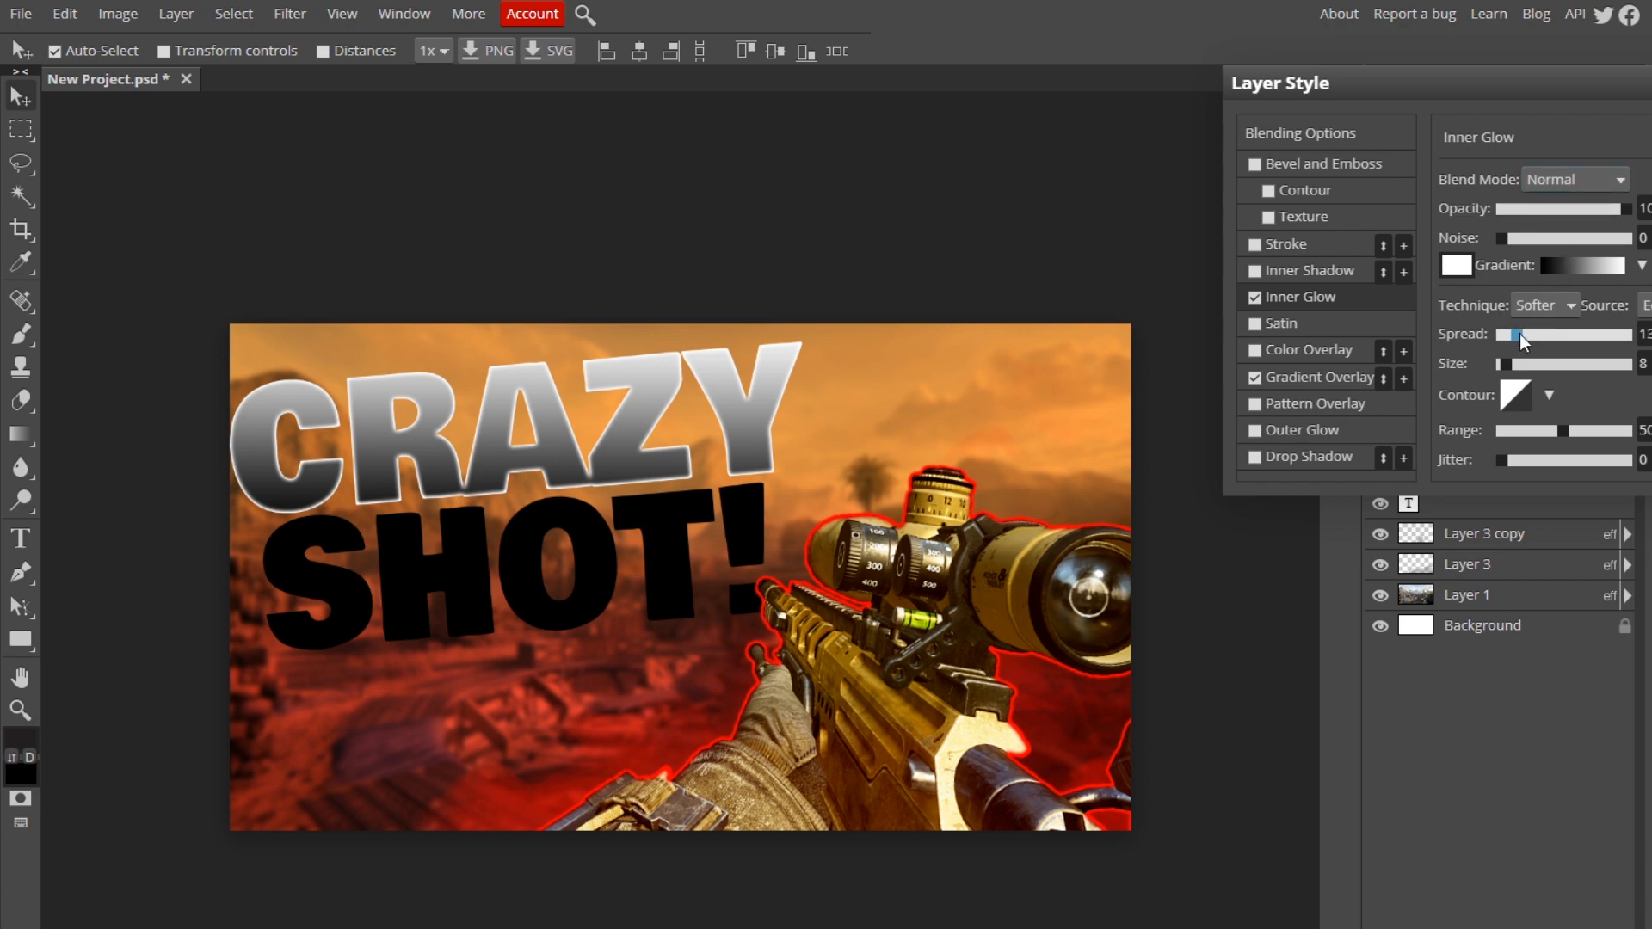
left_click(1519, 365)
left_click_drag(1519, 367, 1534, 362)
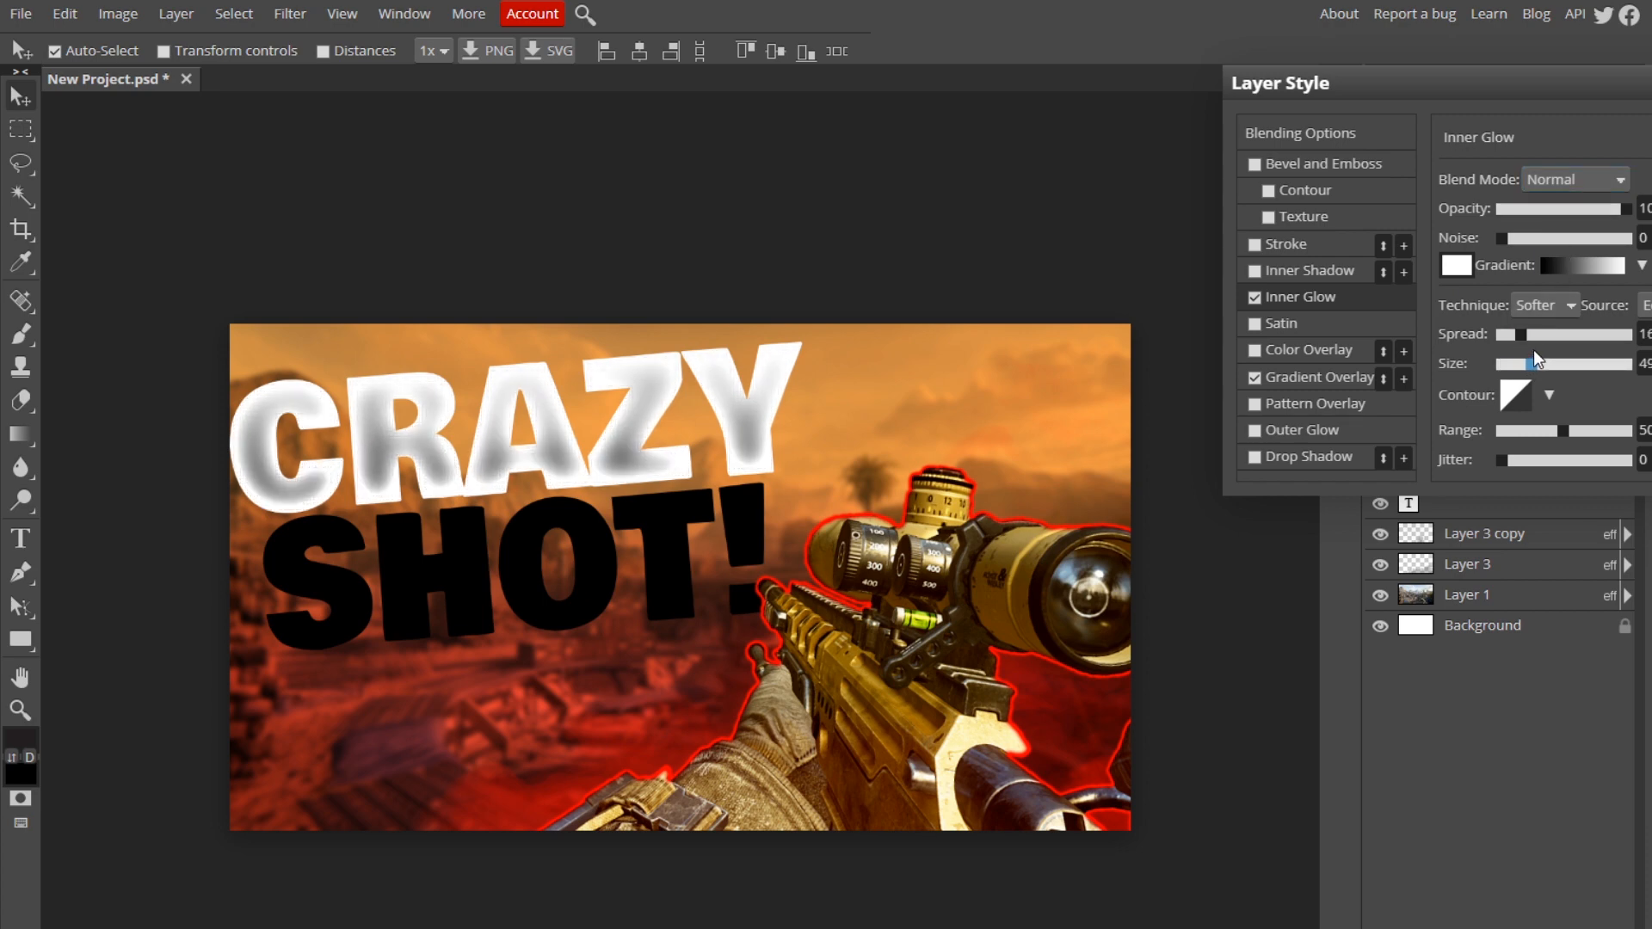
mouse_move(1534, 349)
left_mouse_down()
mouse_move(1520, 330)
mouse_move(1545, 333)
mouse_move(1530, 334)
left_mouse_up()
mouse_move(1505, 238)
left_mouse_down()
mouse_move(1536, 238)
mouse_move(1477, 246)
mouse_move(1518, 237)
left_mouse_up()
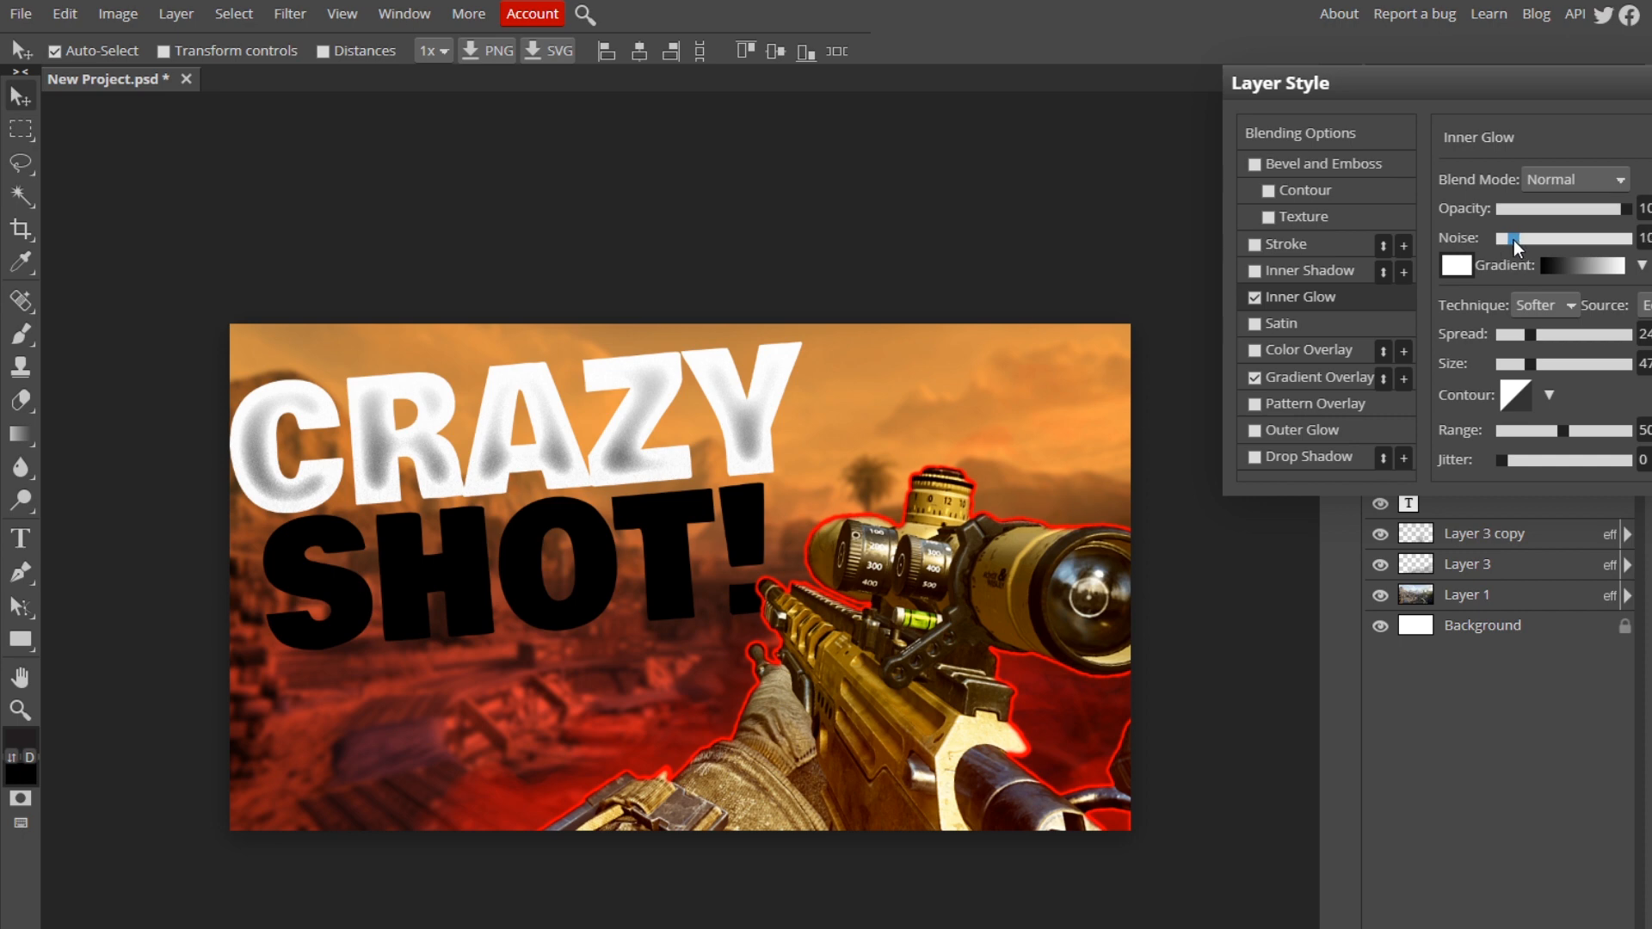
mouse_move(1529, 364)
left_mouse_down()
mouse_move(1547, 363)
mouse_move(1533, 360)
left_mouse_up()
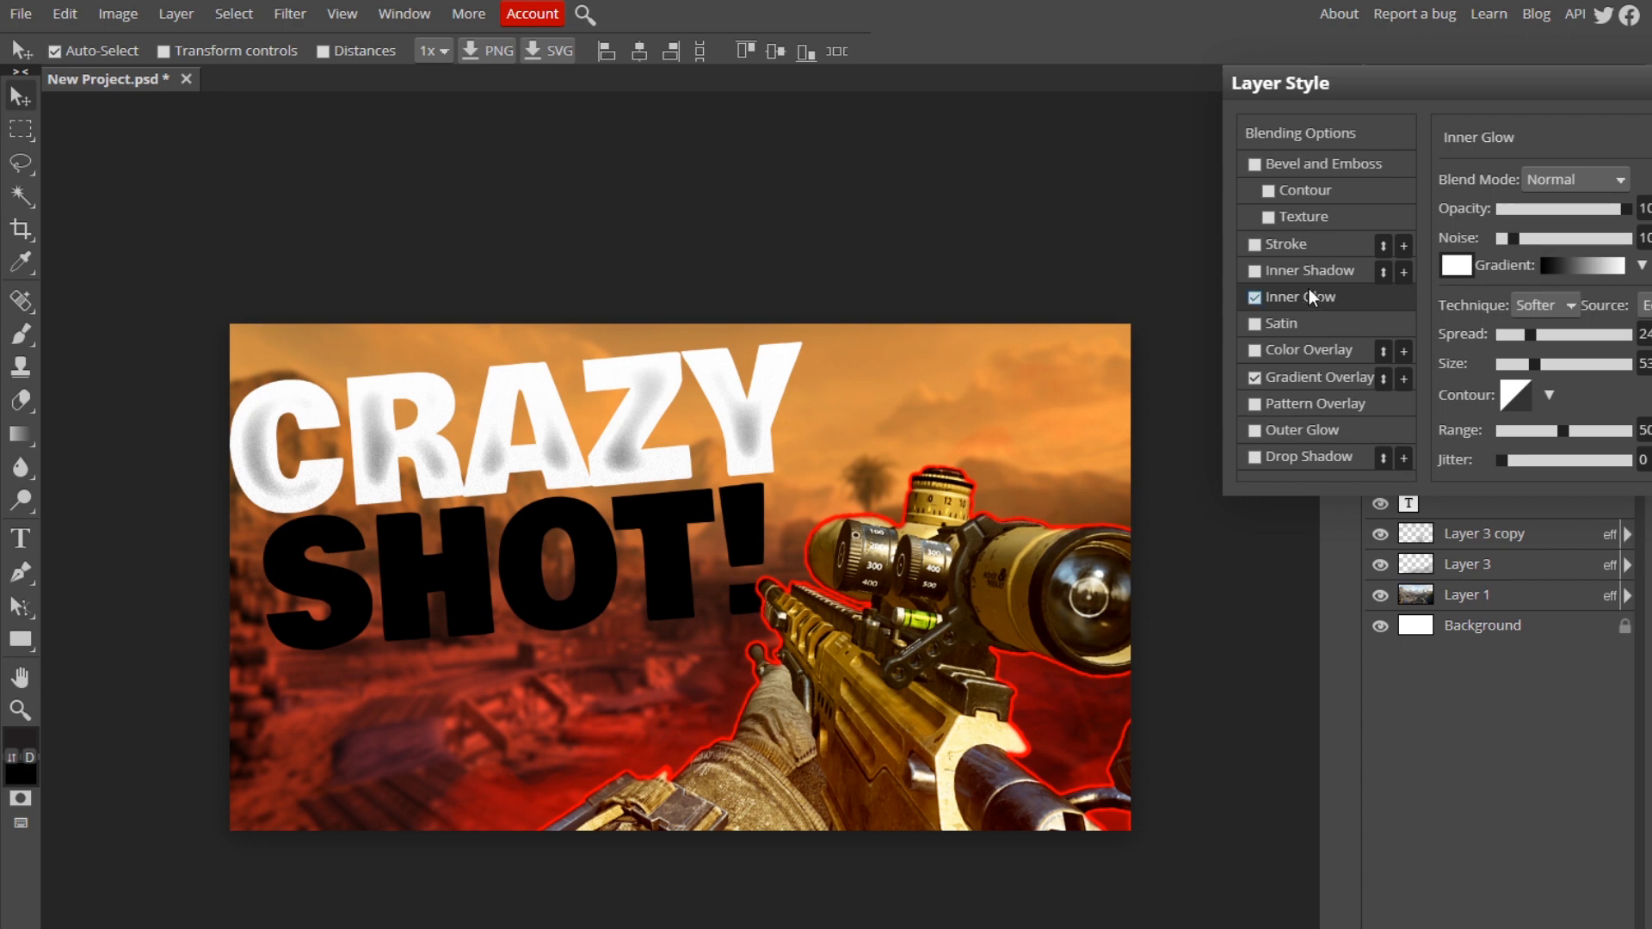
left_click(1251, 251)
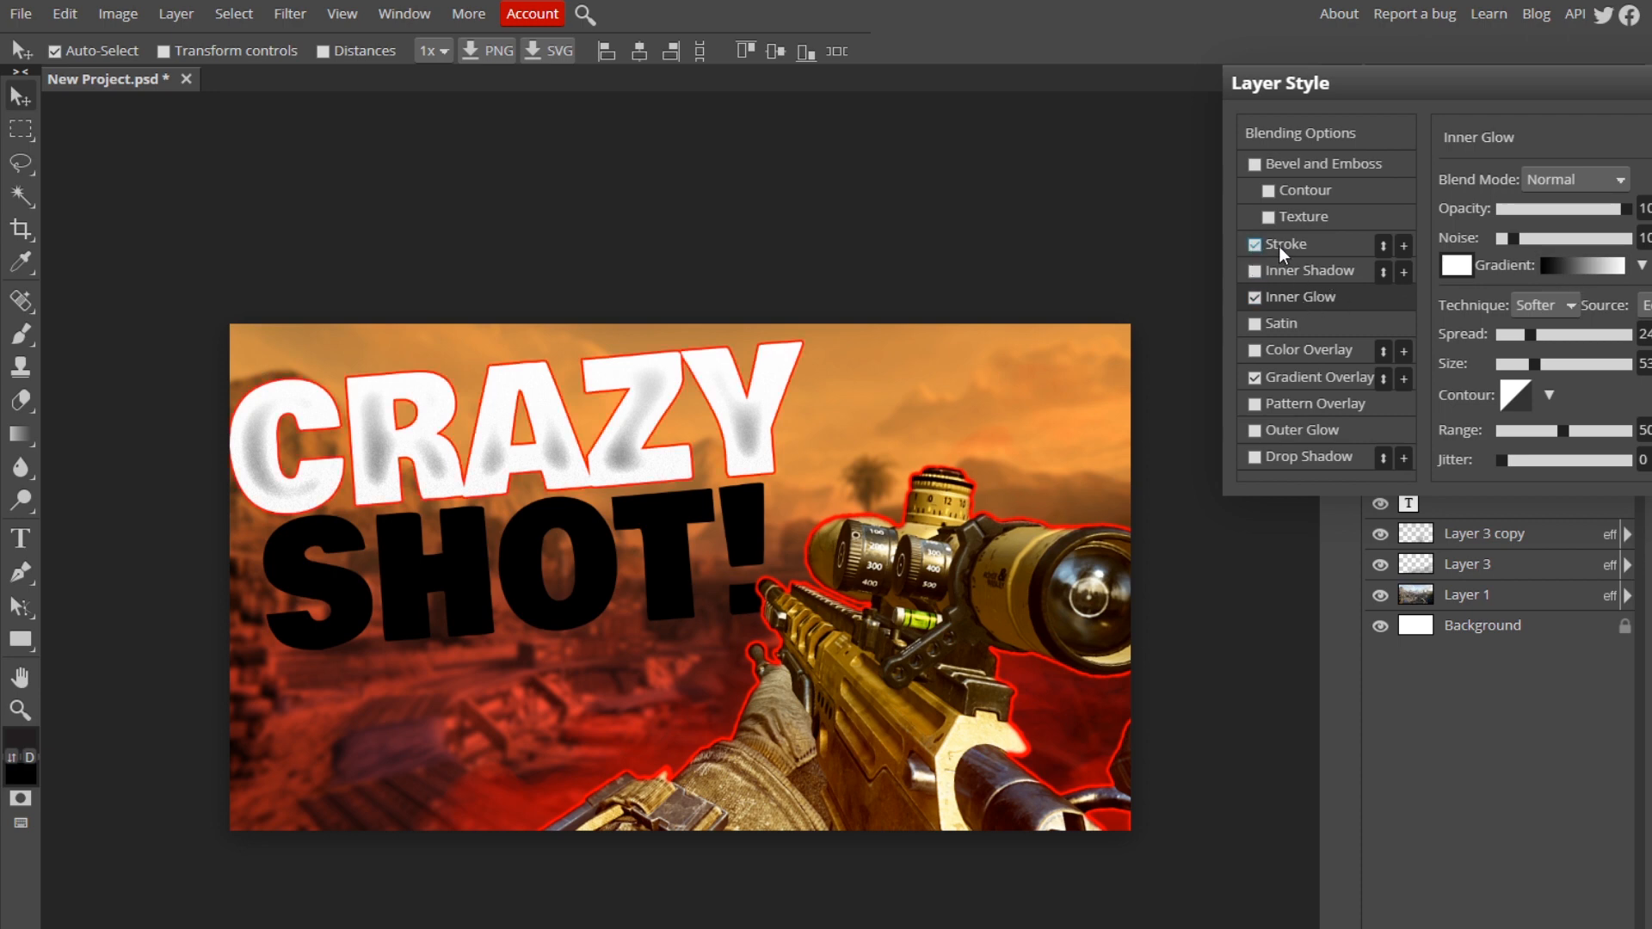
left_click(1279, 246)
left_click(1468, 318)
left_click(1210, 534)
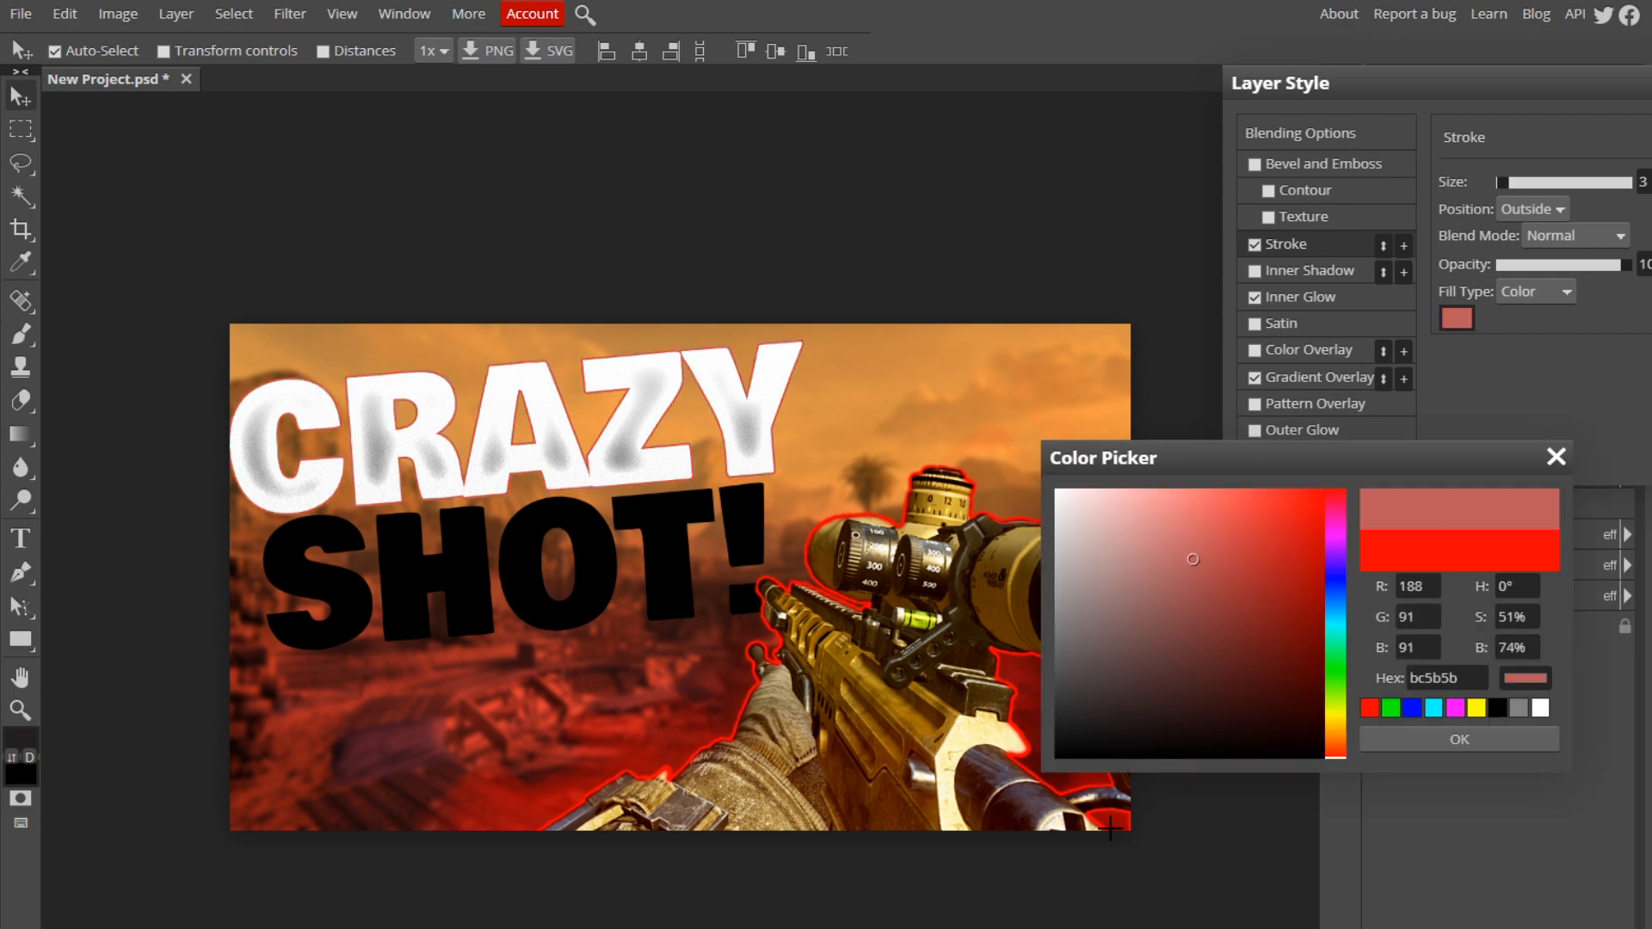
left_click(1116, 757)
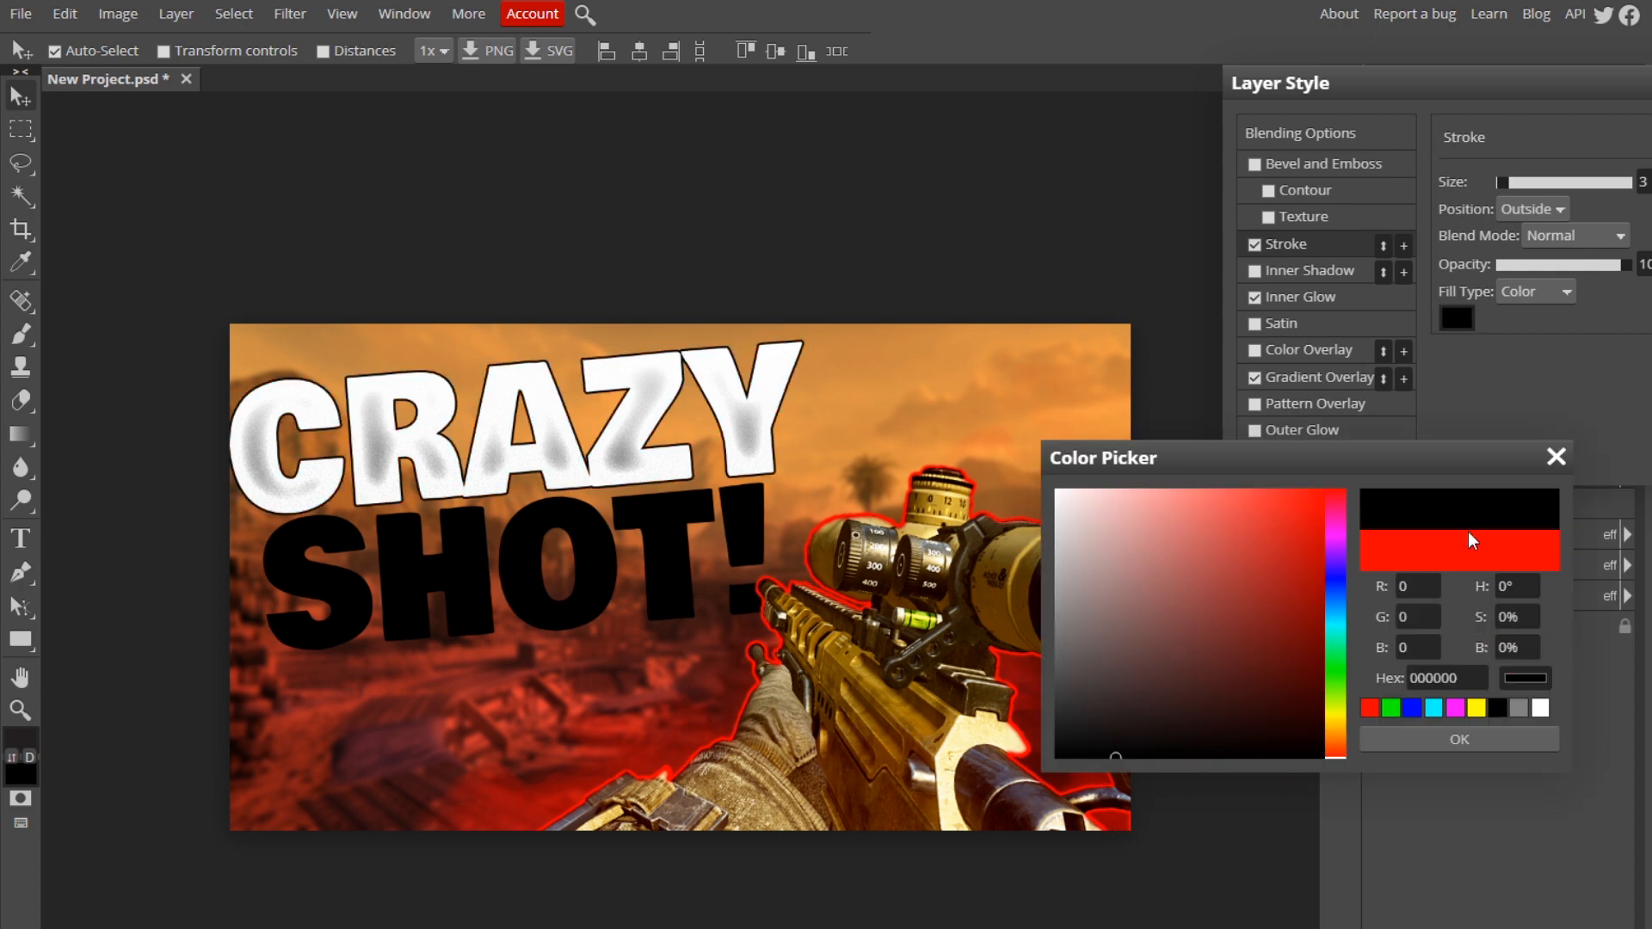
left_click(1555, 458)
left_click(1253, 244)
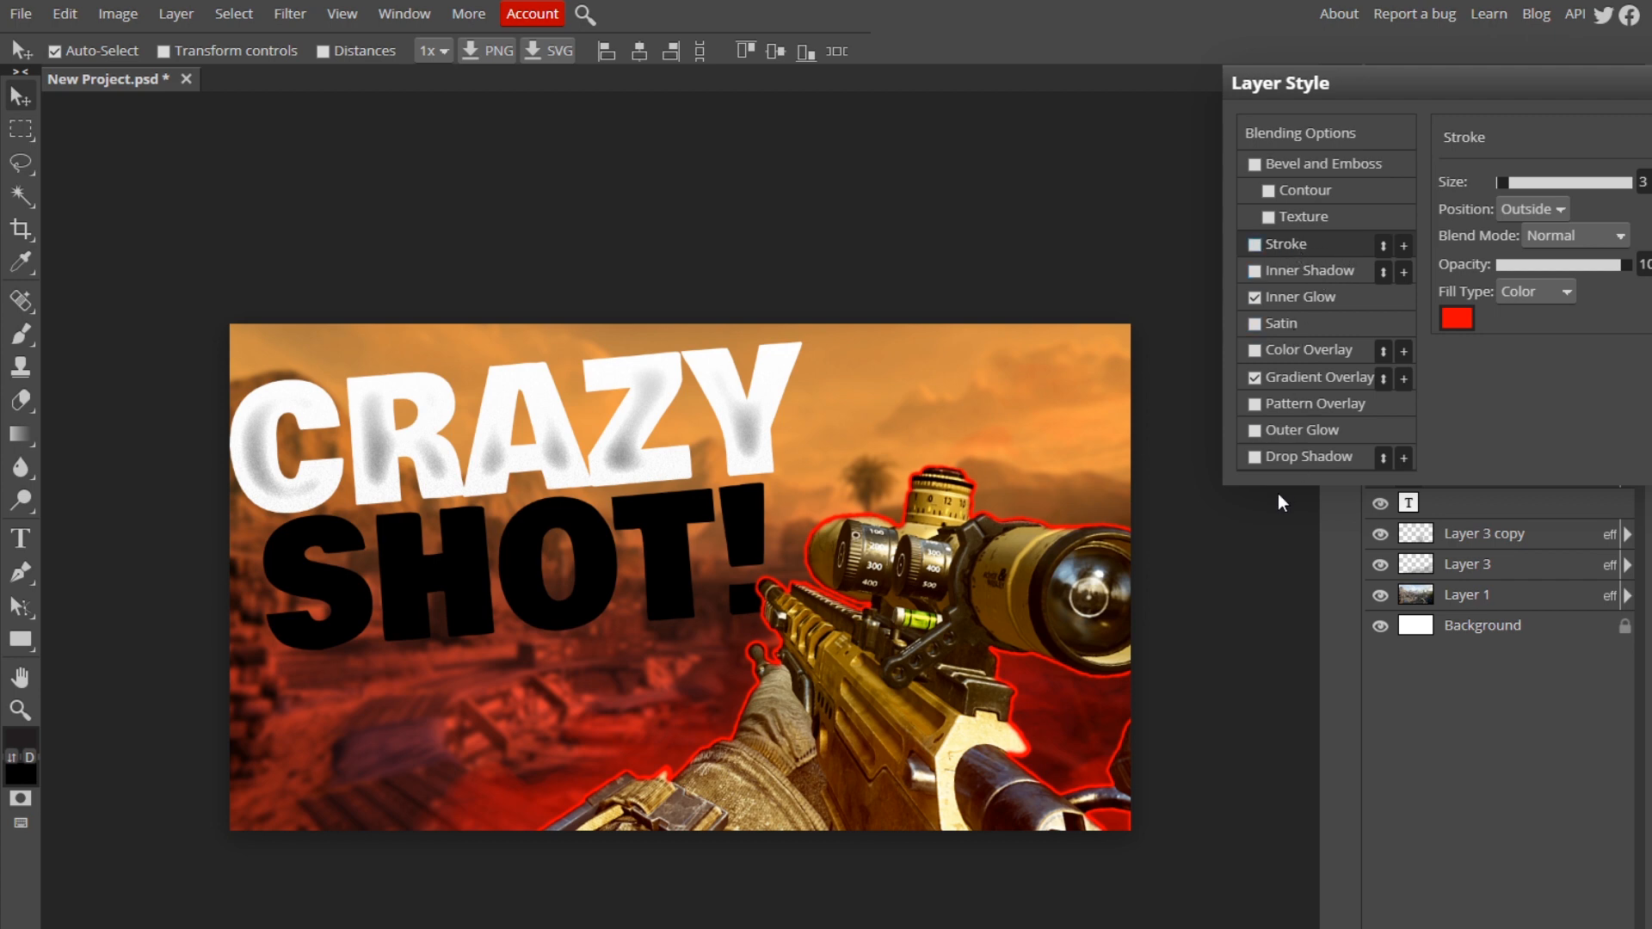
Step: Add a Drop Shadow to "CRAZY" with maximum opacity and spread, size 7 and distance about 6
left_click(1265, 460)
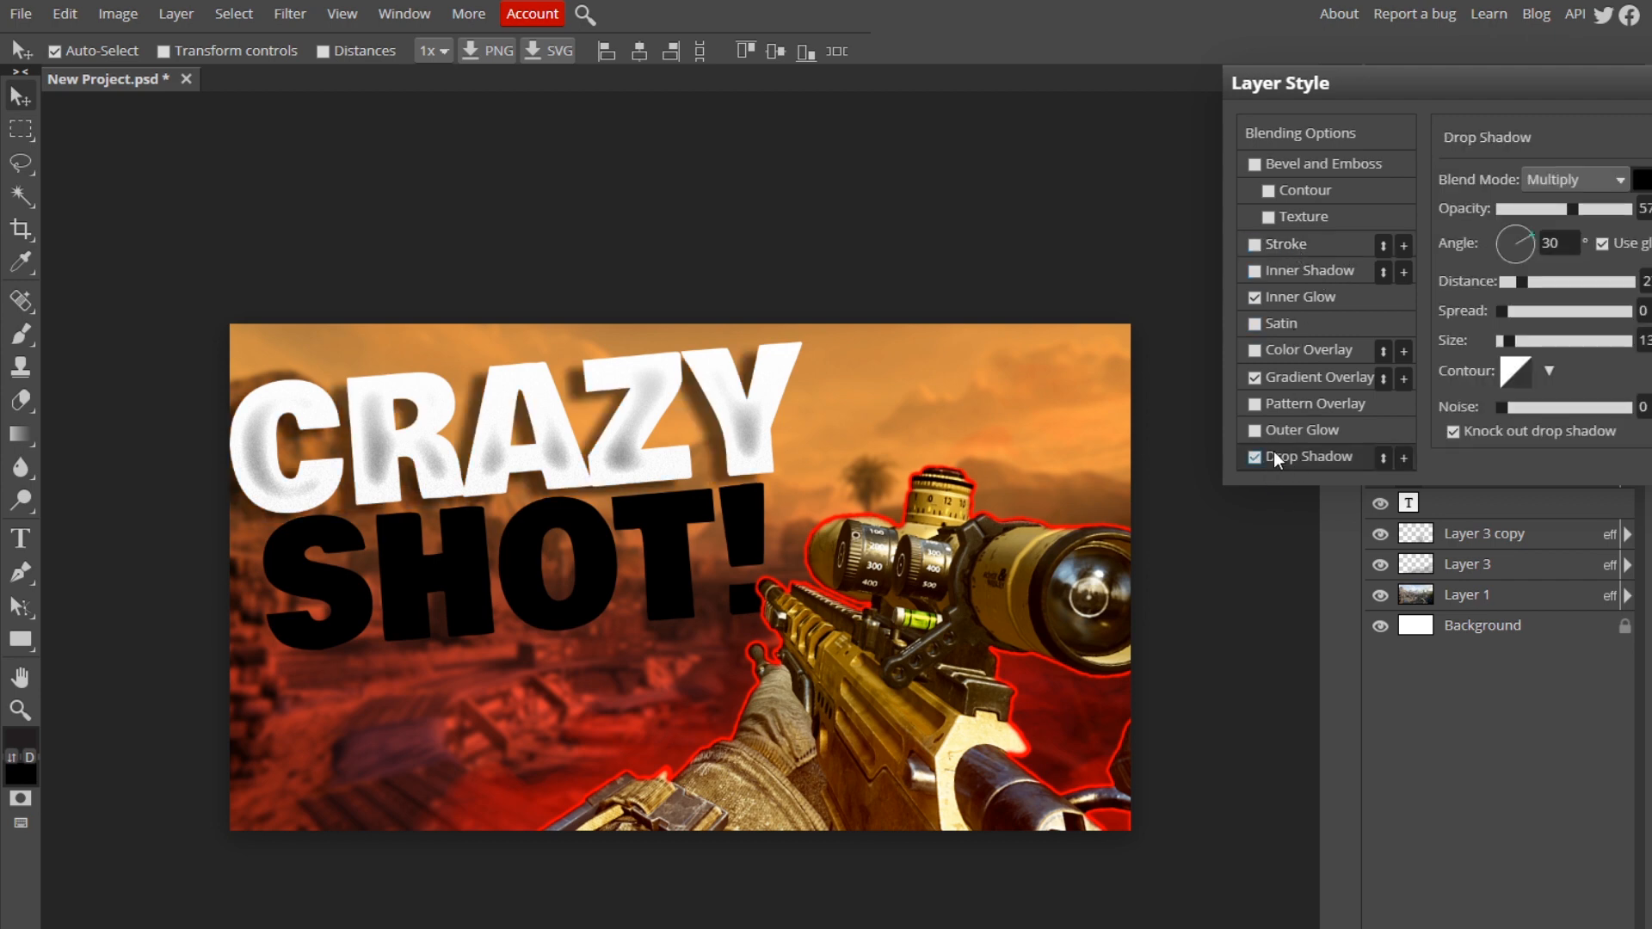
left_click_drag(1574, 209, 1627, 209)
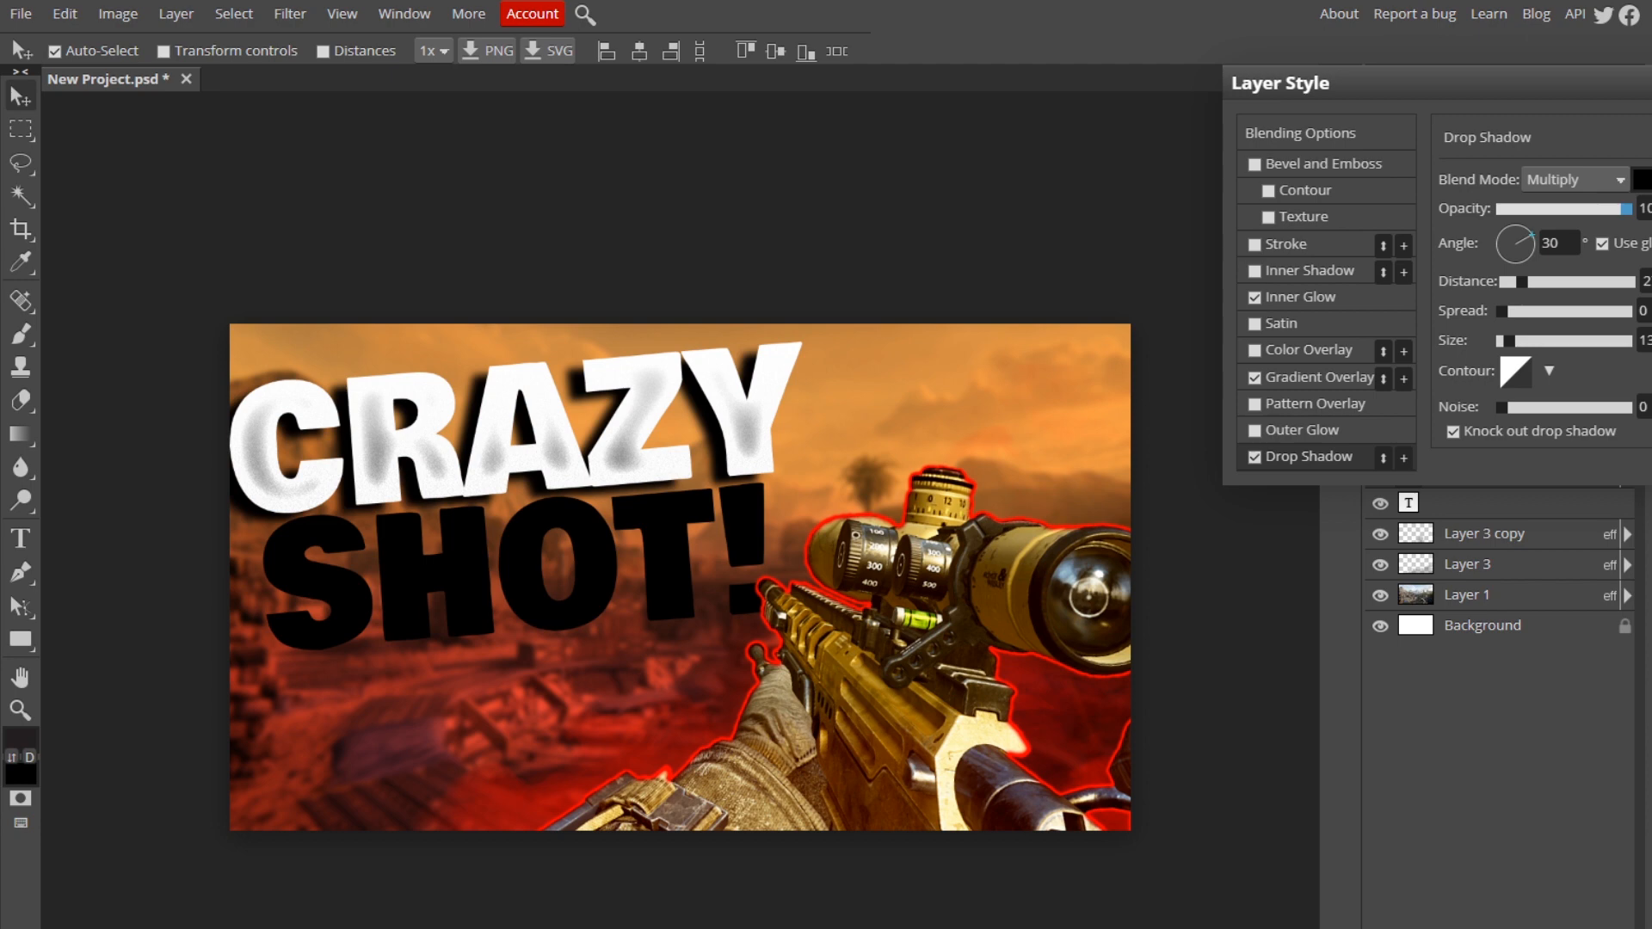
left_click_drag(1519, 313, 1628, 311)
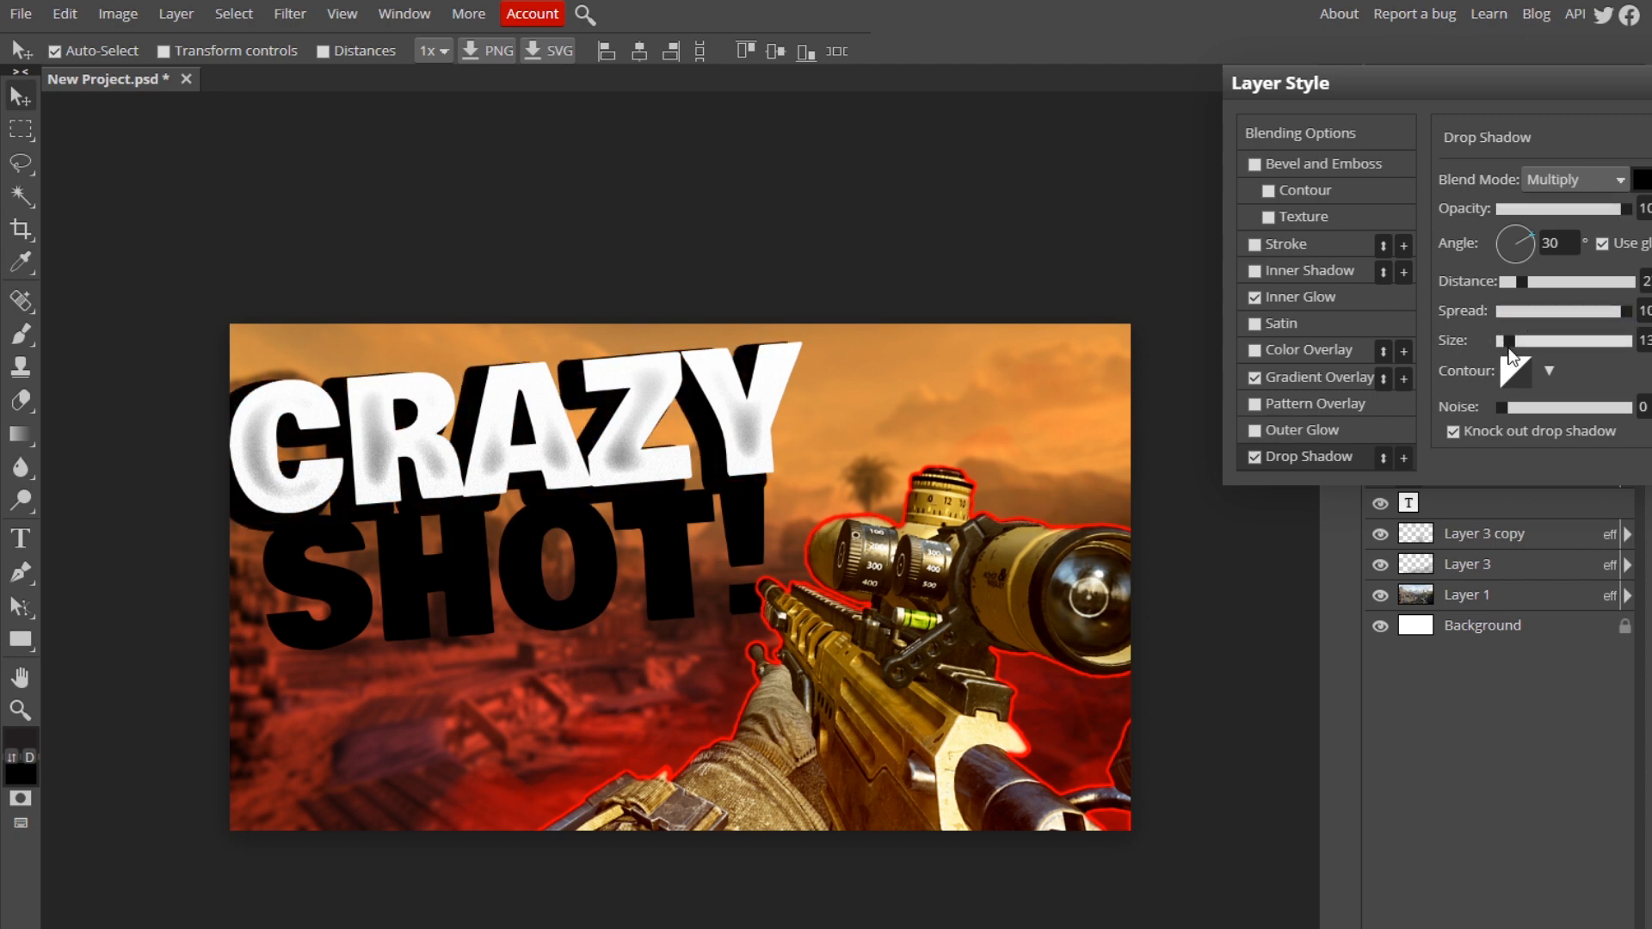
left_click_drag(1510, 341, 1506, 344)
left_click_drag(1520, 281, 1505, 280)
left_click_drag(1506, 280, 1510, 281)
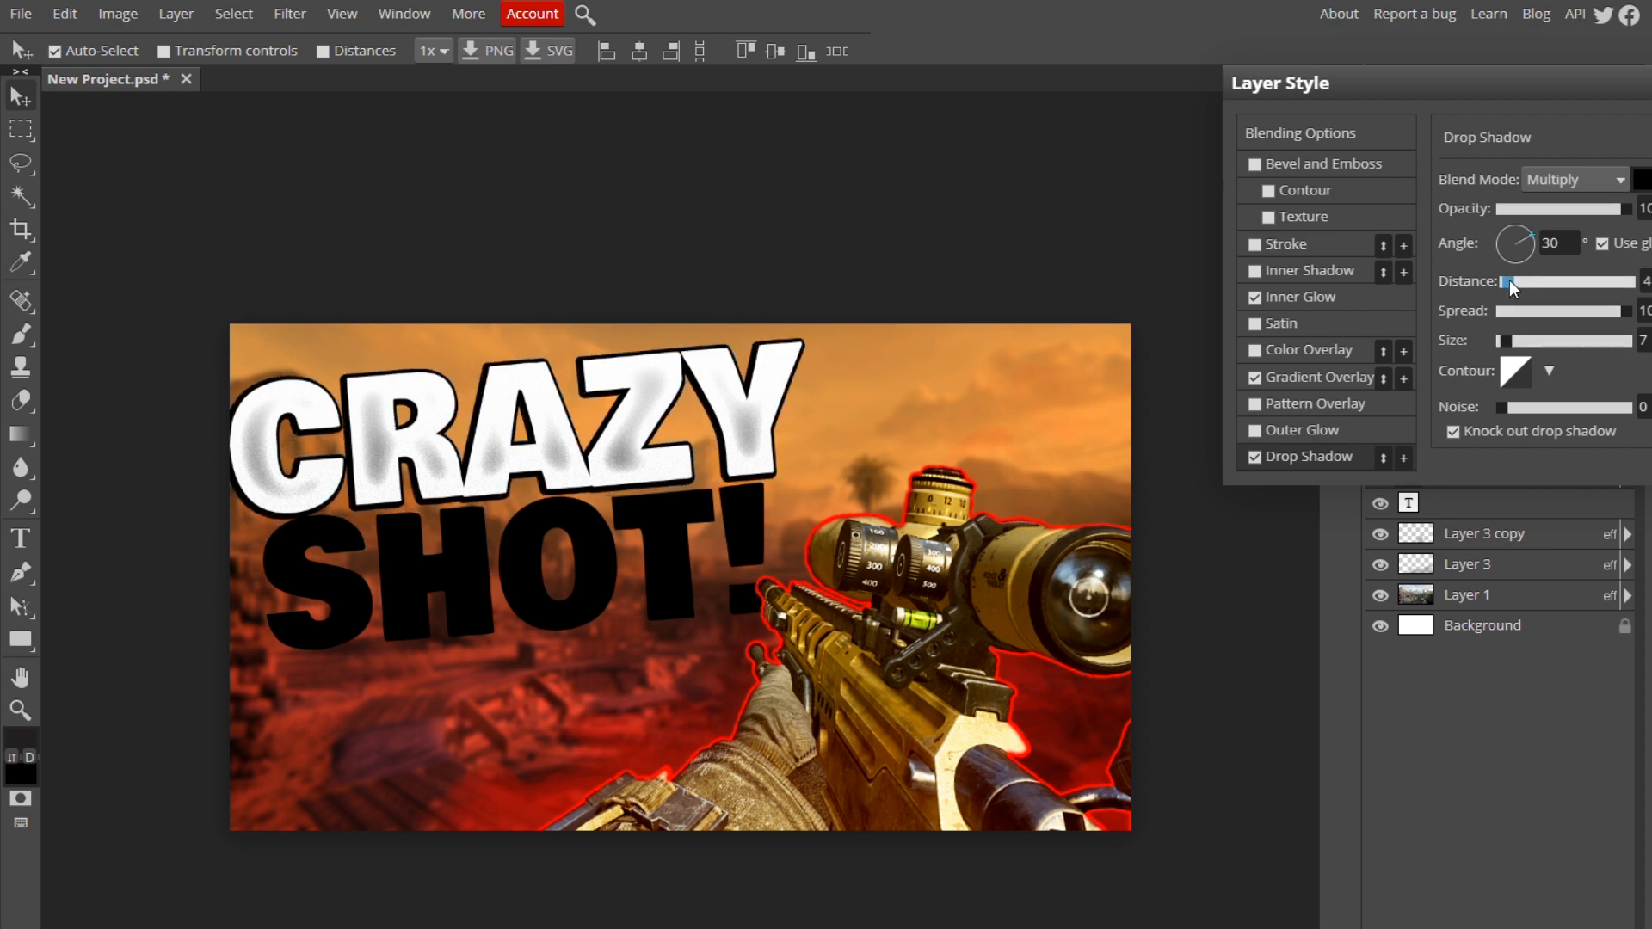
Step: Set the Drop Shadow's angle to 81°, distance to 7 and size to 10, and apply the layer style
left_click(1509, 231)
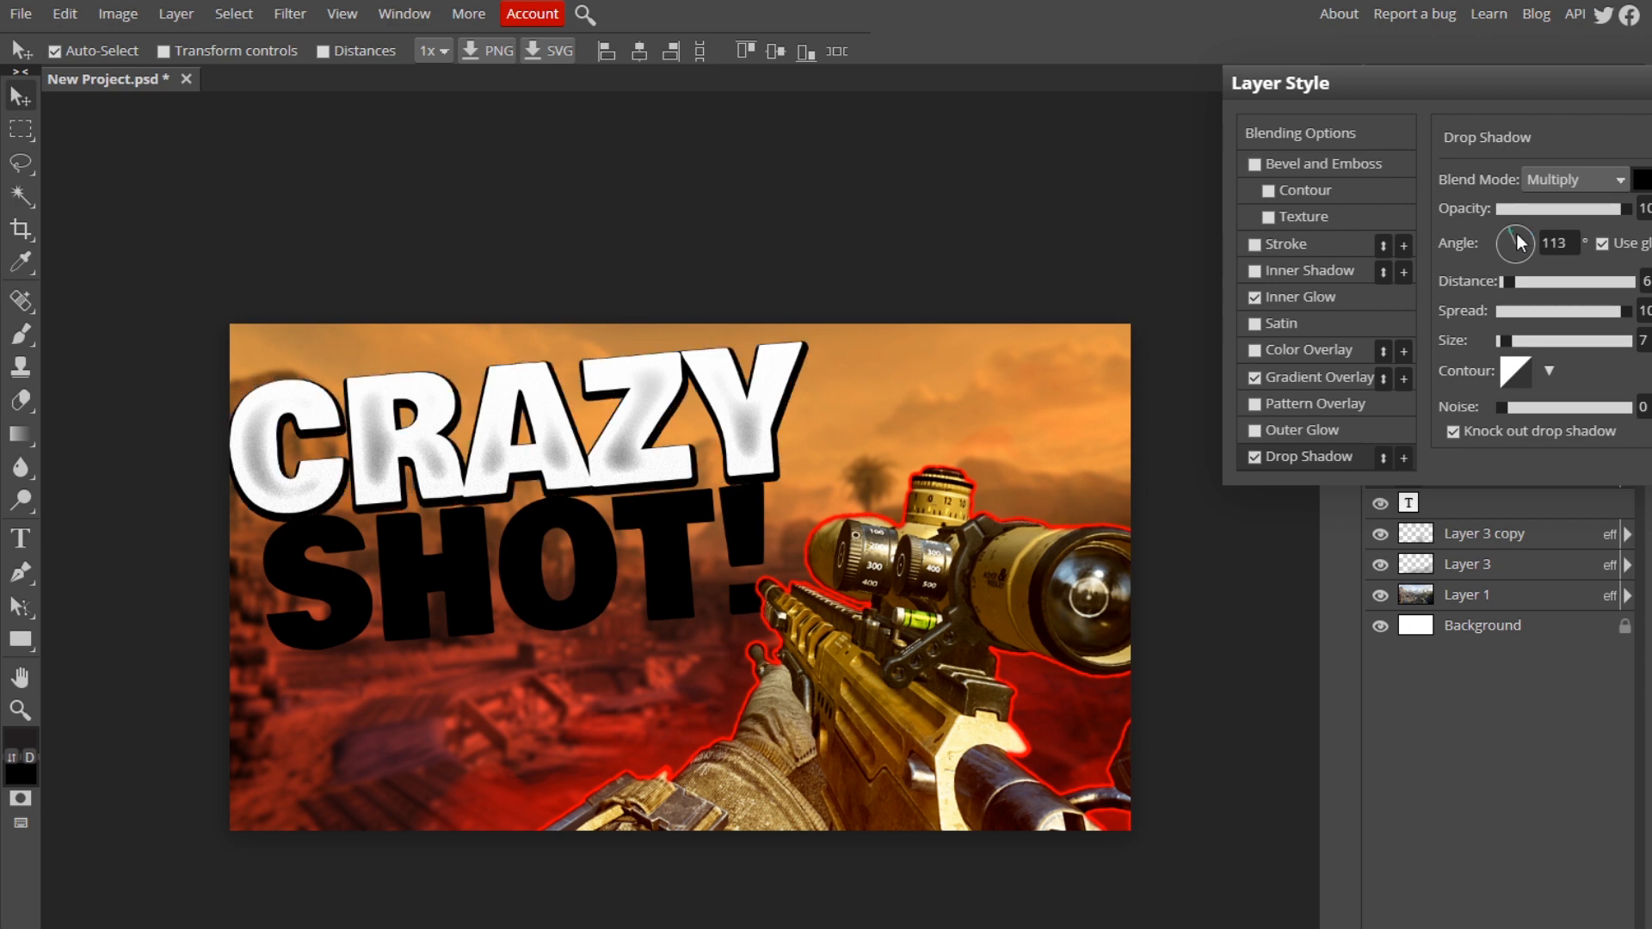
left_click(1518, 236)
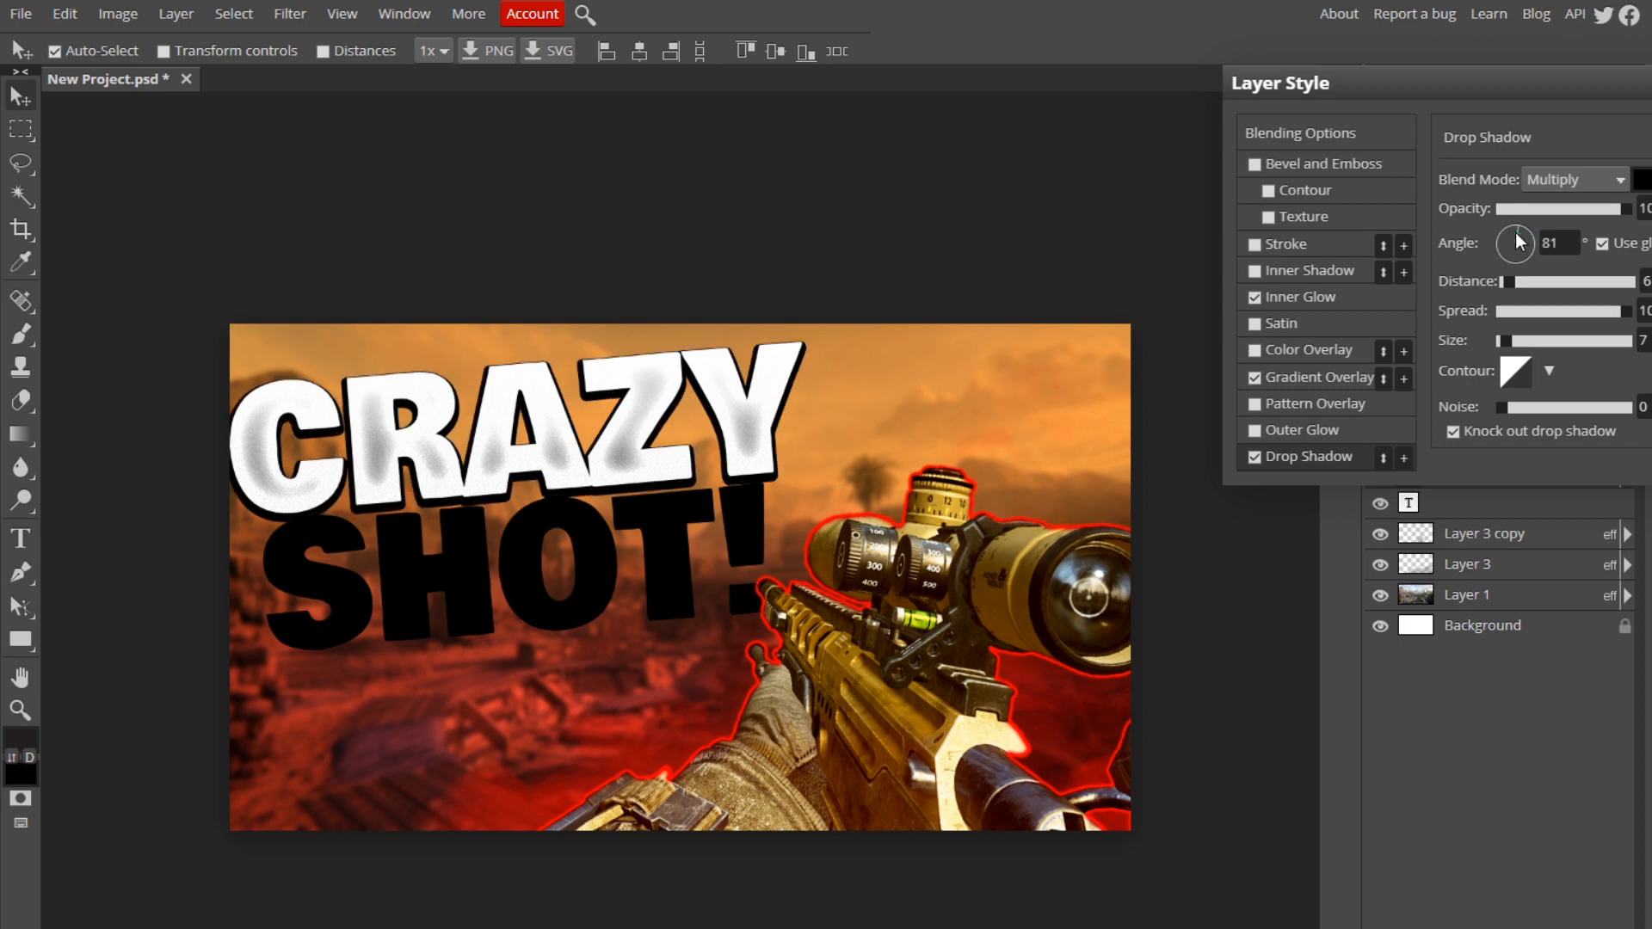
left_click(1518, 283)
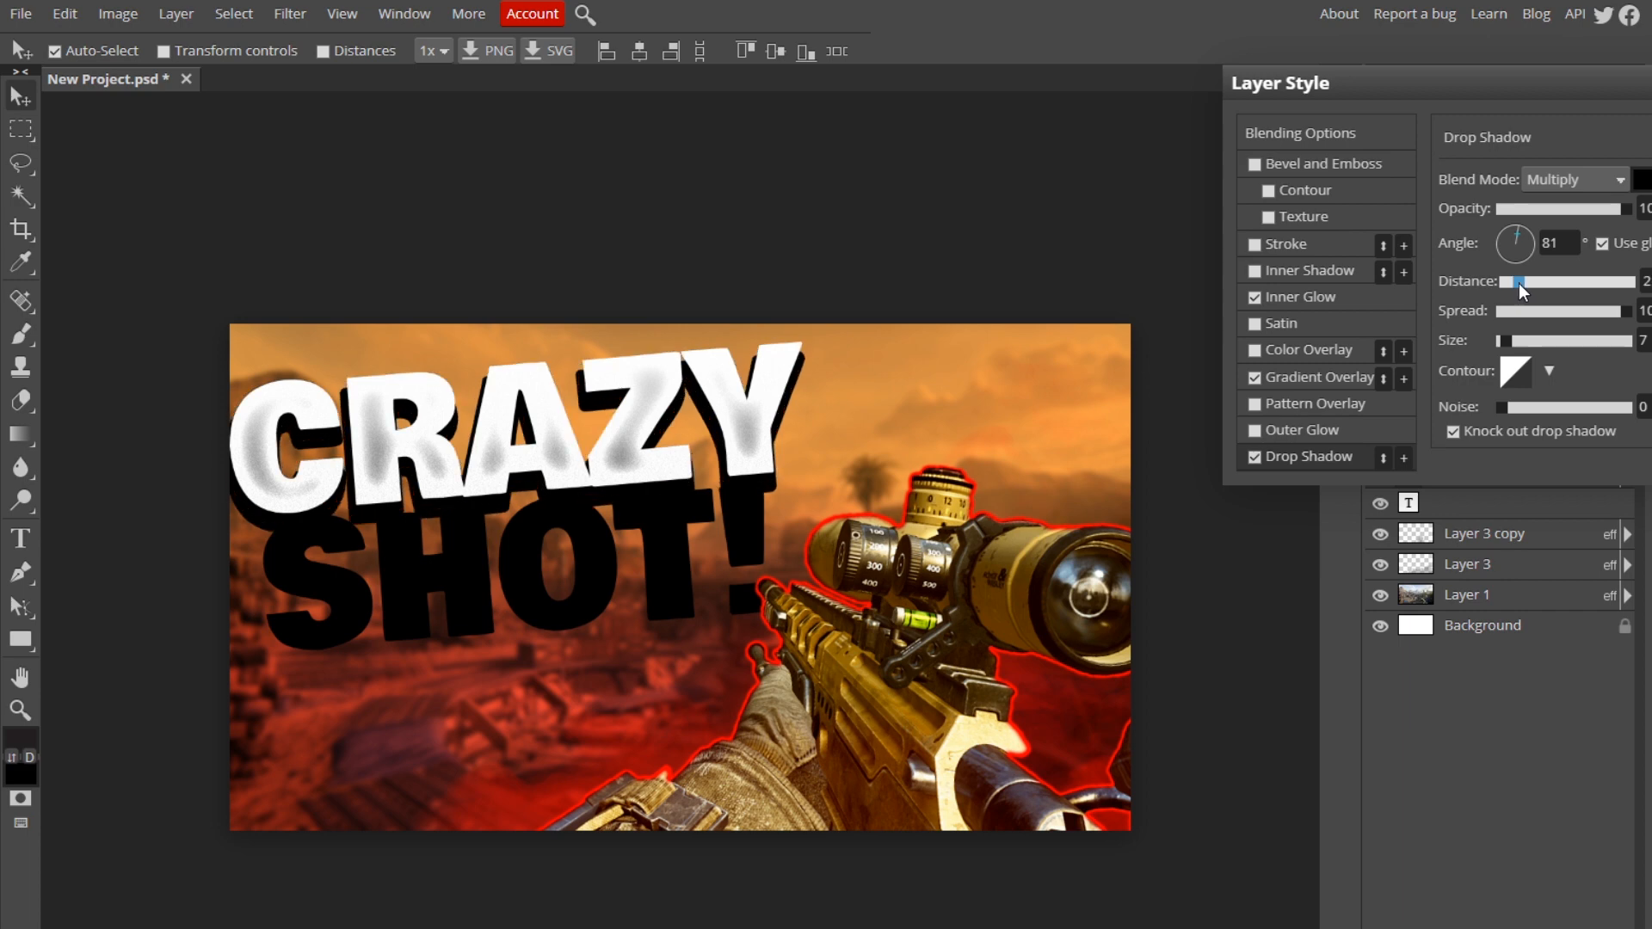
left_click_drag(1519, 282, 1510, 282)
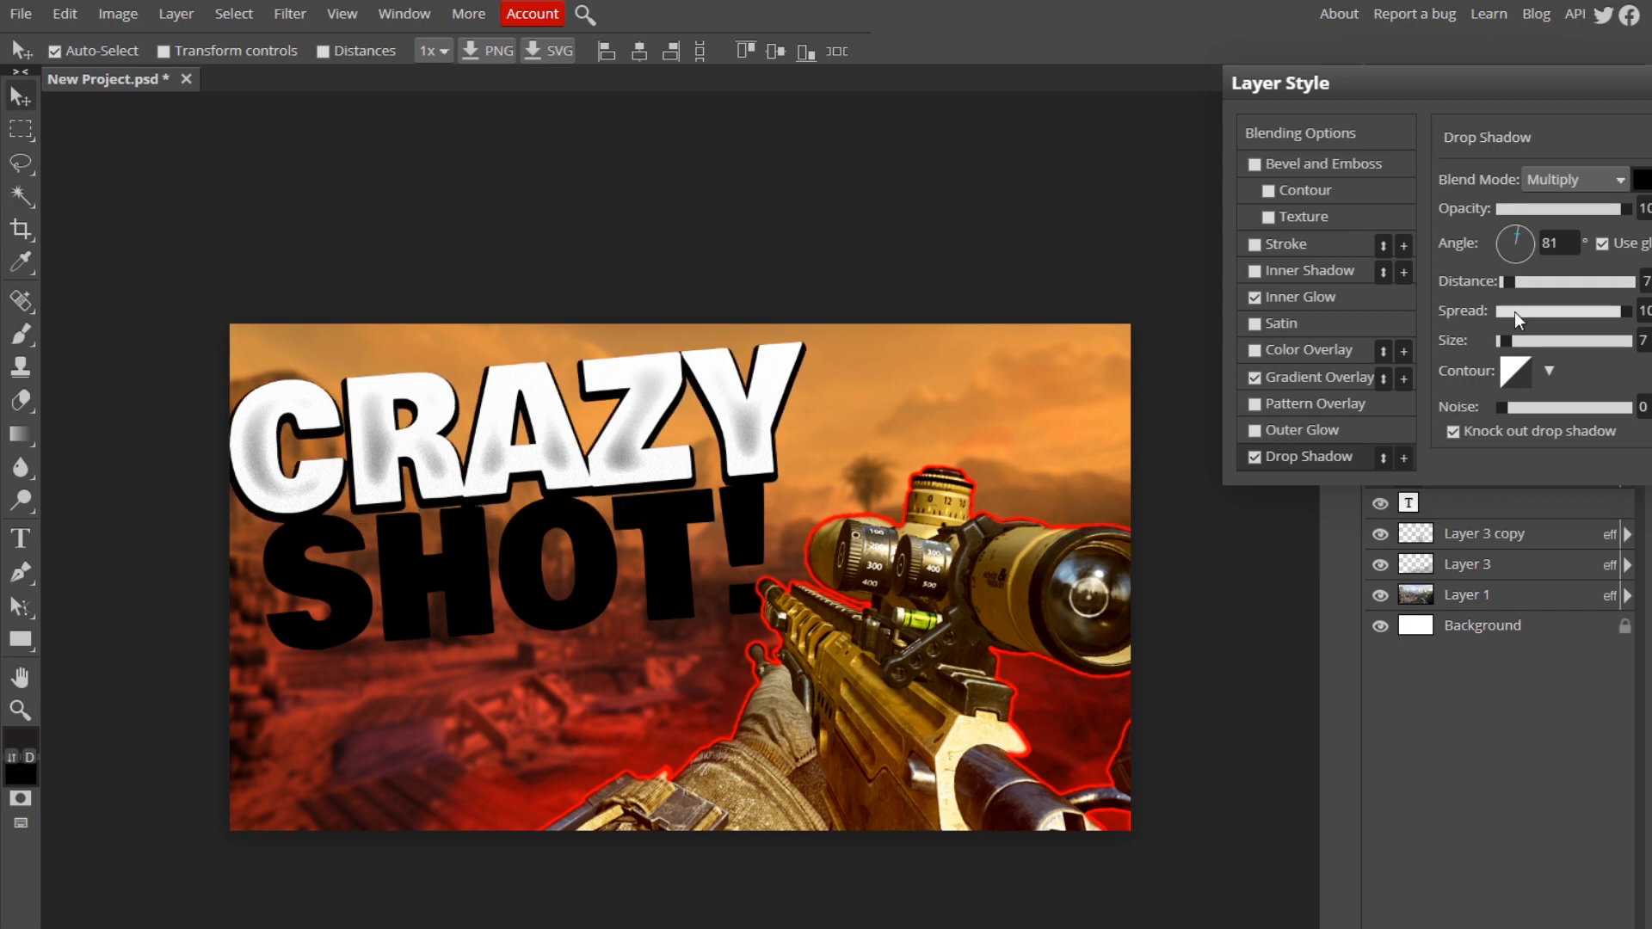
left_click_drag(1514, 340, 1512, 342)
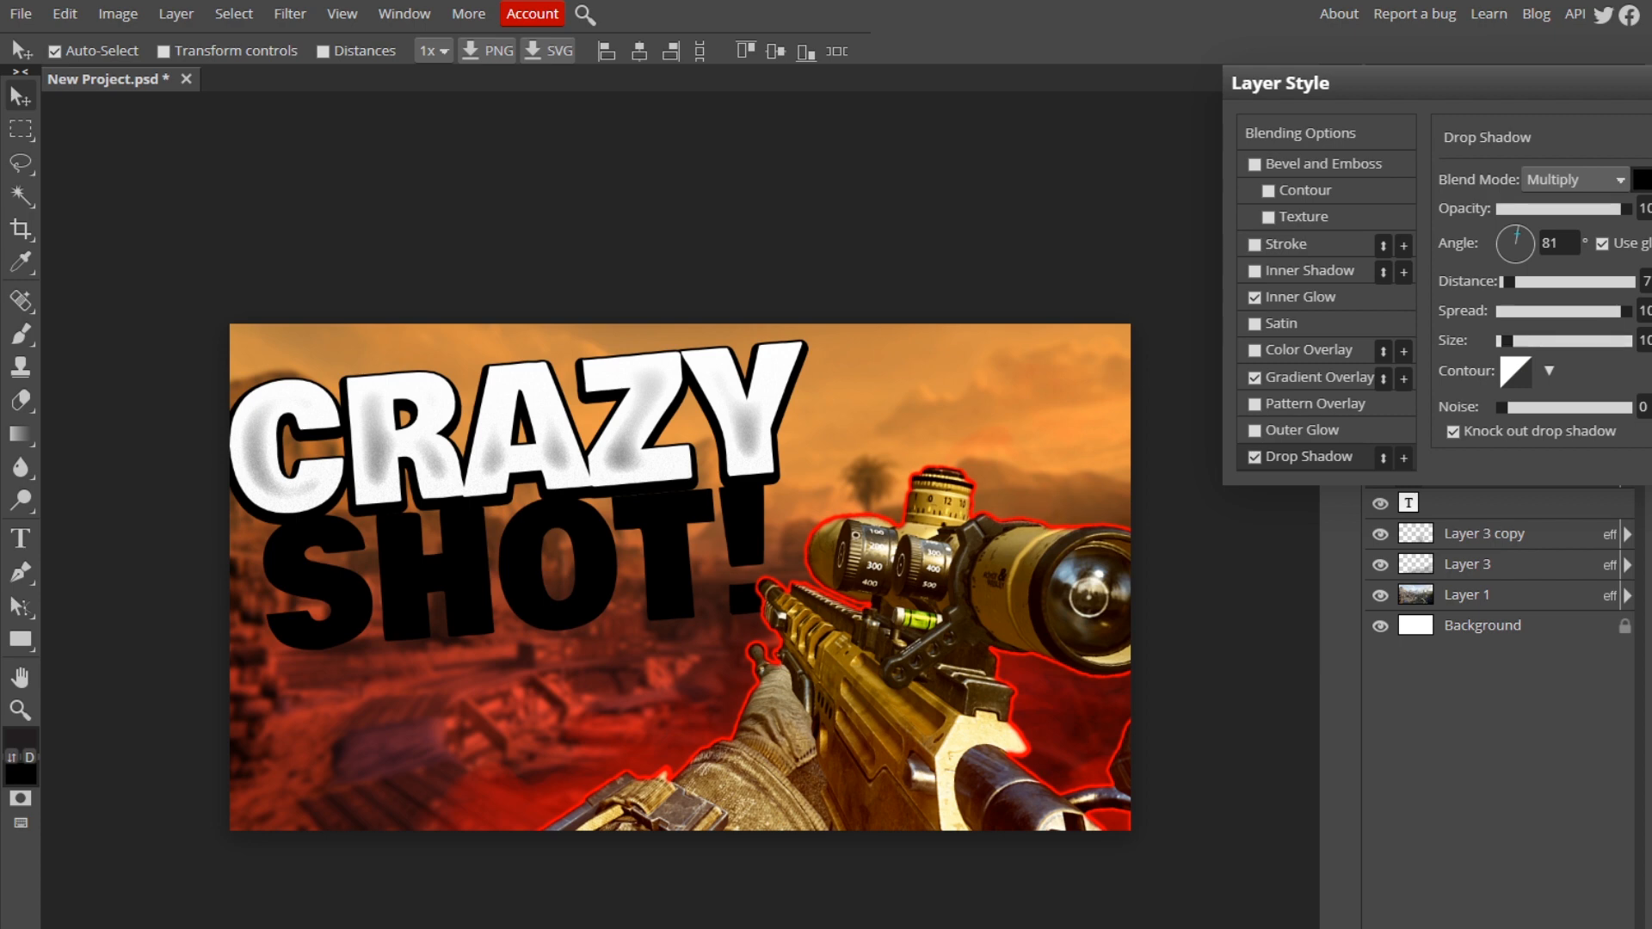
left_click(1651, 136)
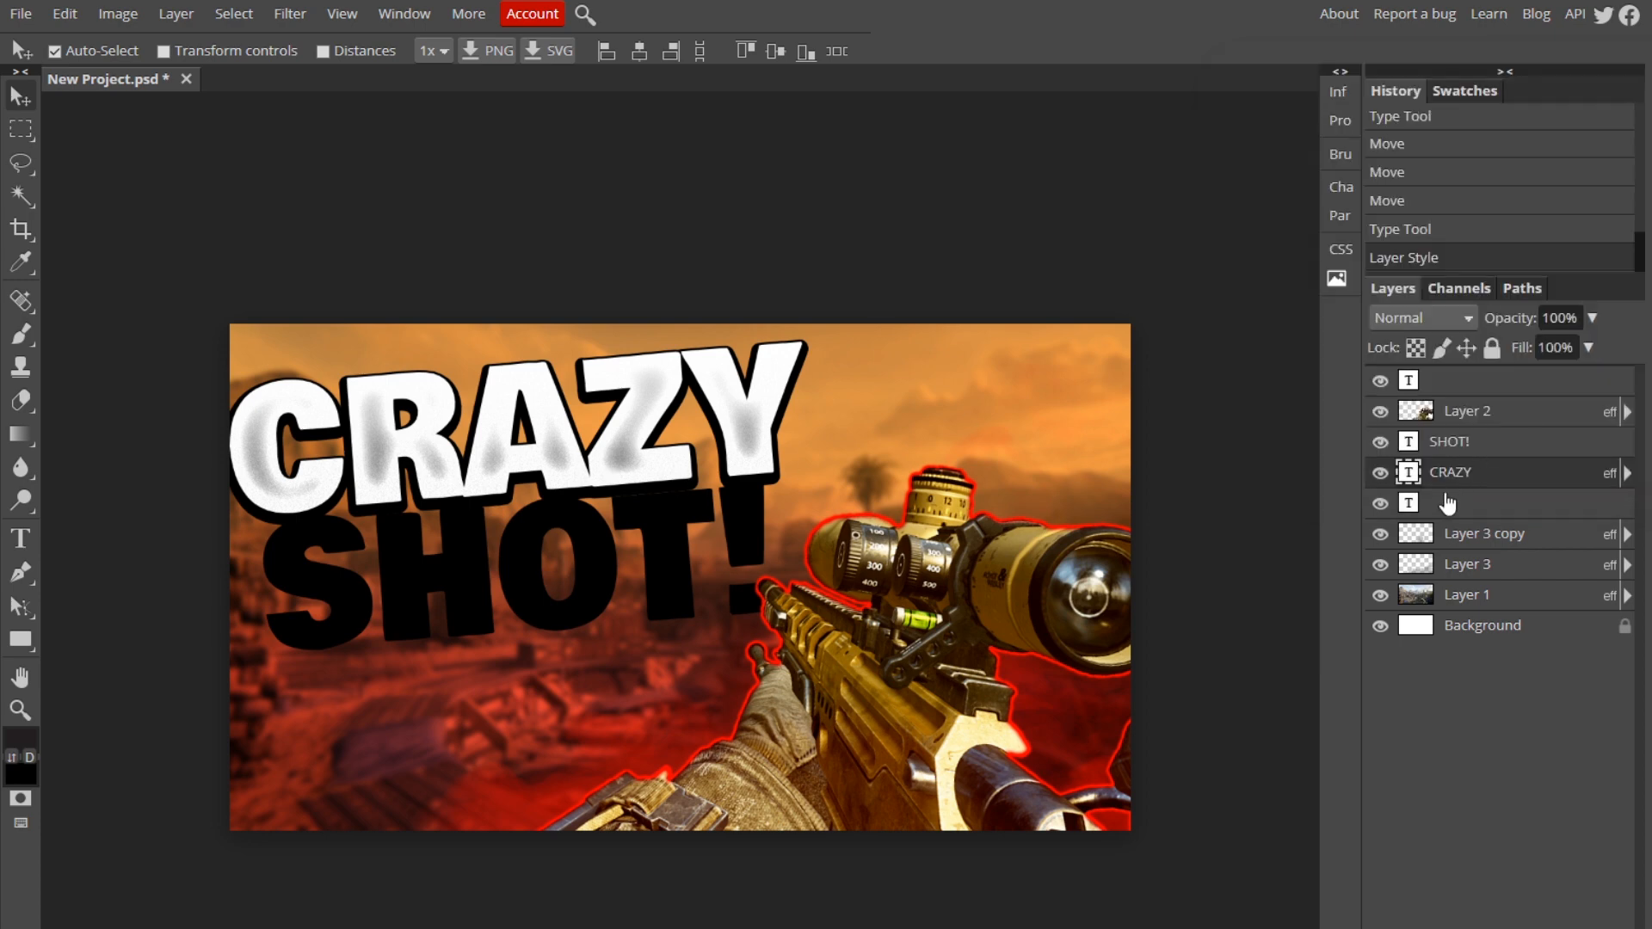
Step: Move "SHOT!" slightly lower so it clears the outlined "CRAZY" text
left_click(1484, 450)
left_click_drag(431, 576, 430, 596)
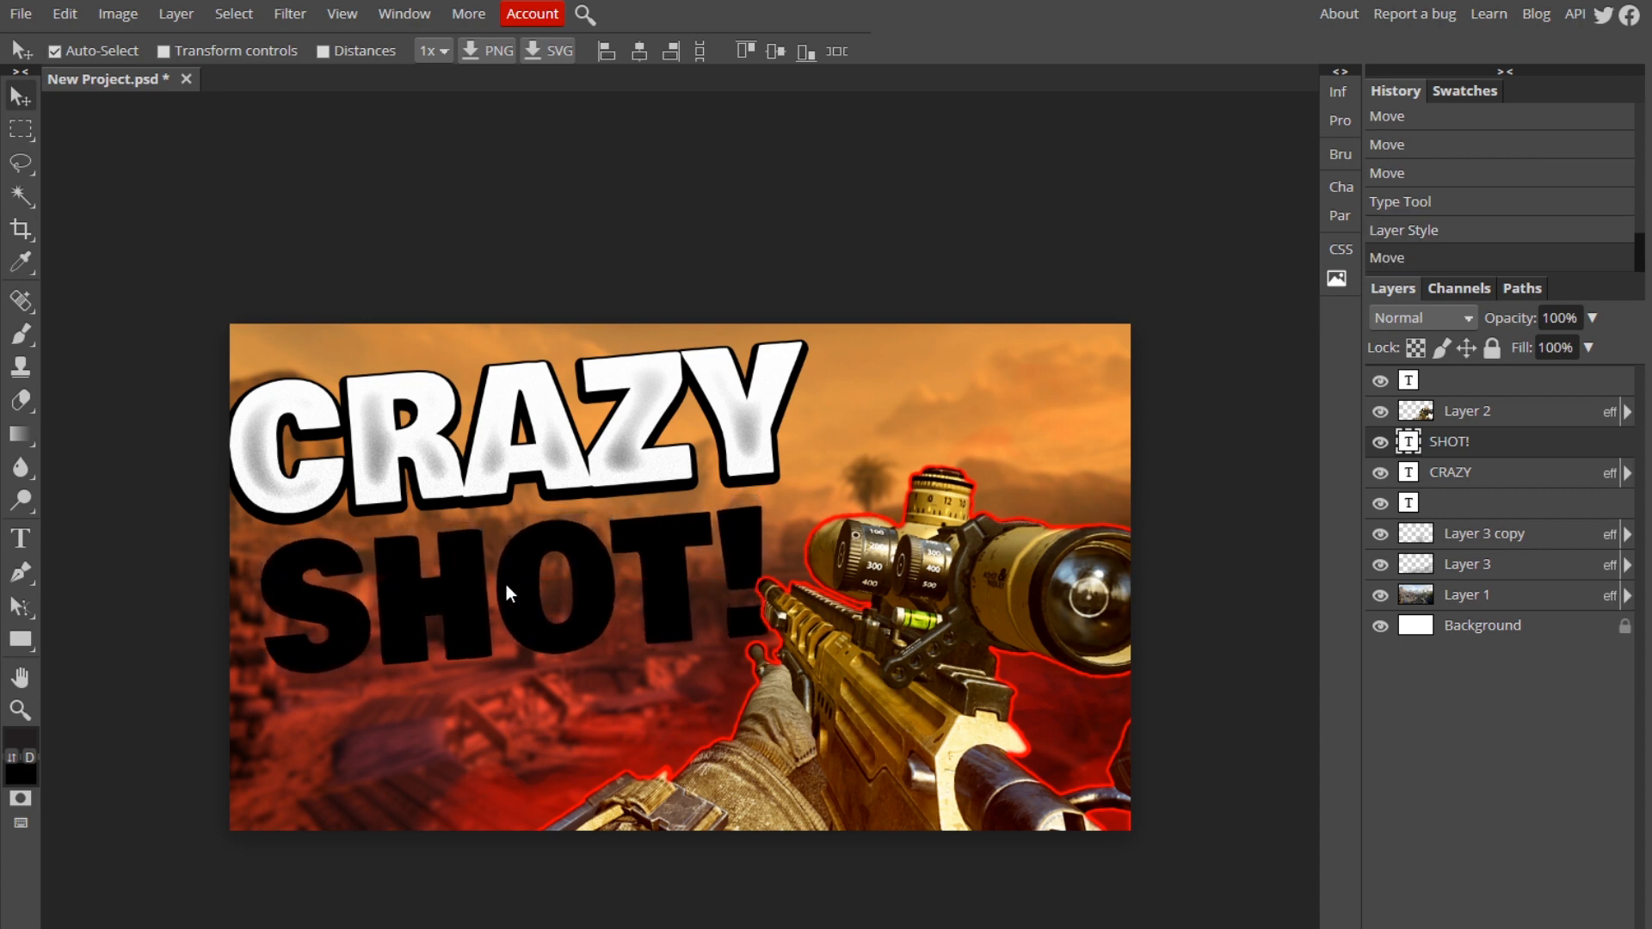
double_click(1620, 458)
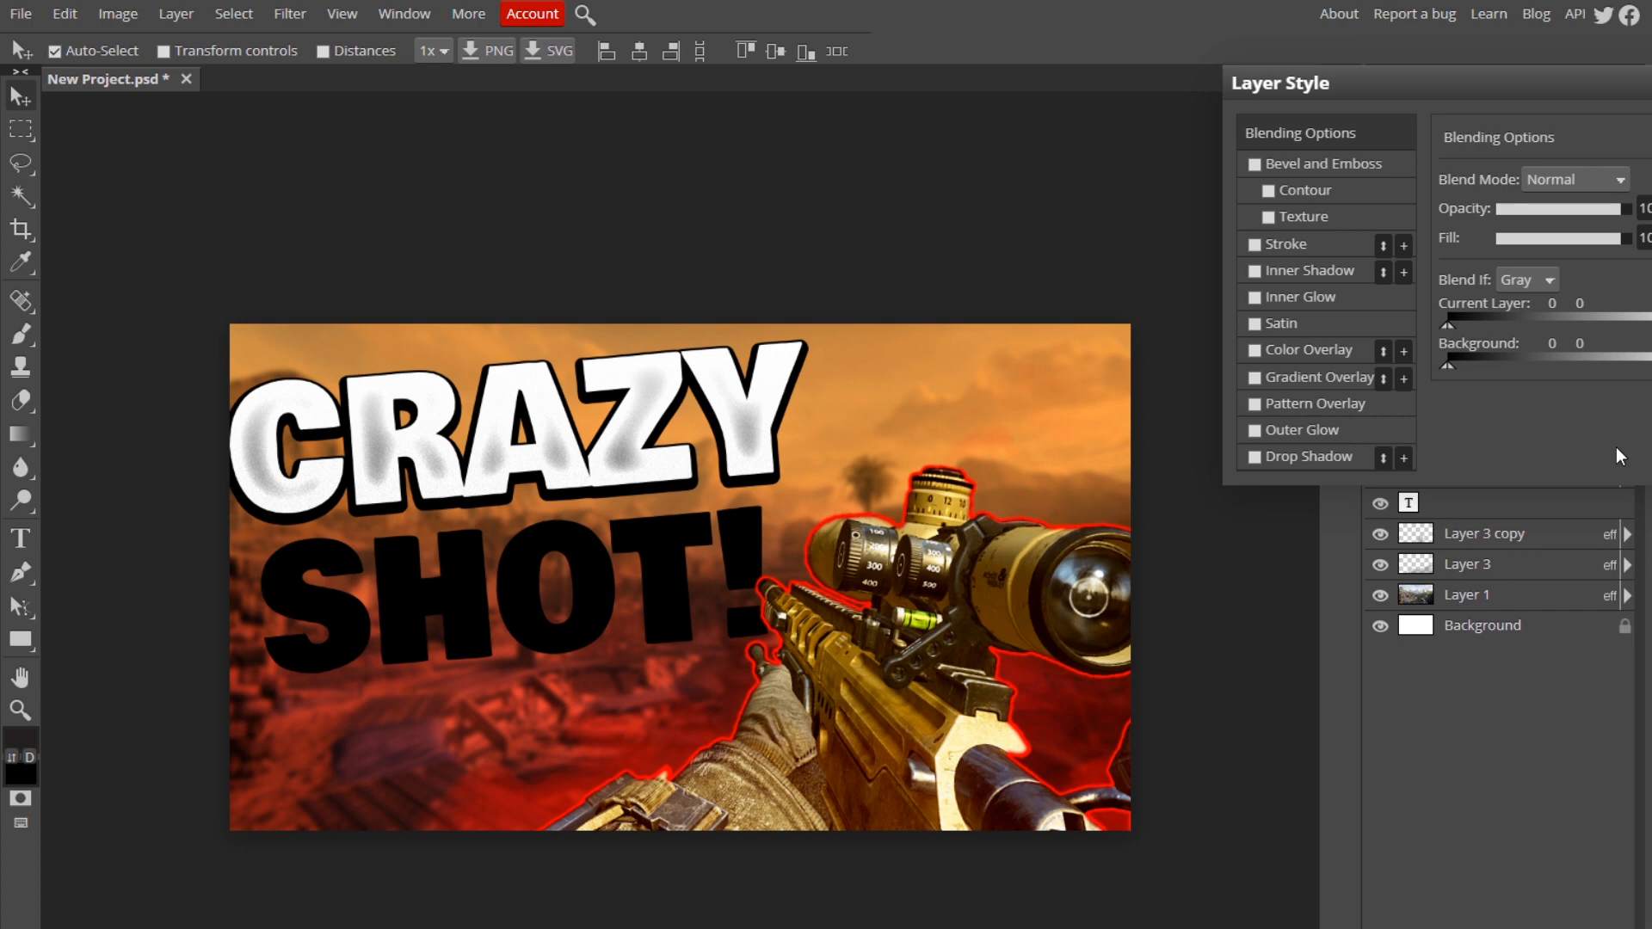
key("Return")
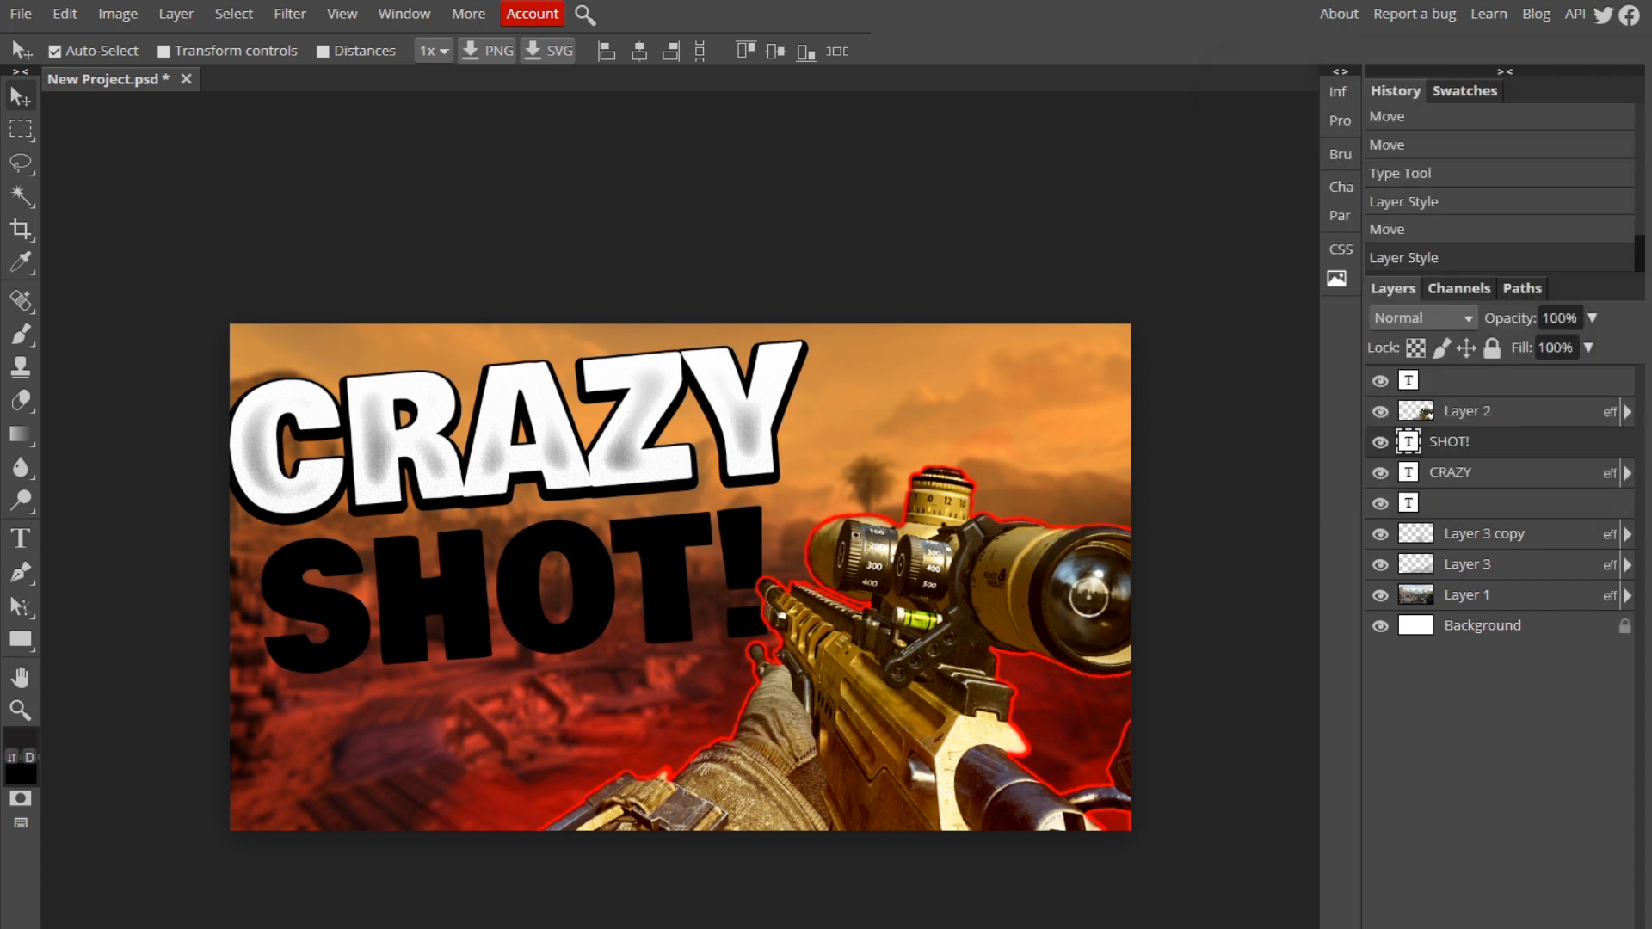
Step: Convert the "CRAZY" text layer to a smart object
right_click(1493, 475)
left_click(1541, 473)
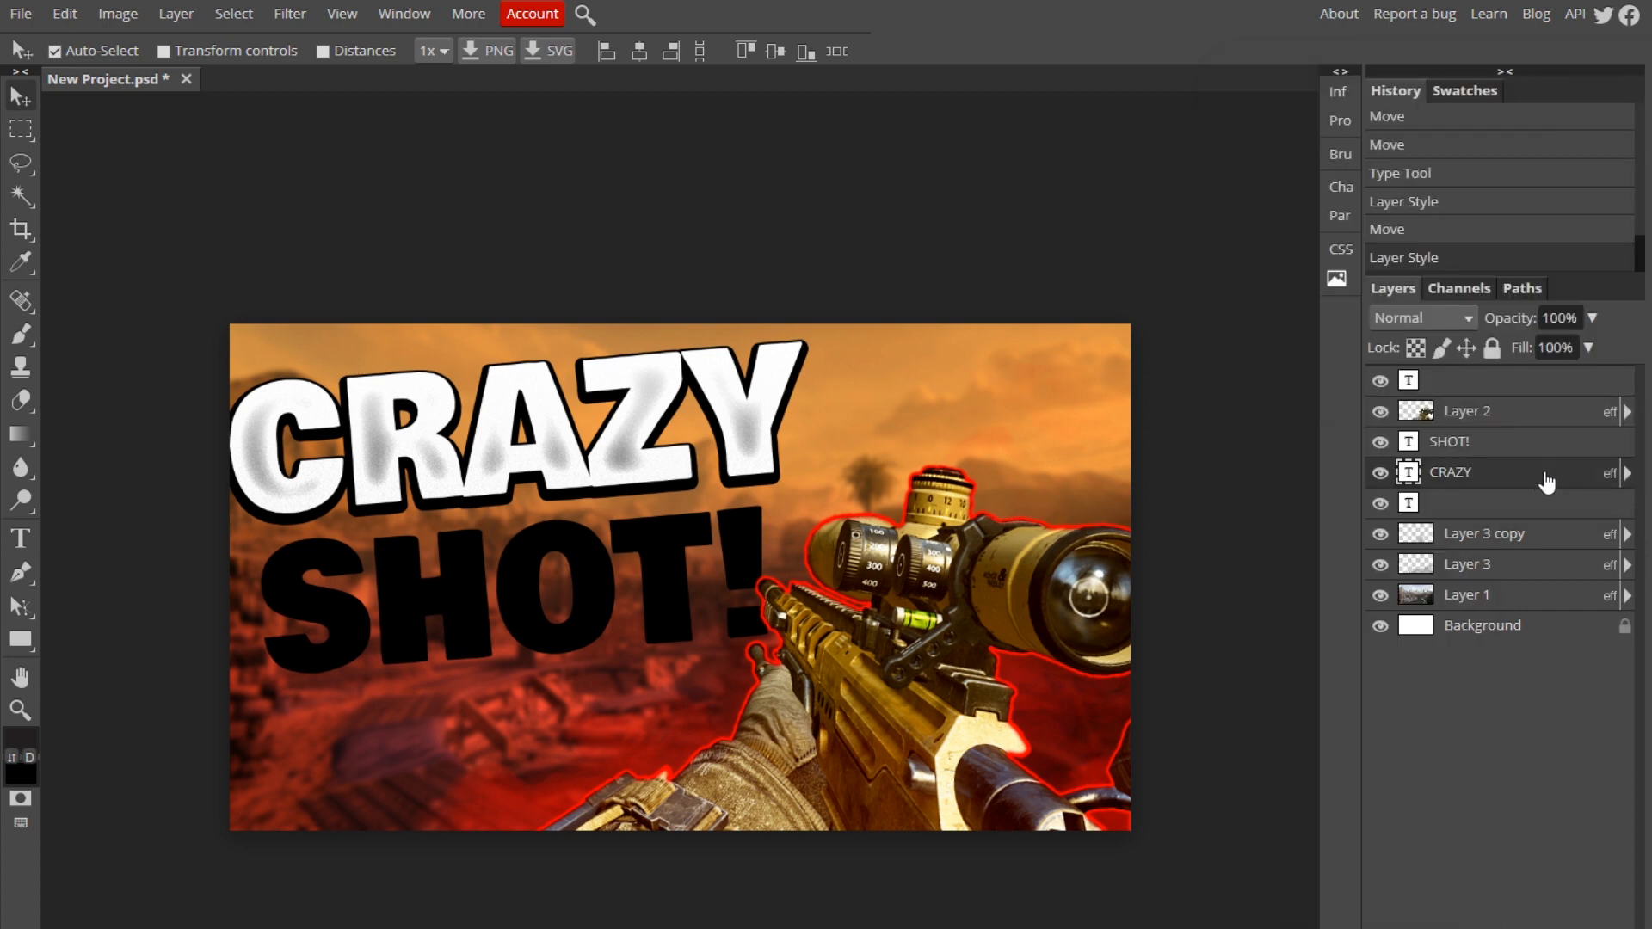
right_click(1544, 471)
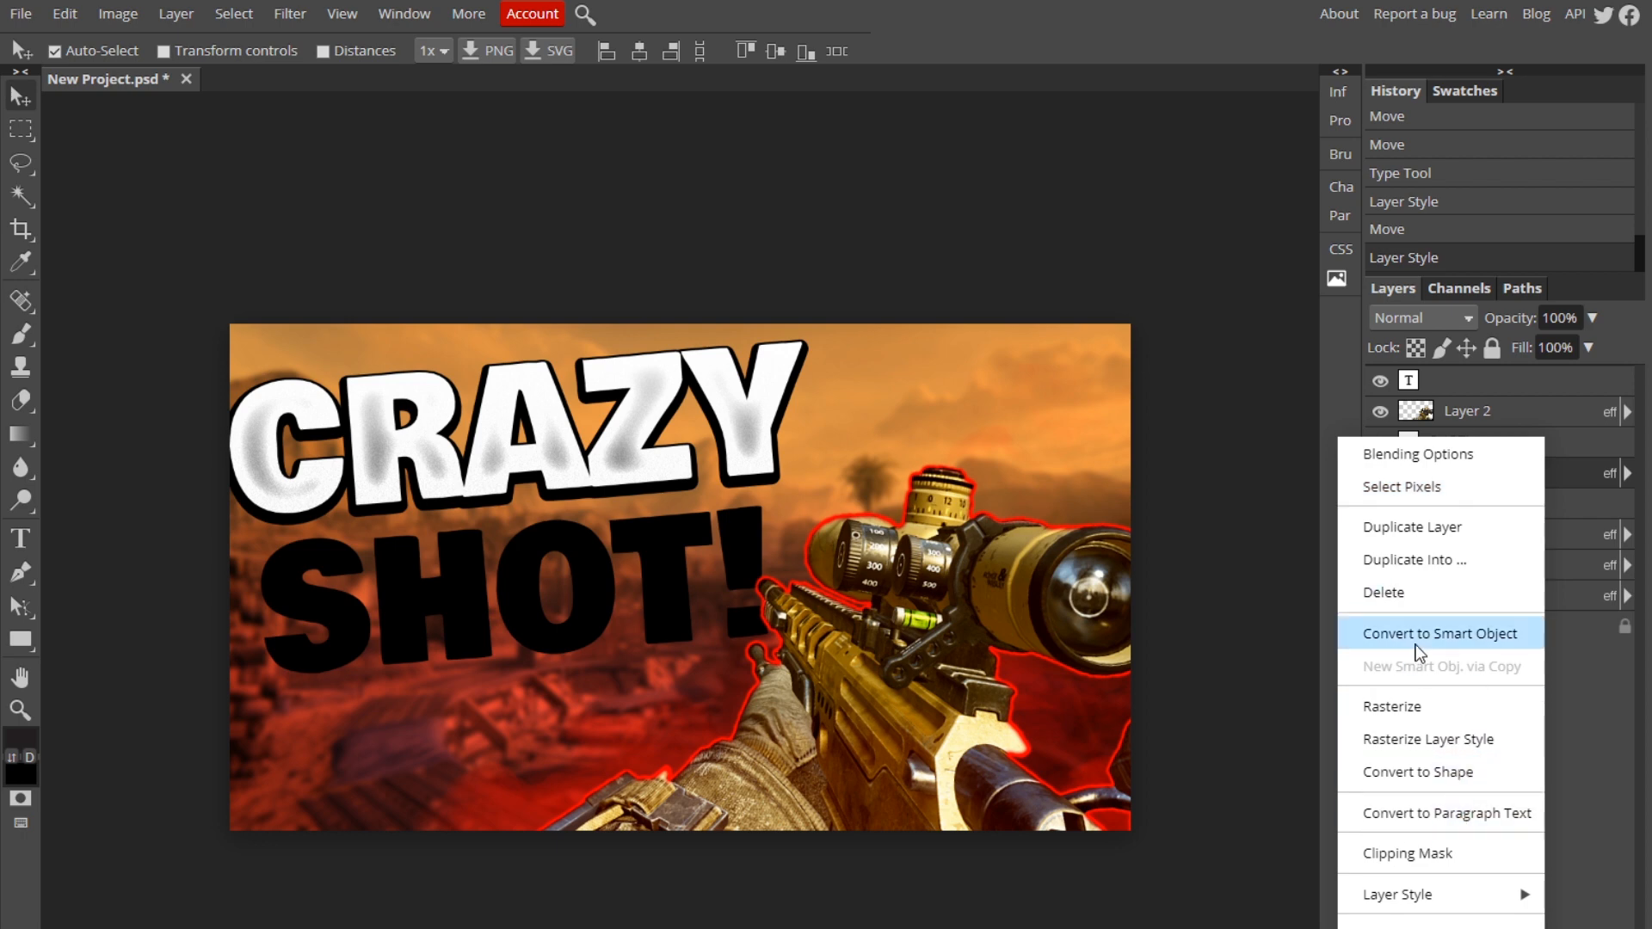
left_click(1465, 644)
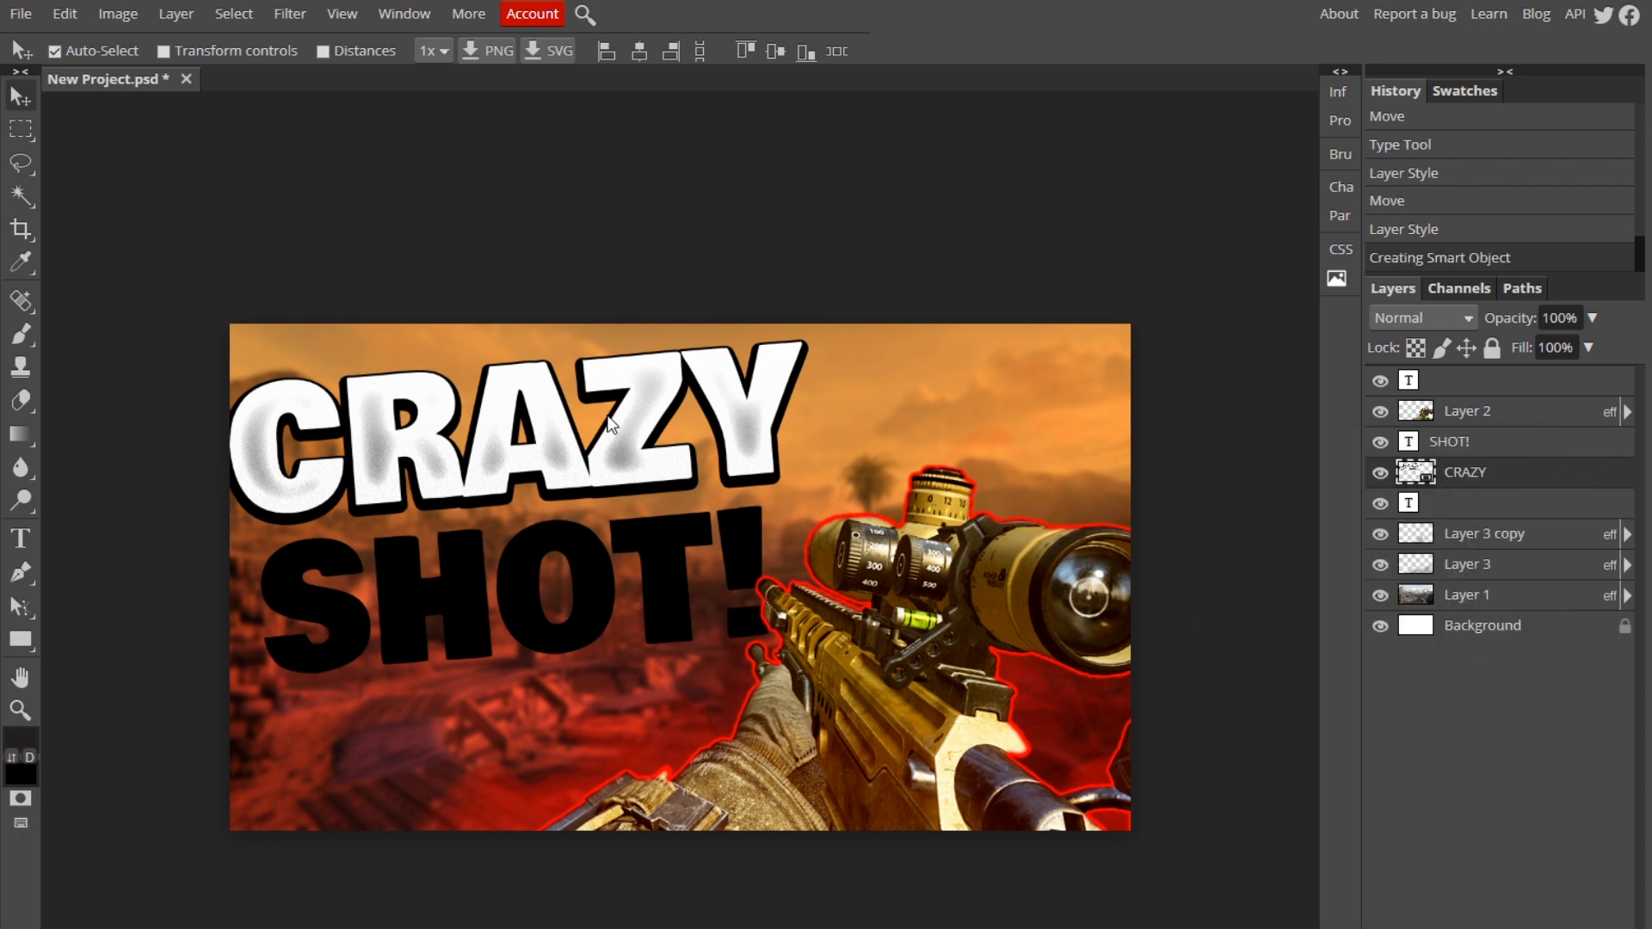
Step: Enable a Drop Shadow on the "CRAZY" smart object and add a white (ffffff) outside Stroke of size 6
double_click(1606, 474)
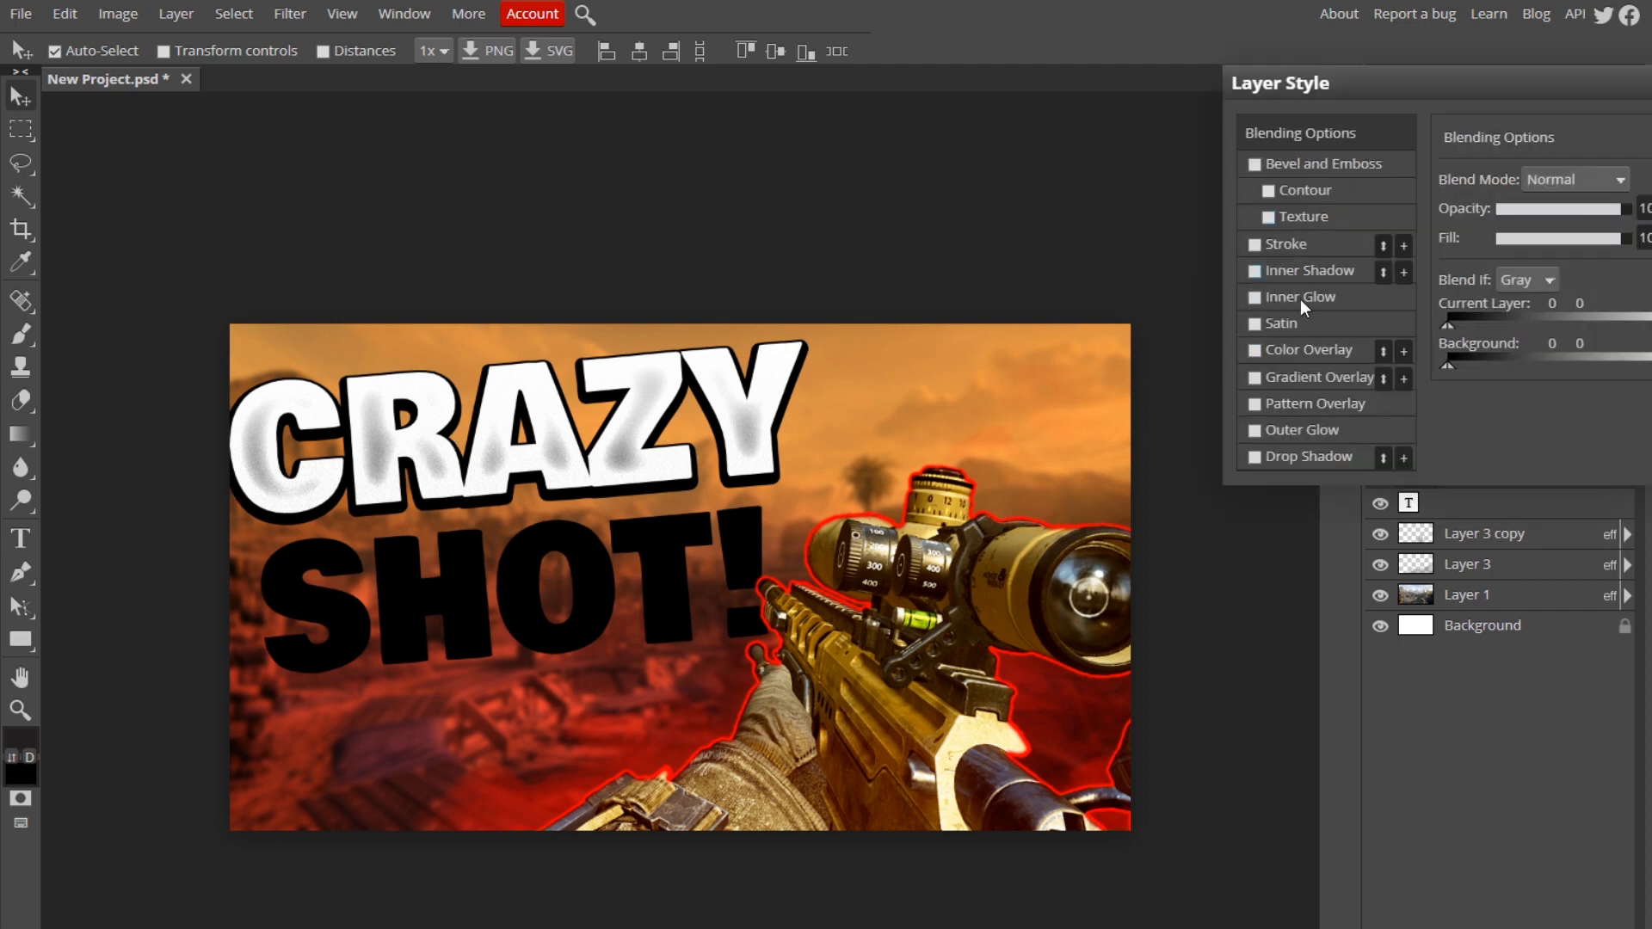
left_click(1256, 458)
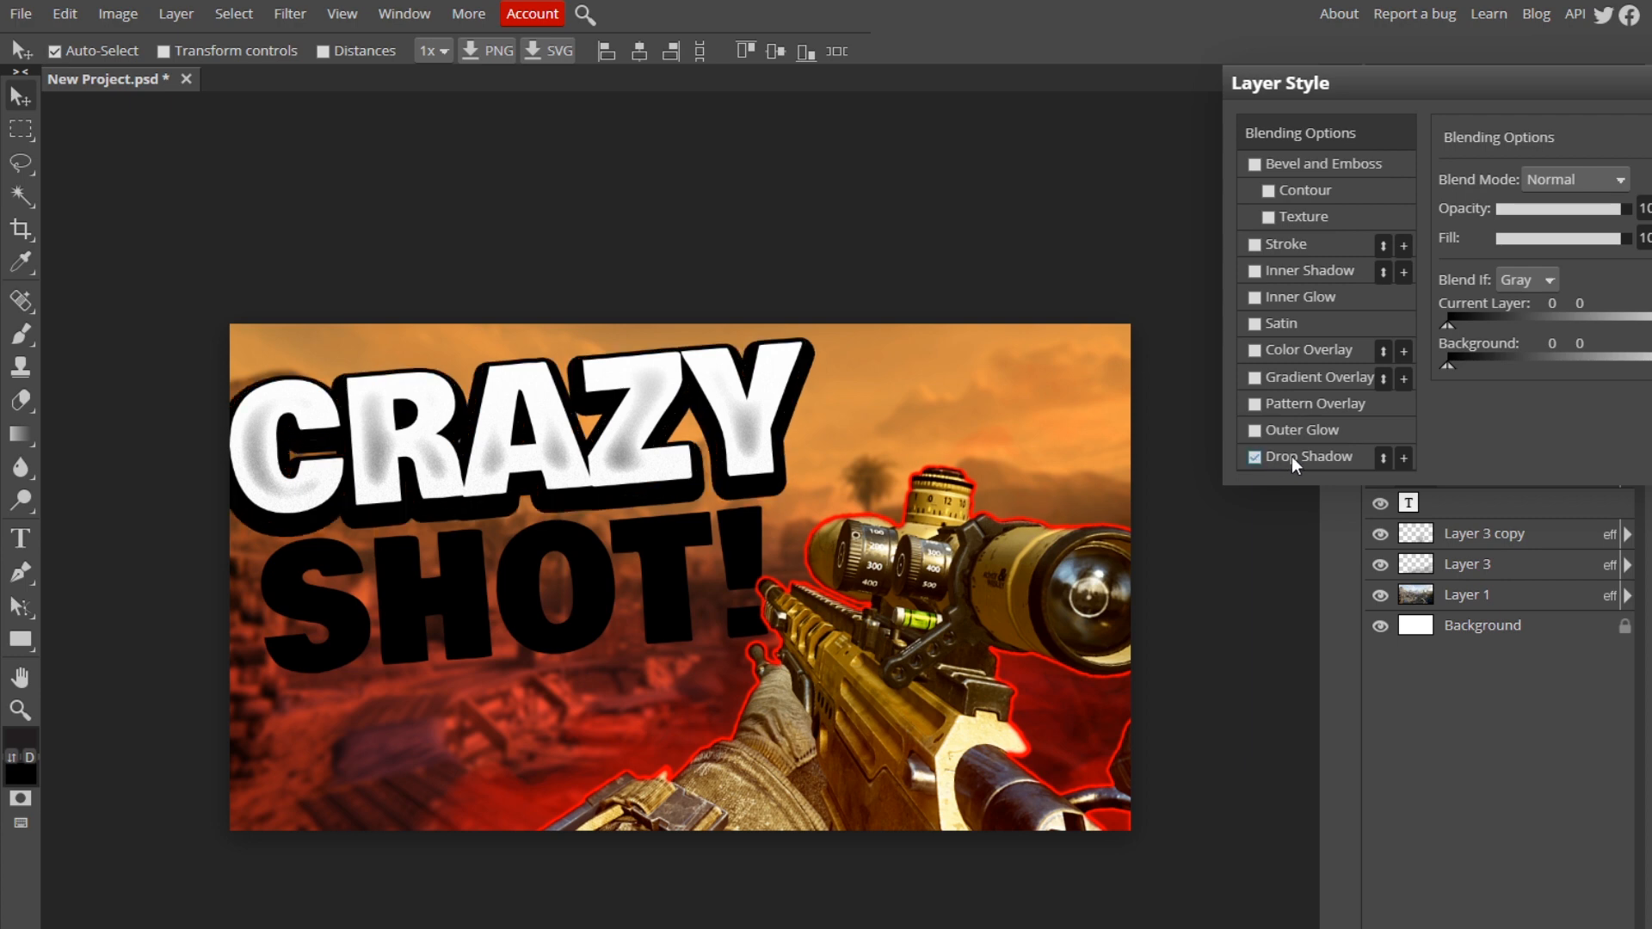
left_click(1255, 245)
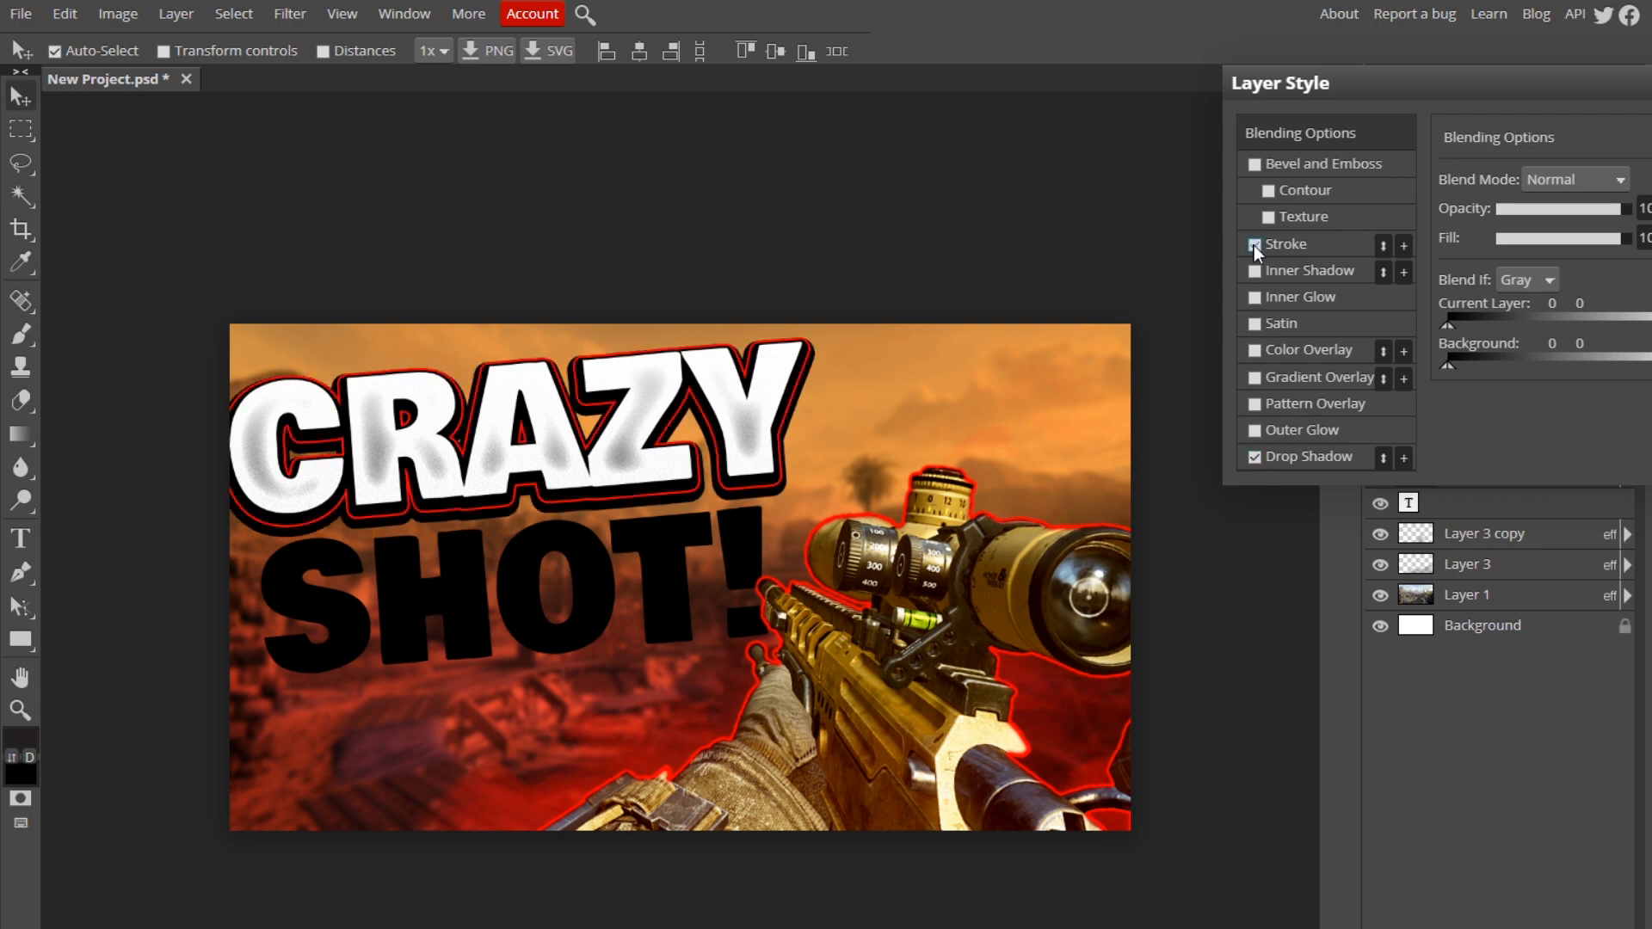
left_click(1293, 245)
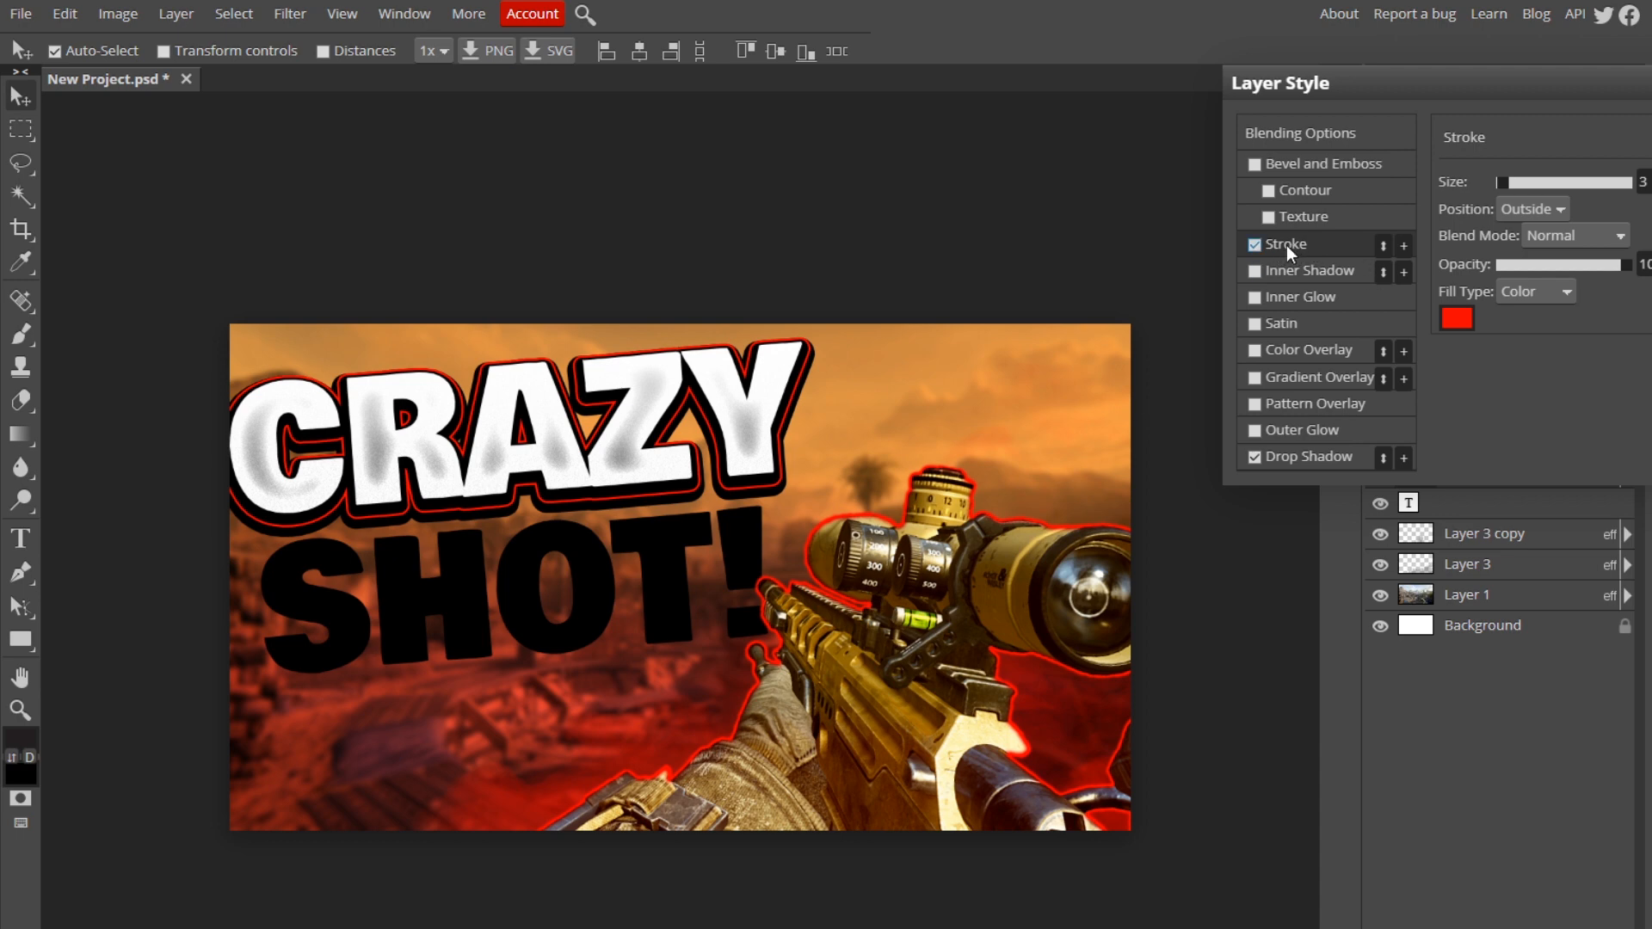
left_click(1459, 318)
left_click_drag(1222, 542, 896, 345)
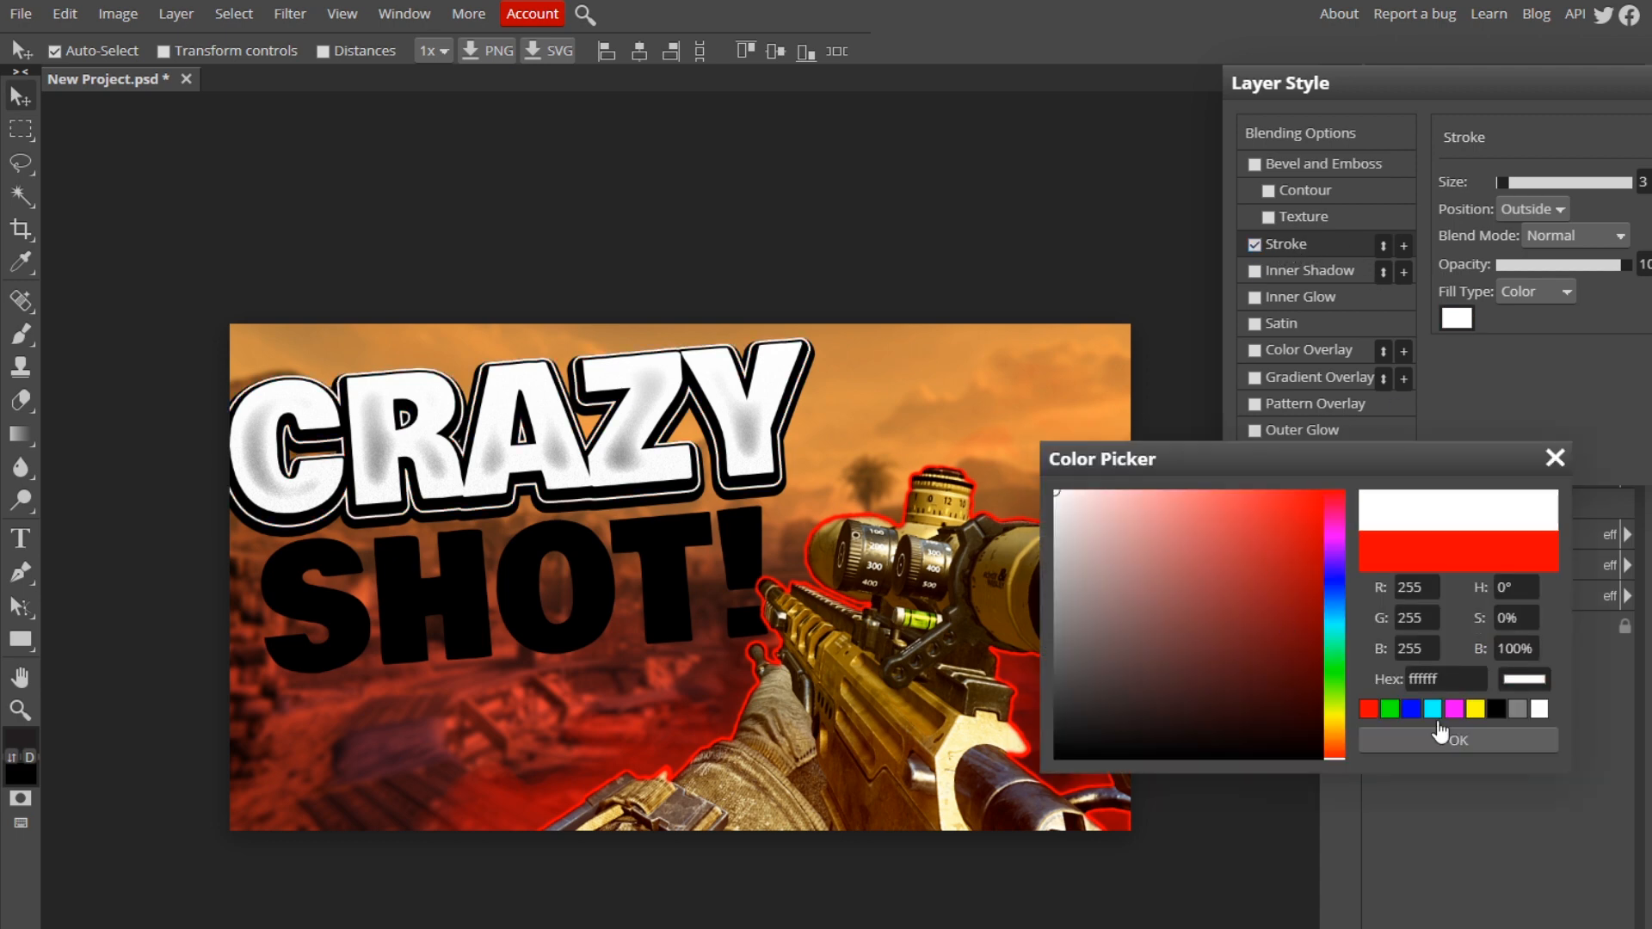
left_click(1468, 745)
left_click_drag(1546, 181, 1505, 182)
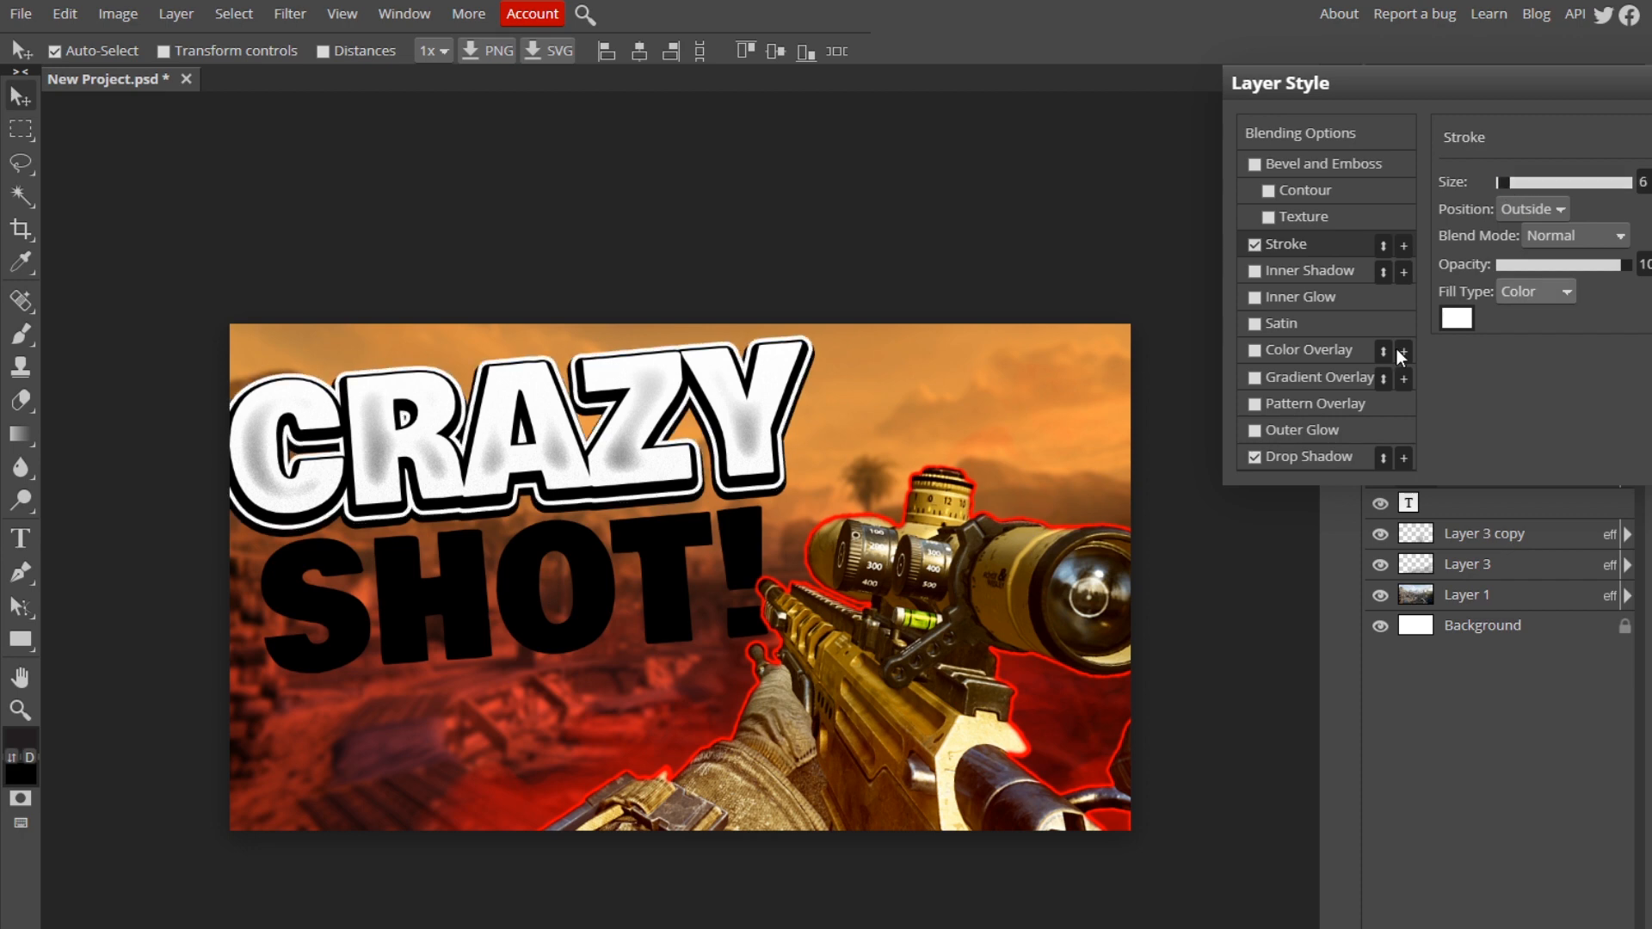
Step: Set the Drop Shadow size on the "CRAZY" smart object to 14
left_click(1280, 457)
left_click_drag(1506, 341, 1513, 344)
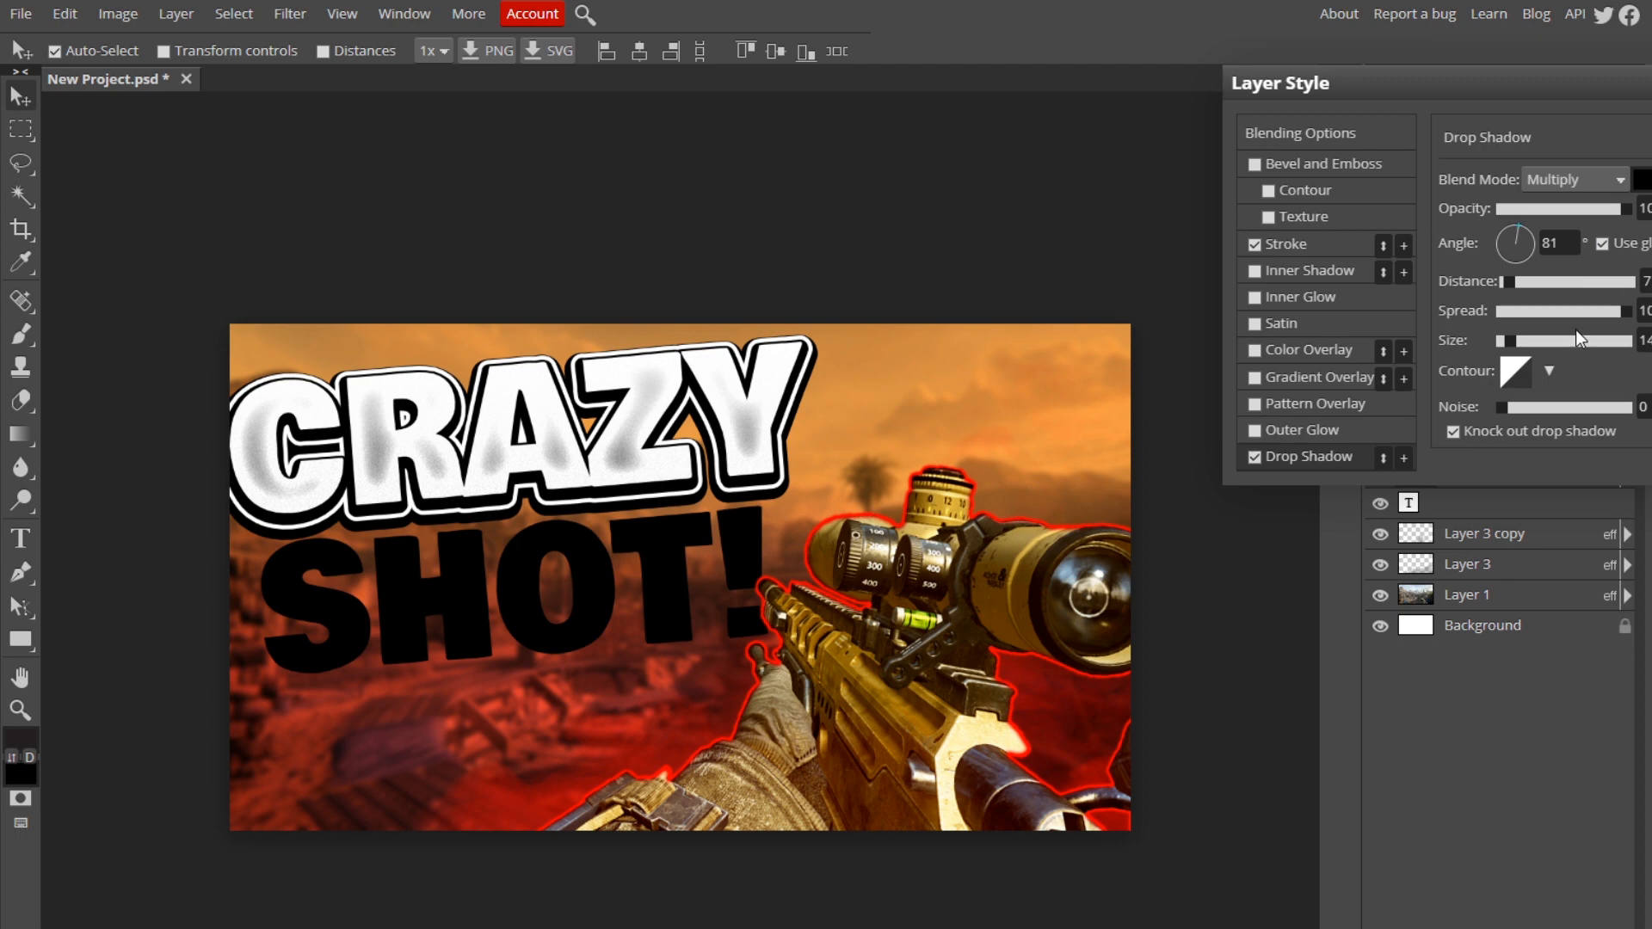
Step: Apply the layer styles on "CRAZY" and enable a Gradient Overlay on the "SHOT!" text layer
key("Return")
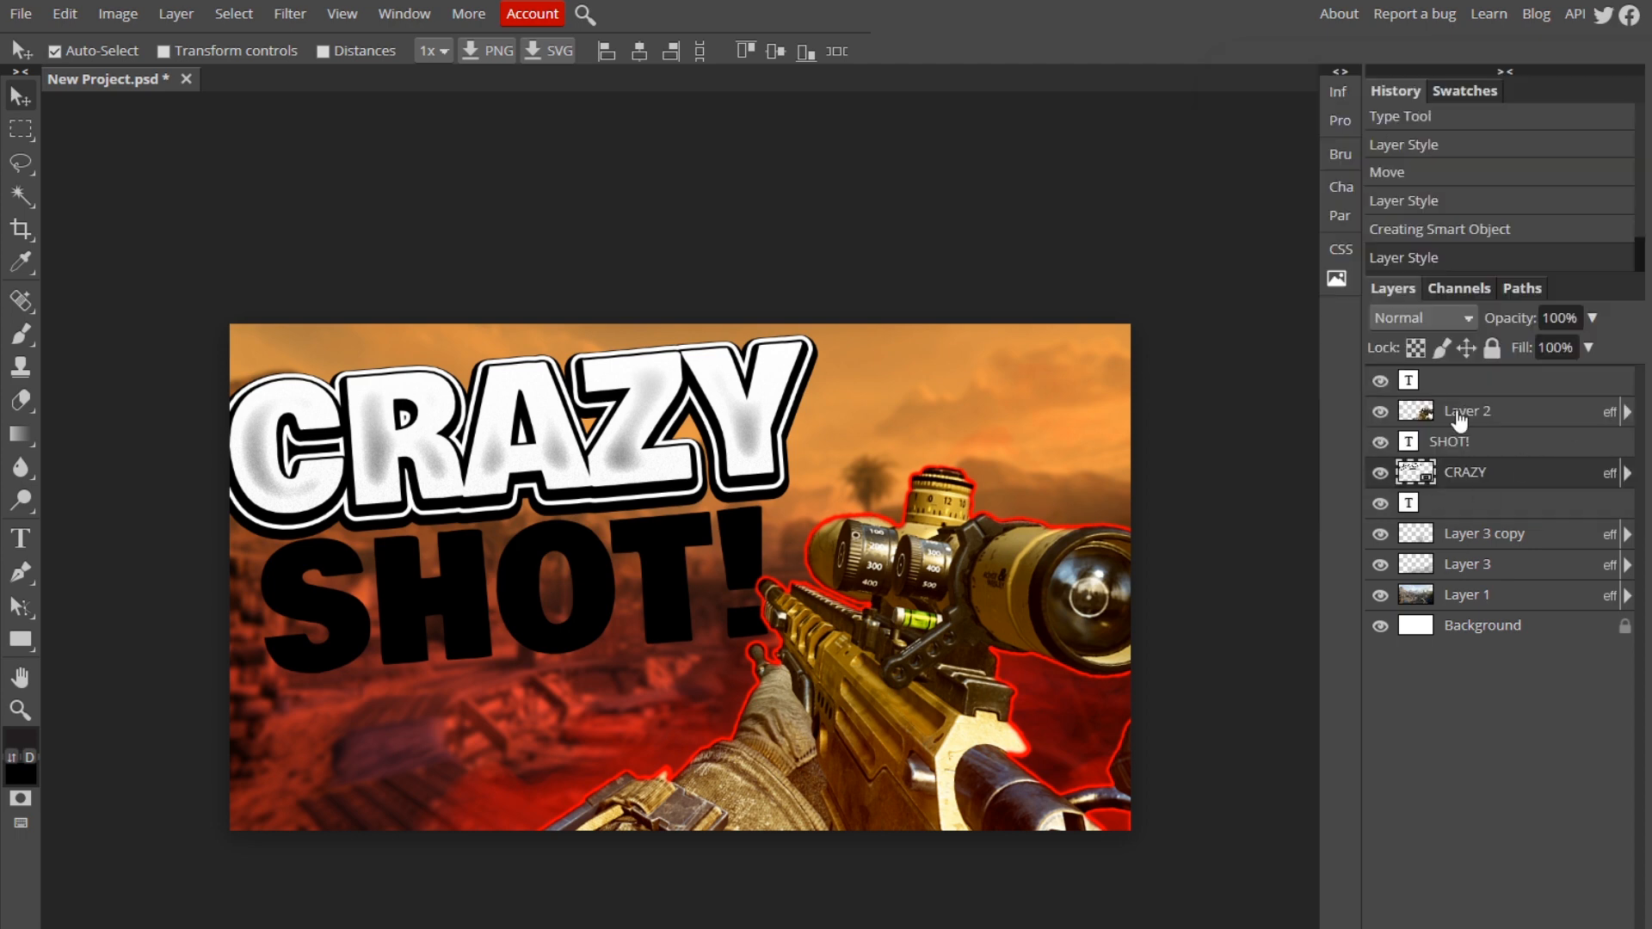
double_click(1577, 450)
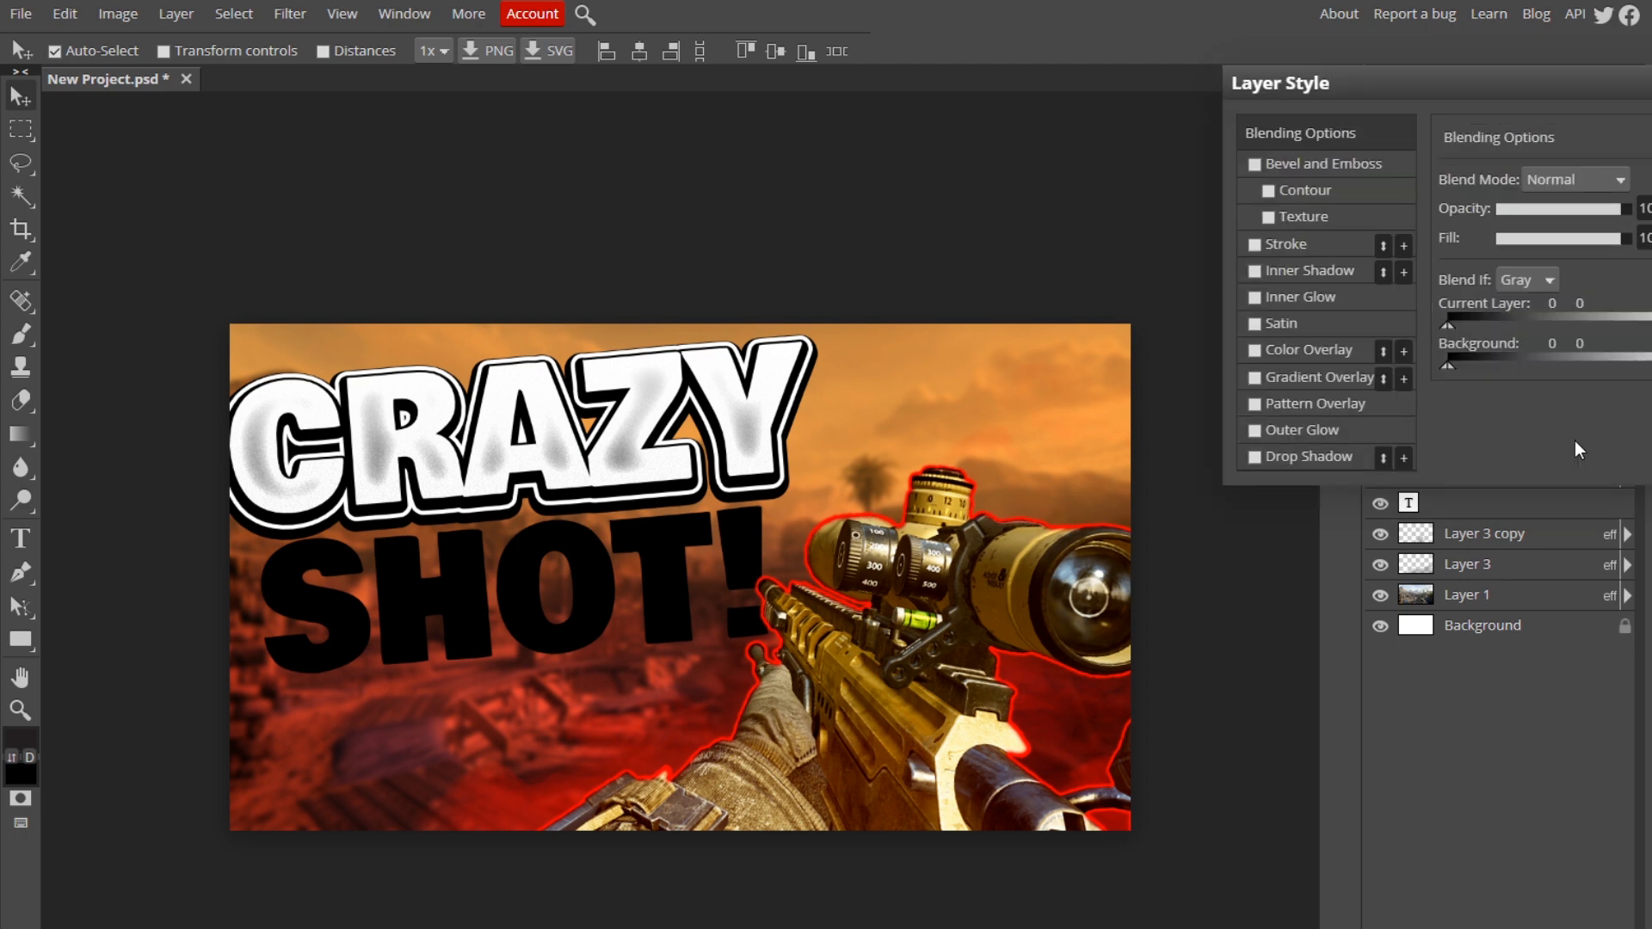
left_click(1255, 378)
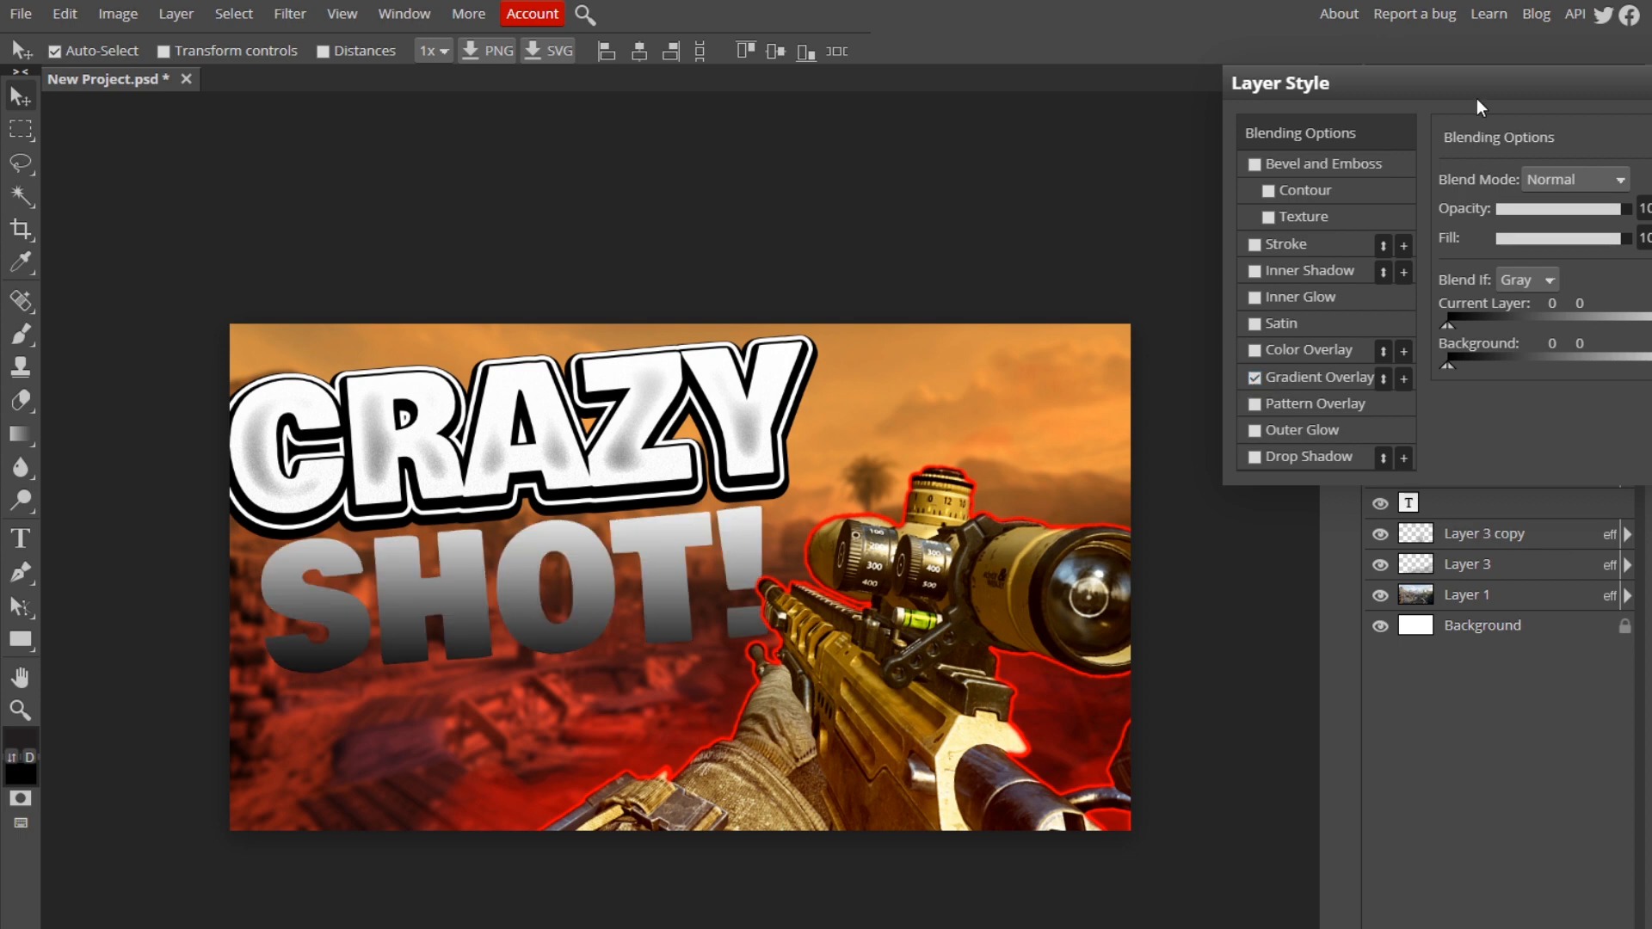
left_click_drag(1477, 98, 894, 30)
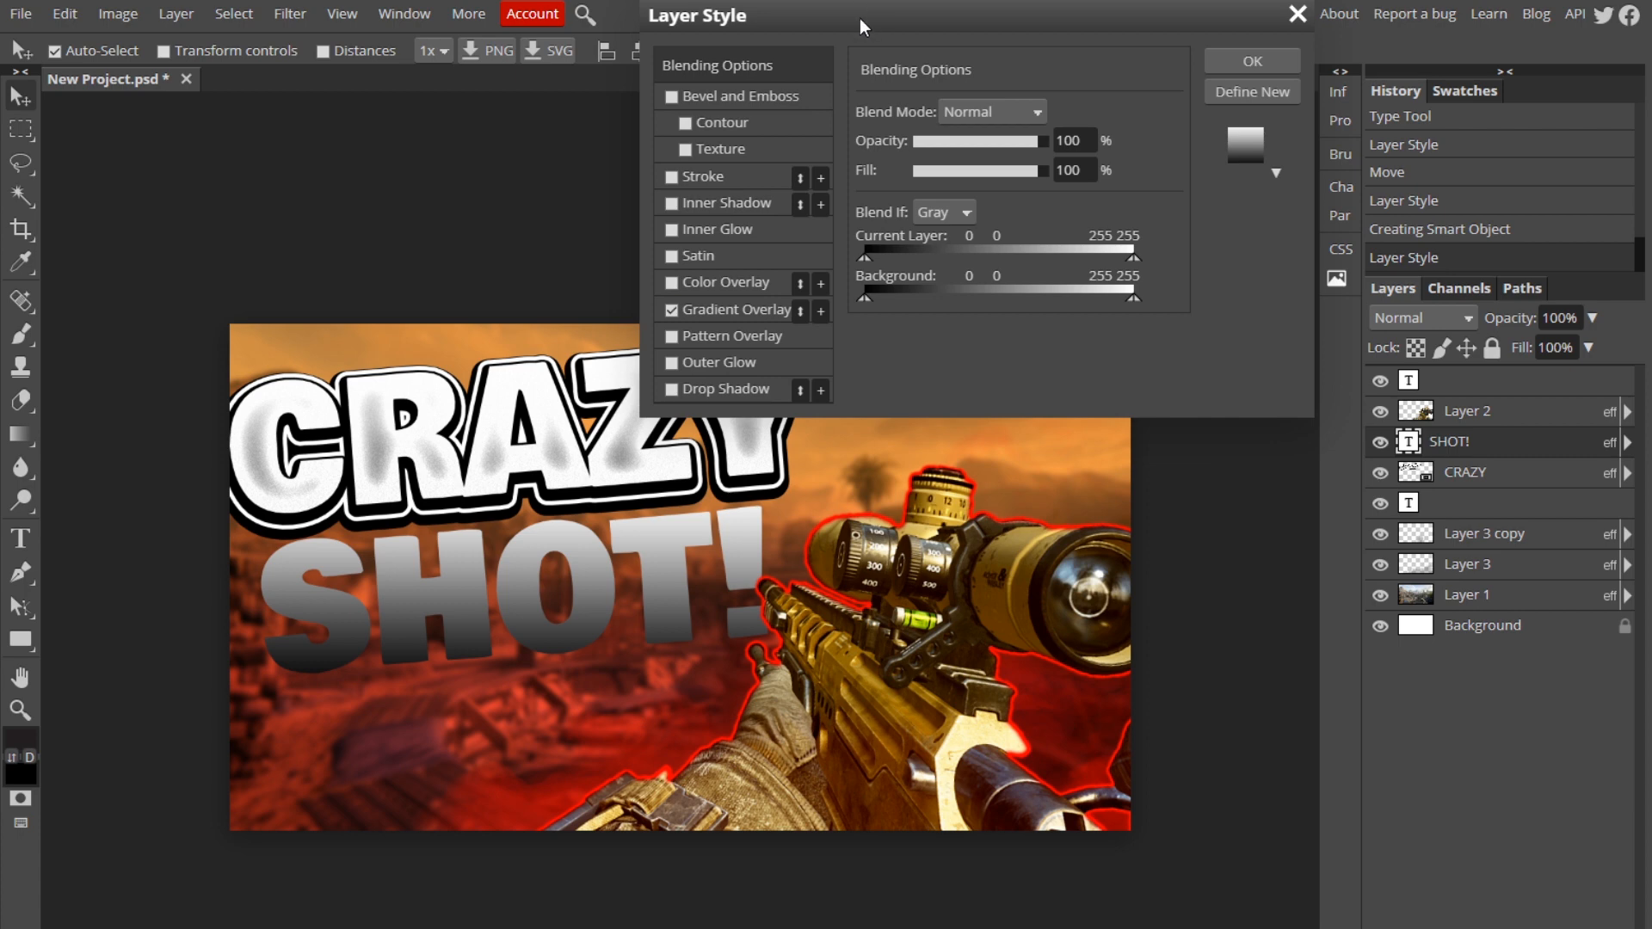
left_click_drag(860, 18, 1325, 151)
left_click(1201, 442)
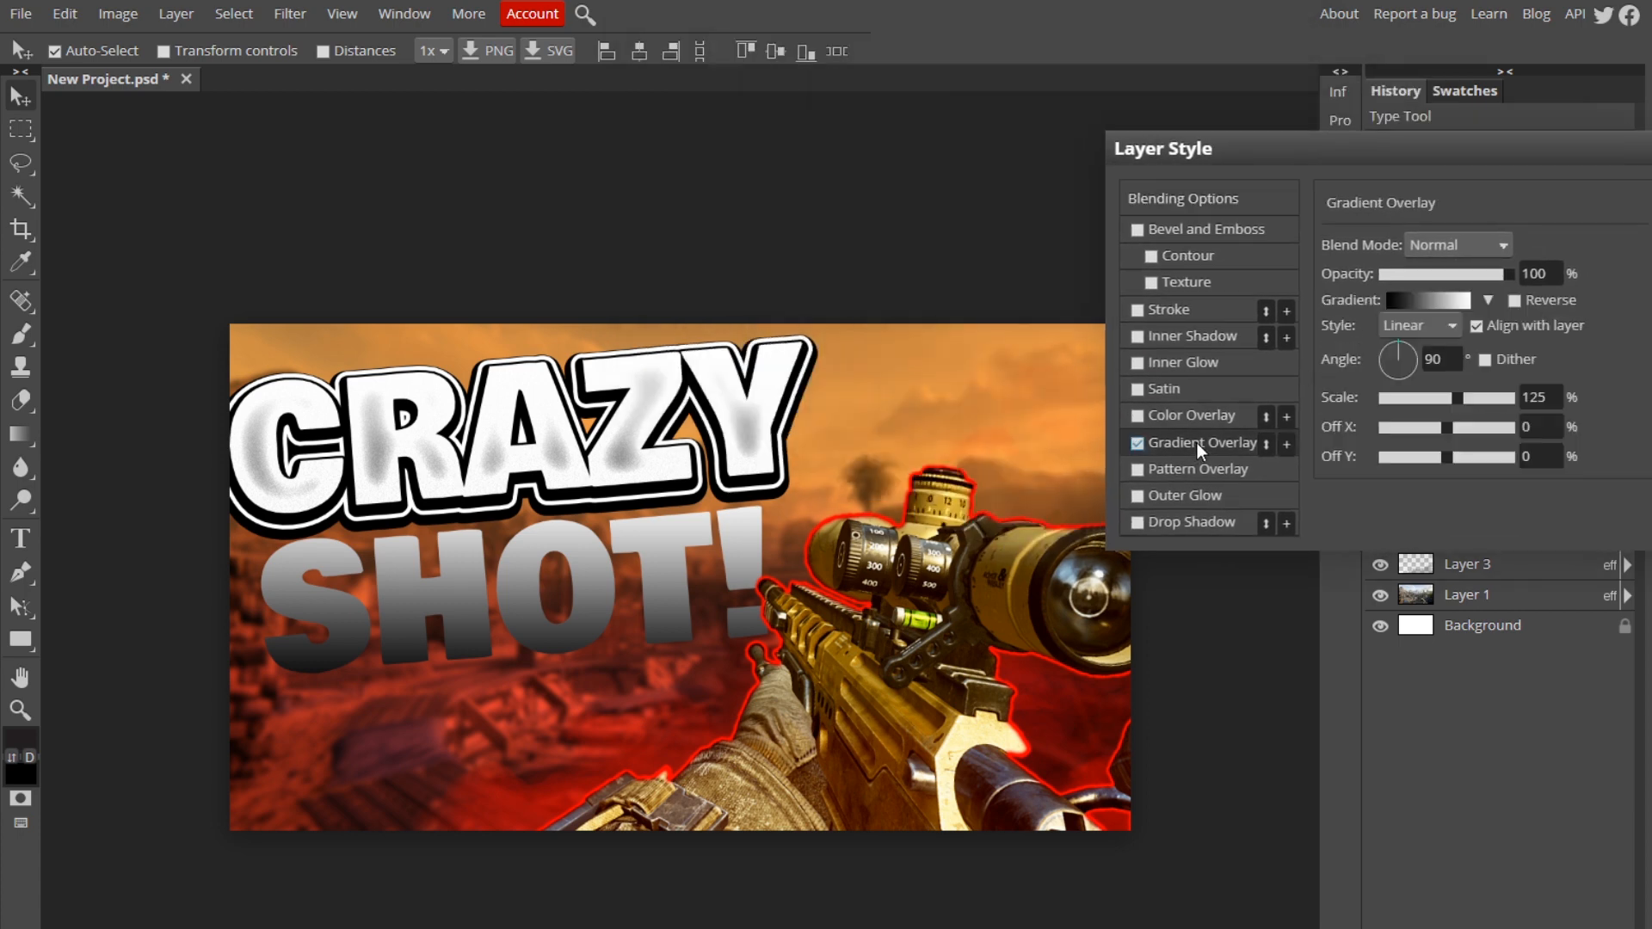
Step: Set the black stop of the "SHOT!" overlay gradient to red (ff0000)
left_click(1405, 296)
left_click_drag(632, 332, 1601, 116)
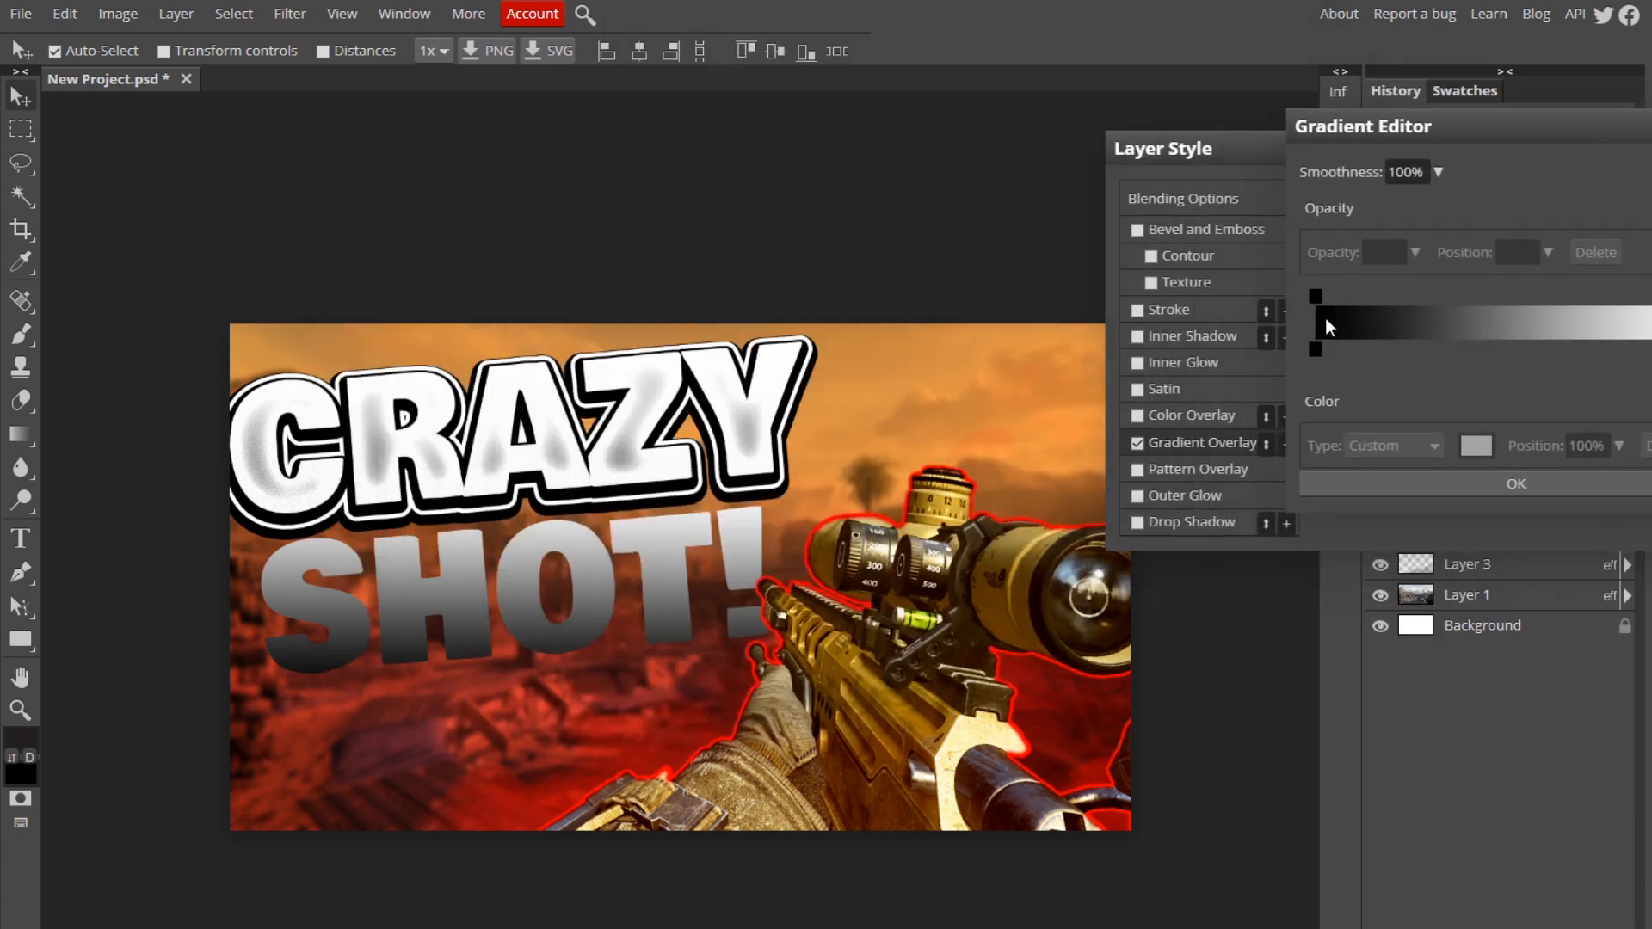
double_click(1314, 348)
left_click_drag(1210, 608, 1475, 421)
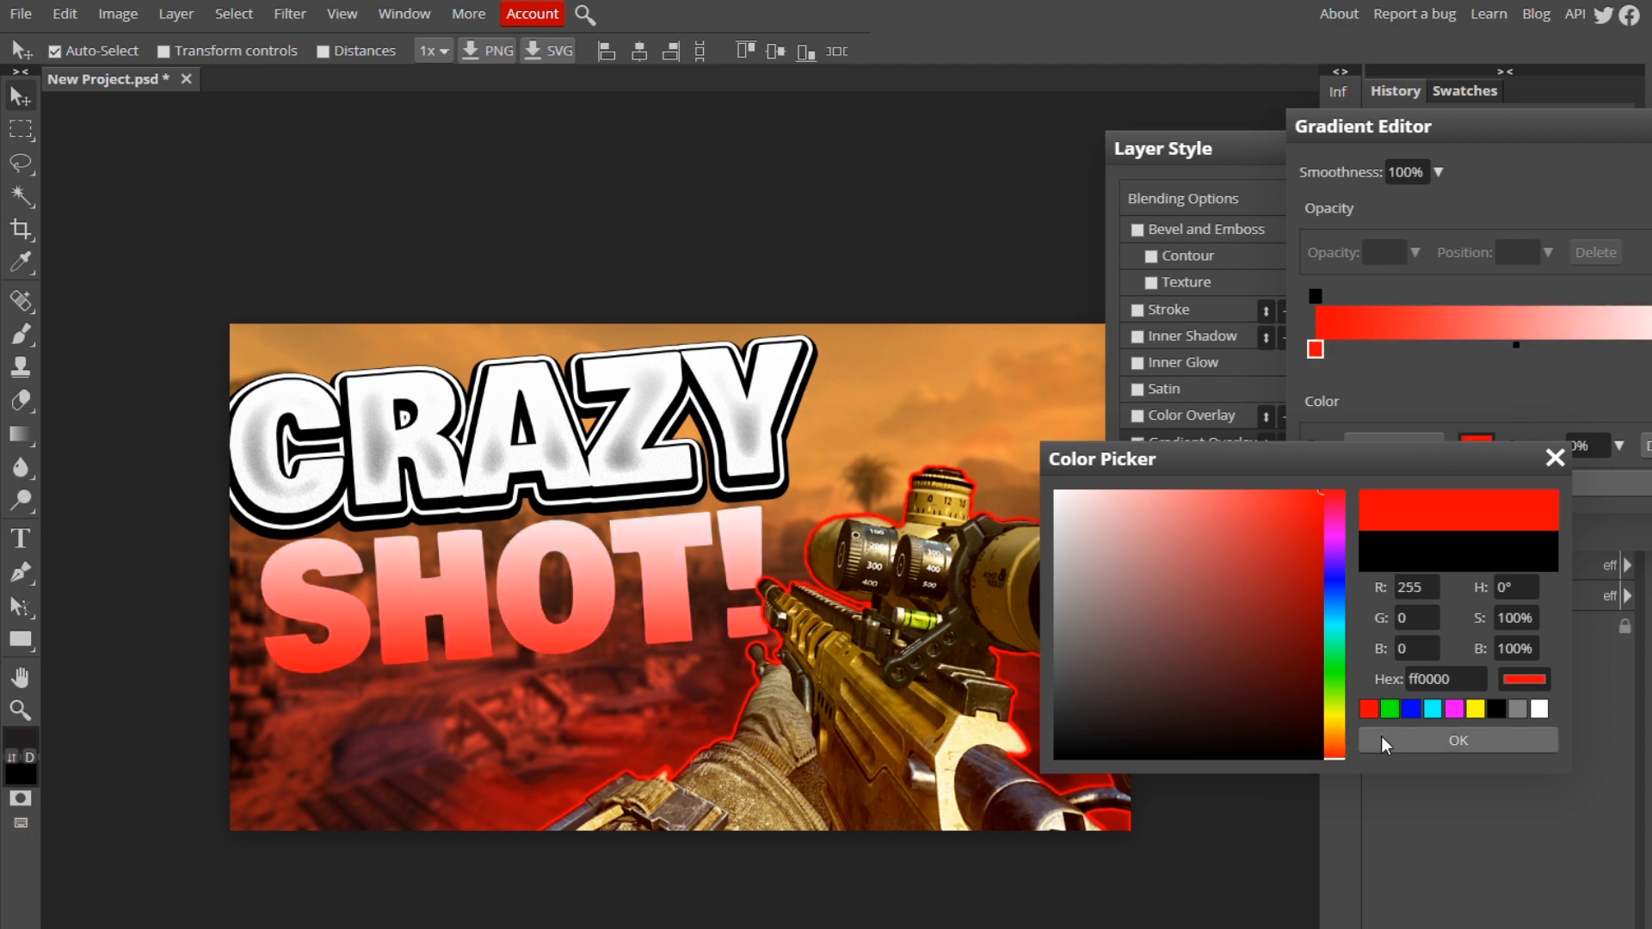
left_click(1415, 743)
Step: Set the white stop of the "SHOT!" overlay gradient to golden yellow (e3b600) and confirm the gradient
double_click(1651, 349)
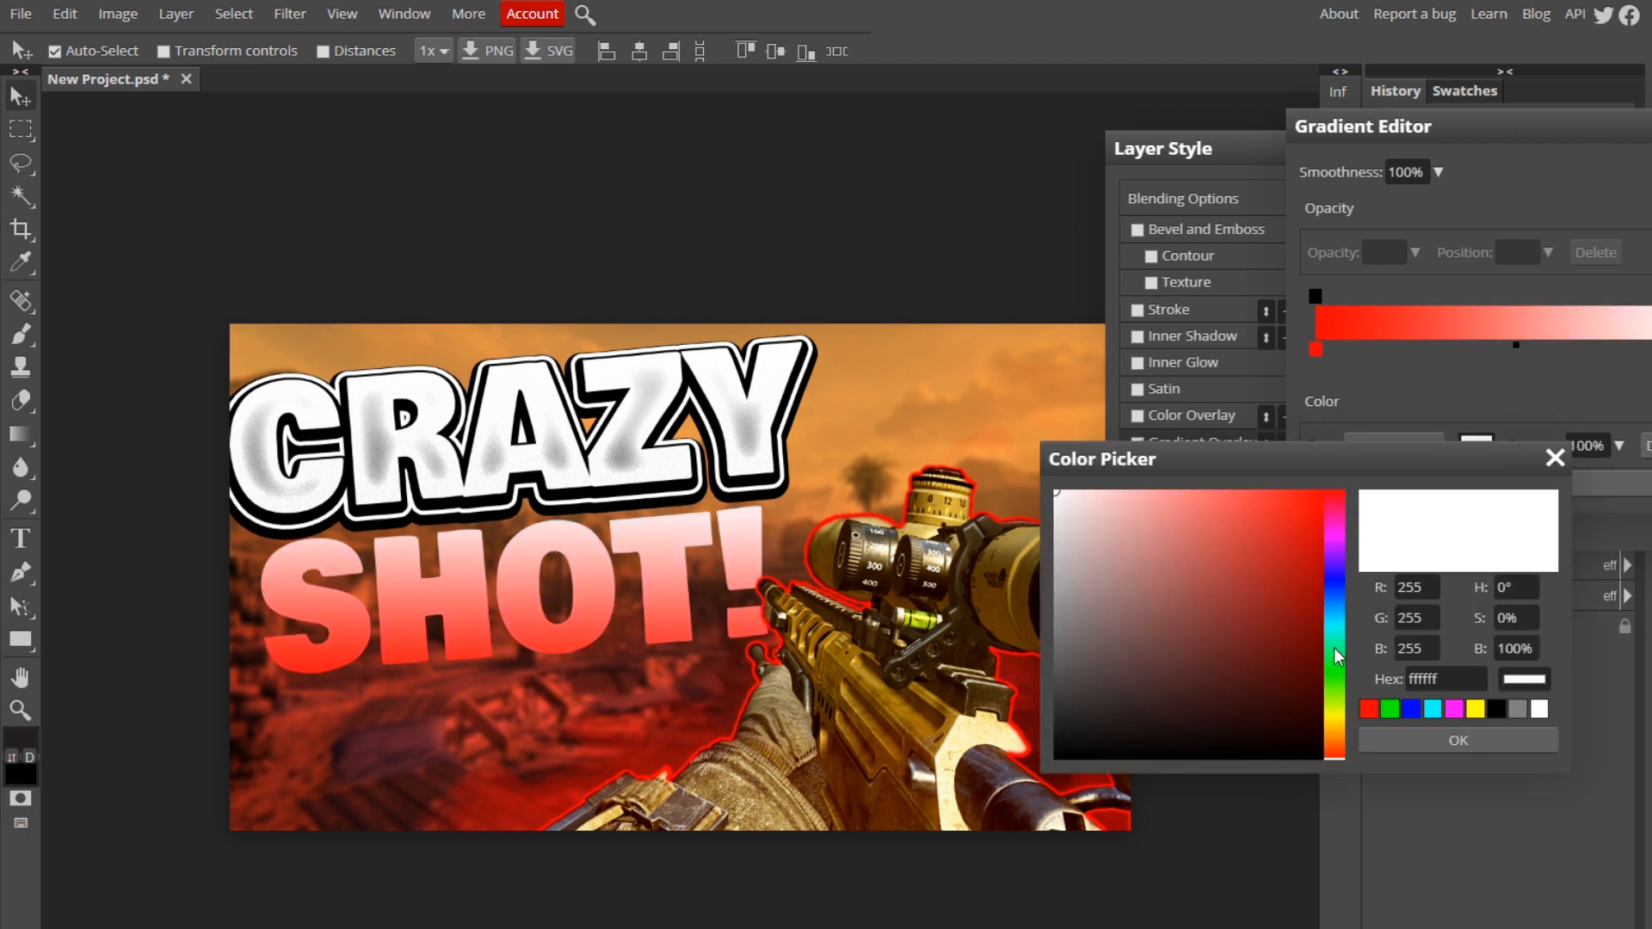
left_click(1336, 737)
left_click_drag(1291, 691, 1416, 519)
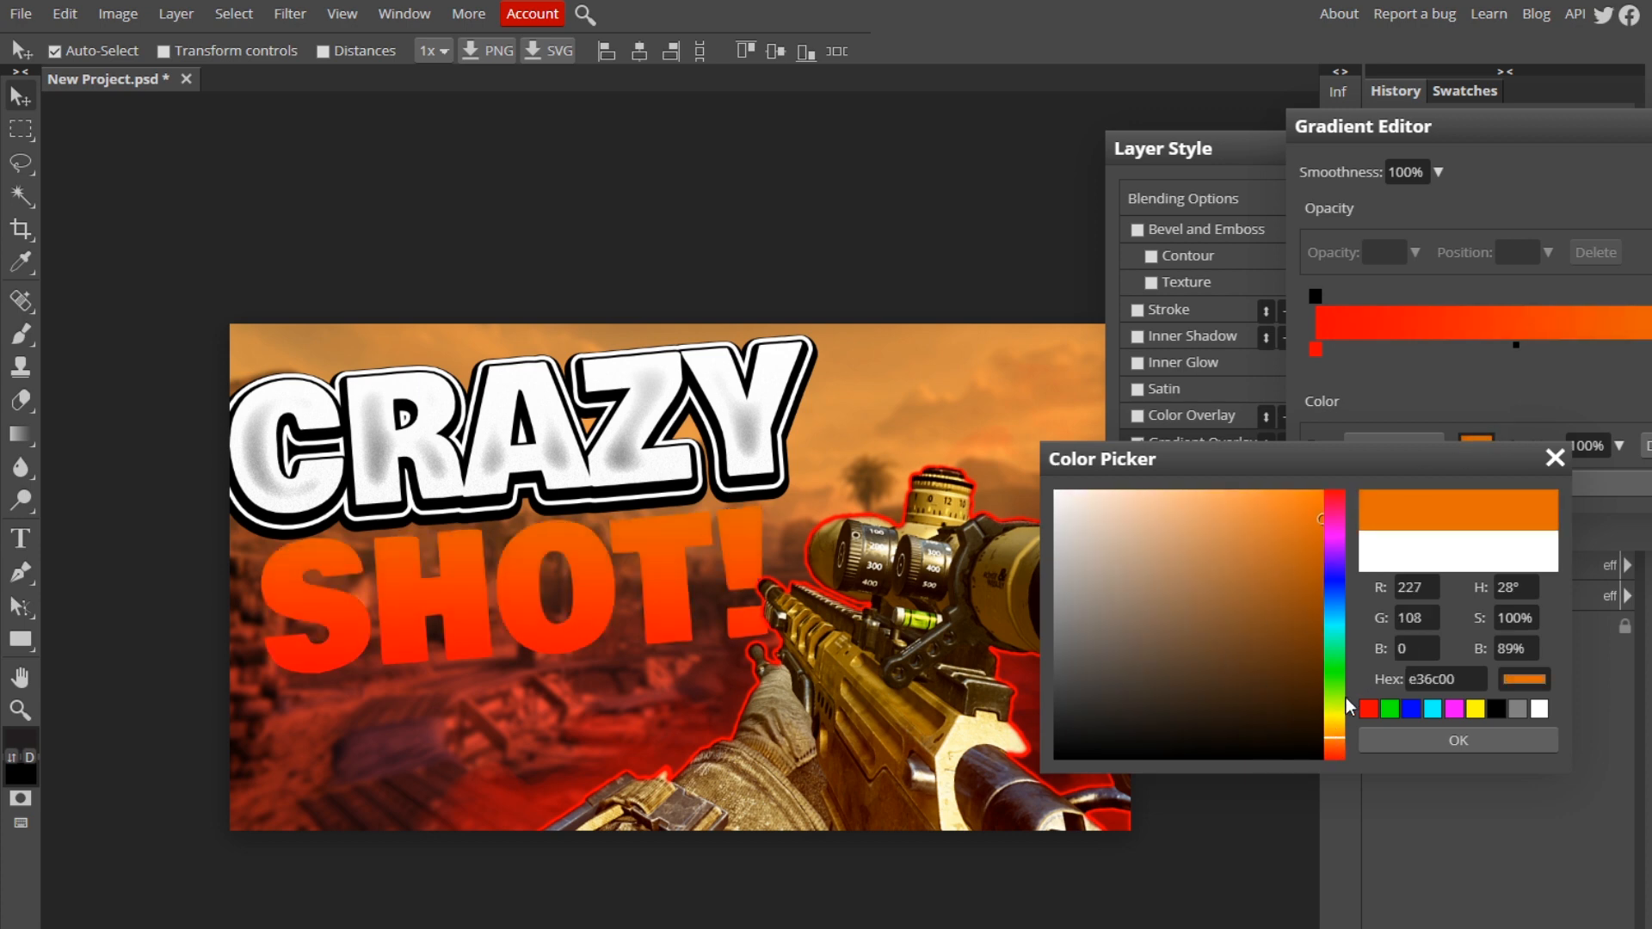
left_click_drag(1336, 728, 1336, 724)
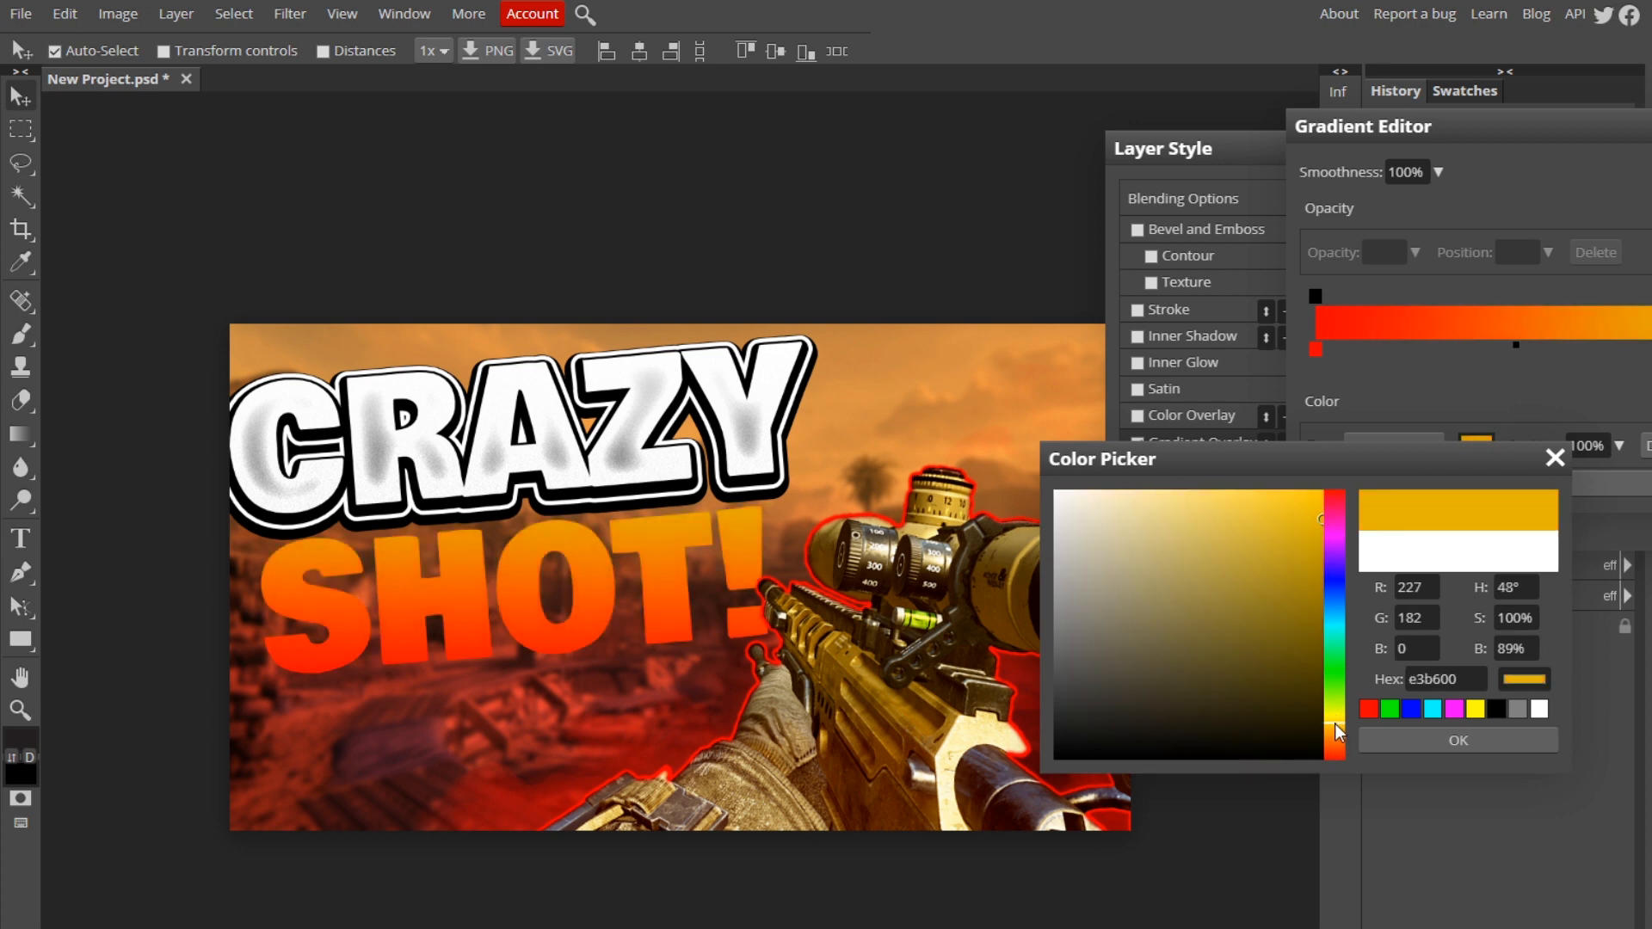
left_click(1459, 741)
left_click(1476, 482)
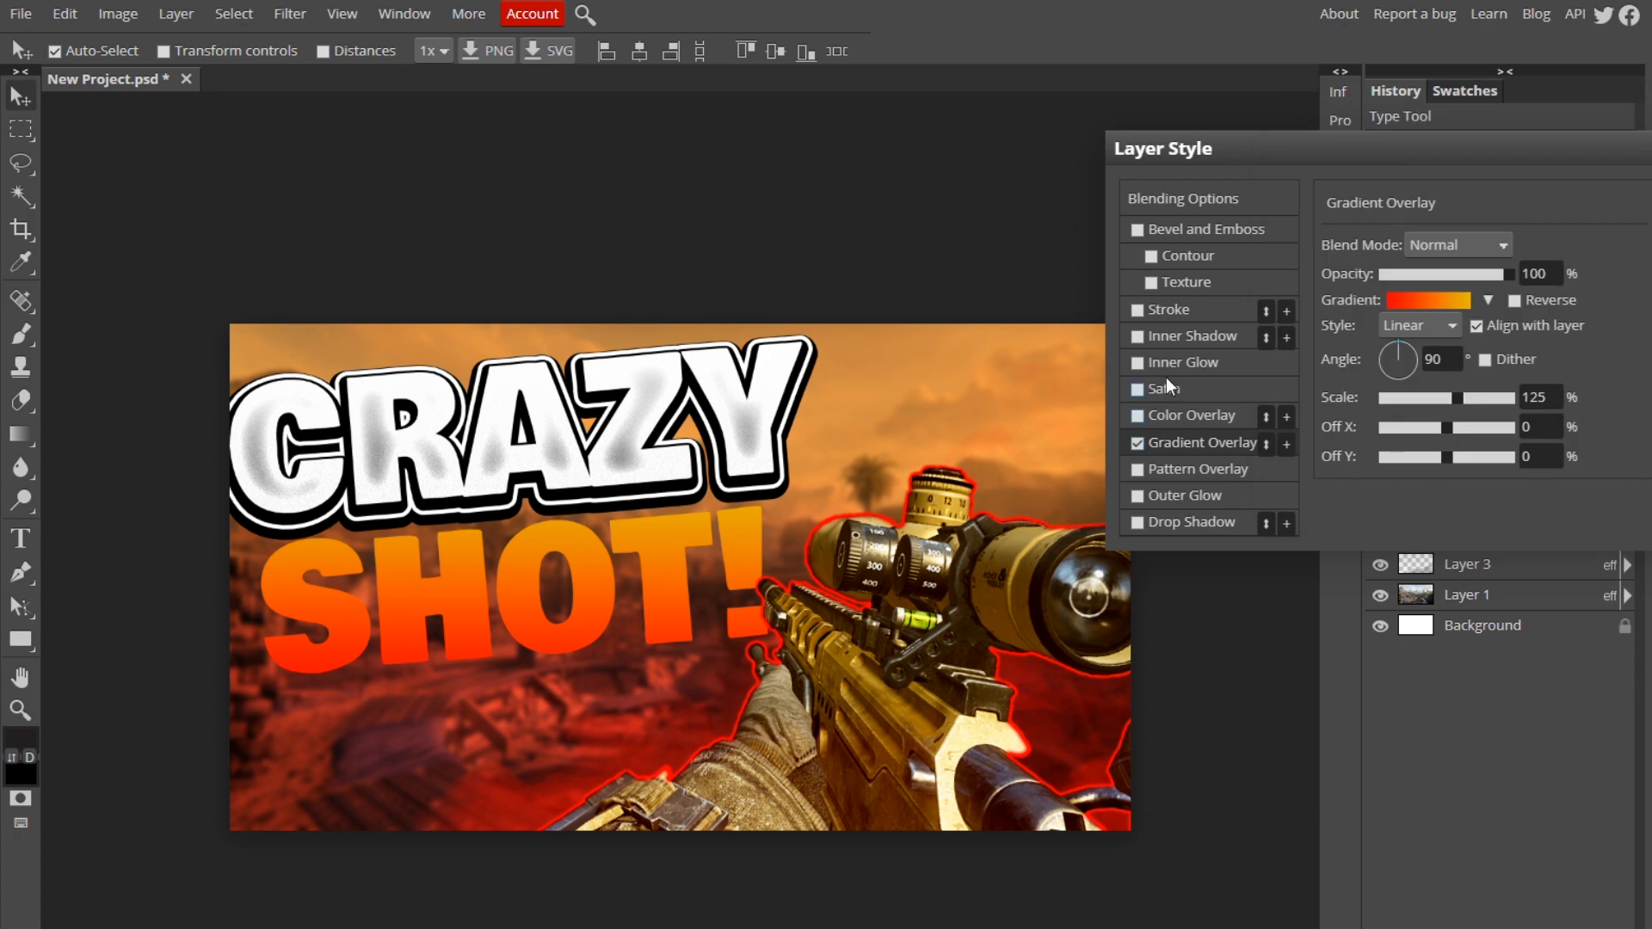
Step: Enable an Inner Glow on the "SHOT!" layer and colour it red-orange
left_click(1137, 362)
left_click(1196, 364)
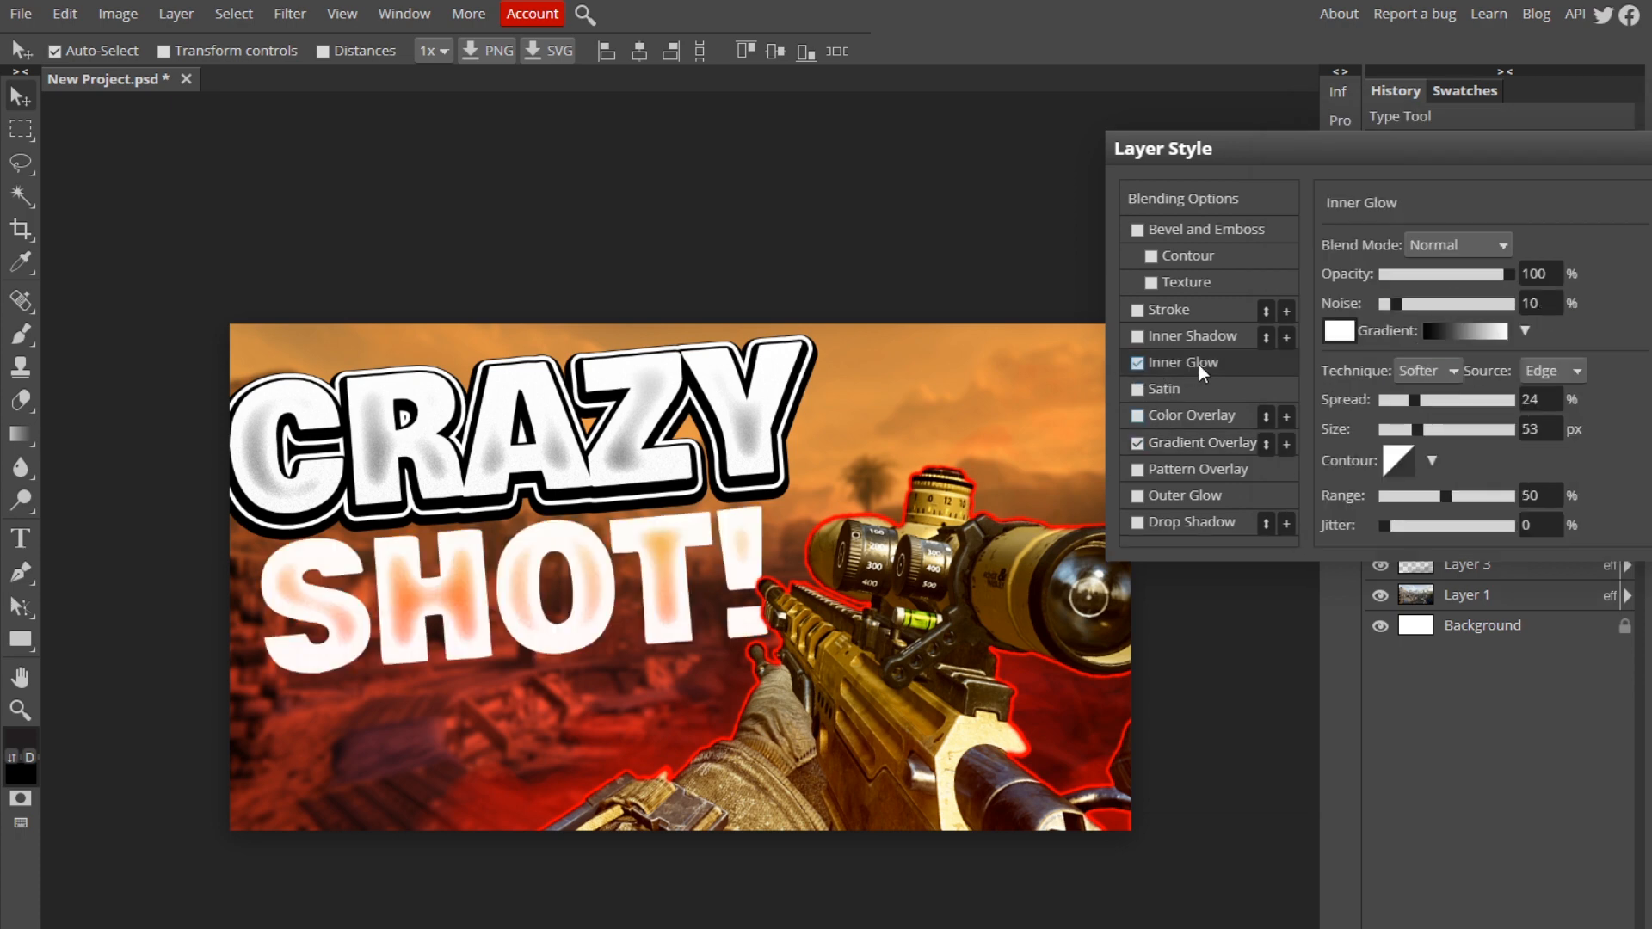
left_click(1339, 331)
left_click(1335, 732)
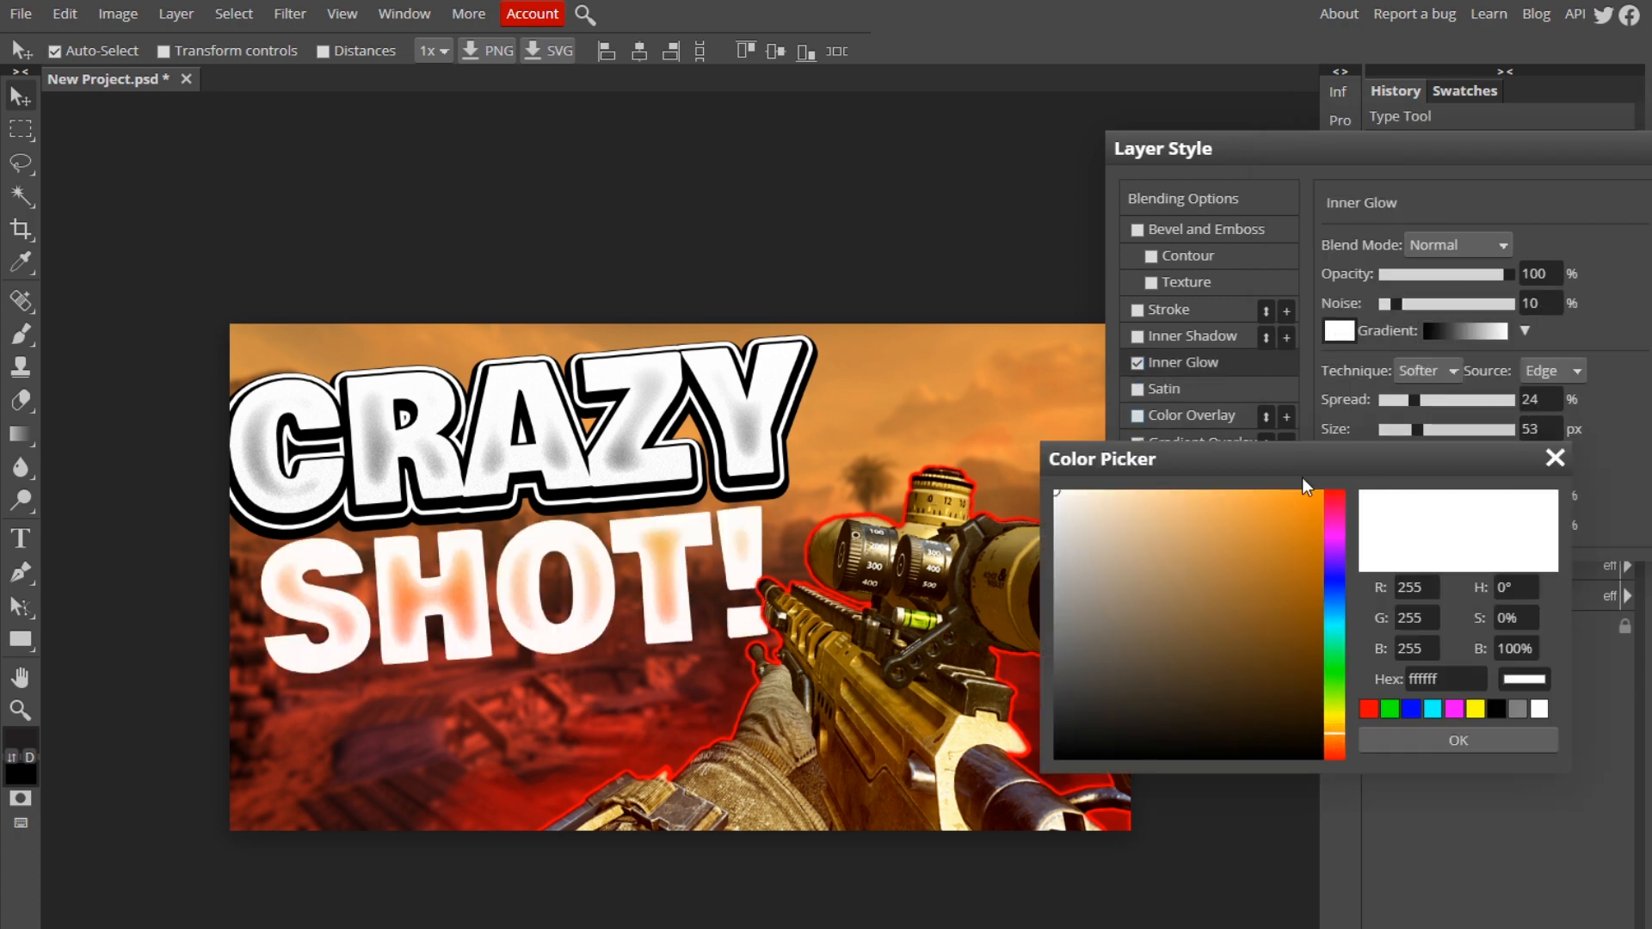
left_click(1320, 492)
left_click(1331, 754)
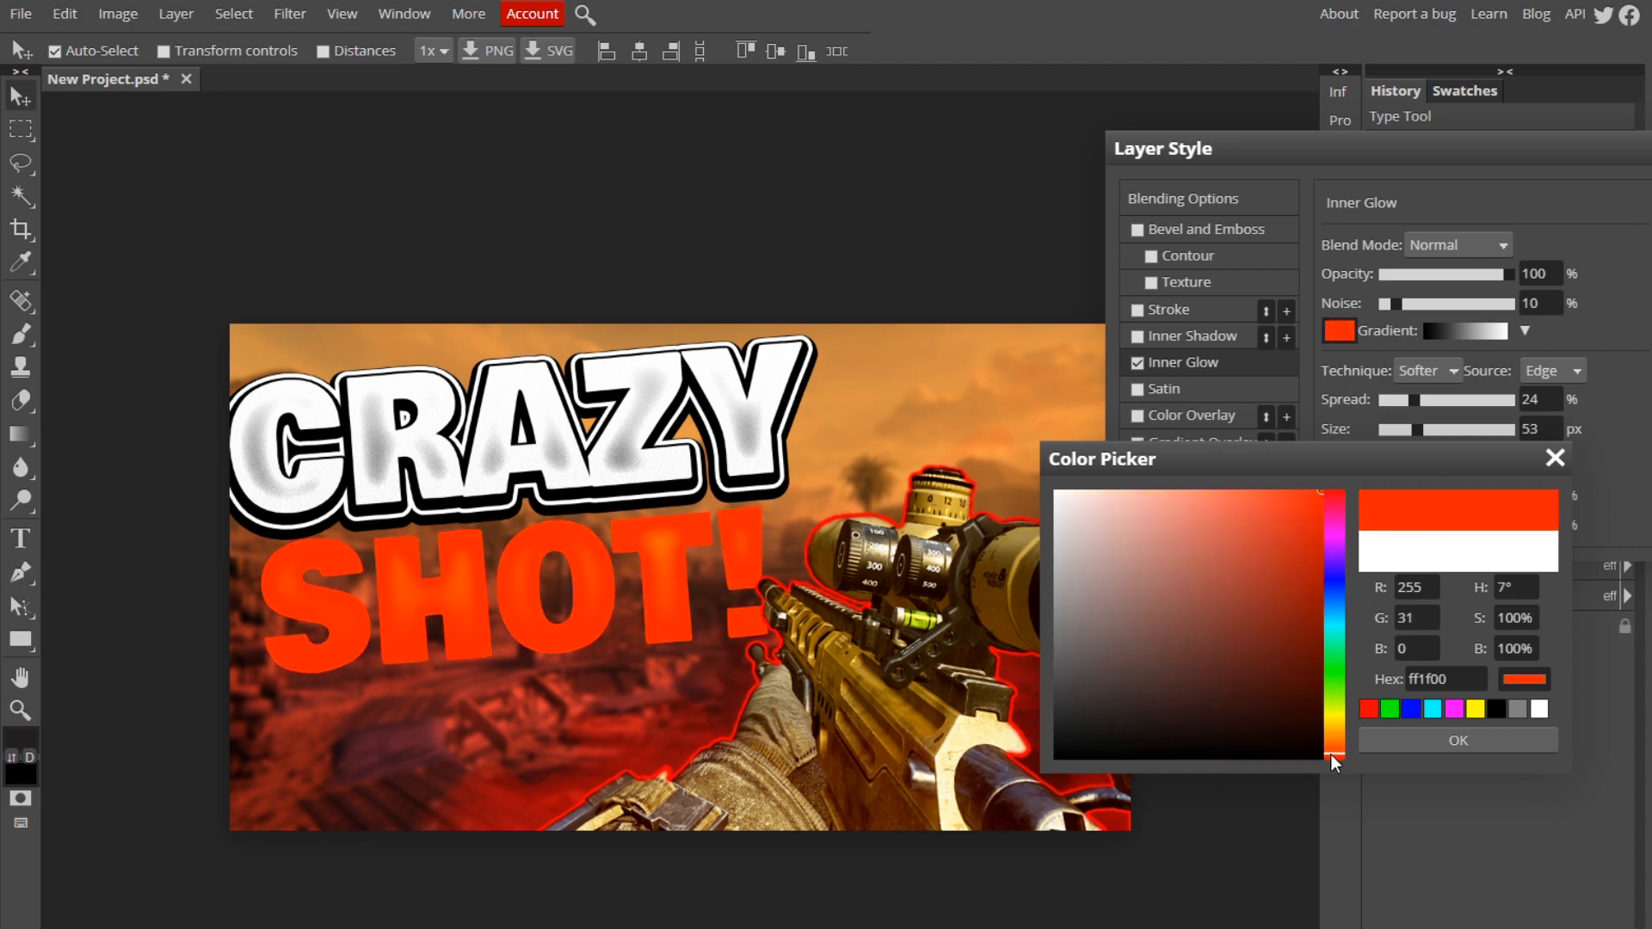
left_click(1331, 757)
left_click(1459, 740)
Step: Set the Inner Glow on "SHOT!" to a spread of 6% and a size of 19 px
left_click(1392, 401)
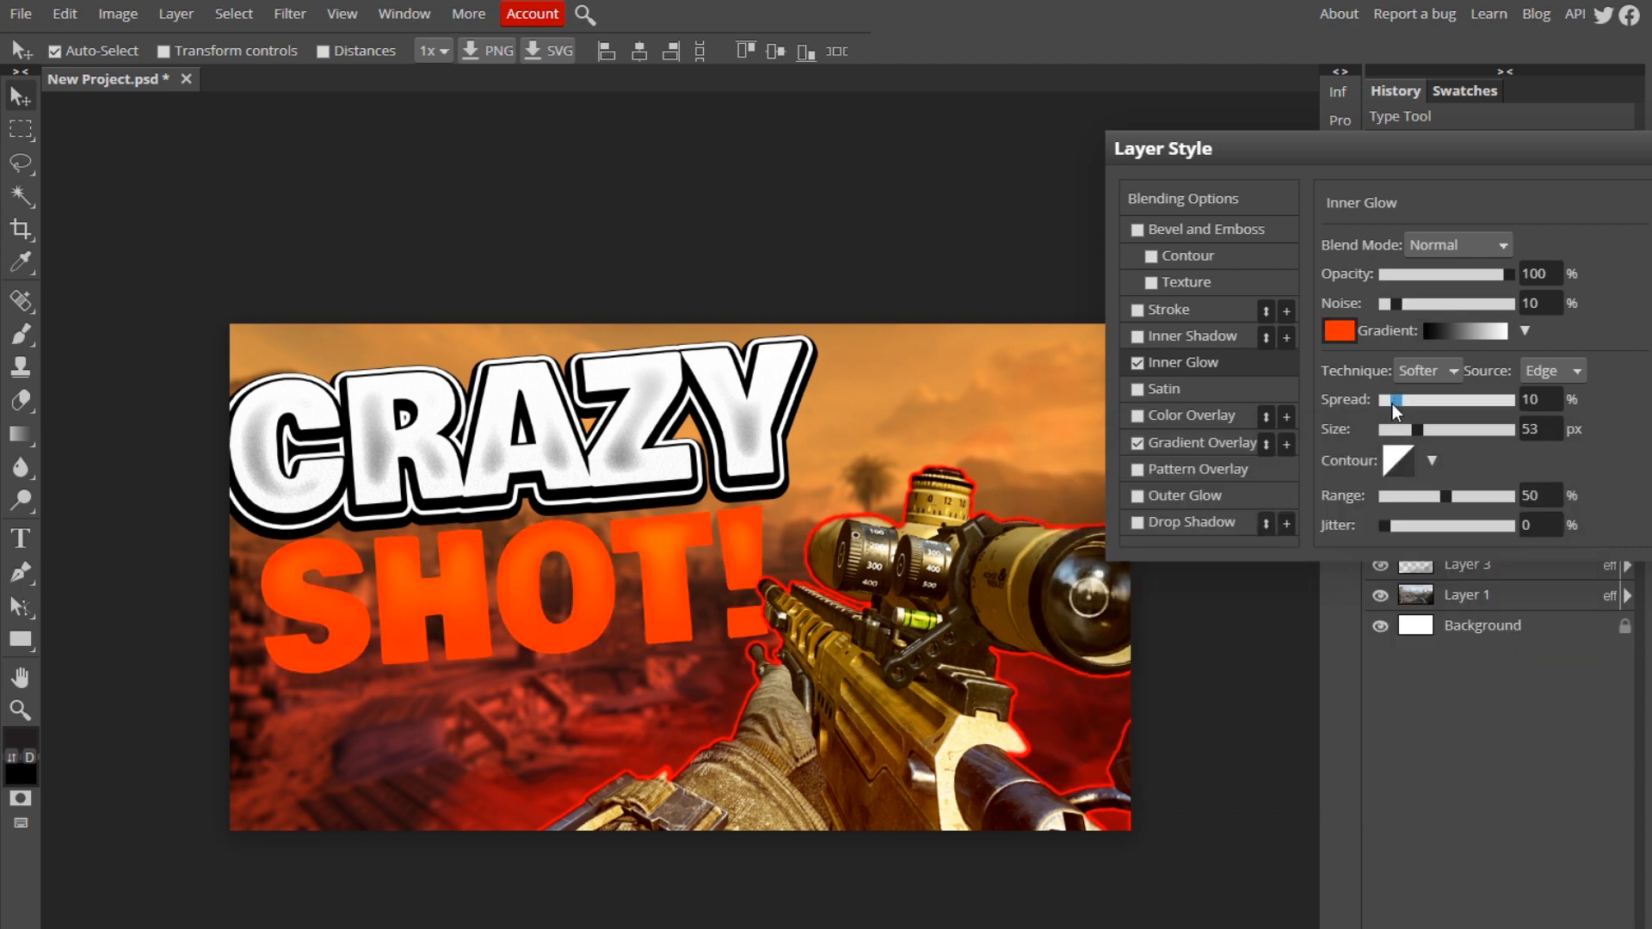
left_click(1386, 428)
left_click(1395, 429)
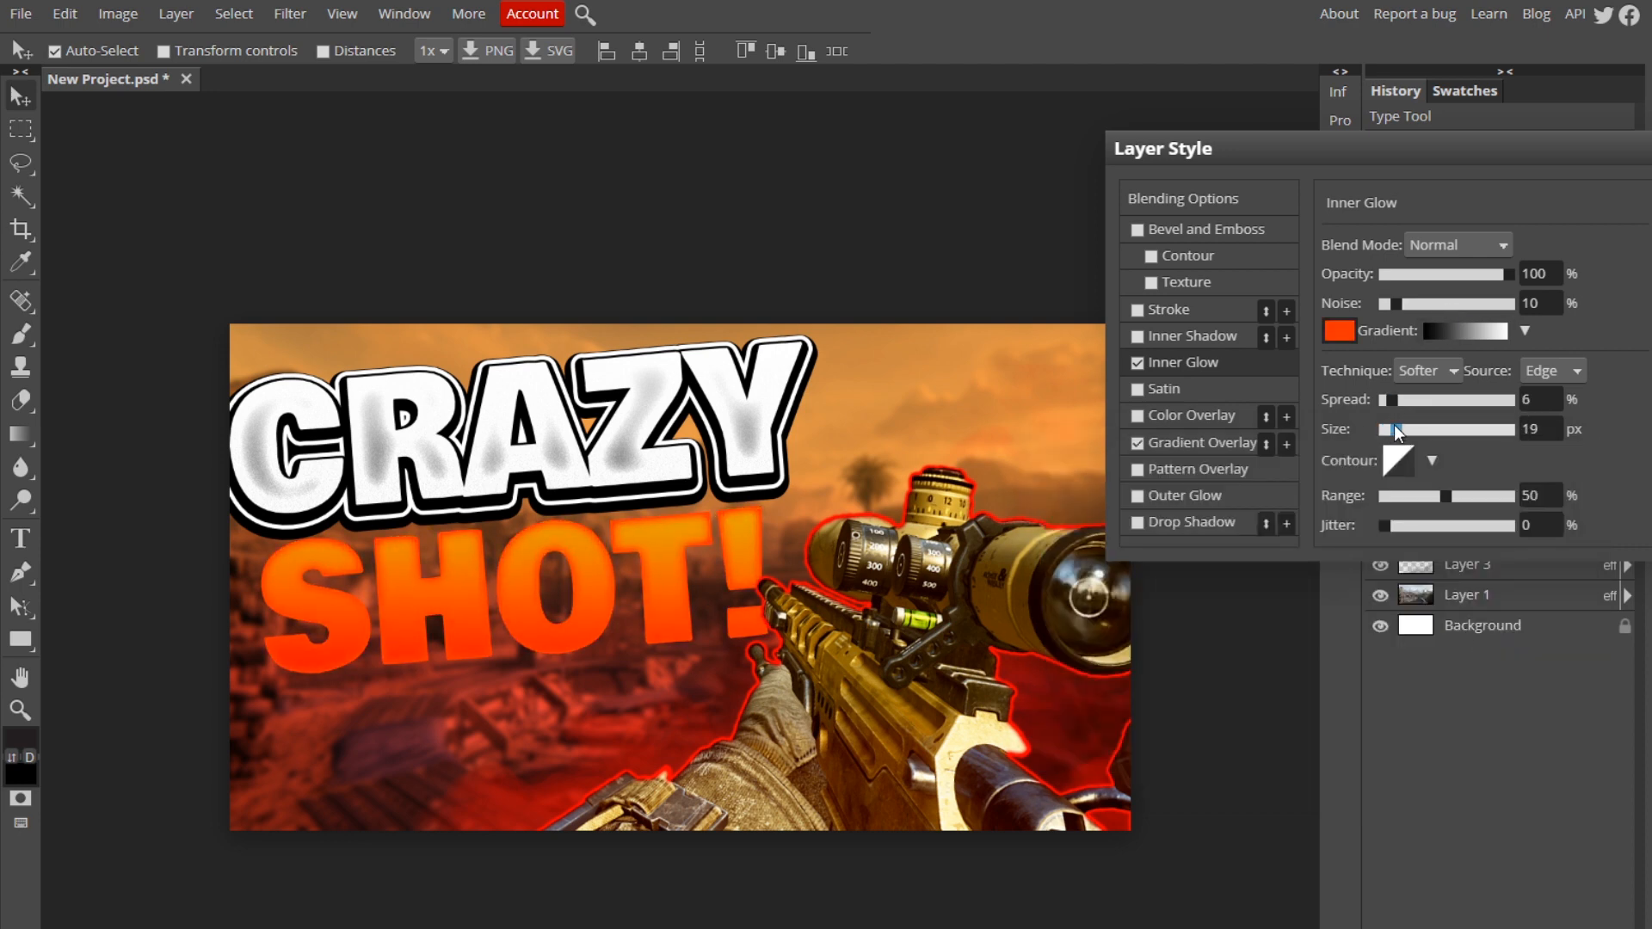
Step: Recolour the Inner Glow on "SHOT!" to orange (ff9700)
left_click(1340, 330)
left_click(1333, 731)
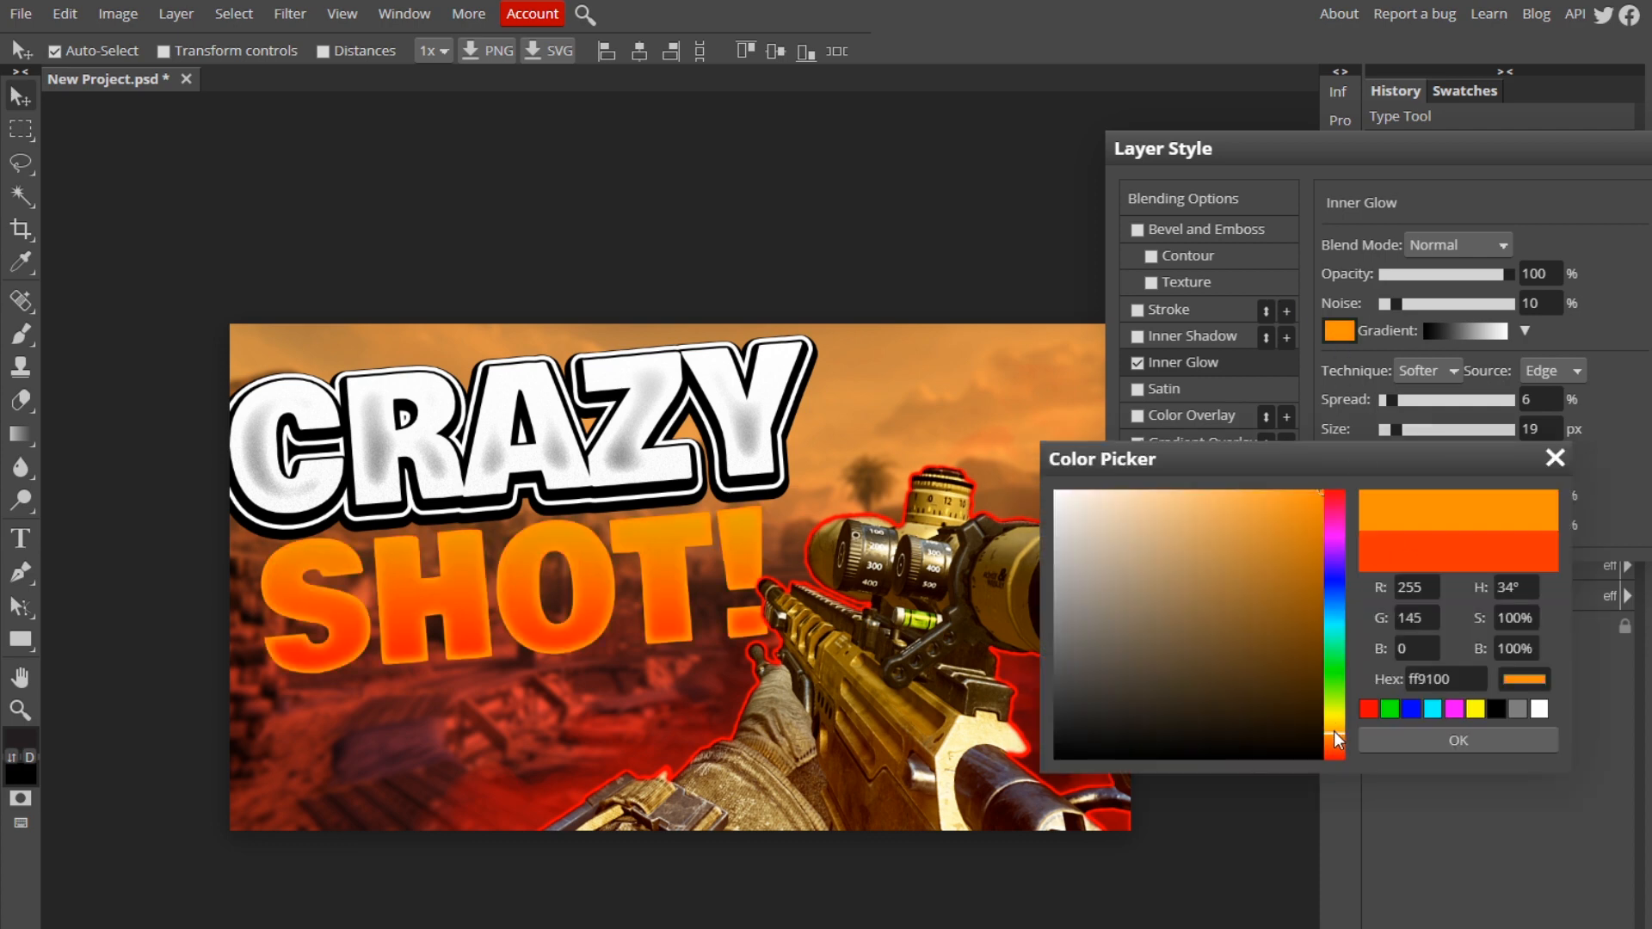
left_click(1335, 728)
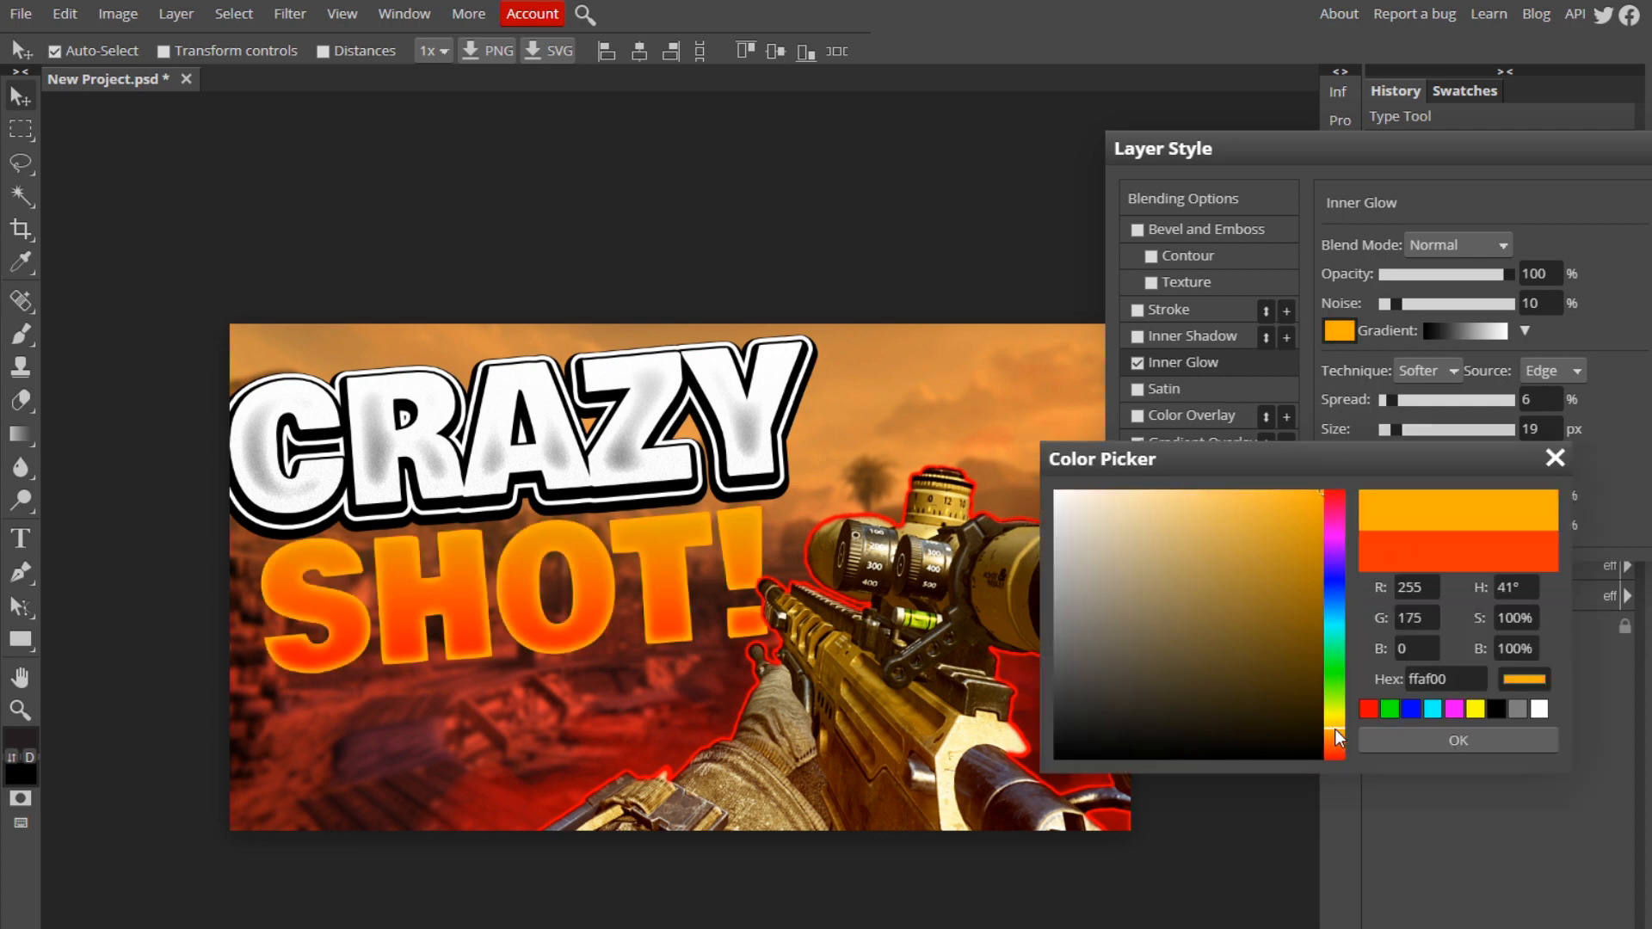
left_click(1335, 730)
left_click(1328, 734)
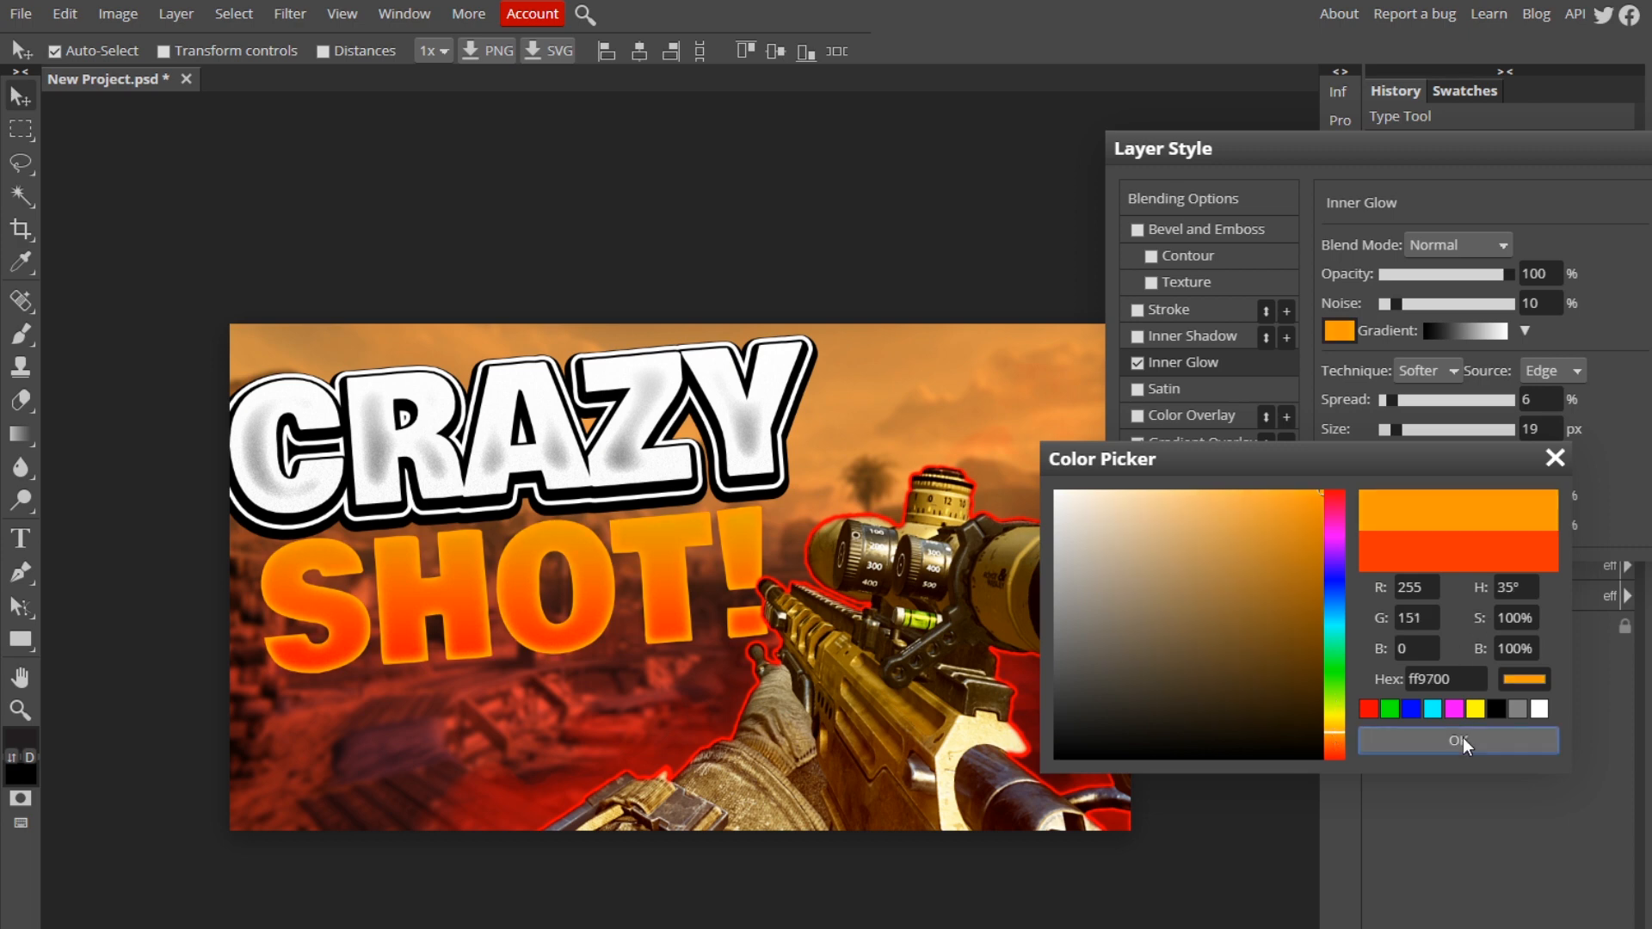
left_click(1463, 737)
Step: Set the Inner Glow size on "SHOT!" to 36 px, lower its spread and raise its noise
left_click(1405, 429)
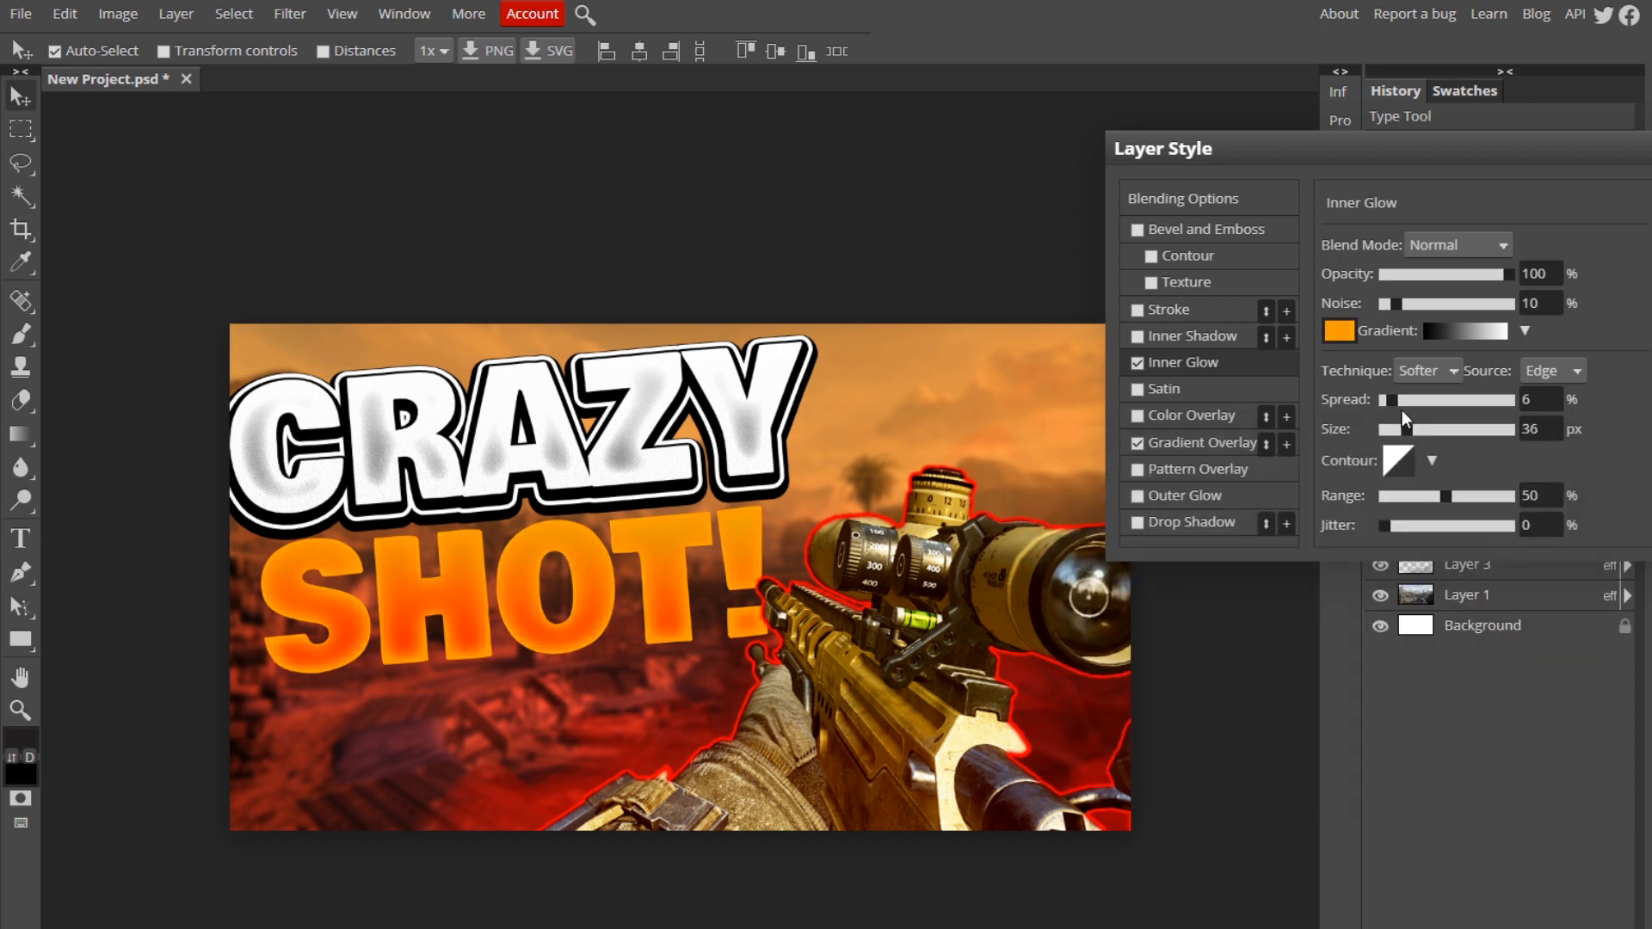
left_click_drag(1401, 410, 1384, 404)
left_click_drag(1394, 305, 1423, 302)
Step: Enable a Drop Shadow on "SHOT!" in orange-red with the Normal blend mode
left_click(1188, 522)
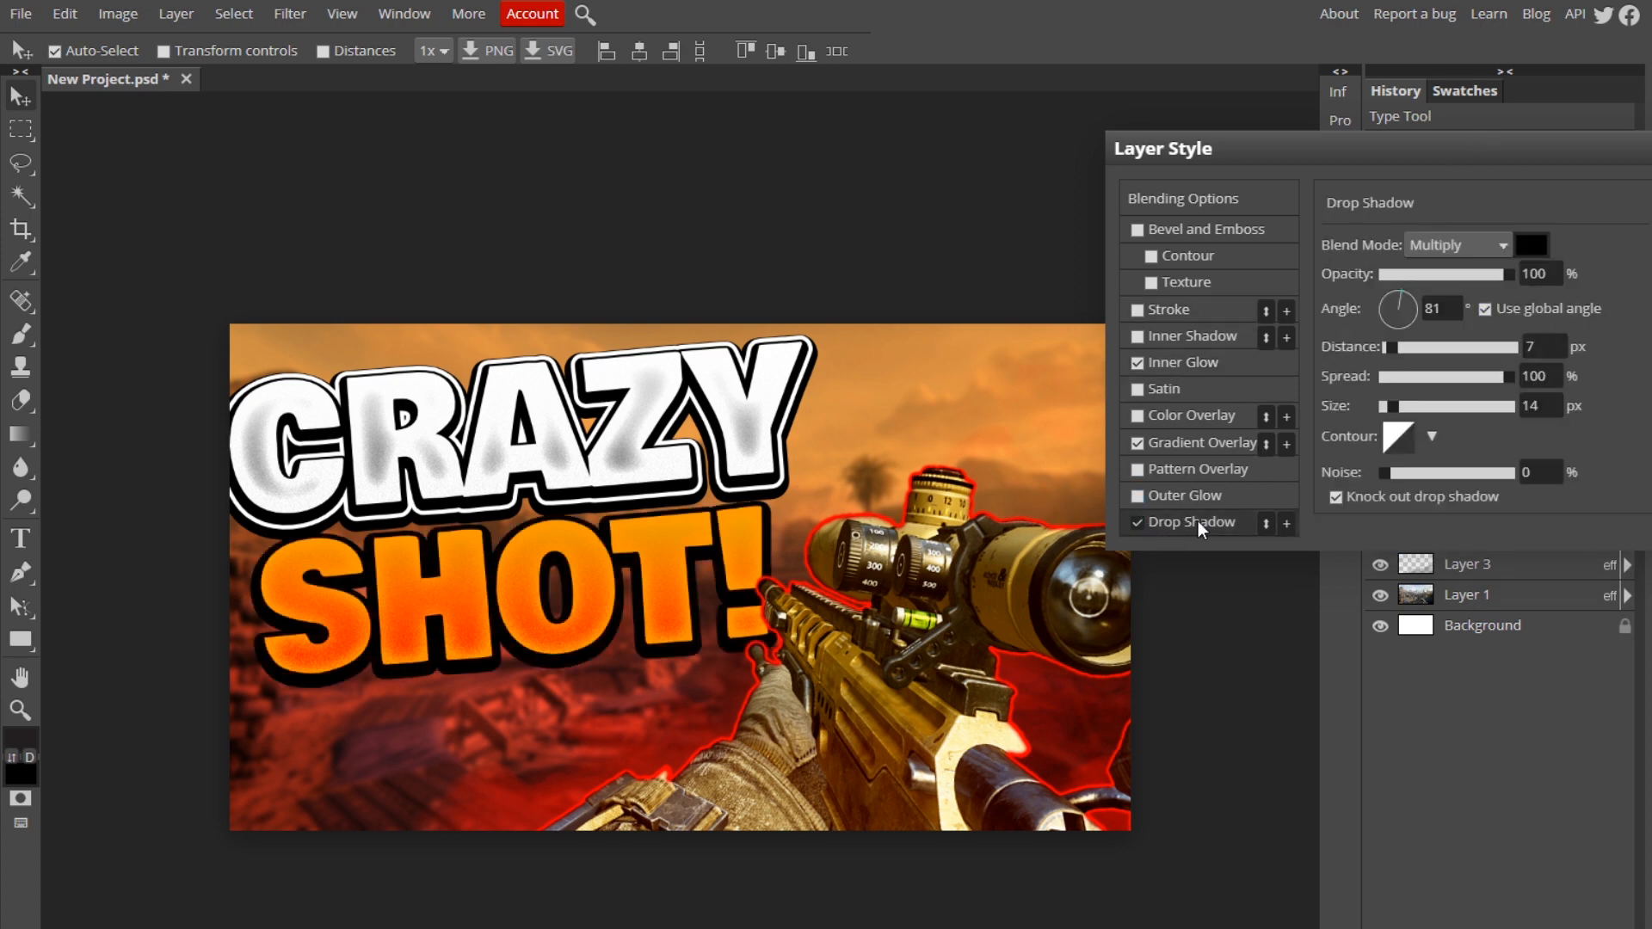
left_click(1531, 246)
left_click(1321, 492)
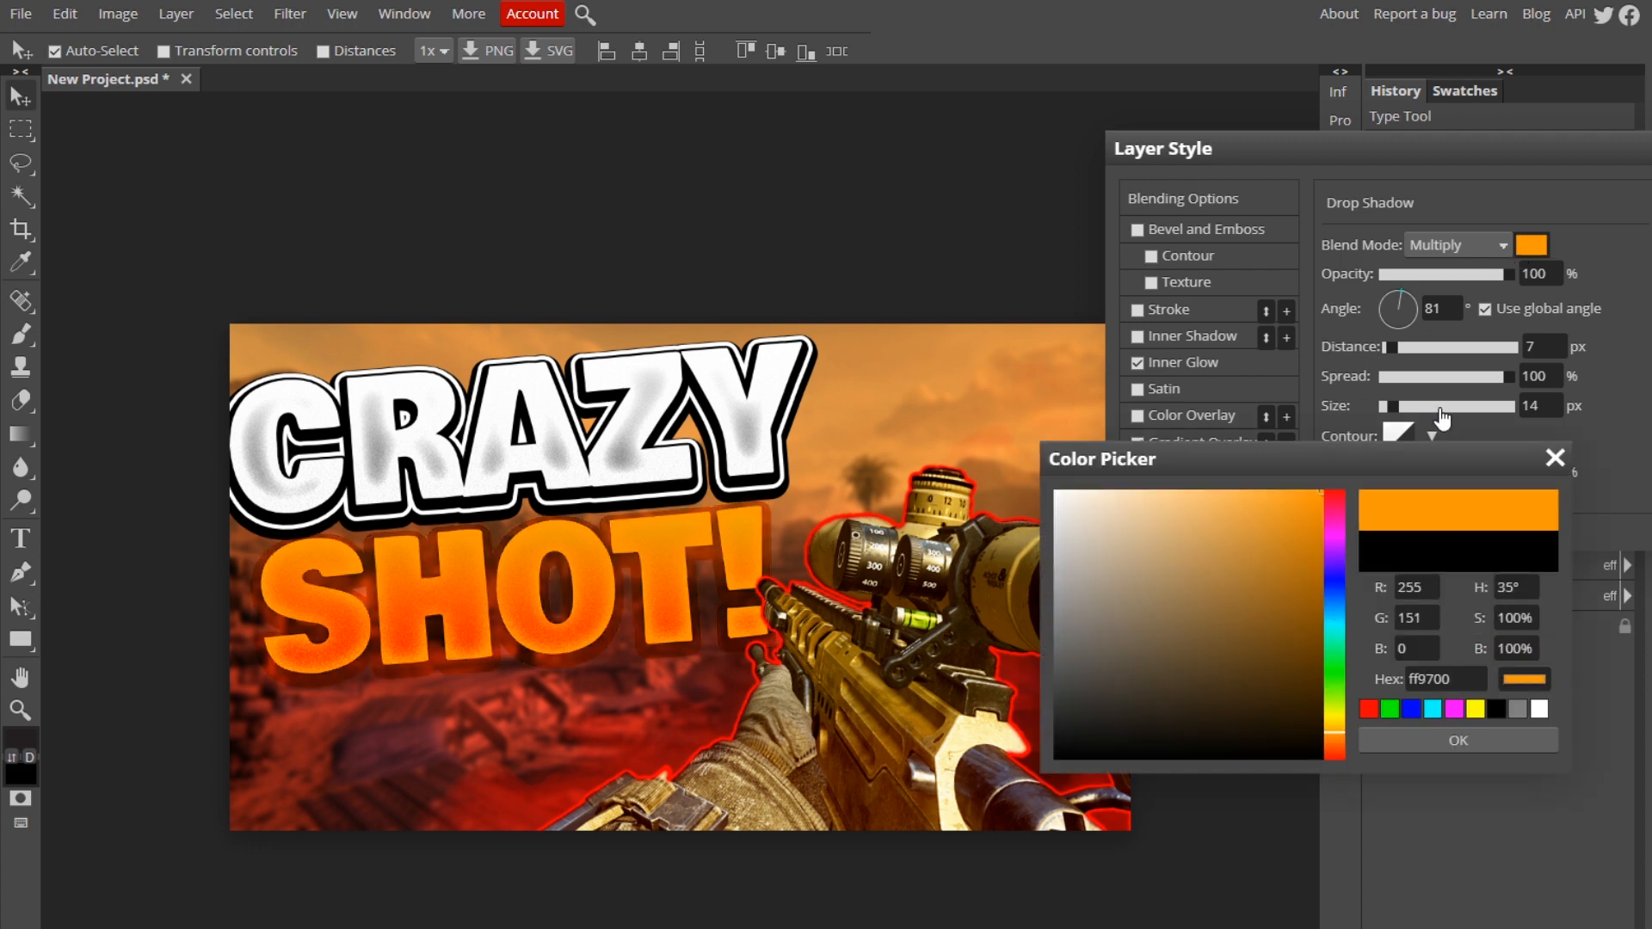
left_click_drag(1336, 740, 1335, 752)
left_click(1460, 740)
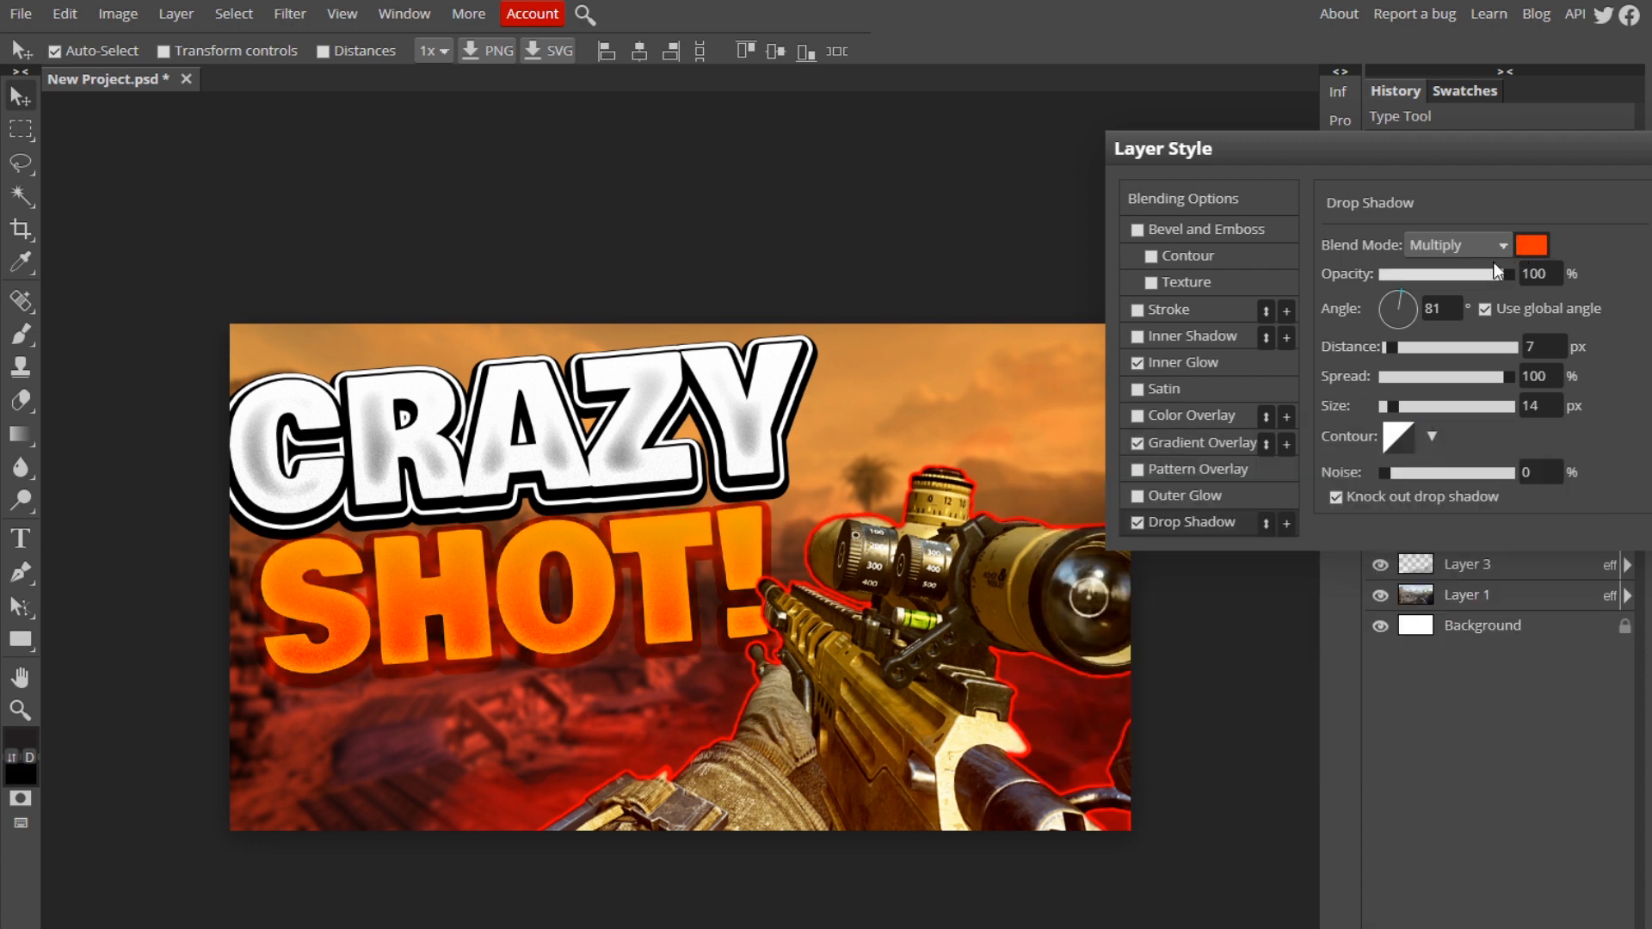
left_click(1416, 245)
left_click(1439, 274)
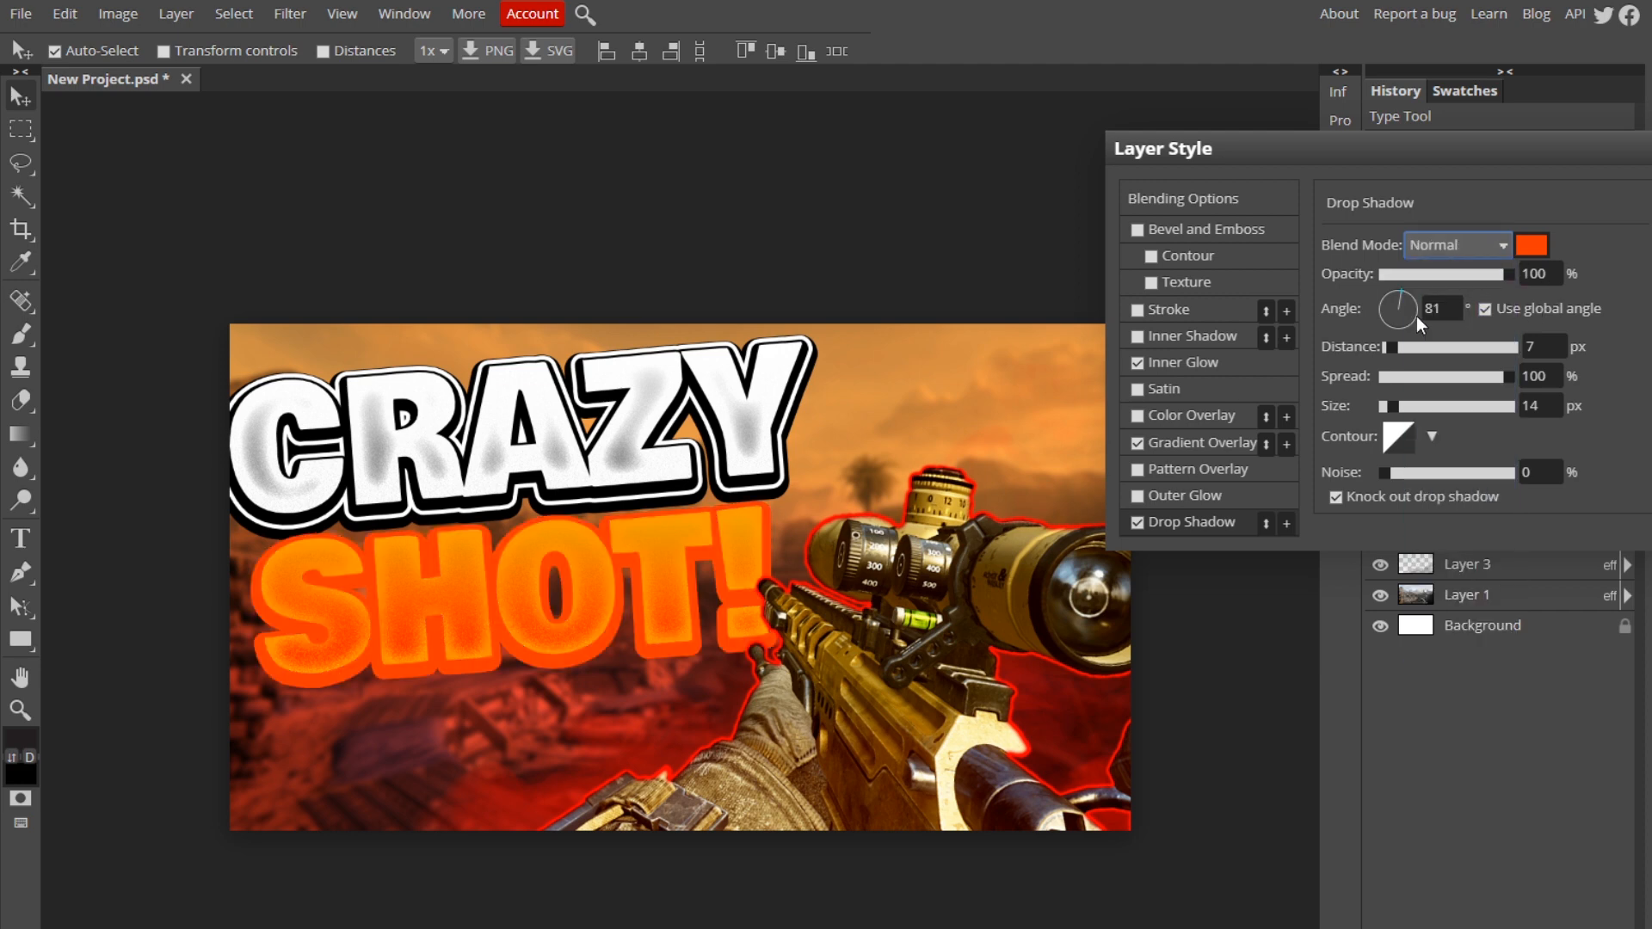
Step: Recolour the Drop Shadow on "SHOT!" to dark red (c20000)
left_click(1532, 245)
left_click_drag(1339, 739, 1331, 740)
left_click_drag(1290, 570, 1353, 561)
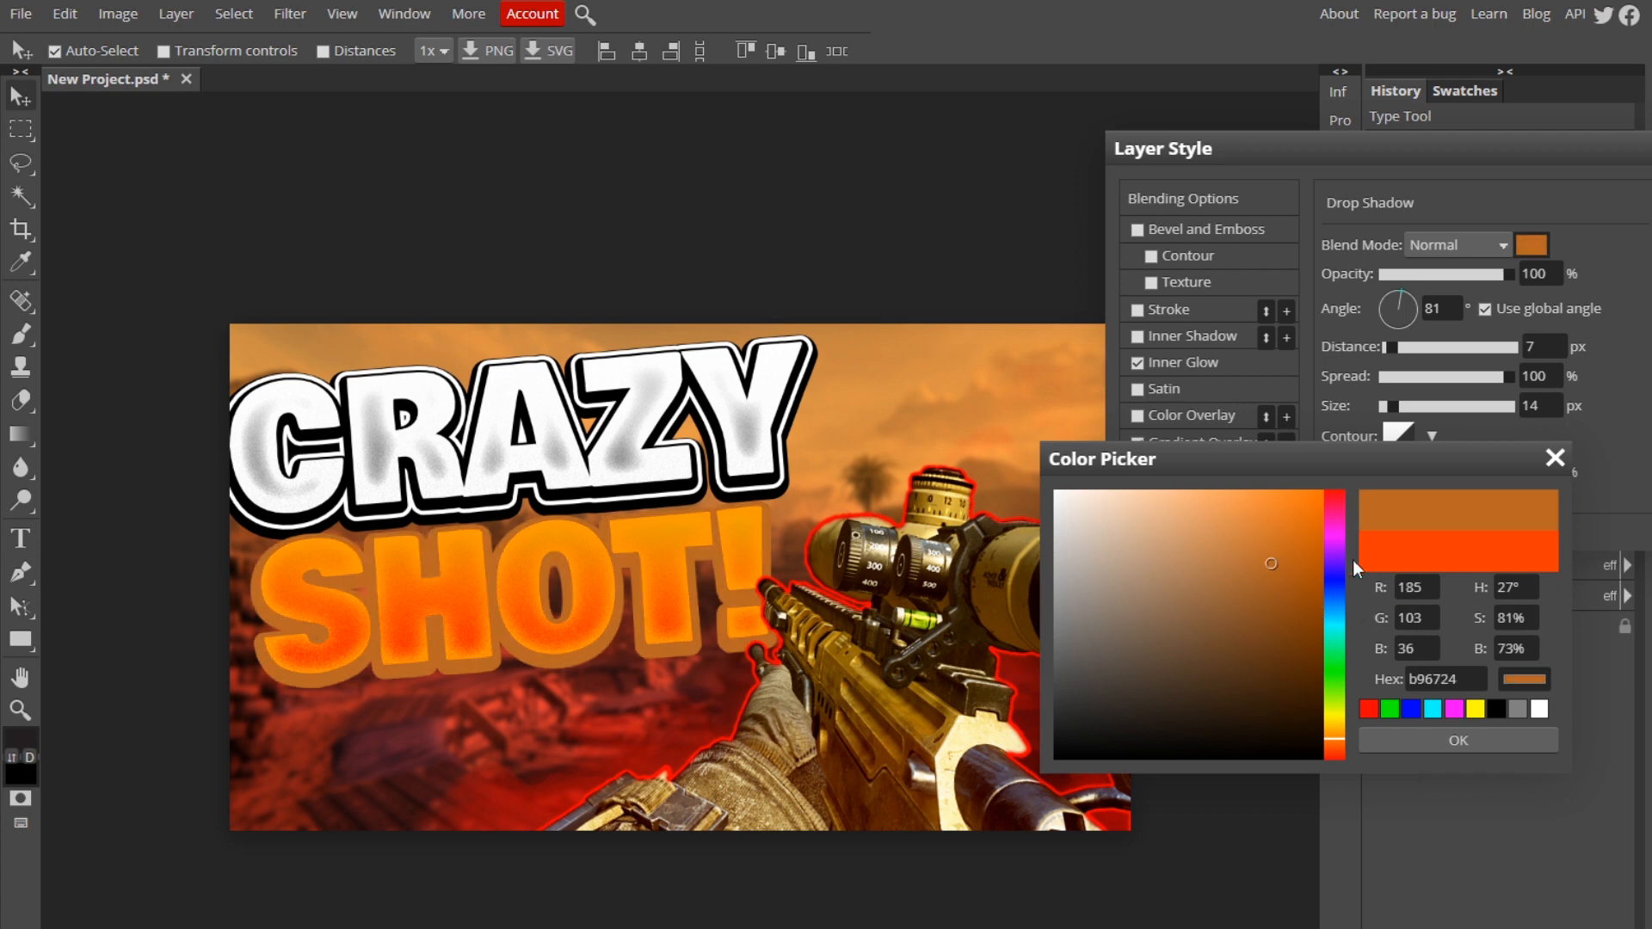
left_click_drag(1338, 738, 1335, 761)
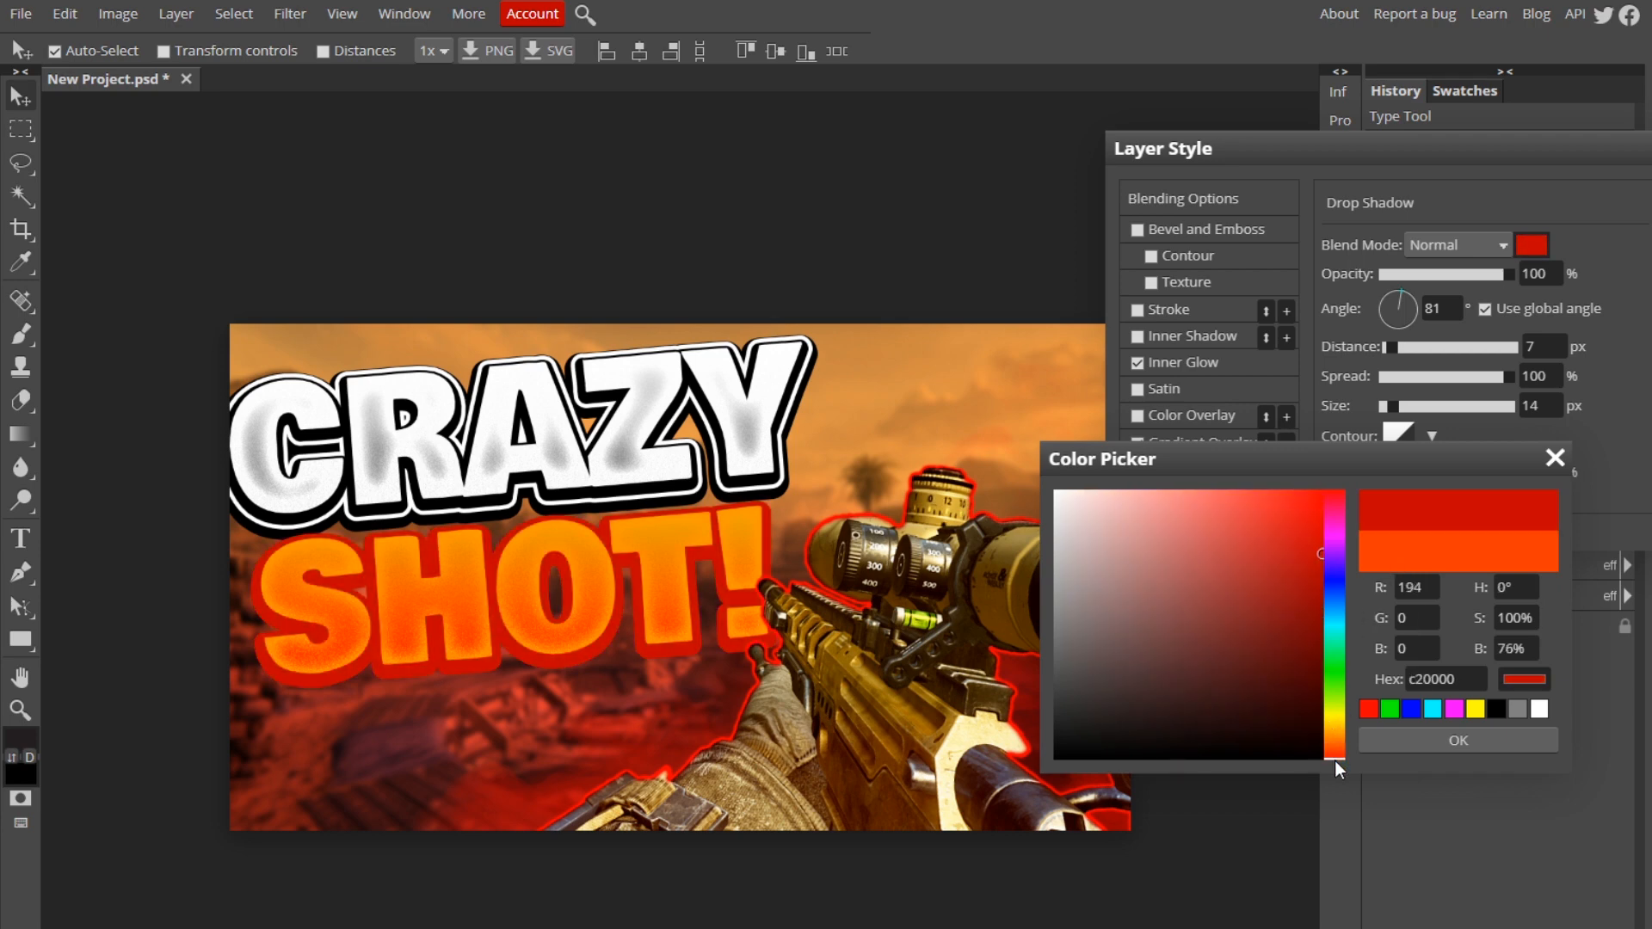
left_click(1429, 741)
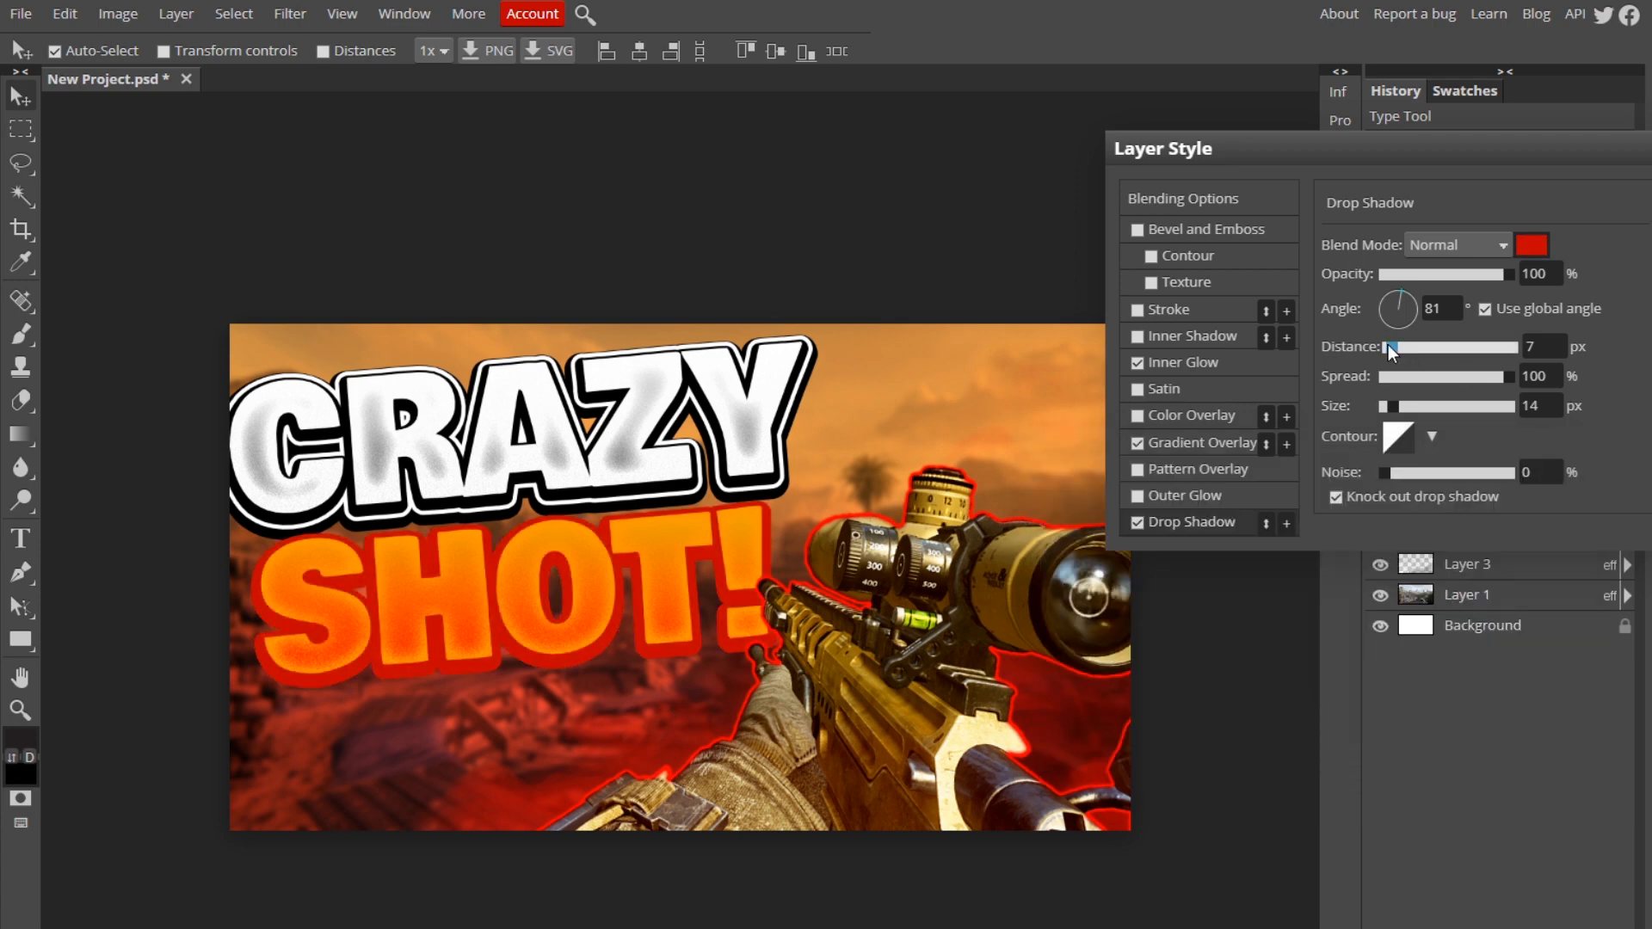
Step: Set the Drop Shadow on "SHOT!" to a 6 px distance and 95° angle, and try out a white outside Stroke
left_click_drag(1388, 345, 1397, 292)
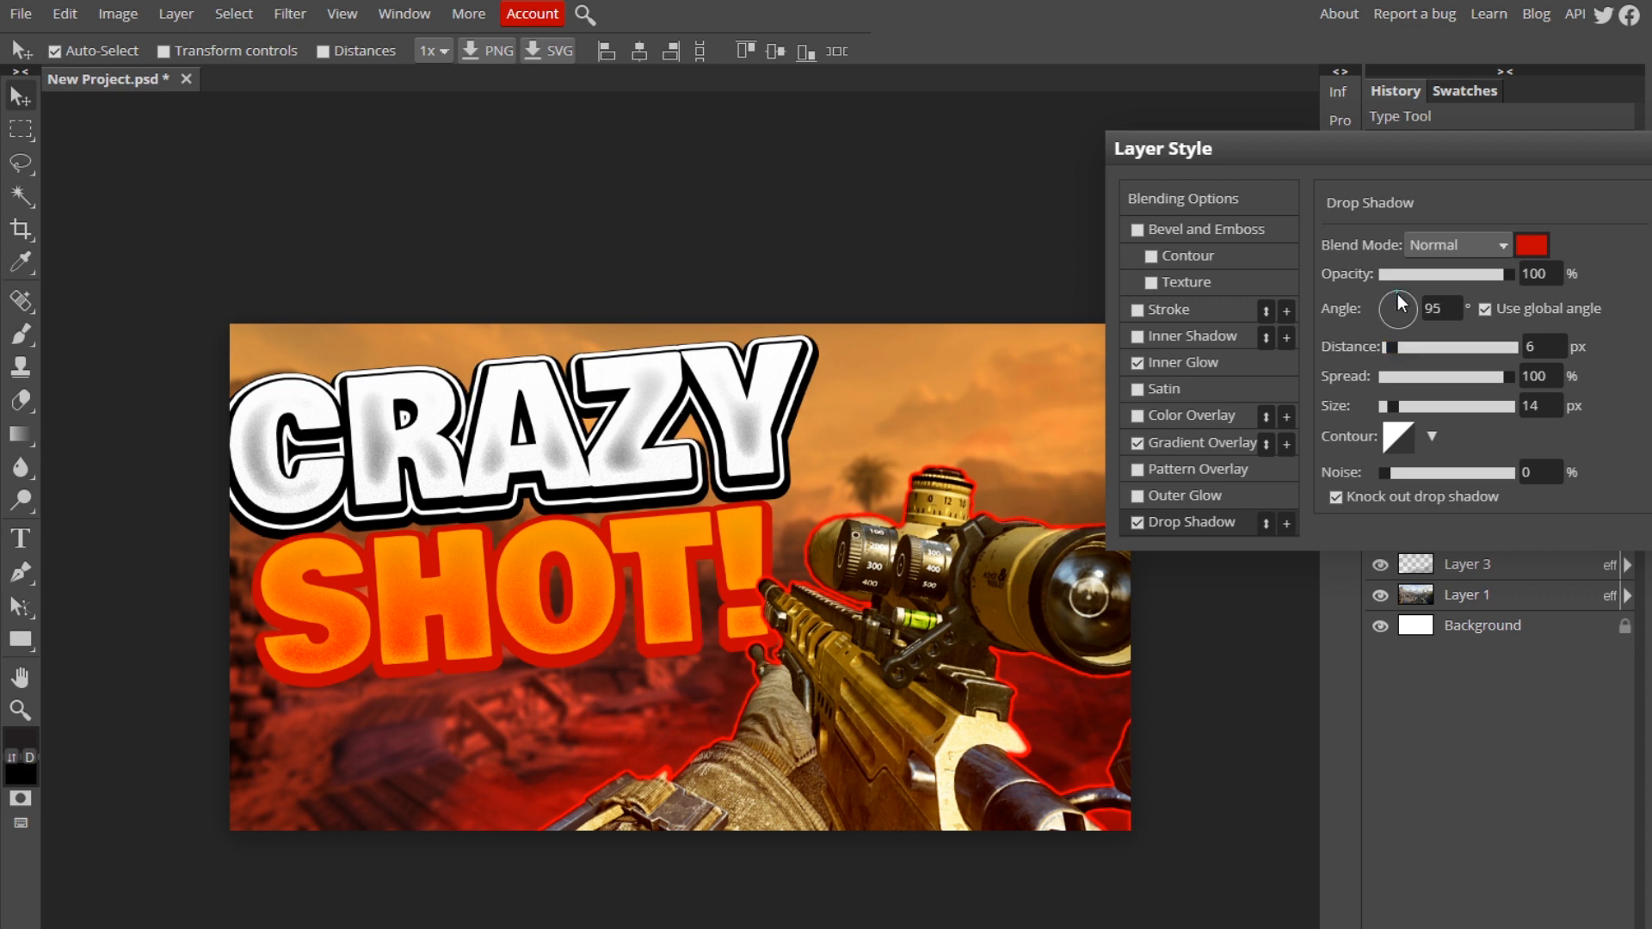
left_click(1146, 312)
left_click(1146, 312)
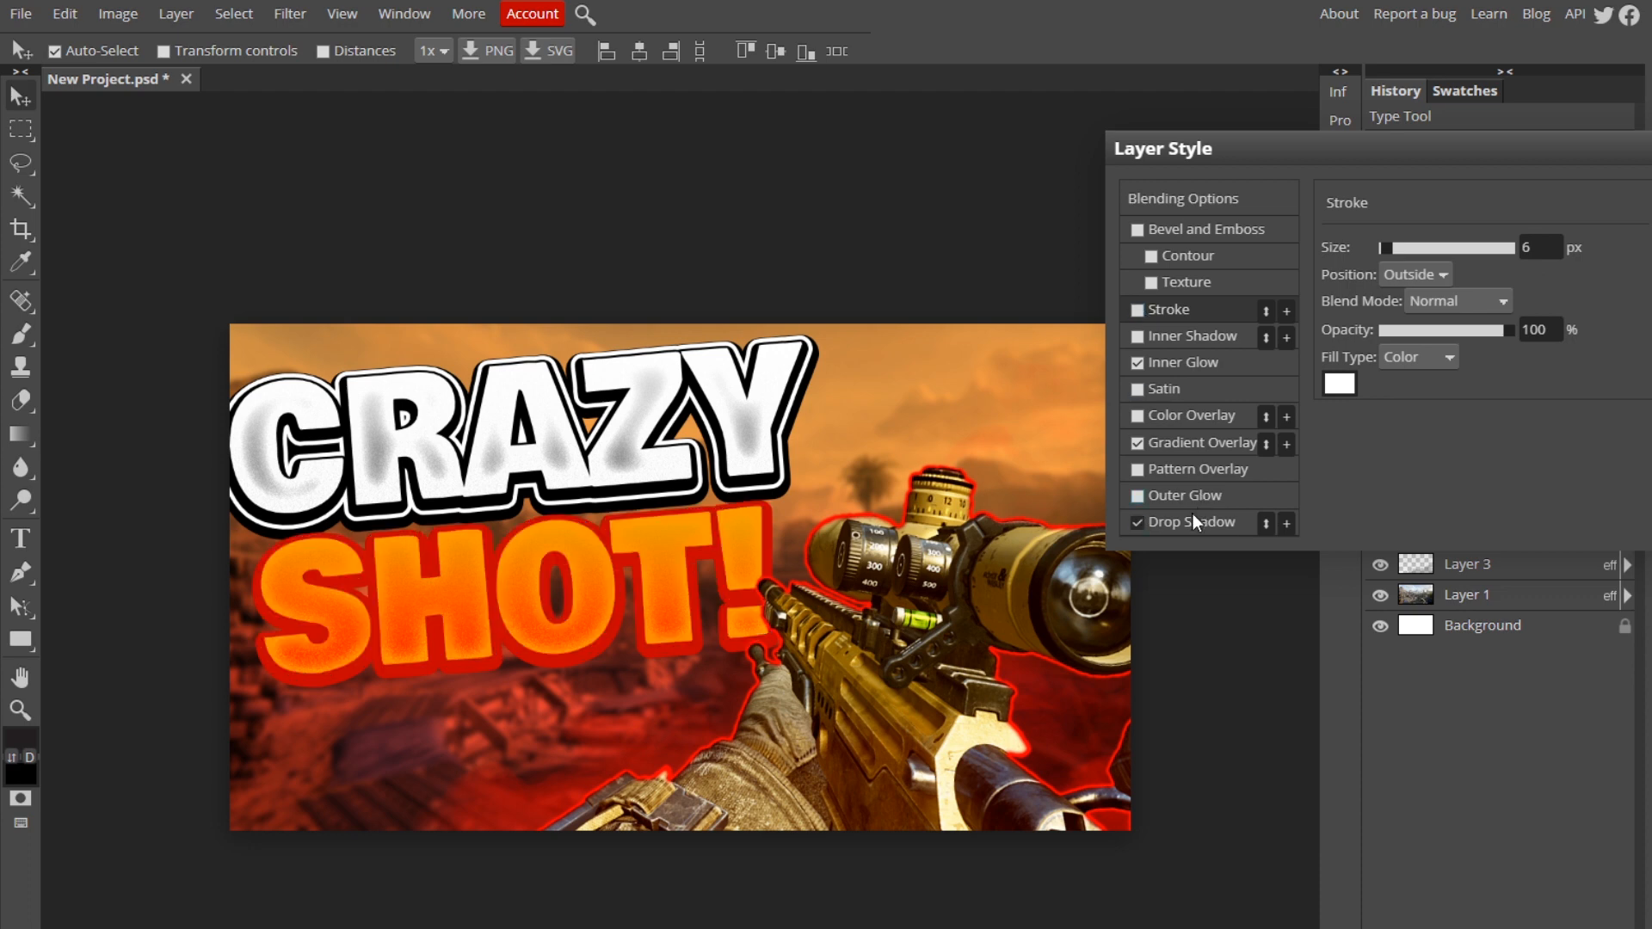
Step: Recolour the Drop Shadow on "SHOT!" to dark orange (c24a00)
left_click(1193, 516)
left_click(1528, 248)
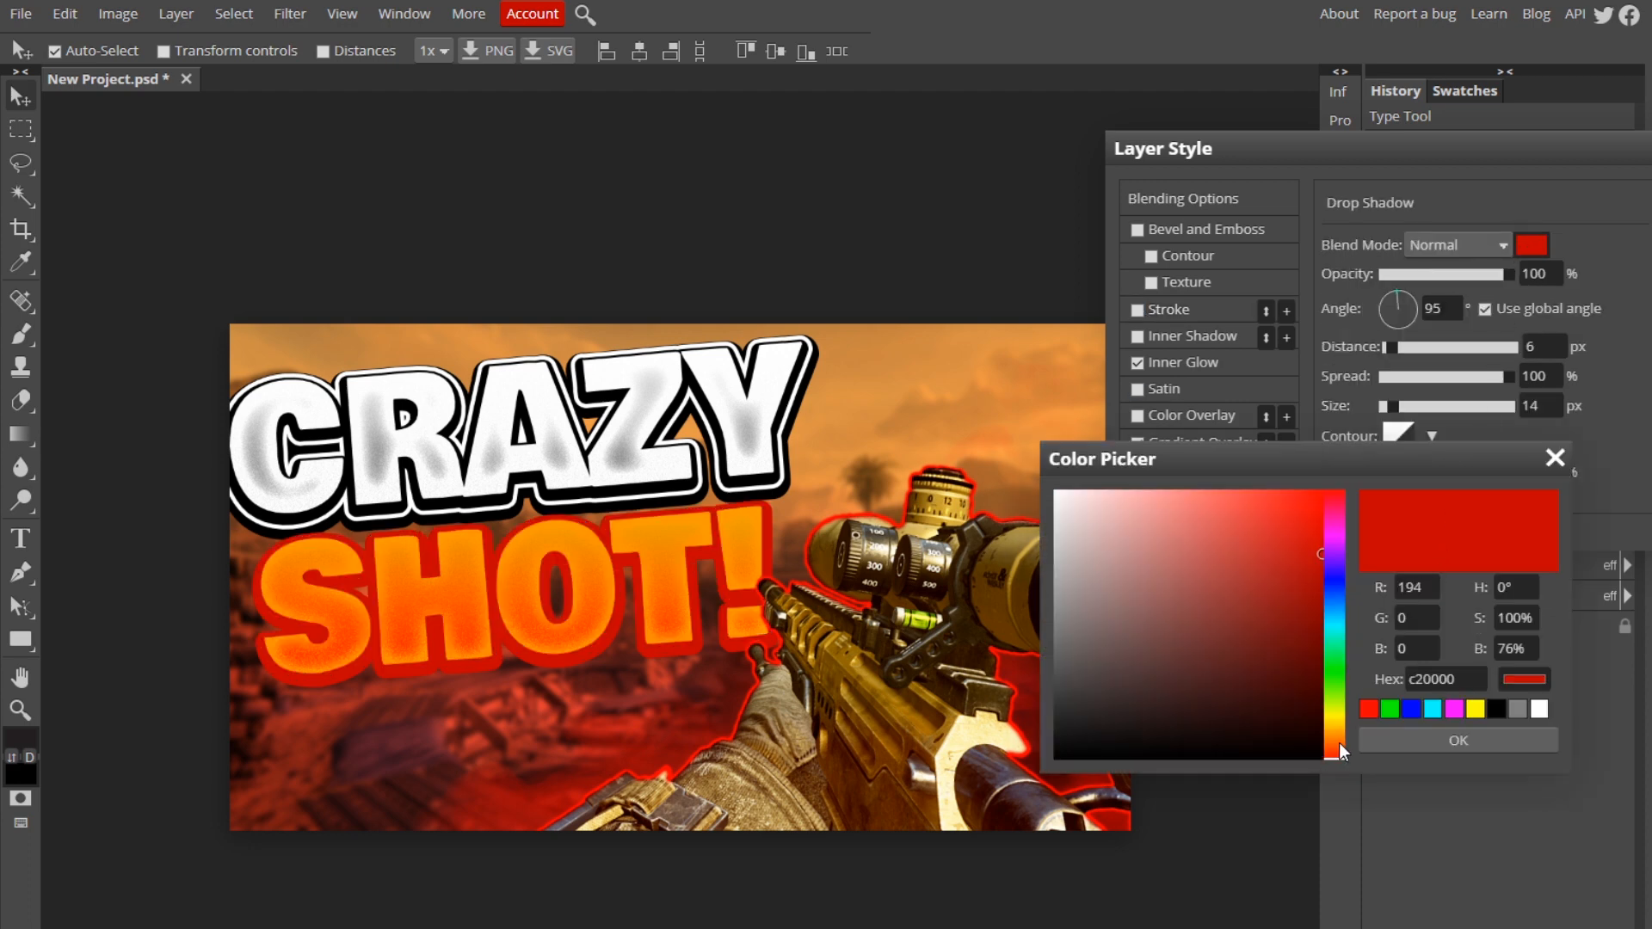
mouse_move(1339, 743)
left_mouse_down()
mouse_move(1339, 725)
mouse_move(1335, 743)
left_mouse_up()
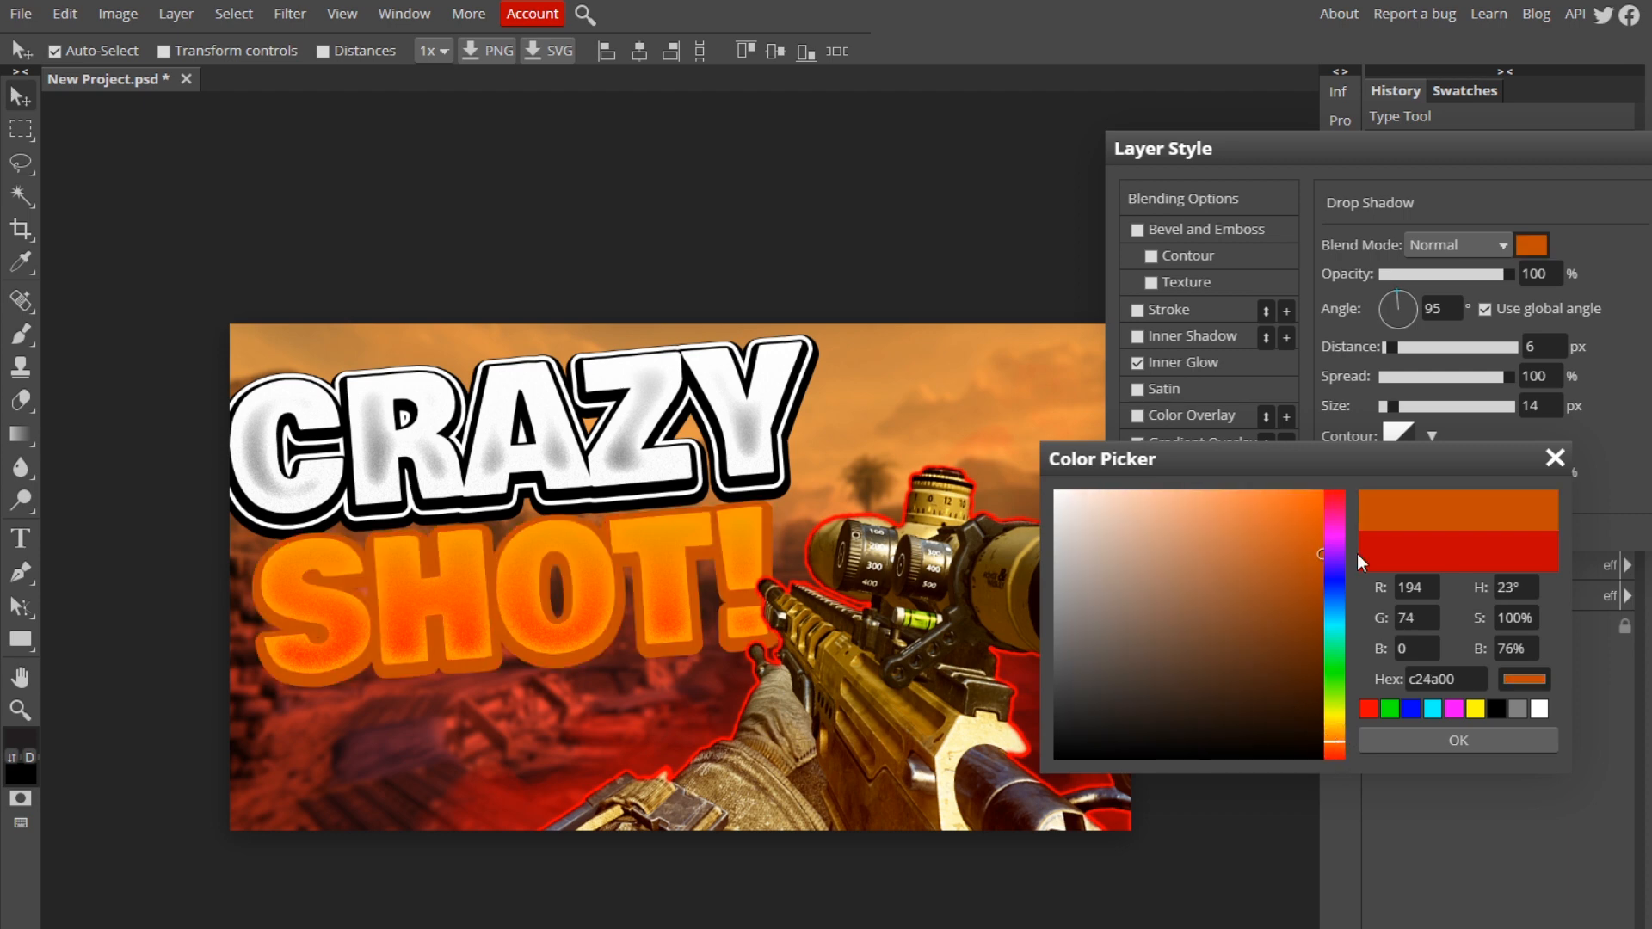
left_click(1459, 741)
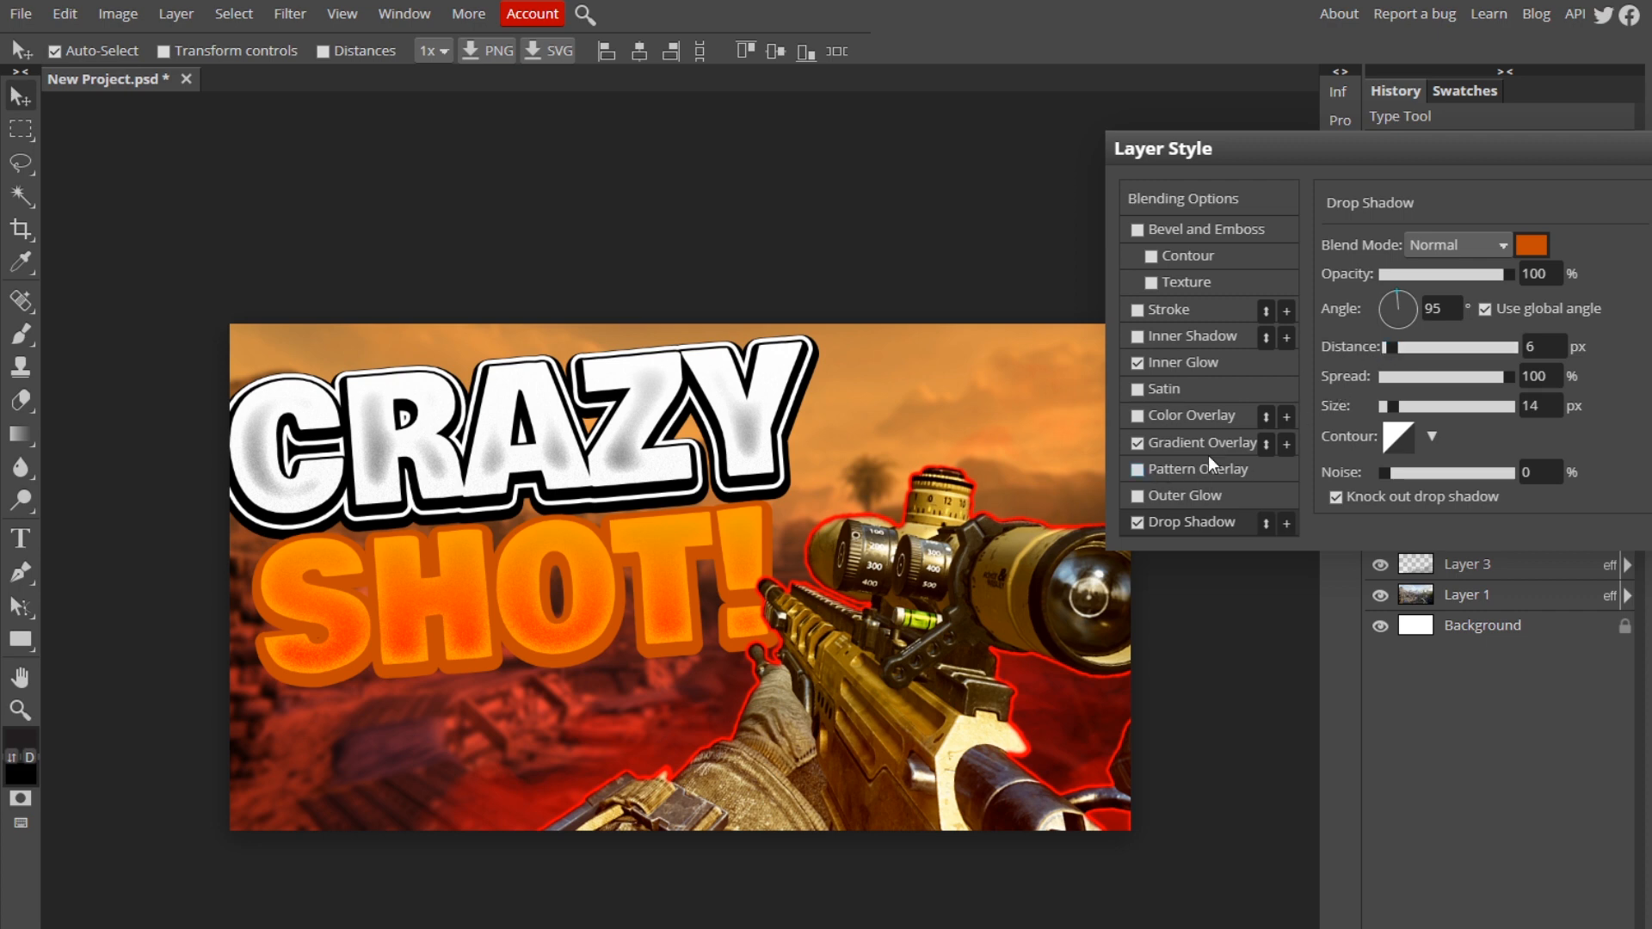
Step: Set the Drop Shadow on "SHOT!" to a size of 7 px and an angle of 71°, and apply the layer styles
left_click_drag(1391, 405, 1389, 409)
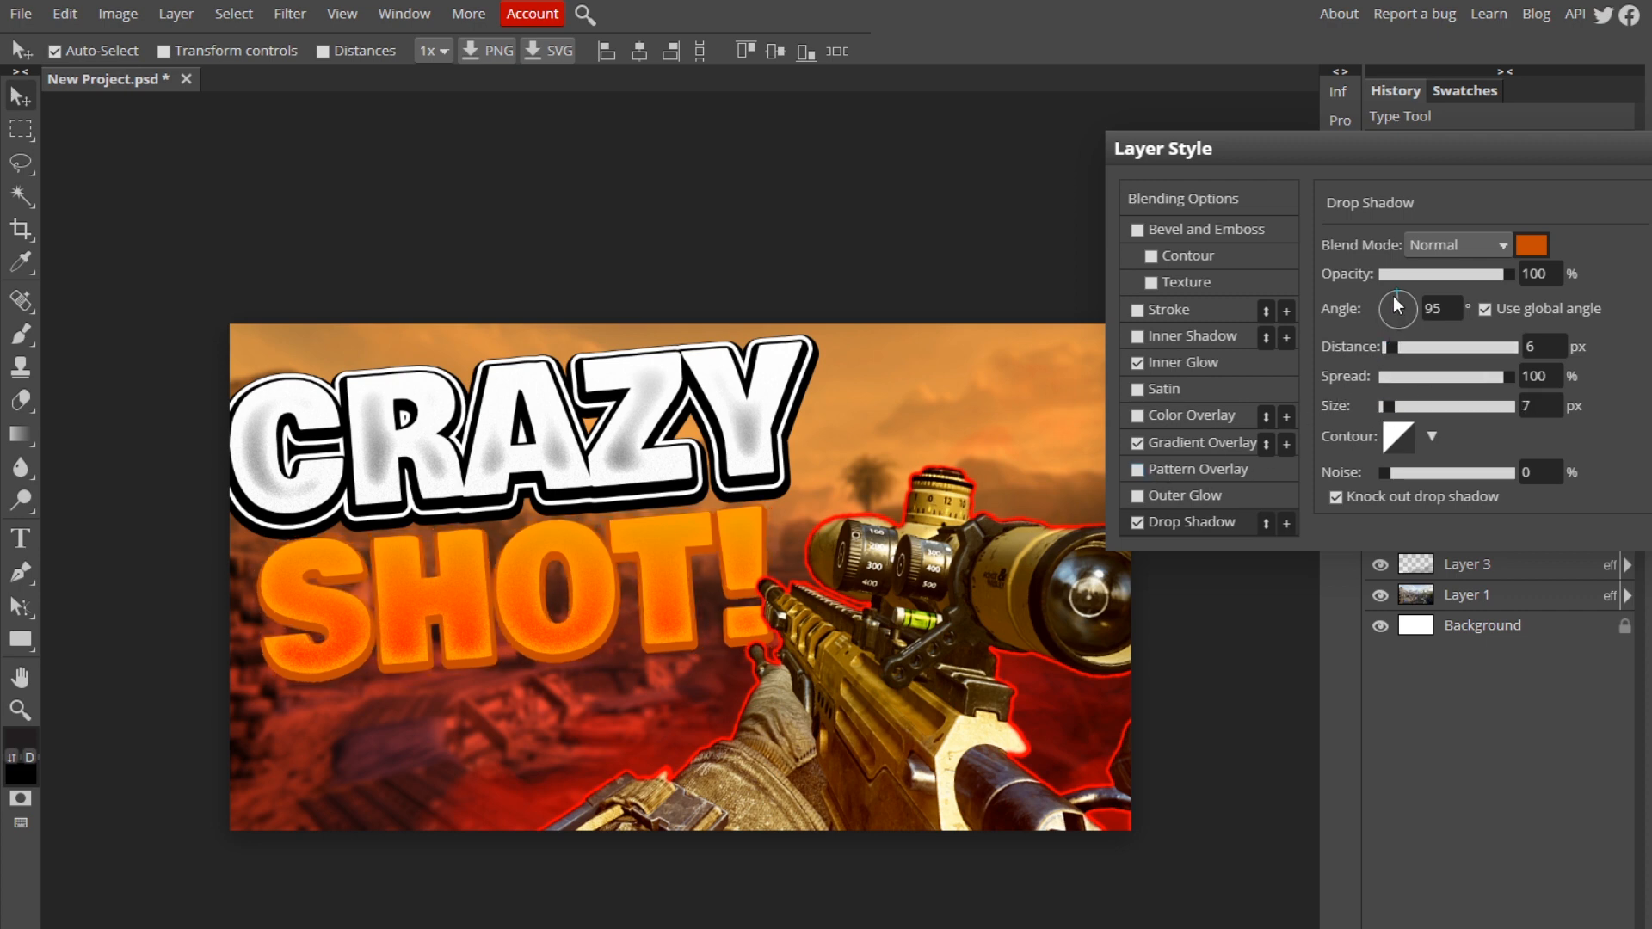
left_click_drag(1394, 296, 1403, 282)
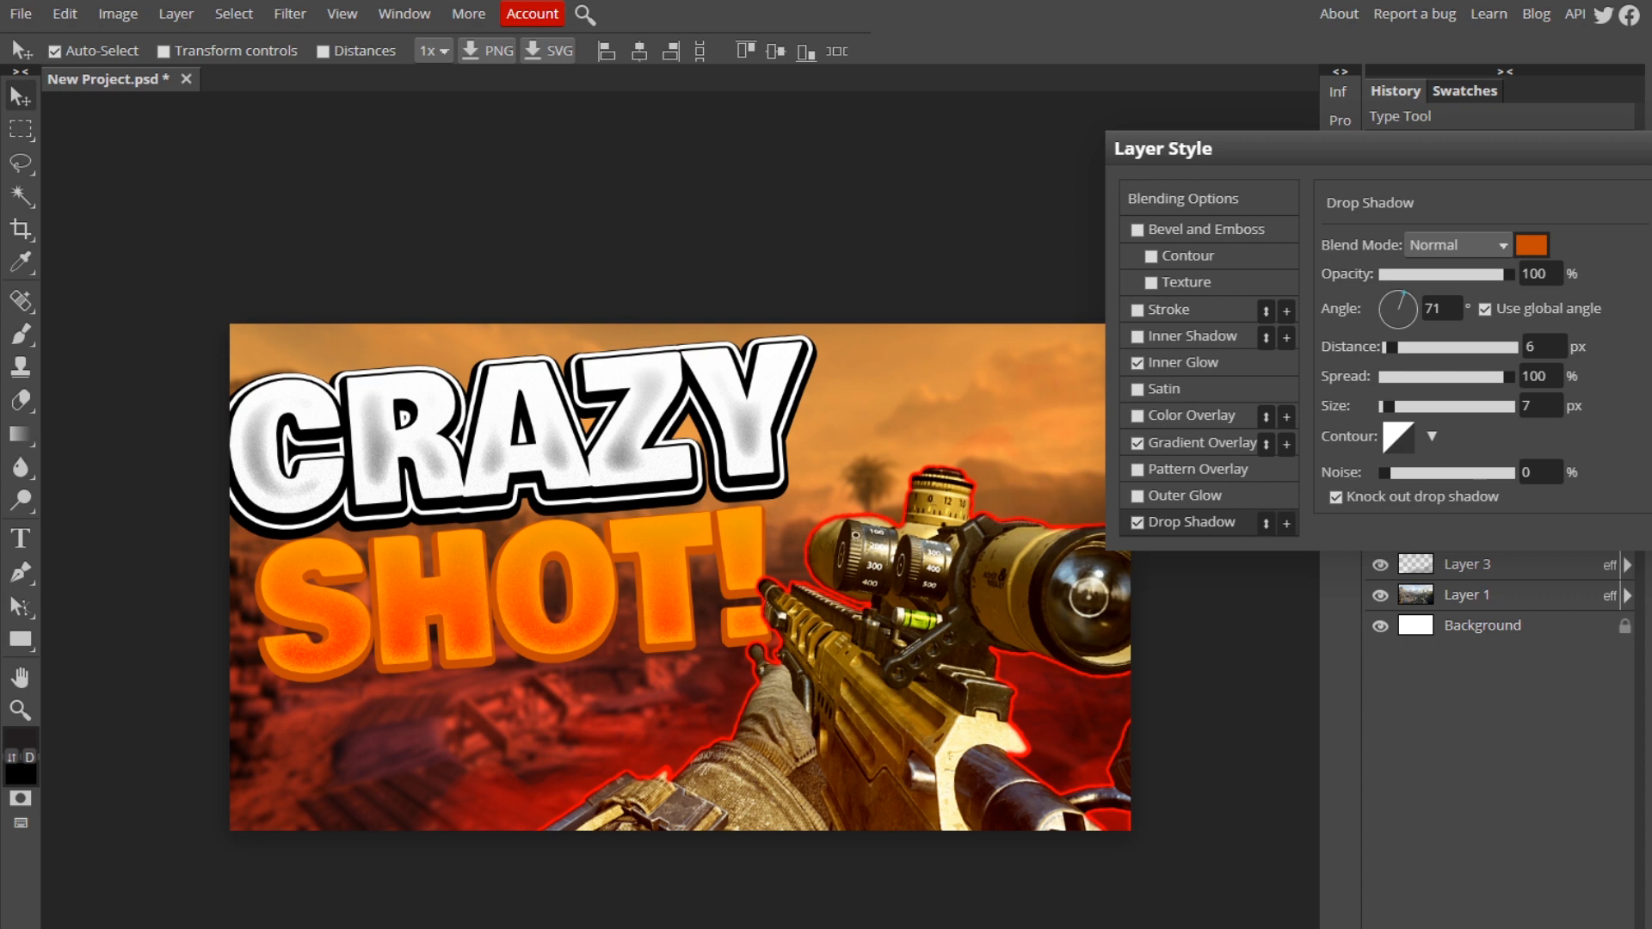
key("Return")
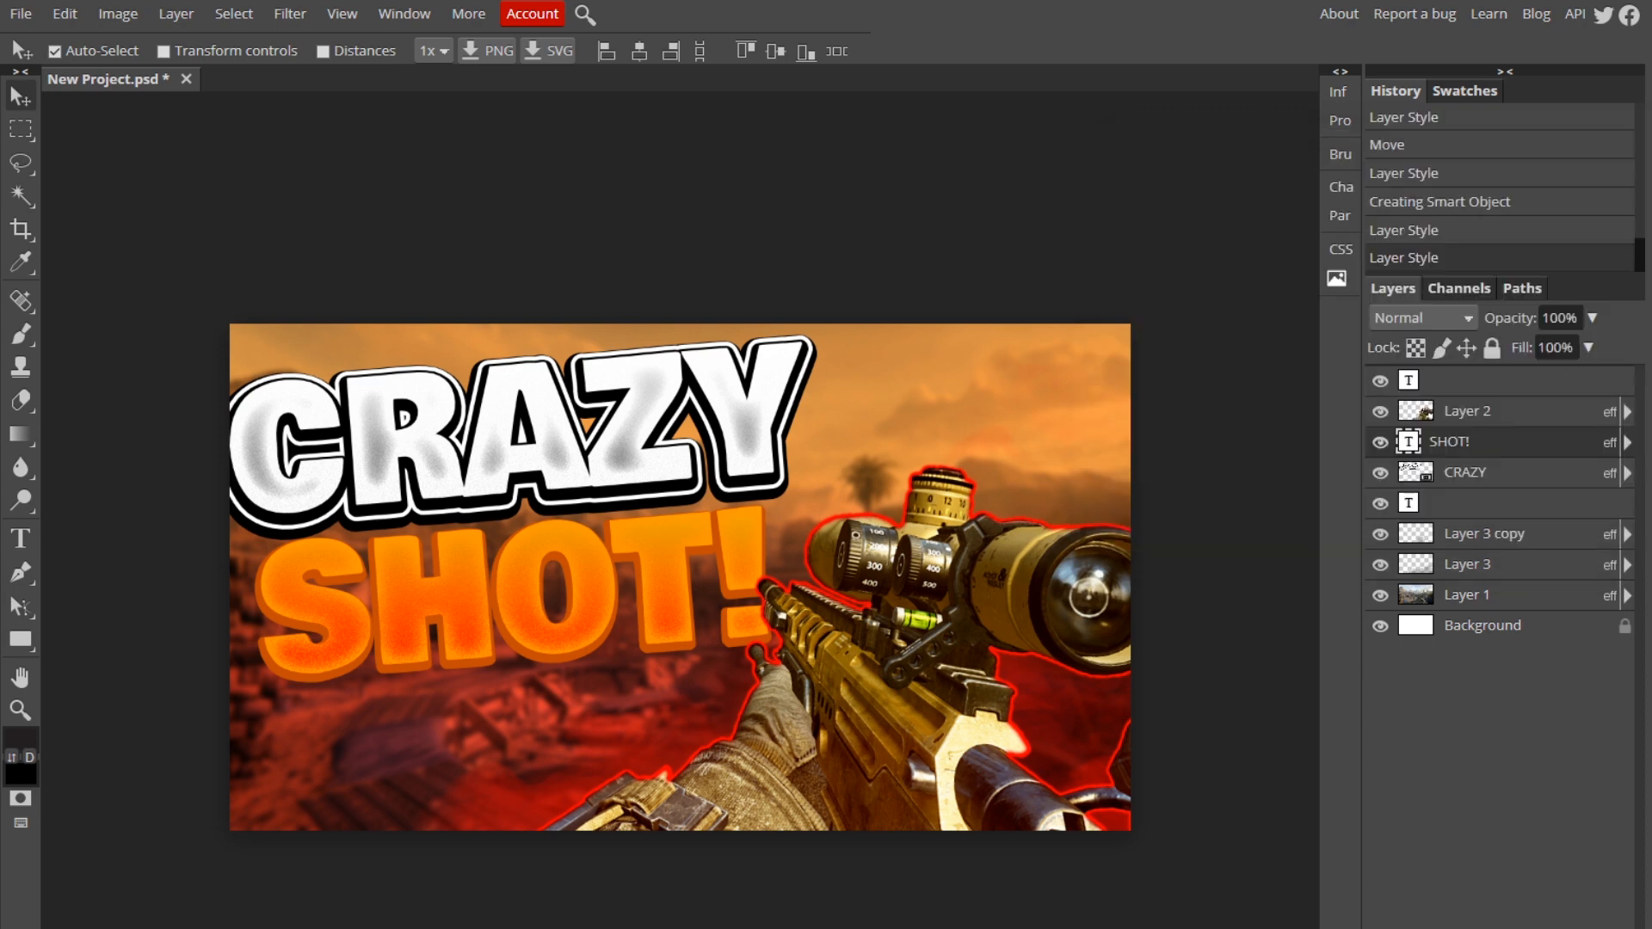
Step: Convert the "SHOT!" text layer to a smart object and add a Drop Shadow and an 8 px white outside Stroke
right_click(1494, 443)
left_click(1395, 633)
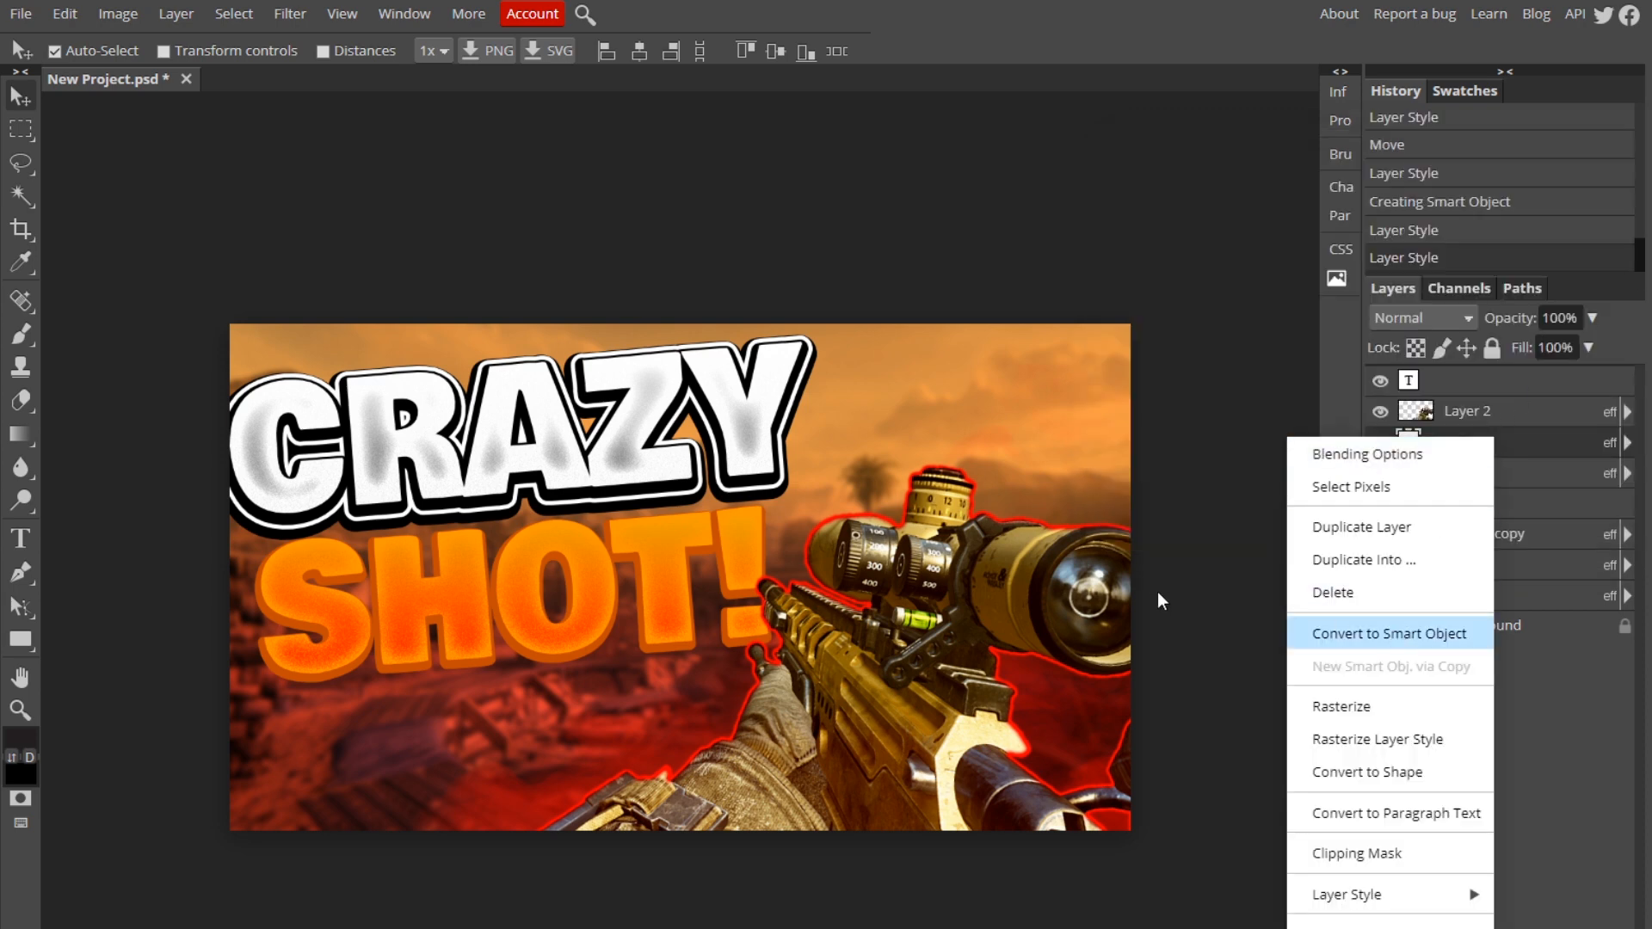
double_click(1590, 444)
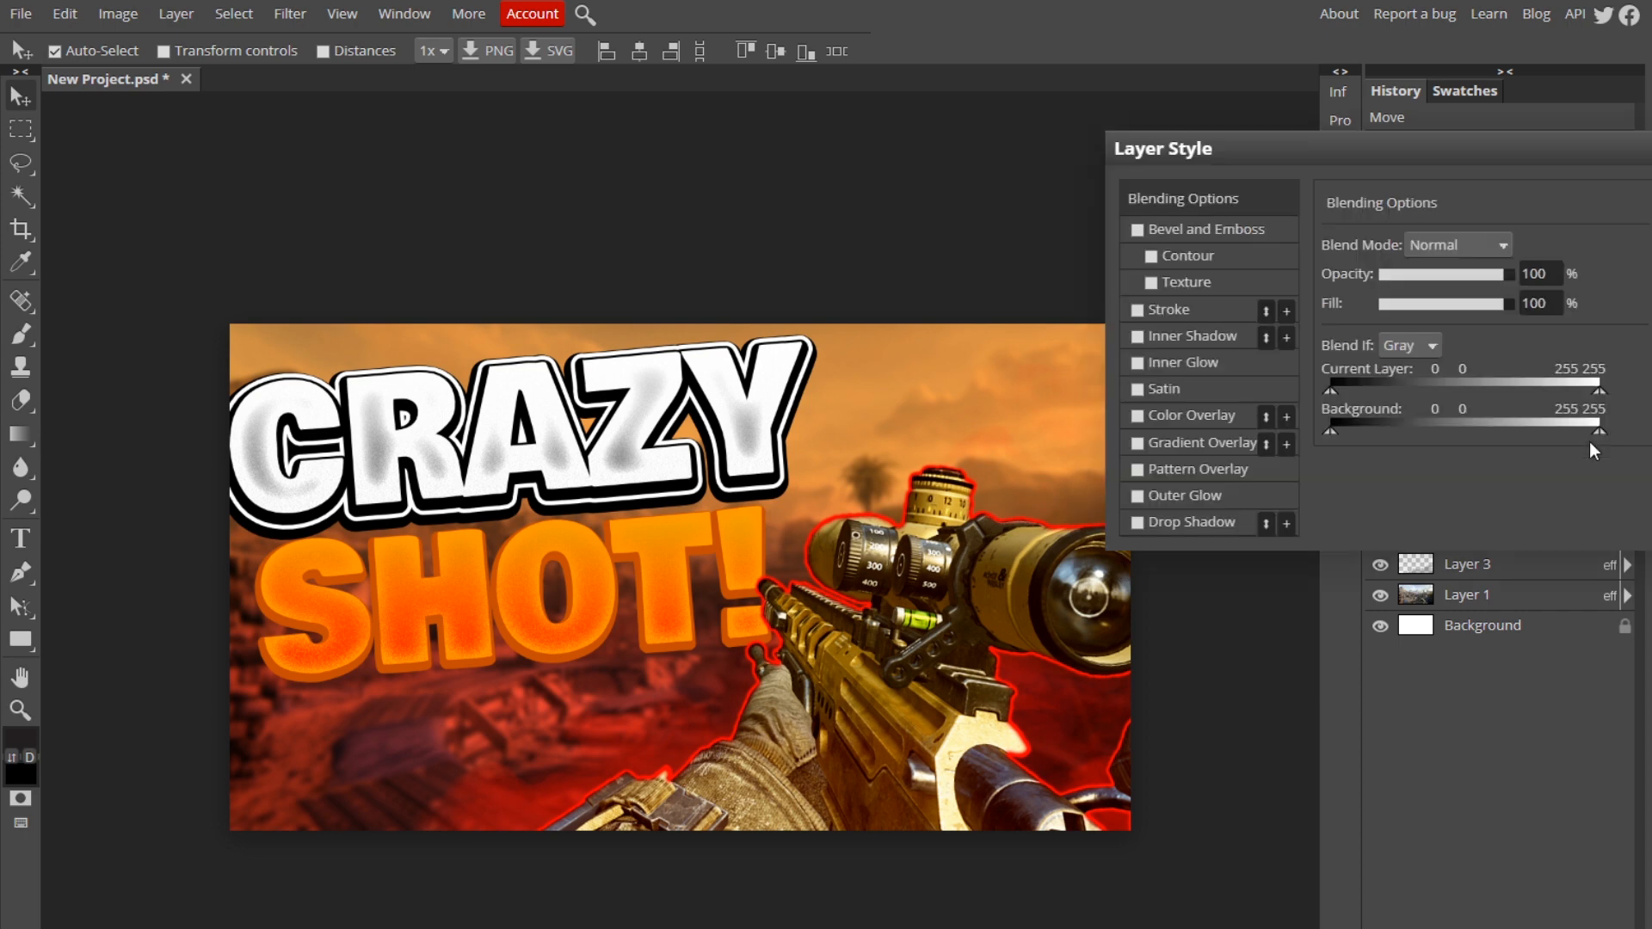
left_click(1137, 523)
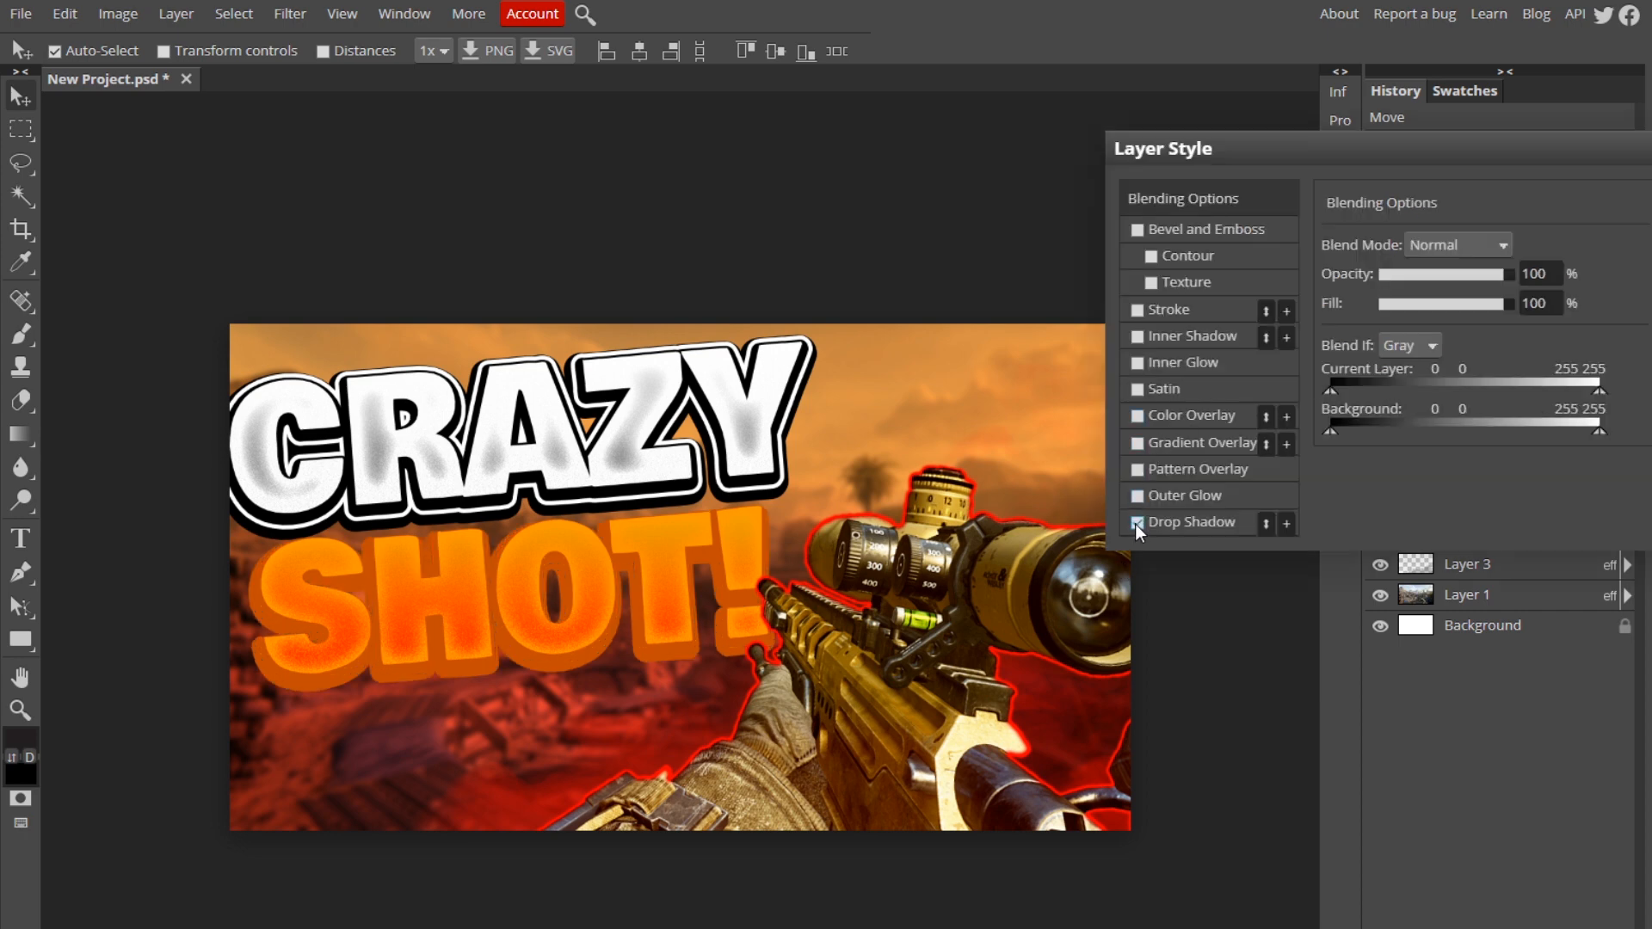
left_click(1138, 310)
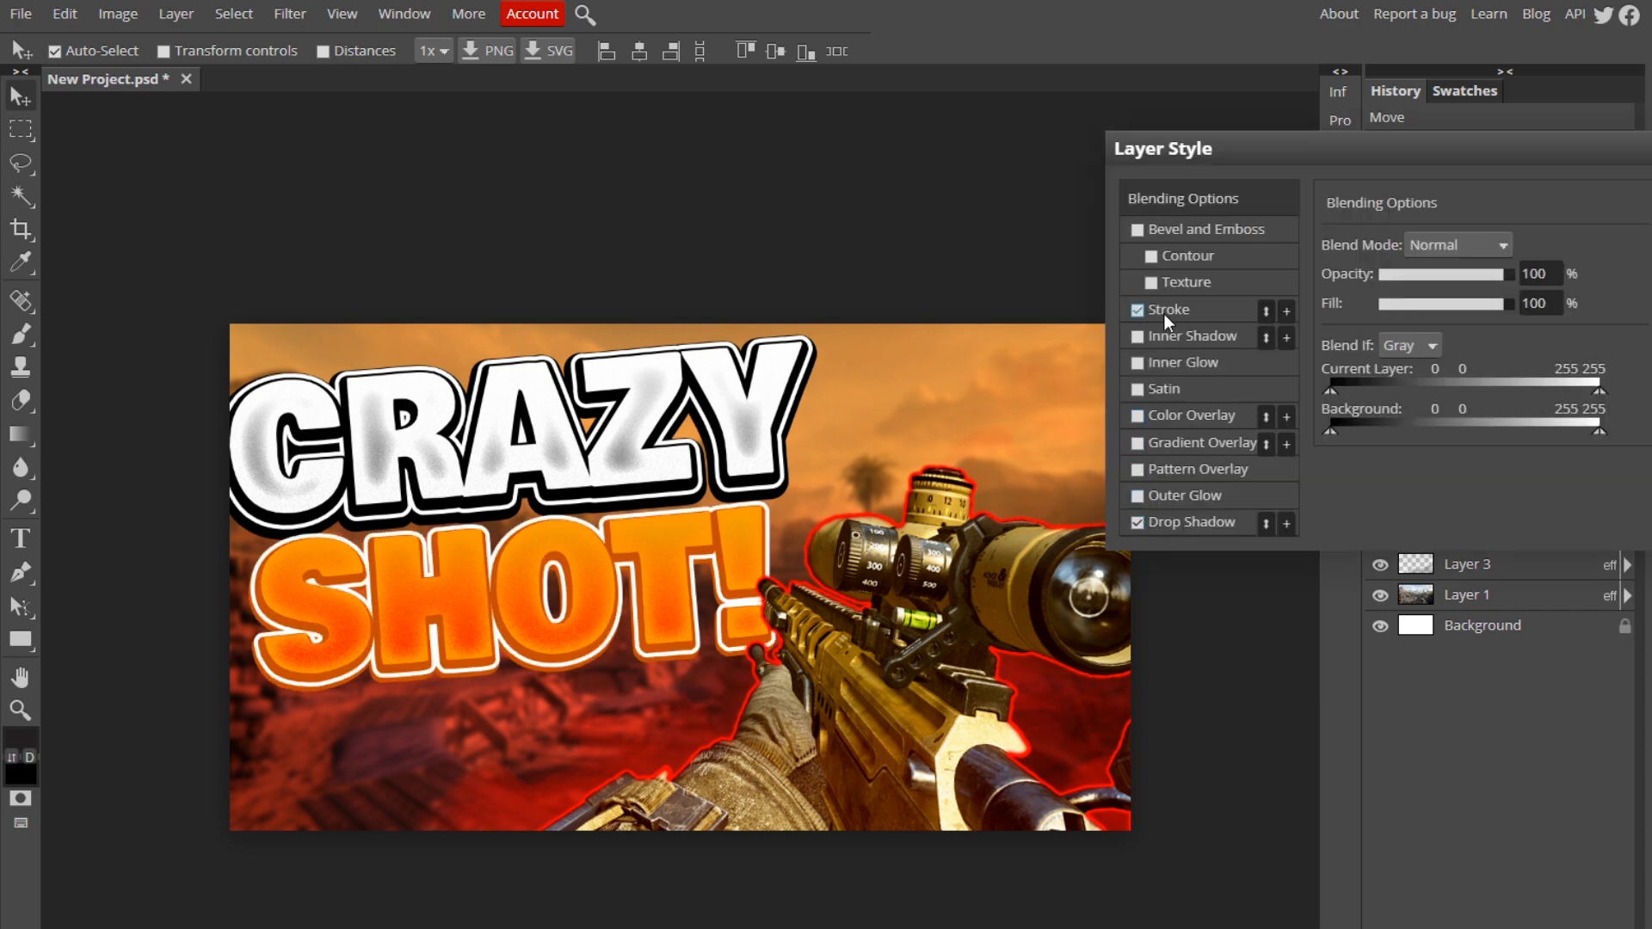
left_click(1167, 311)
left_click_drag(1393, 252, 1389, 250)
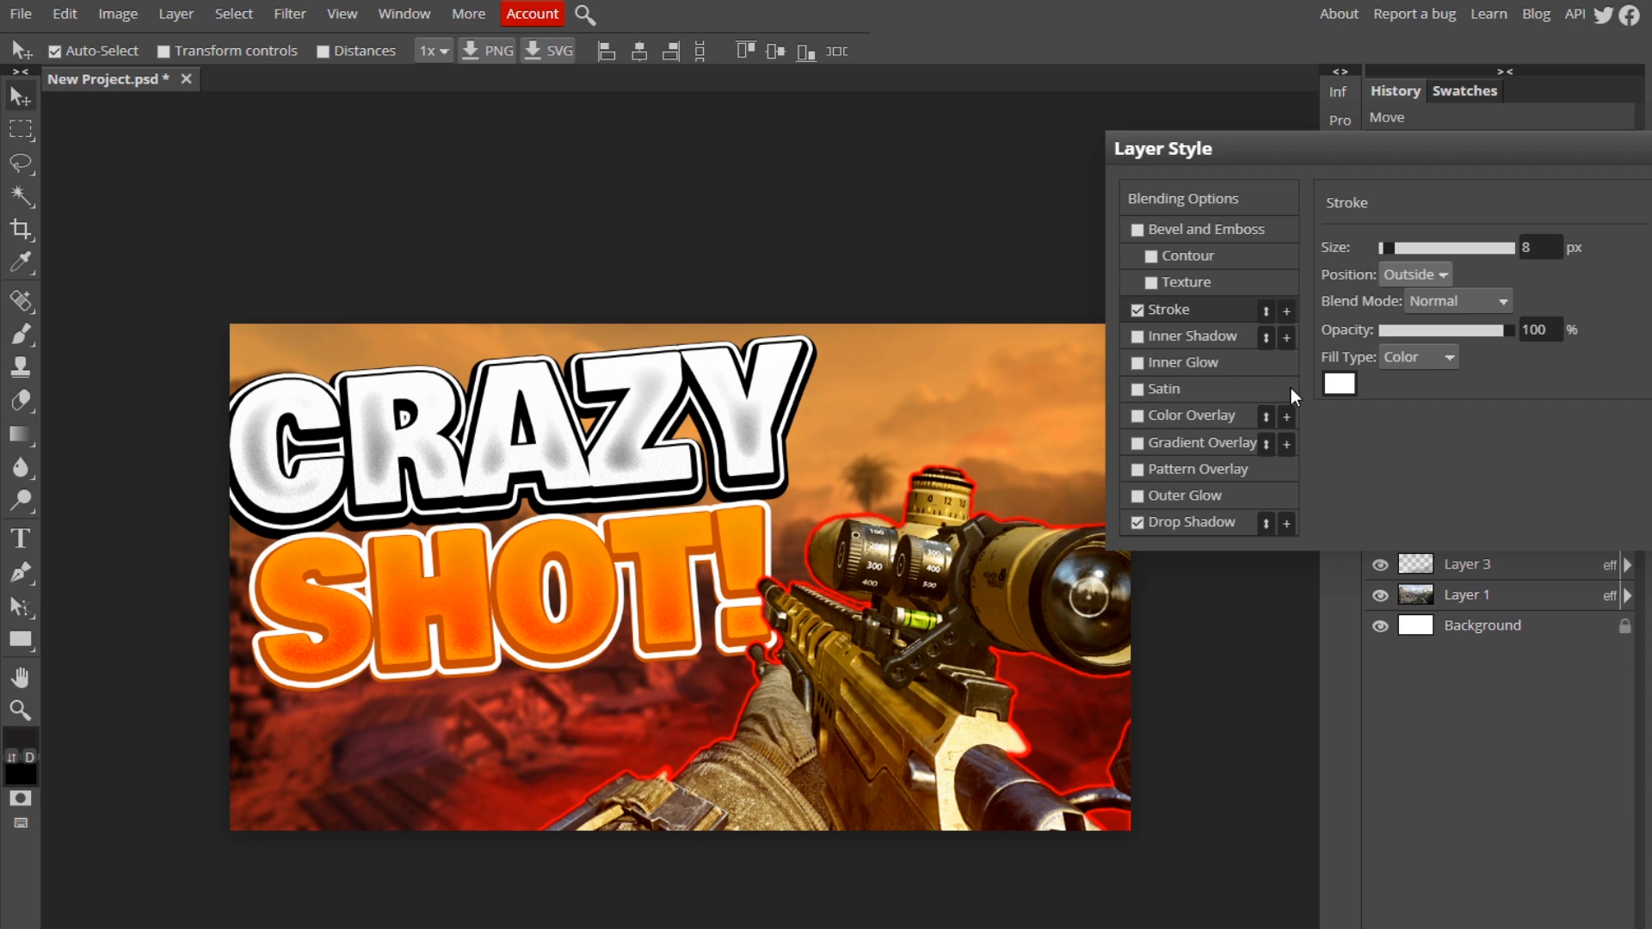
Step: Increase the Drop Shadow distance on "SHOT!", set its size to 5 px, and apply the layer styles
left_click(1177, 525)
left_click_drag(1393, 344, 1399, 343)
left_click_drag(1388, 406, 1391, 407)
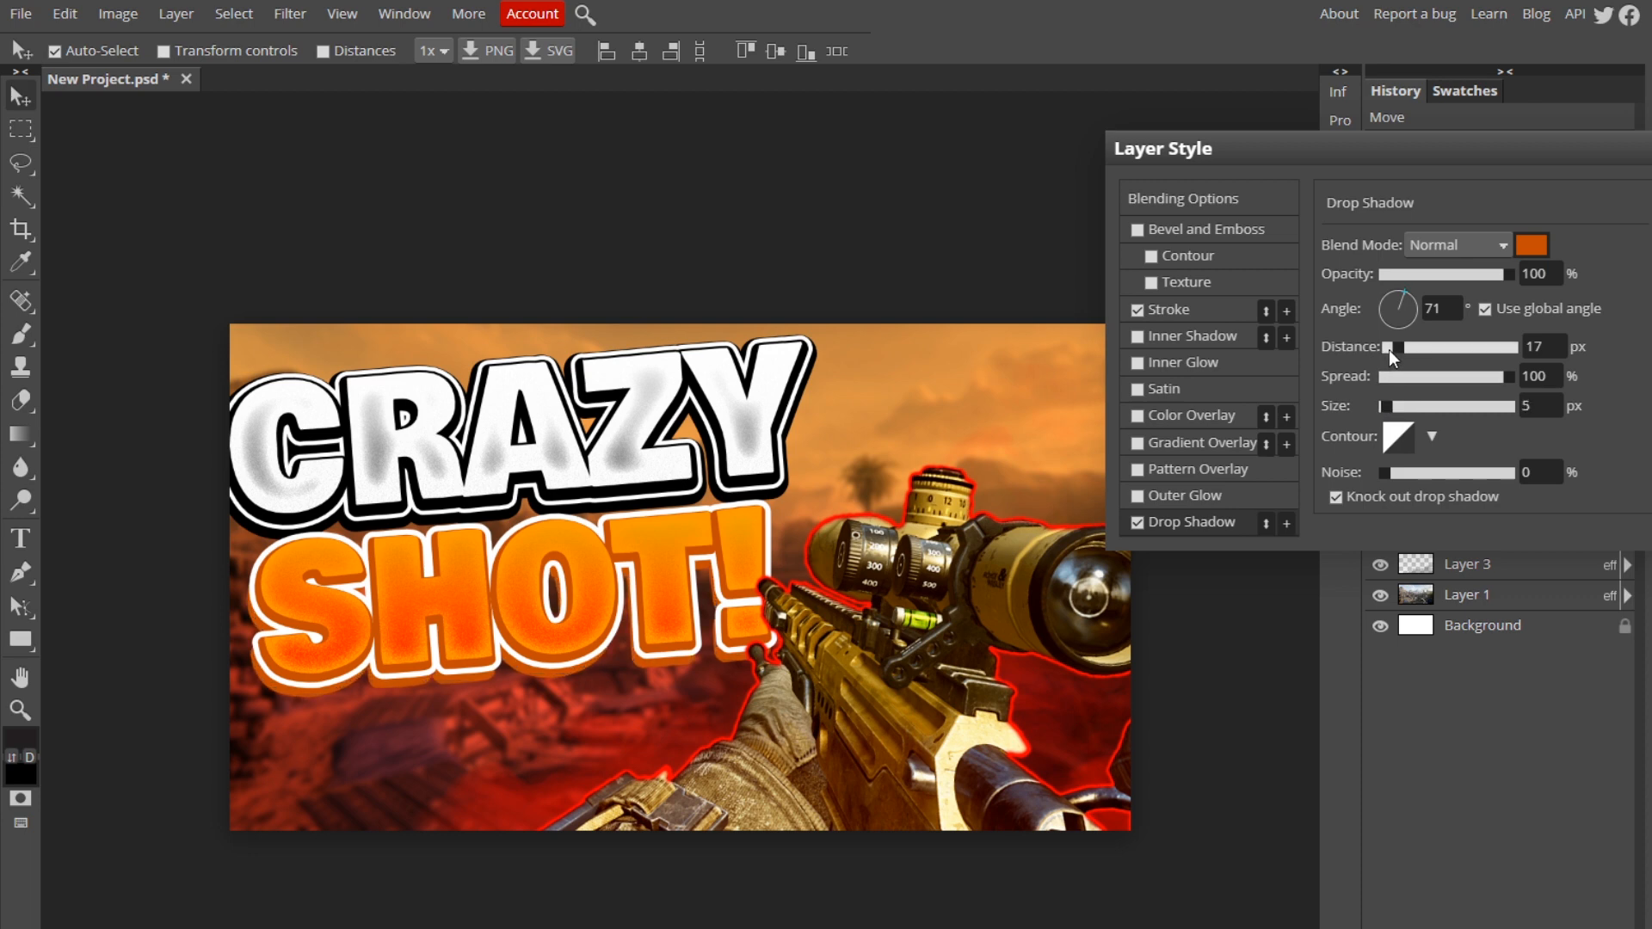
left_click_drag(1392, 348, 1398, 349)
key("Return")
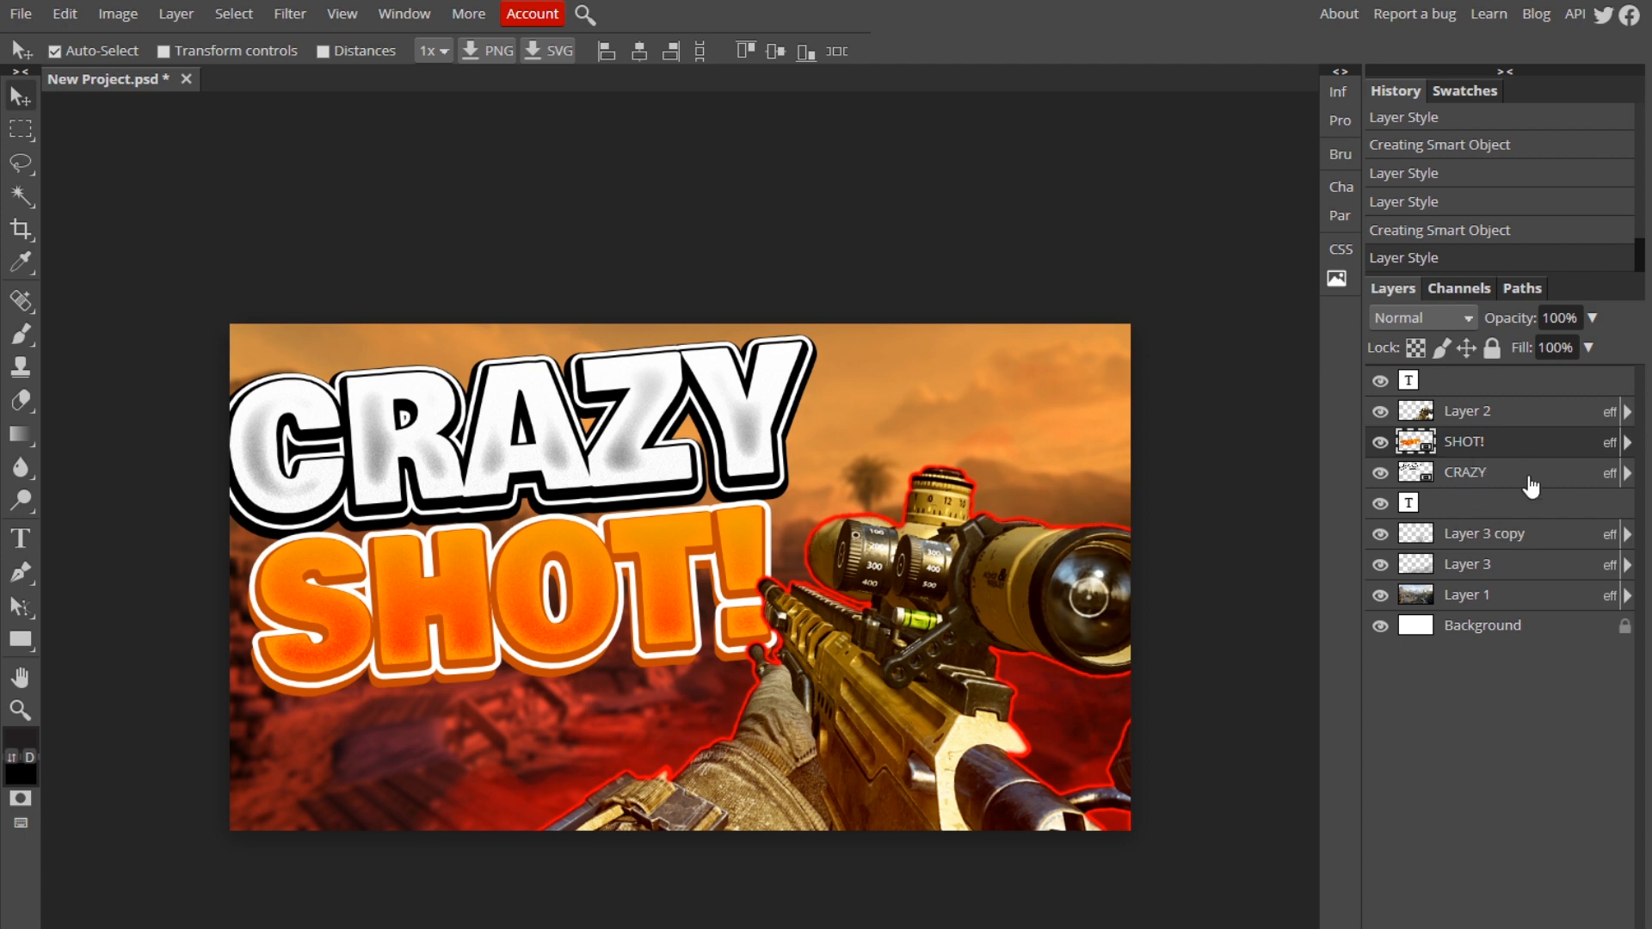
Step: Recolour the Color Overlay on Layer 3 to orange (ff6d00) and apply it
double_click(1528, 568)
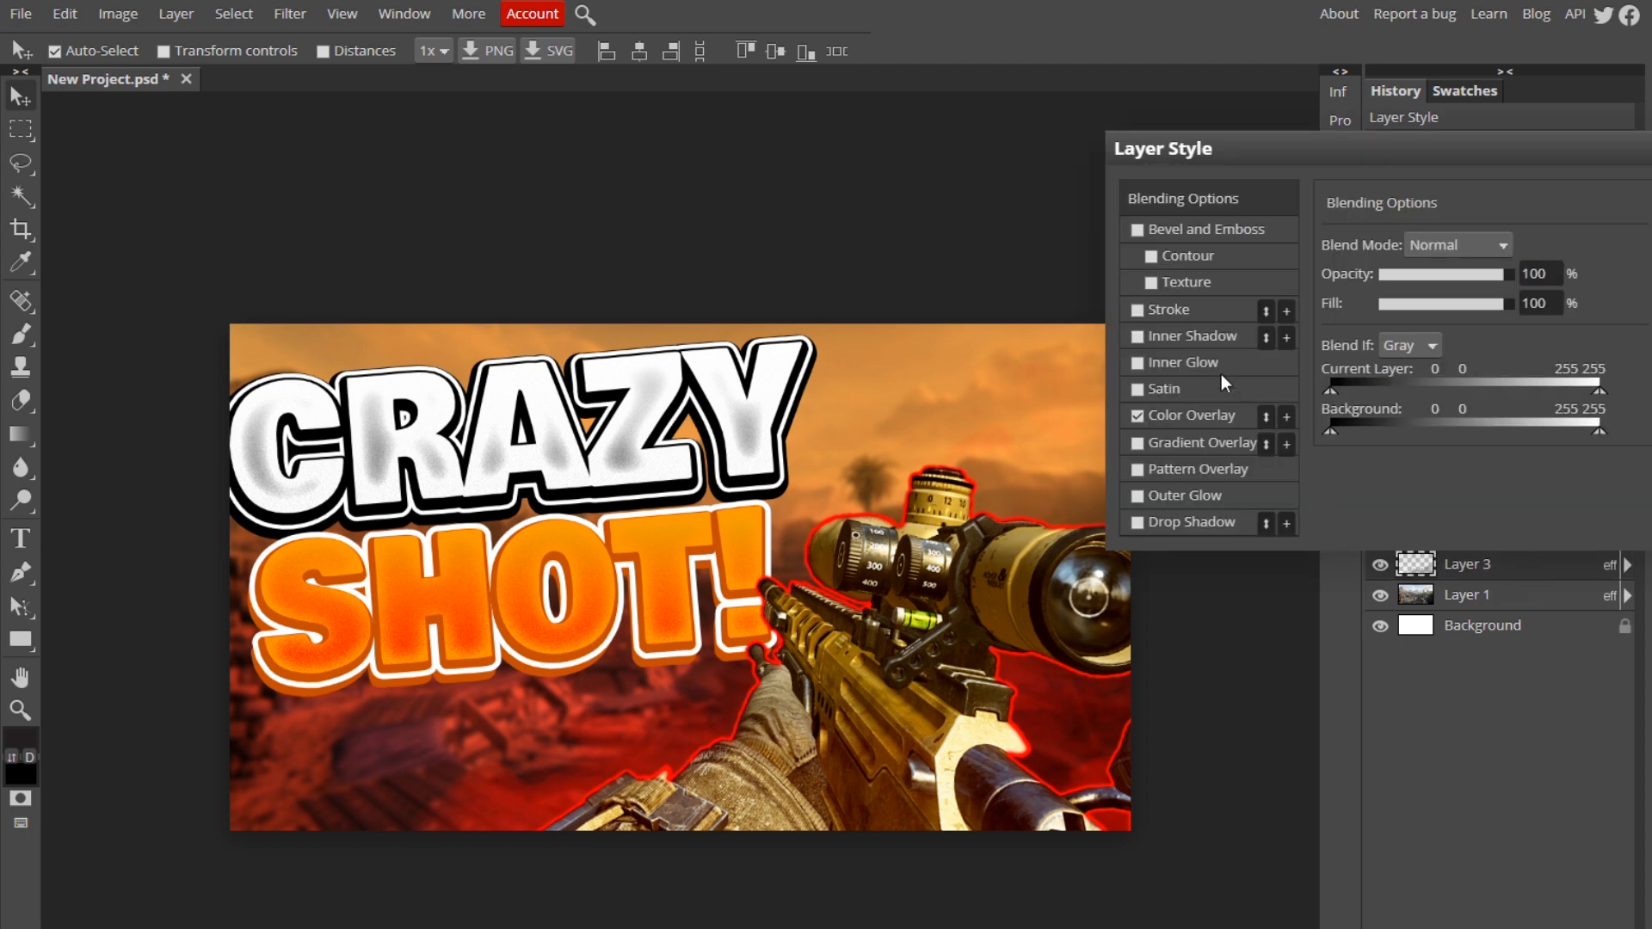
left_click(1170, 415)
left_click(1597, 275)
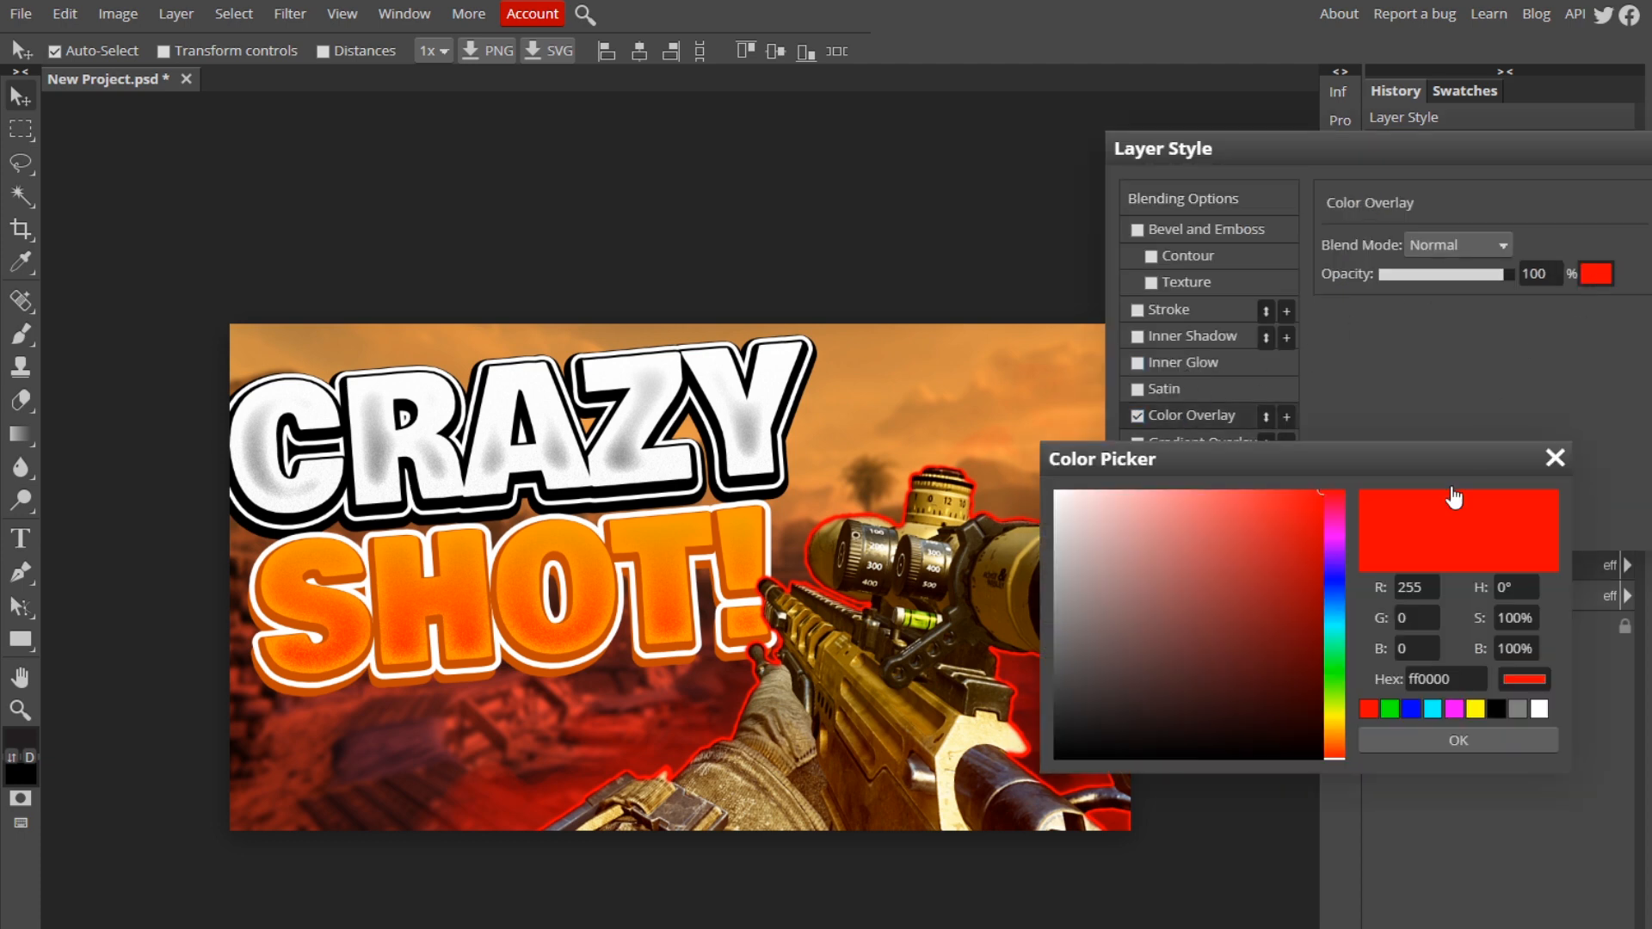
left_click(1334, 738)
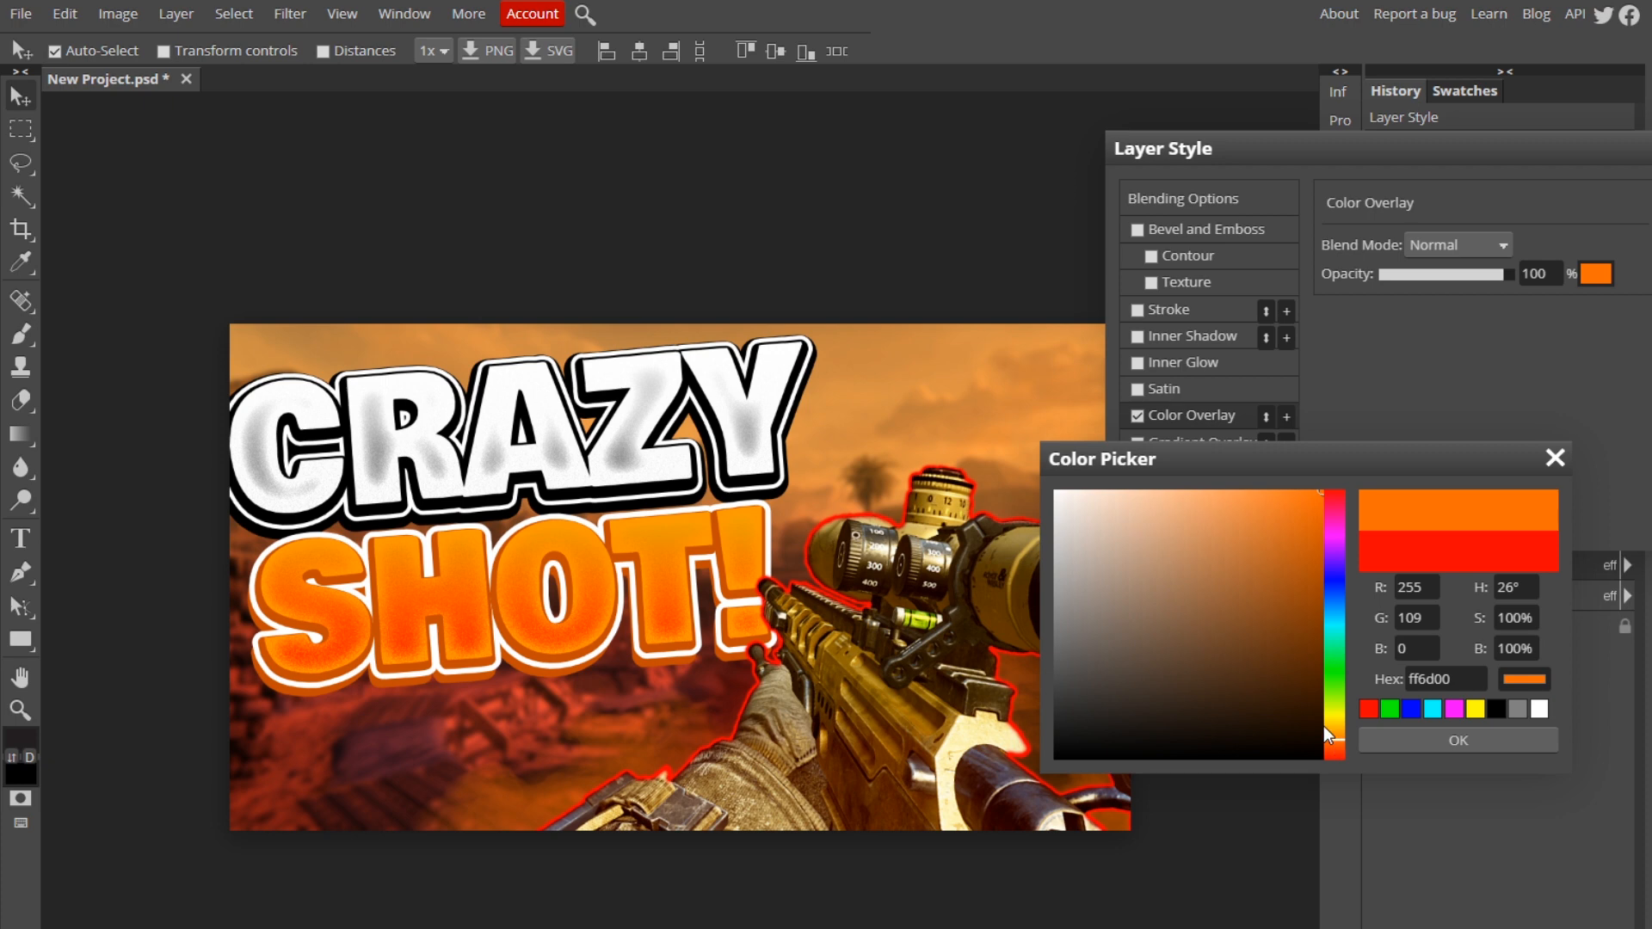
left_click(1446, 737)
key("Return")
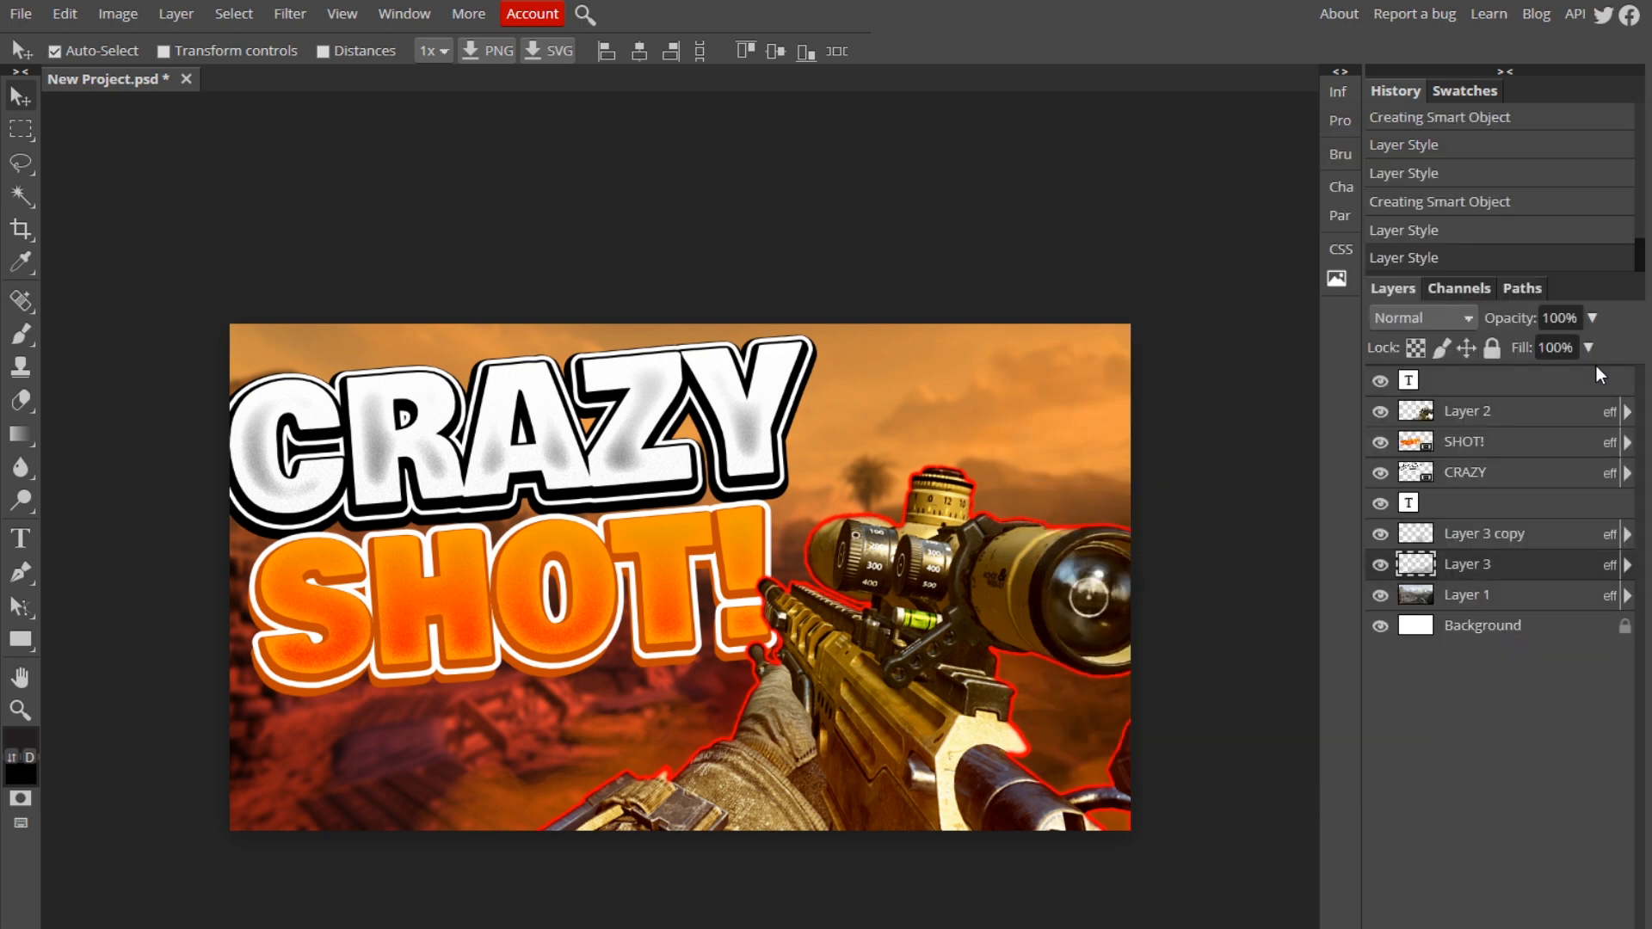
Step: Recolour the red Color Overlay on Layer 3 copy to orange and apply it
double_click(1501, 595)
left_click(1192, 416)
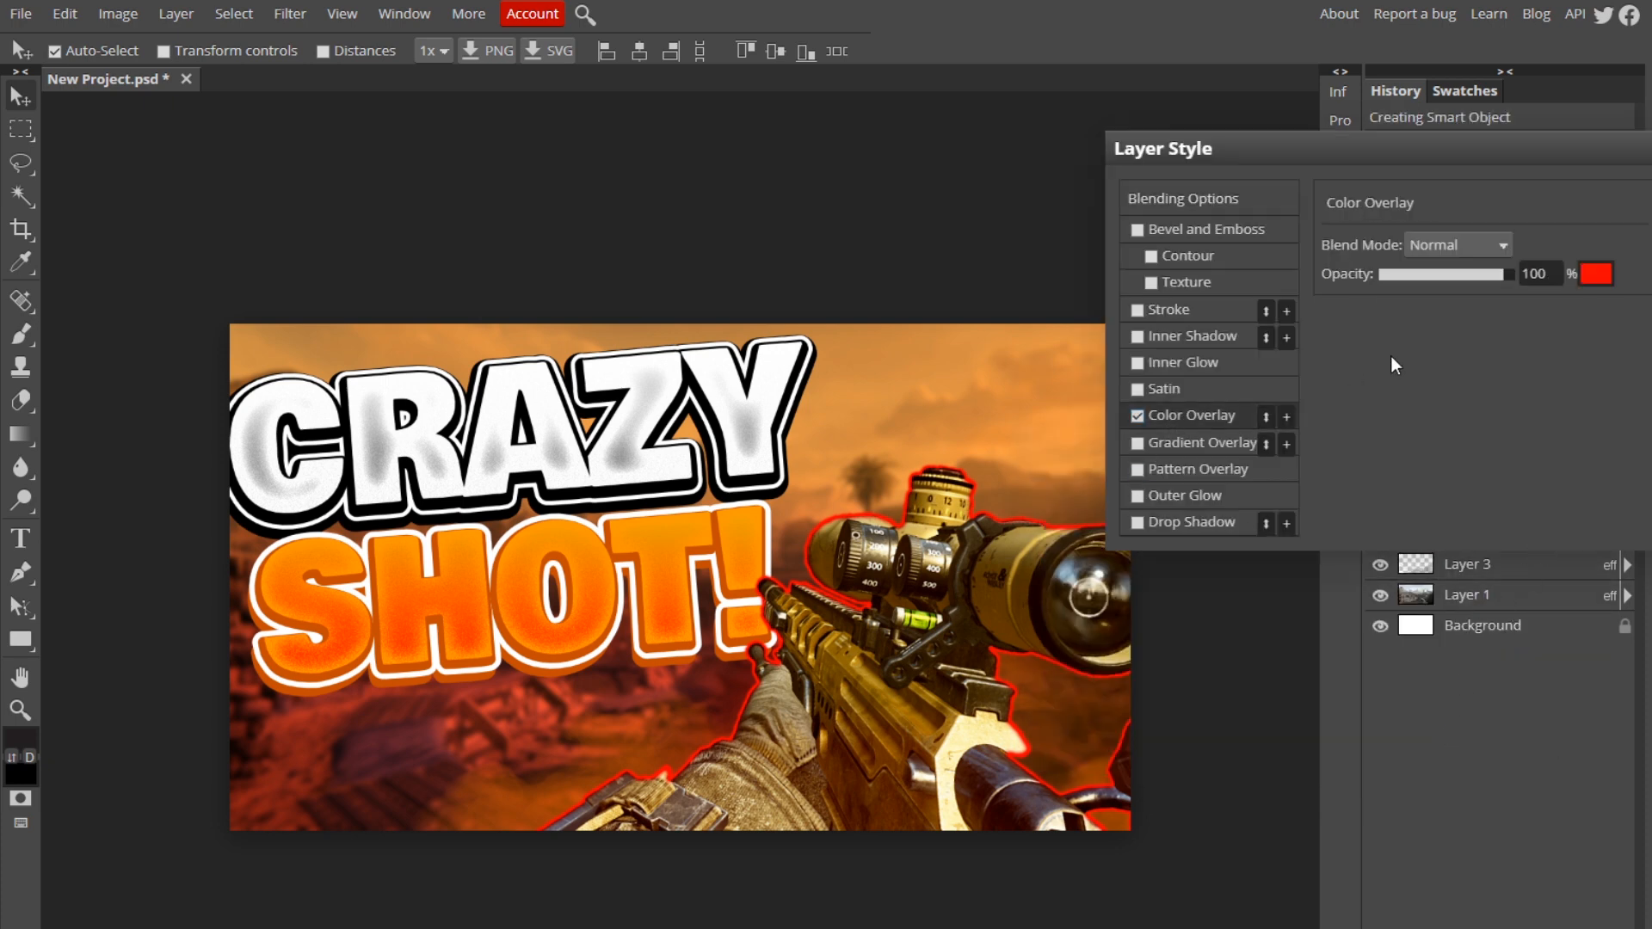
left_click(1597, 274)
left_click_drag(1344, 747, 1340, 733)
left_click(1459, 740)
key("Return")
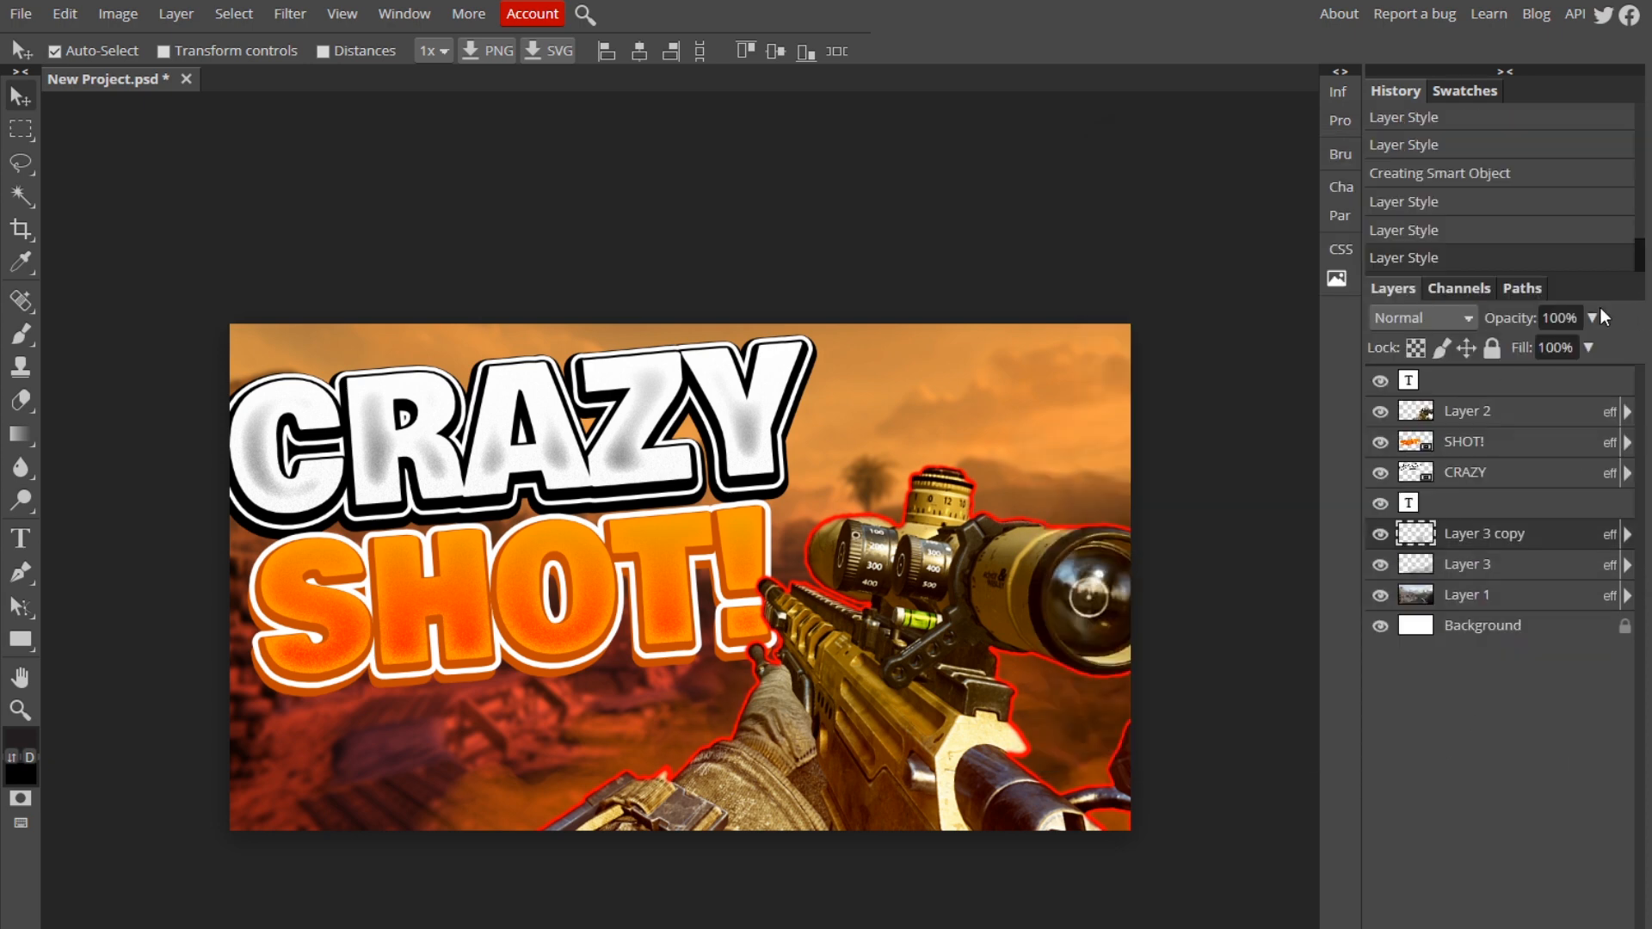
double_click(1518, 578)
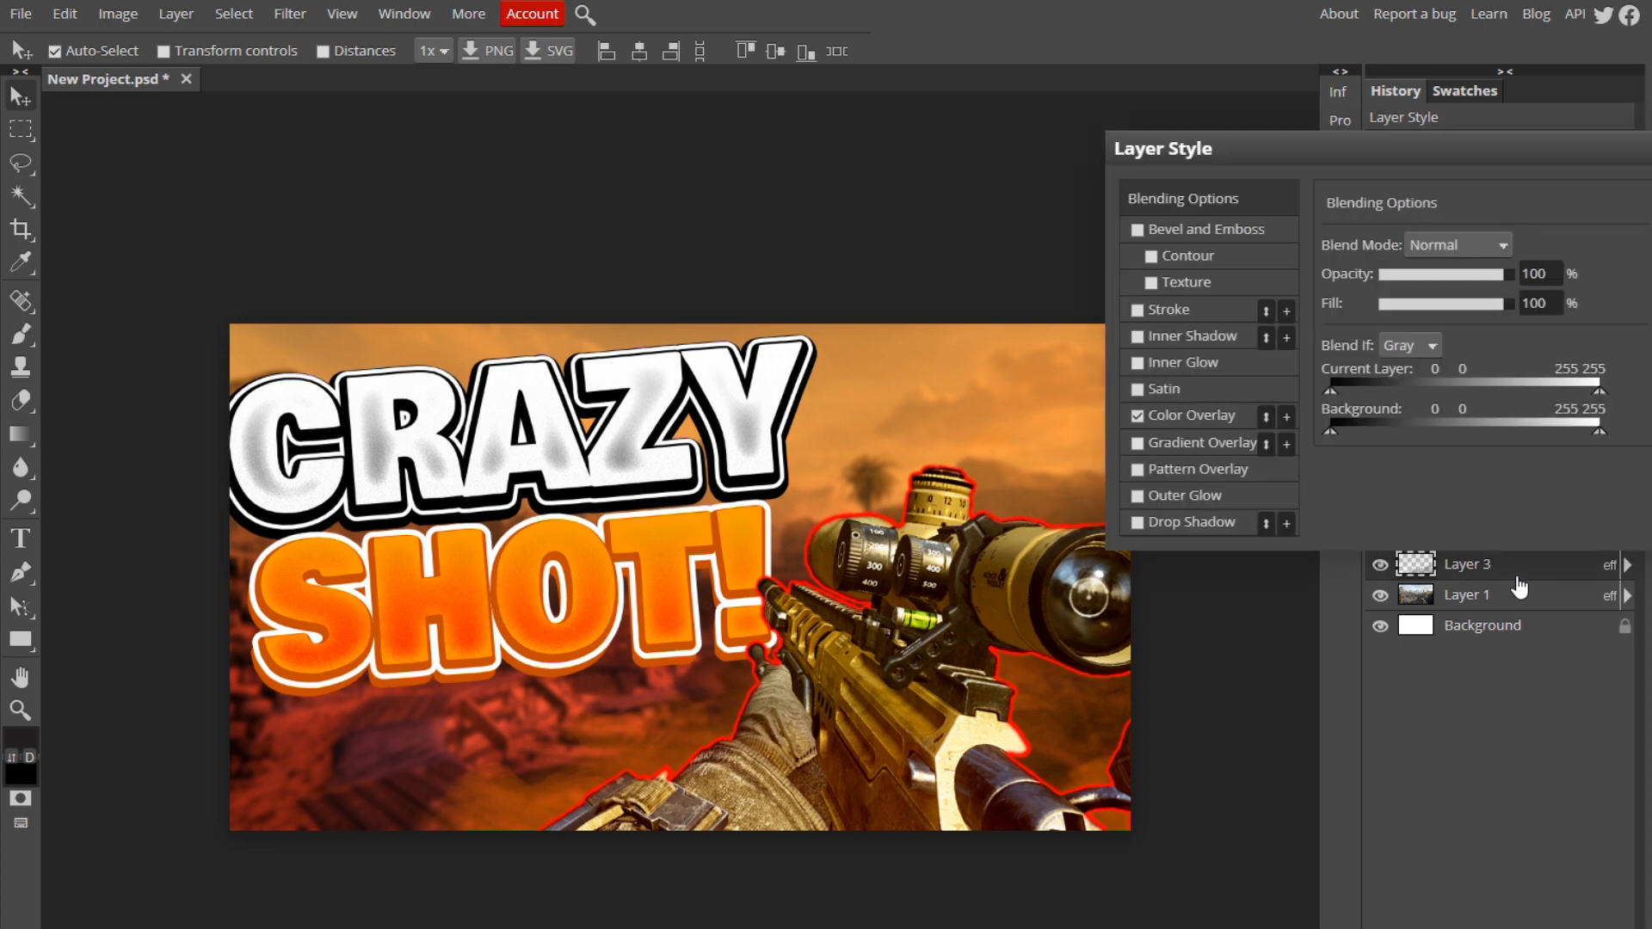
key("Return")
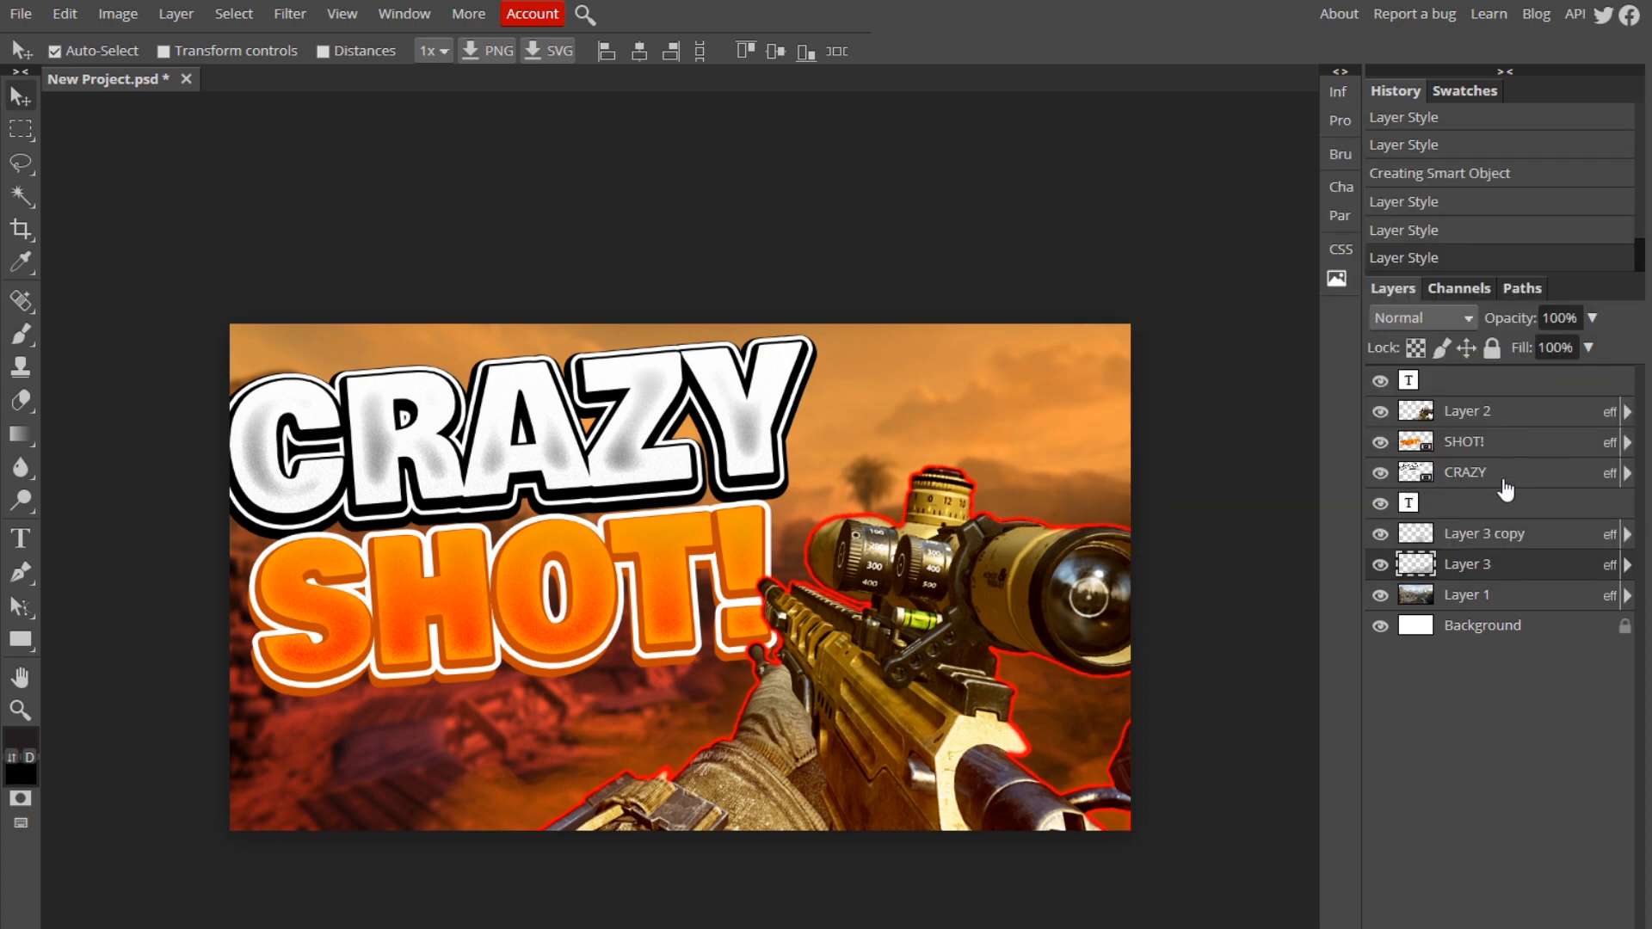
Step: Recolour the rifle layer's Outer Glow to orange (ff8b00) and apply it
double_click(1508, 425)
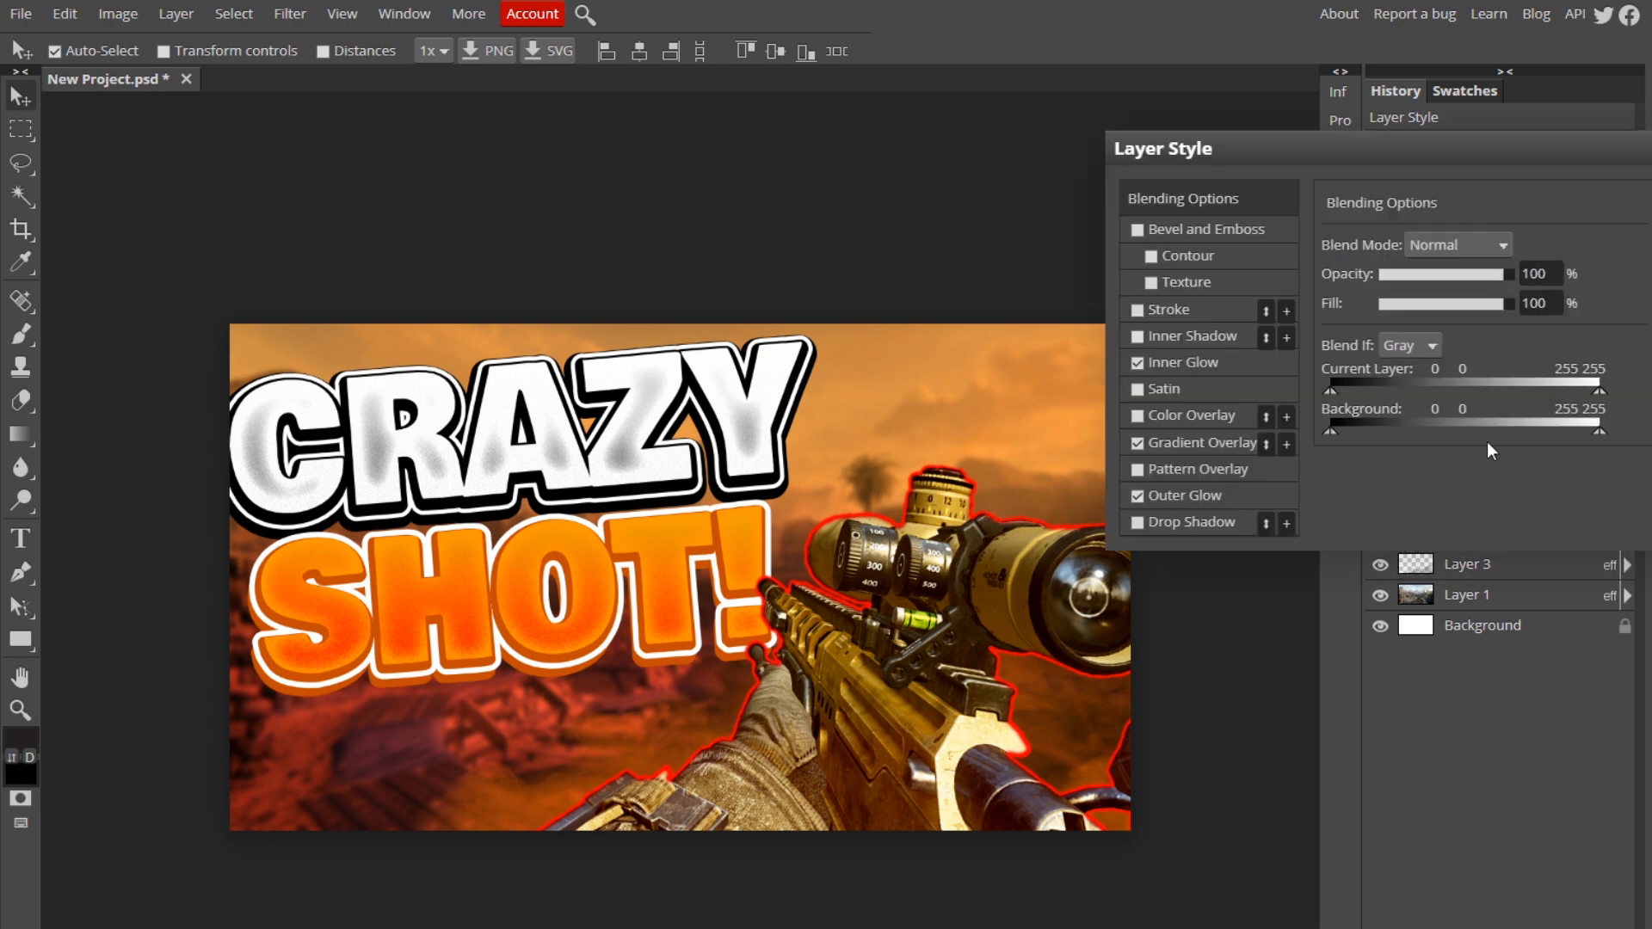
left_click(1194, 498)
left_click(1340, 332)
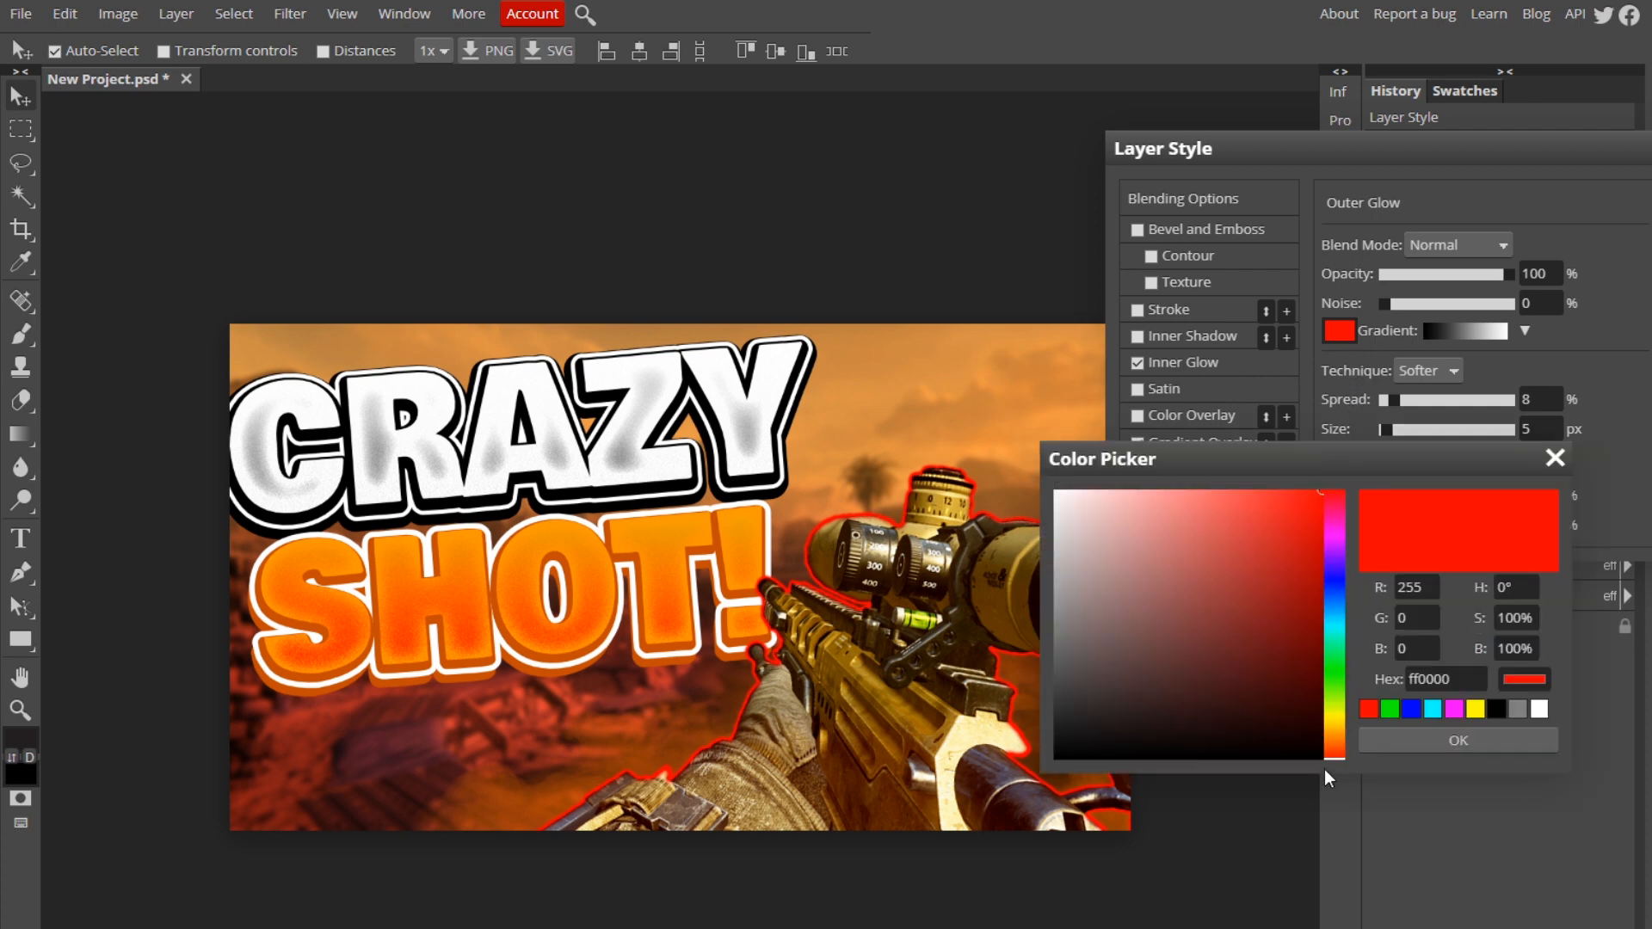
left_click(1337, 736)
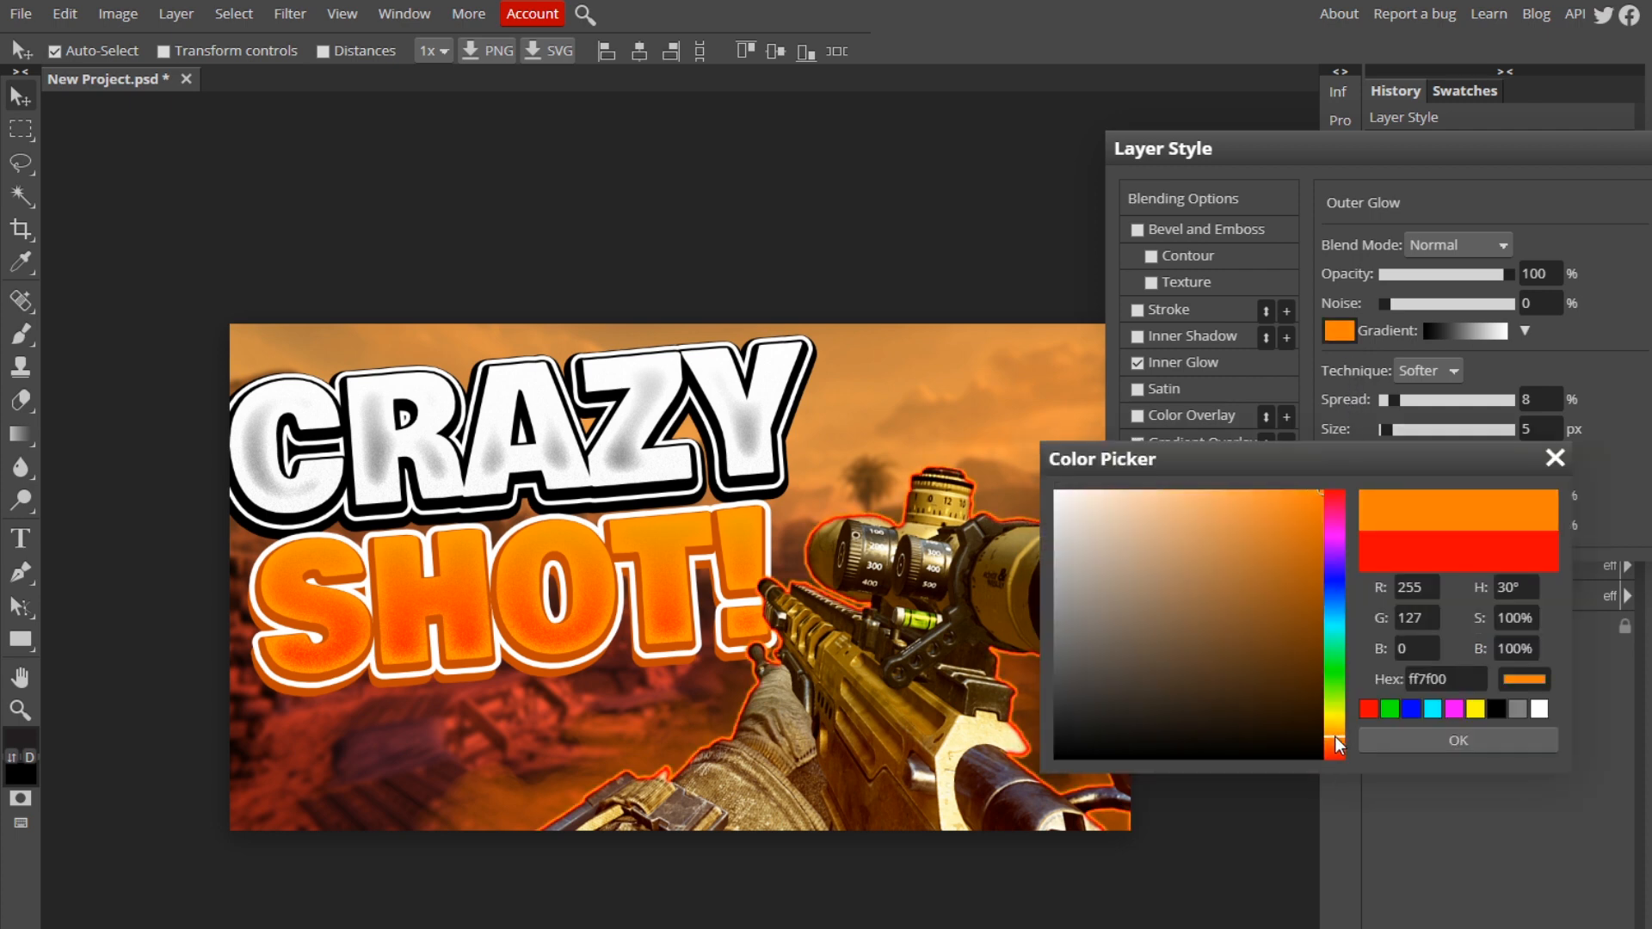
left_click(1334, 734)
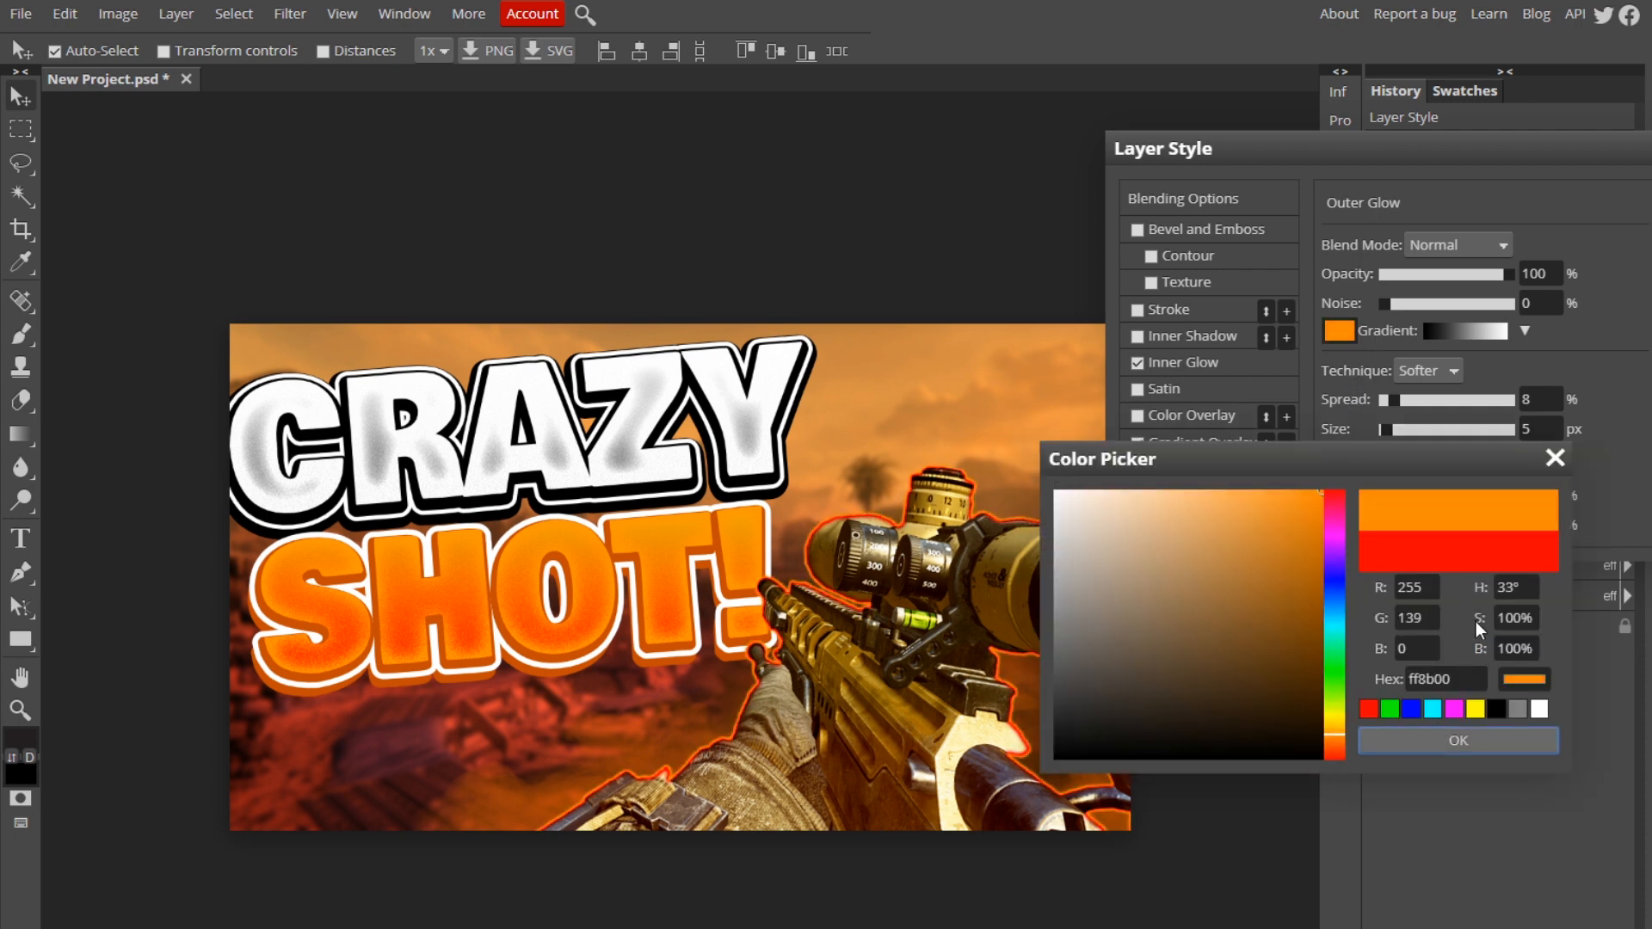
left_click(1461, 740)
left_click(1650, 203)
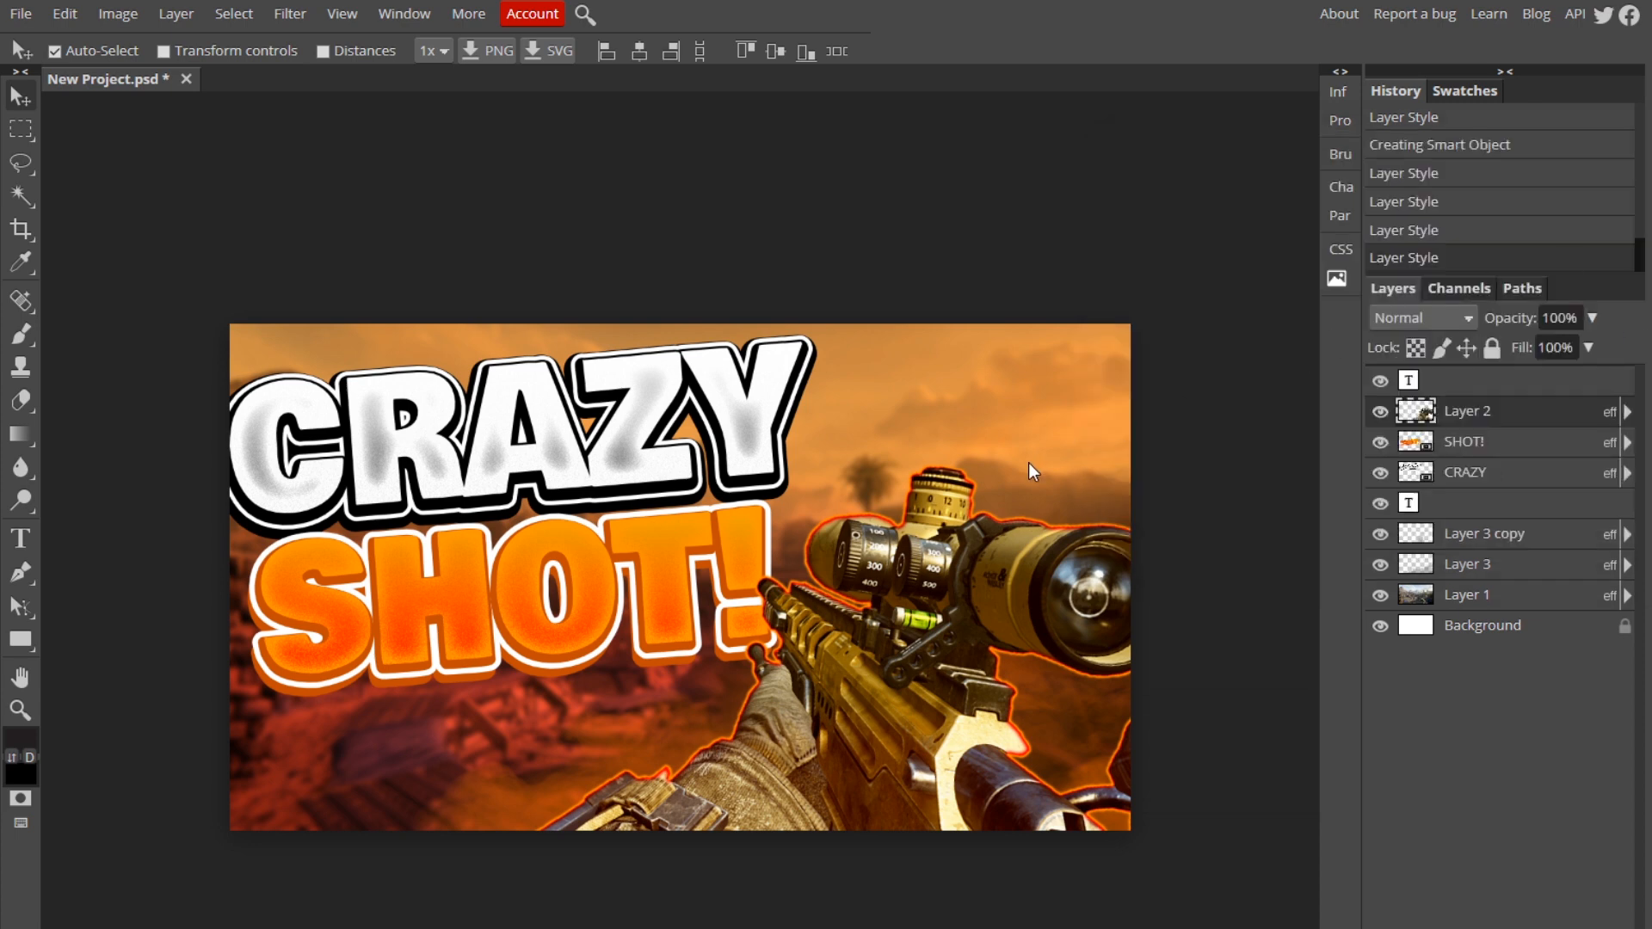
Step: Adjust the map background on Layer 1 to a brightness of 29 and a contrast of 33
left_click(1469, 594)
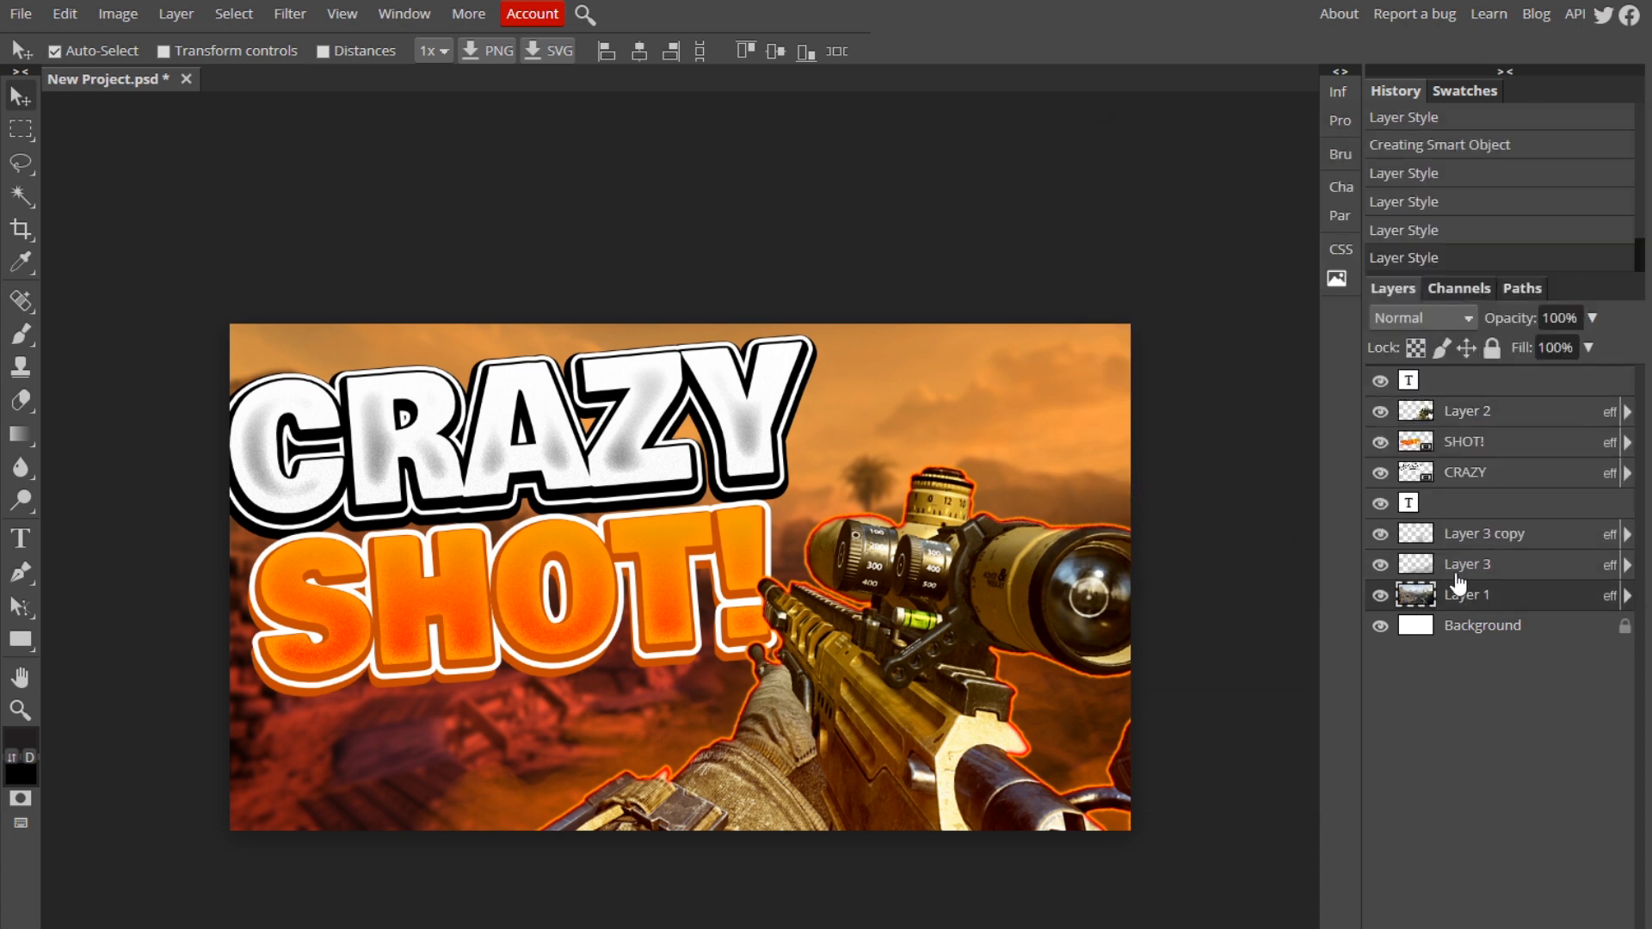
left_click(119, 15)
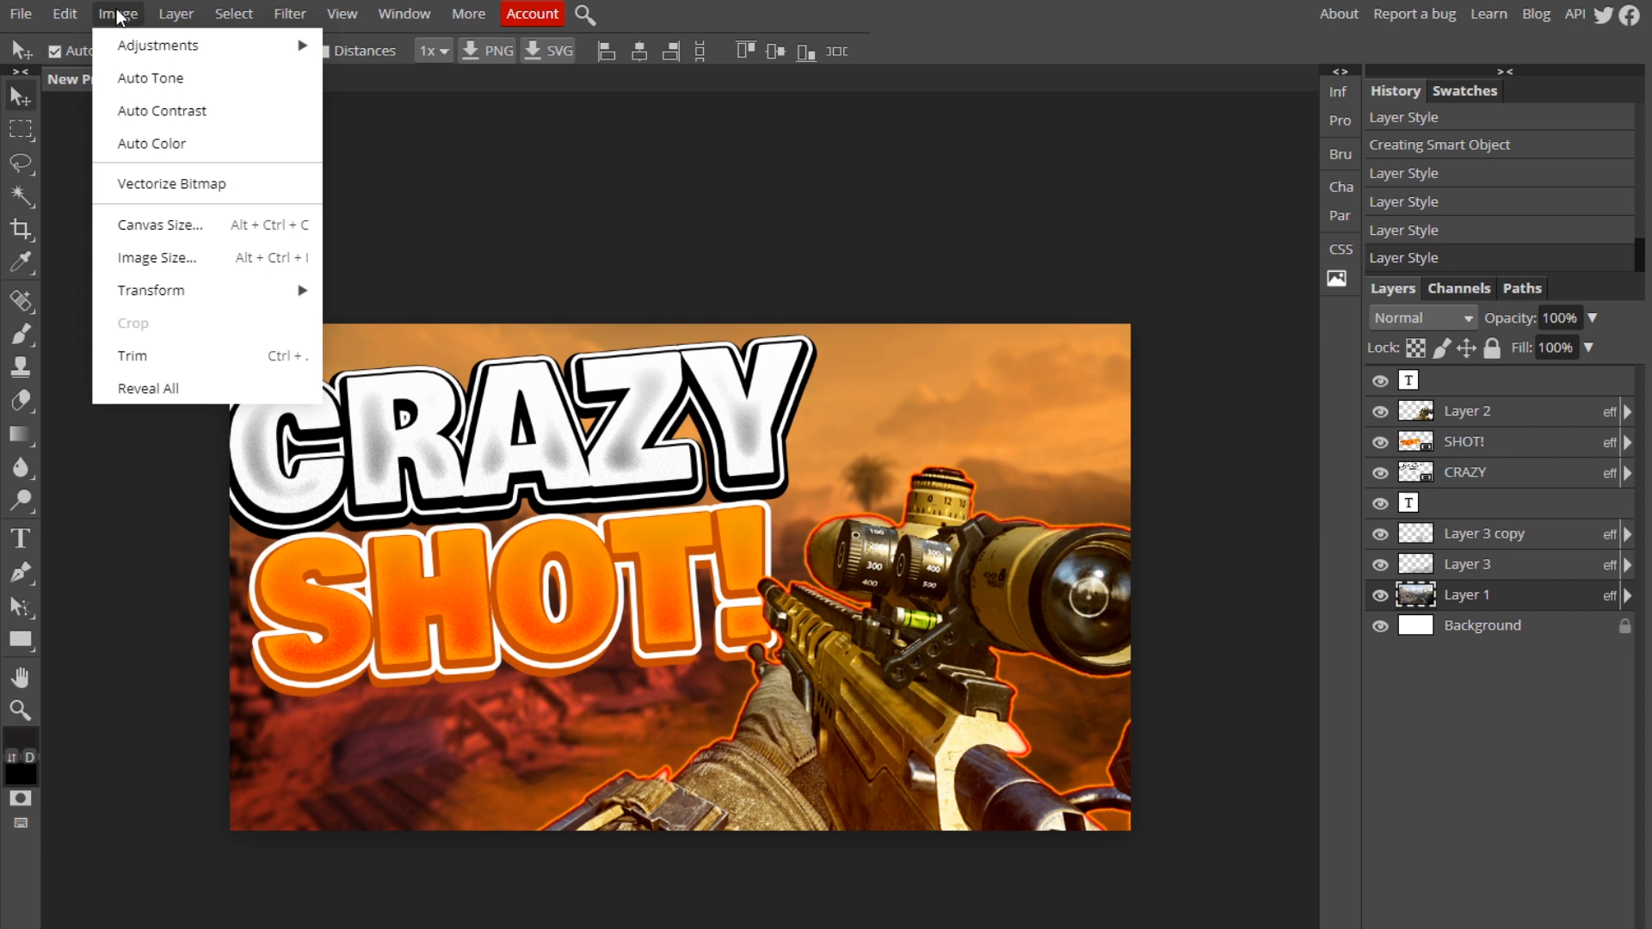
mouse_move(172, 44)
left_click(387, 48)
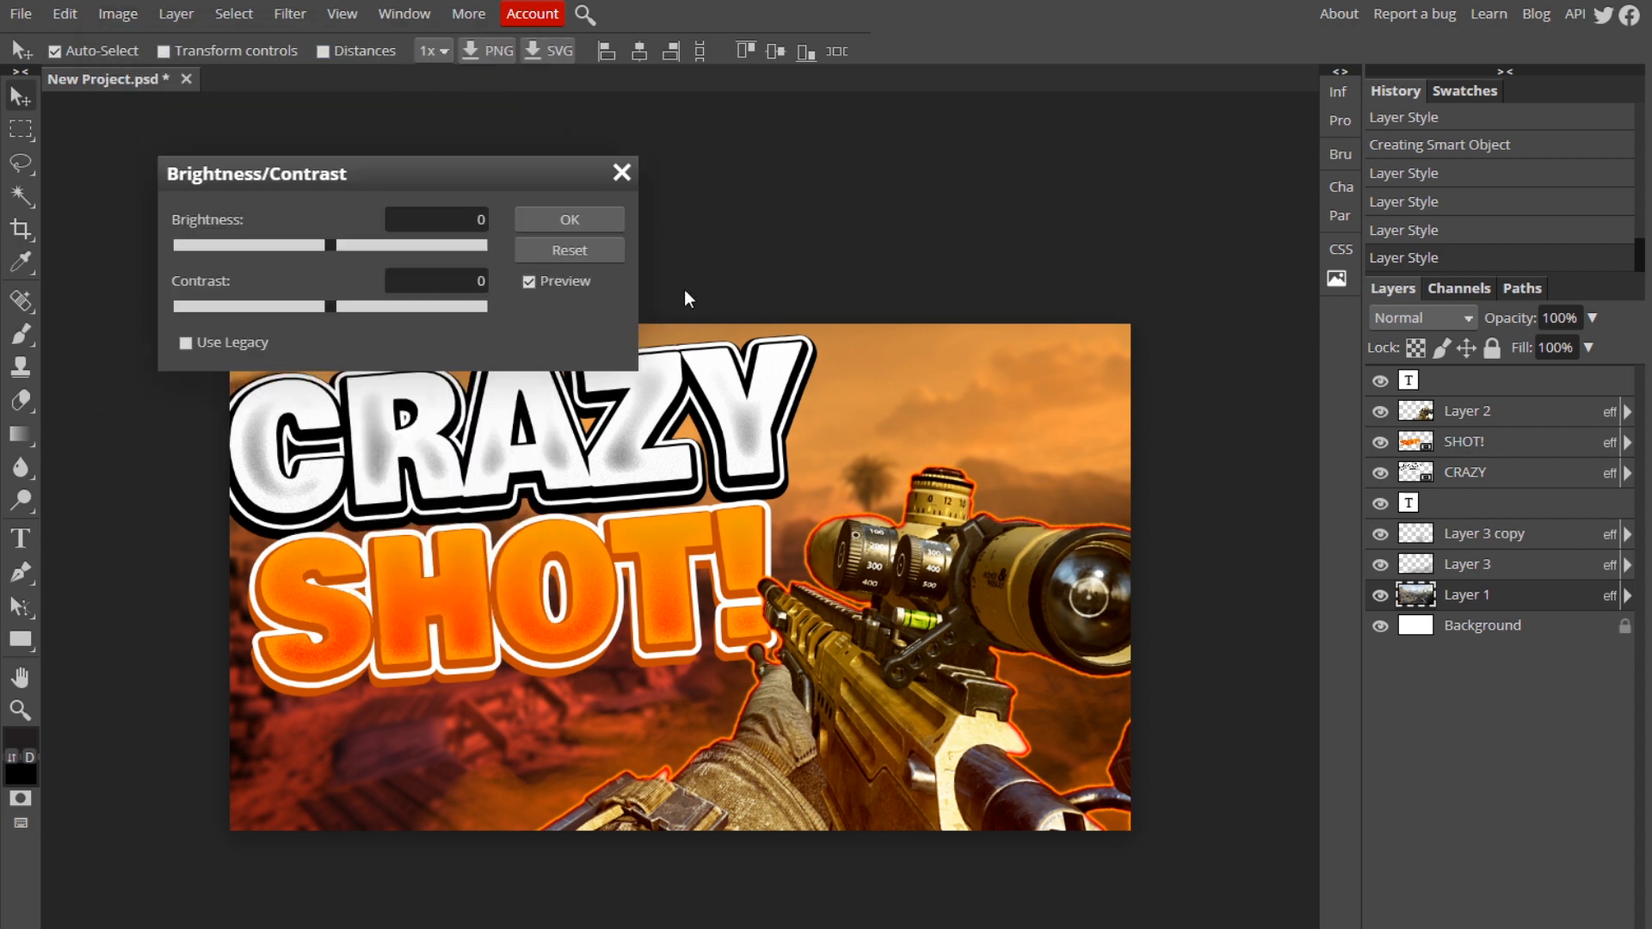
left_click_drag(345, 244, 360, 245)
left_click_drag(331, 306, 381, 306)
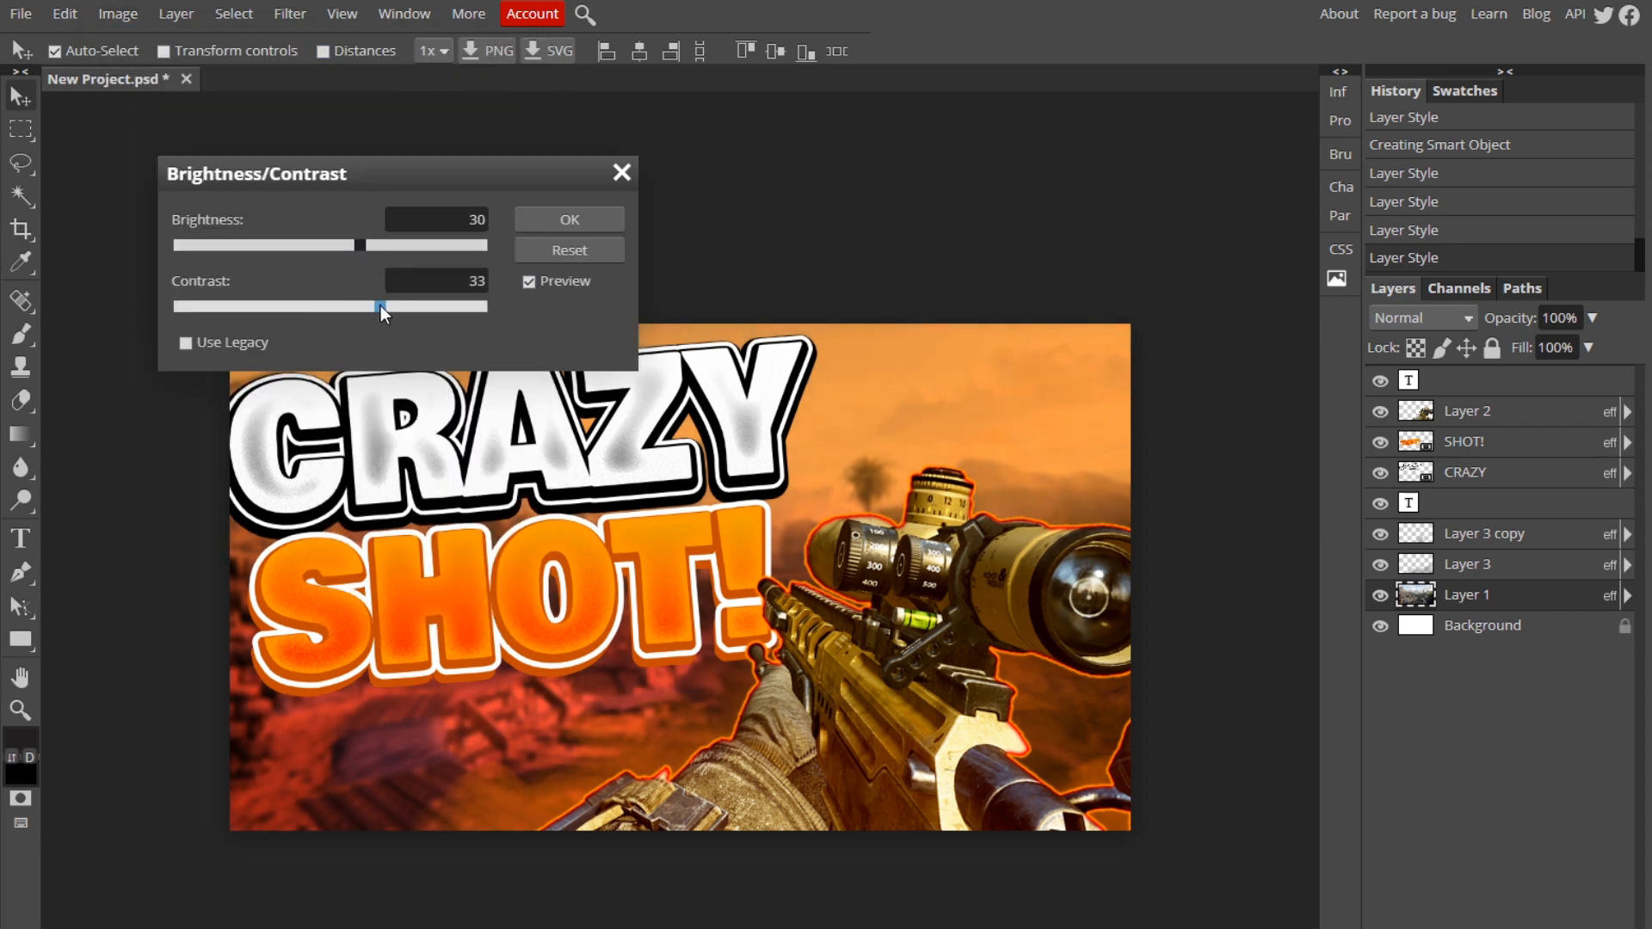
left_click_drag(368, 245, 359, 243)
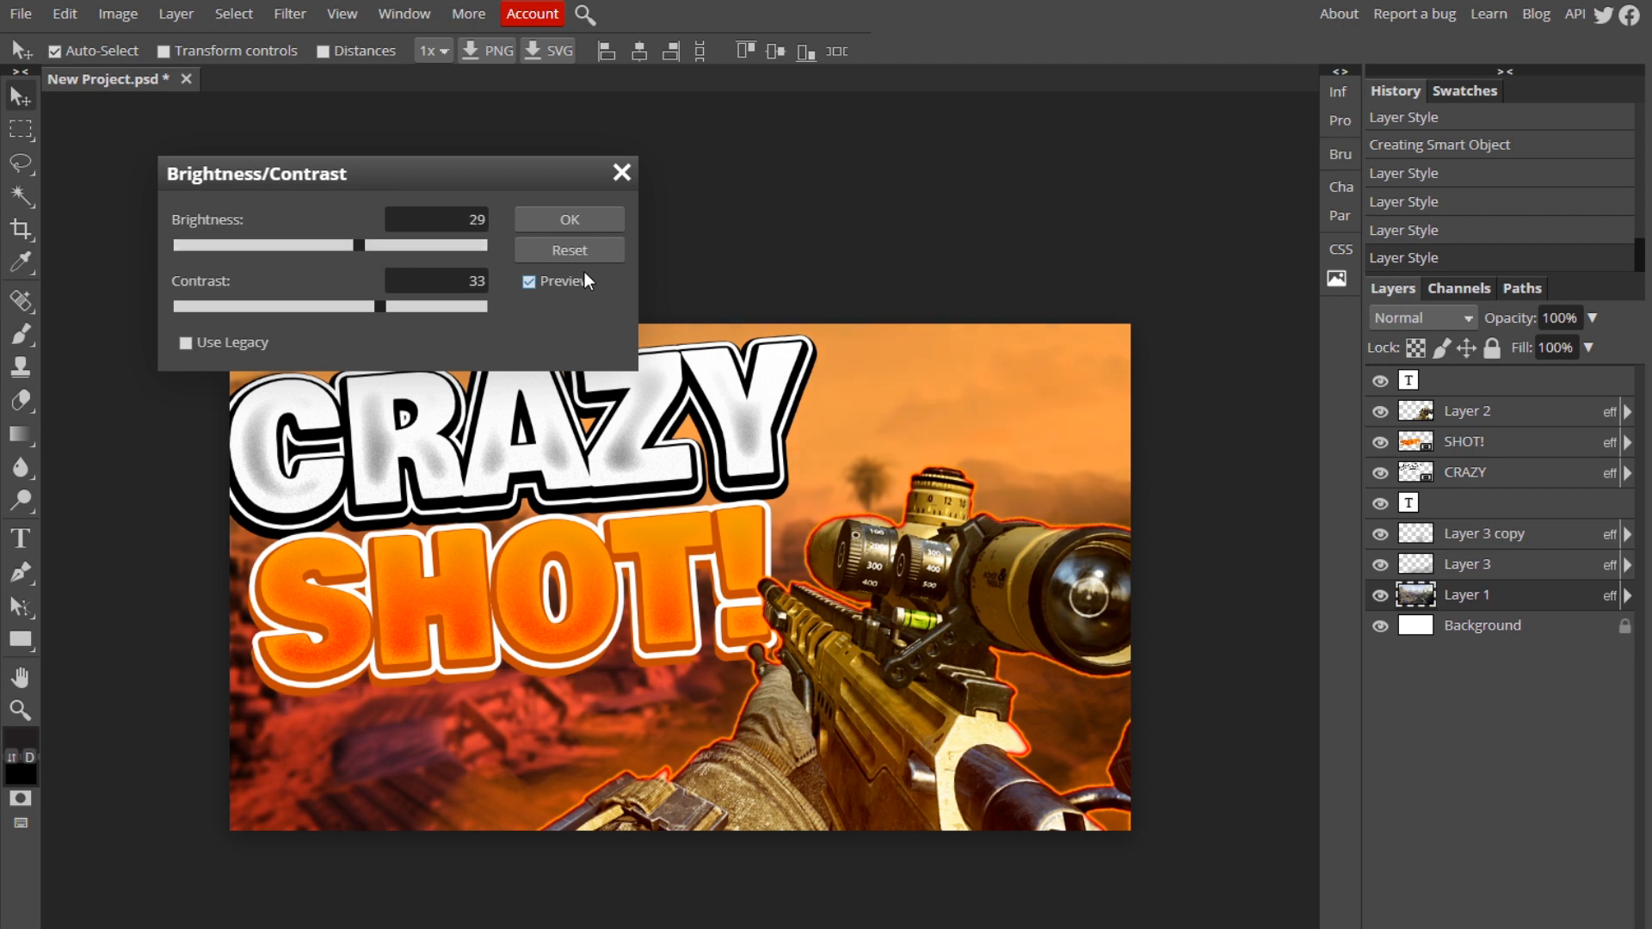
left_click(581, 219)
Step: Adjust the map background on Layer 1 to a vibrance of 28 and a saturation of 32
left_click(118, 14)
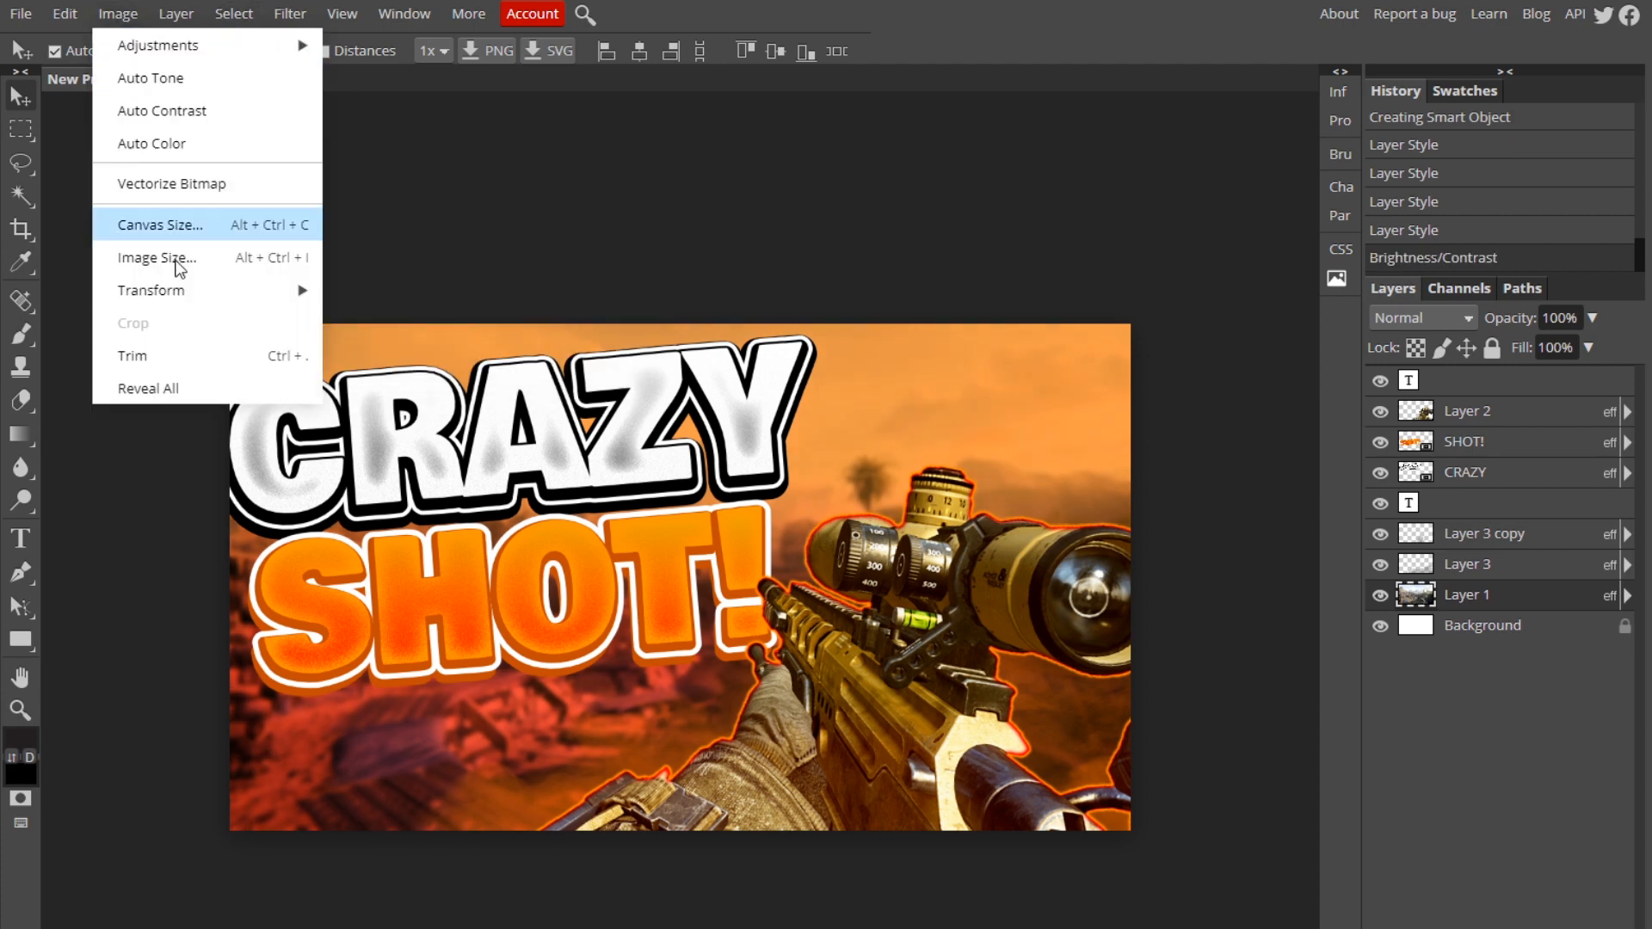
mouse_move(177, 44)
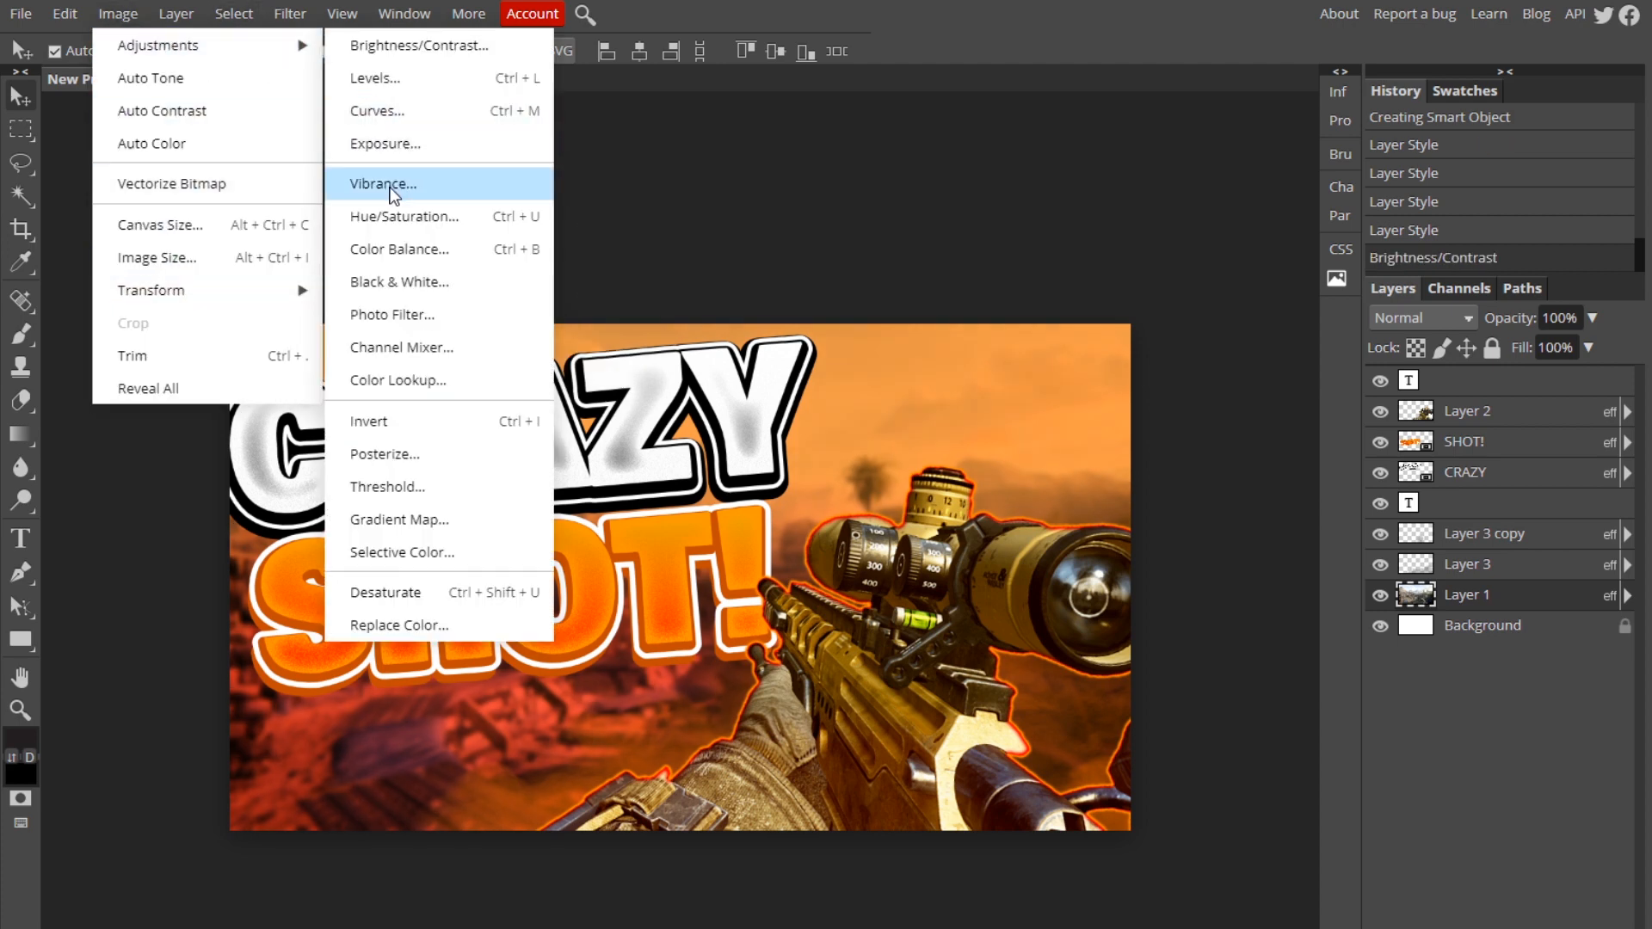
left_click(482, 175)
left_click_drag(331, 245, 374, 243)
left_click_drag(331, 306, 379, 306)
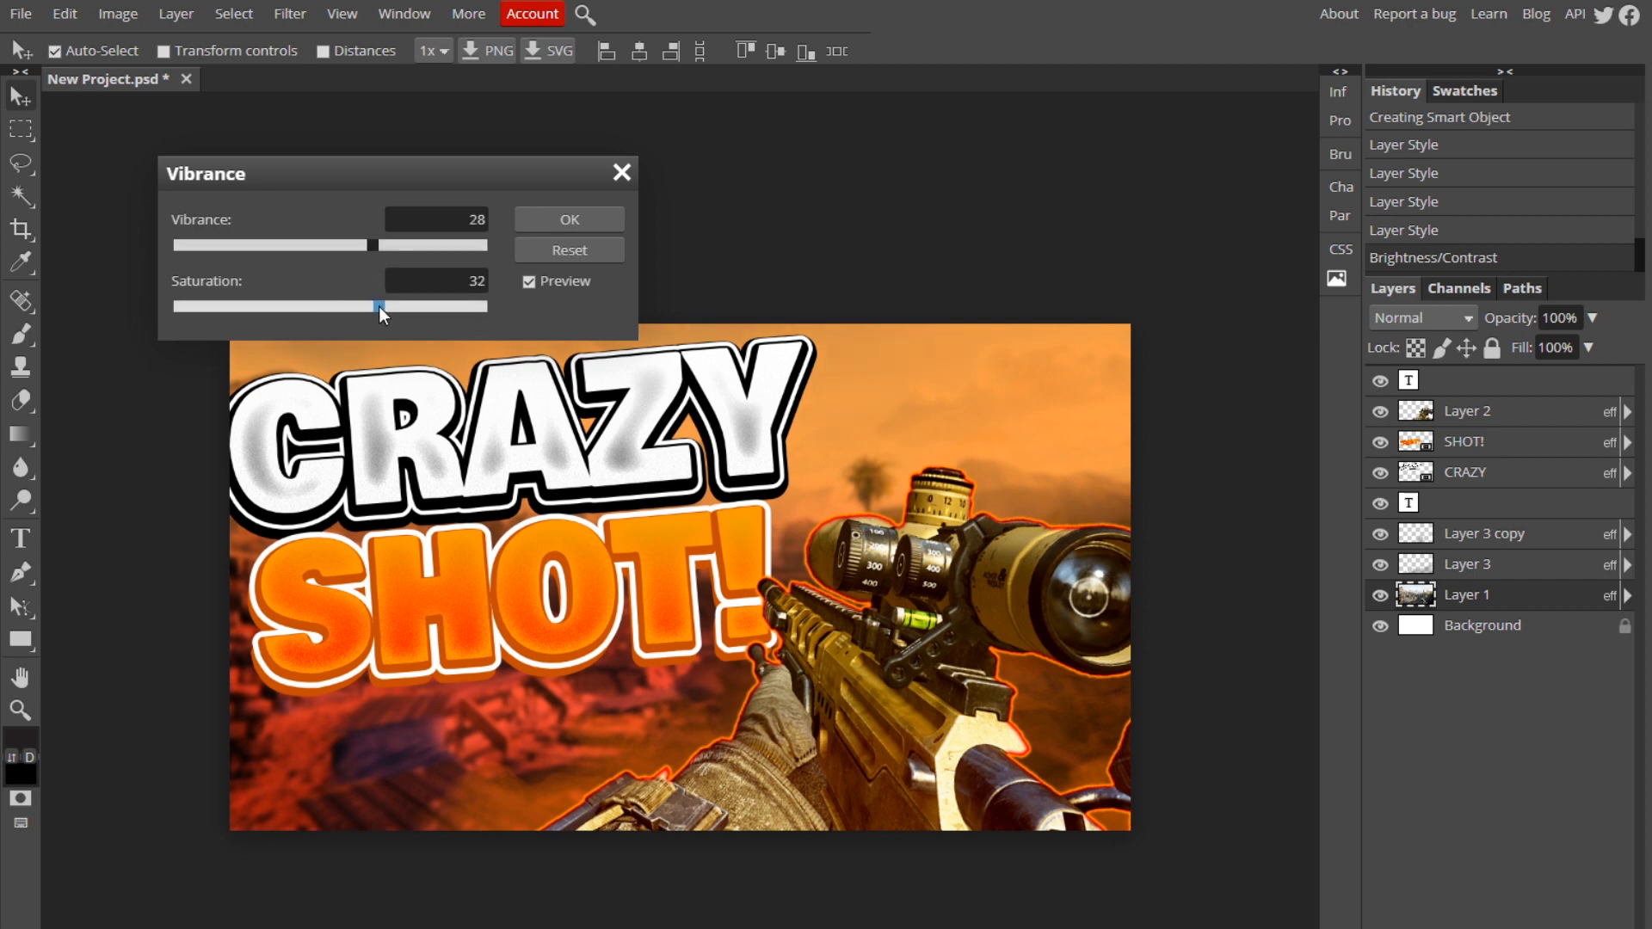
left_click(616, 222)
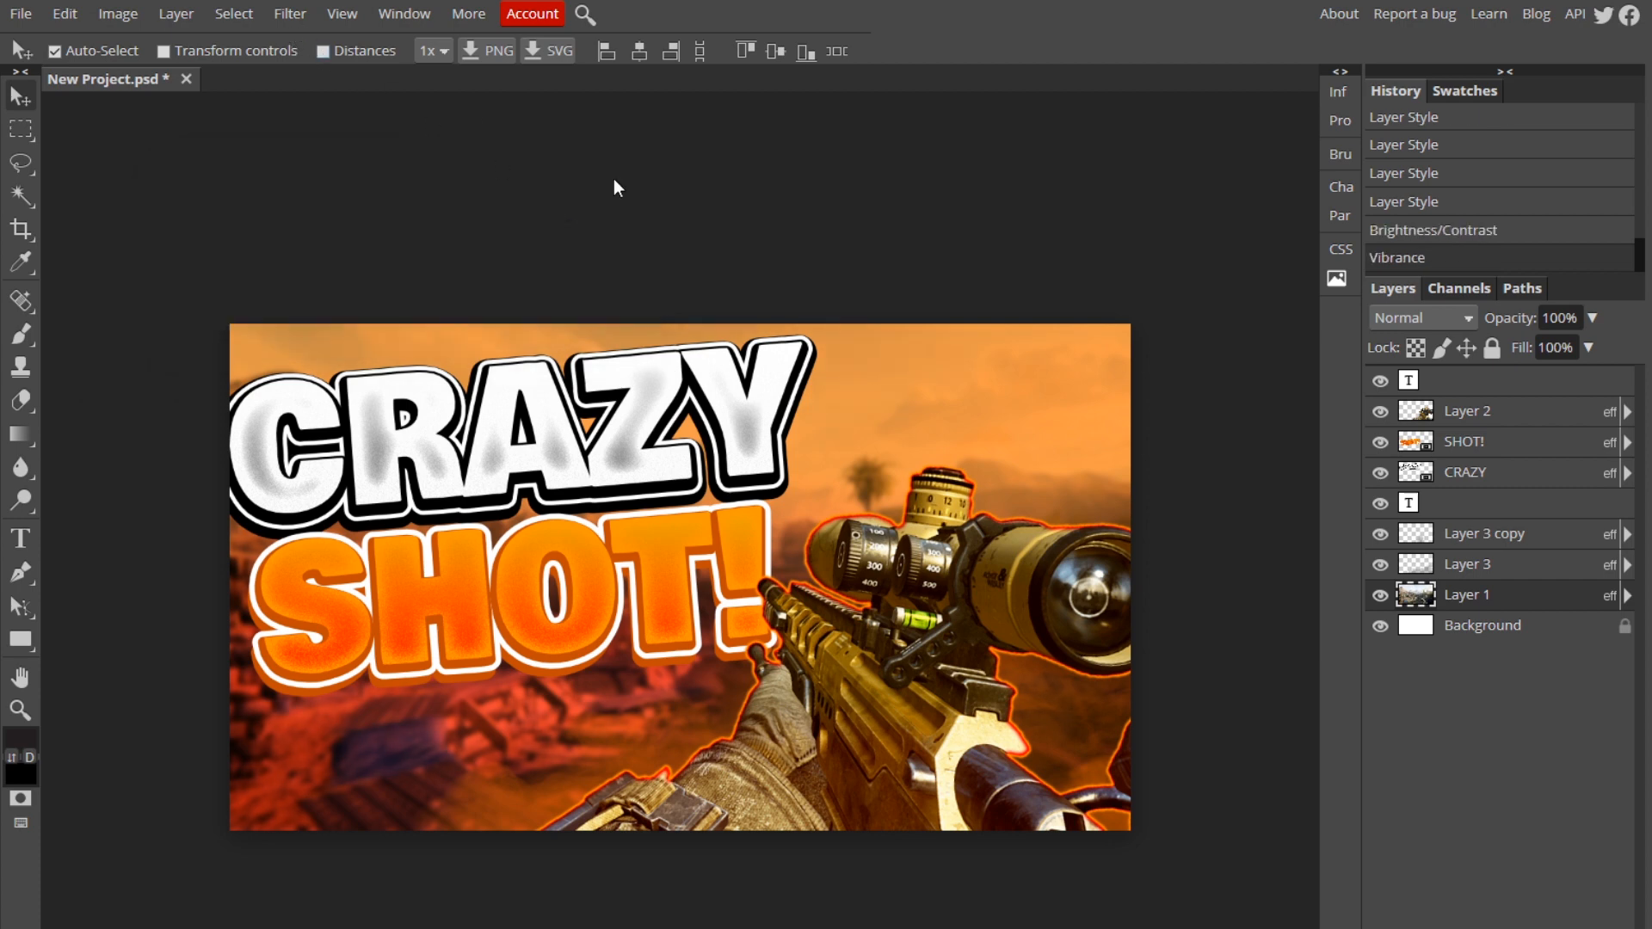
Step: Shift the sniper rifle layer slightly right and up within the image
left_click_drag(872, 736, 875, 733)
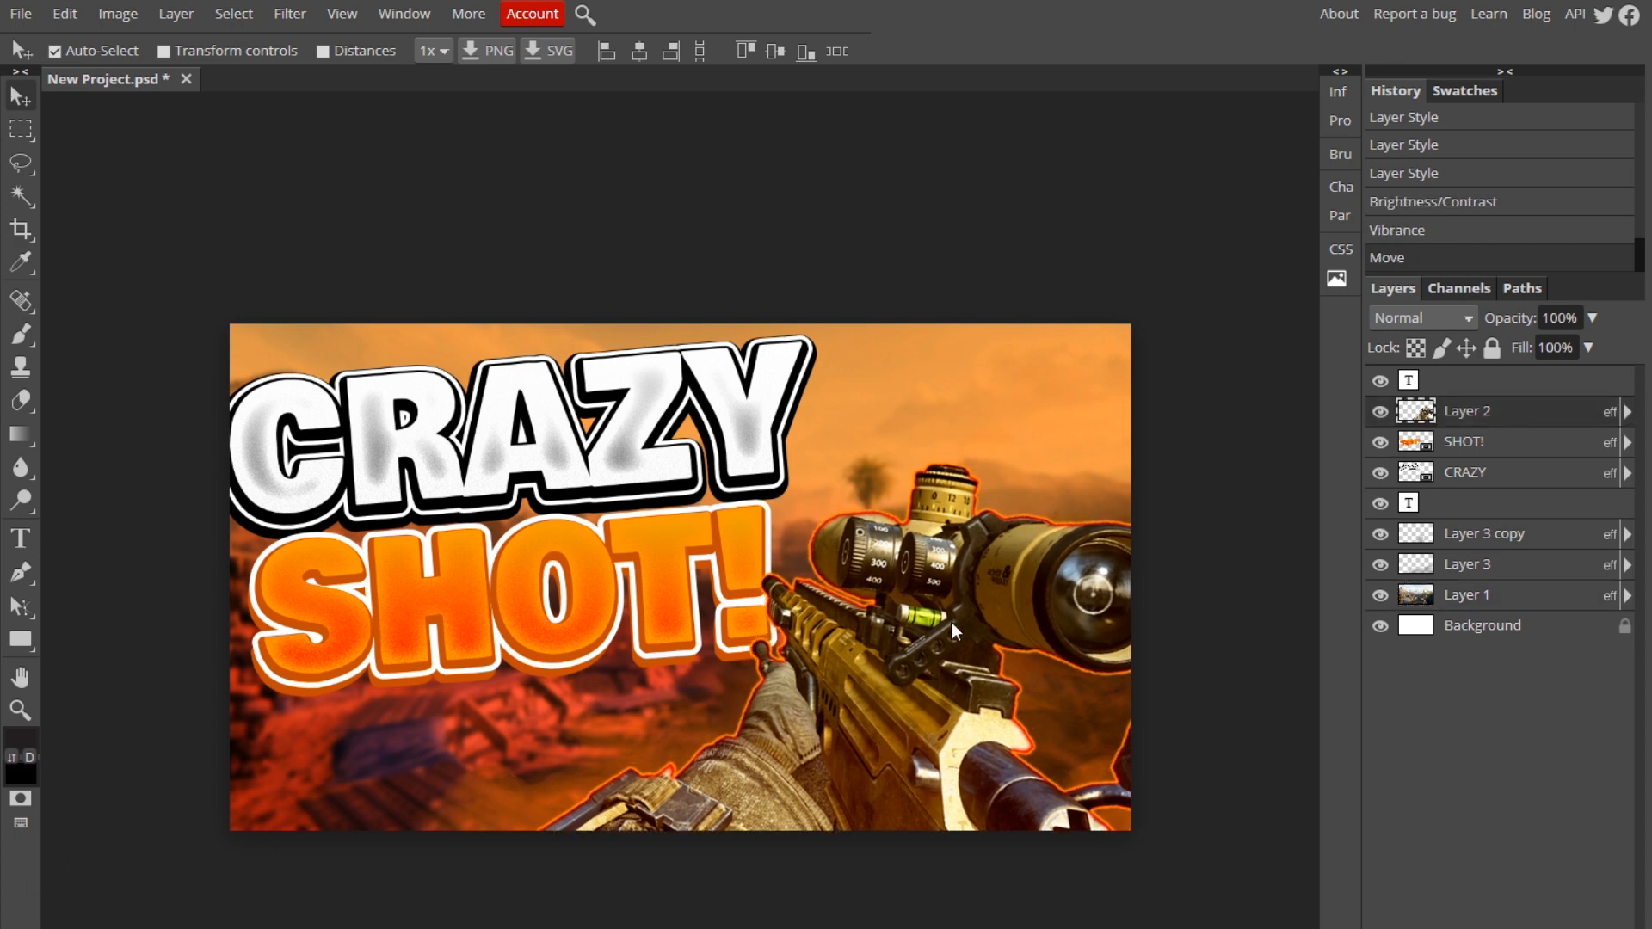